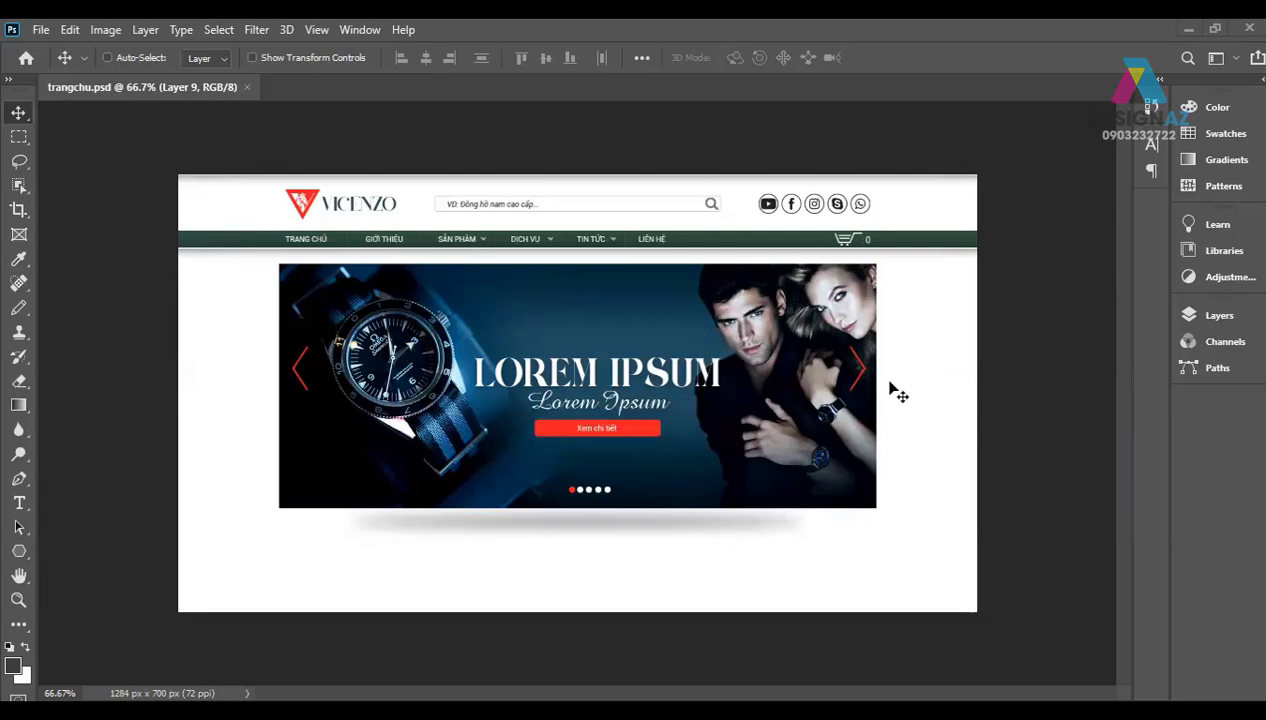
Step: Use the Crop tool to extend the canvas downward to 1639 px tall below the banner
key(ctrl+semicolon)
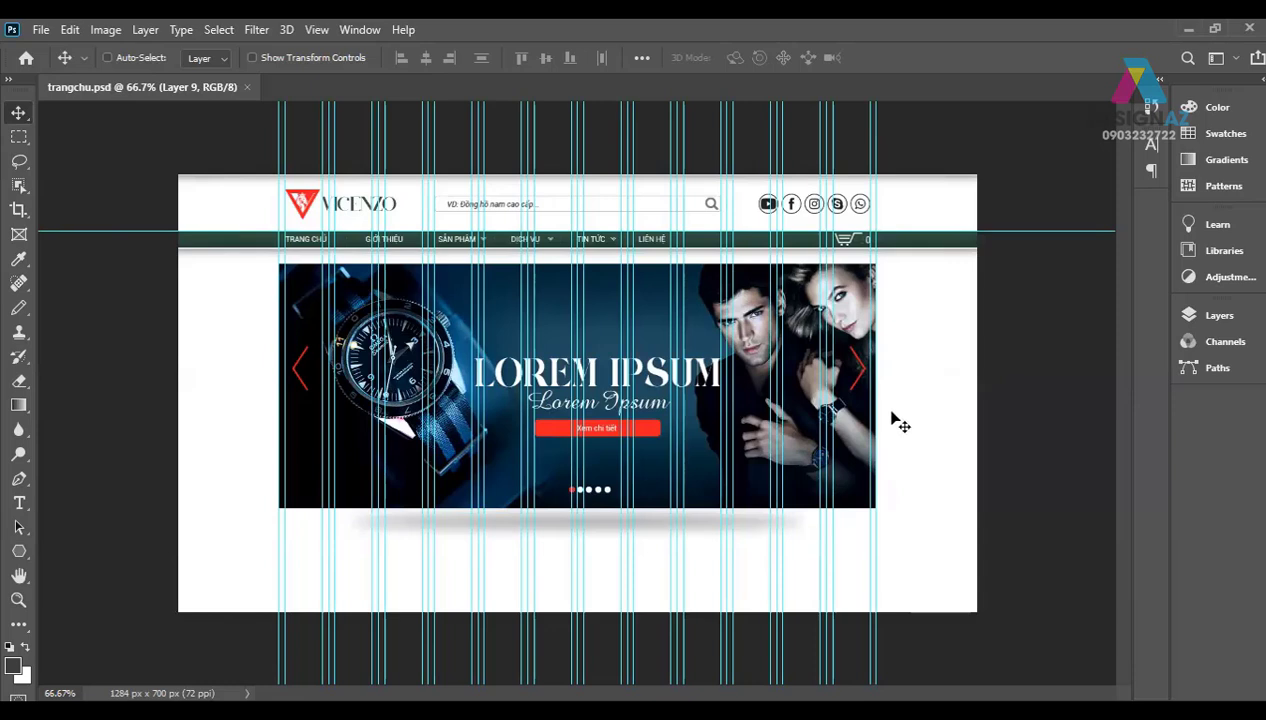
key(ctrl)
key(ctrl+minus)
key(c)
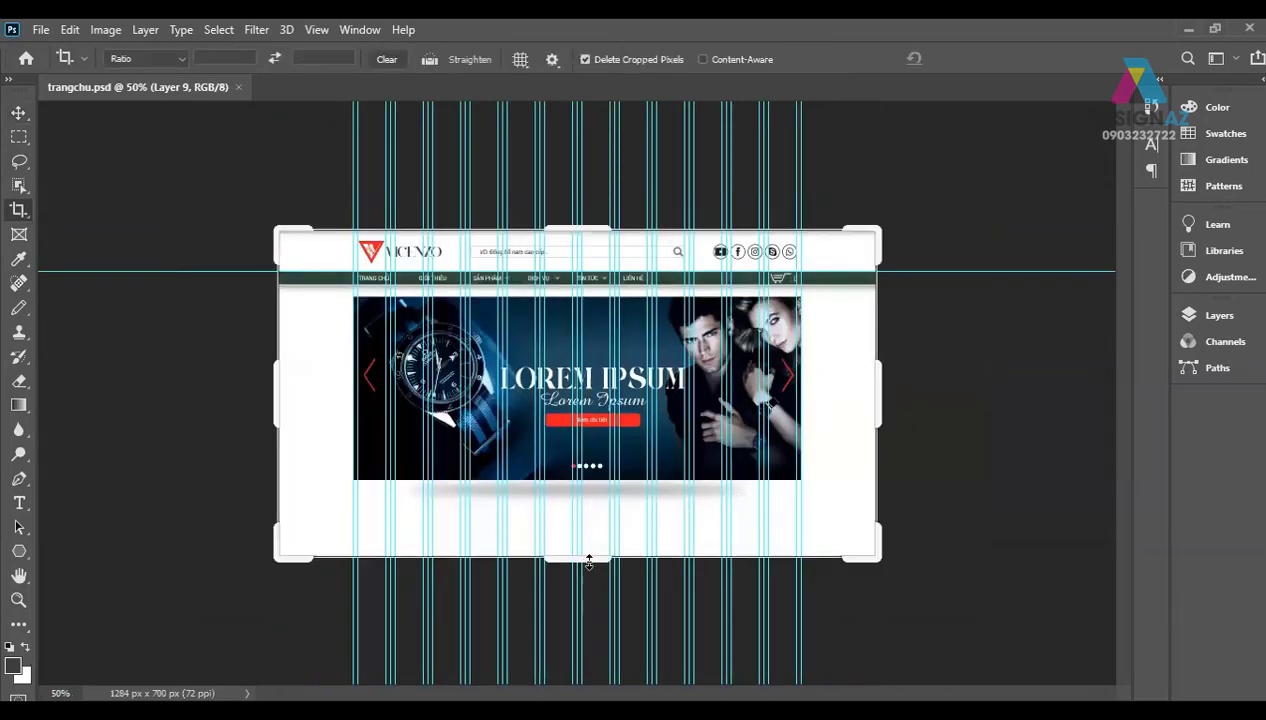
key(ctrl+minus)
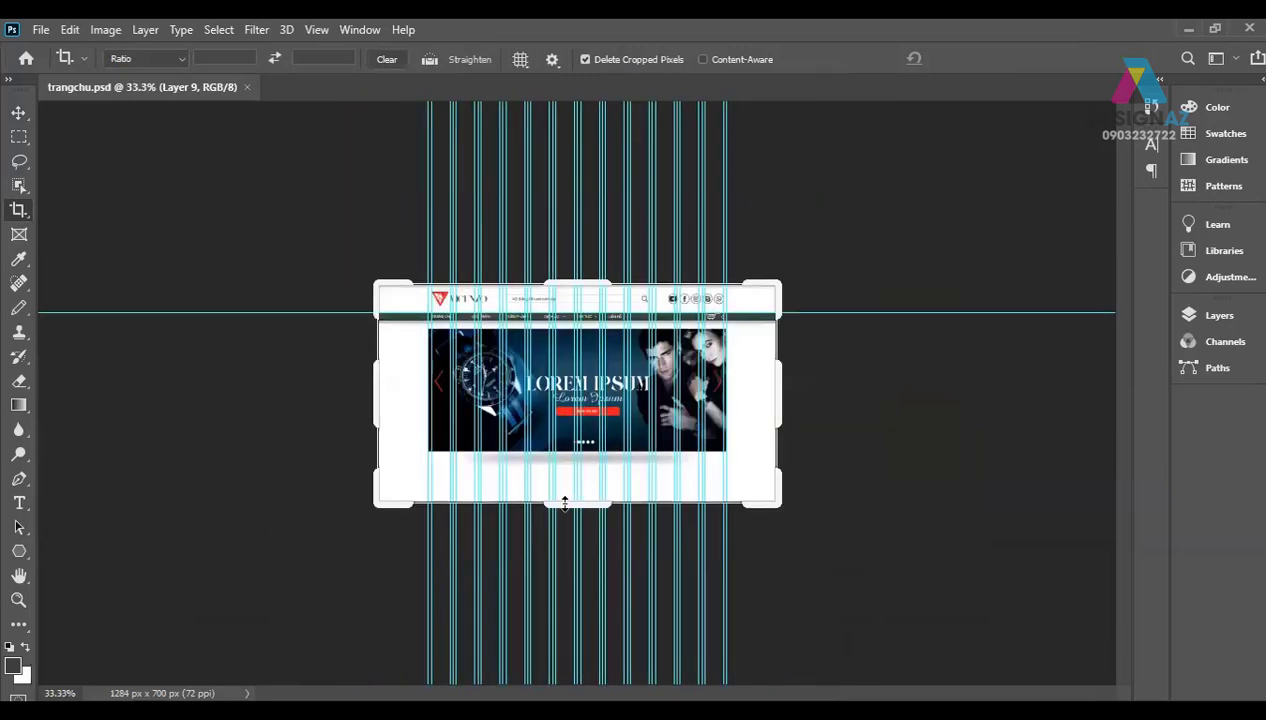
drag(565, 530, 574, 565)
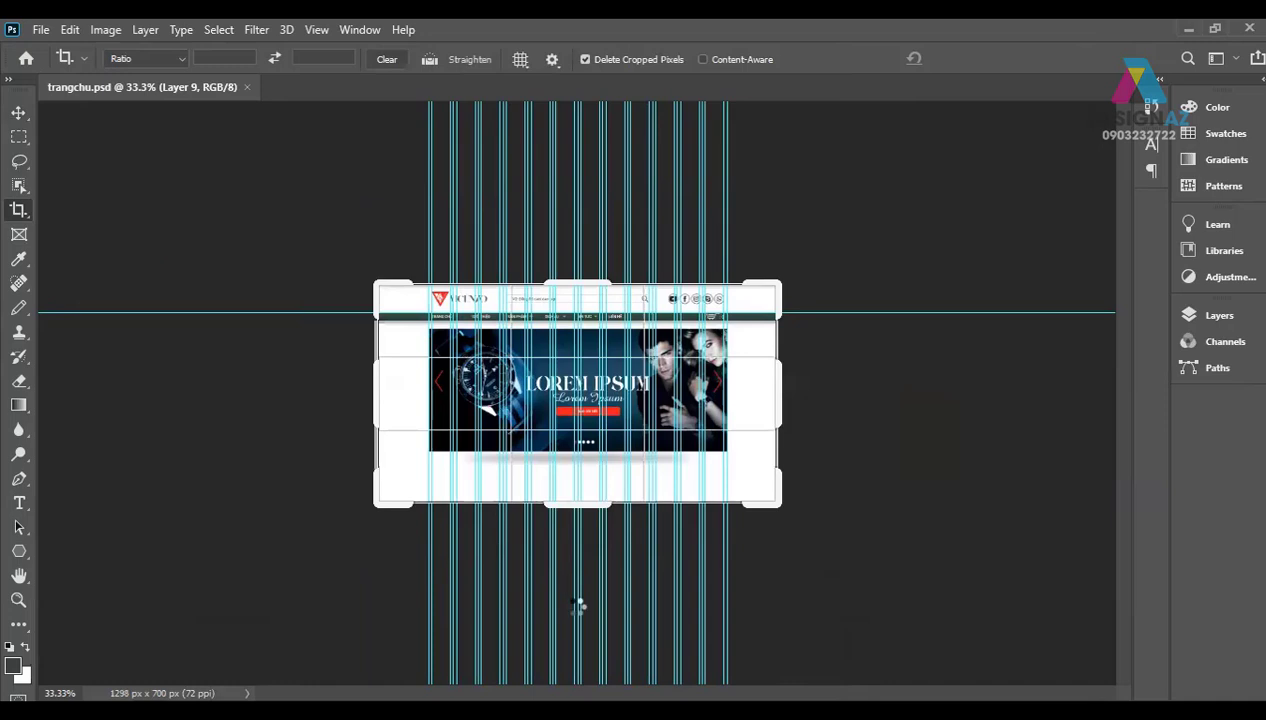
drag(577, 505, 578, 690)
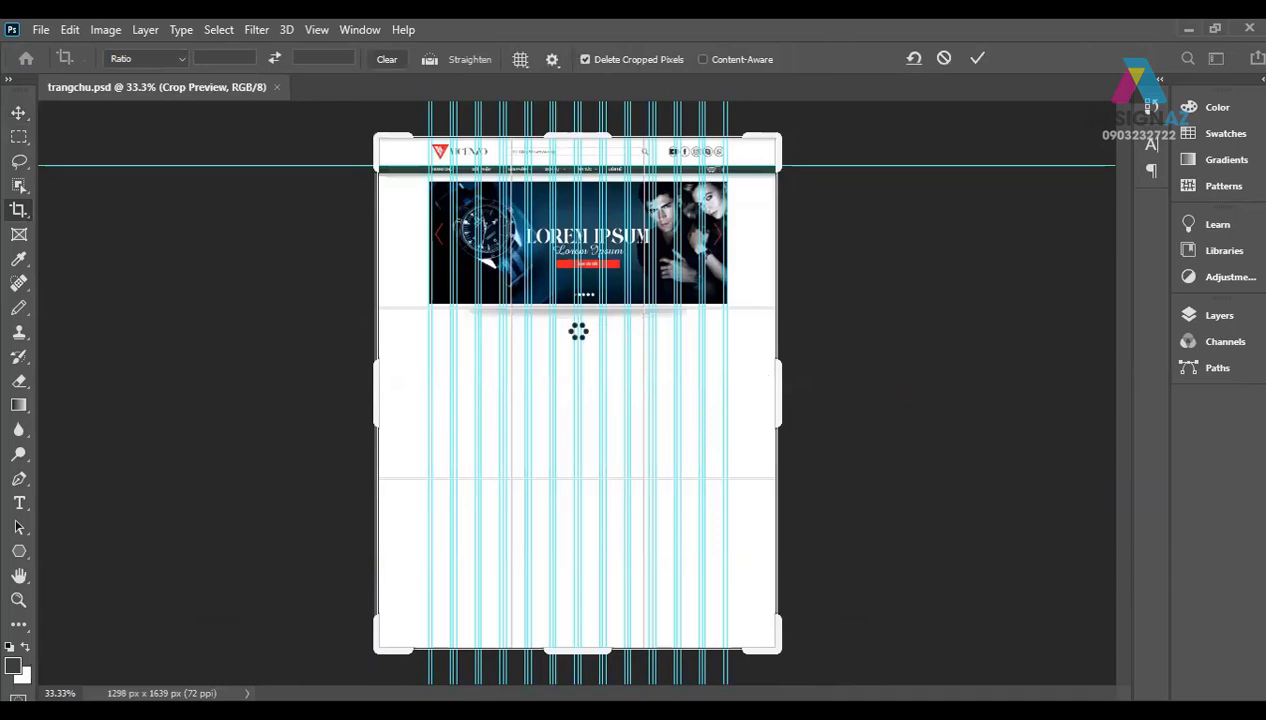
click(19, 113)
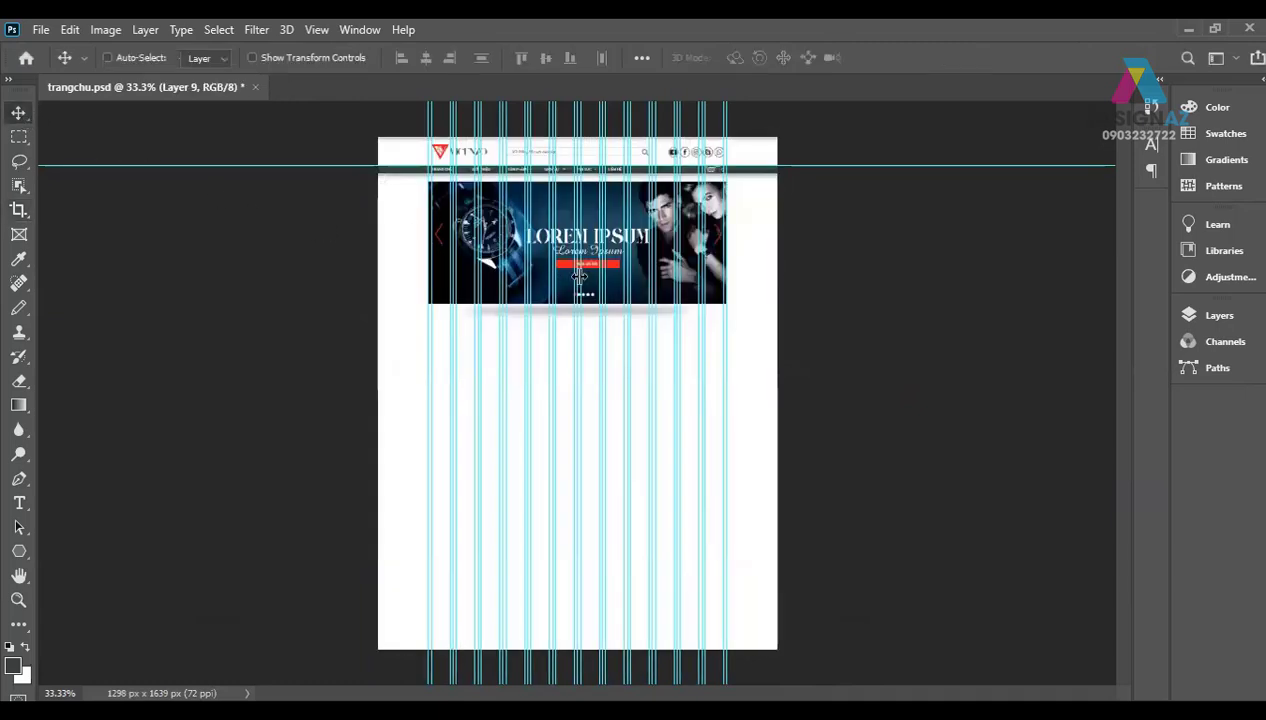
key(ctrl+semicolon)
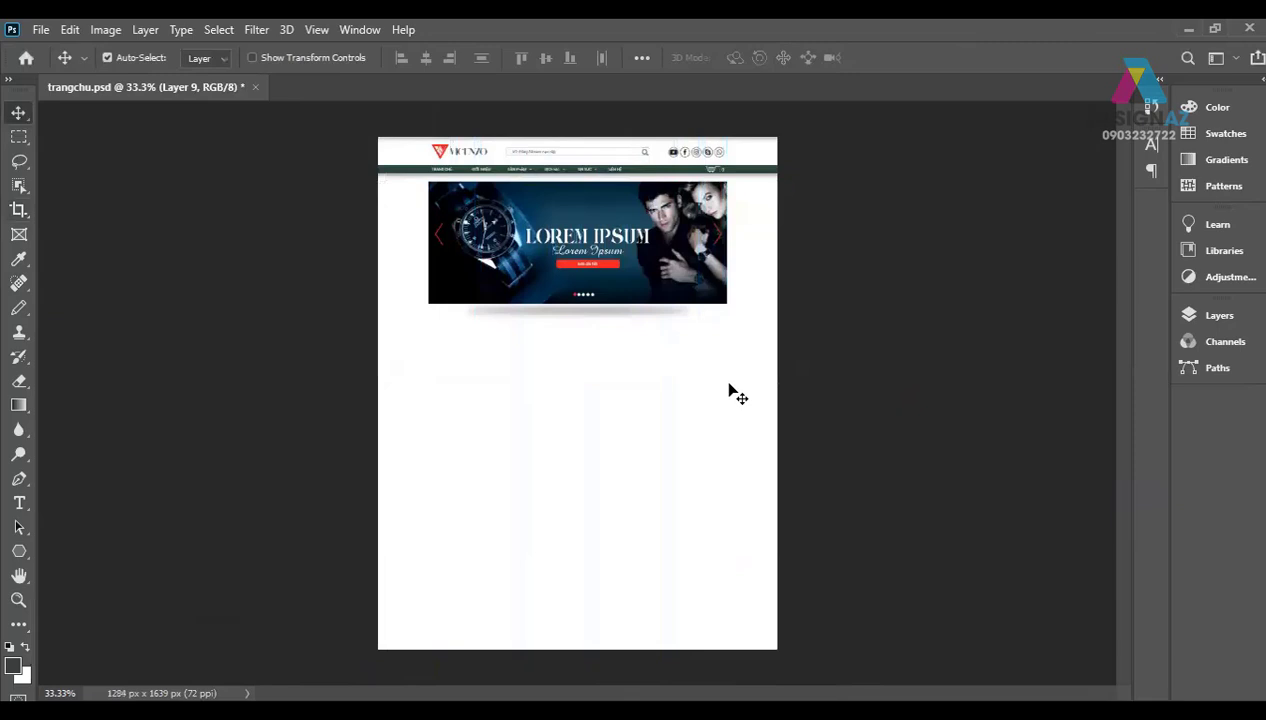
key(ctrl+plus)
key(ctrl+plus)
Step: Paste the globe icon as a smart object under the banner's left edge
scroll(626, 403, up, 5)
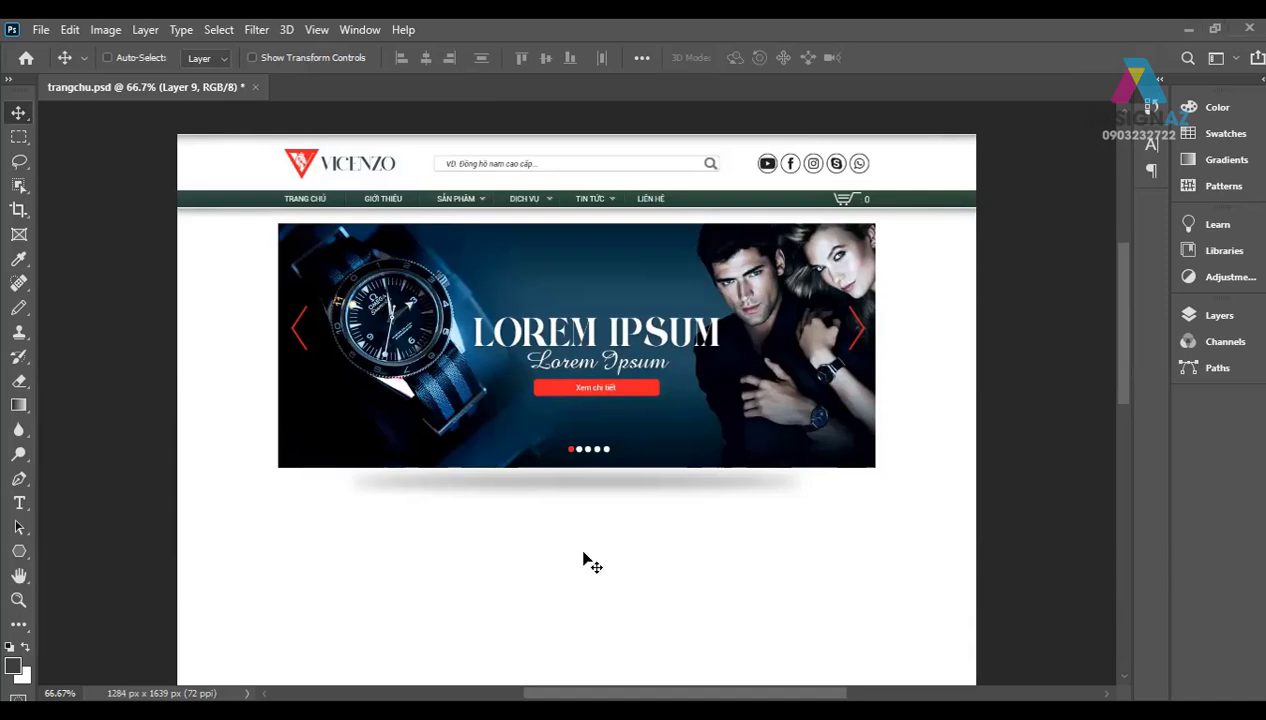
key(ctrl+v)
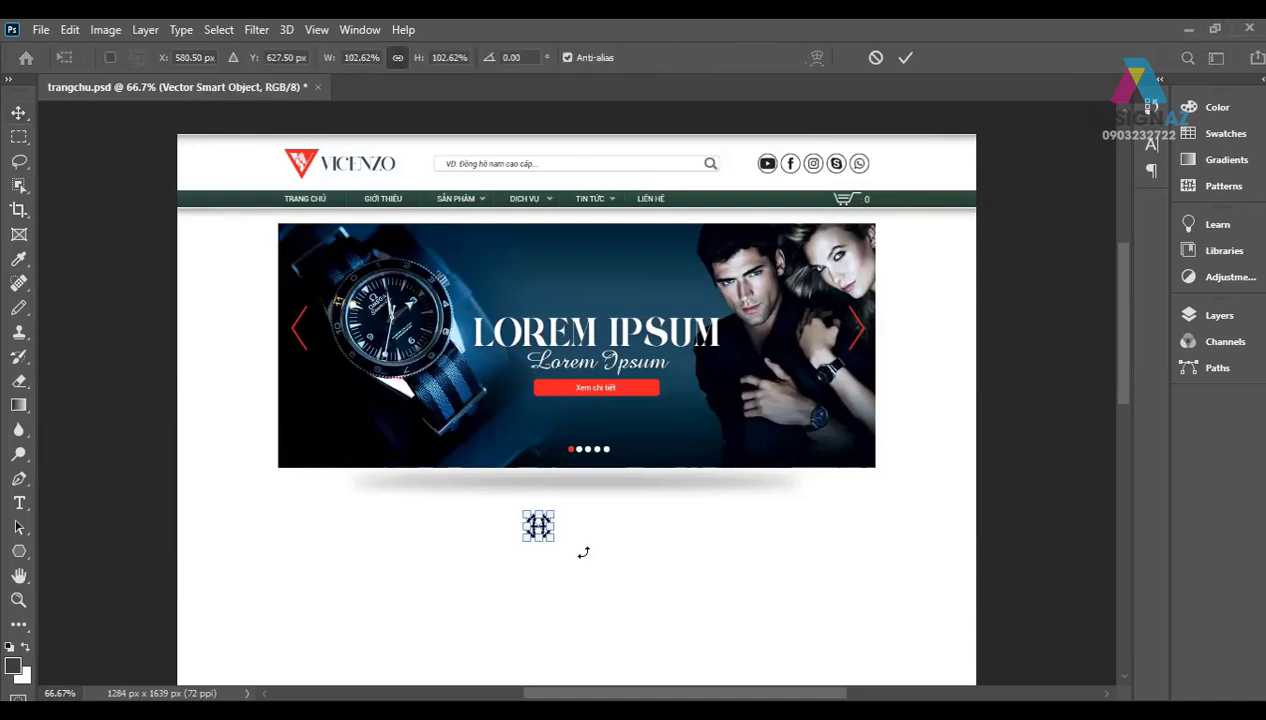
key(Return)
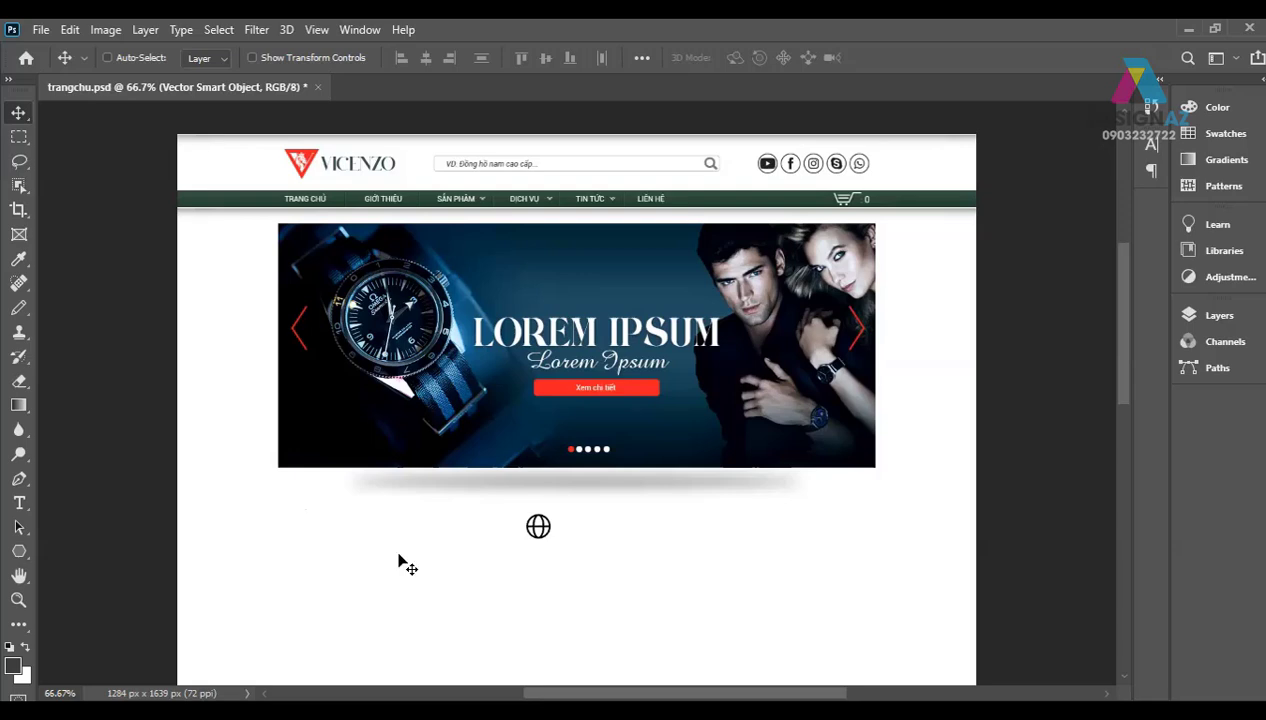
key(ctrl+z)
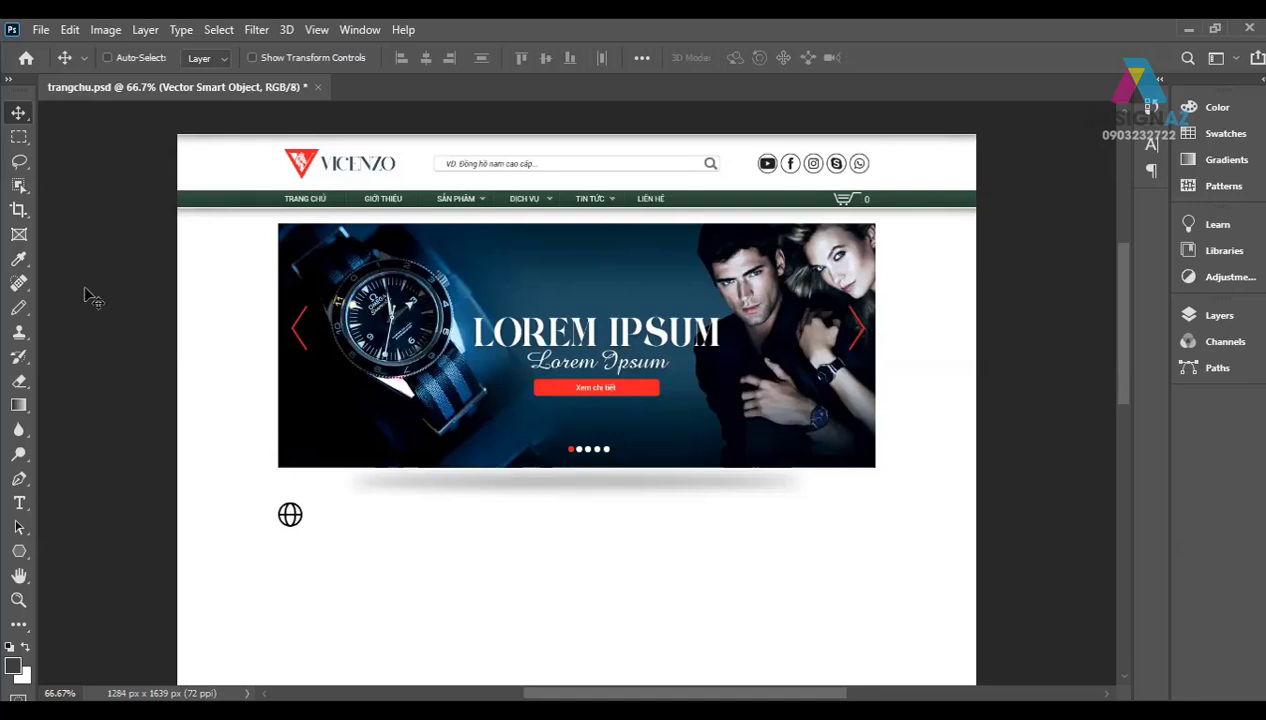
Step: Type the heading 'TIN THÔNG BÁO SẢN PHẨM MỚI' beside the globe icon
click(20, 503)
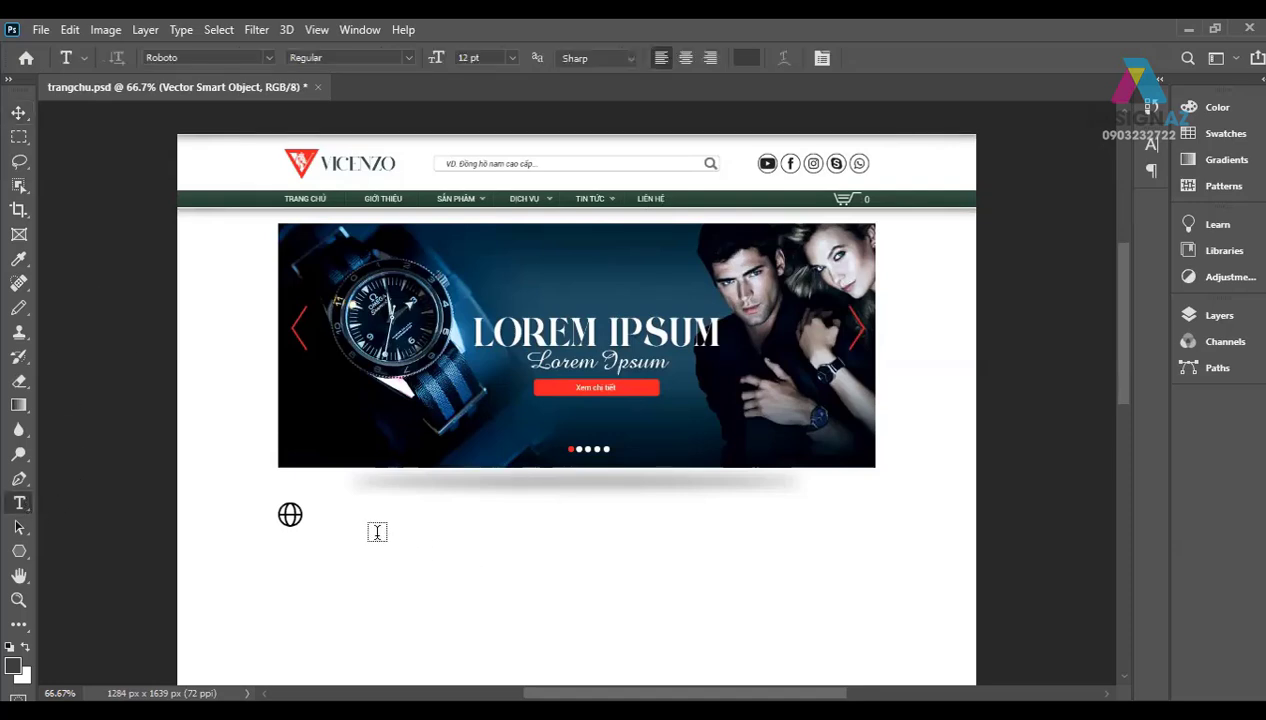
click(348, 515)
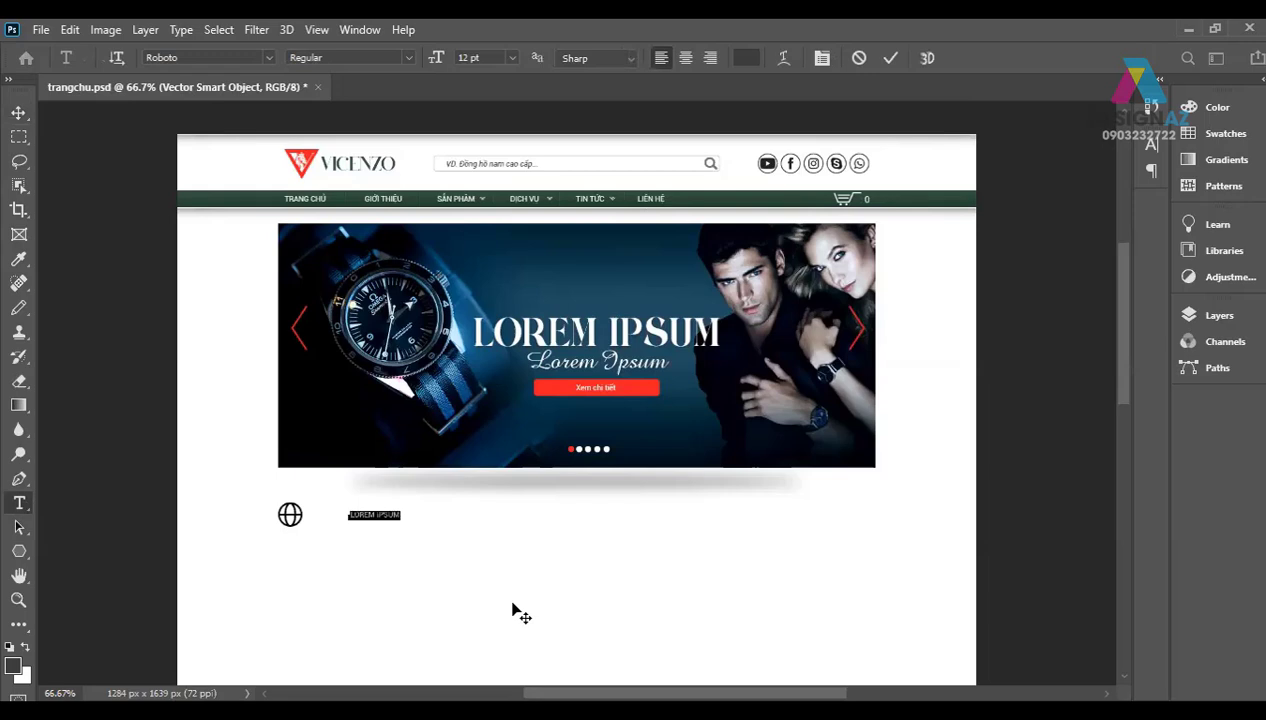
key(BackSpace)
key(ctrl+v)
text(TIN T)
text(ỨC)
key(BackSpace)
key(BackSpace)
text(C)
key(BackSpace)
key(BackSpace)
key(BackSpace)
key(BackSpace)
text(M)
key(BackSpace)
text(1HÔ)
text(NG BÁO)
text(s)
text( SA)
text(N PHẨM)
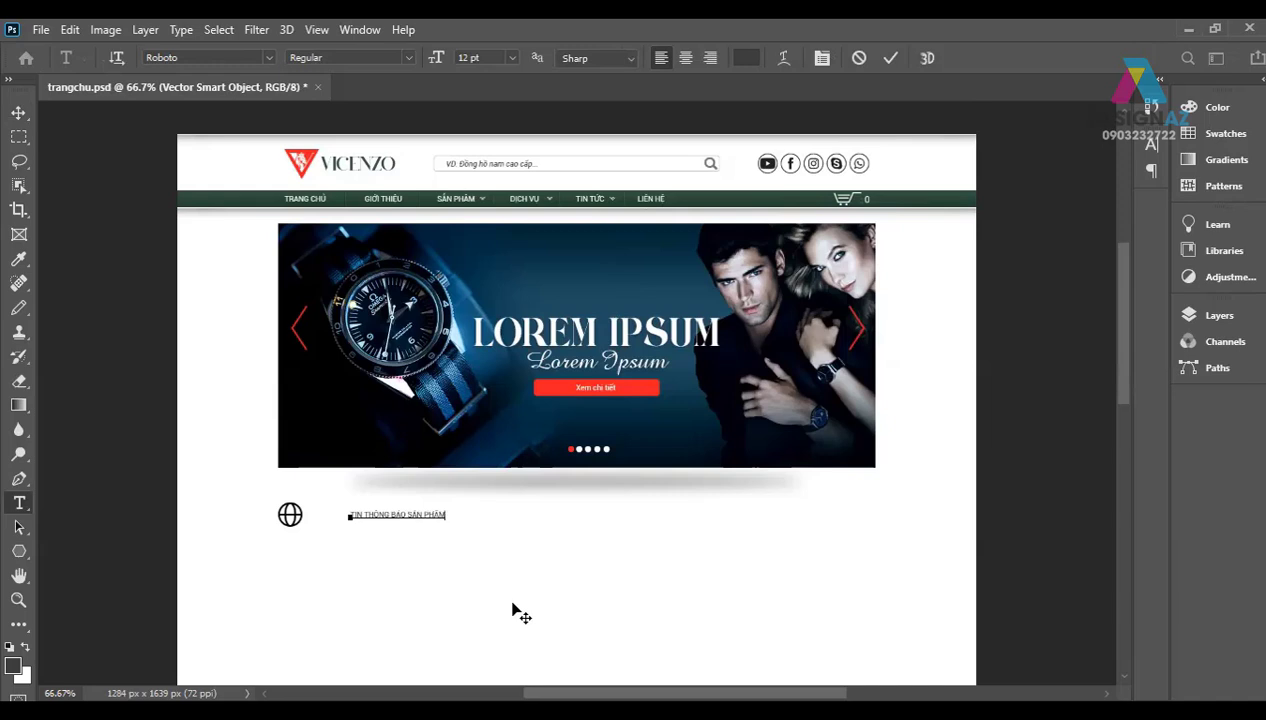
text( Ư)
text(U Đ)
text(A)
key(BackSpace)
key(BackSpace)
key(BackSpace)
key(BackSpace)
key(BackSpace)
key(BackSpace)
key(BackSpace)
text(Ư)
text(U)
text( ĐA)
text(I)
key(BackSpace)
key(BackSpace)
key(BackSpace)
text(MỚI)
click(512, 610)
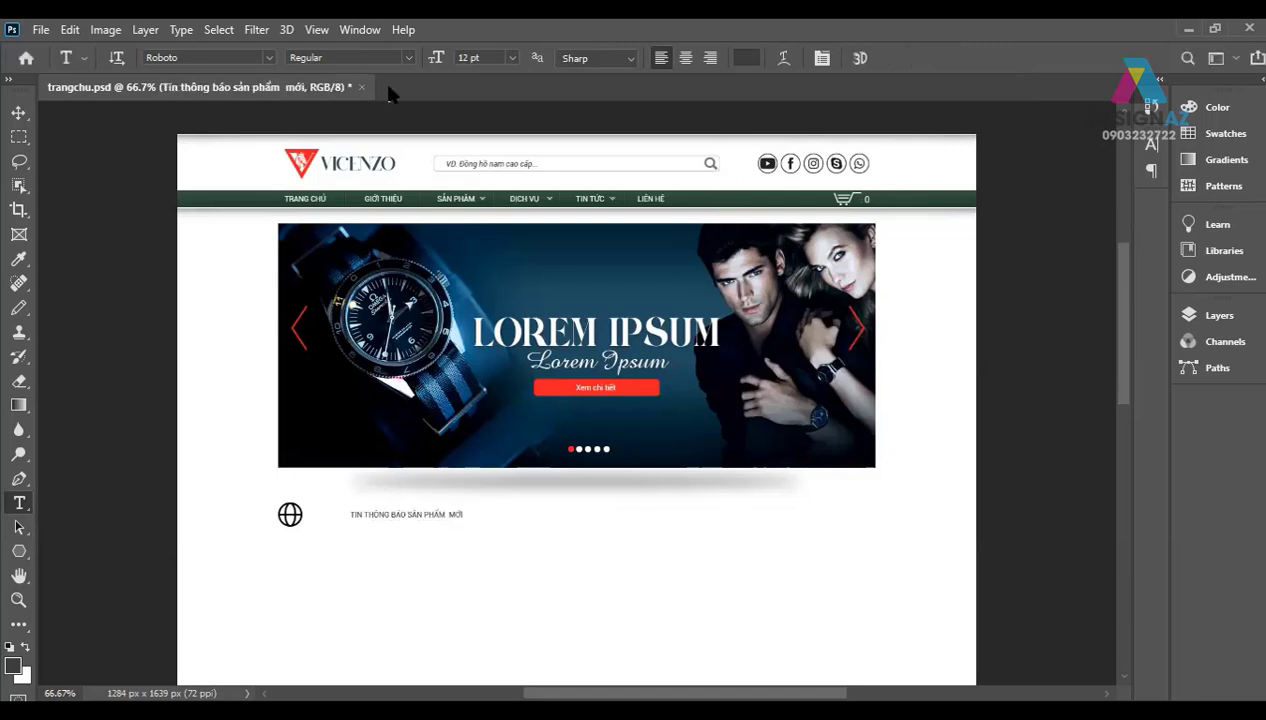
Step: Make the heading 16 pt Bold and nudge it left toward the globe icon
click(511, 57)
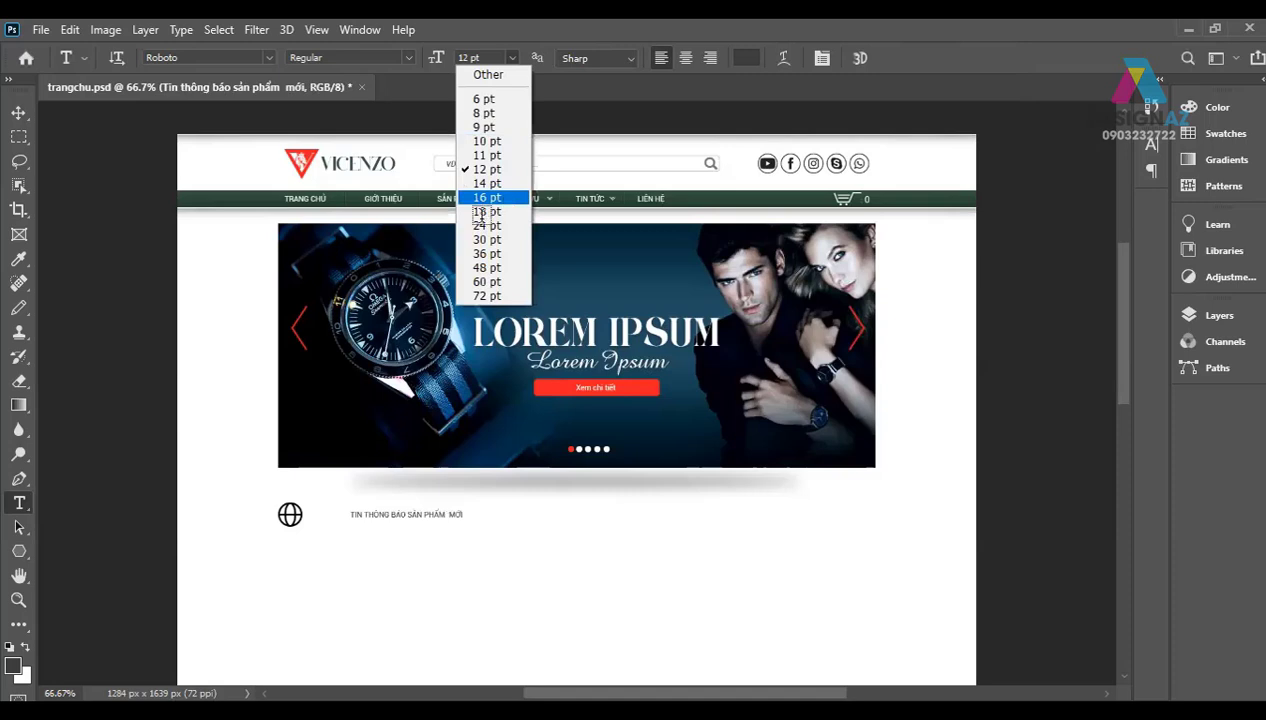
click(487, 198)
click(20, 116)
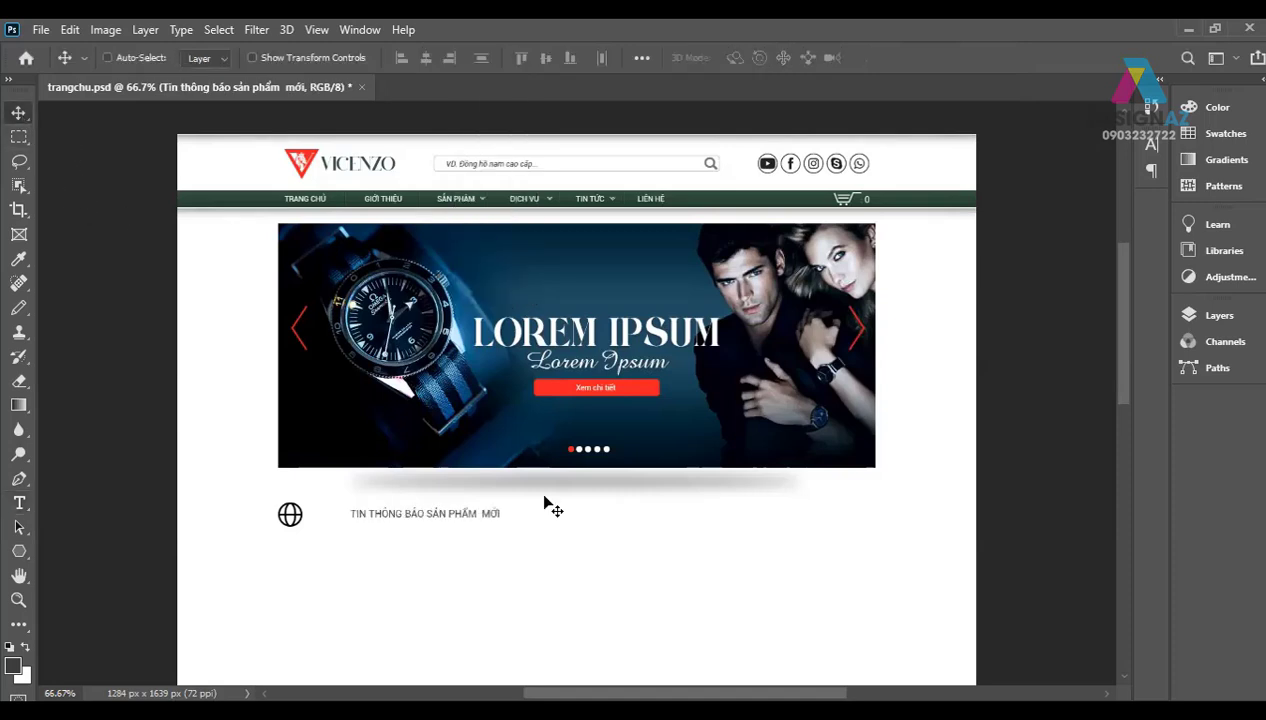
key(shift+Left)
key(shift+Left)
key(shift+Left)
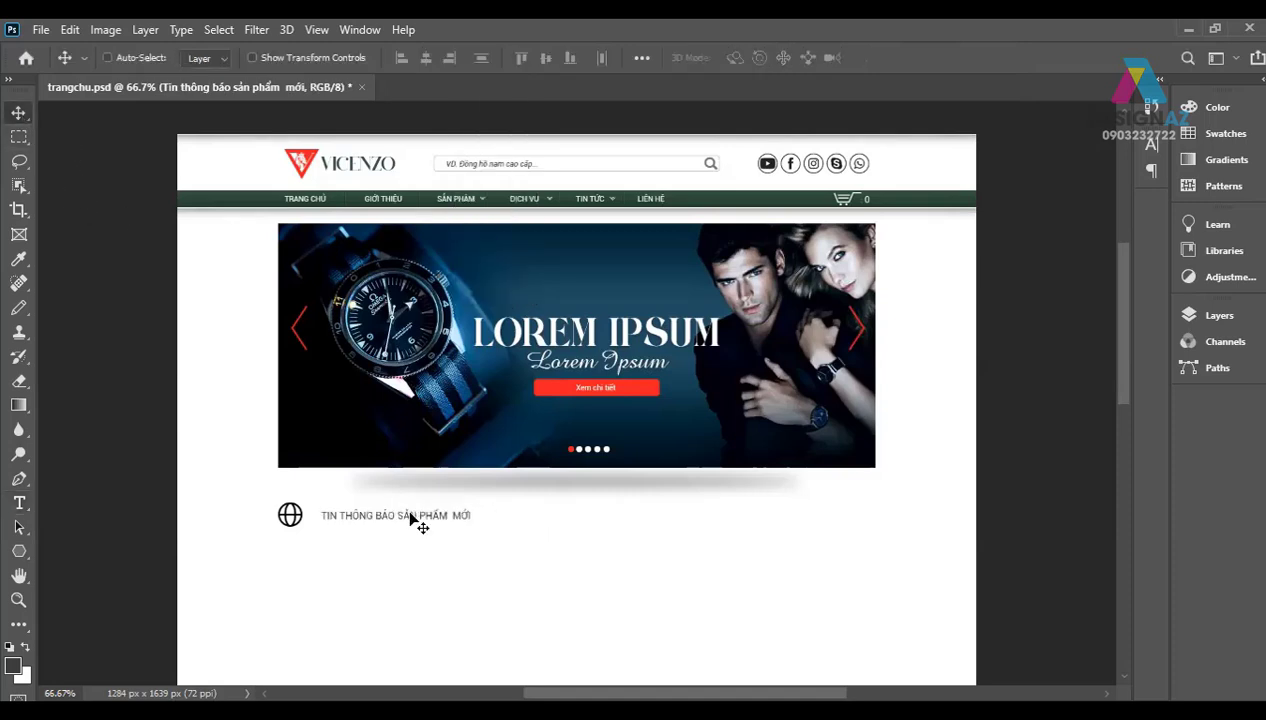
key(t)
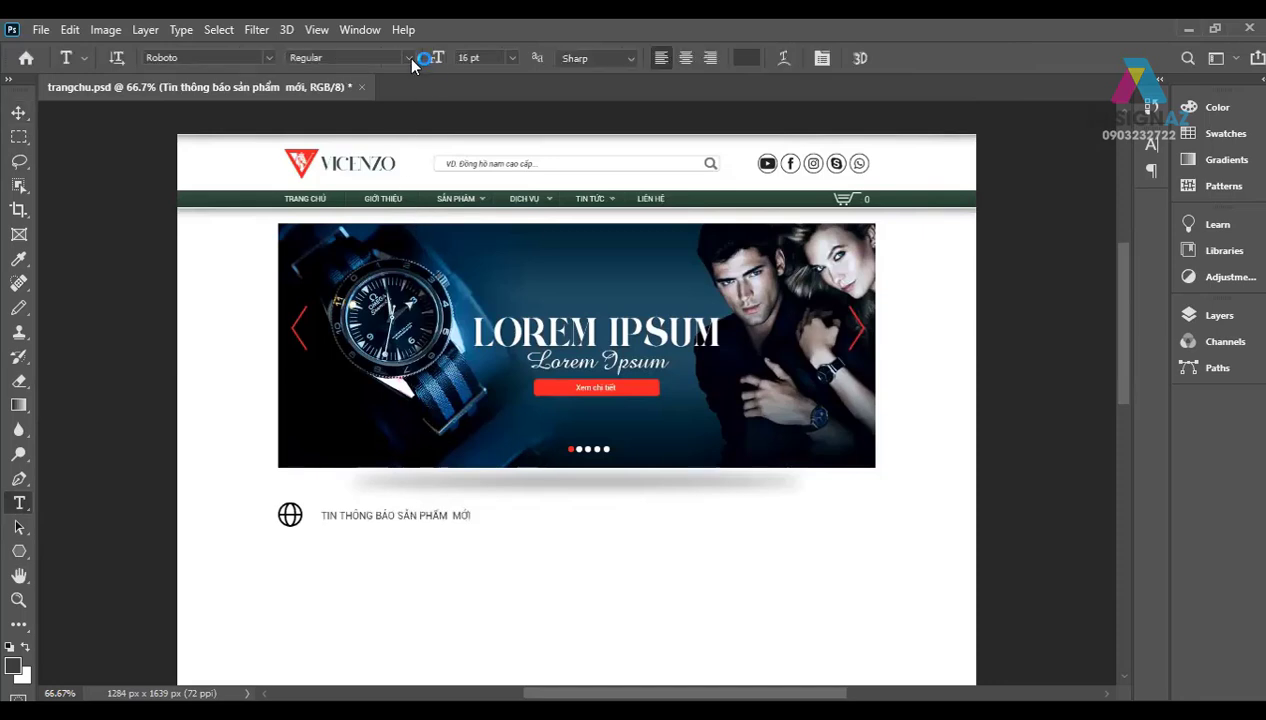
click(409, 58)
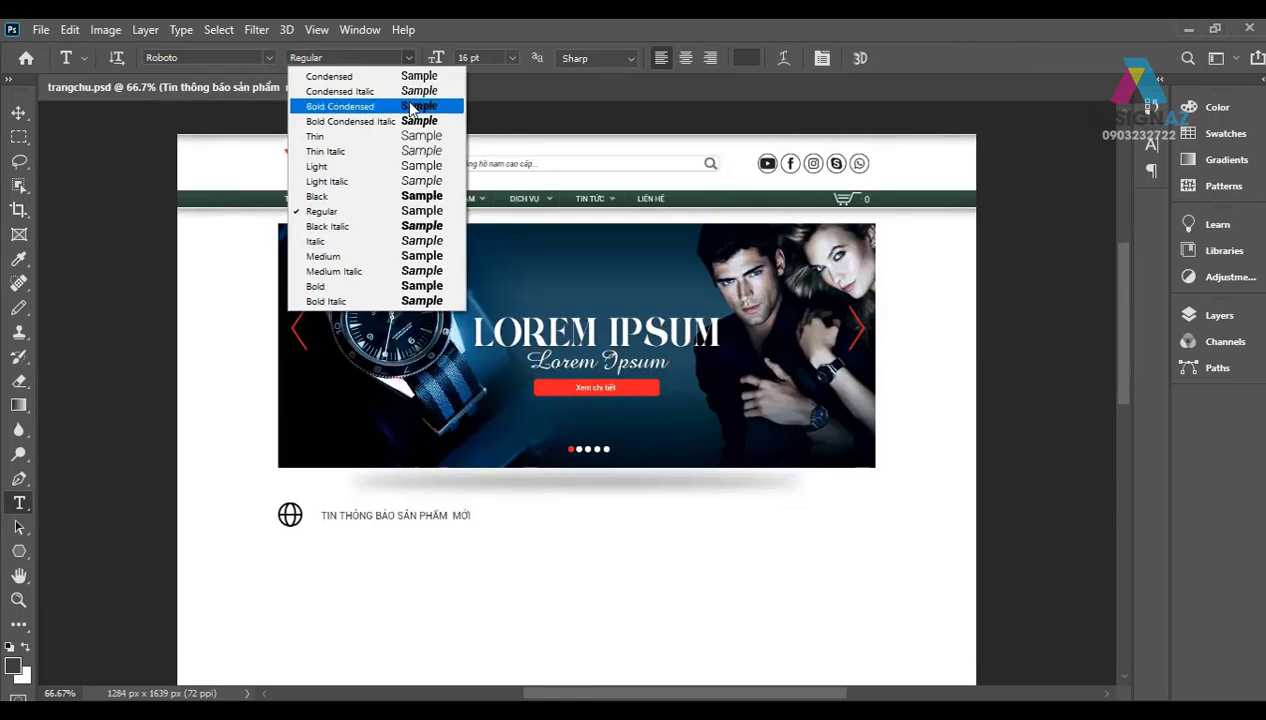
click(398, 286)
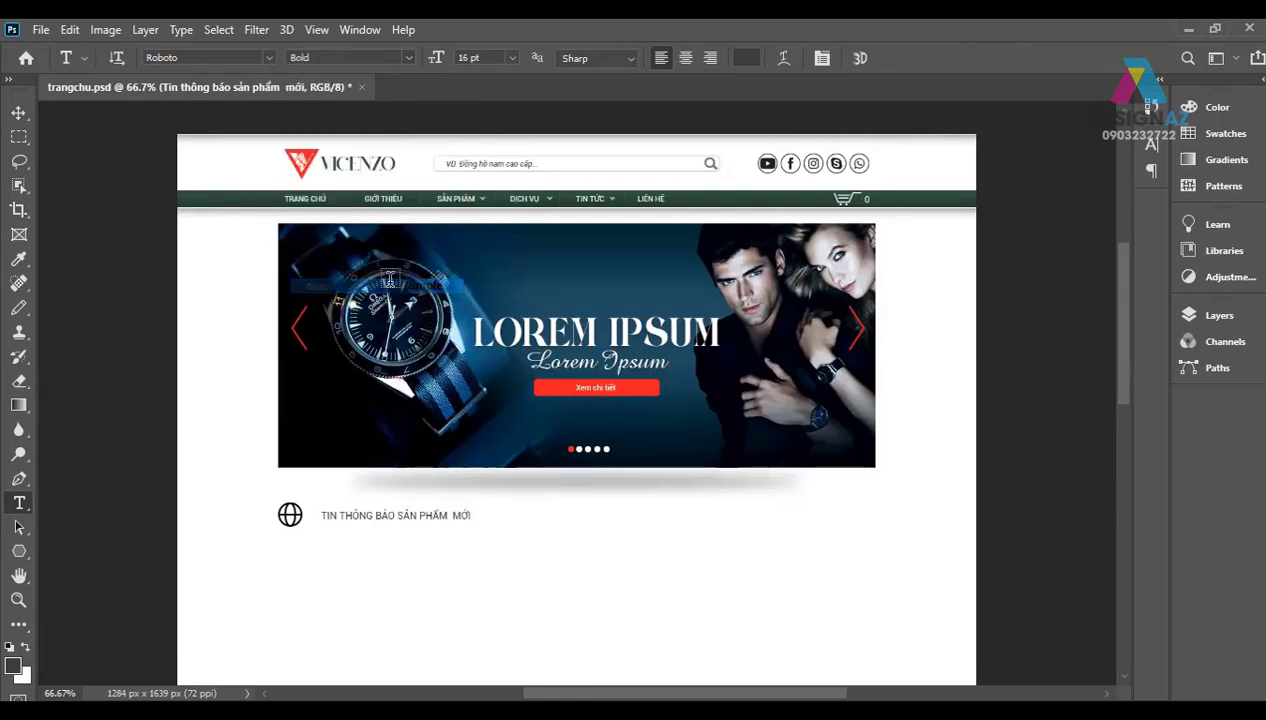
click(19, 112)
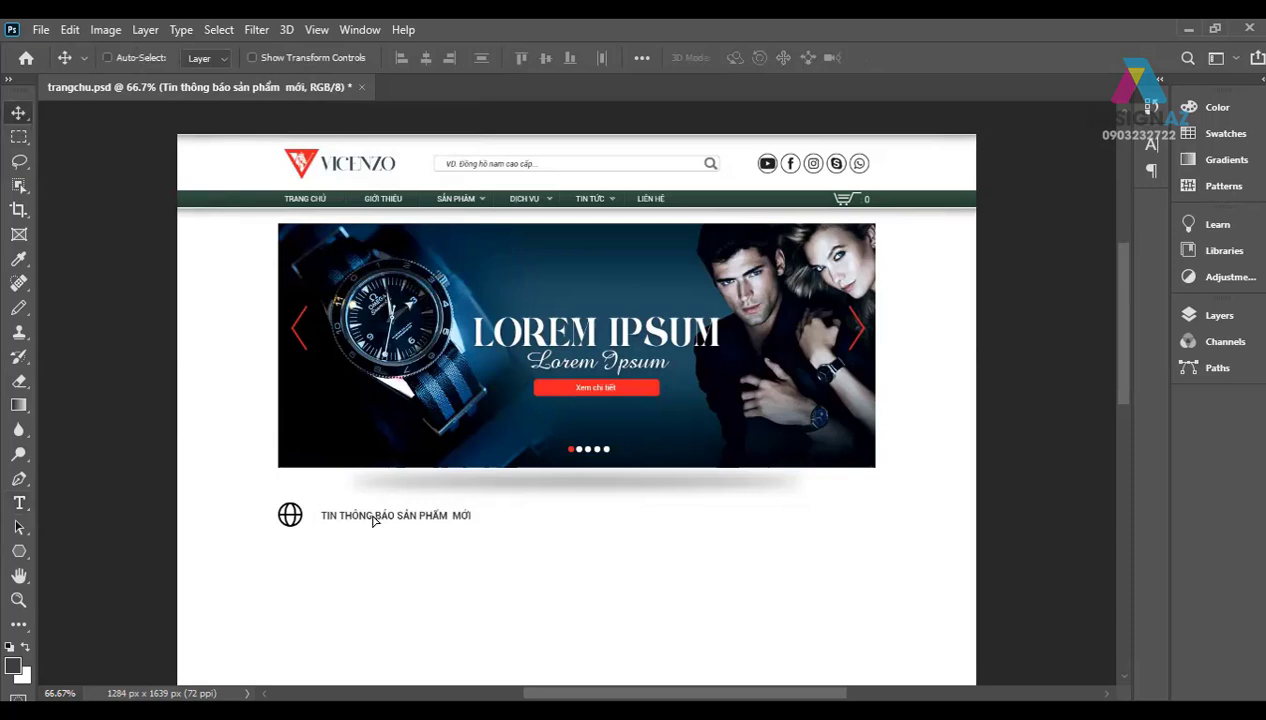
Step: Paste a Dropbox-style icon into the row and Alt-drag a copy of the heading beside it
drag(377, 516, 363, 516)
key(ctrl+semicolon)
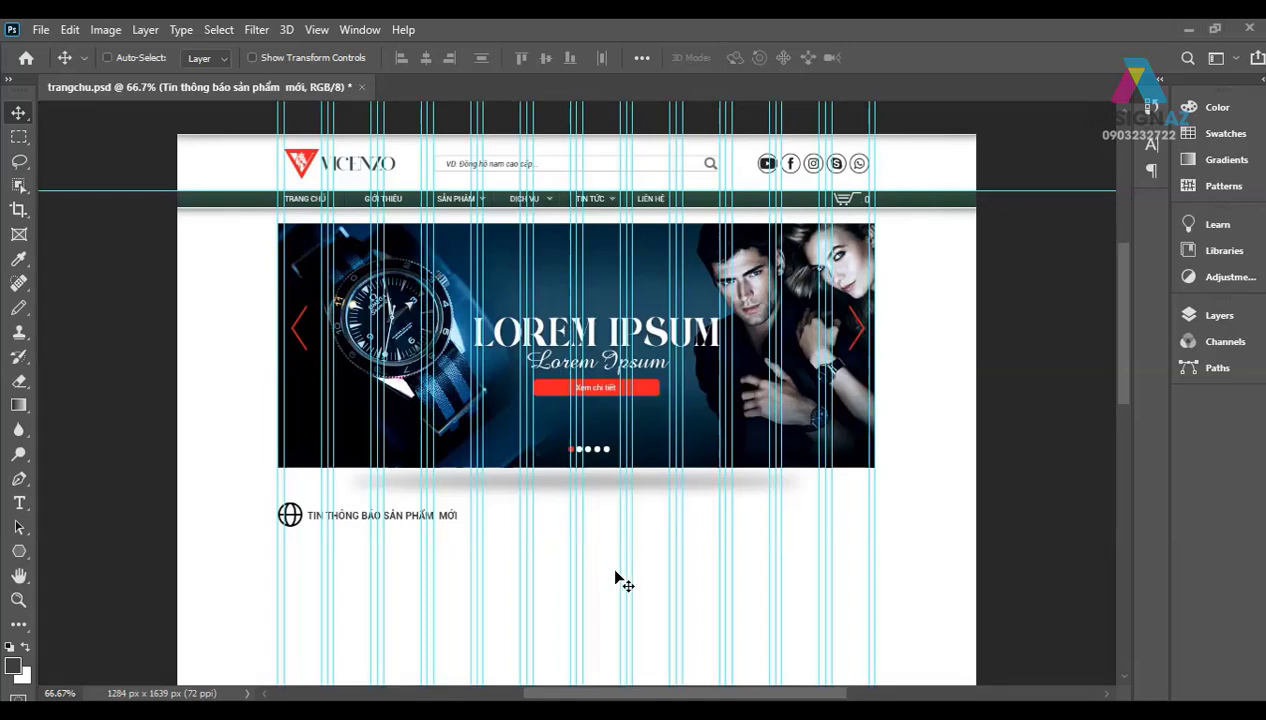
key(ctrl+v)
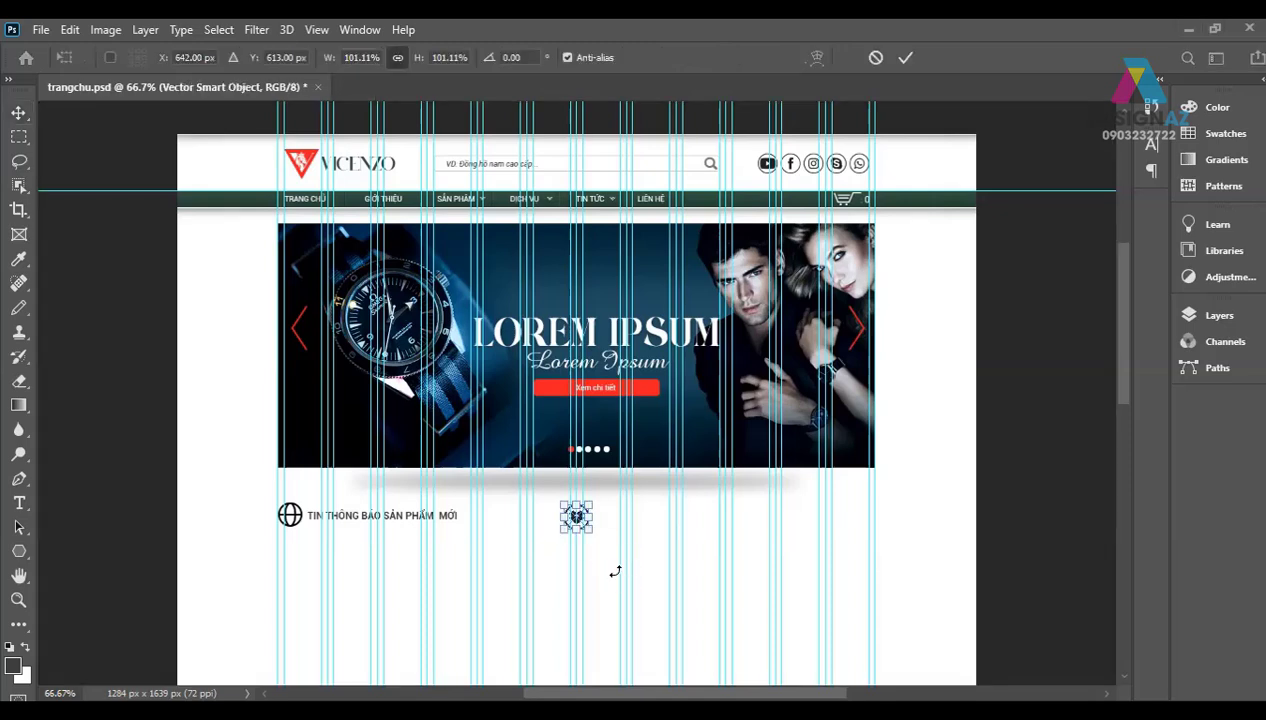
key(Return)
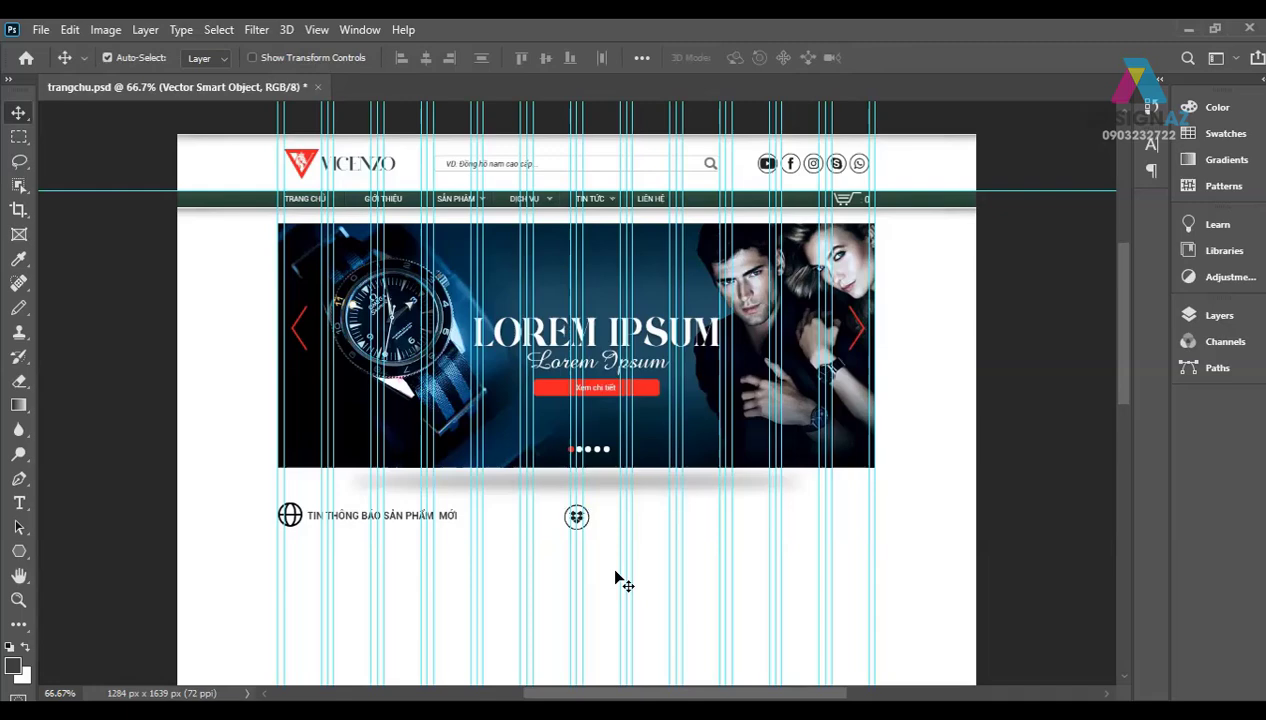
key(ctrl+plus)
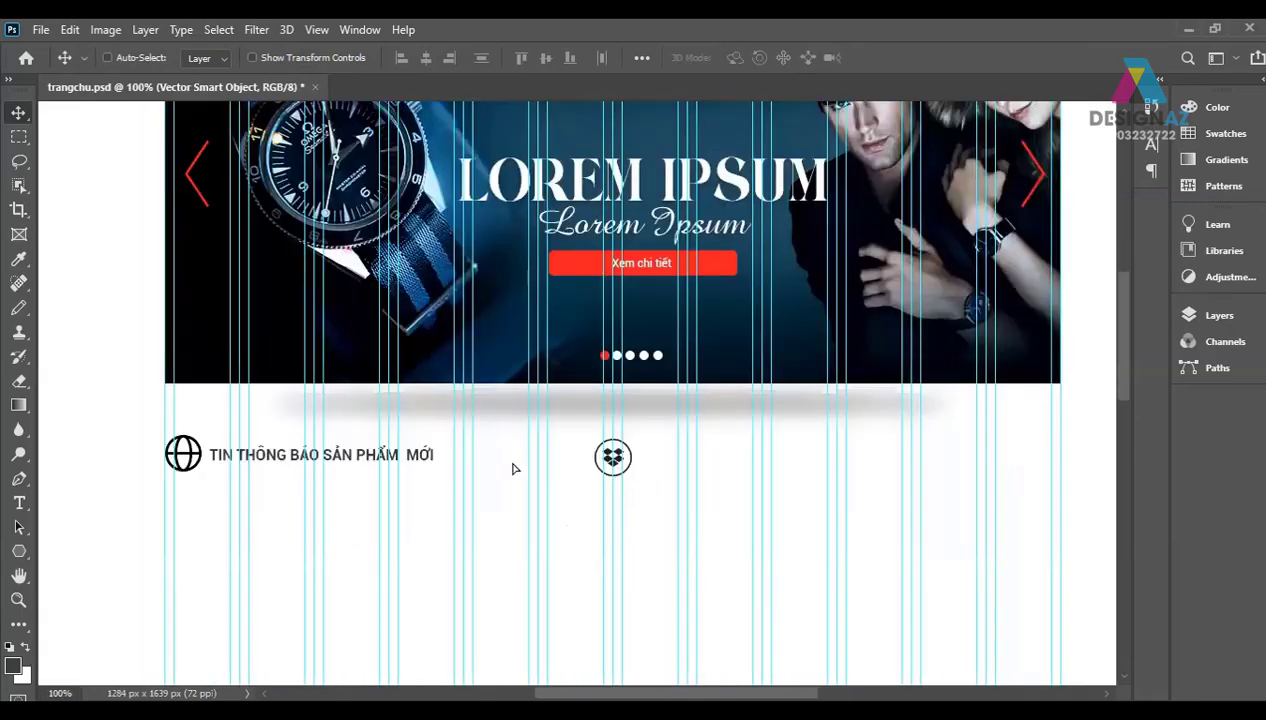
key(shift+Left)
key(shift+Left)
key(shift+Left)
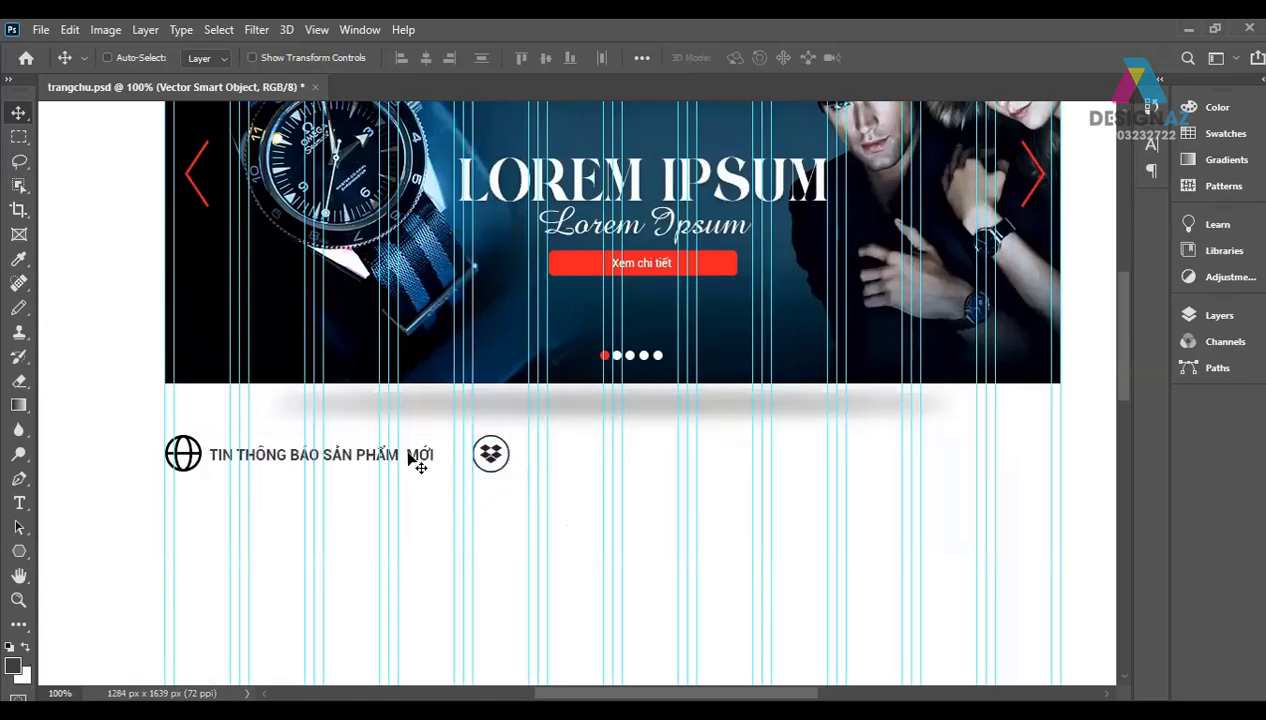
mouse_move(408, 455)
mouse_down()
mouse_move(440, 468)
mouse_move(424, 455)
mouse_up()
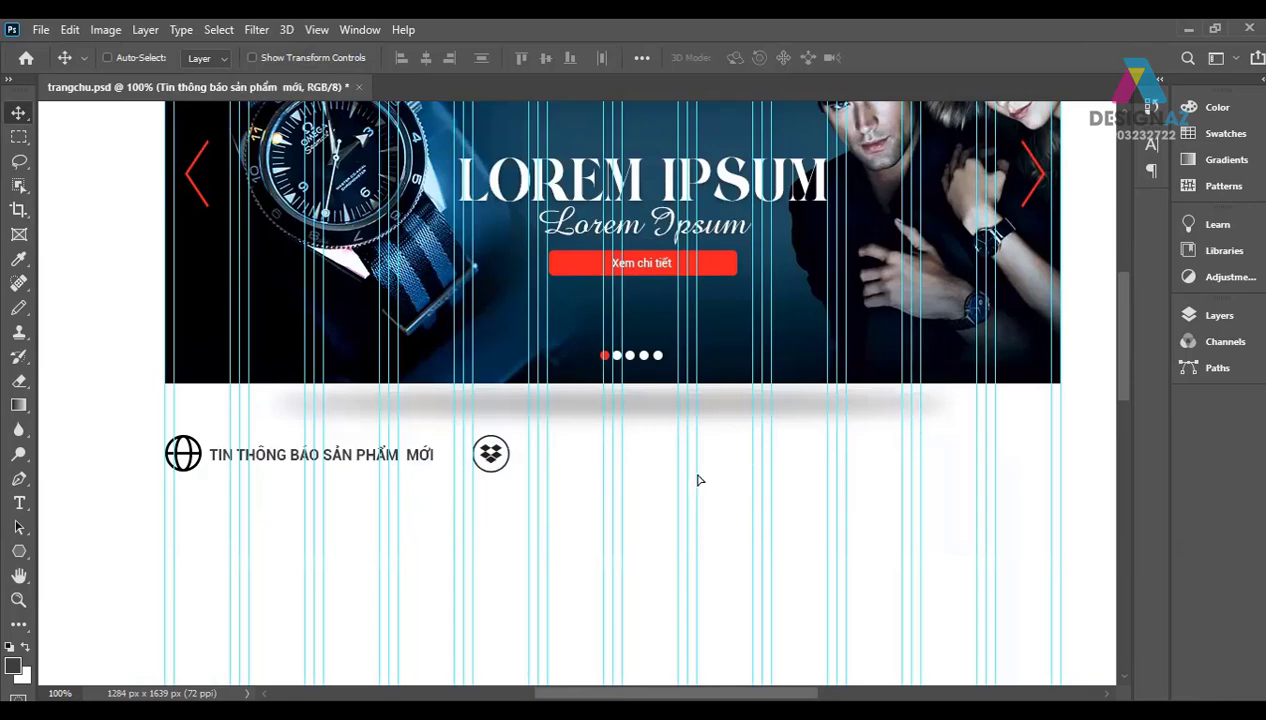
drag(672, 483, 705, 541)
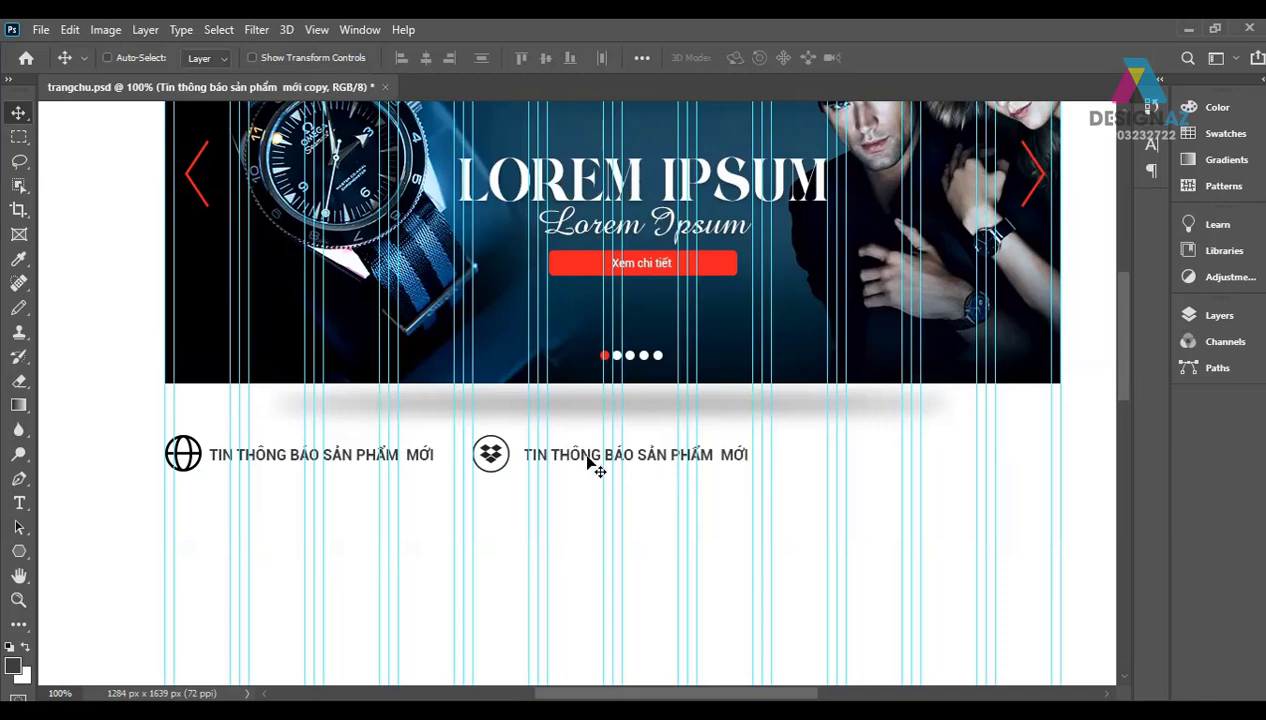
Step: Replace the copied heading's text with 'MIỄN PHÍ GIAO HÀNG HÔM NAY'
key(t)
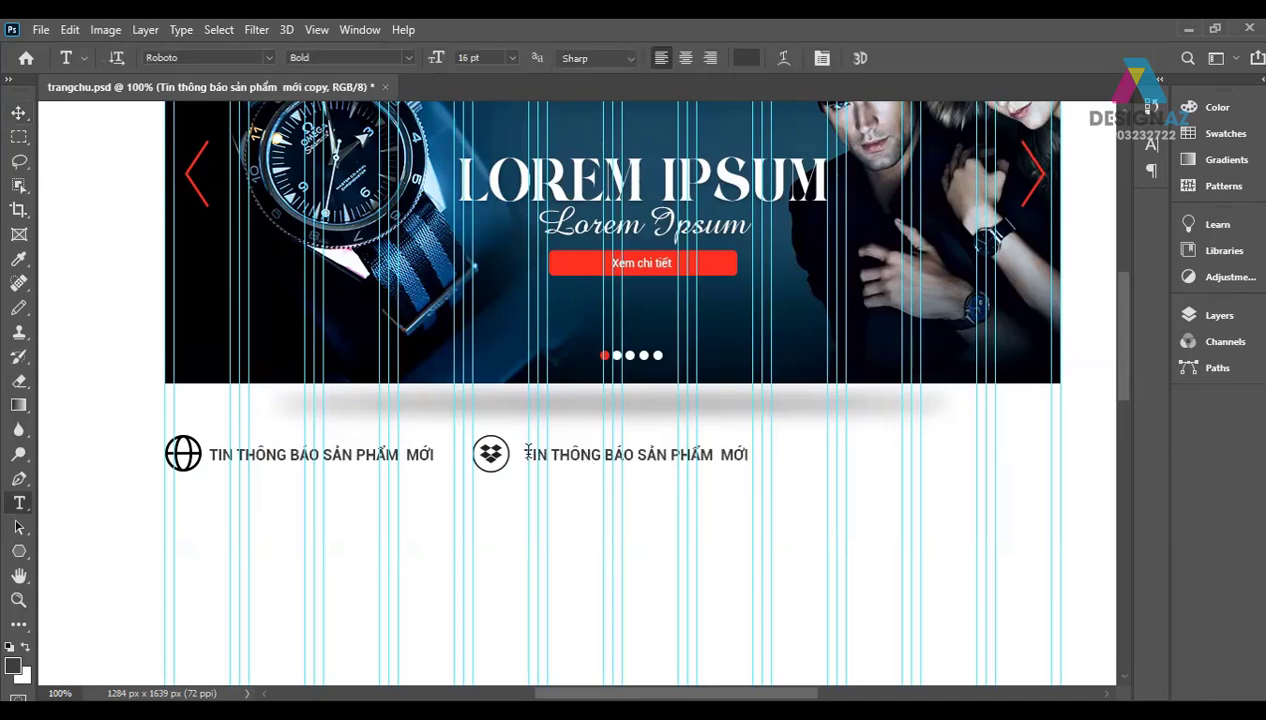
click(520, 455)
drag(715, 458, 780, 458)
key(BackSpace)
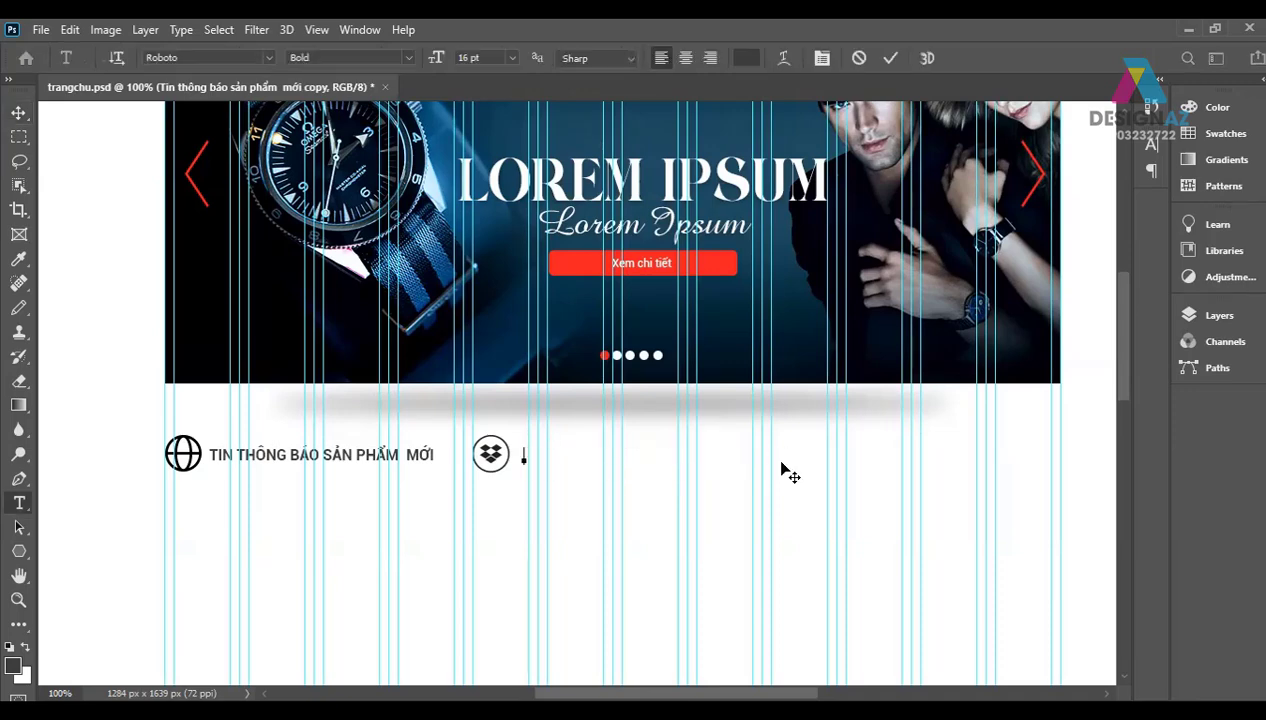
text(MIỄN)
text( P)
text(HIs)
text( G)
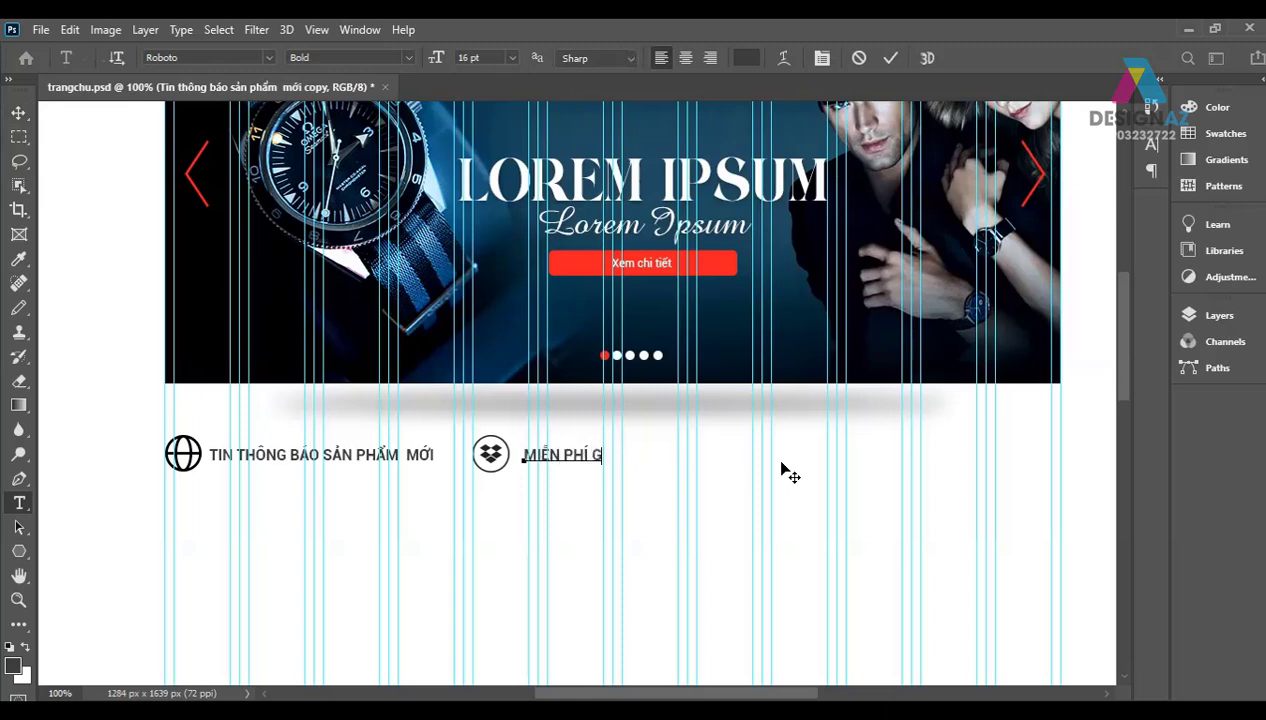
text(IAO)
text( HA)
text(Nf)
text(G HOo)
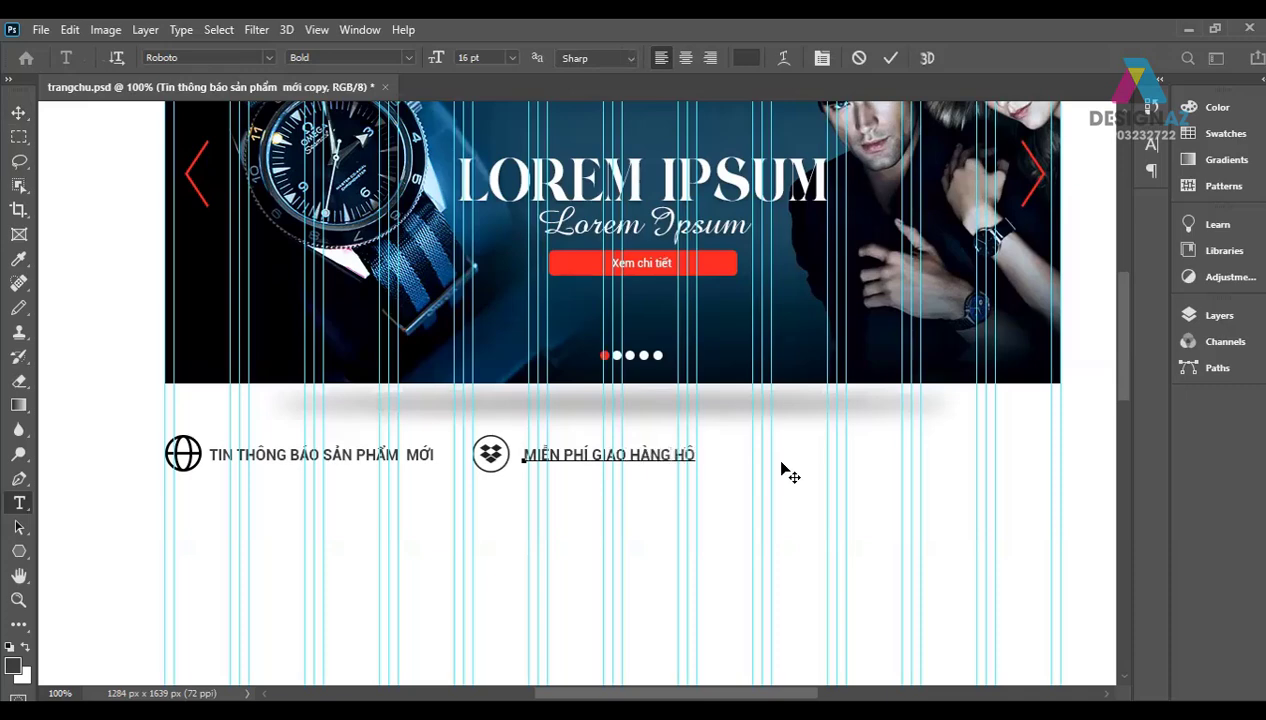
text(M NAY)
key(ctrl+Return)
key(ctrl+Return)
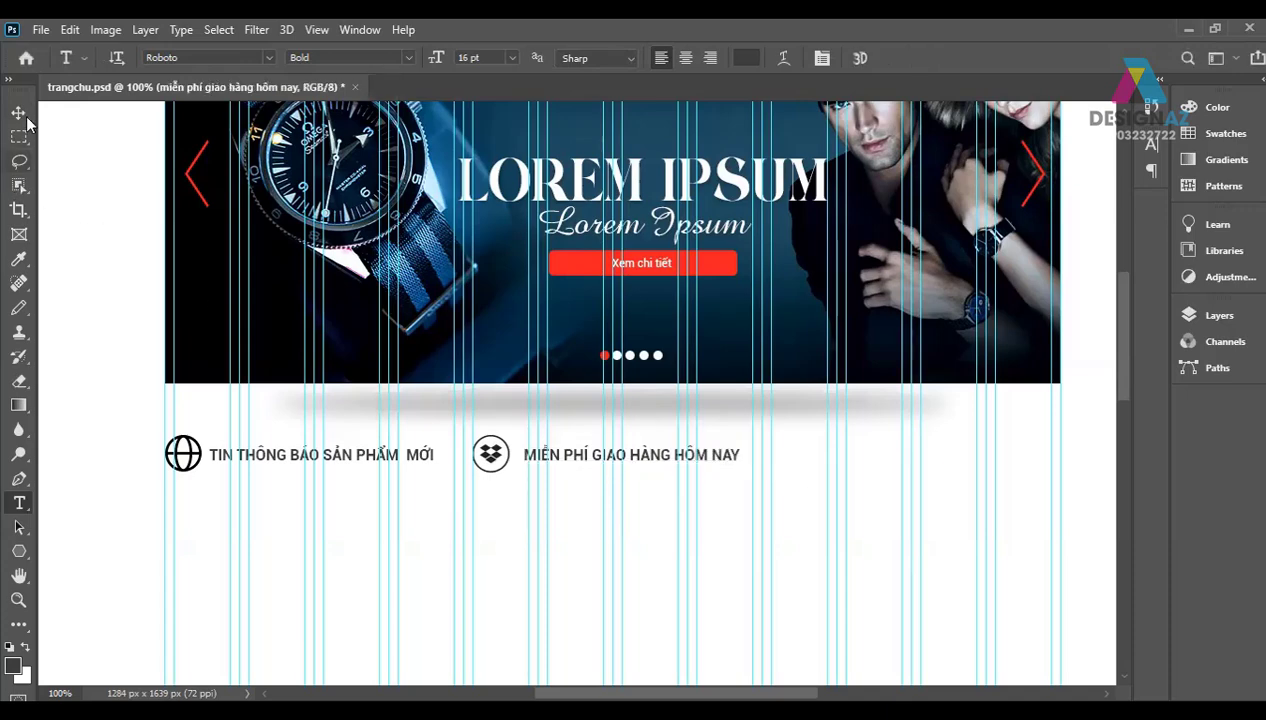
click(22, 114)
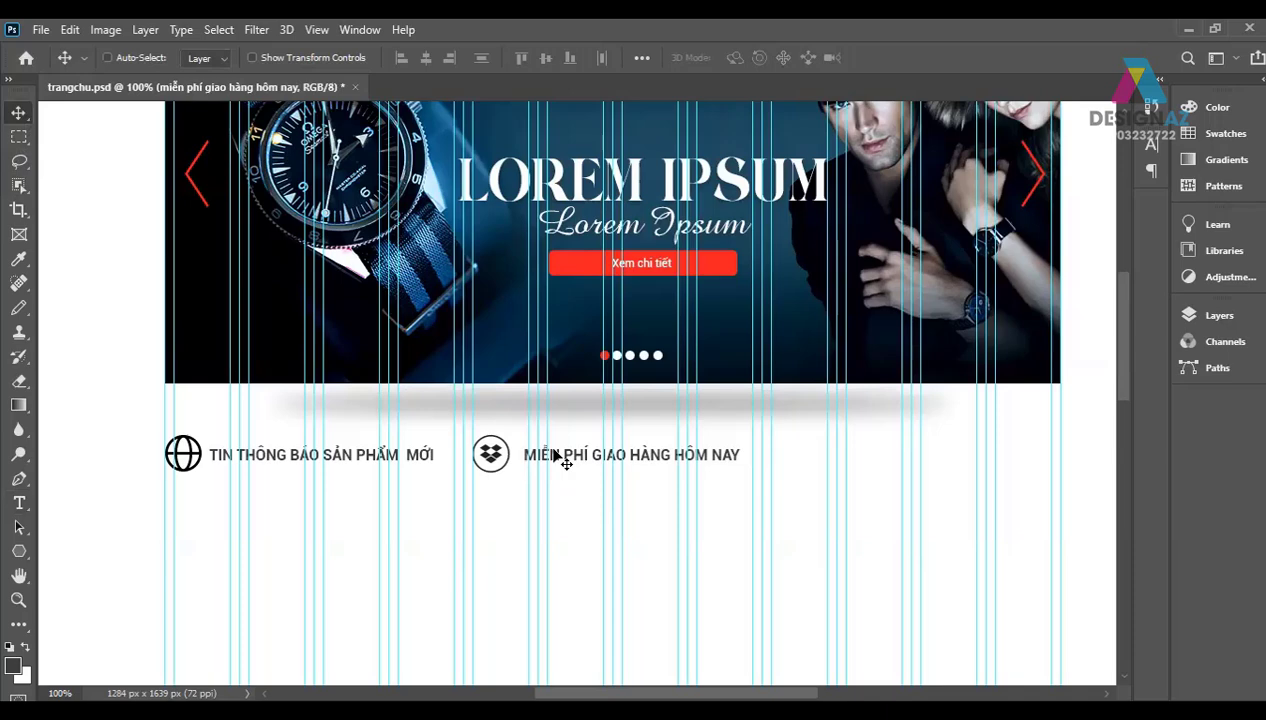
Step: Nudge the free-delivery heading left with the arrow key, closer to the Dropbox icon
key(Left)
key(Left)
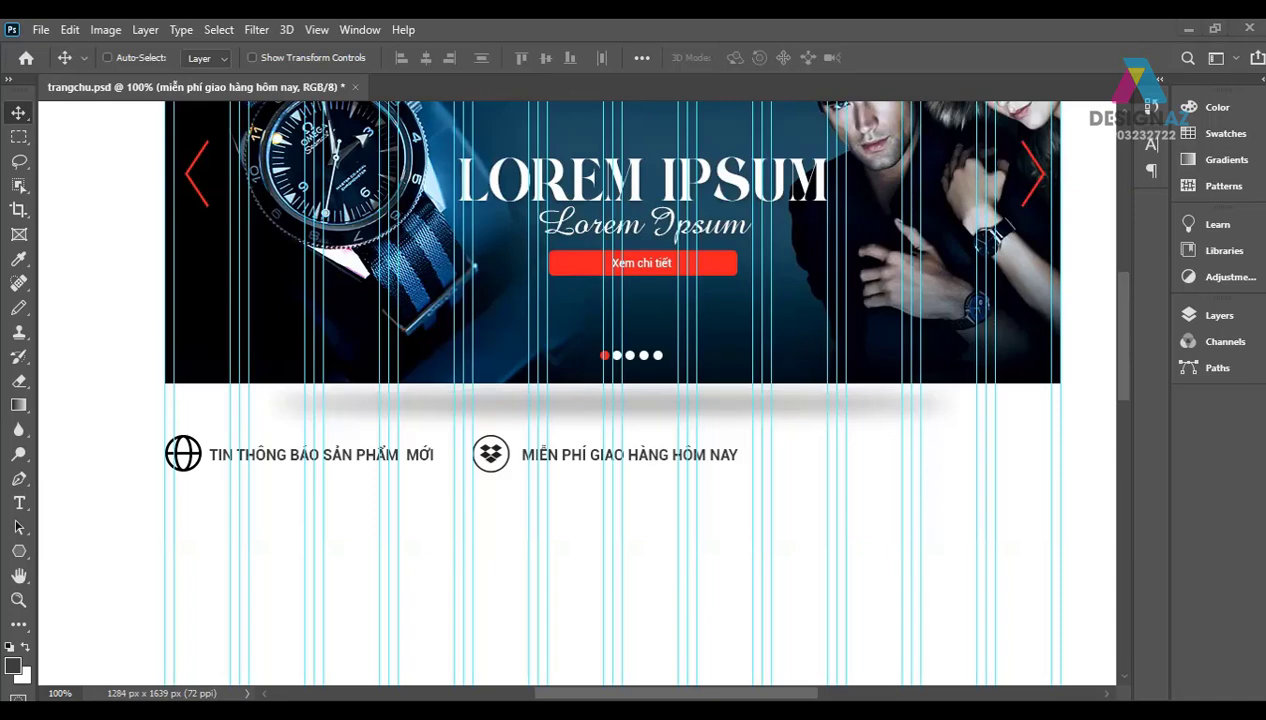
Step: Duplicate the Dropbox icon and its heading further right, nudging the heading copy left
right_click(510, 467)
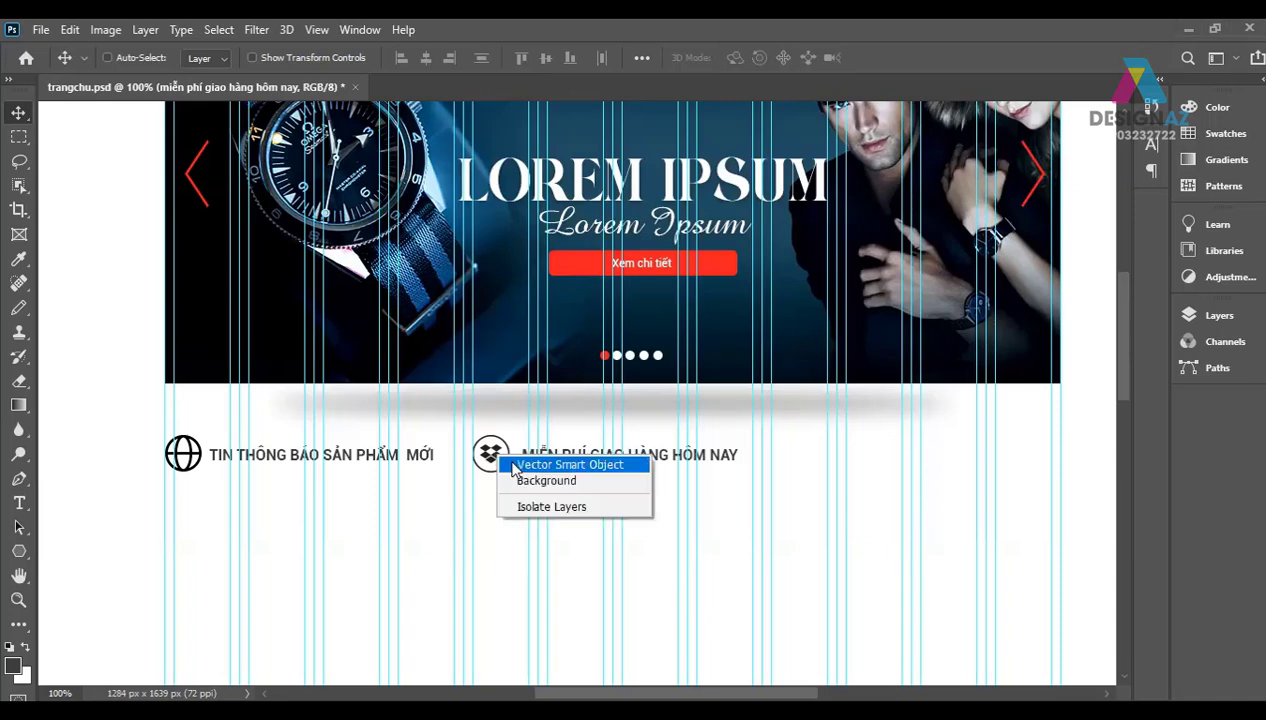
click(514, 465)
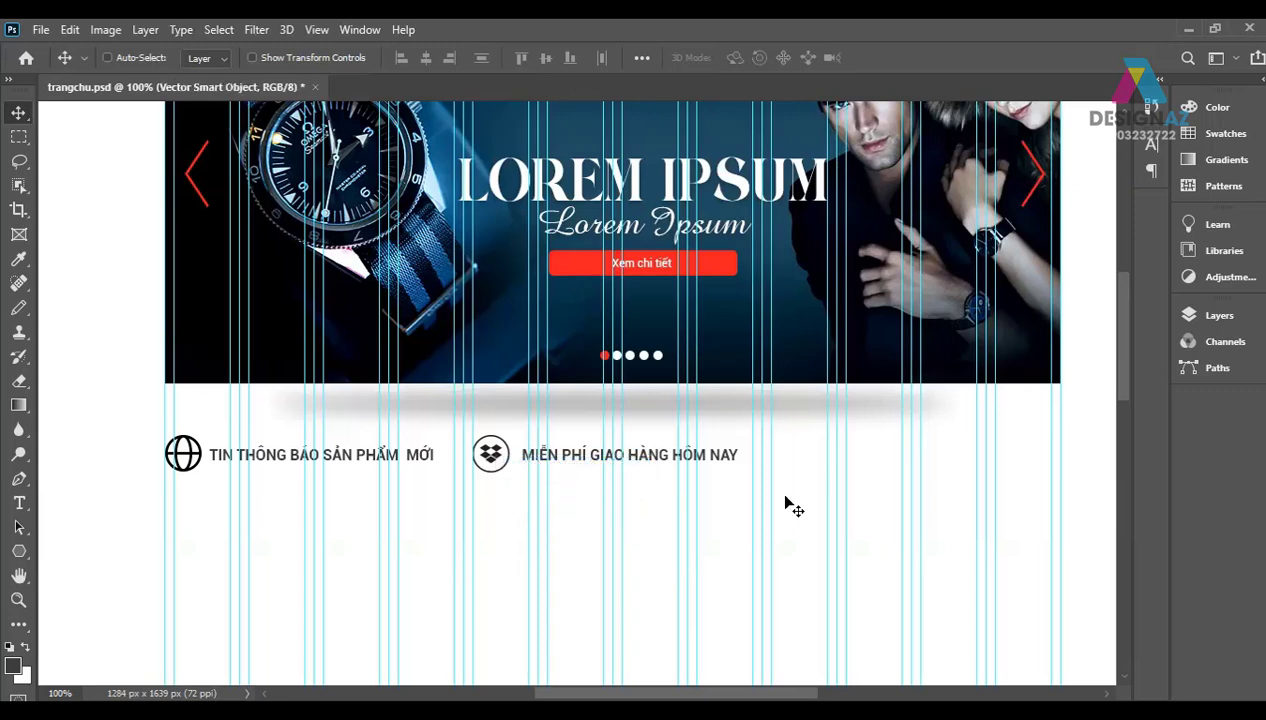
key(ctrl+j)
right_click(652, 457)
click(660, 459)
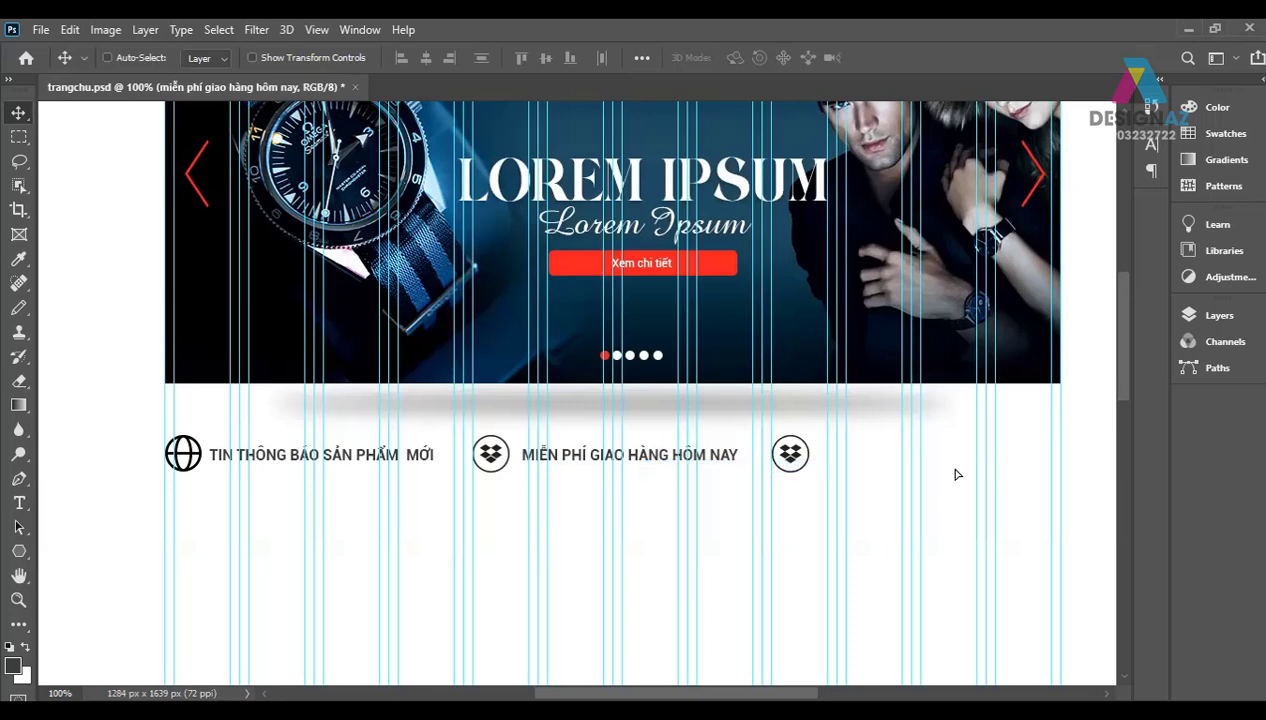
key(ctrl+j)
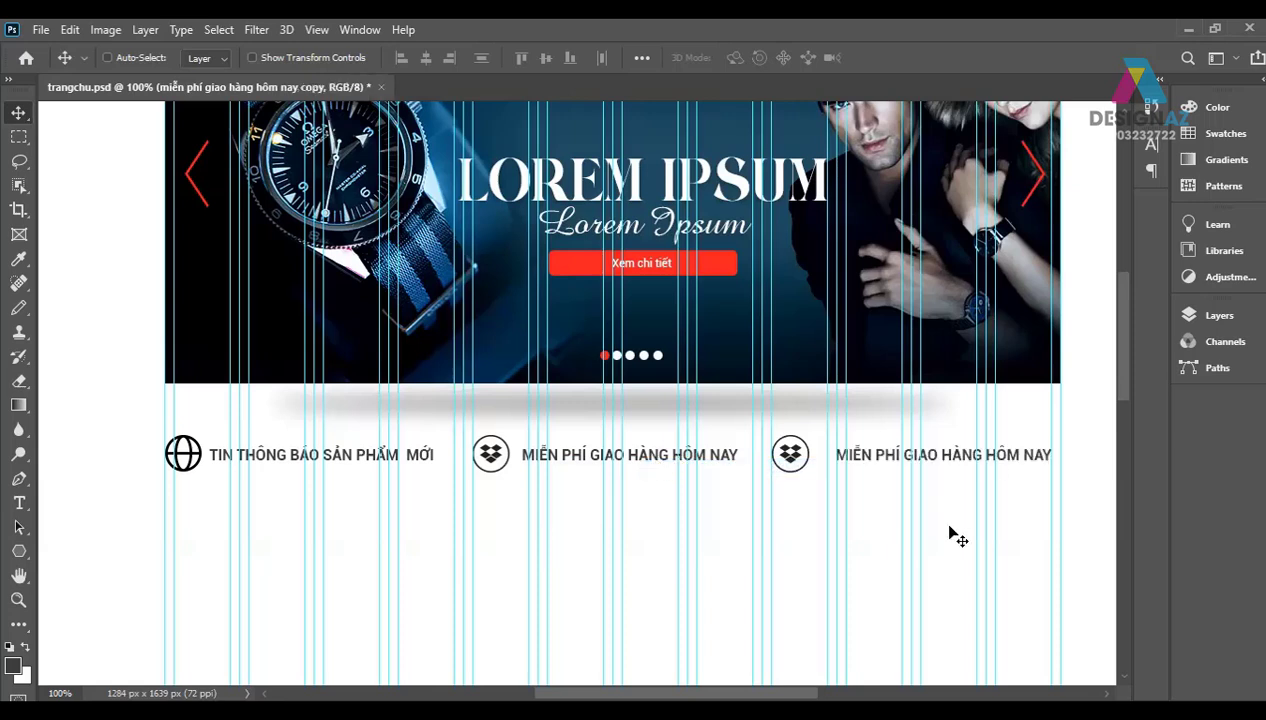
key(Left)
key(Left)
key(Left)
key(Left)
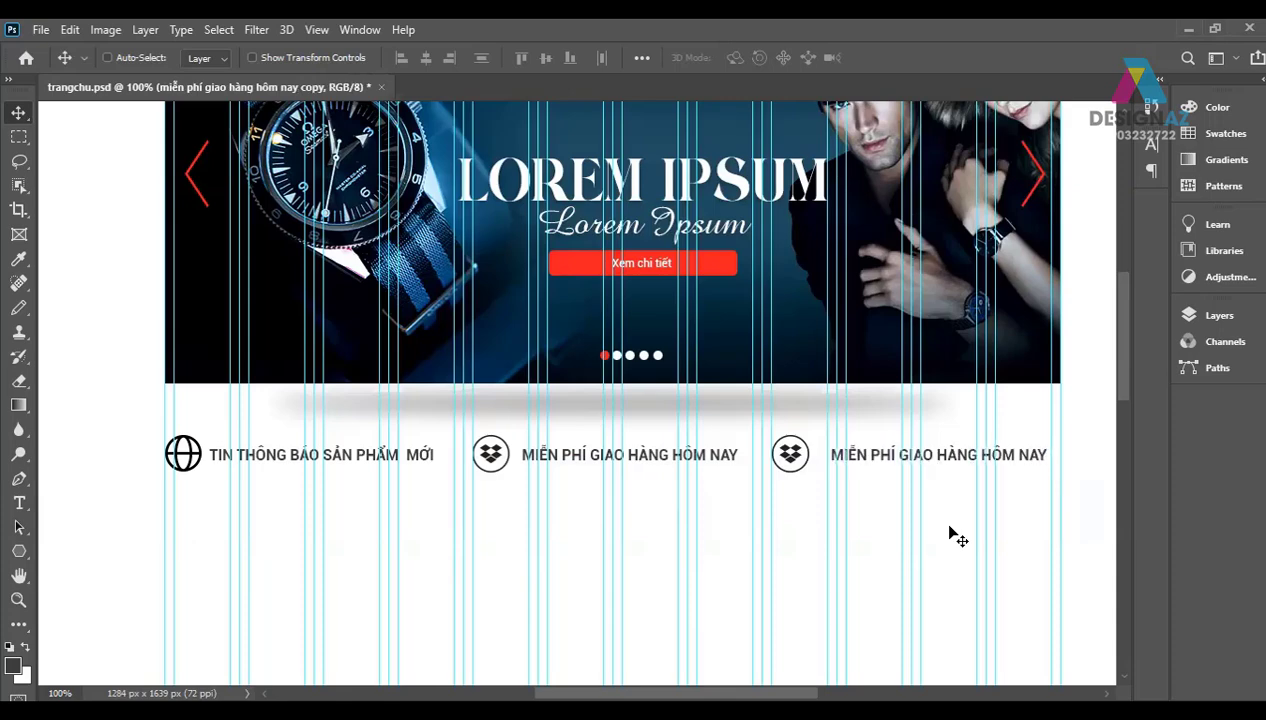
key(Left)
key(Left)
key(Left)
key(Left)
key(Left)
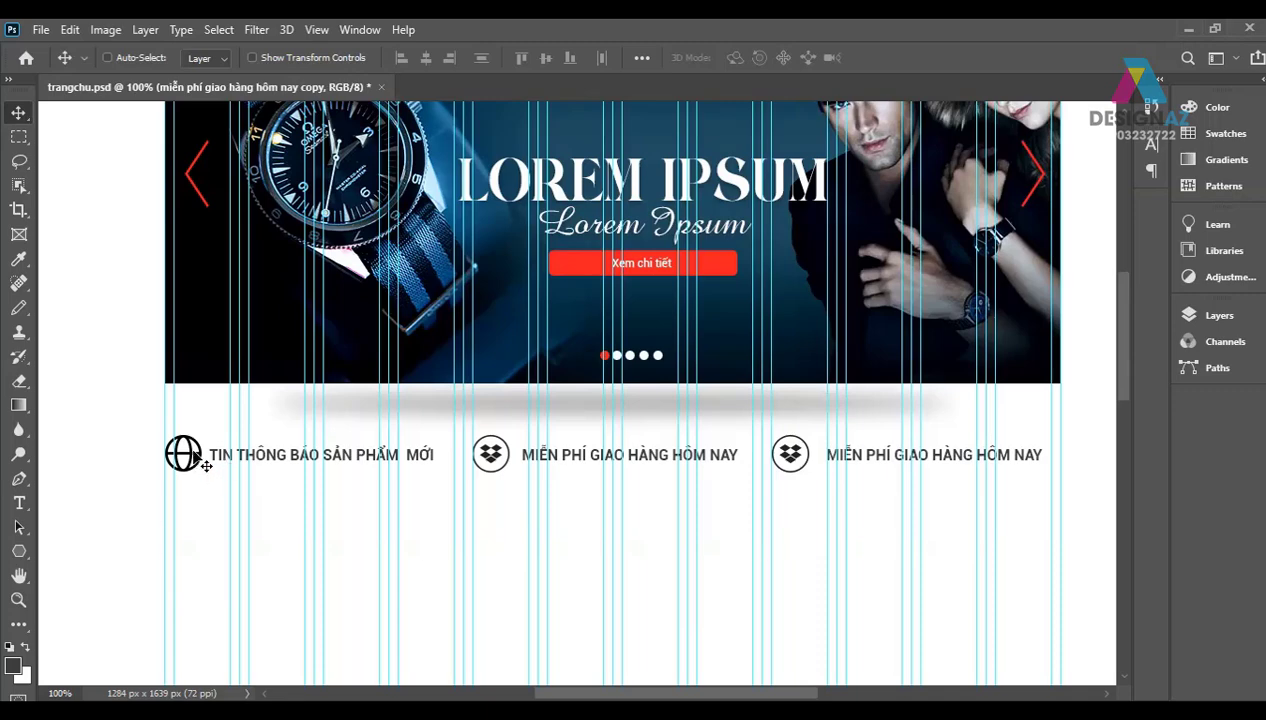
Step: Select the globe icon's layer, dismissing a locked-background warning along the way
right_click(192, 447)
click(243, 455)
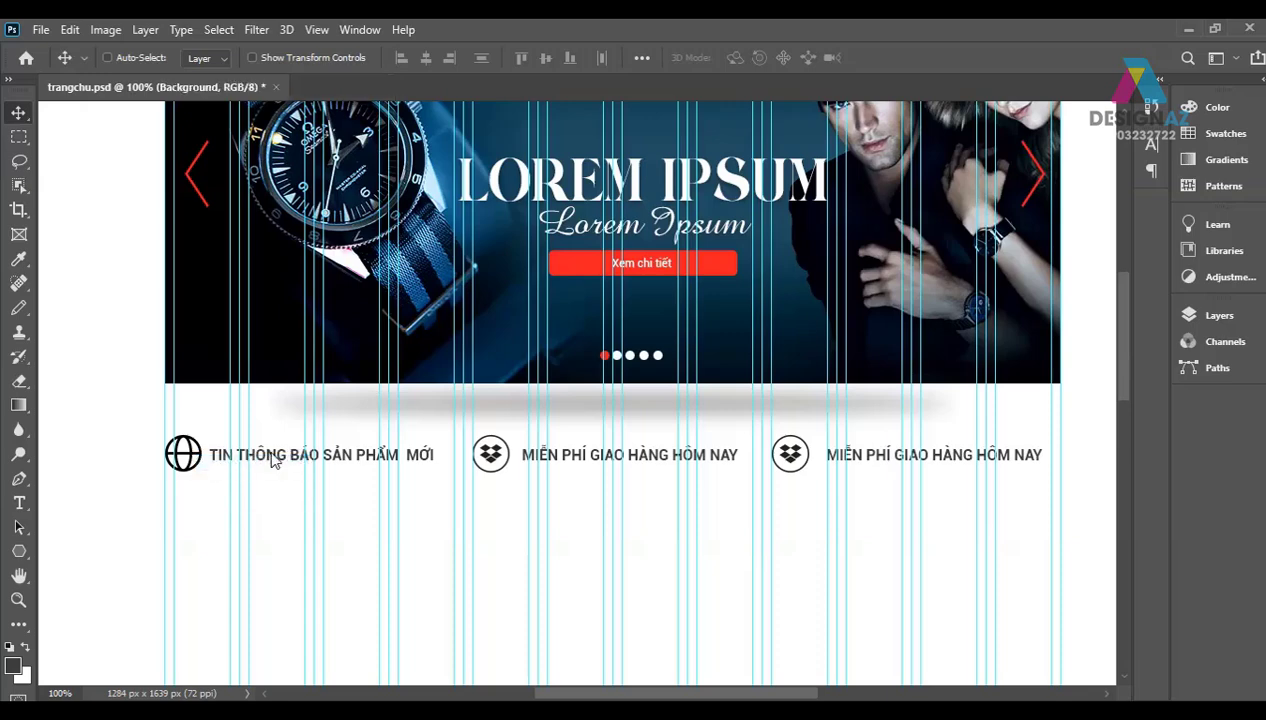
ctrl+click(292, 470)
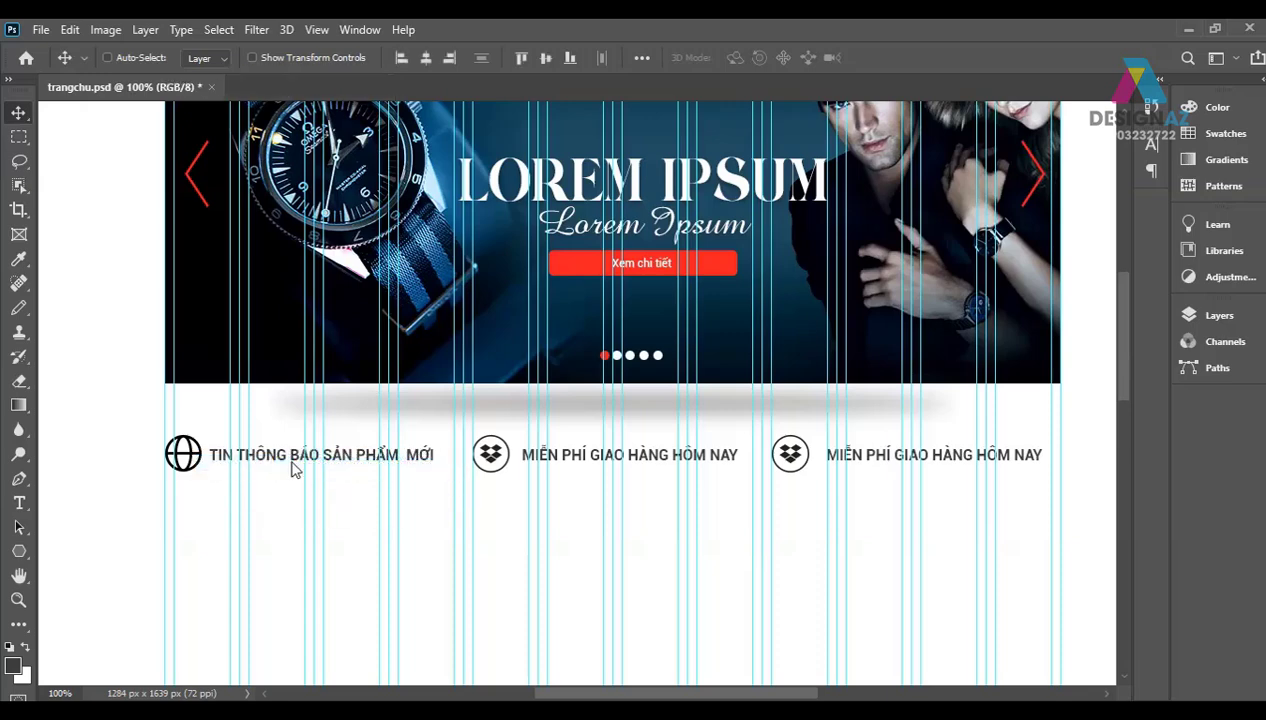
key(Left)
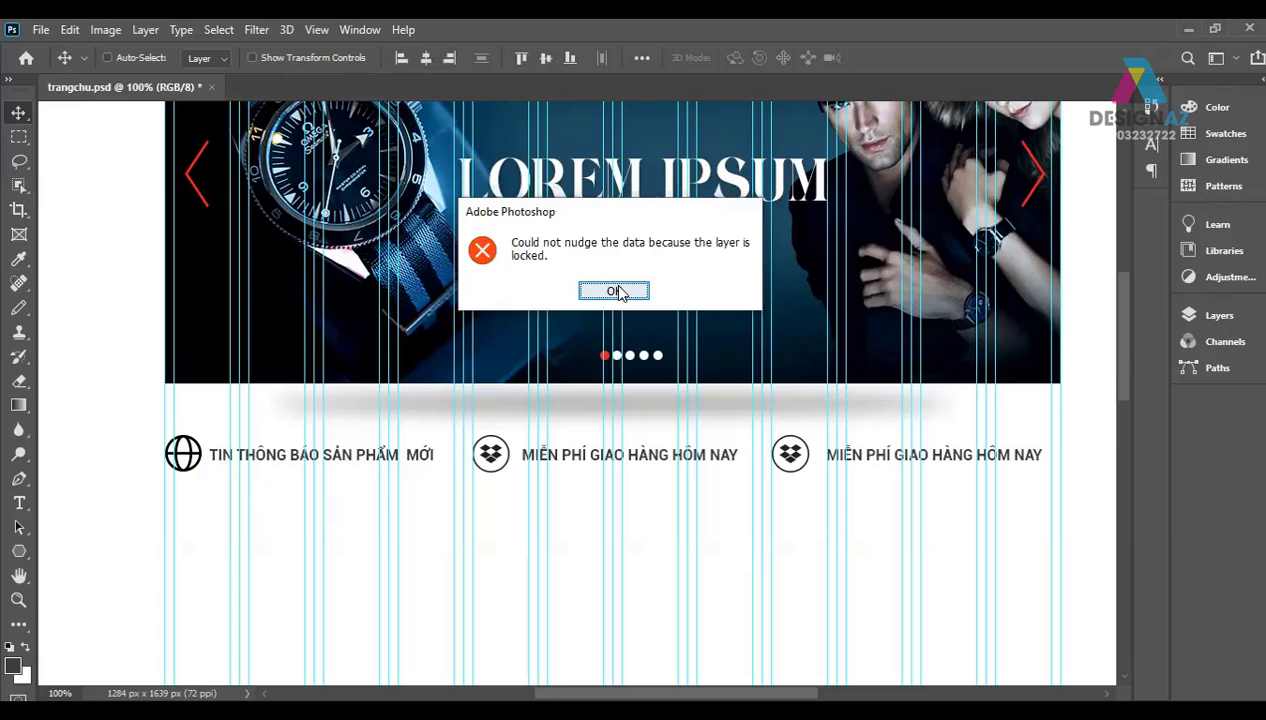
click(618, 292)
right_click(197, 462)
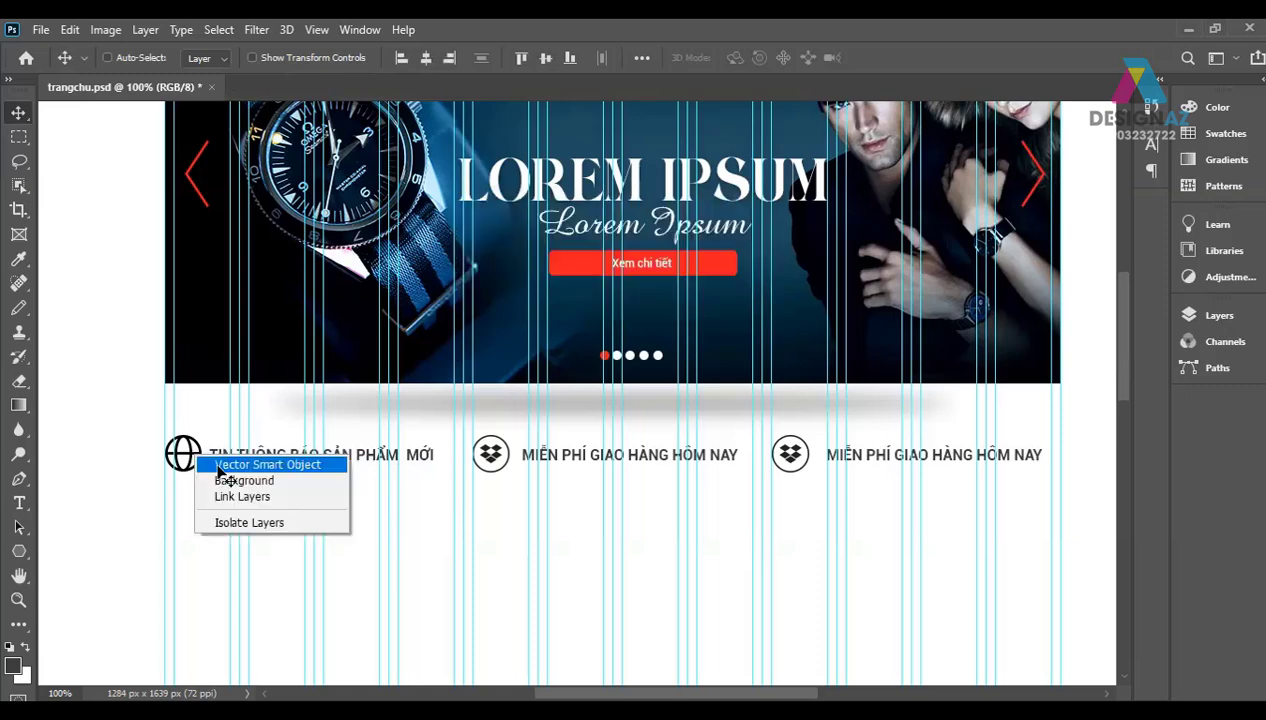
click(272, 458)
Step: Nudge the globe heading group 2 px right and select the first heading's layer
key(Right)
key(Right)
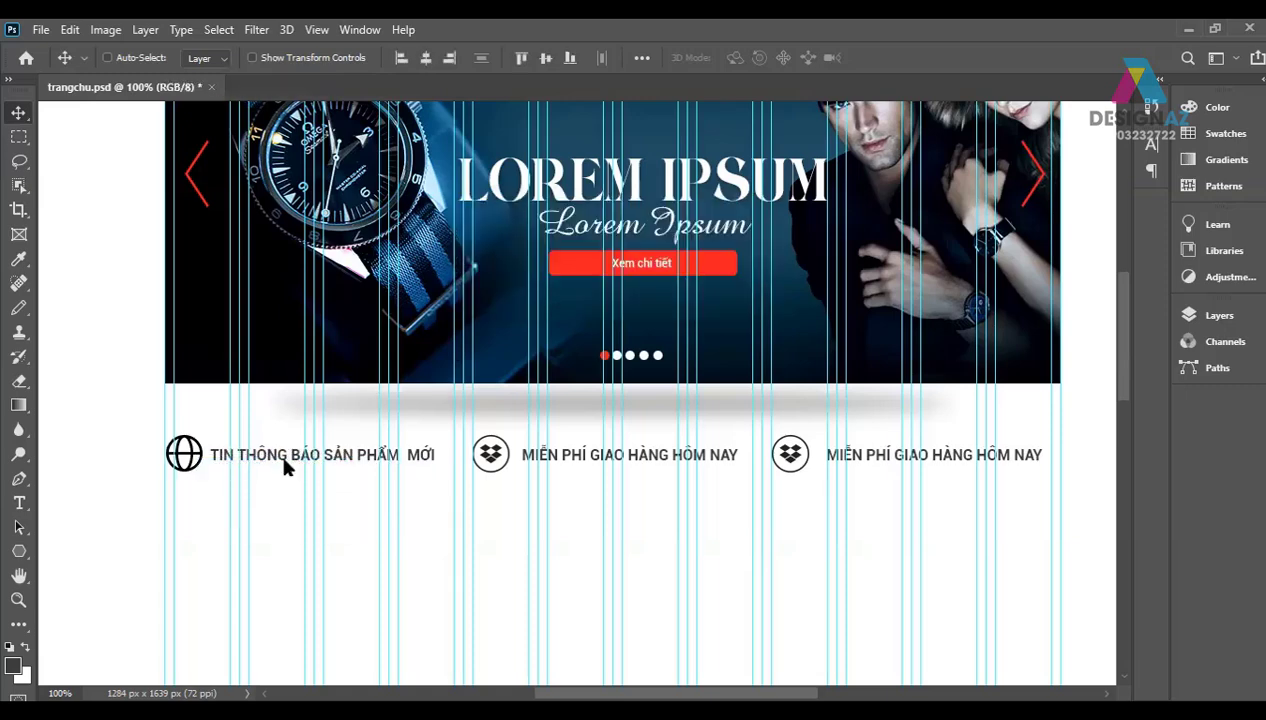
key(Right)
key(Right)
key(Right)
key(Right)
key(Right)
key(Right)
key(Right)
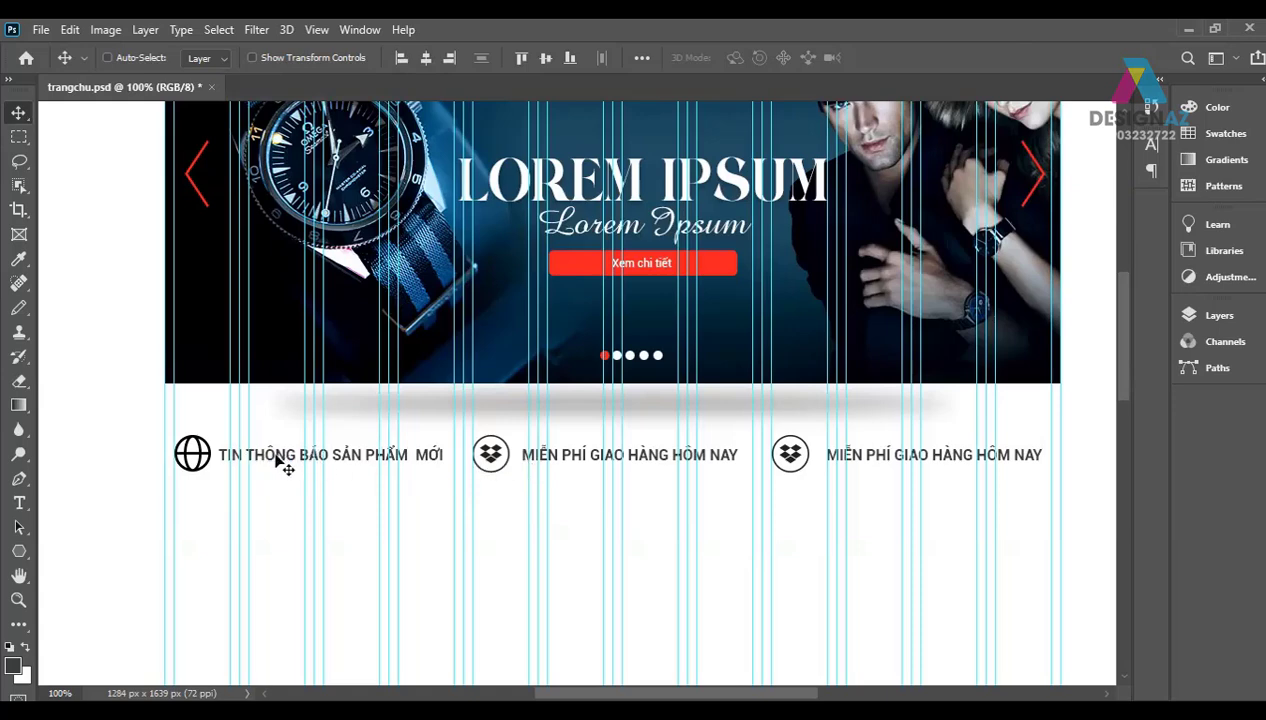
right_click(352, 458)
click(412, 458)
Step: Reword the third heading to 'HỖ TRỢ KHÁCH HÀNG' and save trangchu.psd
key(t)
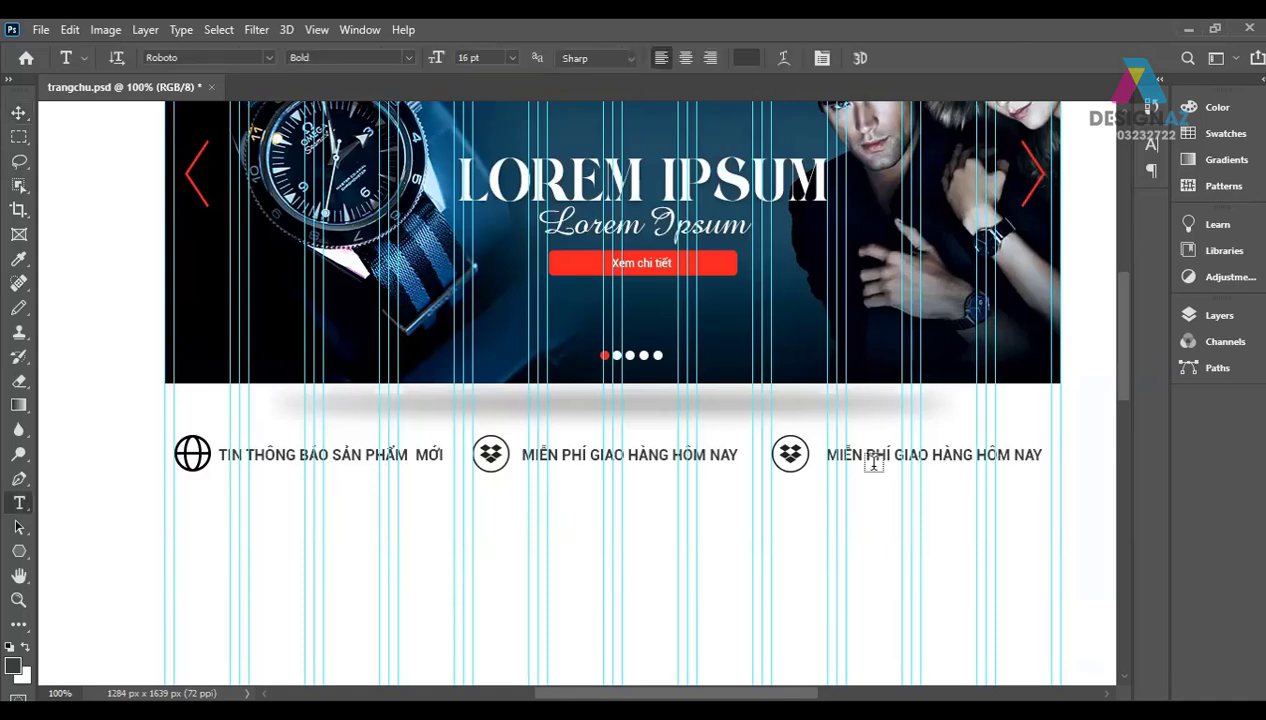
click(866, 454)
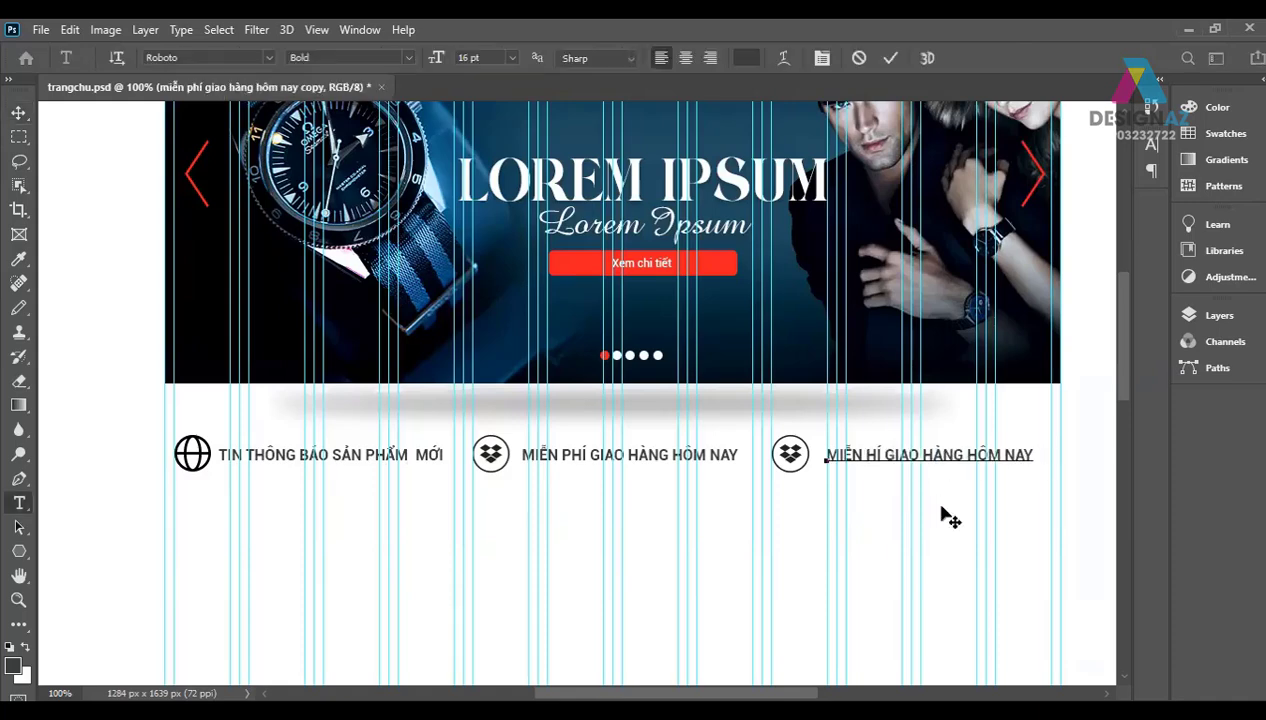
key(ctrl+a)
key(BackSpace)
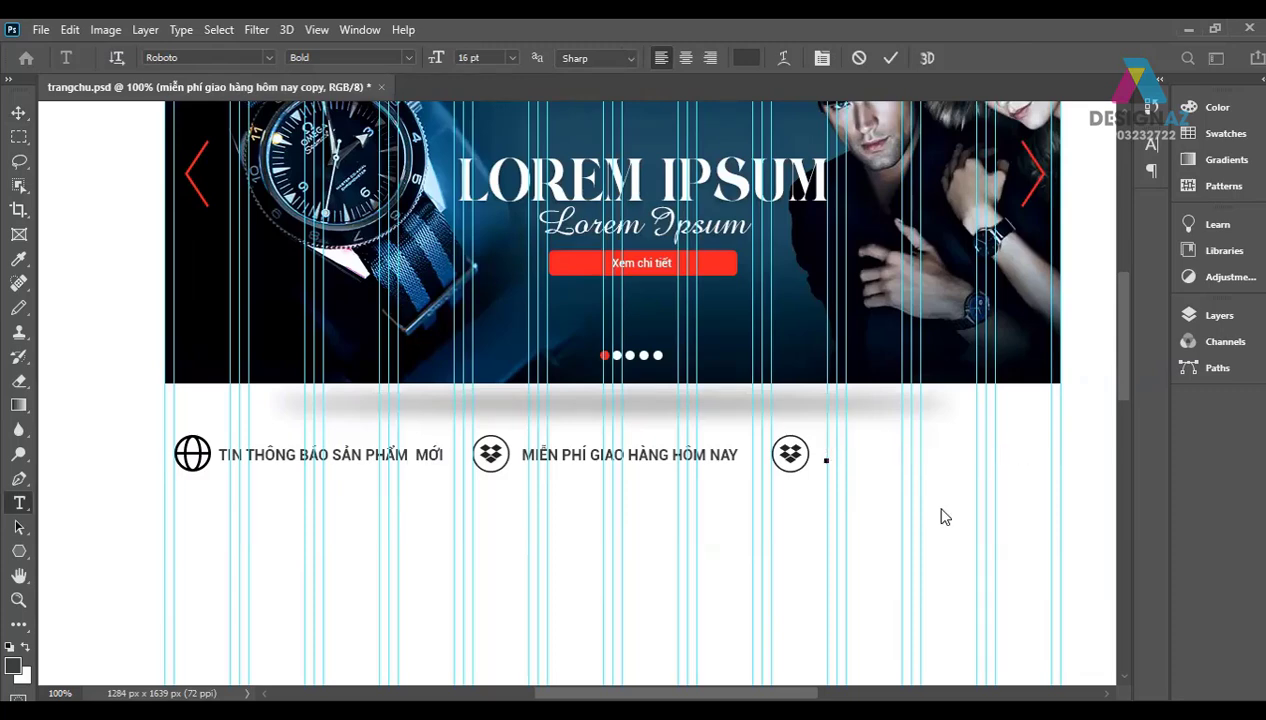
text(HO TRỢ)
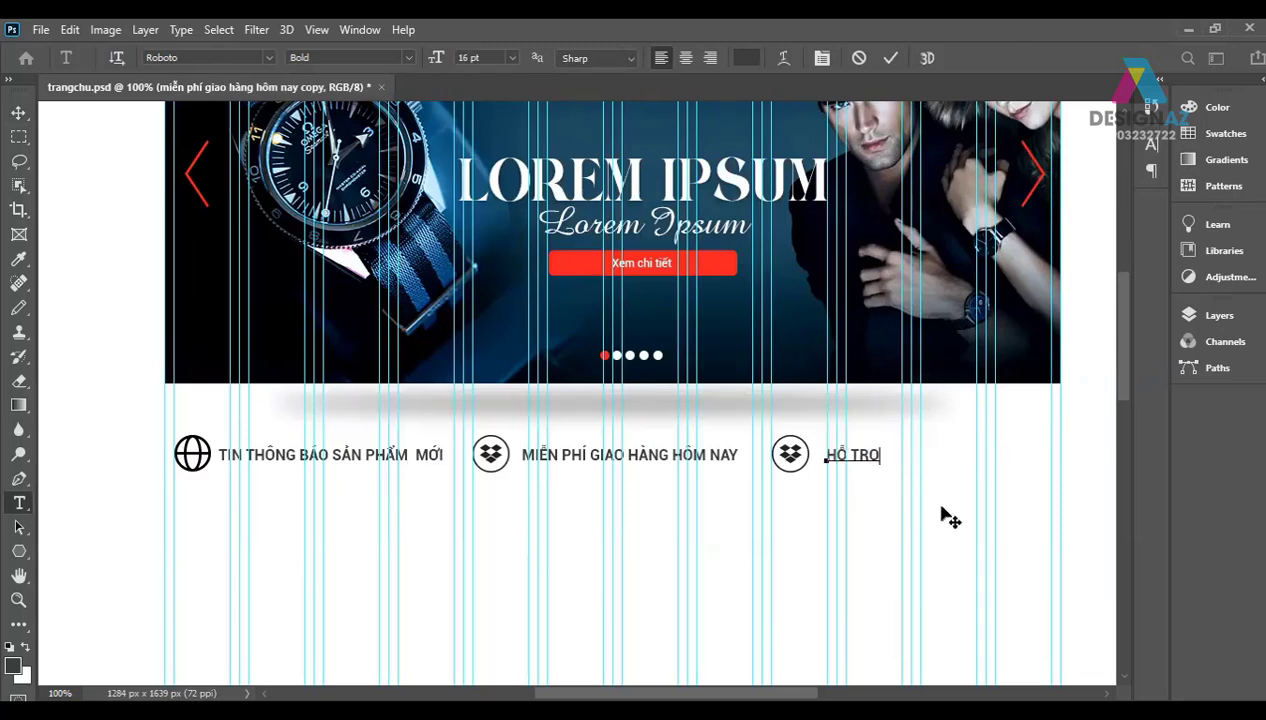
text( KHÁ)
text(CH HANGf)
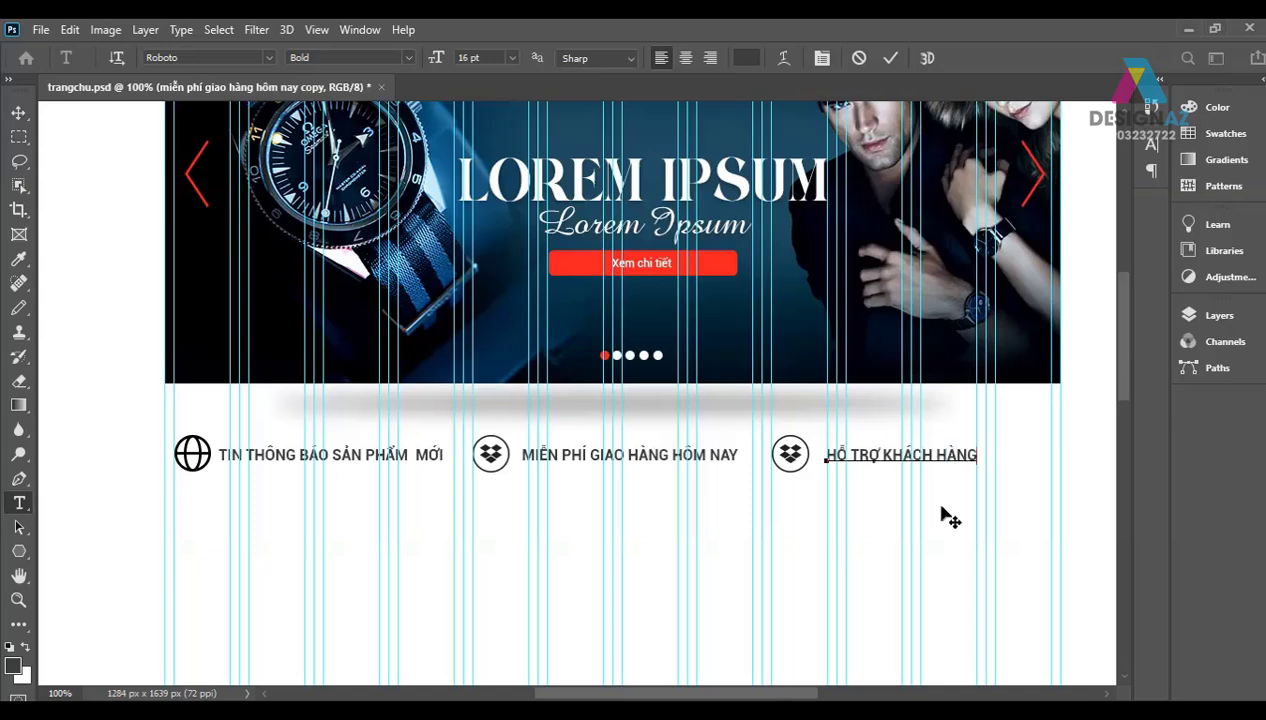
key(ctrl+Return)
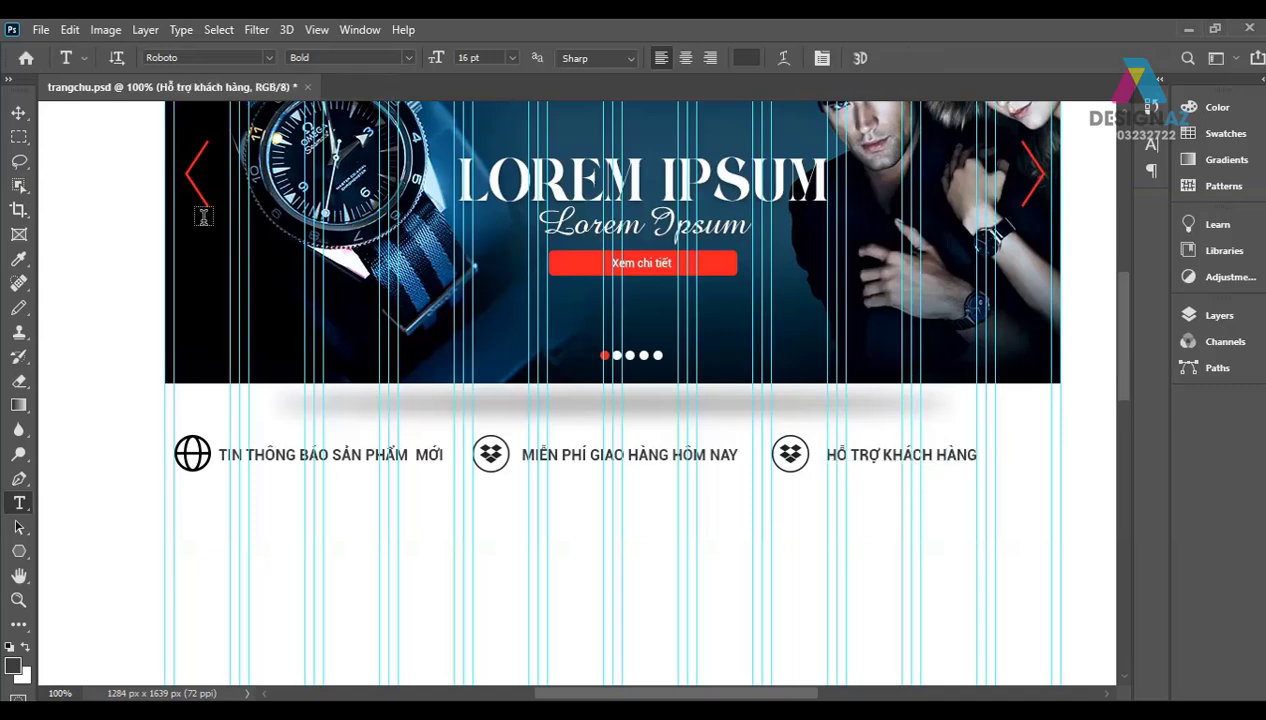
click(18, 113)
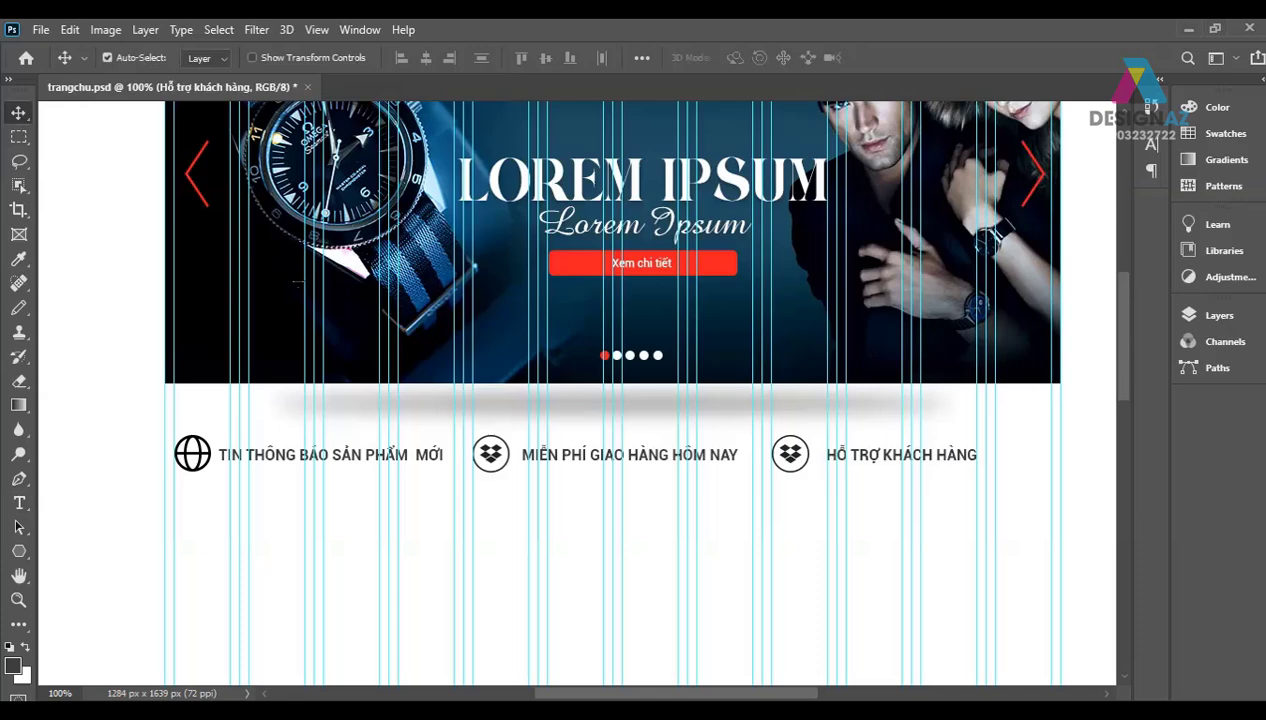
key(ctrl+s)
Step: Select a heading layer in the feature row below the banner
scroll(769, 505, up, 3)
scroll(769, 498, up, 3)
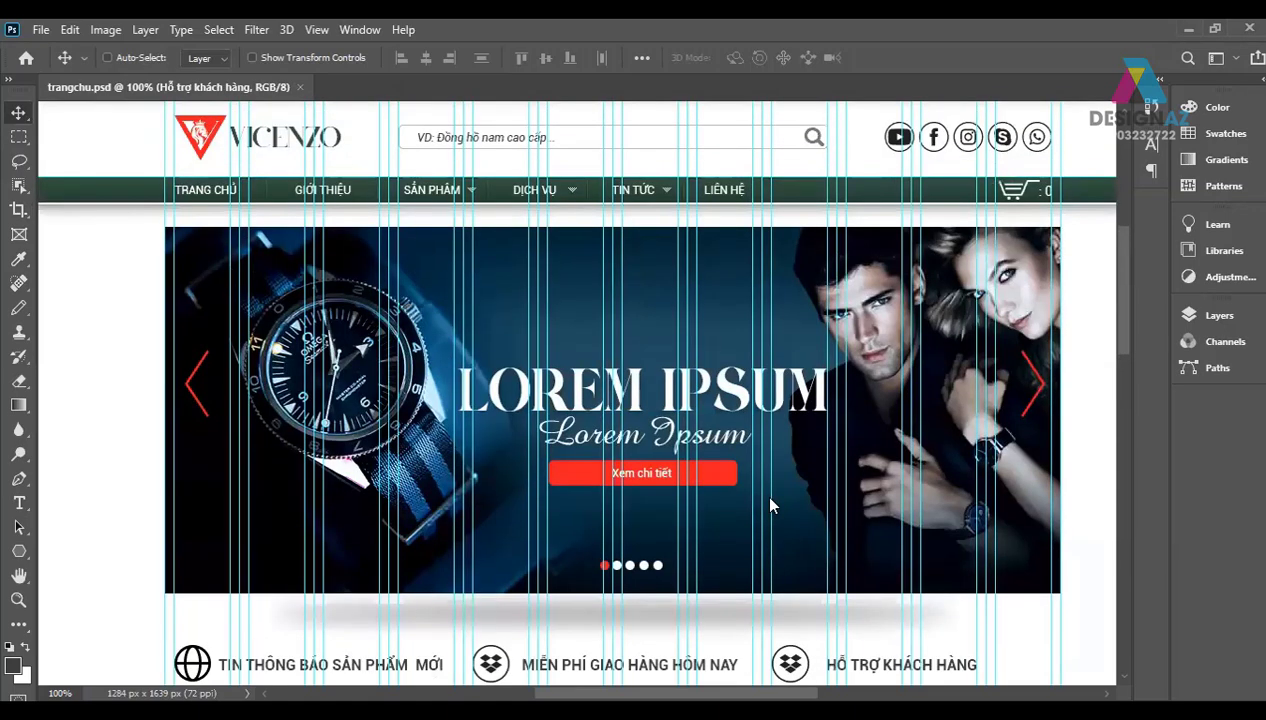
scroll(769, 498, down, 1)
scroll(769, 498, down, 1)
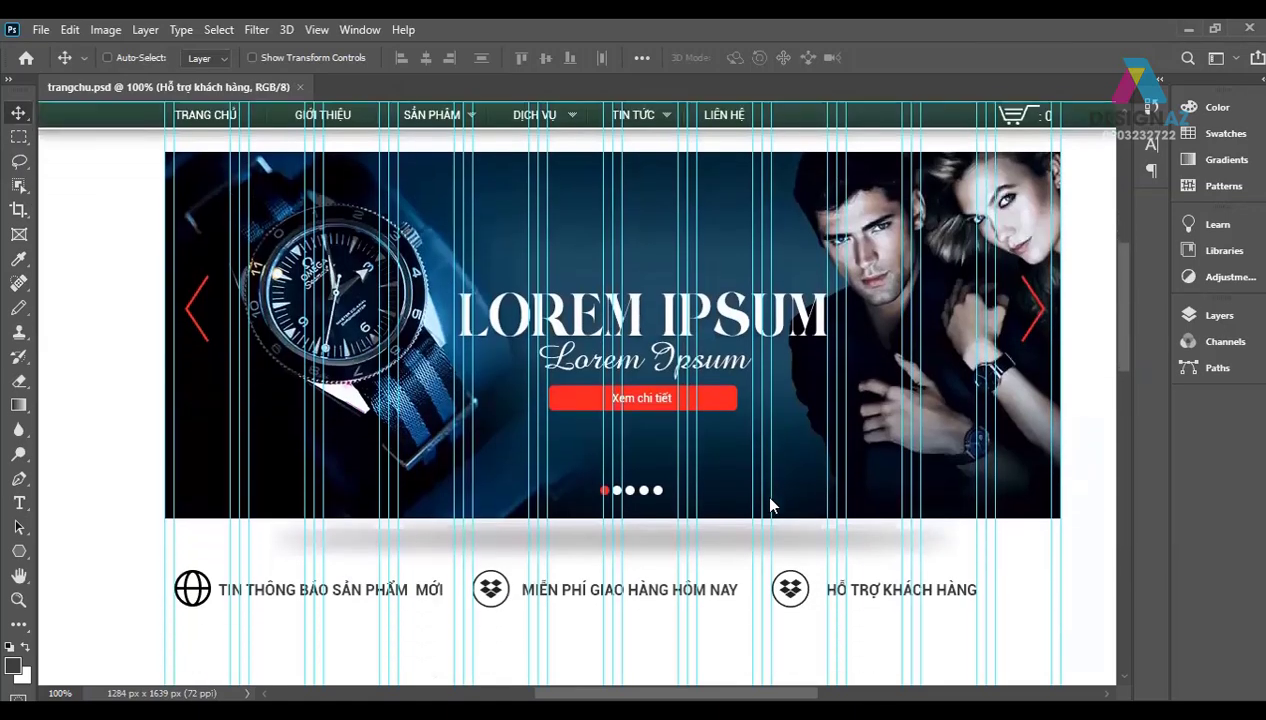
click(384, 601)
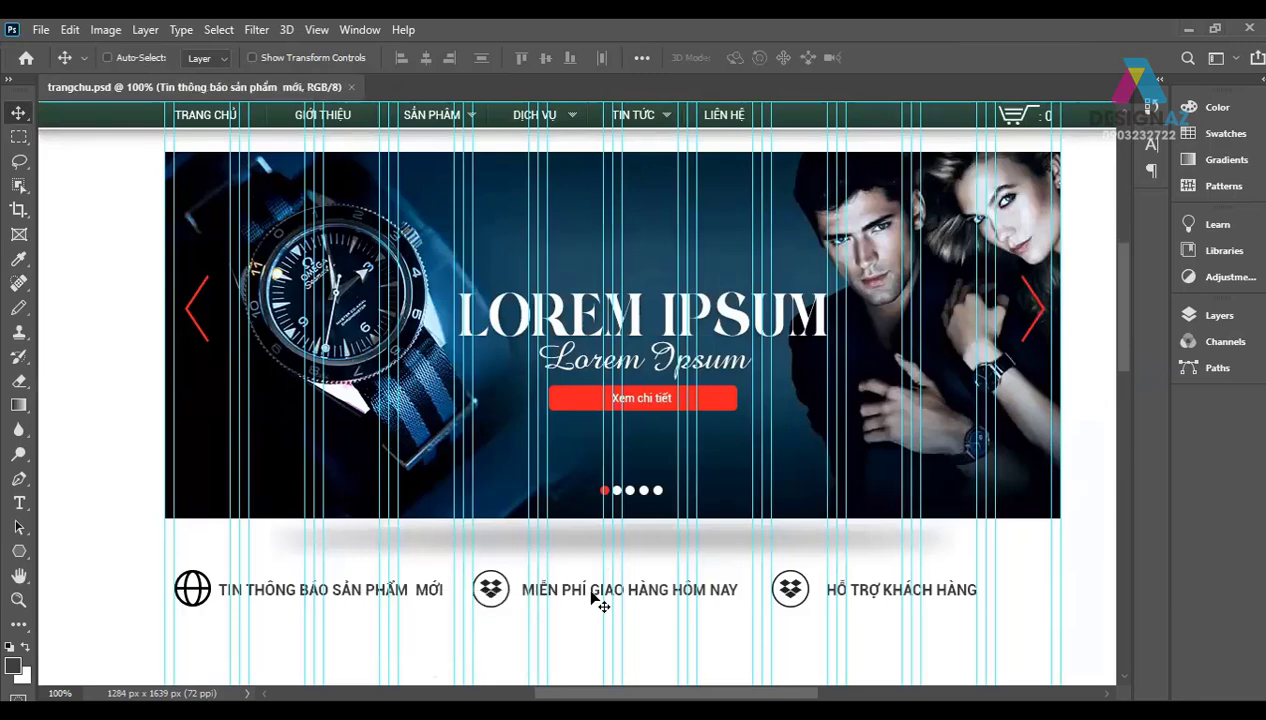
drag(596, 601, 757, 607)
key(BackSpace)
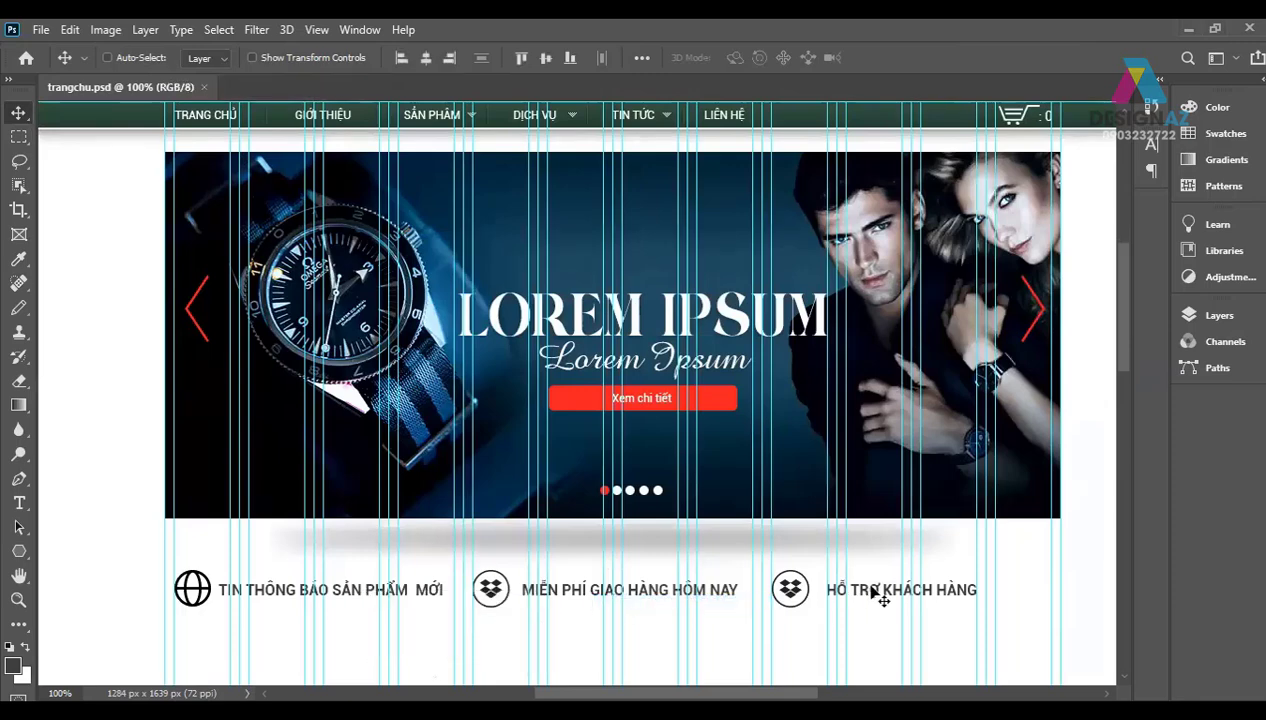
Step: Set the text colour to the navigation bar's dark green #2a4939
key(t)
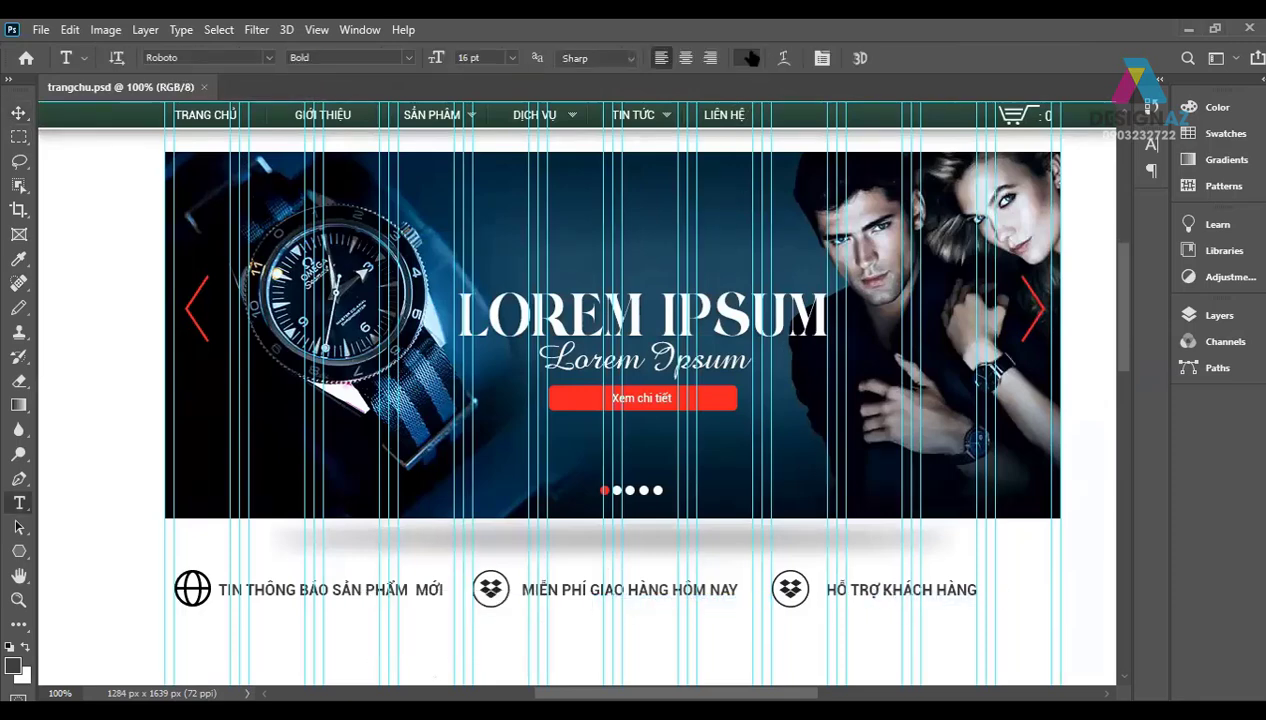
click(745, 58)
click(952, 122)
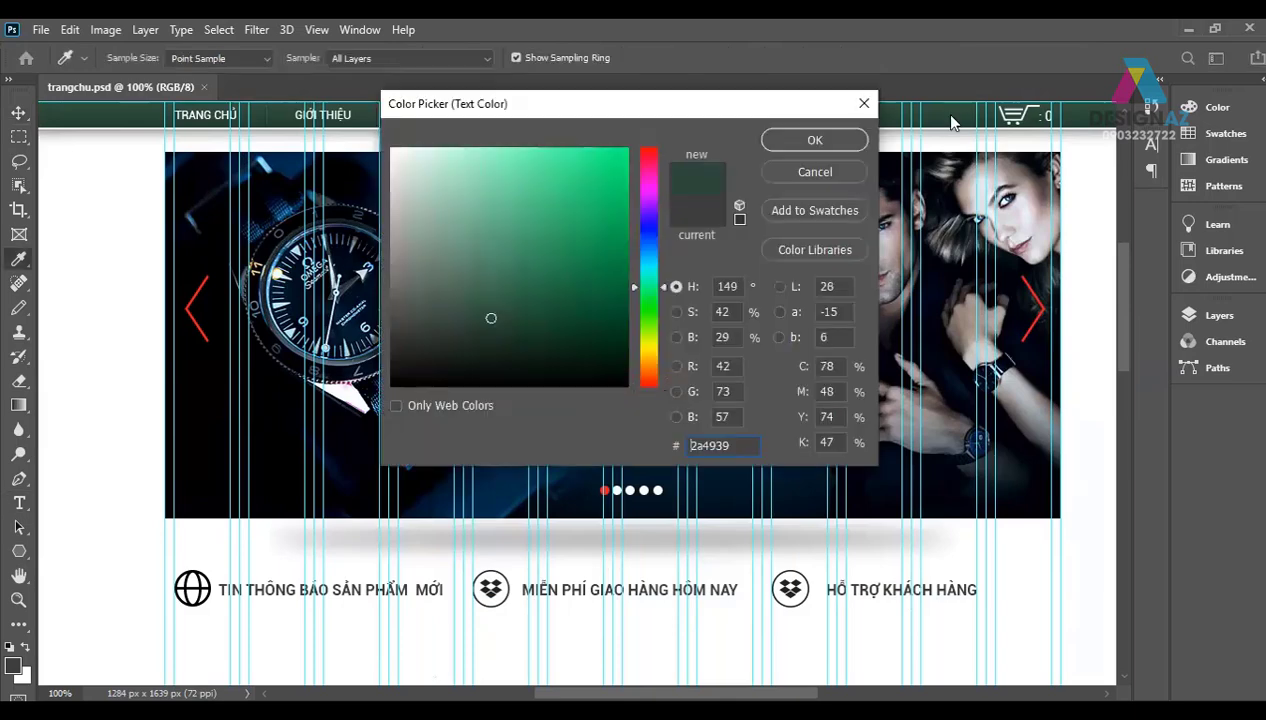
click(788, 144)
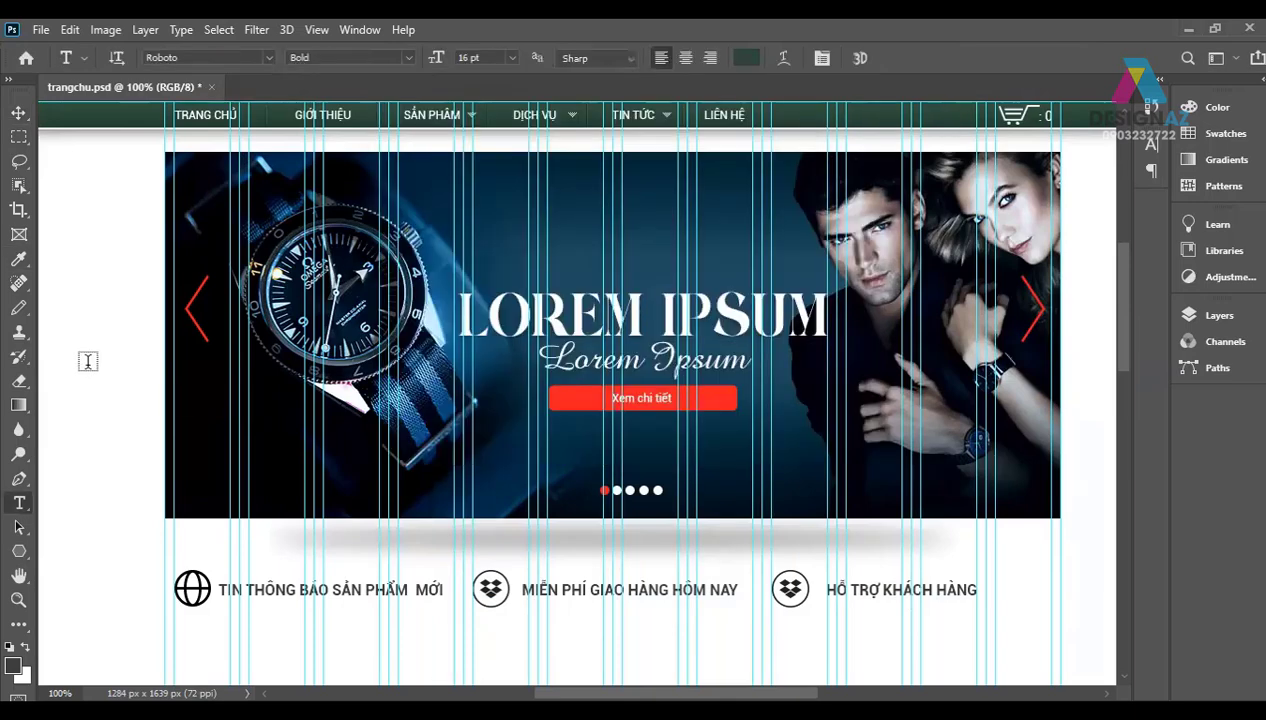
click(18, 112)
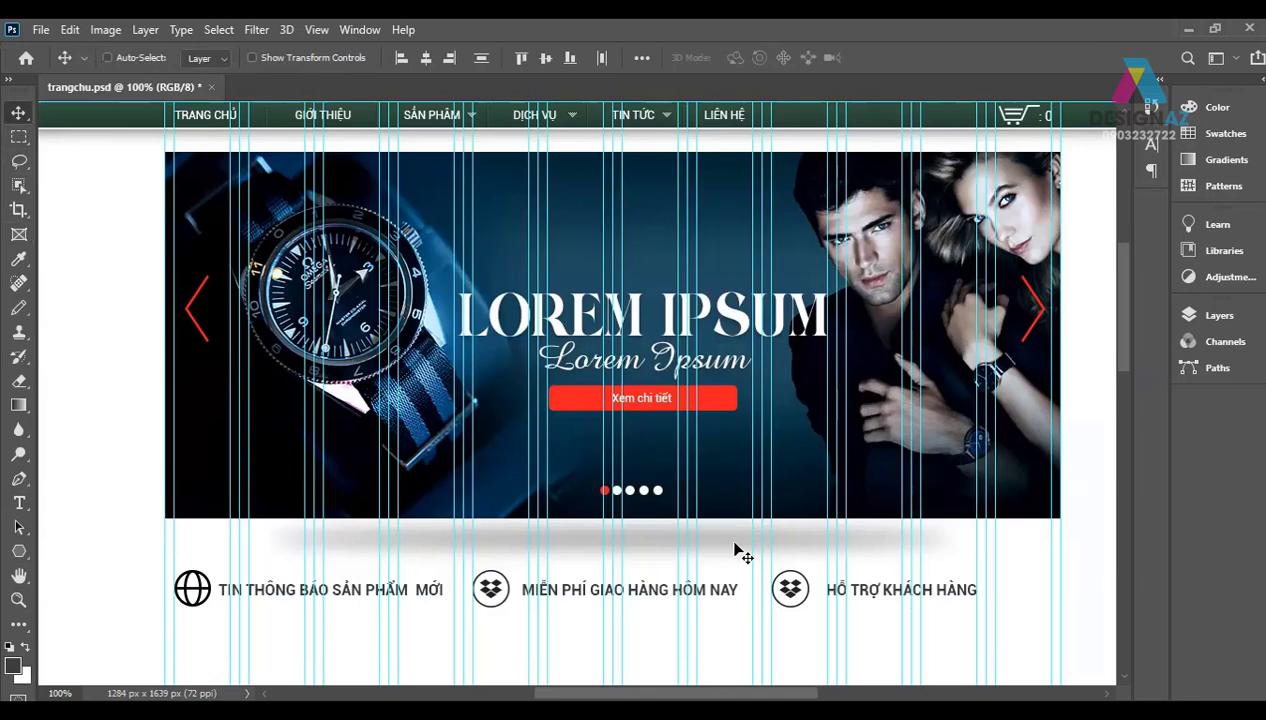
key(ctrl)
Step: Hide the guides and zoom in on the area below the feature row
key(ctrl+minus)
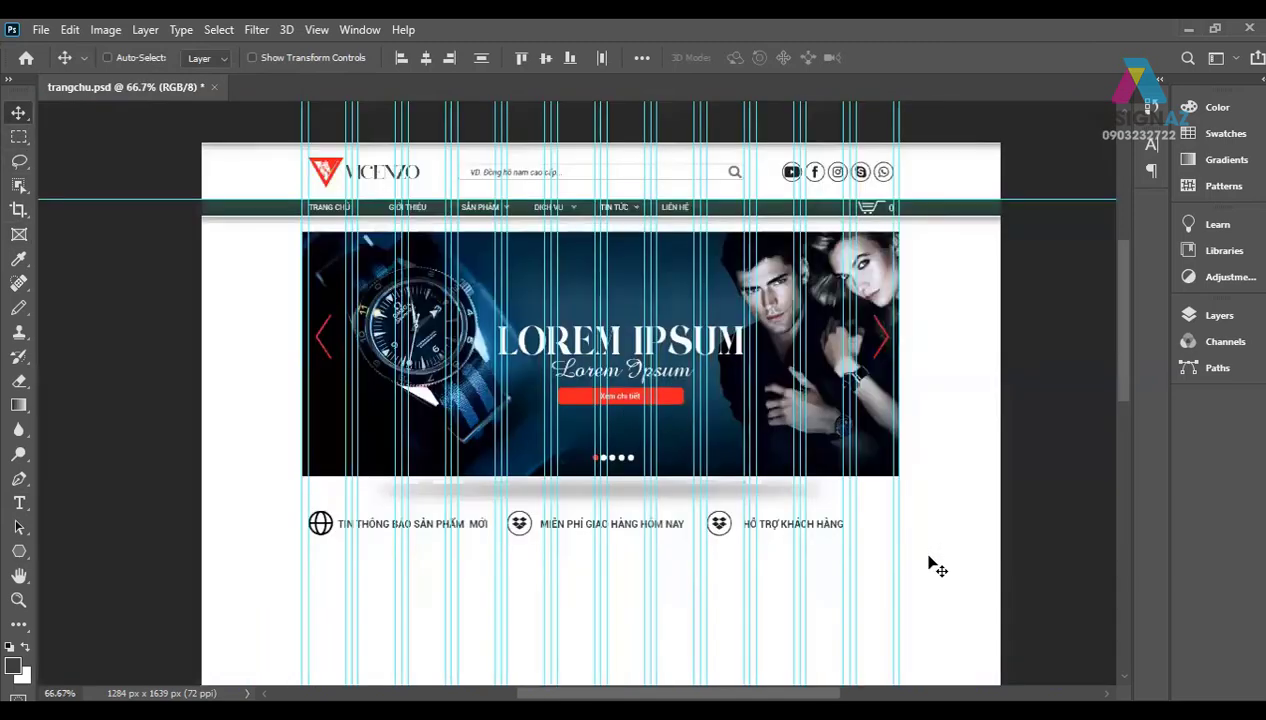
key(ctrl)
key(ctrl+semicolon)
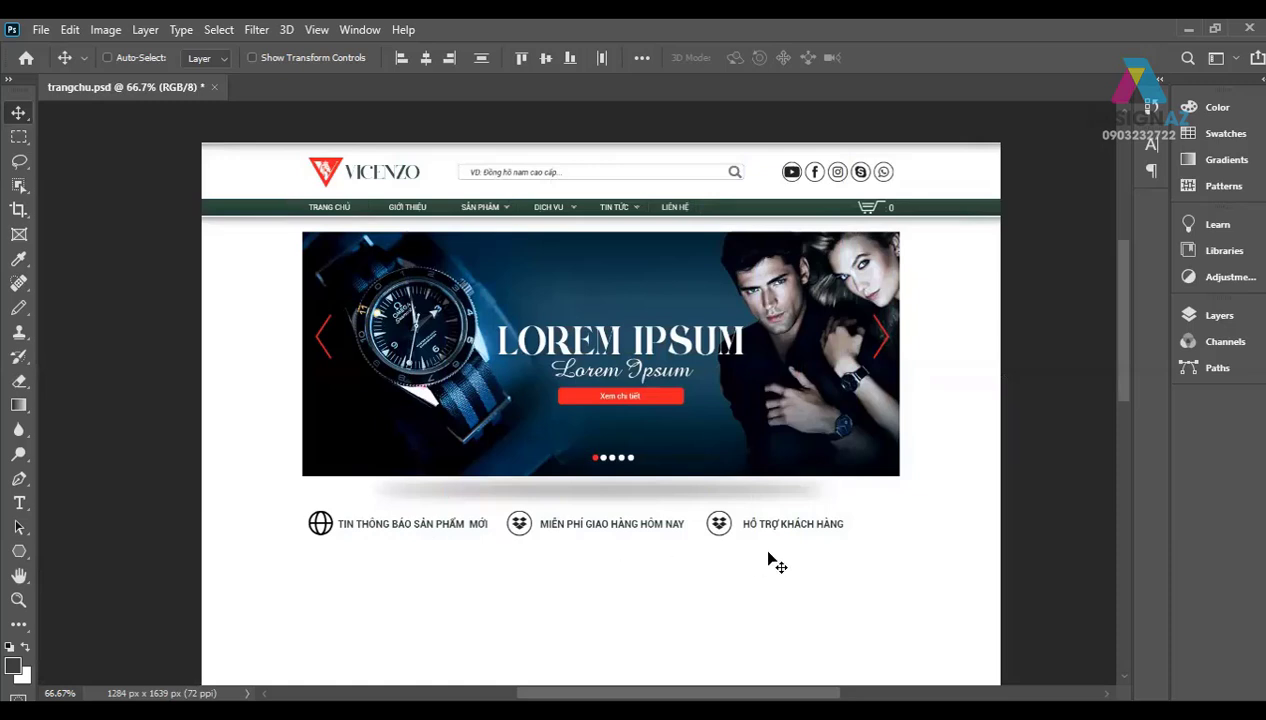
key(ctrl)
key(ctrl+plus)
key(ctrl+plus)
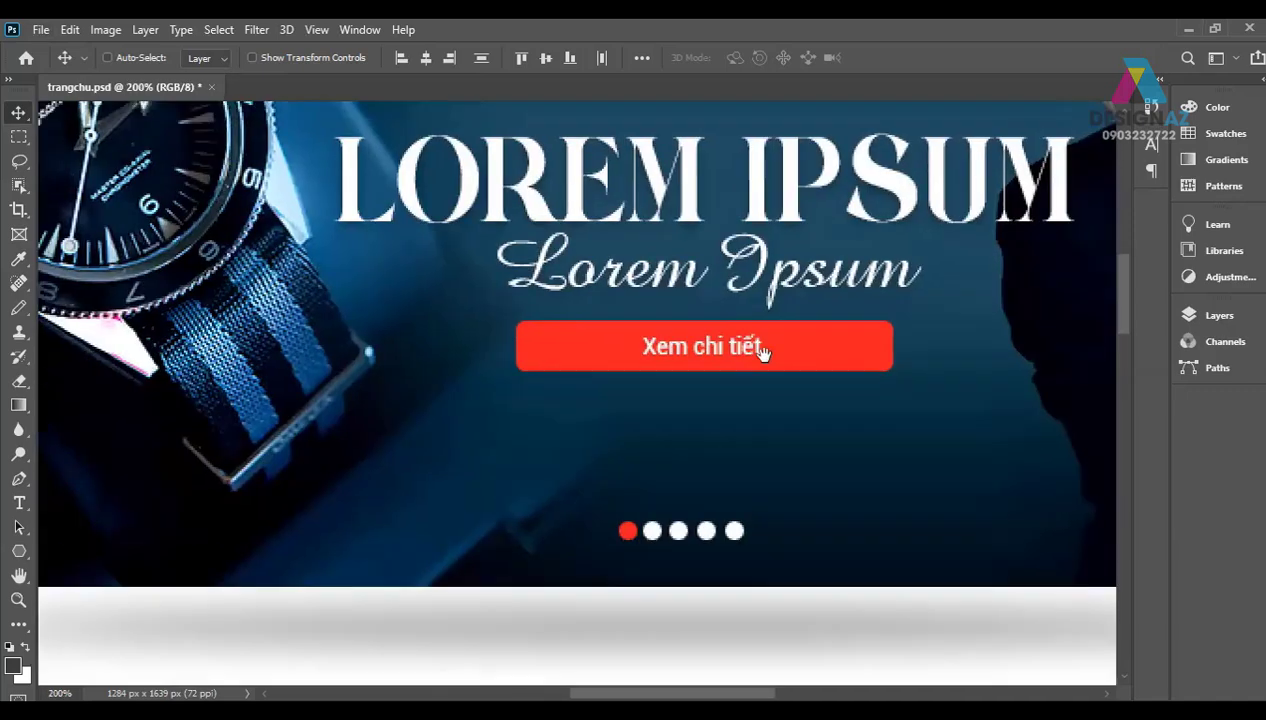
scroll(762, 350, down, 5)
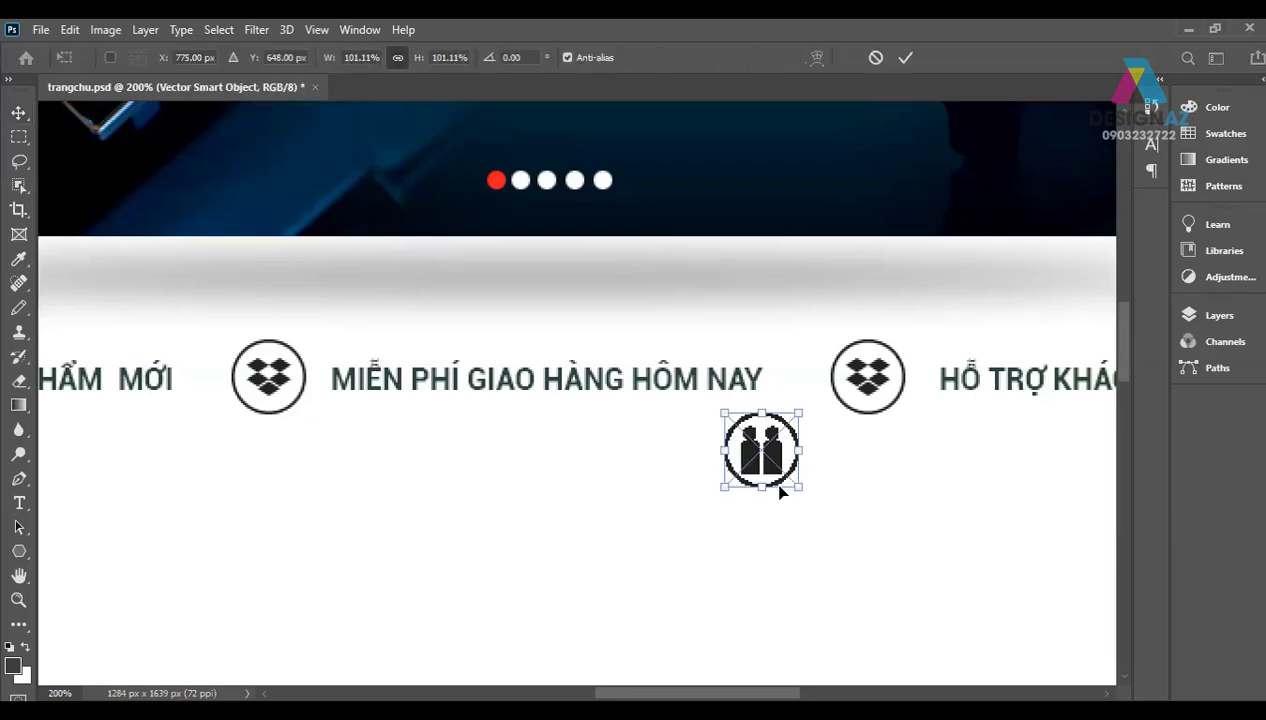
Step: Replace the dropbox icon beside HỖ TRỢ KHÁCH HÀNG with the two-person icon, lowered 20 px into line
key(Return)
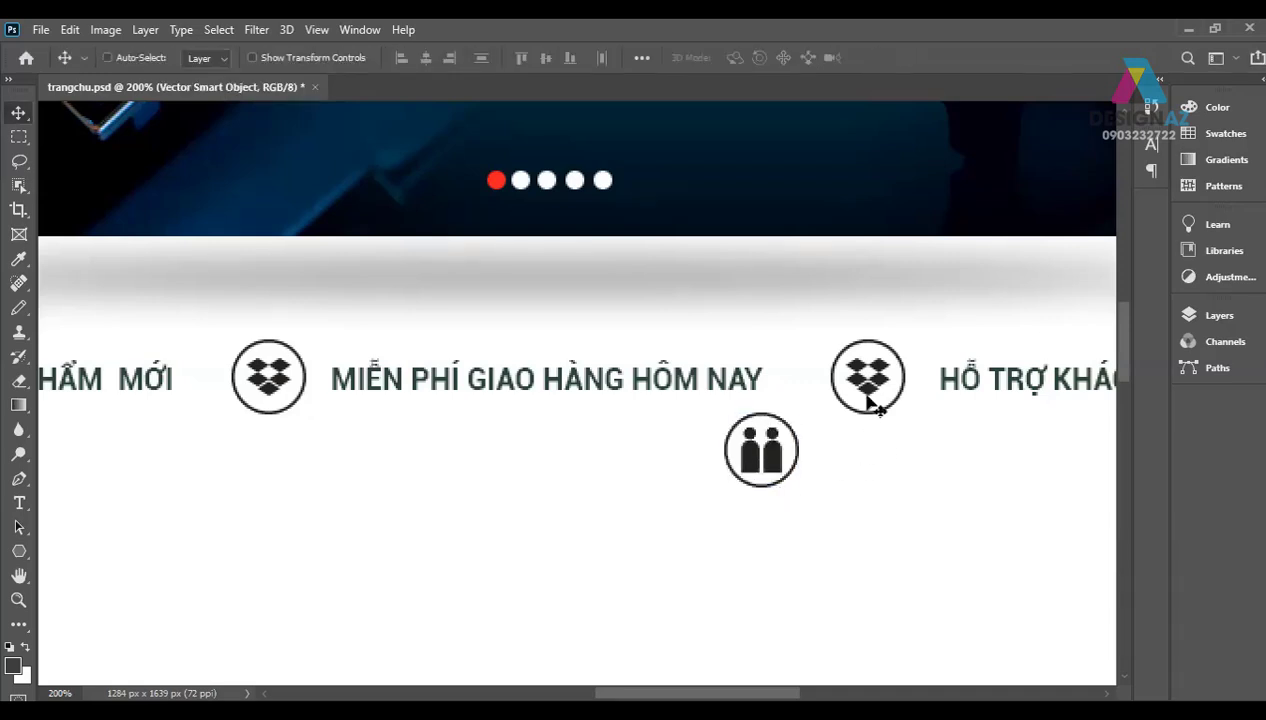
drag(883, 385, 900, 398)
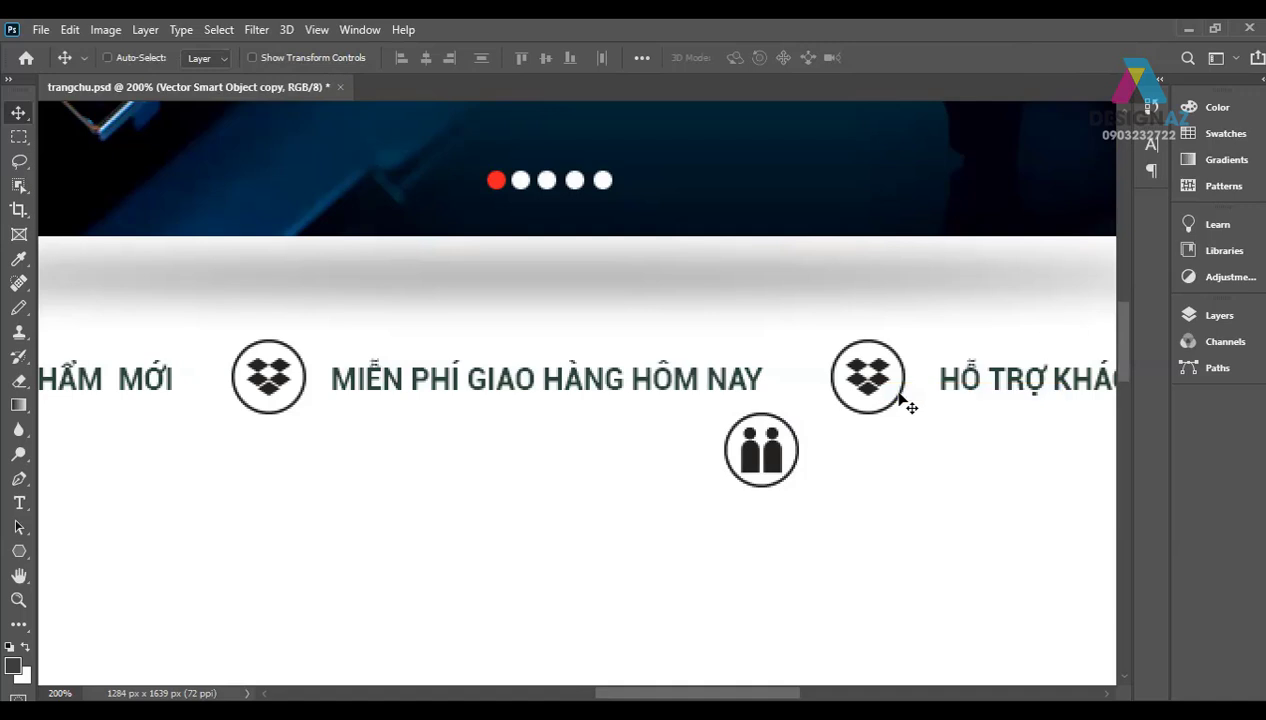
ctrl+click(783, 460)
key(ctrl+z)
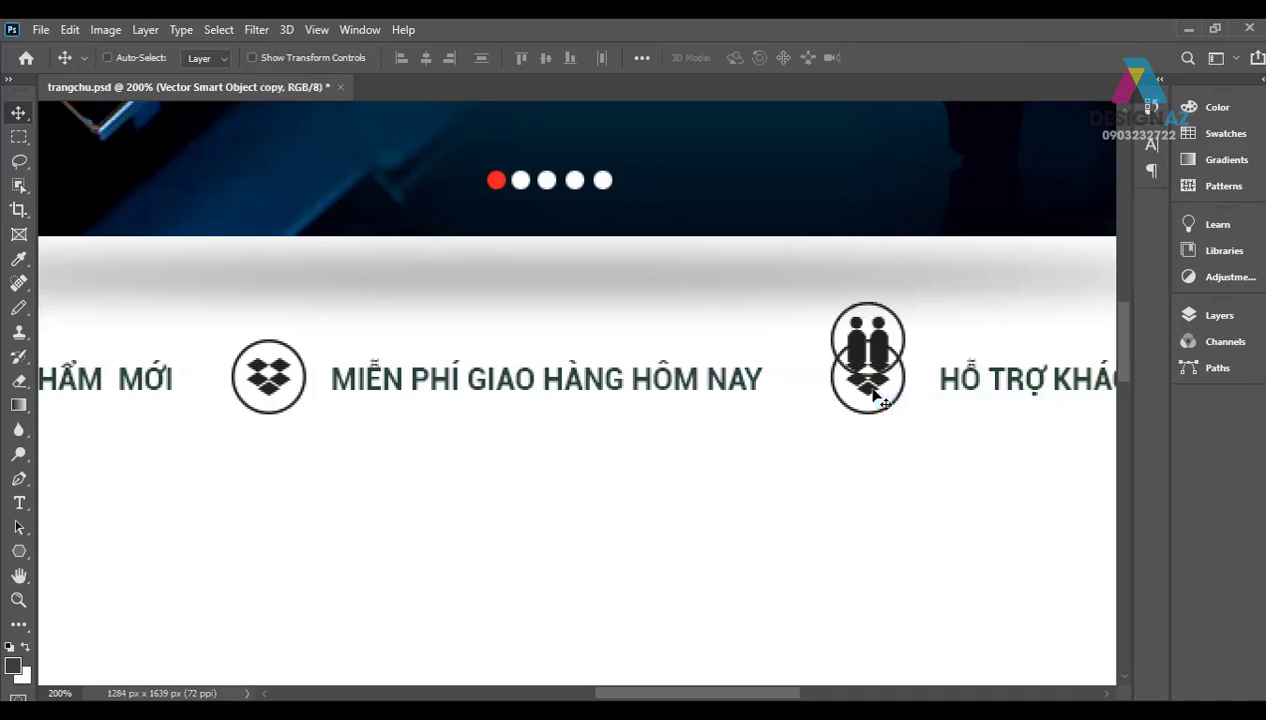
key(ctrl+z)
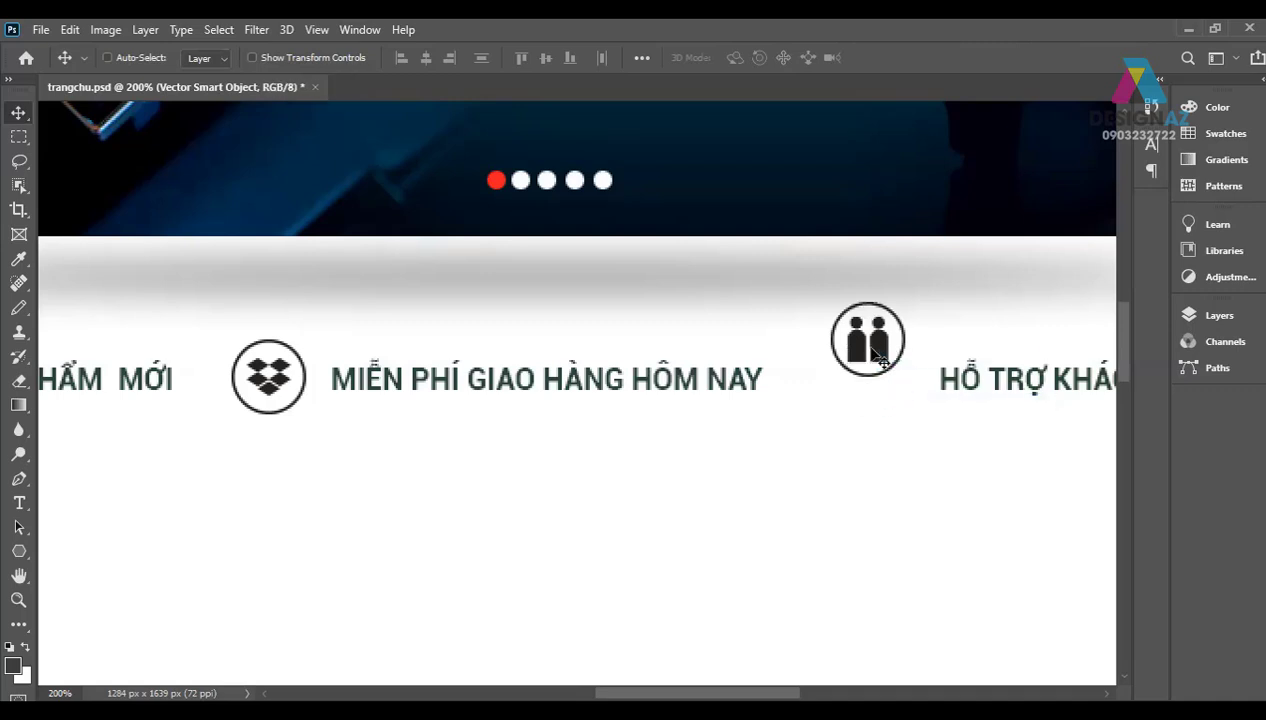
drag(877, 358, 869, 396)
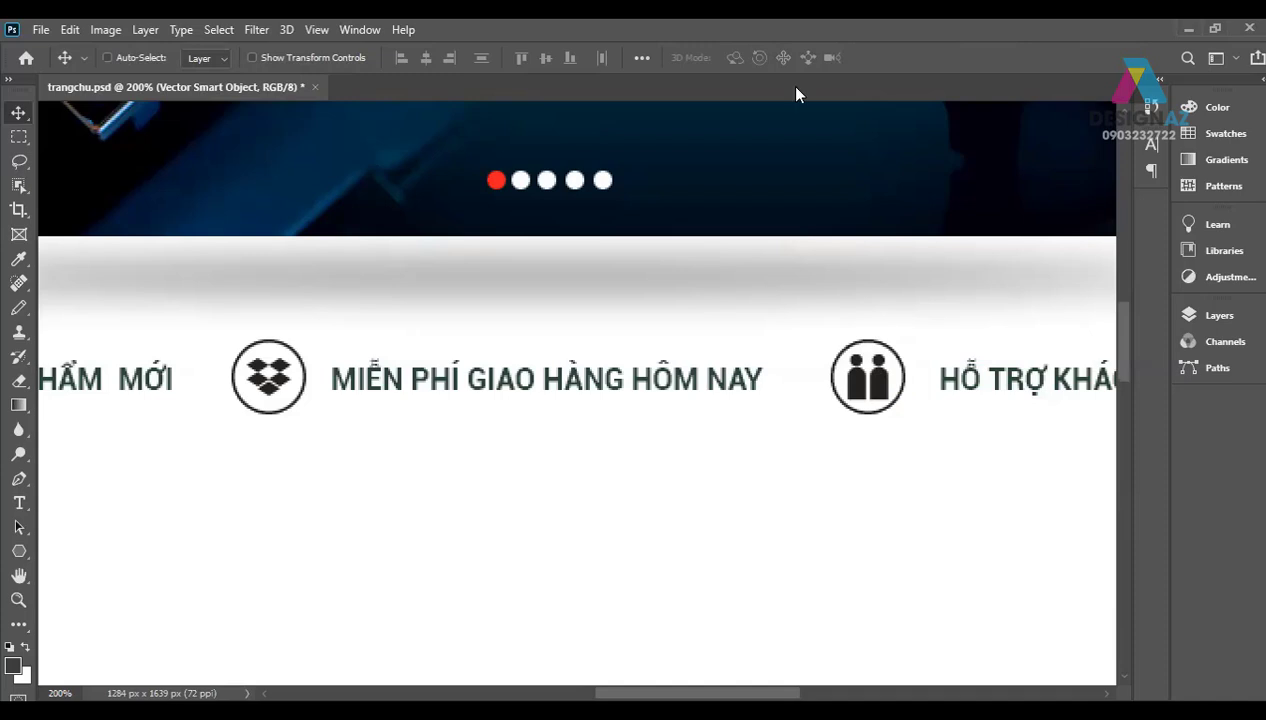
Step: Show the rulers and zoom out to view the banner and icon row
key(ctrl+r)
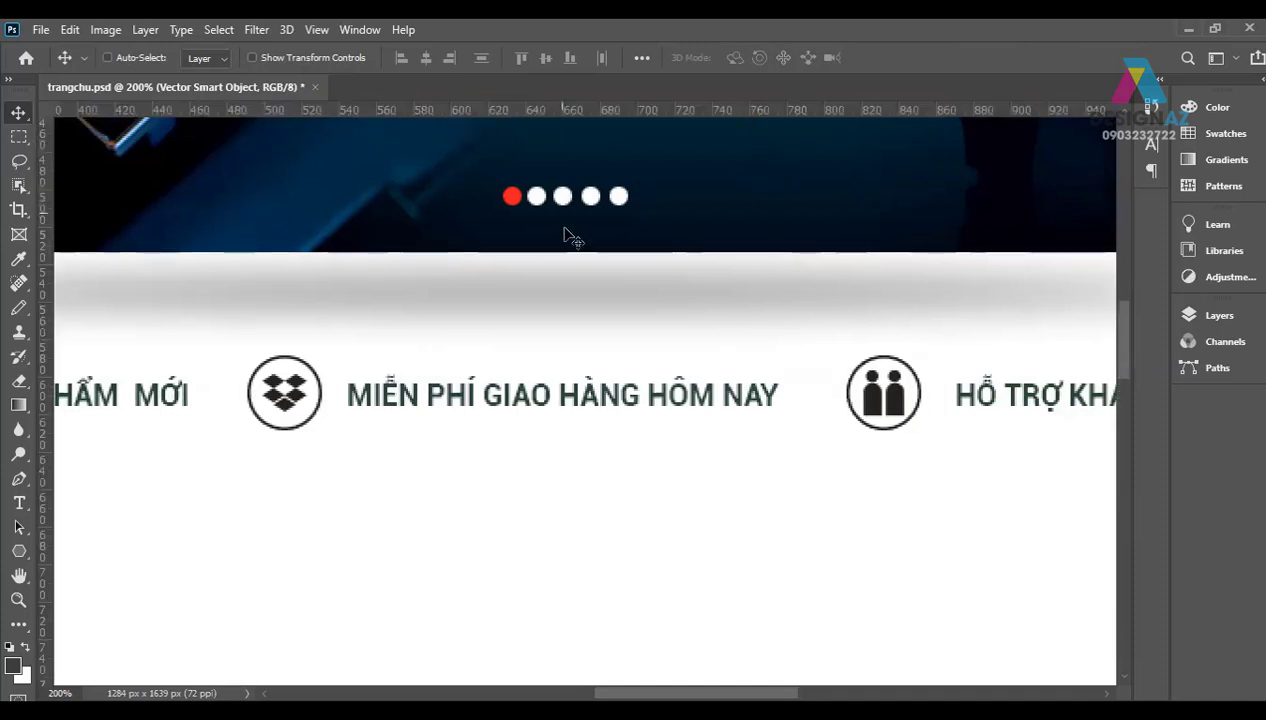
mouse_move(632, 110)
mouse_down()
mouse_move(641, 351)
mouse_move(668, 100)
mouse_up()
key(ctrl+minus)
key(ctrl+minus)
key(ctrl+minus)
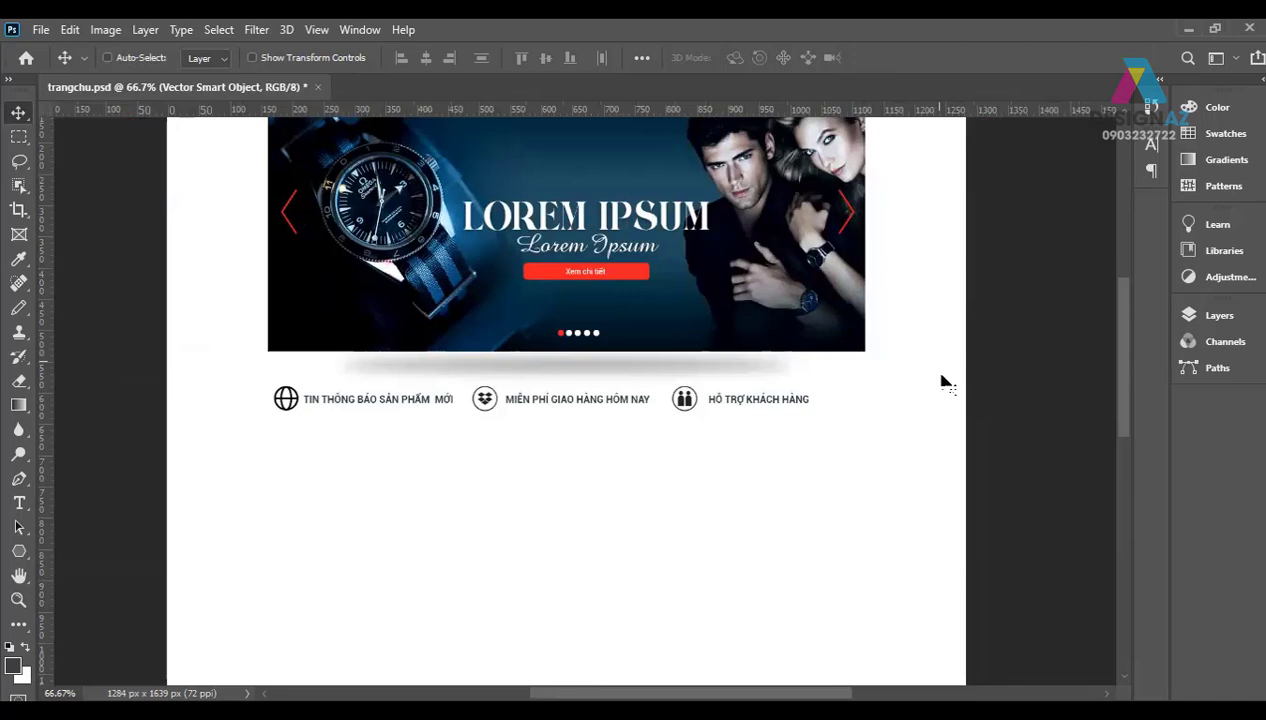
Step: Turn the column guides back on and view the layout at 100% actual size
key(ctrl+semicolon)
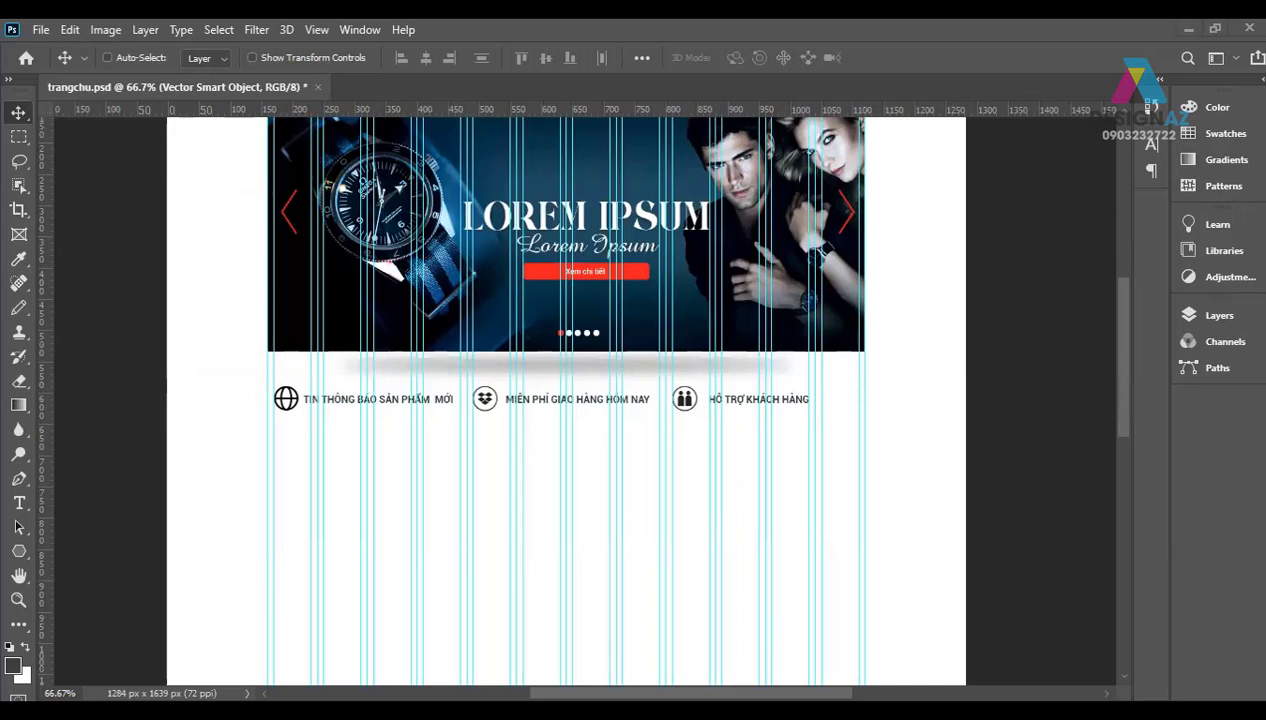
key(ctrl)
key(ctrl+semicolon)
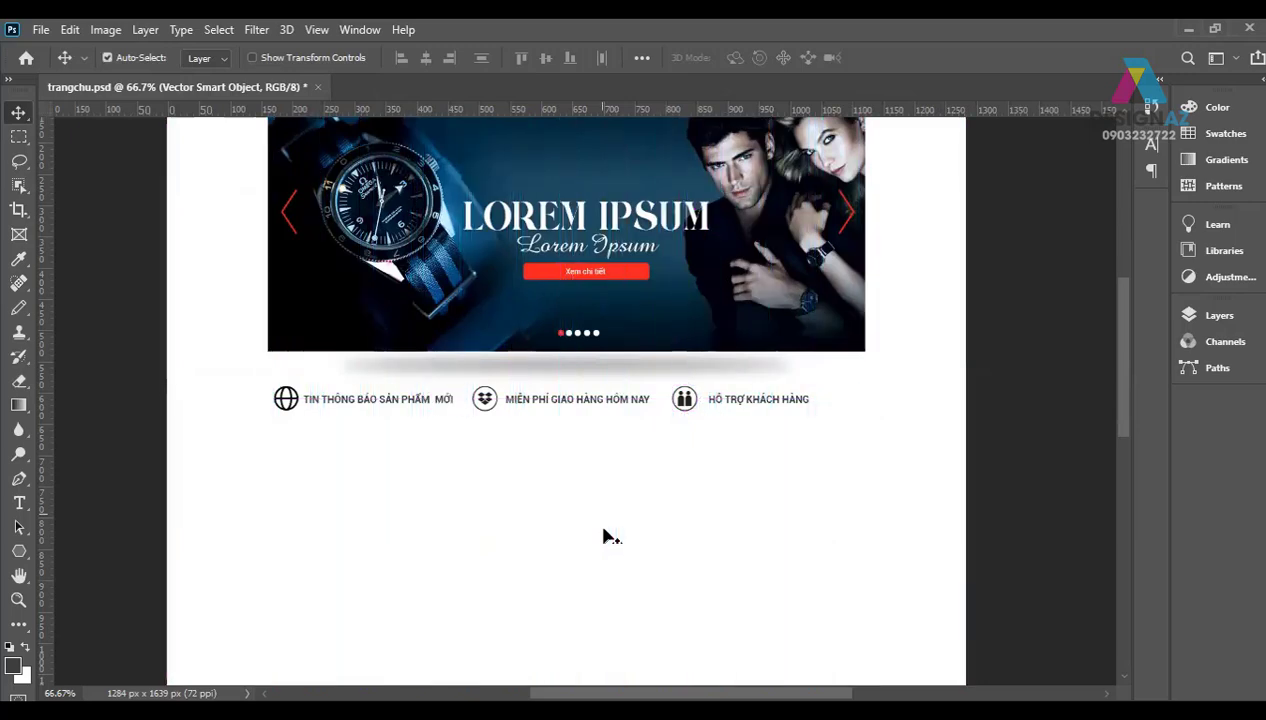
key(ctrl+semicolon)
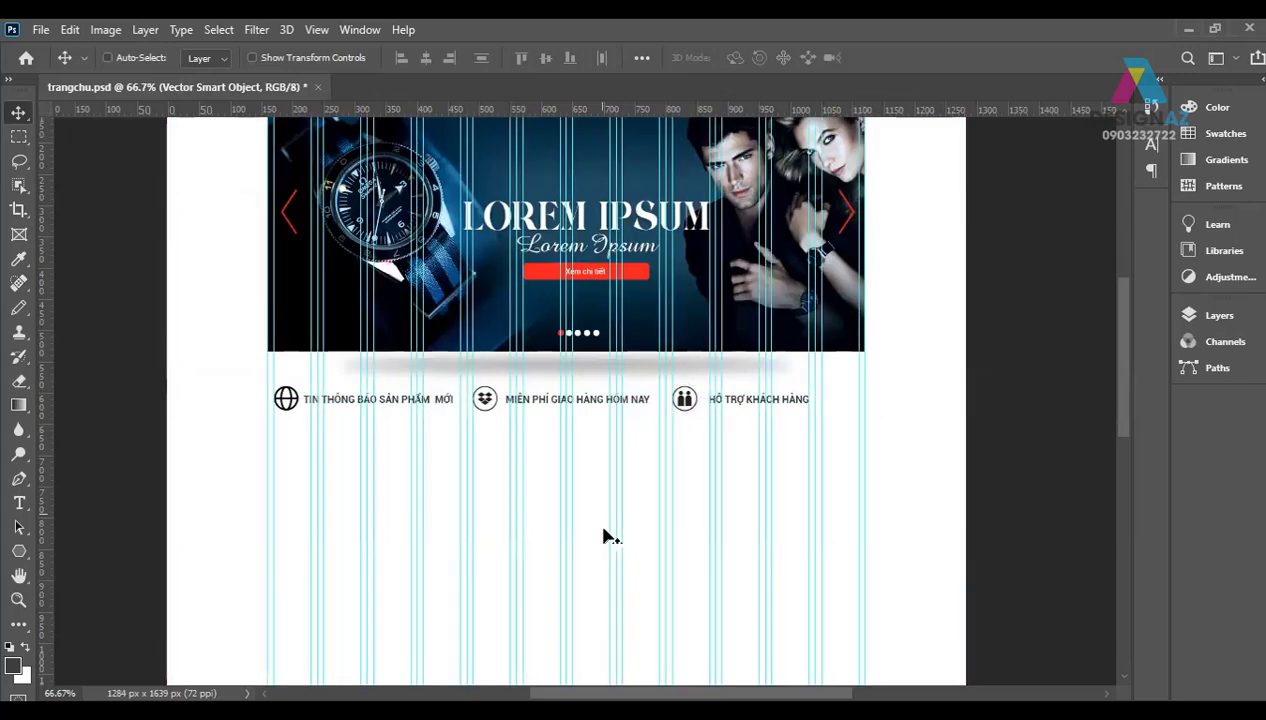
key(ctrl+plus)
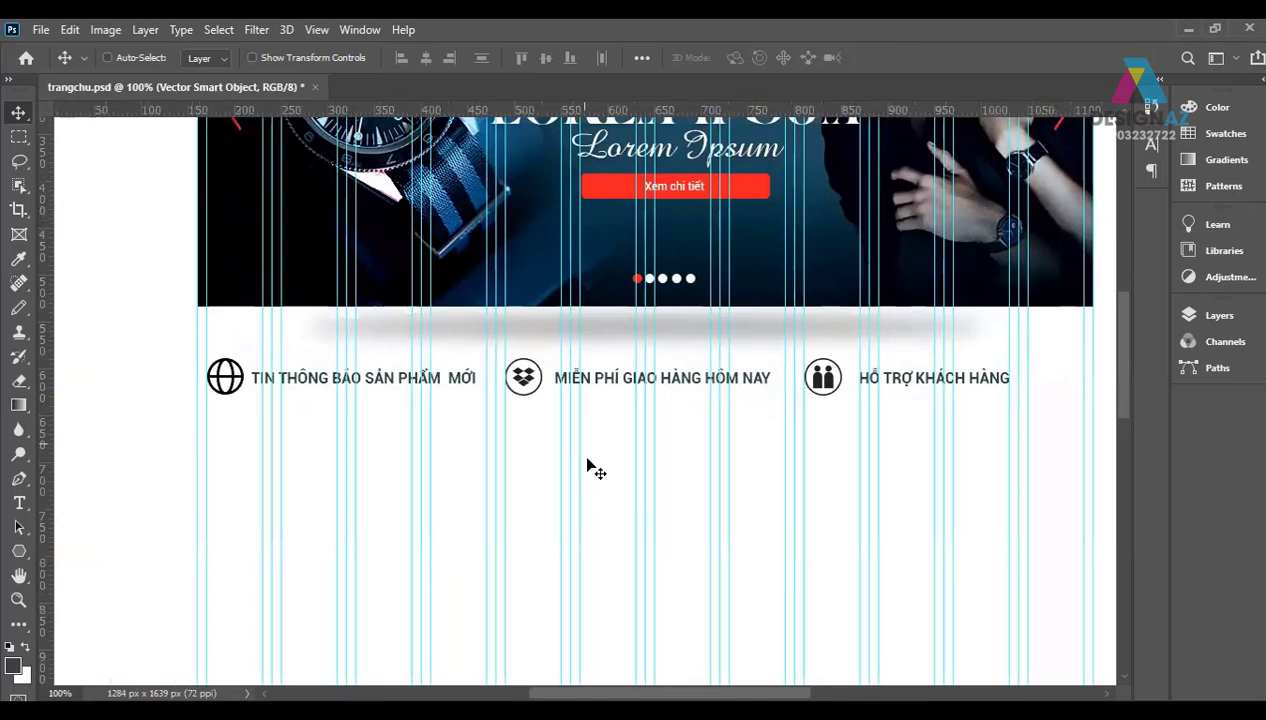
Step: Make a one-pixel Single Column Marquee selection between the first and second feature items
click(20, 139)
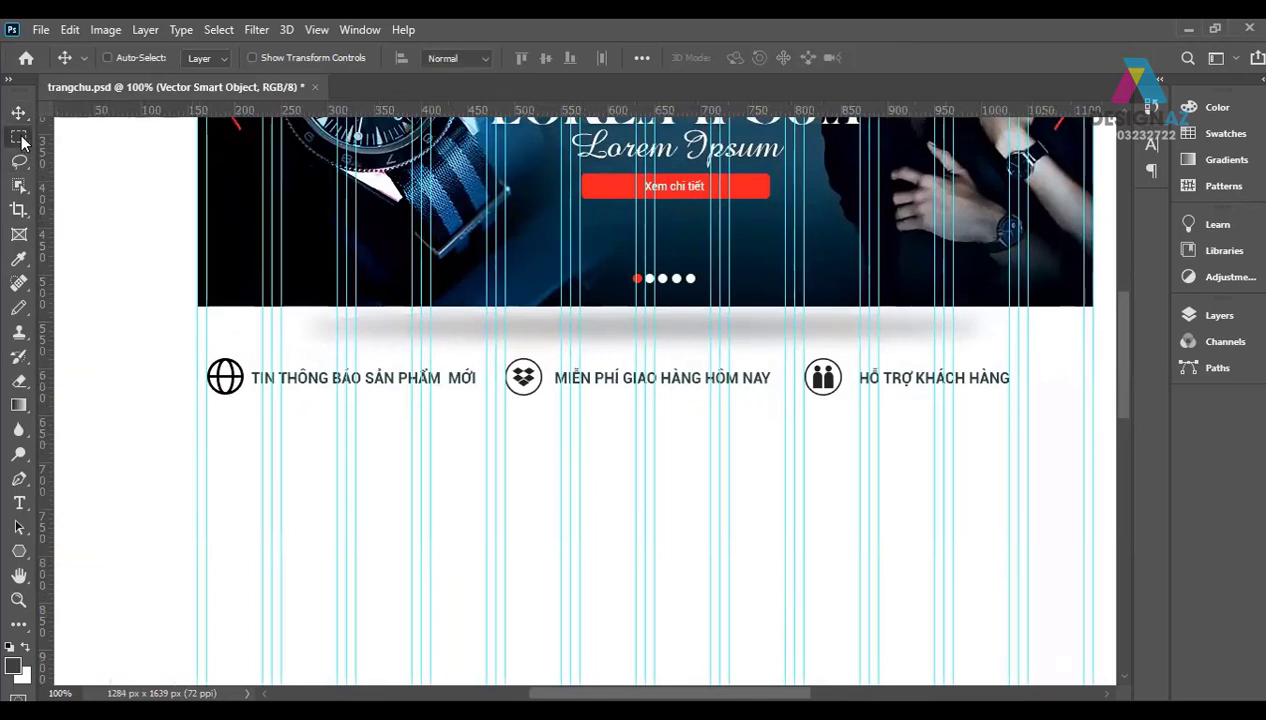
right_click(20, 139)
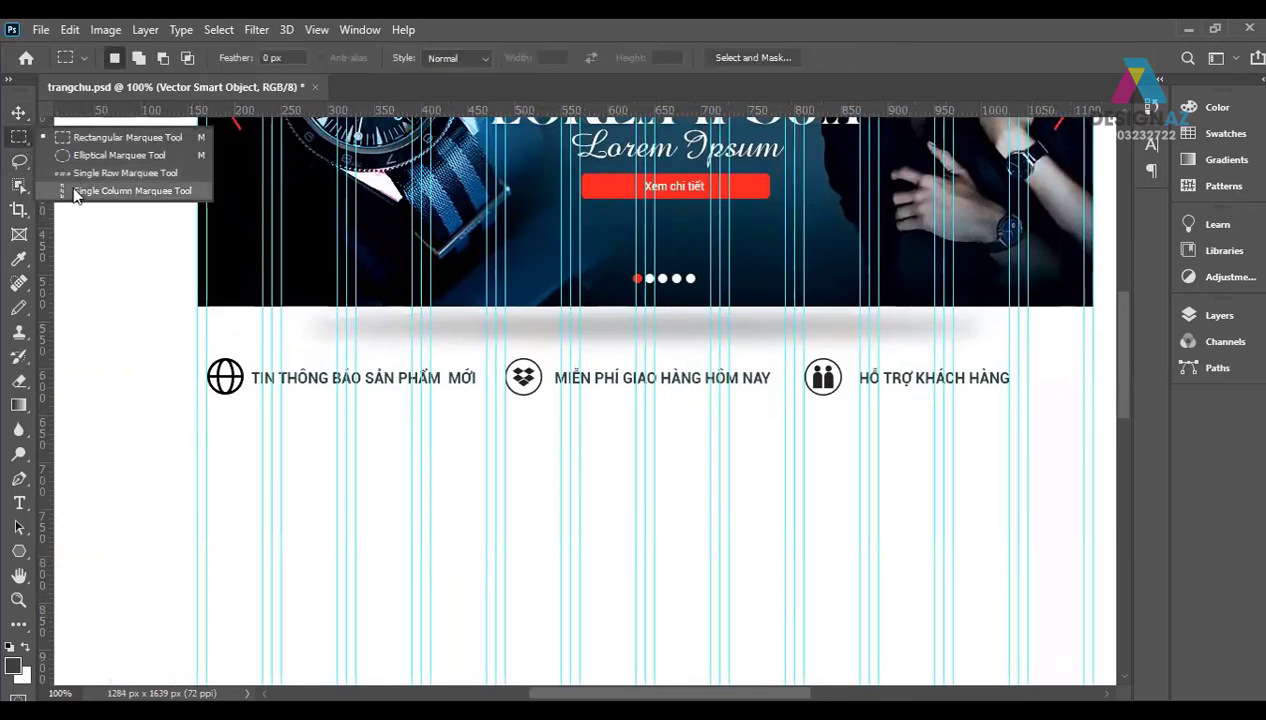
click(78, 191)
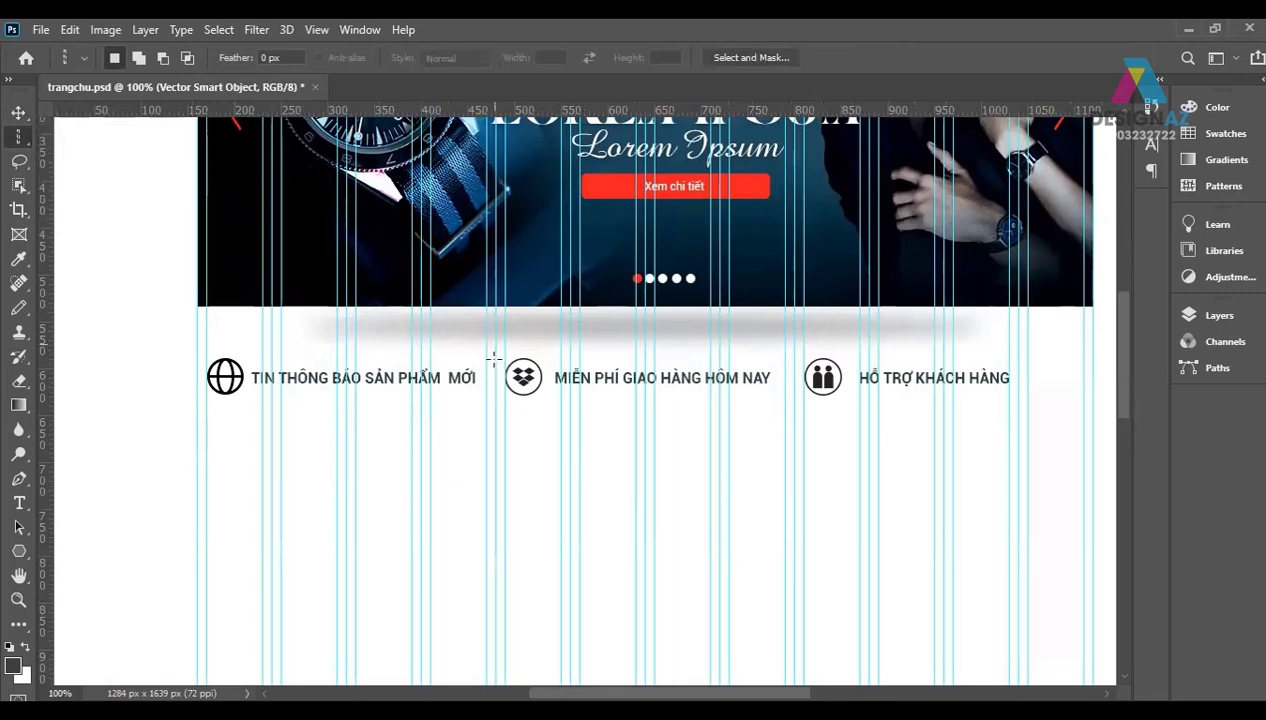
click(497, 364)
key(Left)
key(Left)
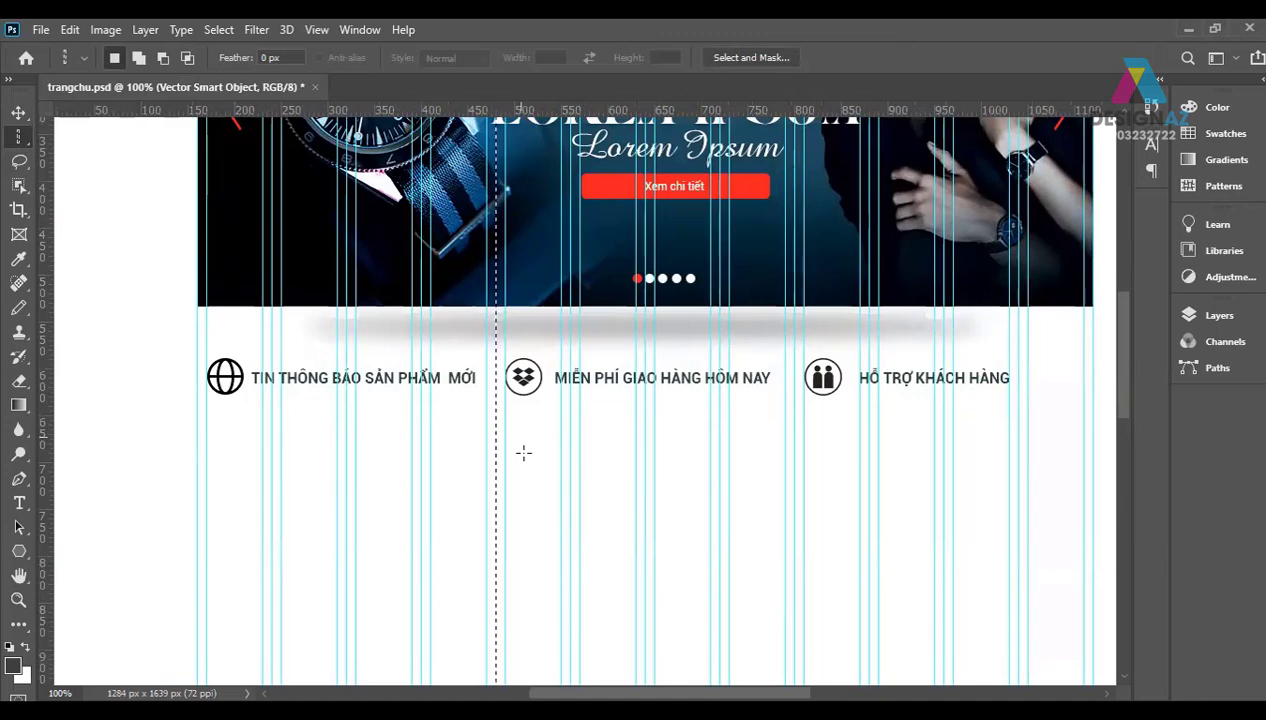
Step: Add new Layer 10 for the divider line, deselect, and hide the guides
key(F7)
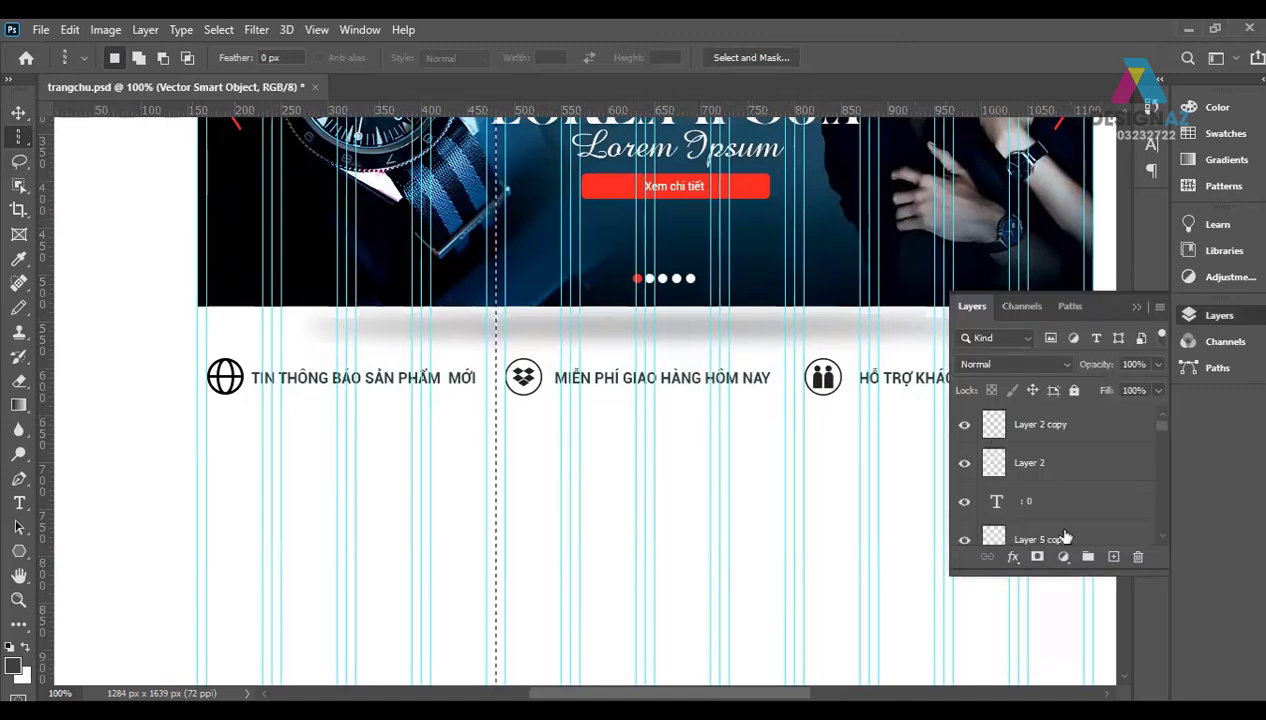
click(1113, 556)
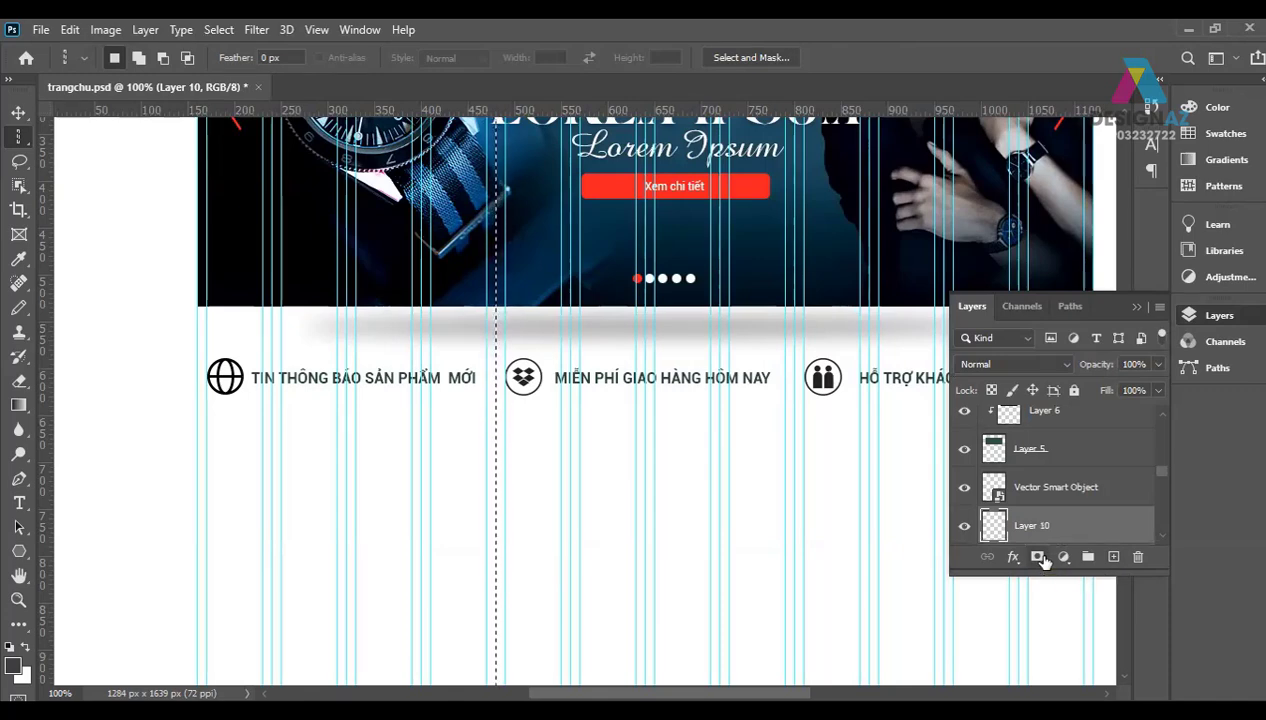
key(v)
key(ctrl+d)
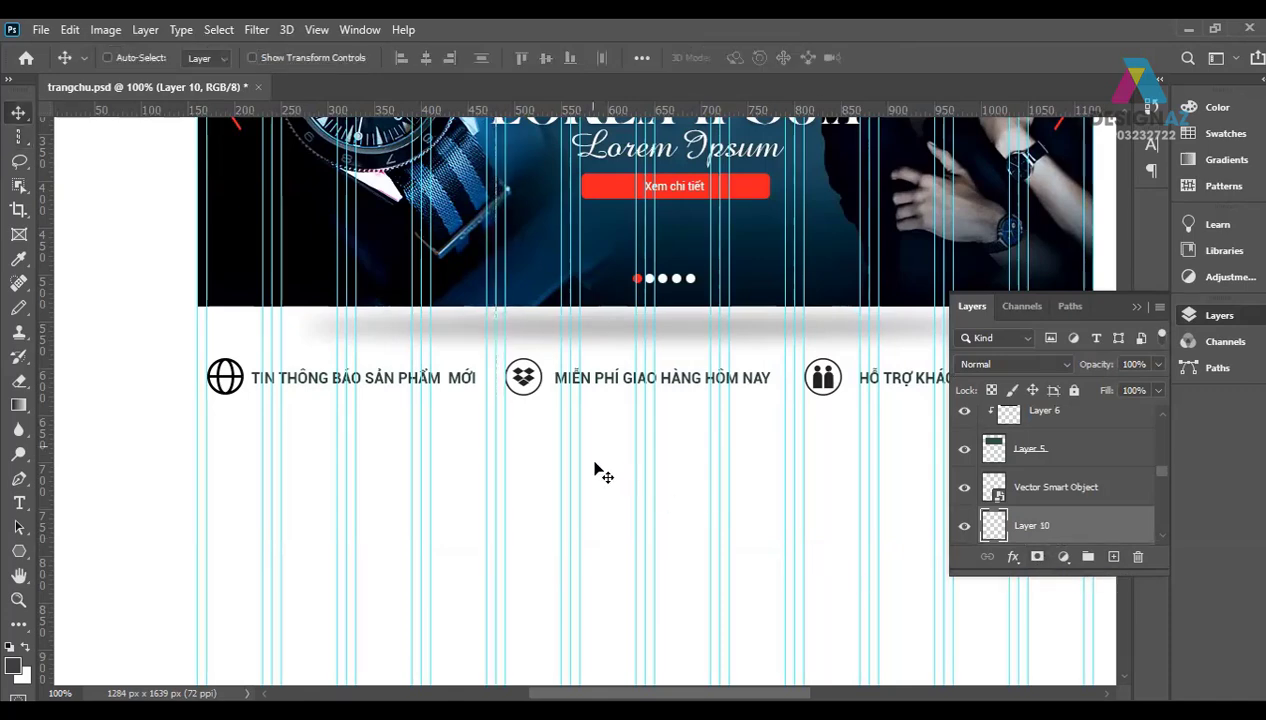
key(ctrl)
key(ctrl+semicolon)
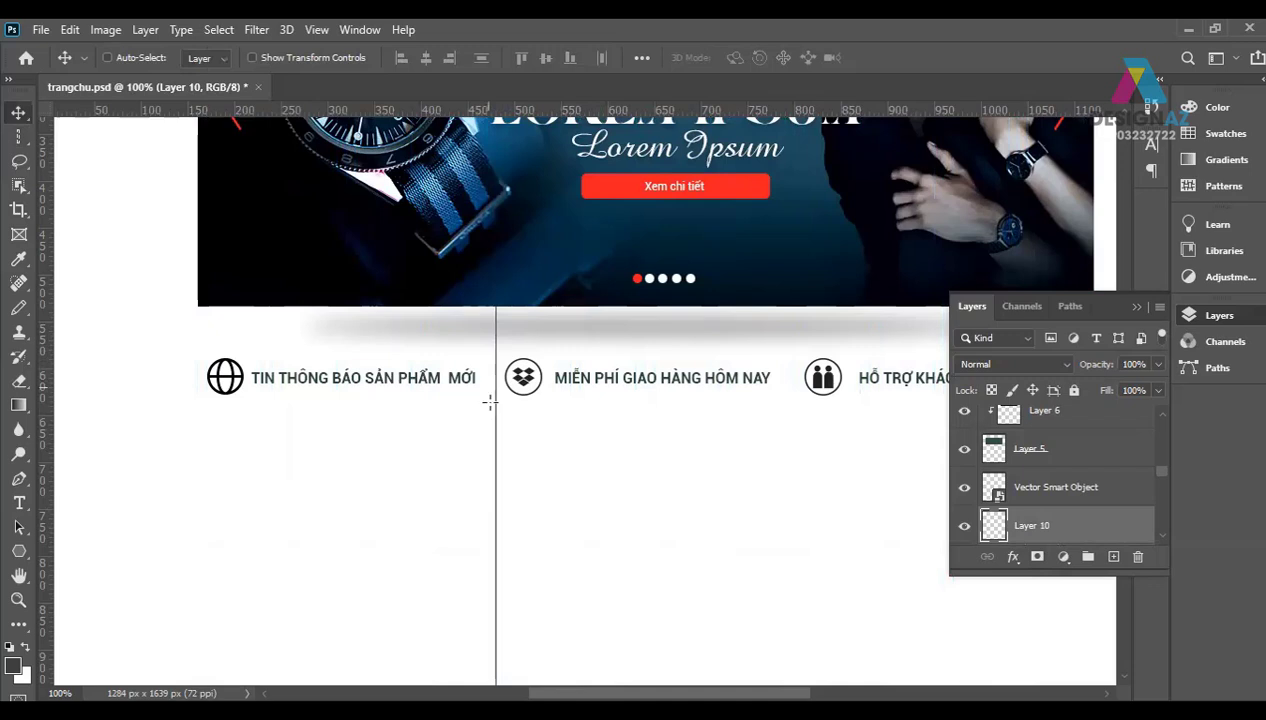
Step: Trim the vertical divider so it only spans the icon row's height
key(m)
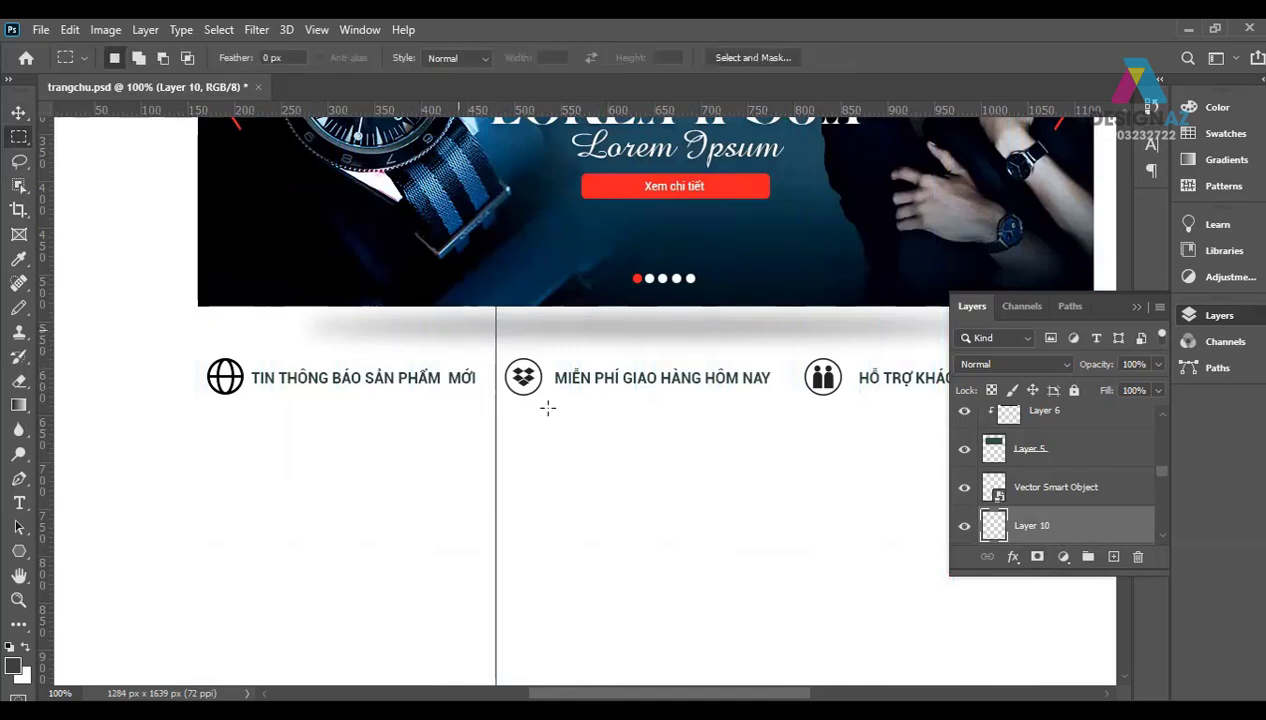
drag(549, 409, 461, 347)
key(ctrl+shift+i)
key(Delete)
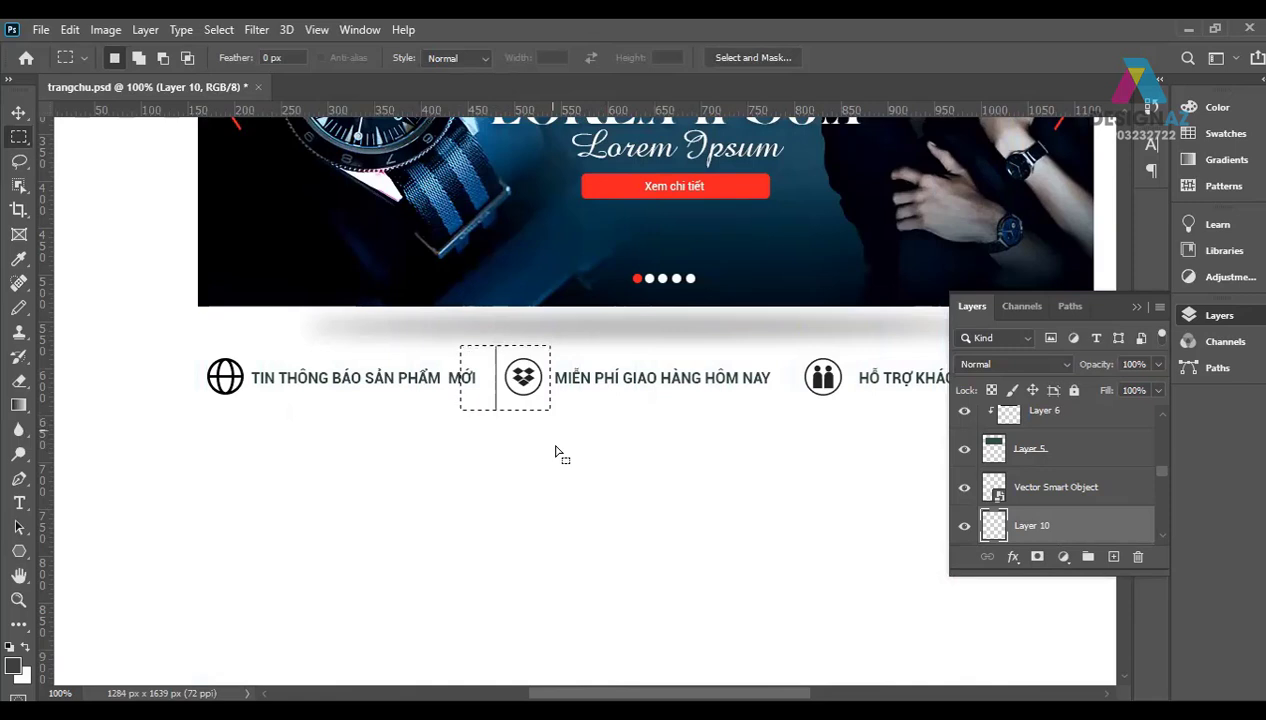
key(ctrl+d)
key(v)
key(ctrl)
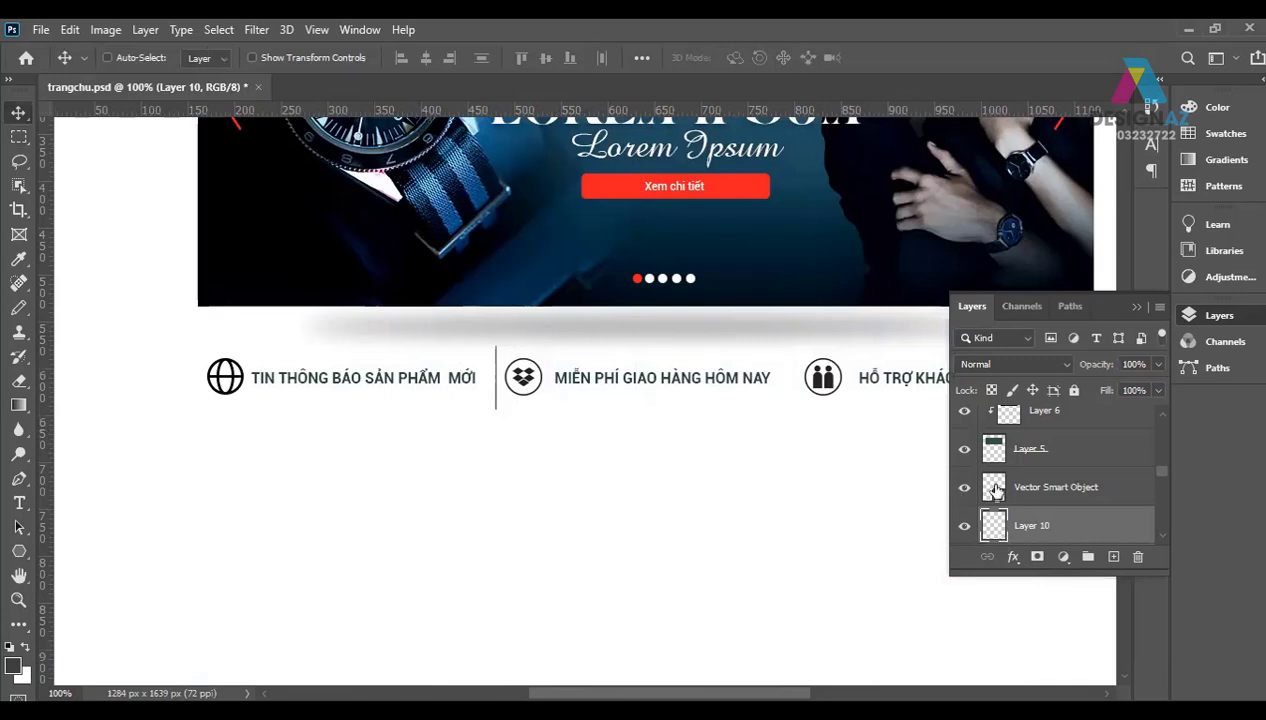
Step: Lock the divider's transparency, fade it to 30% opacity, and duplicate it
click(991, 391)
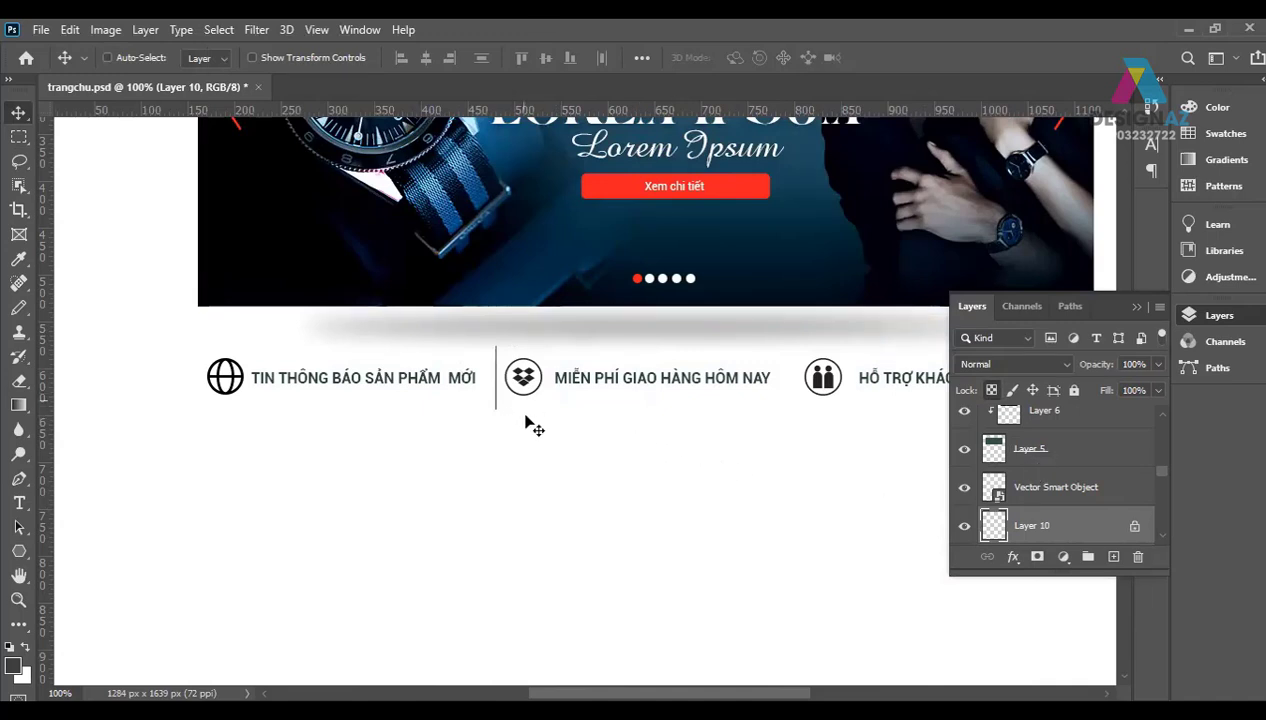
key(3)
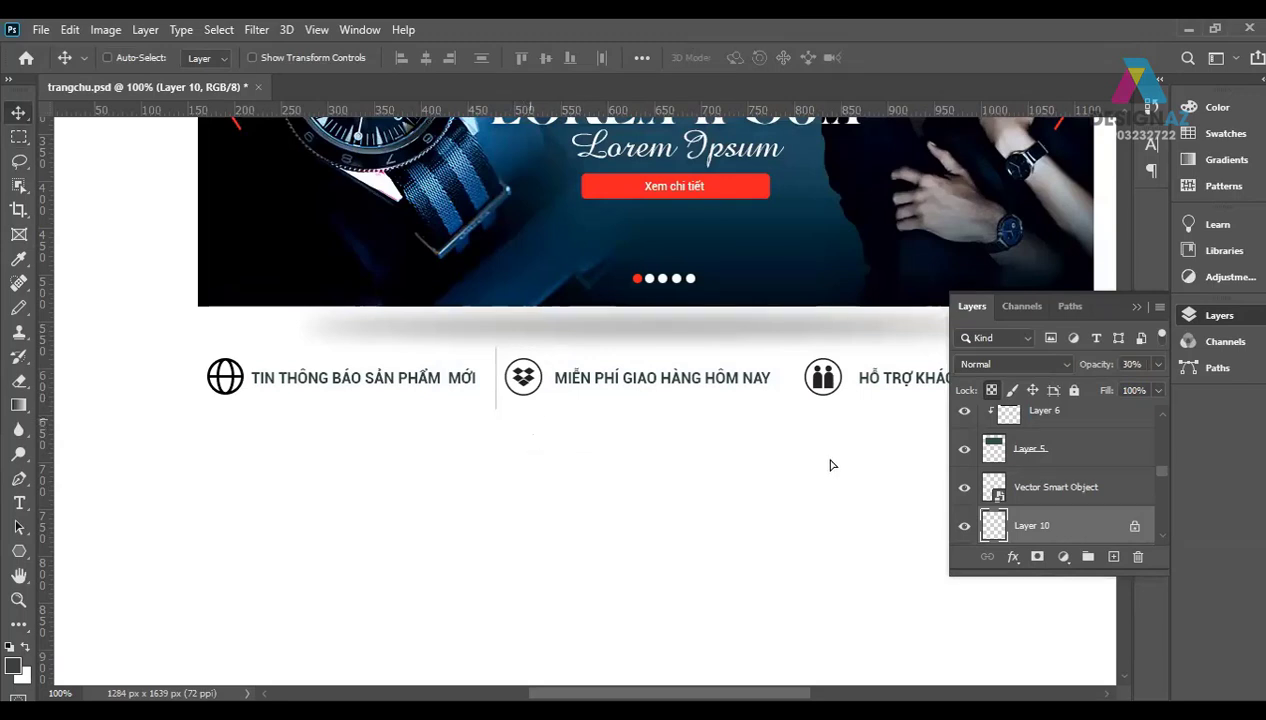
key(ctrl+j)
key(ctrl+semicolon)
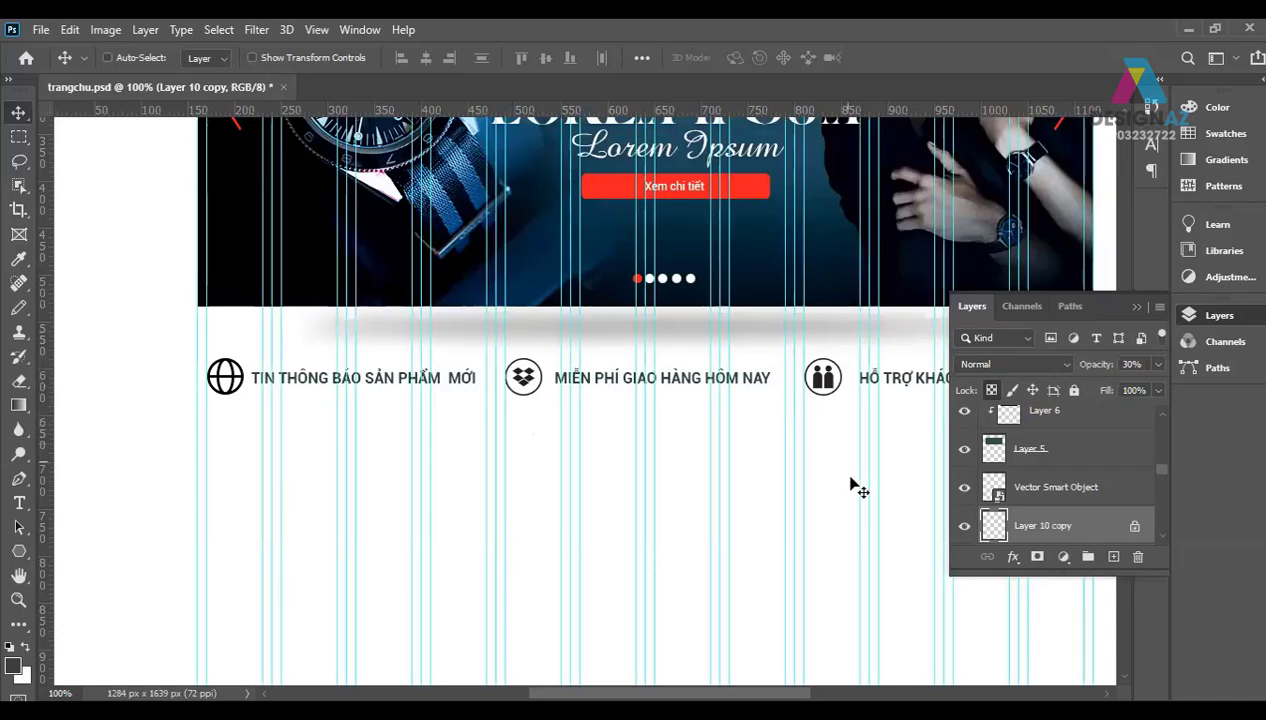
key(ctrl+semicolon)
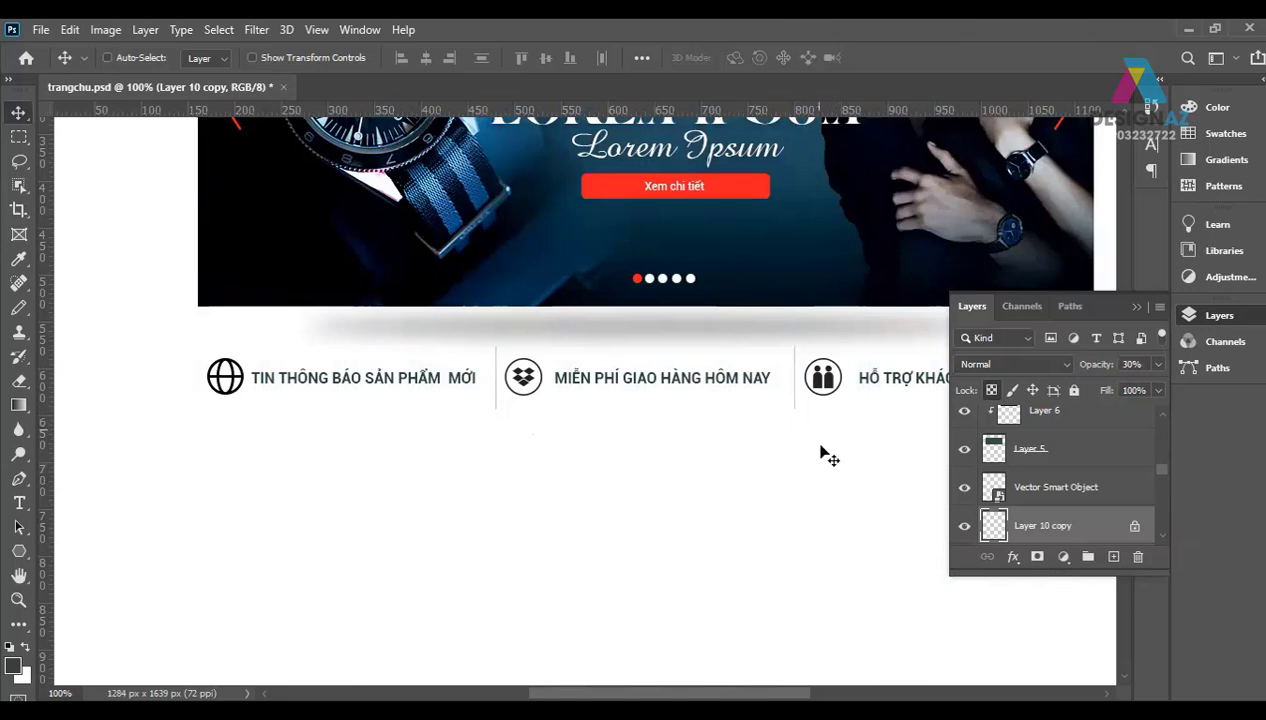
Step: Close the Layers panel, zoom out to 66.7%, and select the Background layer
click(1142, 310)
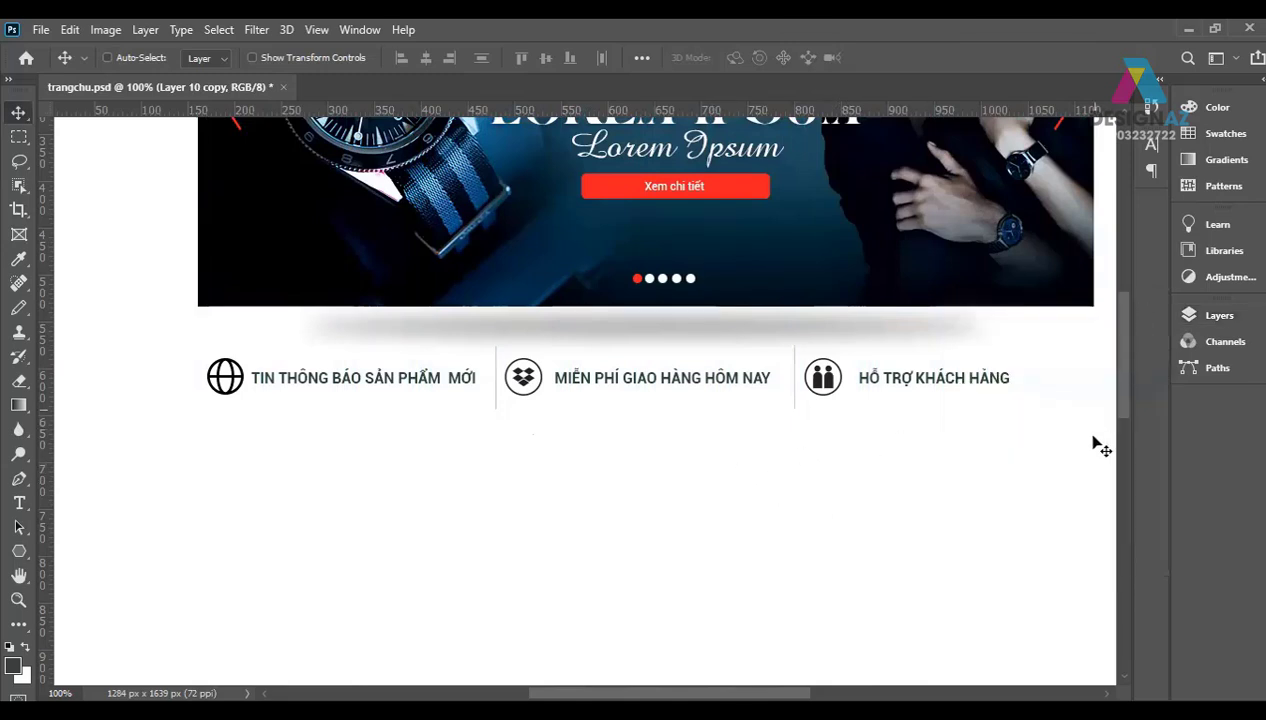
drag(1020, 435, 952, 430)
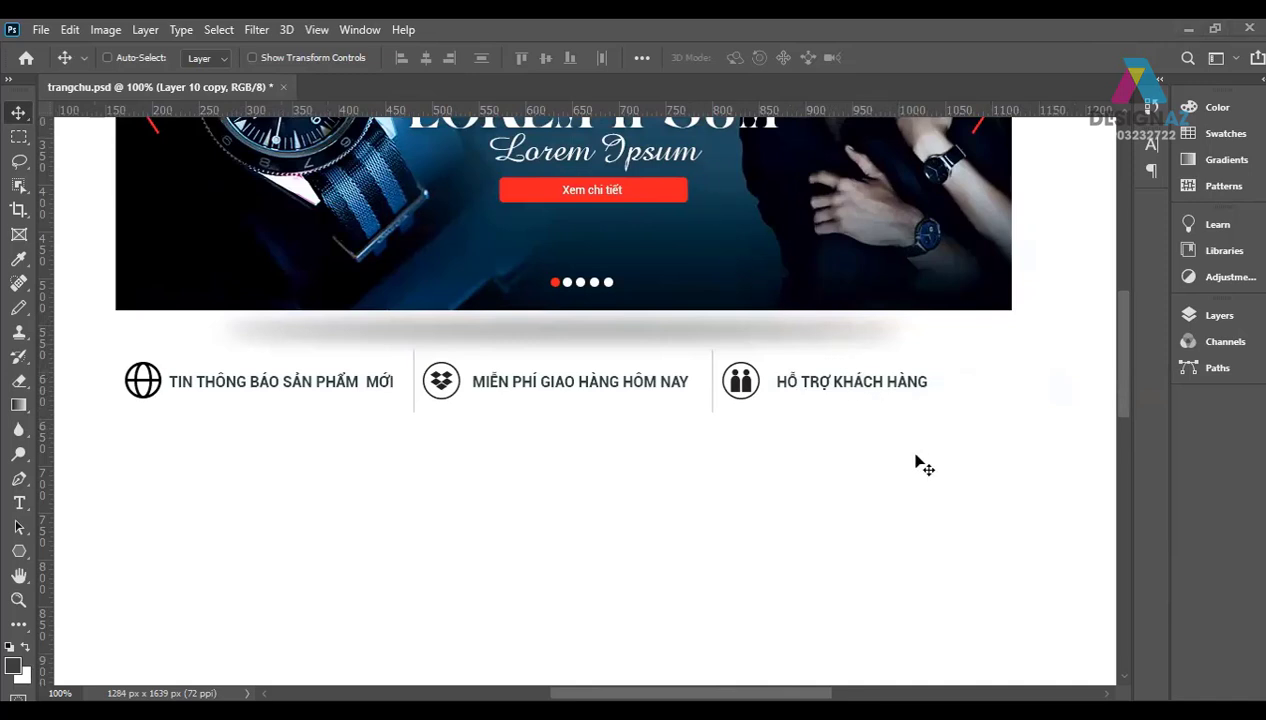
key(ctrl+minus)
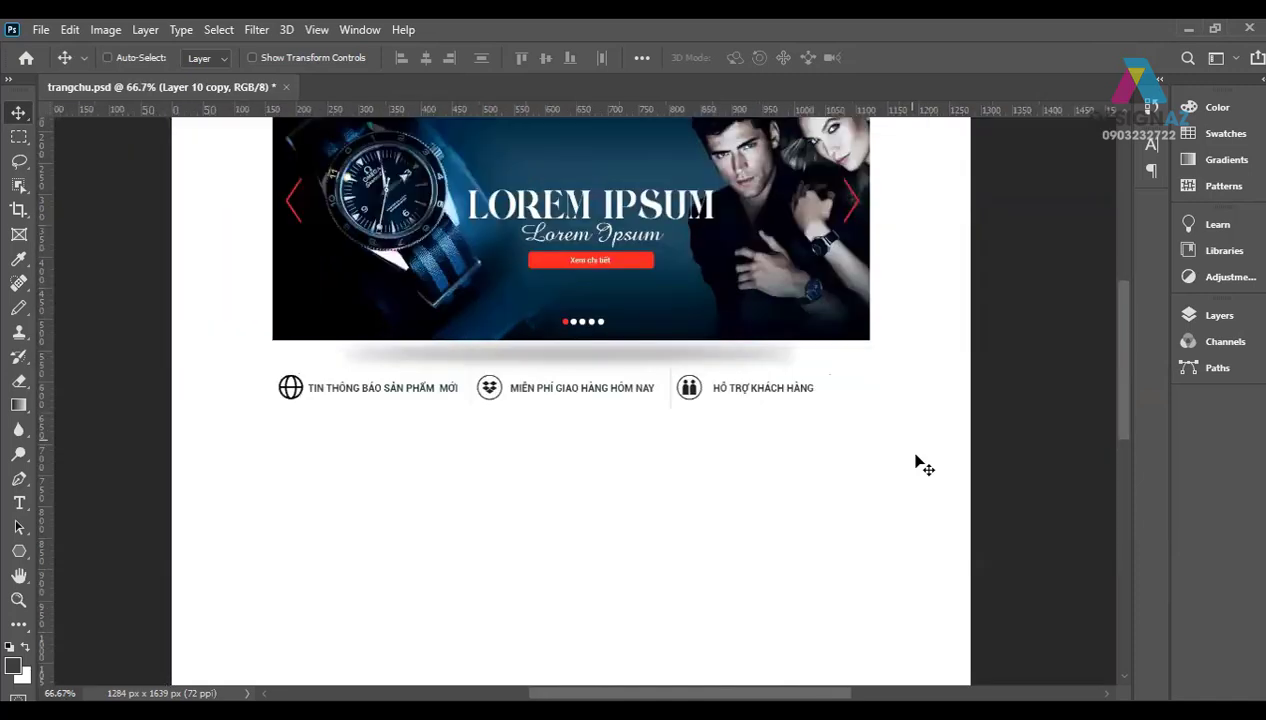
drag(706, 398, 730, 490)
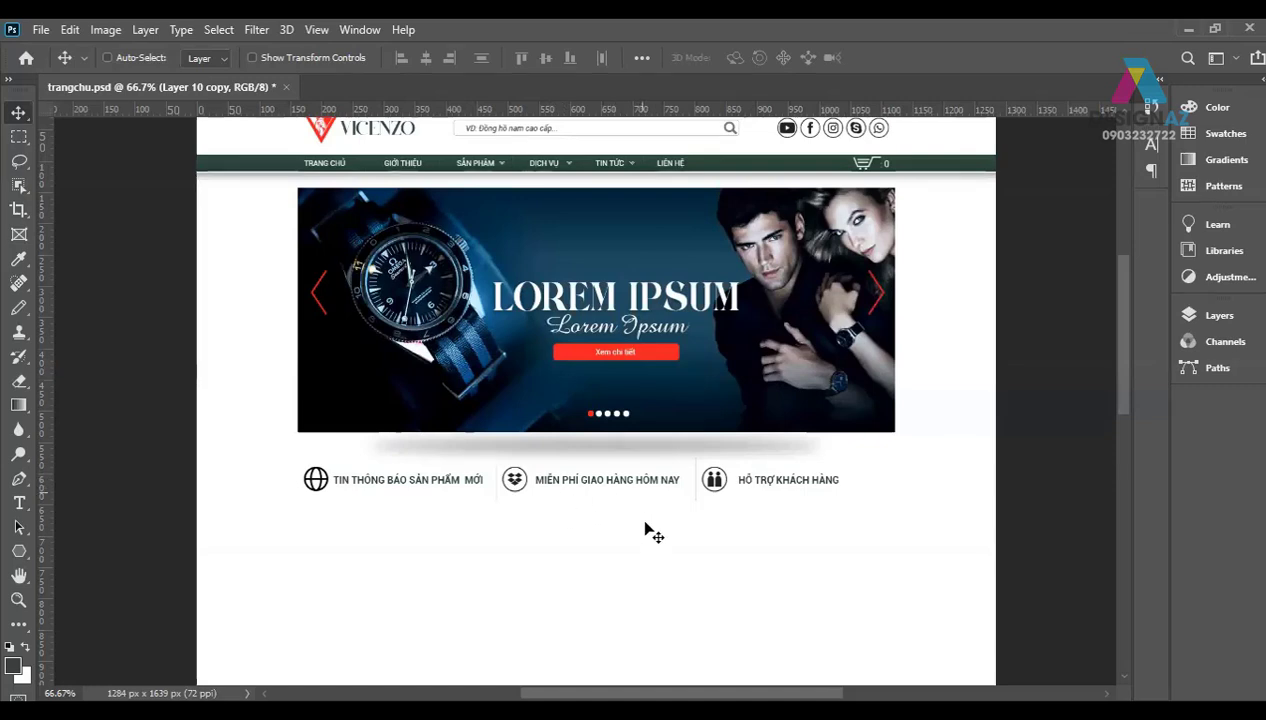
drag(647, 528, 644, 454)
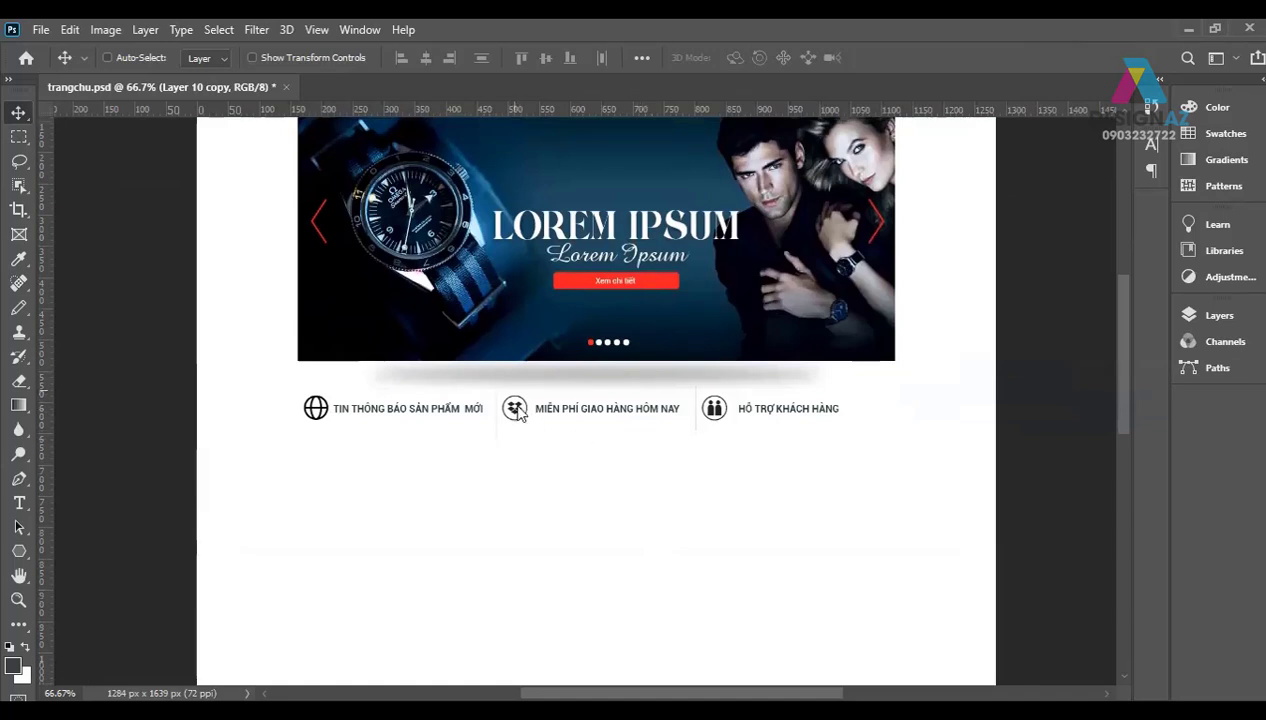
ctrl+click(519, 414)
ctrl+click(740, 503)
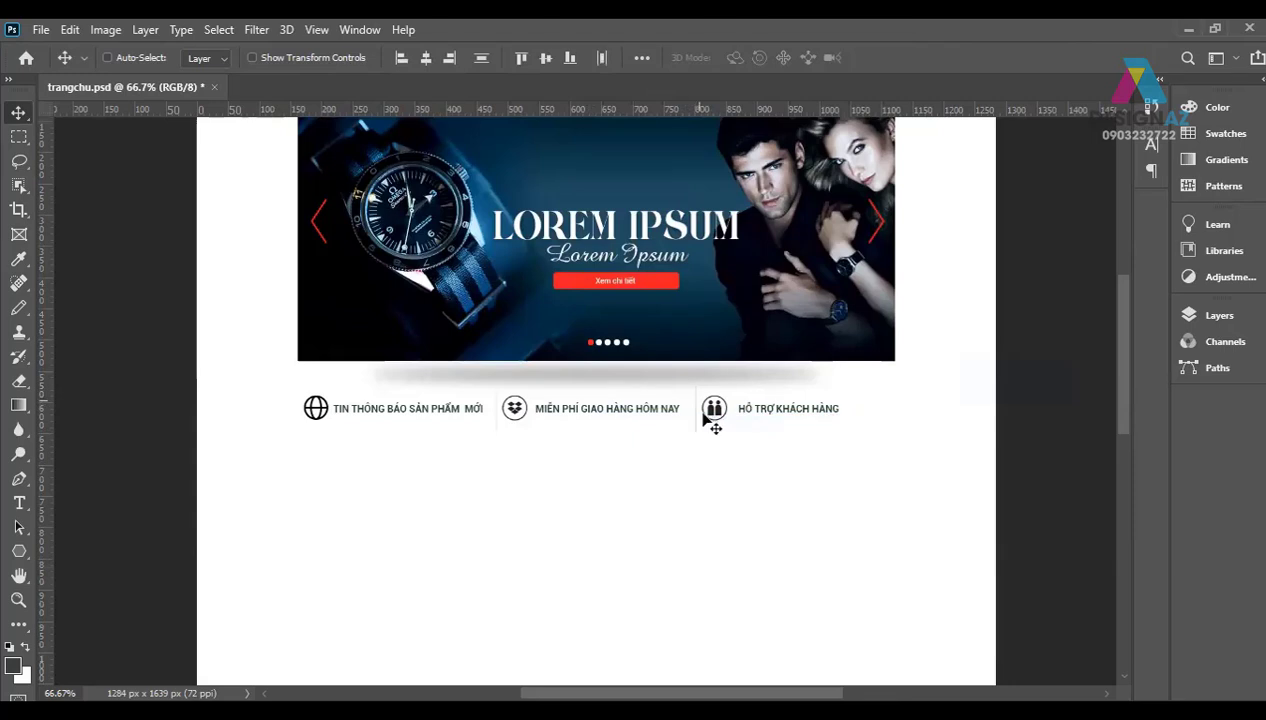
Step: Zoom to 100% and select the feature row's icon and caption layers
right_click(497, 423)
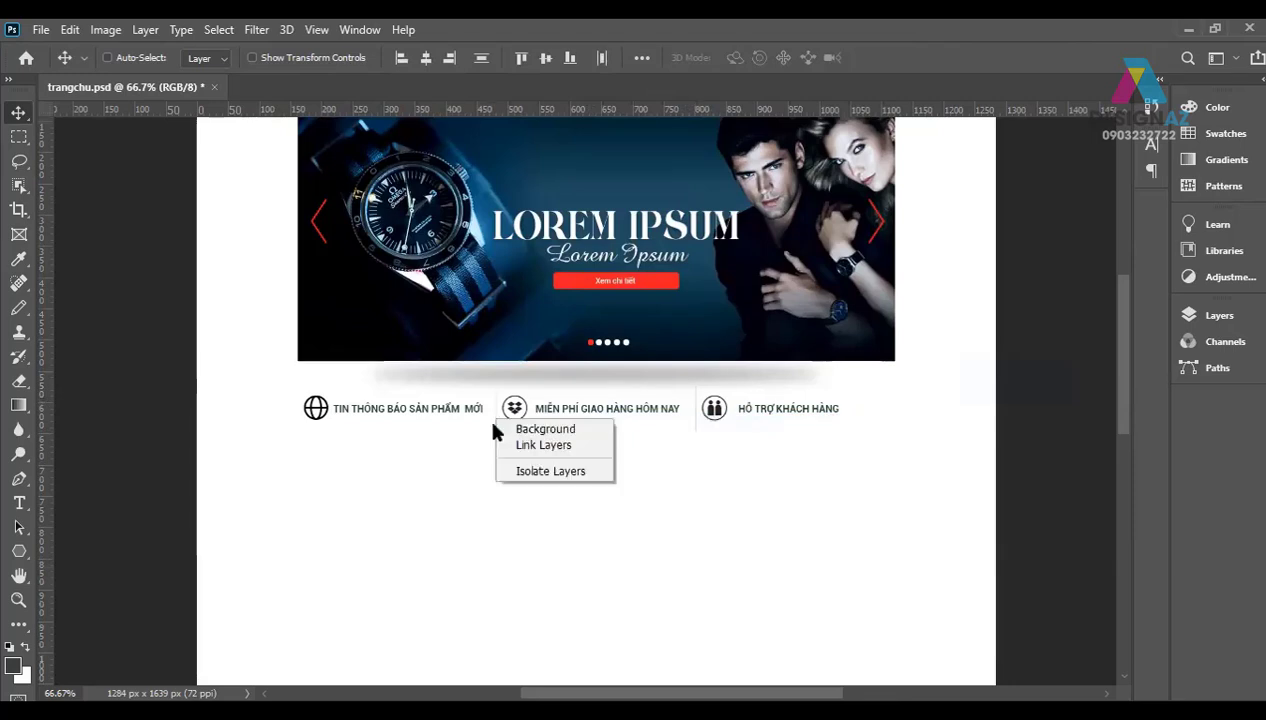
click(492, 452)
key(ctrl)
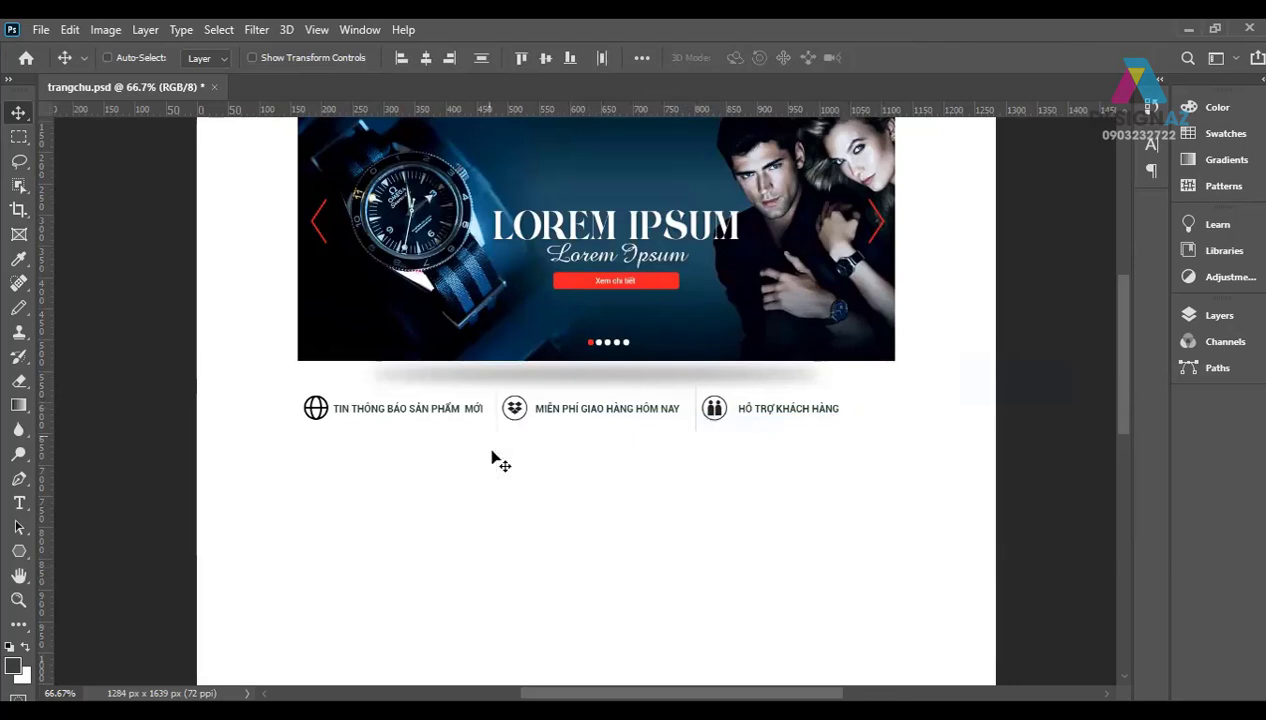
key(ctrl+1)
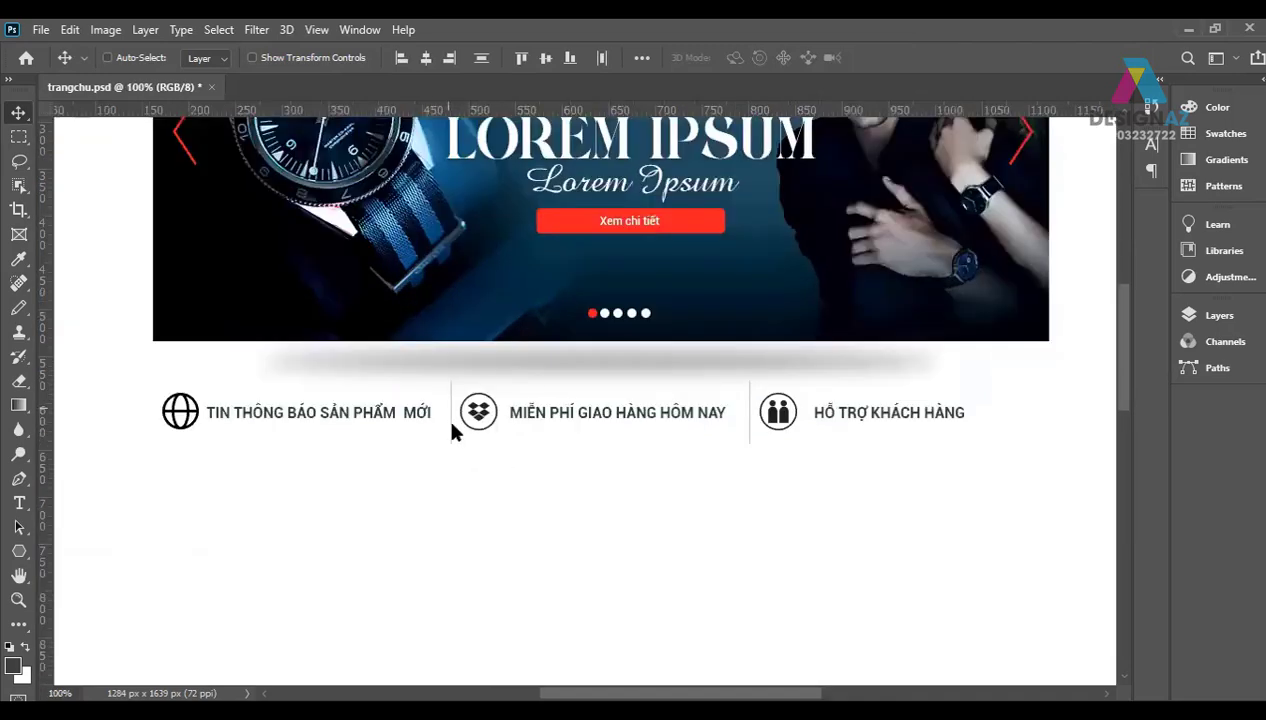
right_click(452, 430)
click(466, 433)
double_click(384, 423)
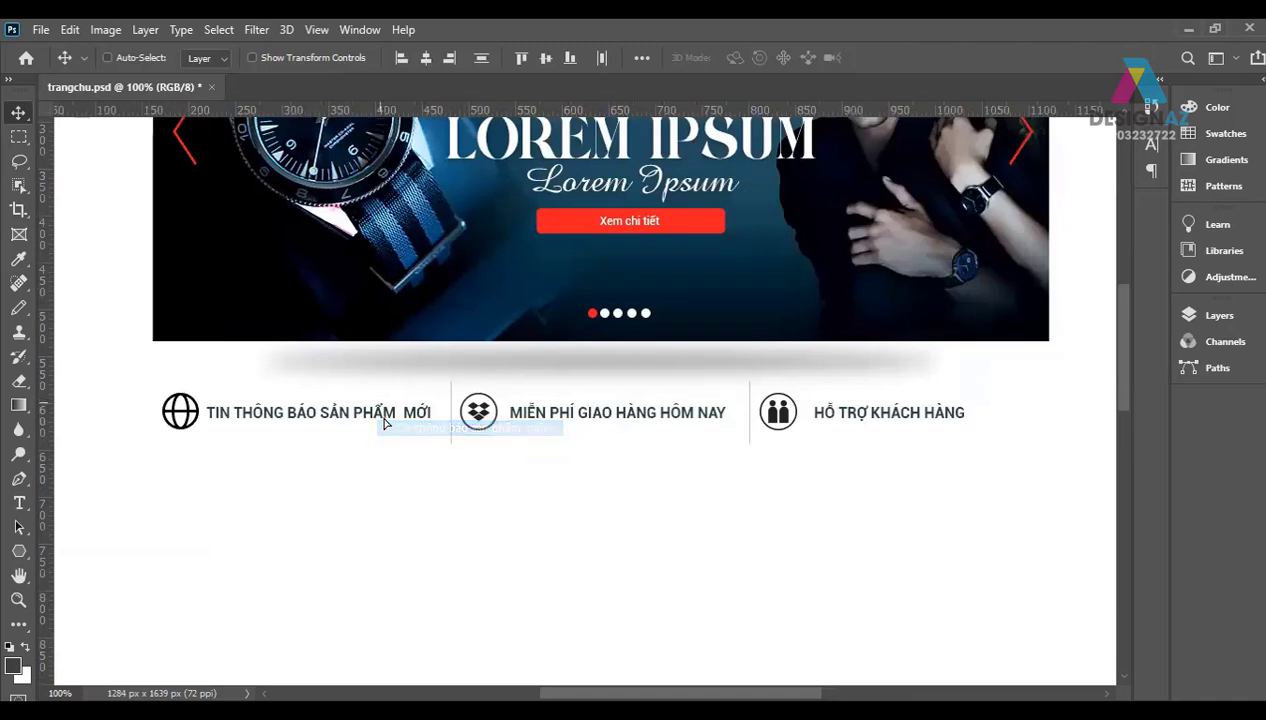
click(384, 423)
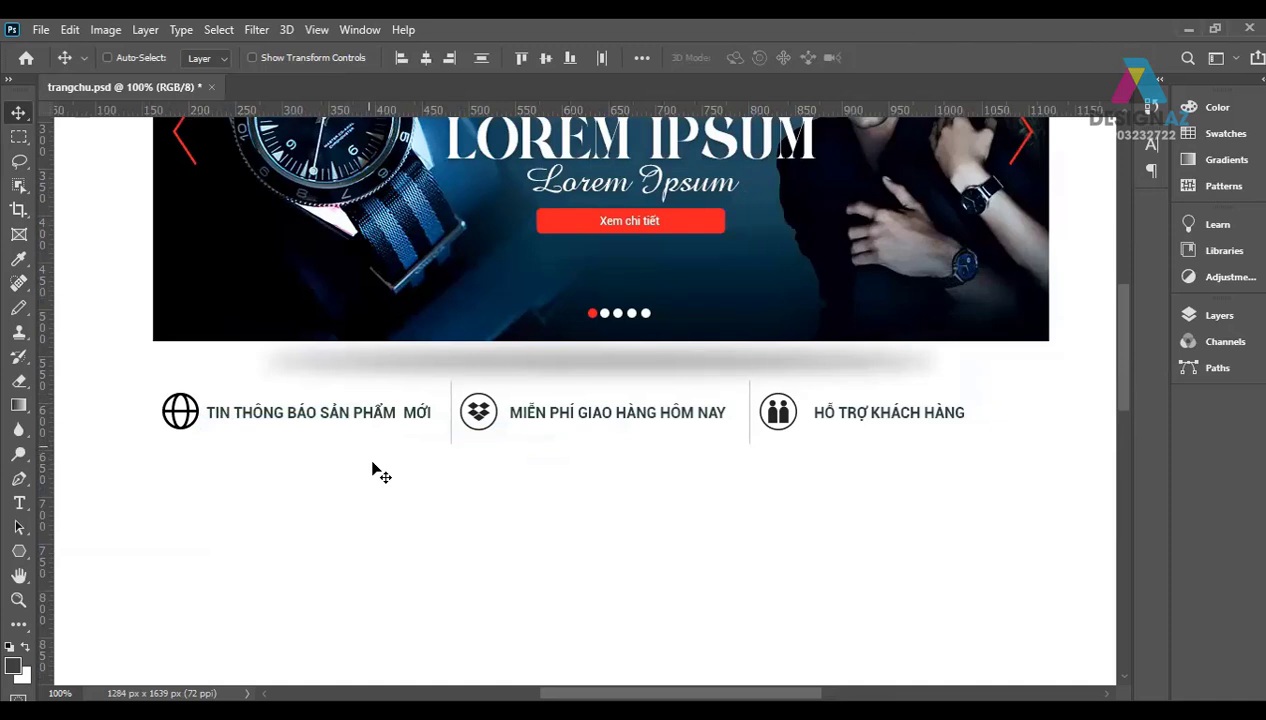
Step: Group the feature row layers and nudge the group a few pixels up
key(ctrl+g)
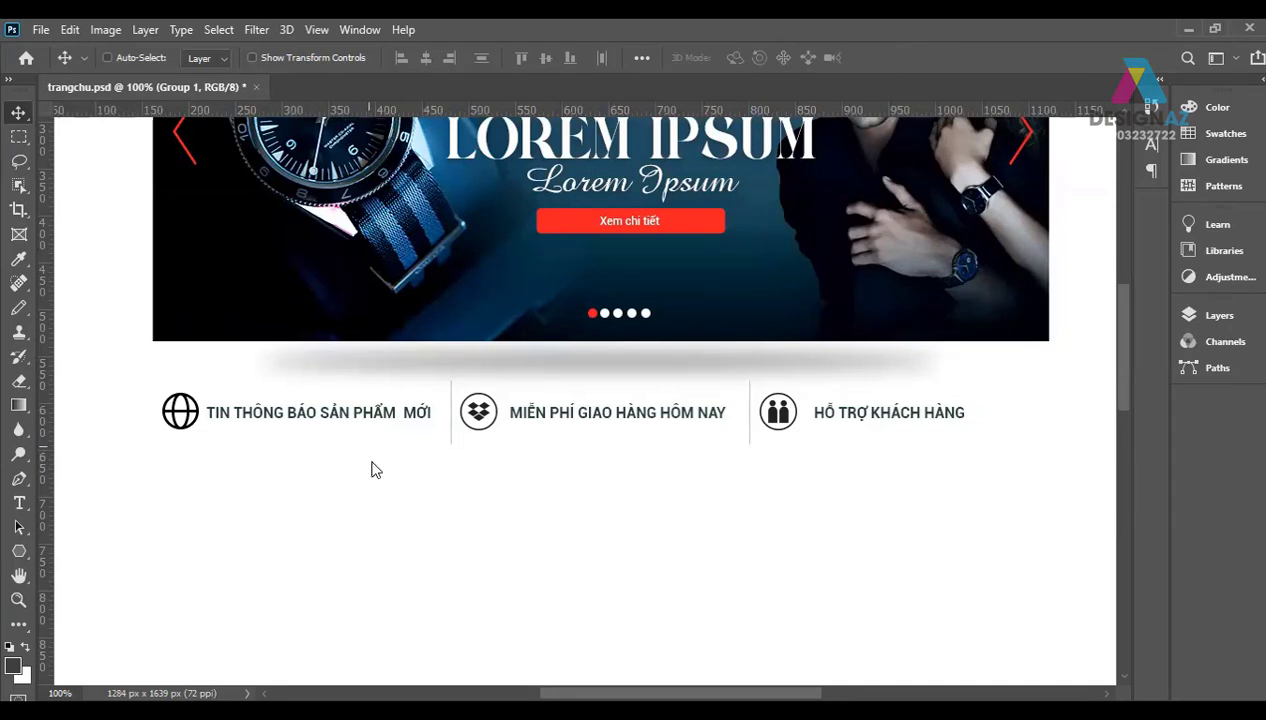
key(shift+Up)
key(Down)
key(Down)
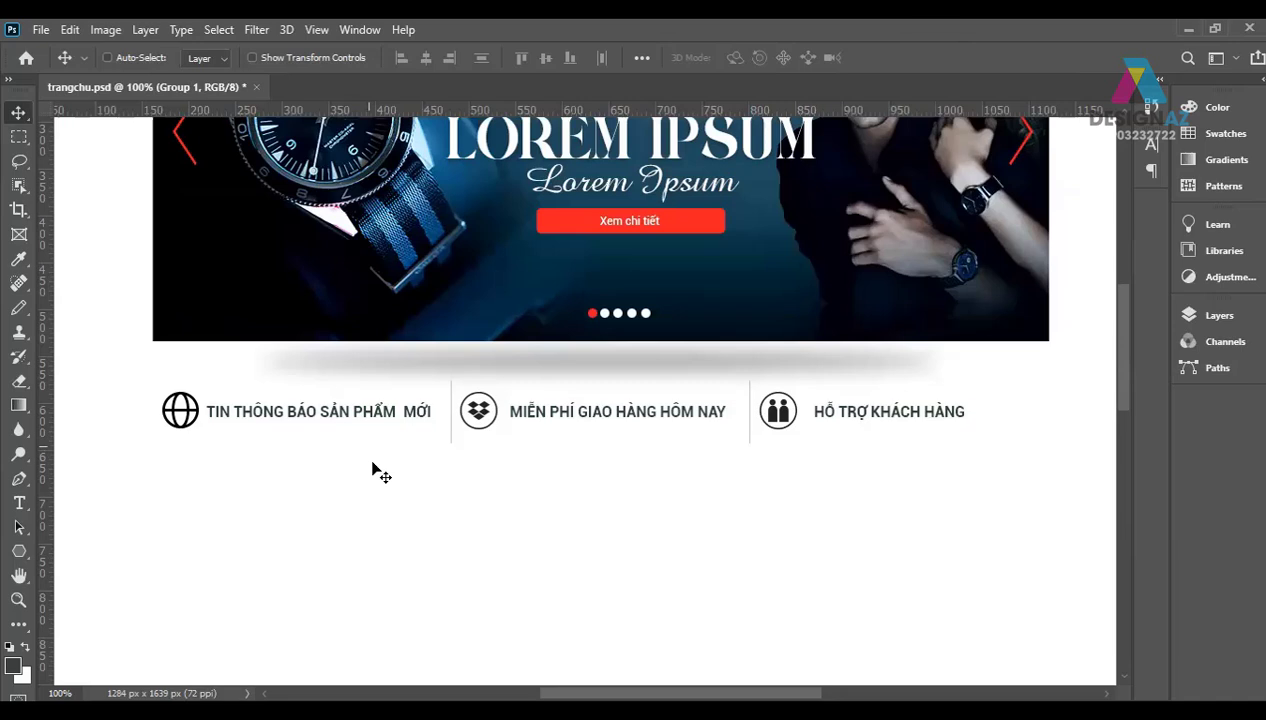
key(Down)
key(Down)
key(Down)
key(Up)
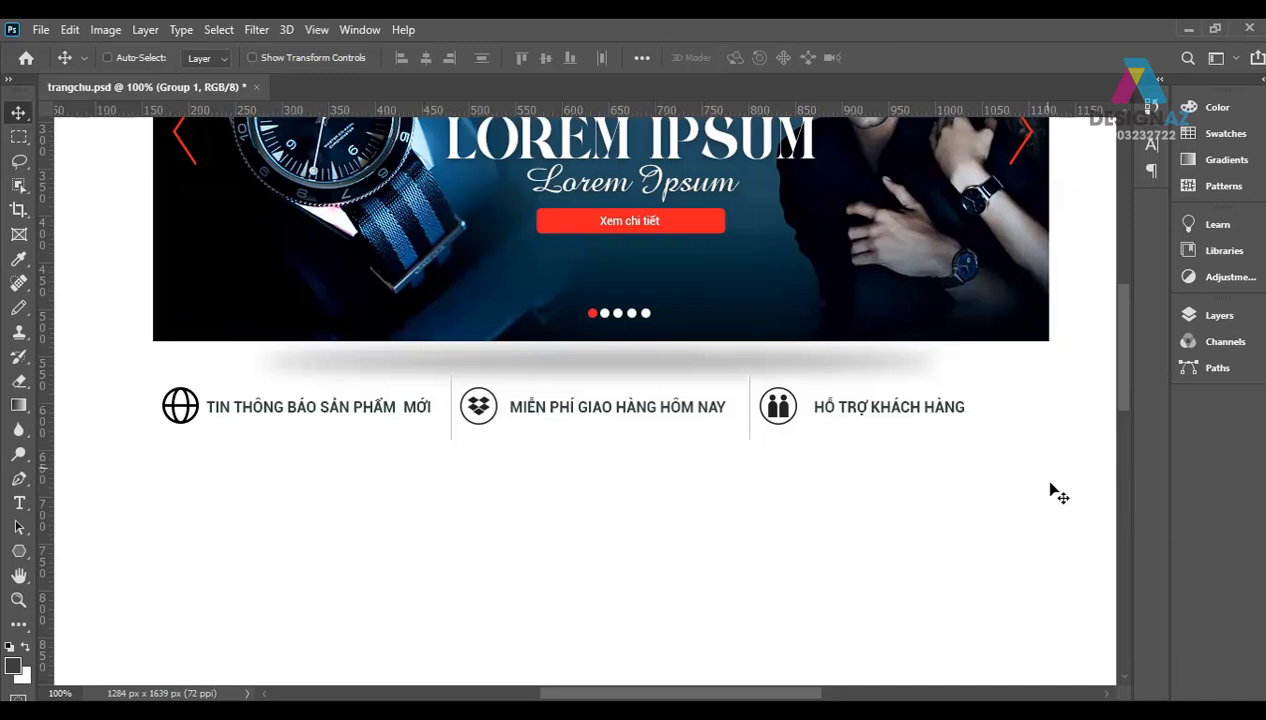
Step: Draw a one-pixel horizontal line on a new layer below the feature row at low opacity
click(18, 138)
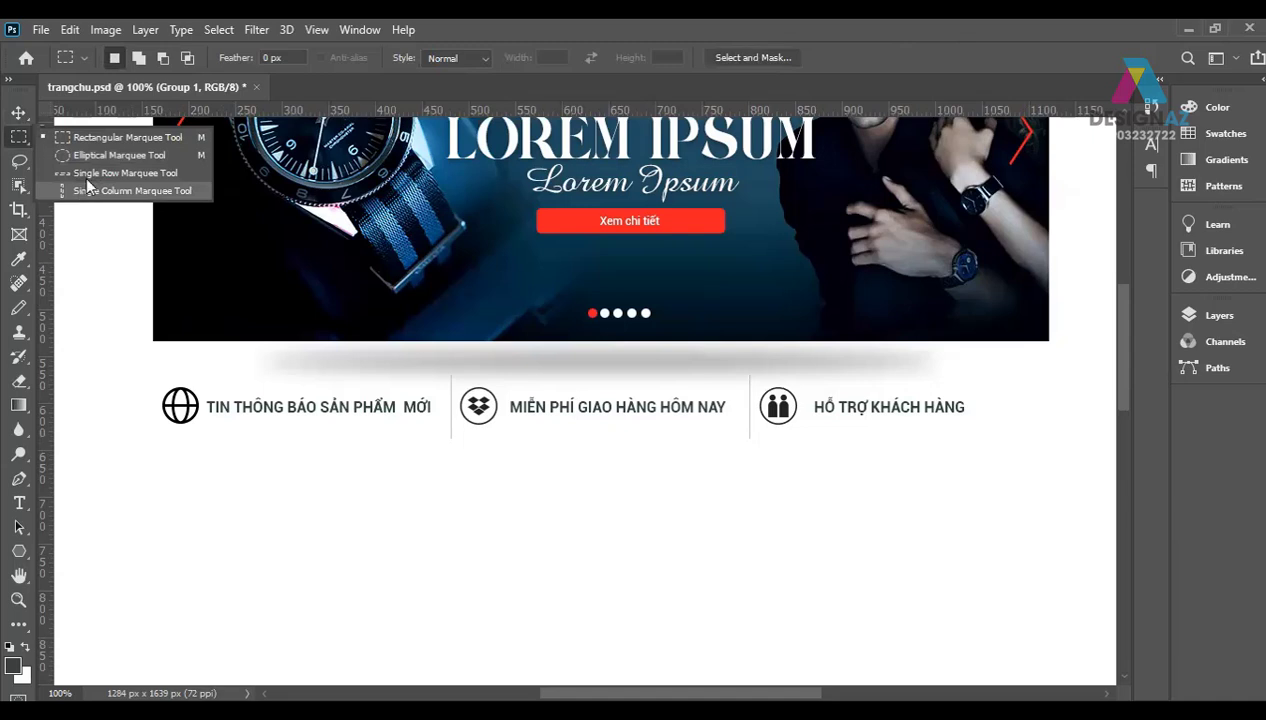
click(87, 178)
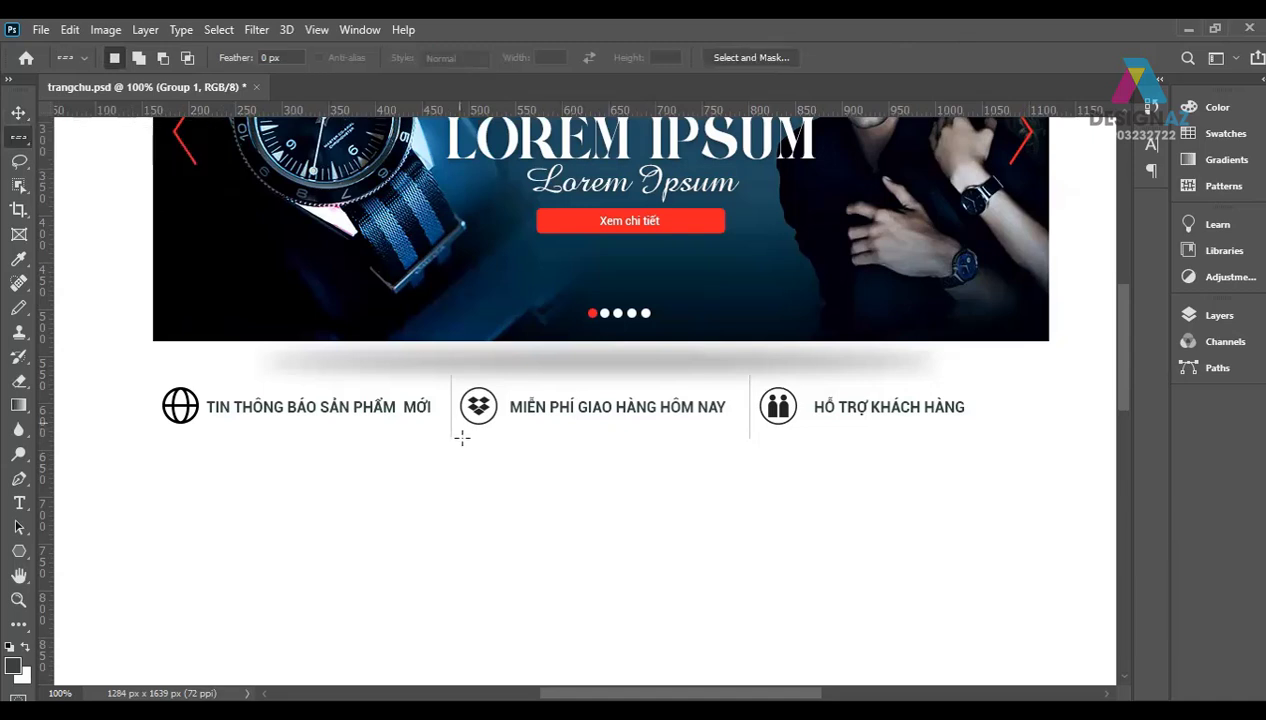
click(470, 437)
key(F7)
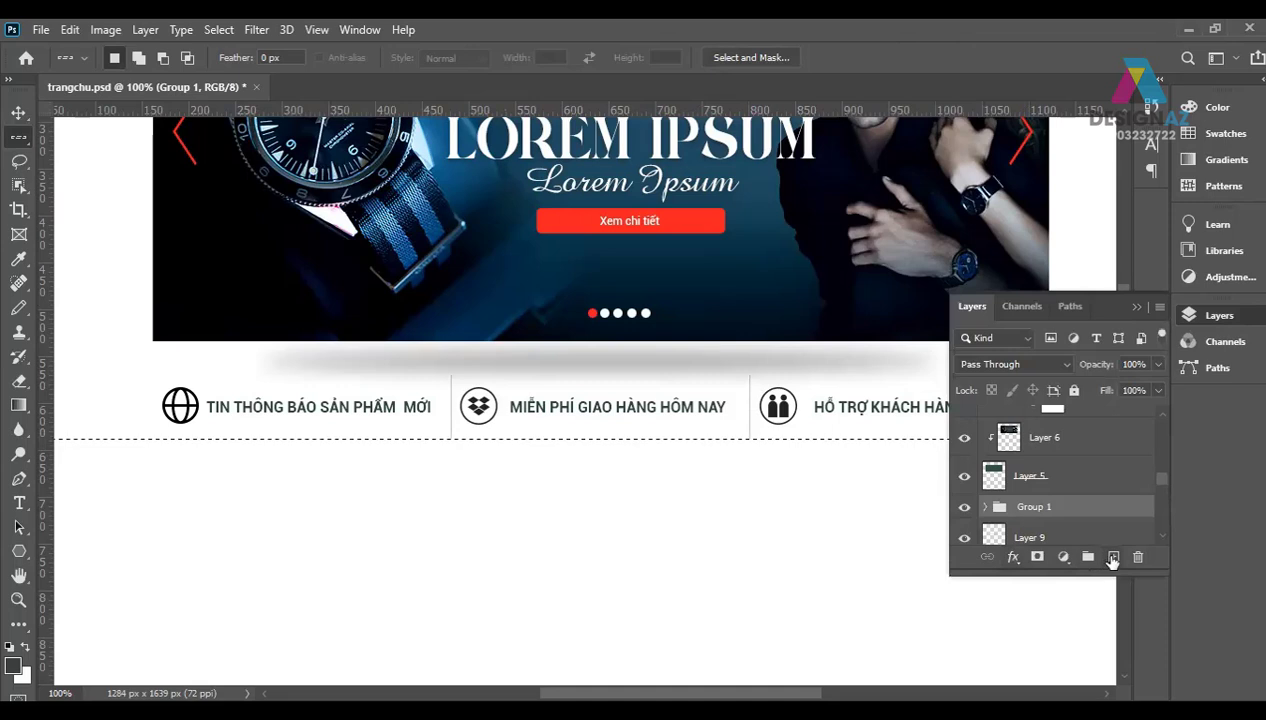
click(1113, 556)
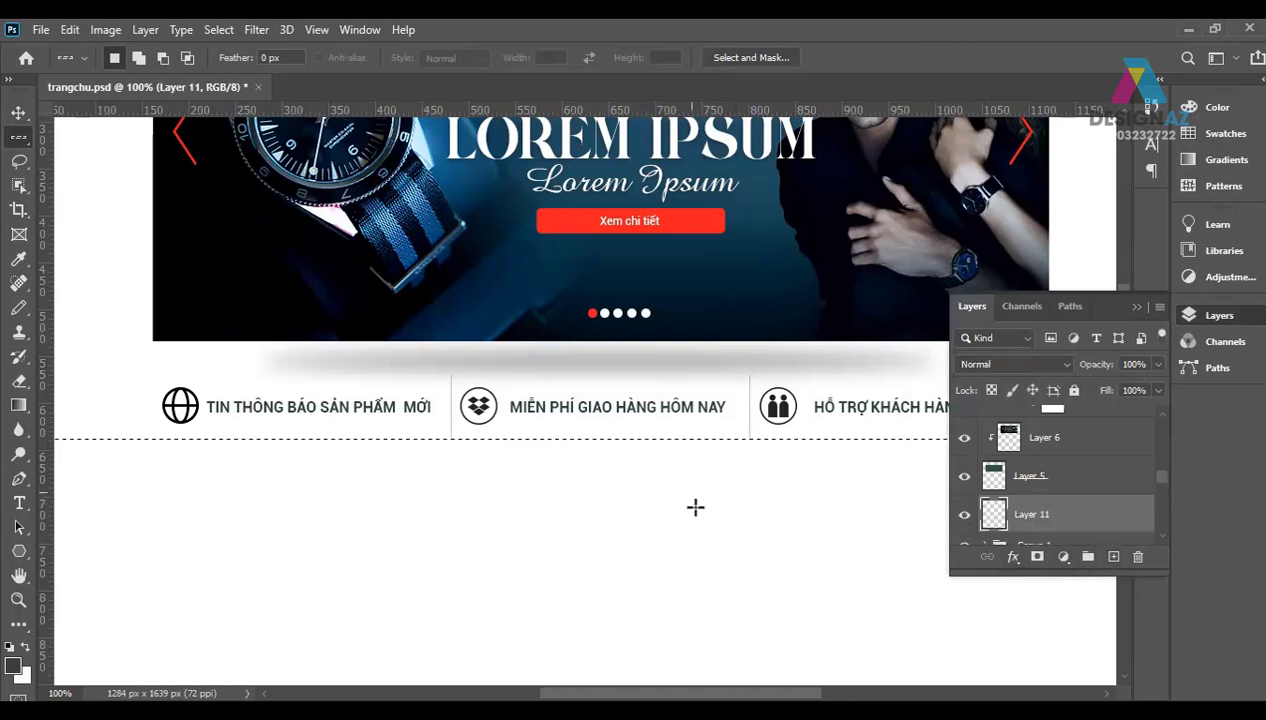
key(v)
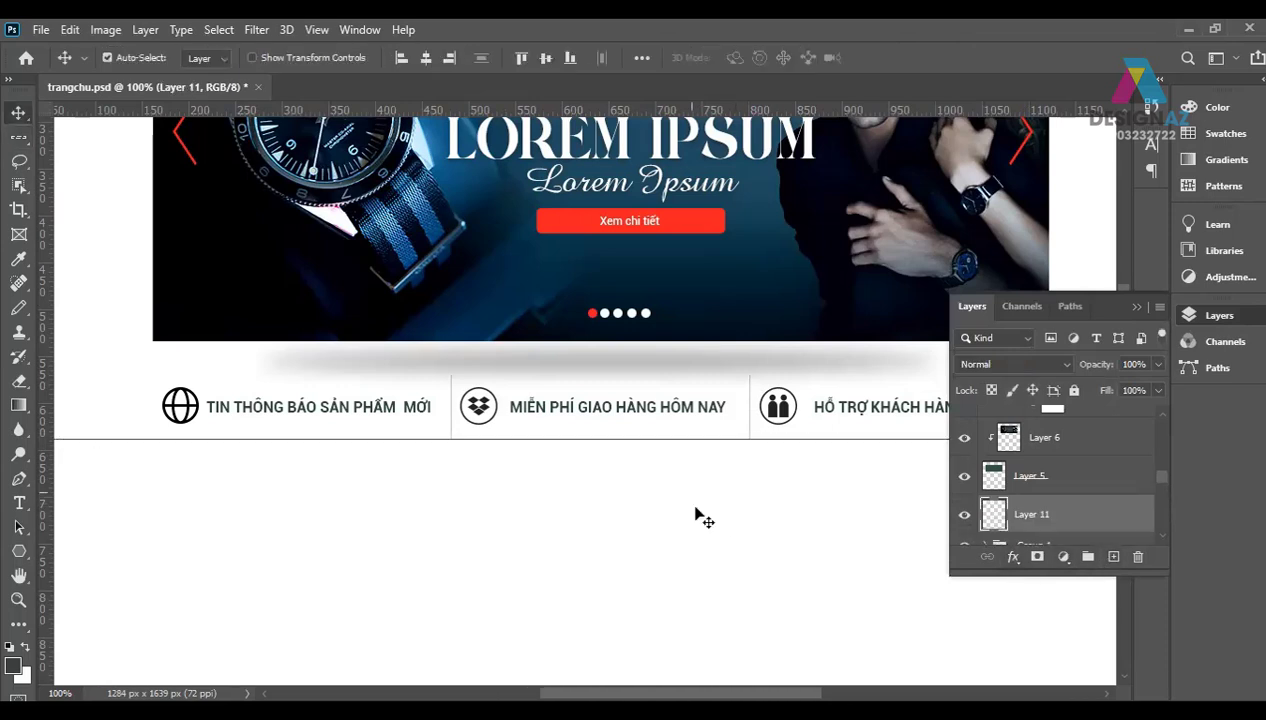
key(ctrl+d)
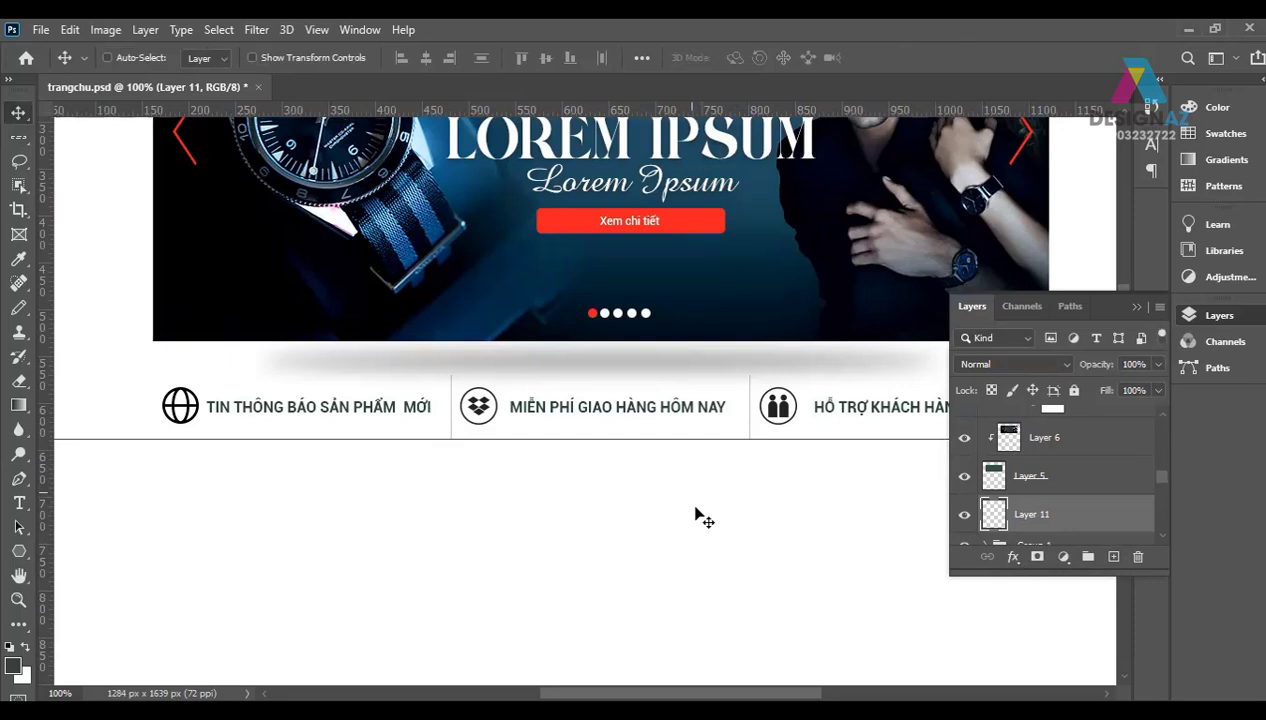
key(3)
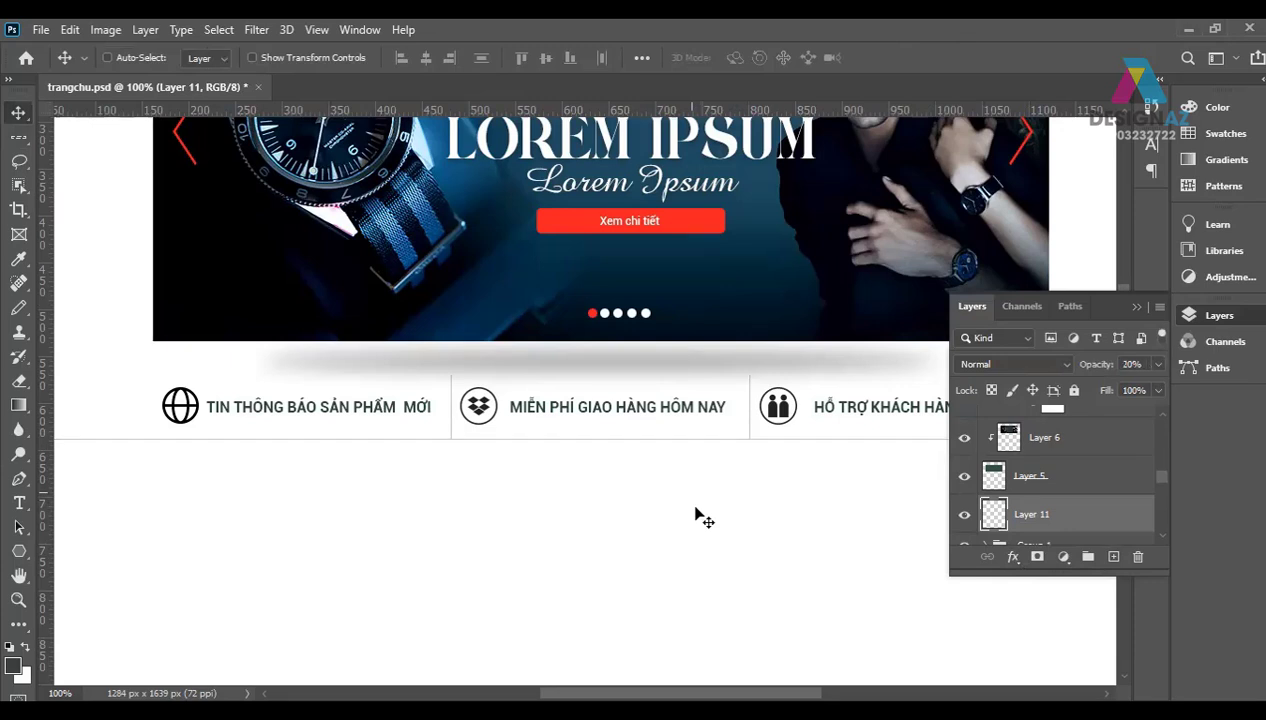
click(1136, 306)
Step: Trim the line to the banner's width and nudge it down slightly
drag(707, 435, 729, 414)
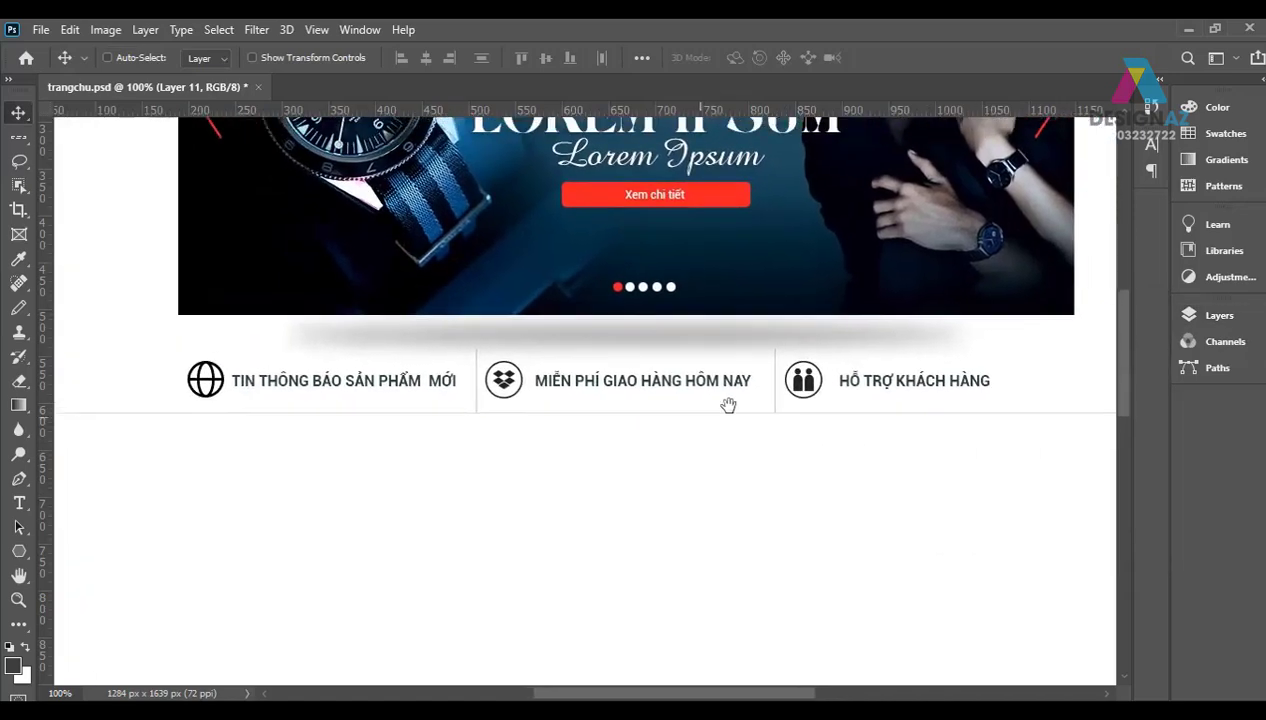
key(m)
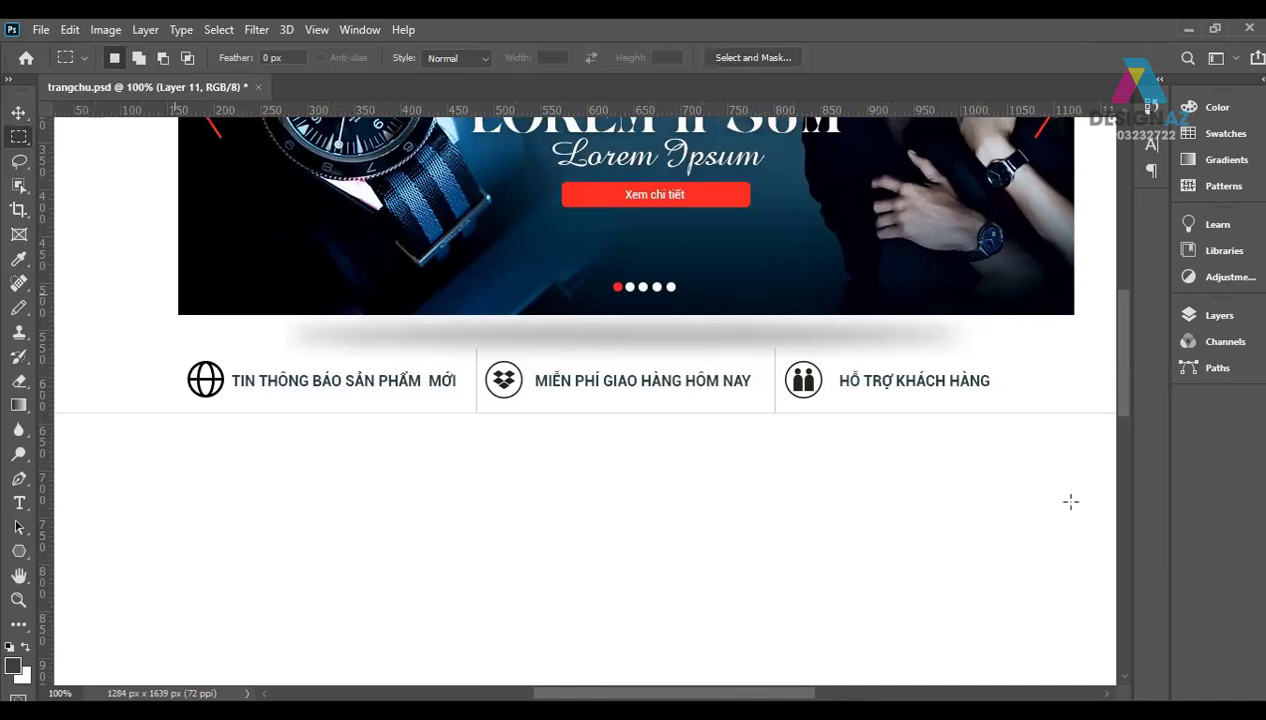
drag(1075, 505, 1076, 506)
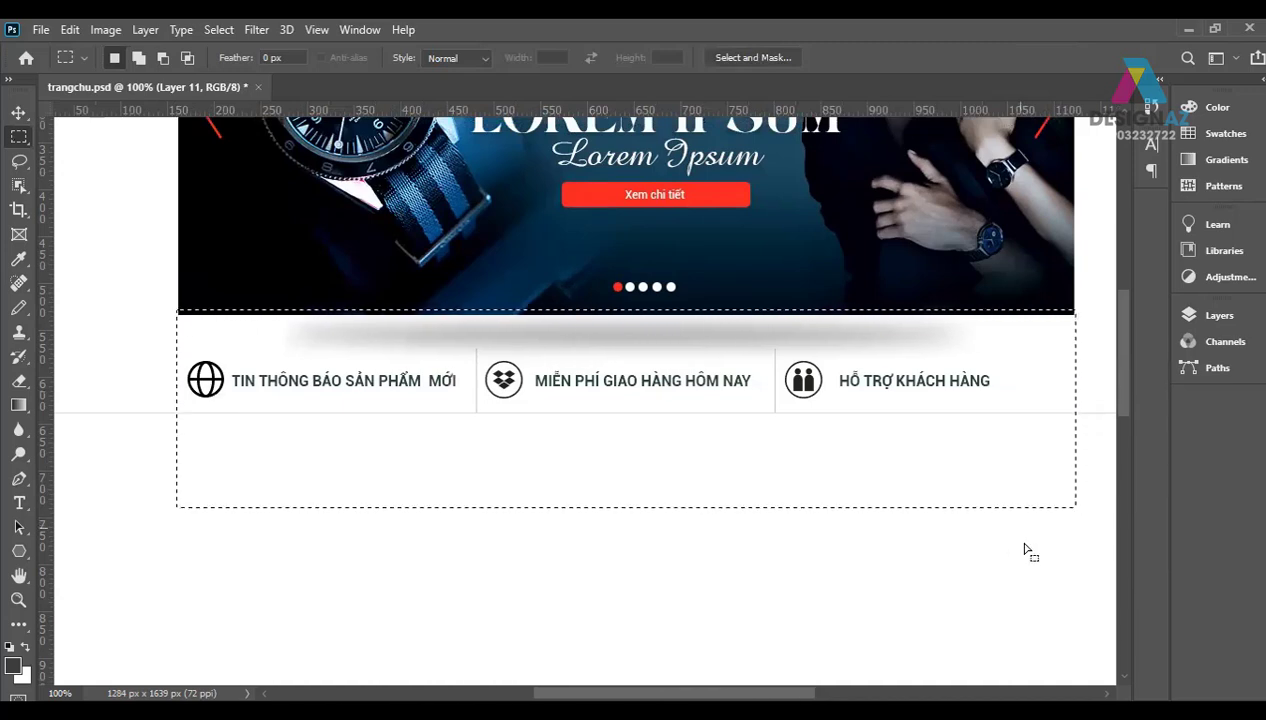
key(ctrl+d)
key(v)
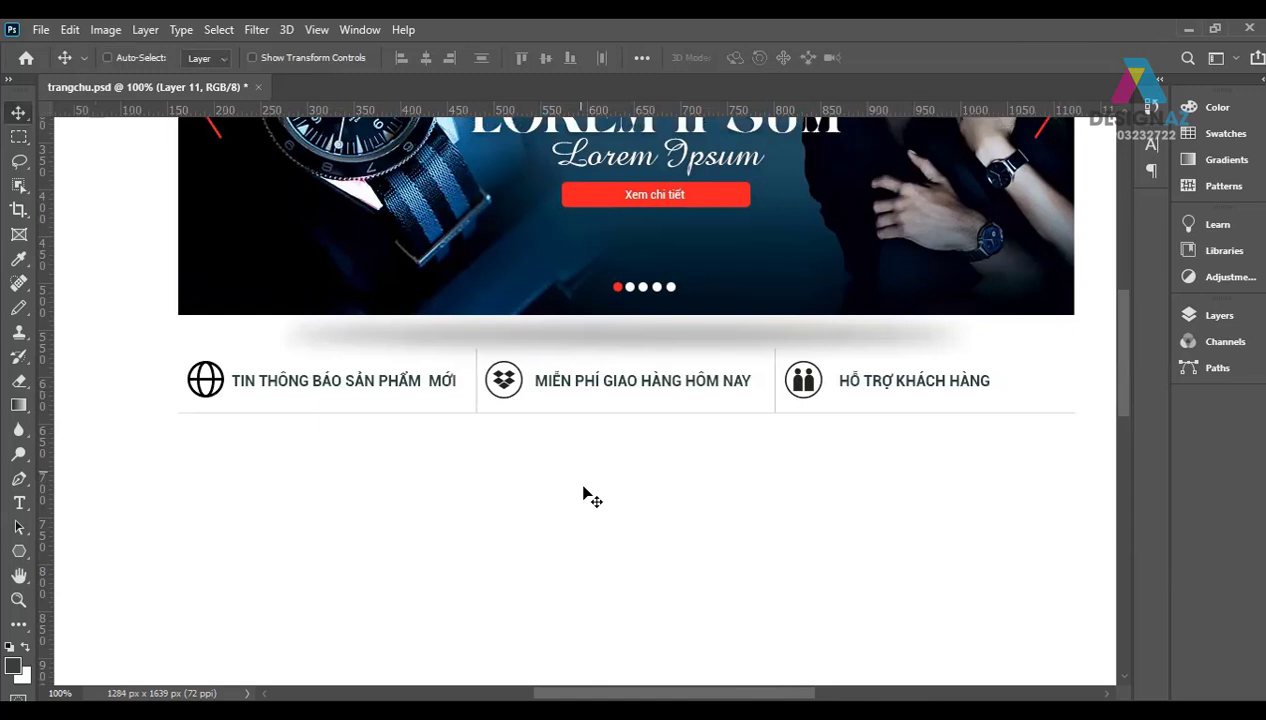
key(Down)
key(Down)
key(Down)
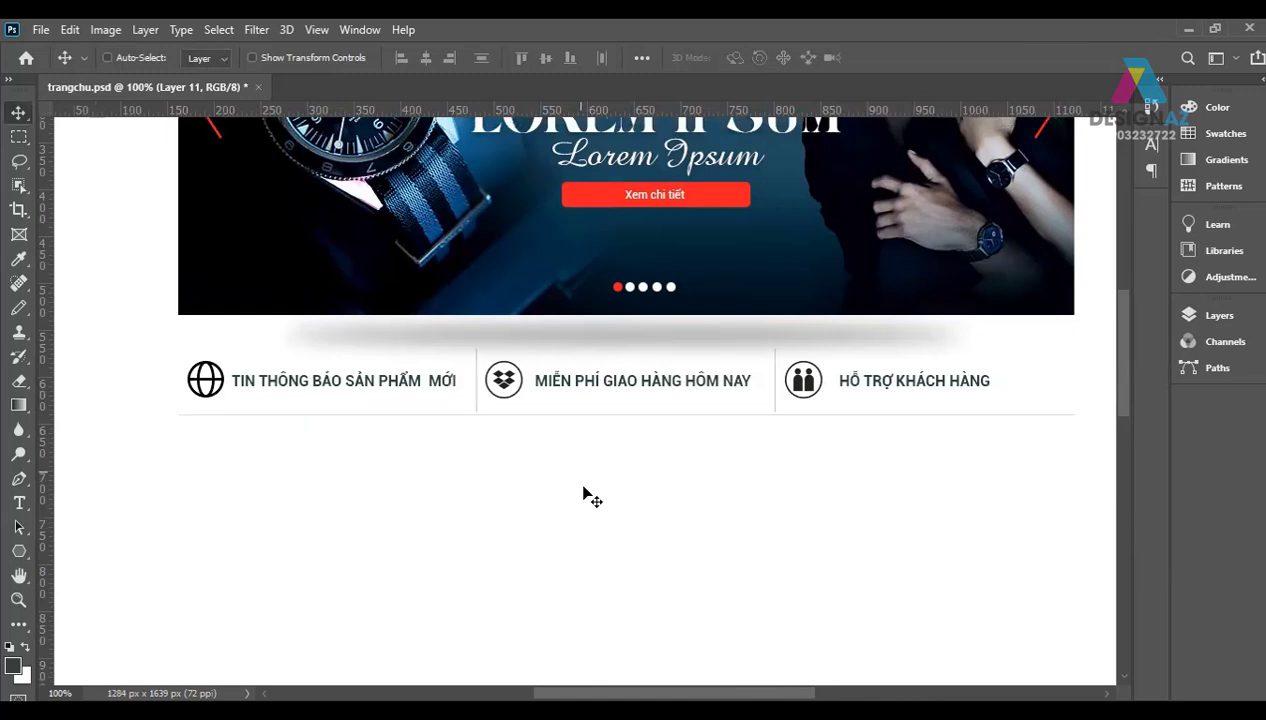
Step: Nudge the divider line up one pixel, then zoom out and pan to check it
key(ctrl+minus)
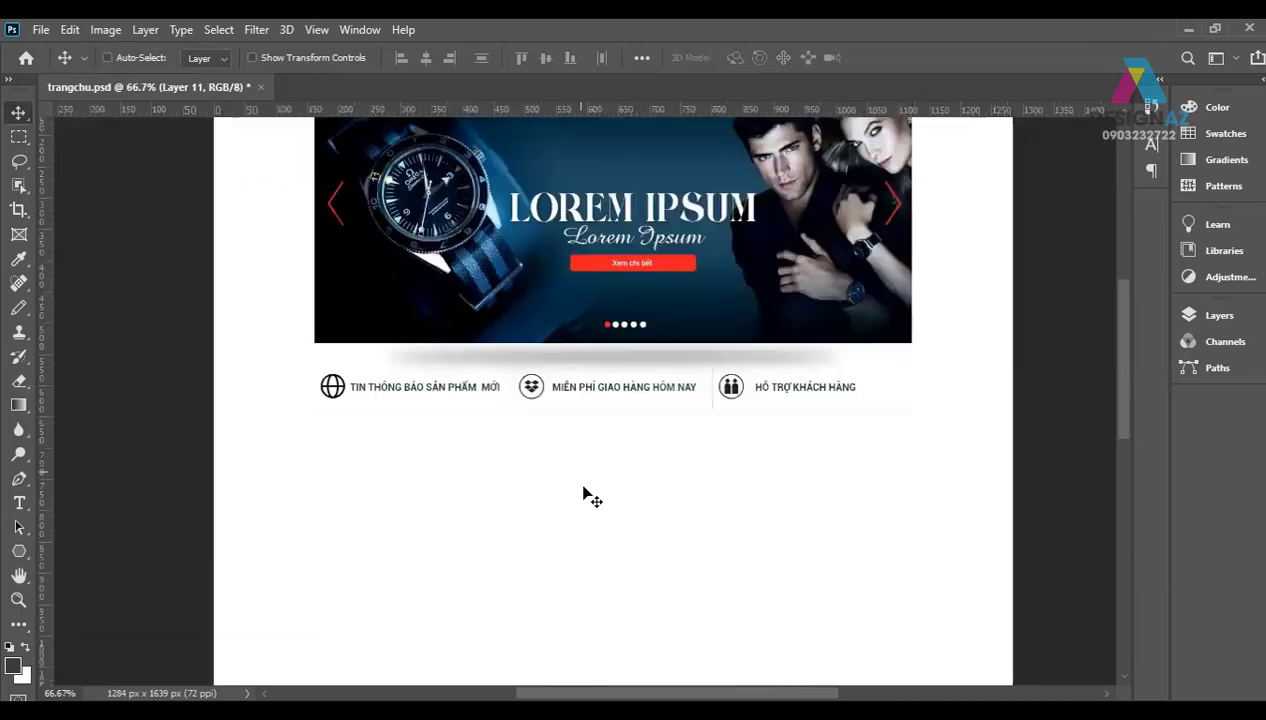
key(Up)
scroll(585, 490, down, 1)
scroll(585, 490, right, 1)
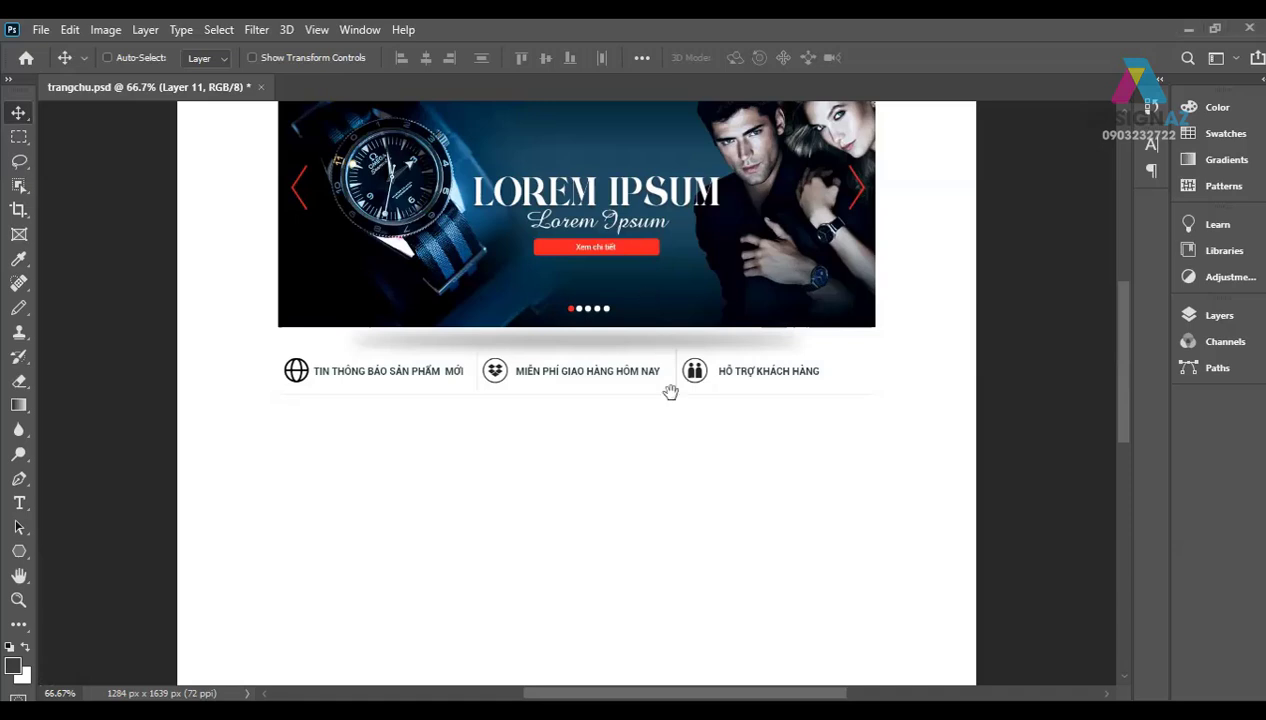
drag(669, 390, 670, 366)
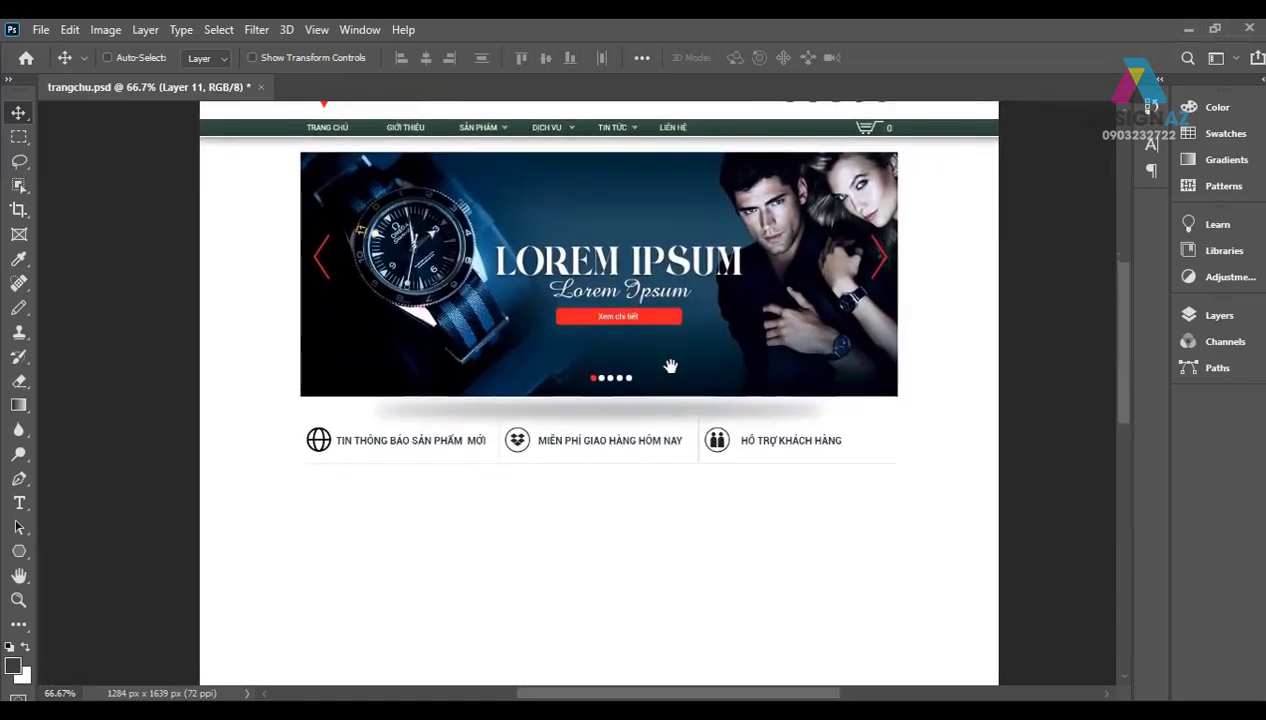
ctrl+click(442, 447)
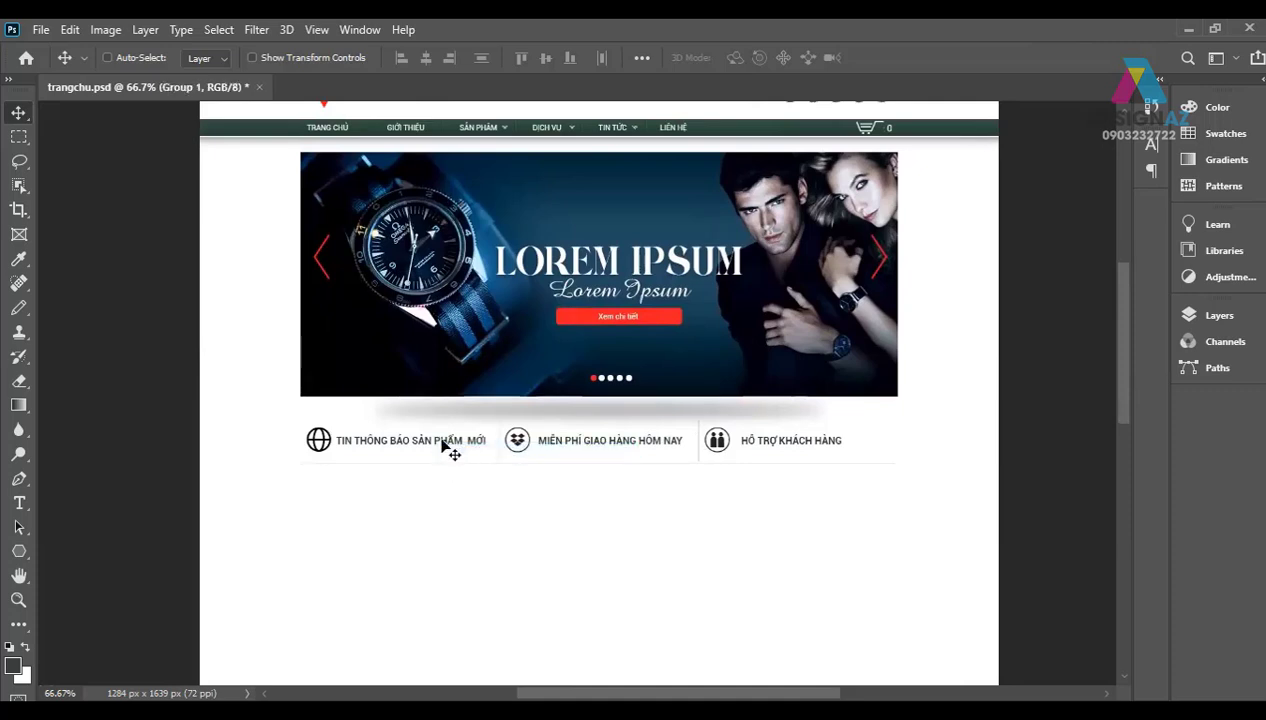
Step: Duplicate a feature heading below the row and retype it as SẢN PHẨM TIÊ BIỂU
right_click(442, 447)
click(452, 466)
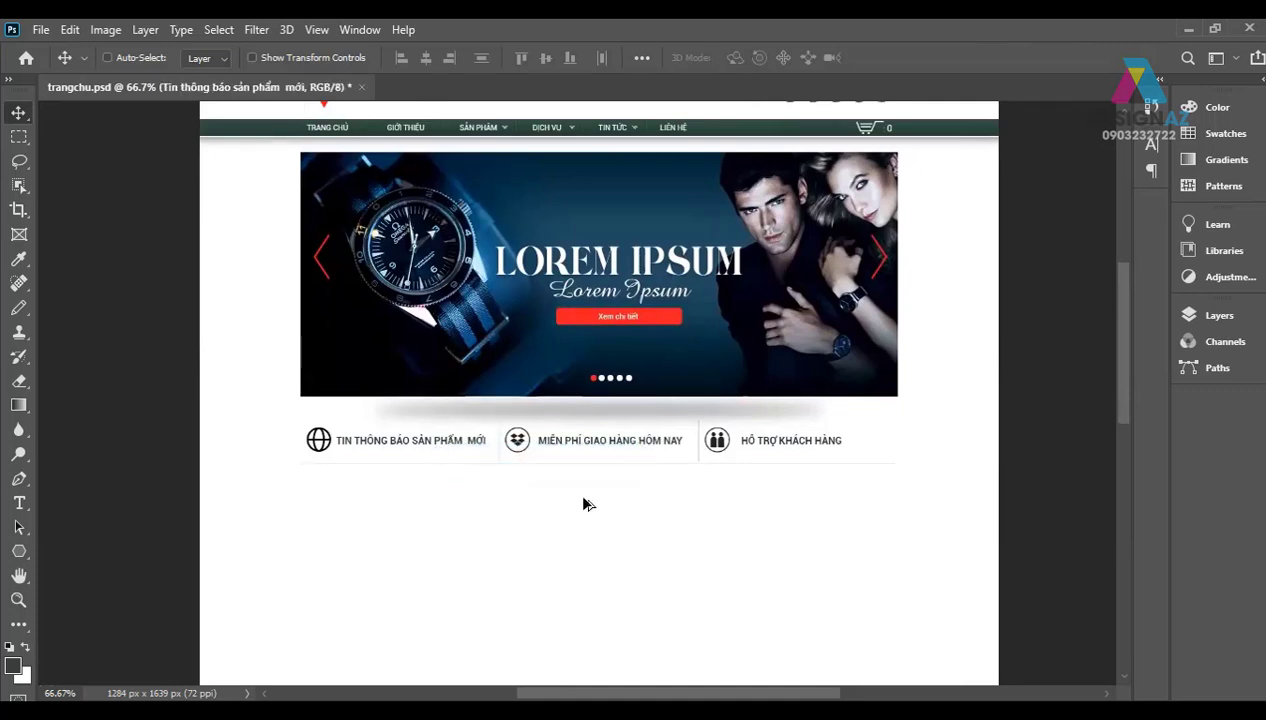
drag(586, 503, 624, 545)
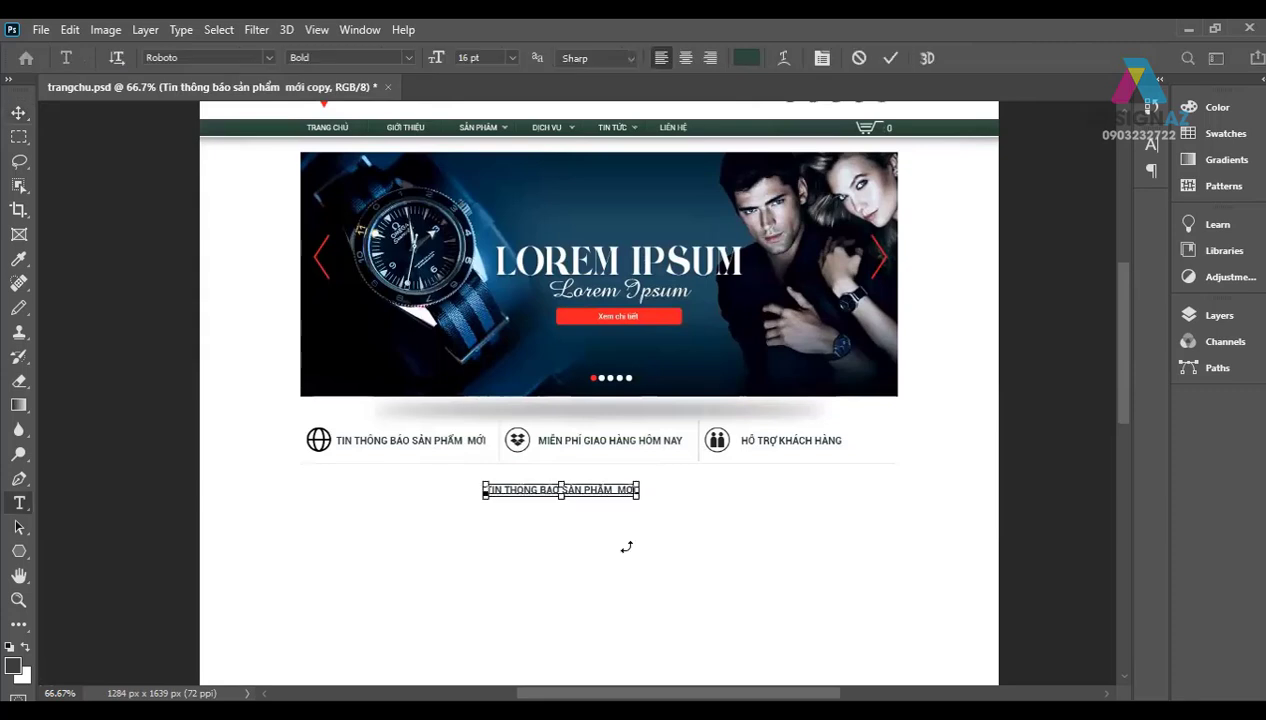
key(ctrl+a)
key(BackSpace)
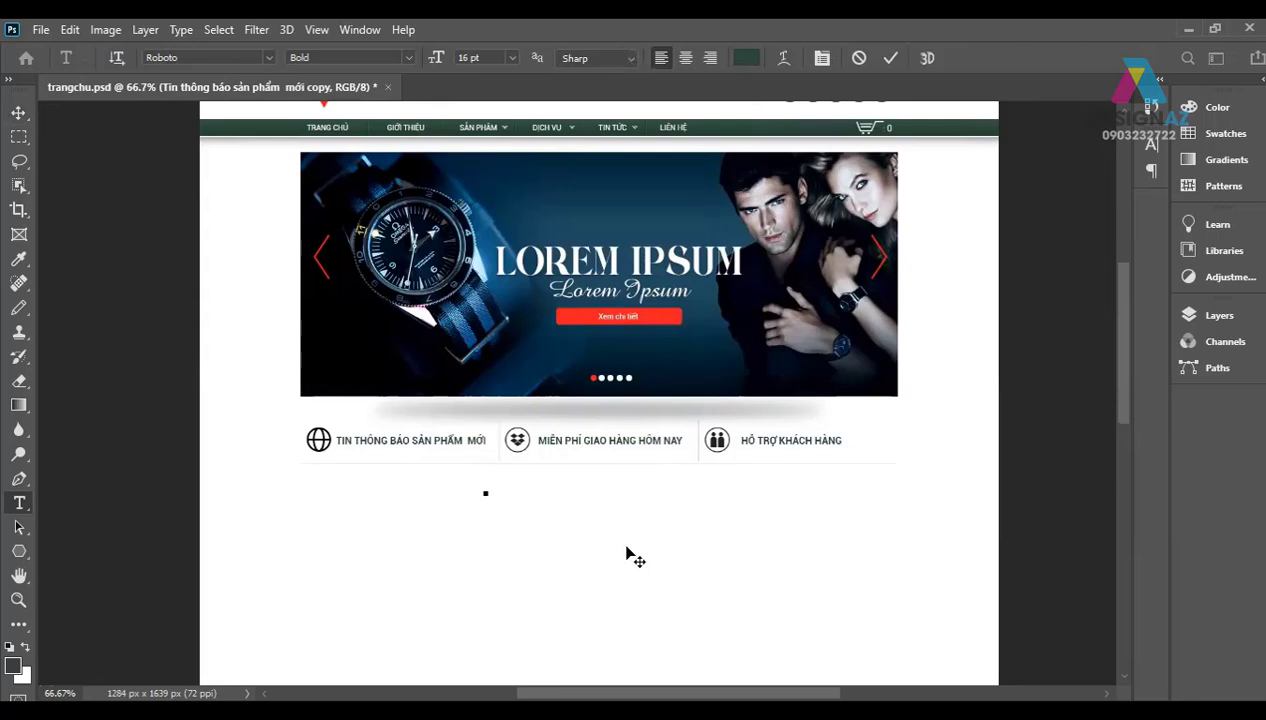
text(SẢN)
text(M)
key(BackSpace)
text(M)
key(BackSpace)
text(N PHAM)
text(TIÊ)
text( BI)
text(ÊU)
click(627, 556)
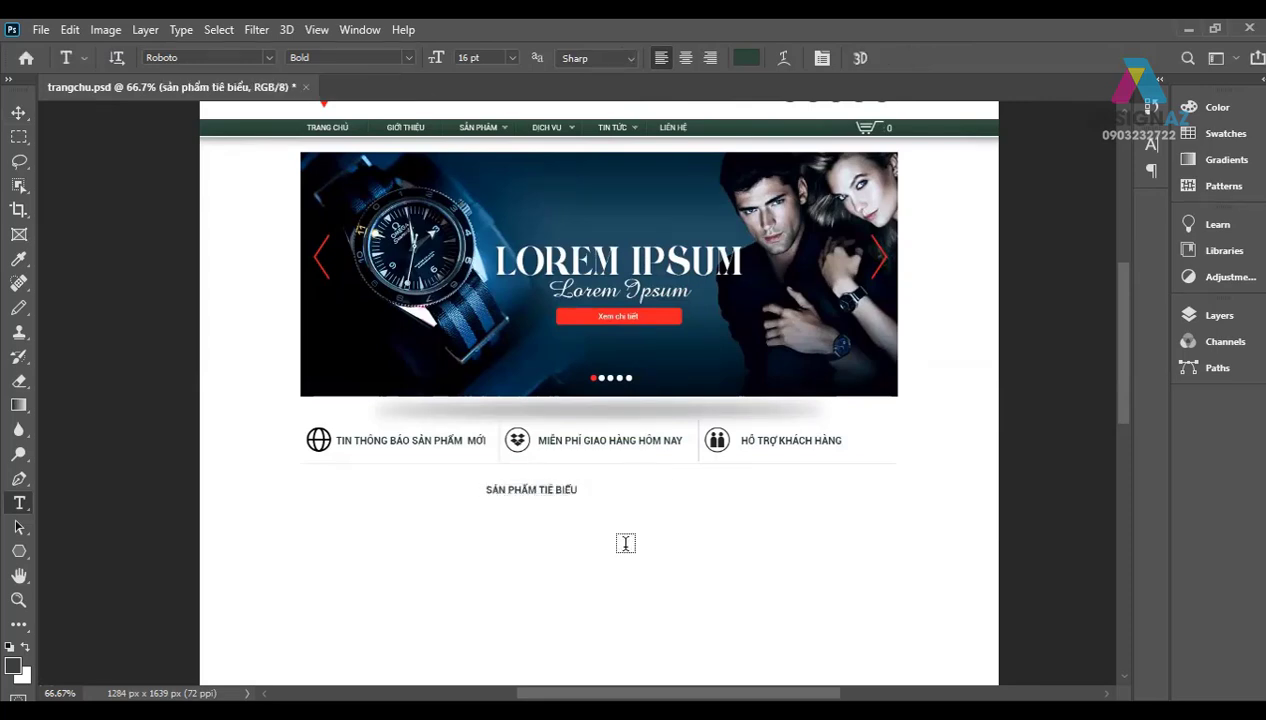
Step: Move the new heading to align with the banner's left edge
key(v)
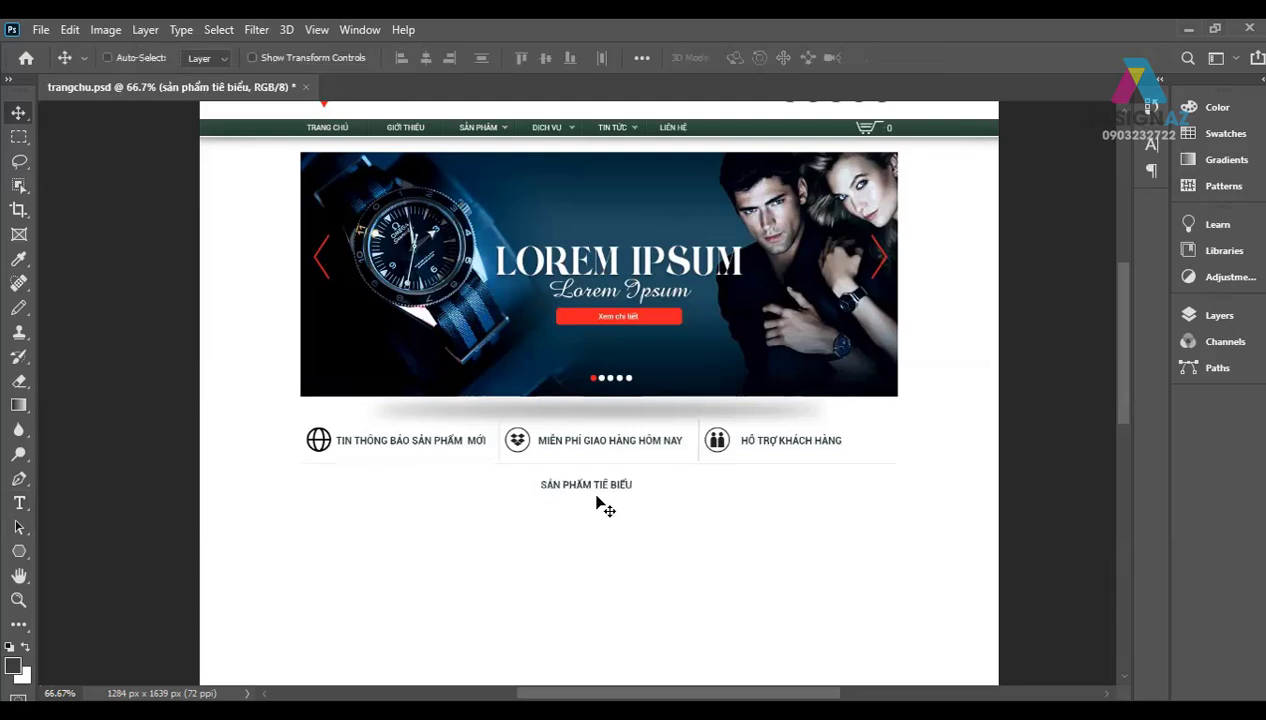
drag(549, 489, 598, 490)
drag(358, 490, 360, 492)
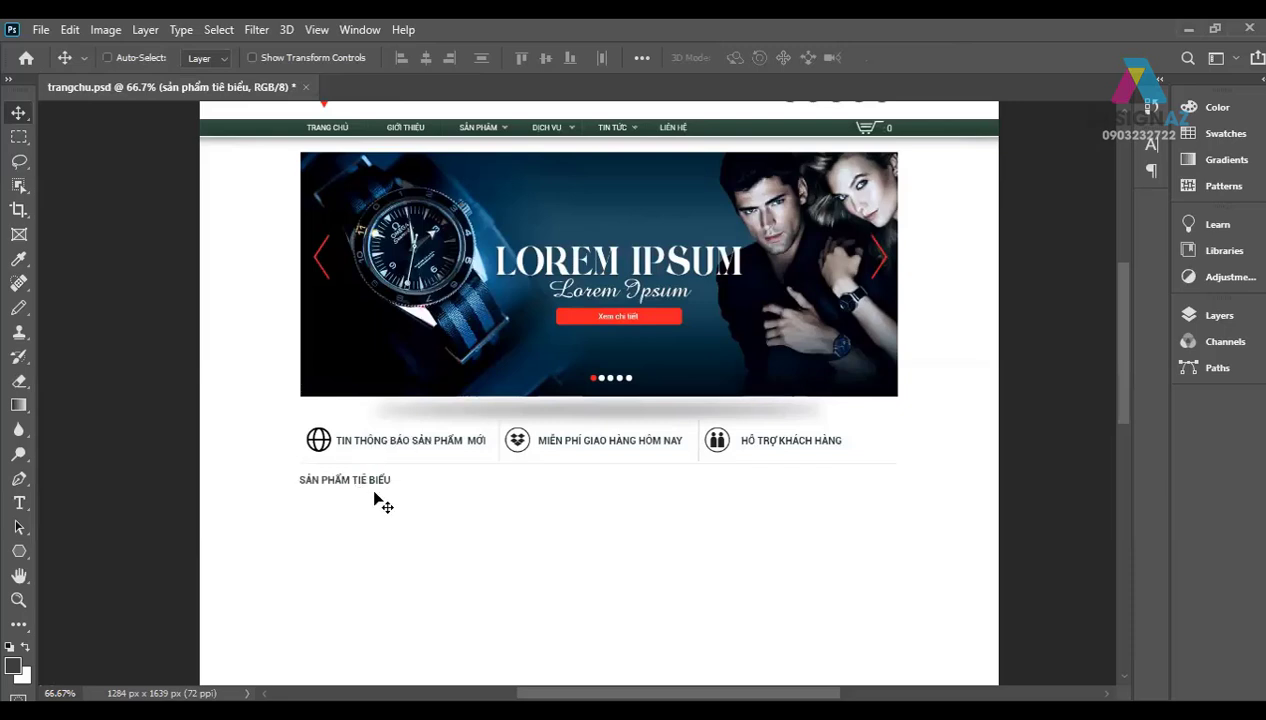
drag(427, 505, 441, 530)
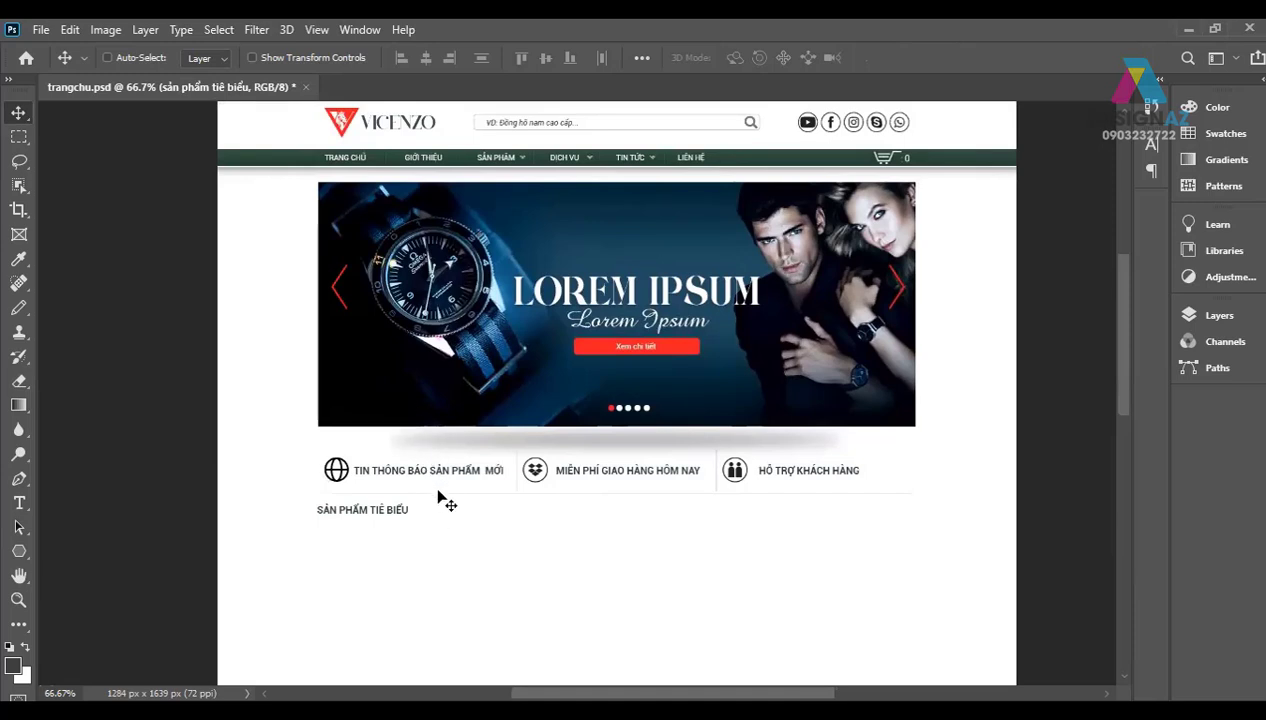
Step: Place a fixed-size 960×27 px selection below the features, aligned with the content's left edge
click(19, 136)
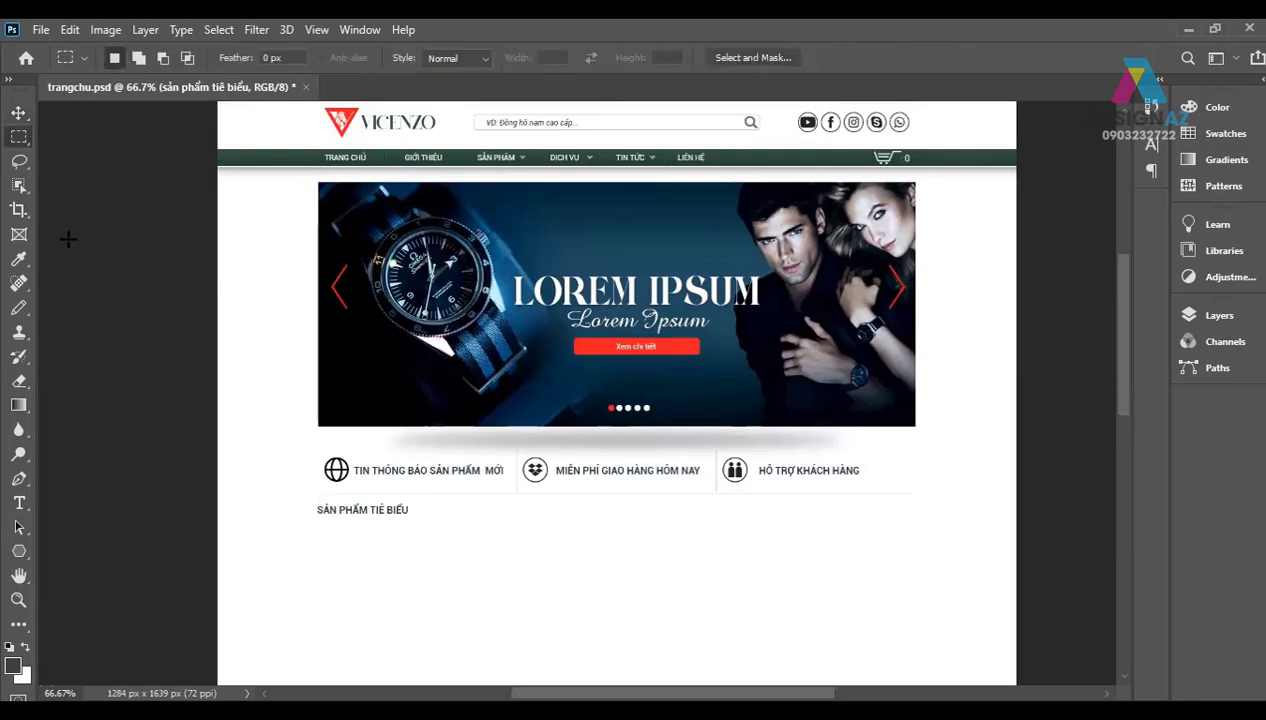
click(480, 60)
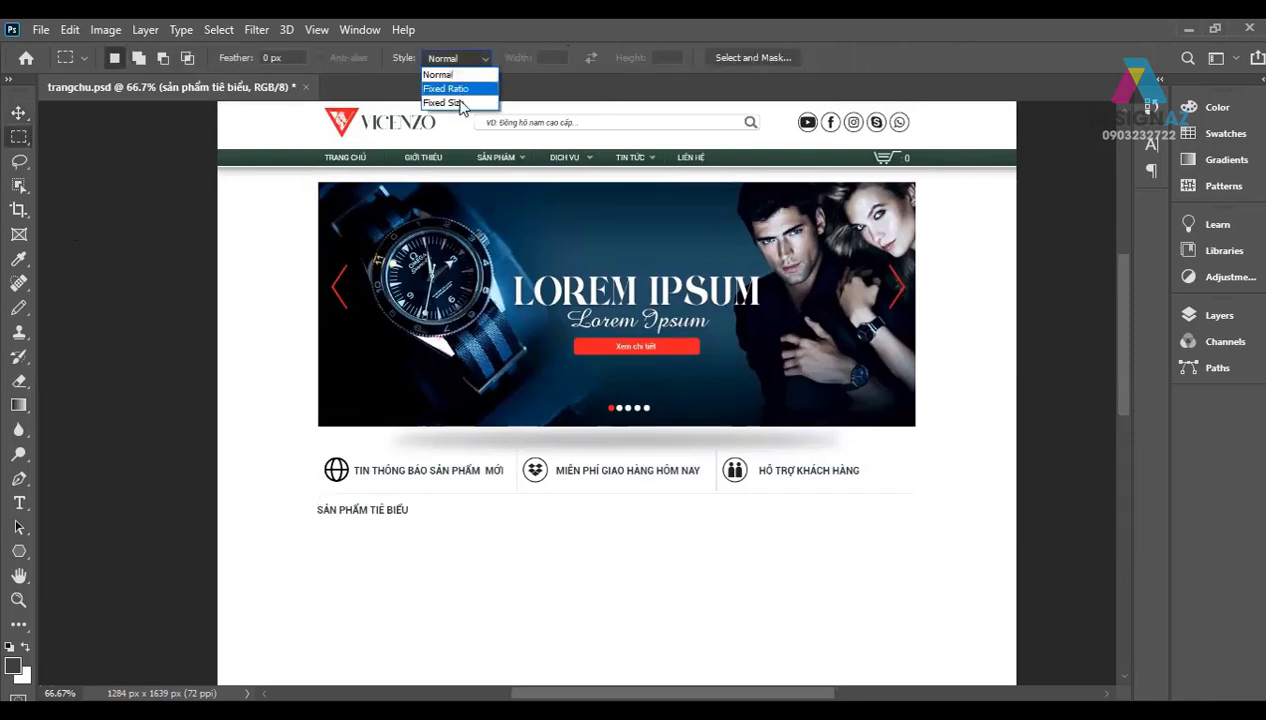
click(456, 102)
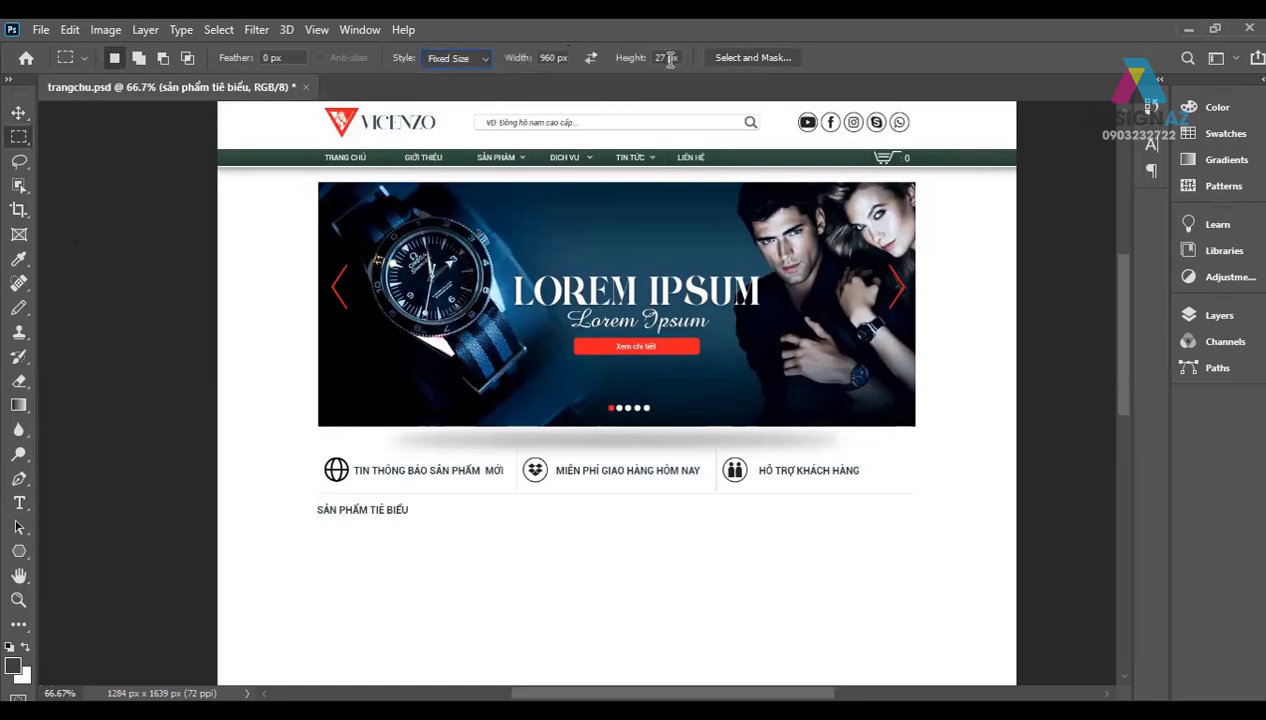
click(420, 504)
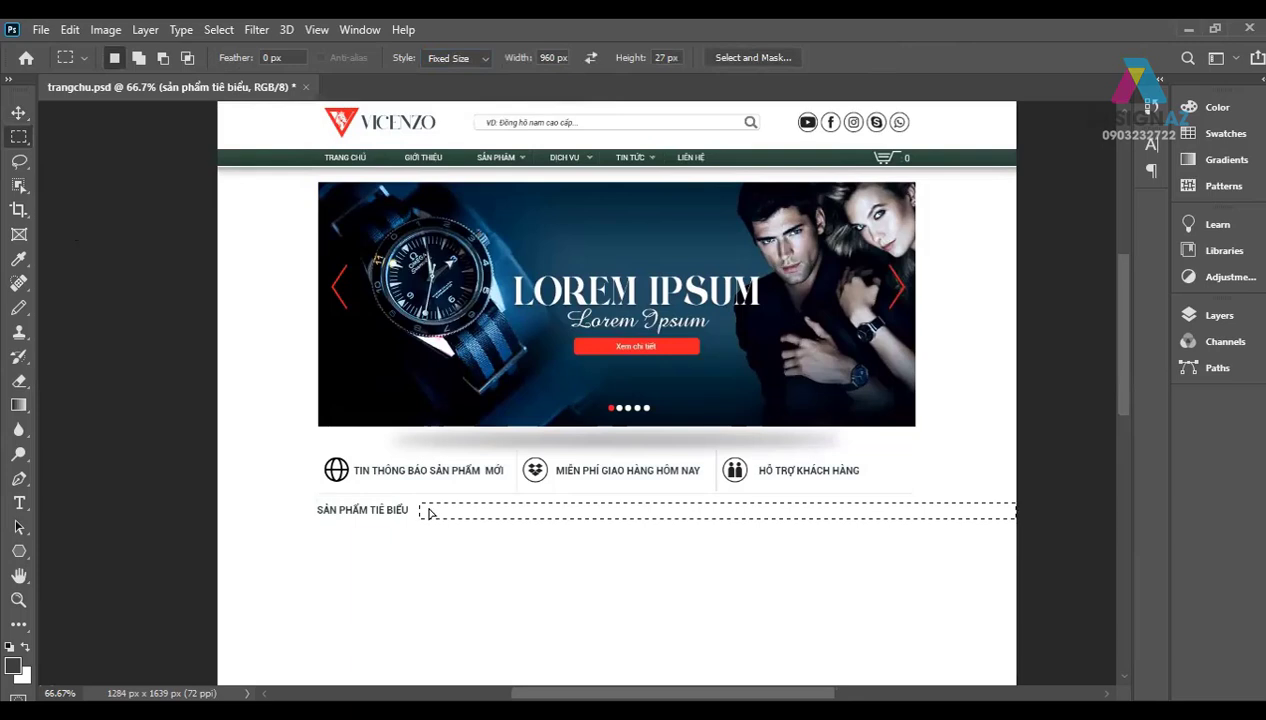
drag(428, 513, 327, 503)
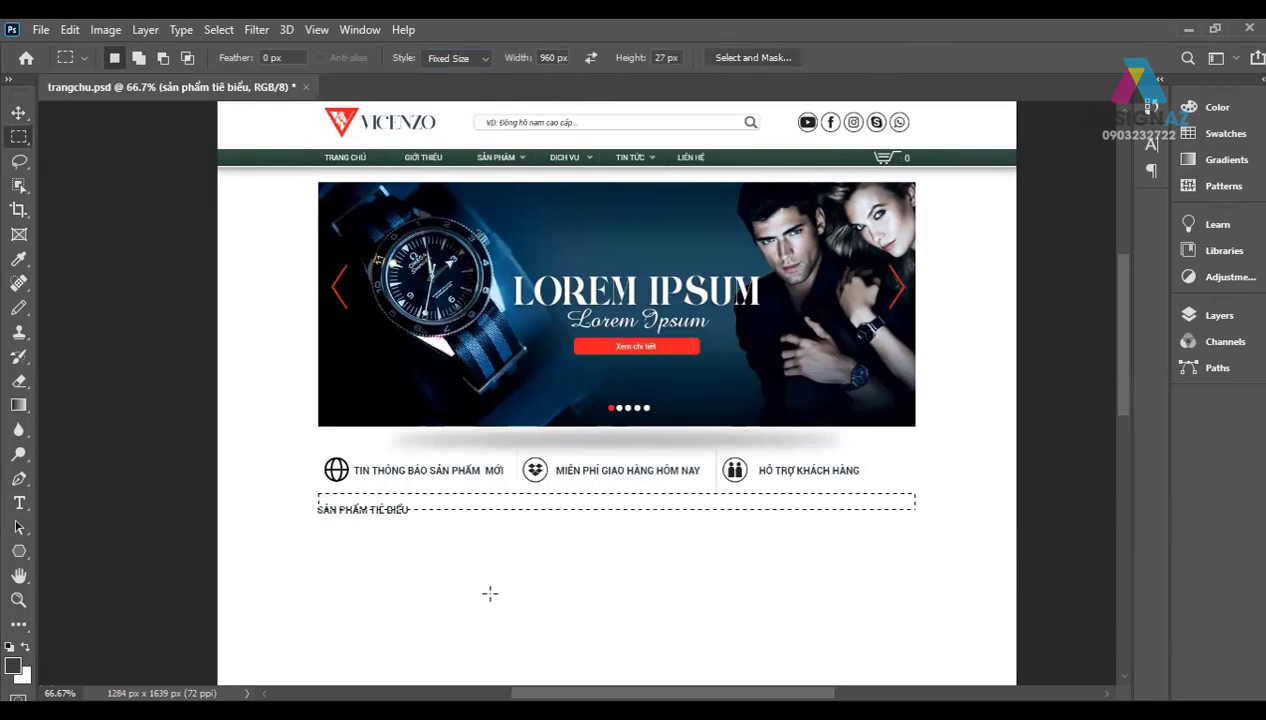
Step: Fill the selection with the VICENZO logo red on a new layer
key(ctrl+shift+alt+n)
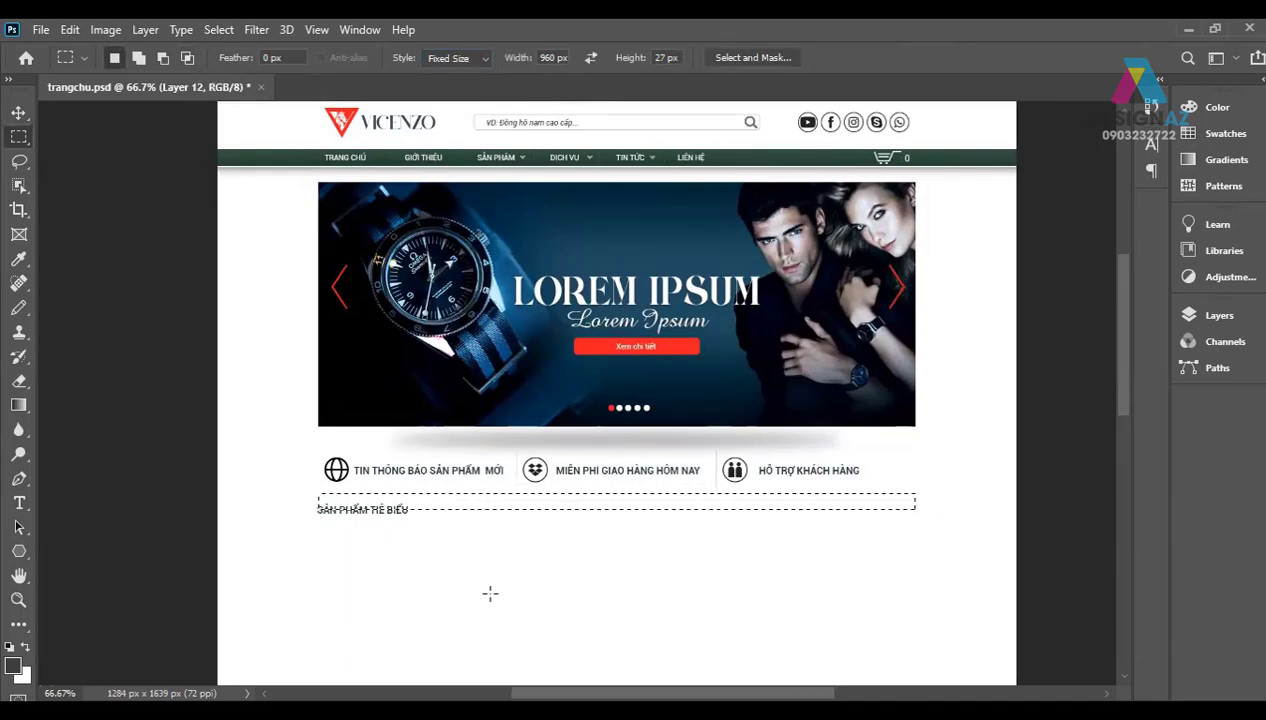
key(i)
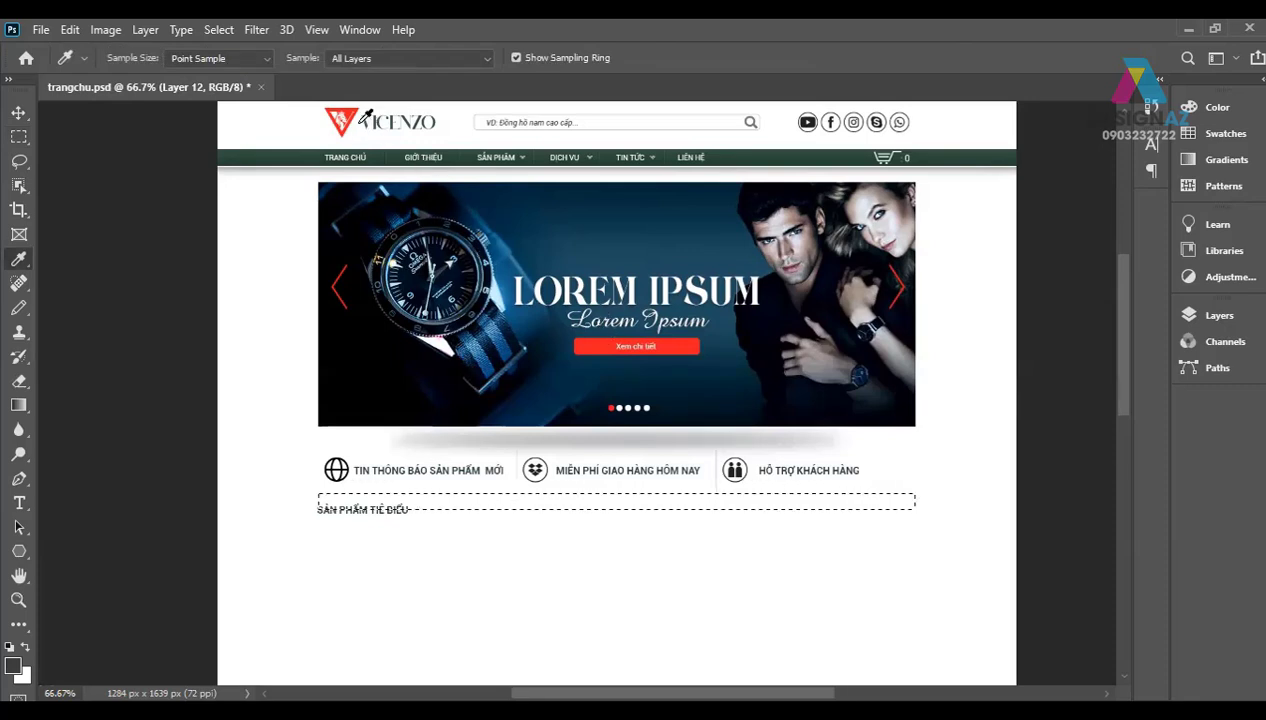
click(342, 117)
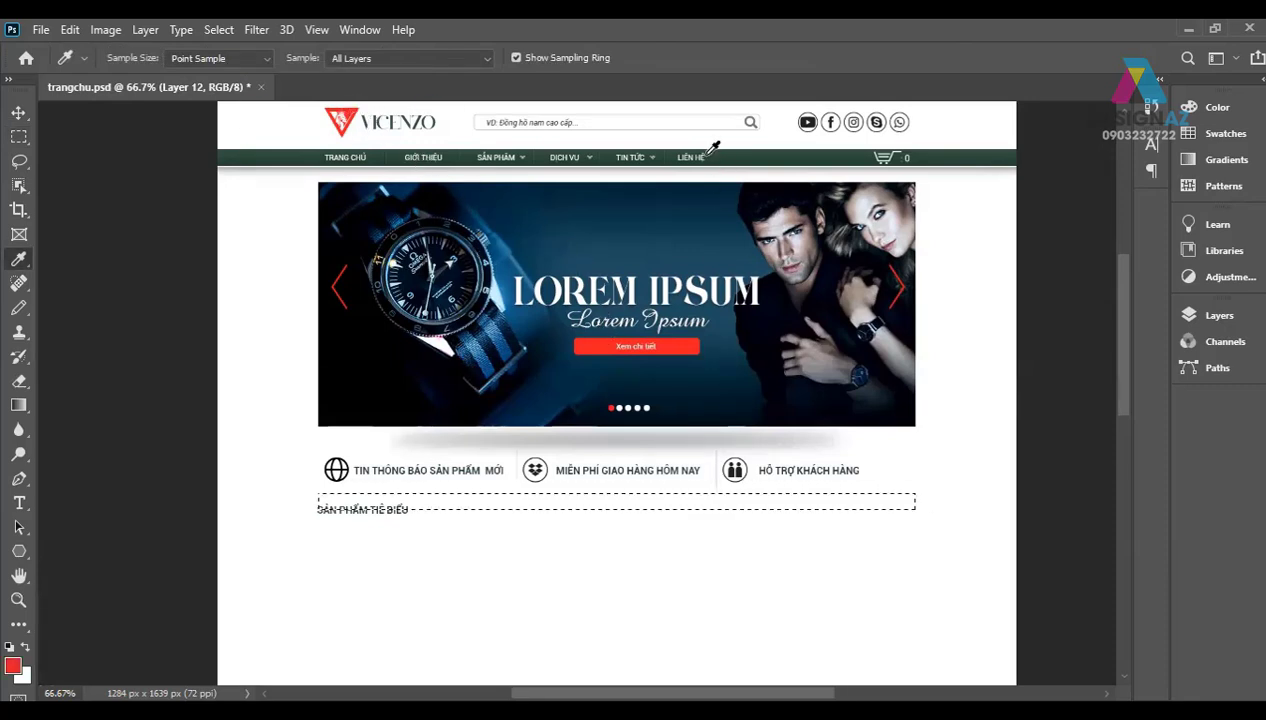
key(alt+BackSpace)
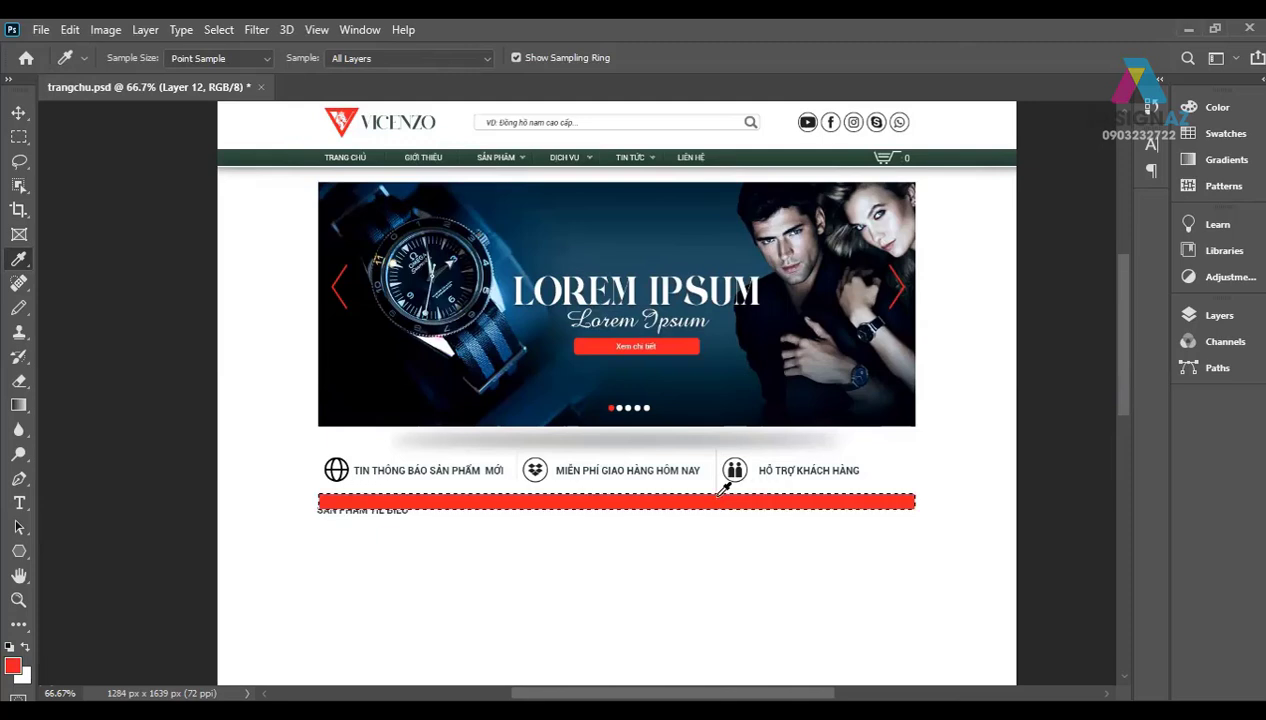
key(ctrl+d)
key(v)
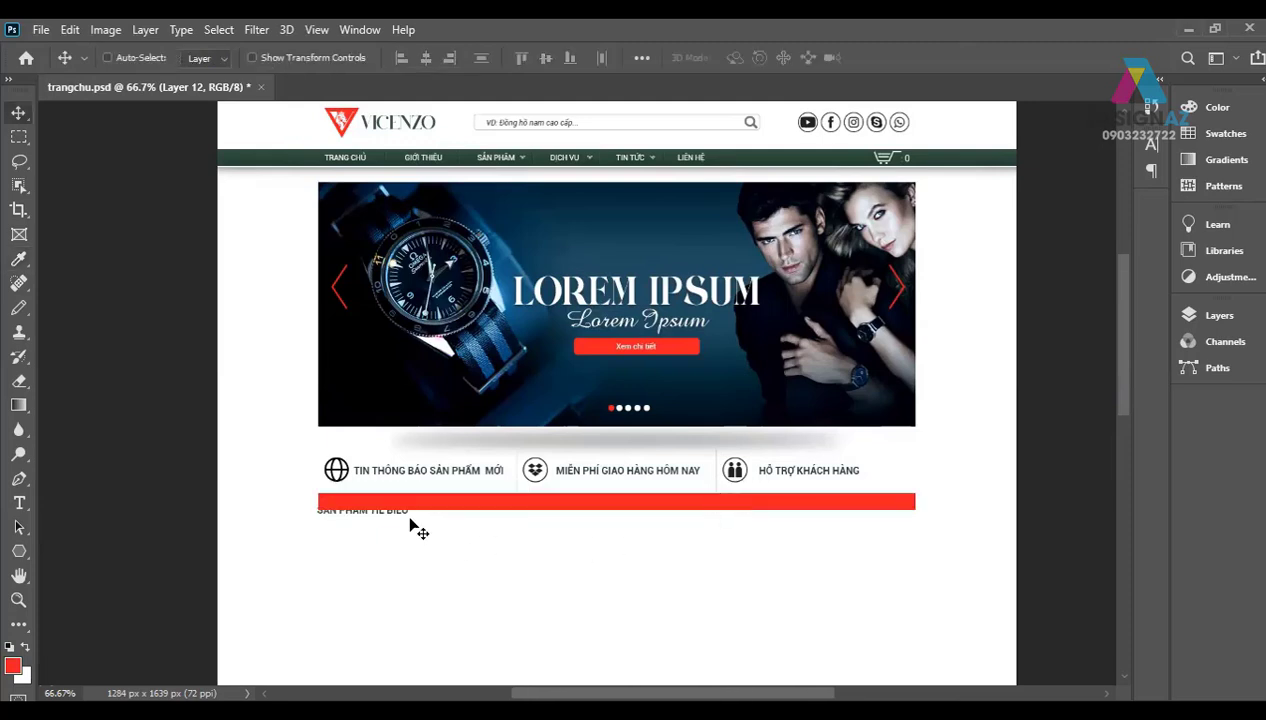
right_click(410, 521)
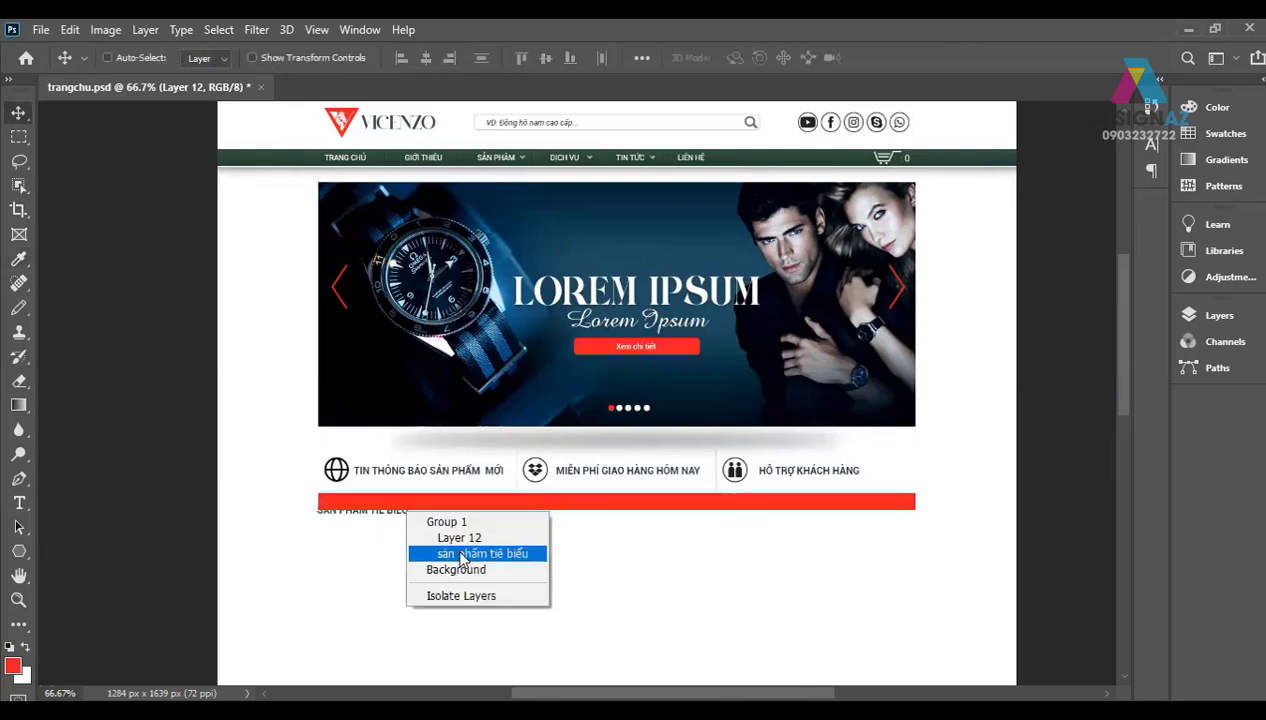
Step: Move the SẢN PHẨM TIÊ BIỂU heading layer onto the red bar and nudge it into place
click(462, 555)
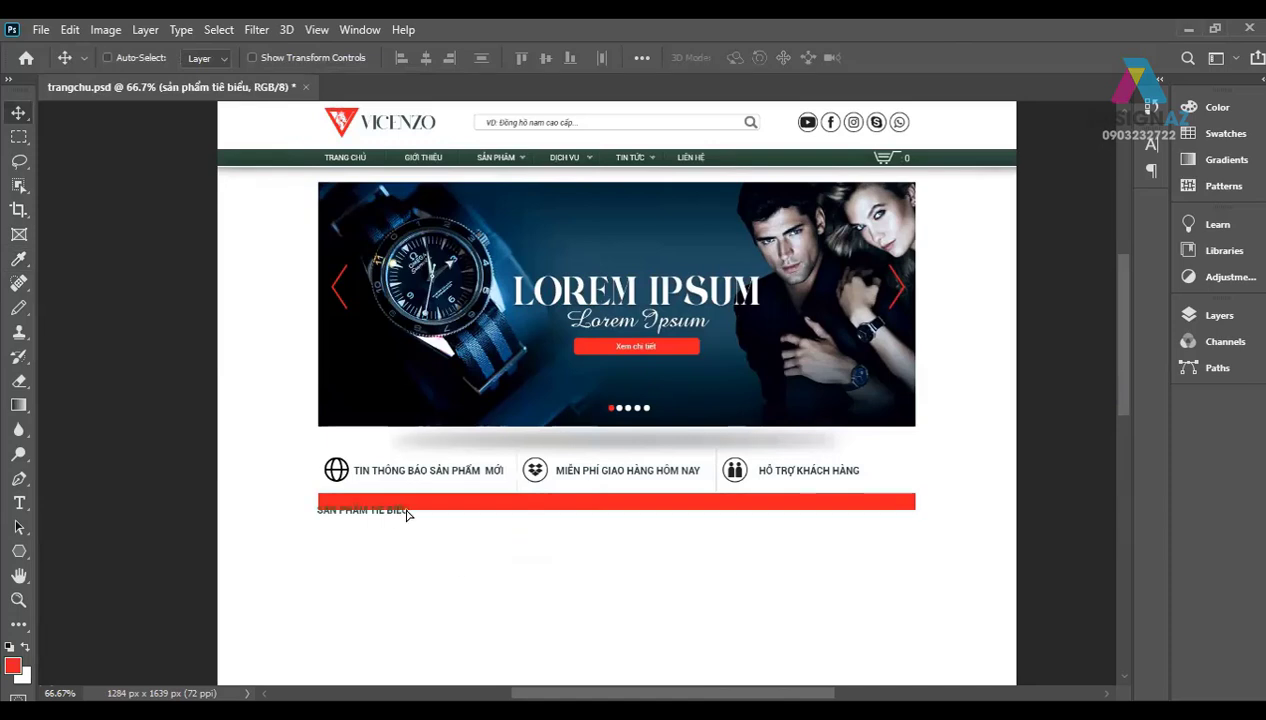
mouse_move(366, 522)
mouse_down()
mouse_move(387, 514)
mouse_move(378, 503)
mouse_up()
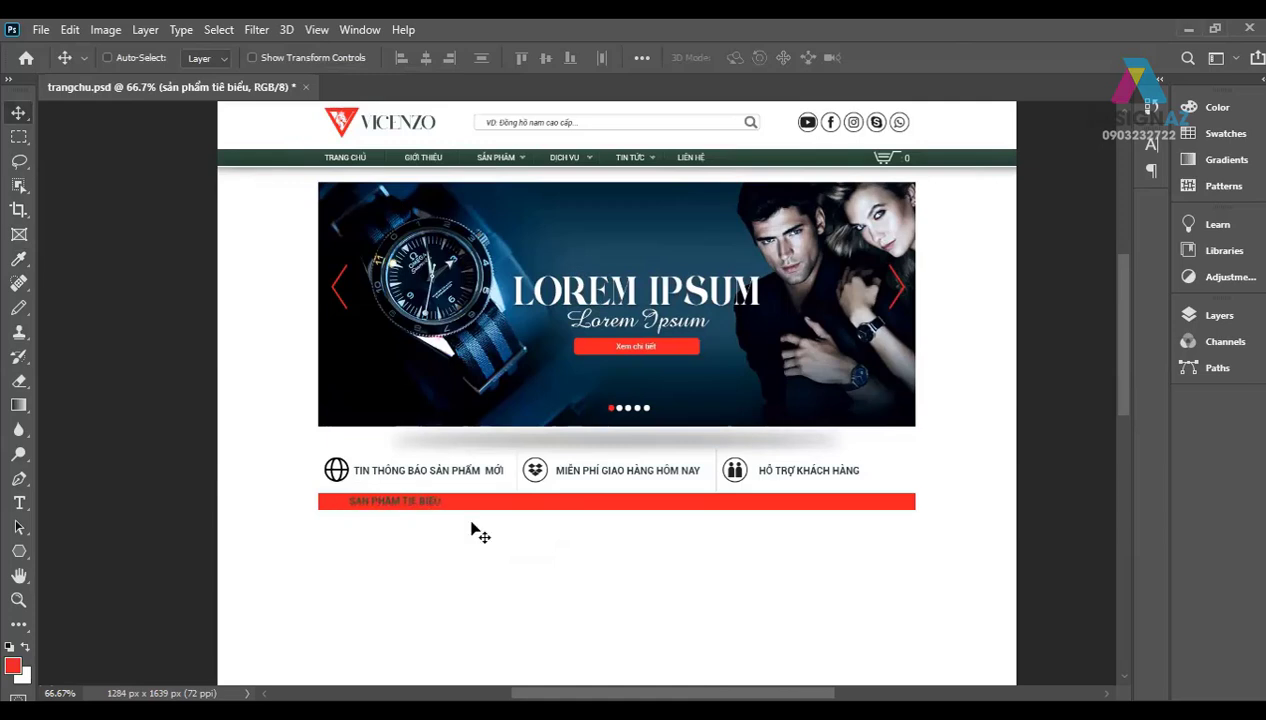
key(Right)
key(Right)
key(Right)
key(shift+Left)
key(shift+Left)
Step: Set the heading text colour to white (#ffffff)
key(t)
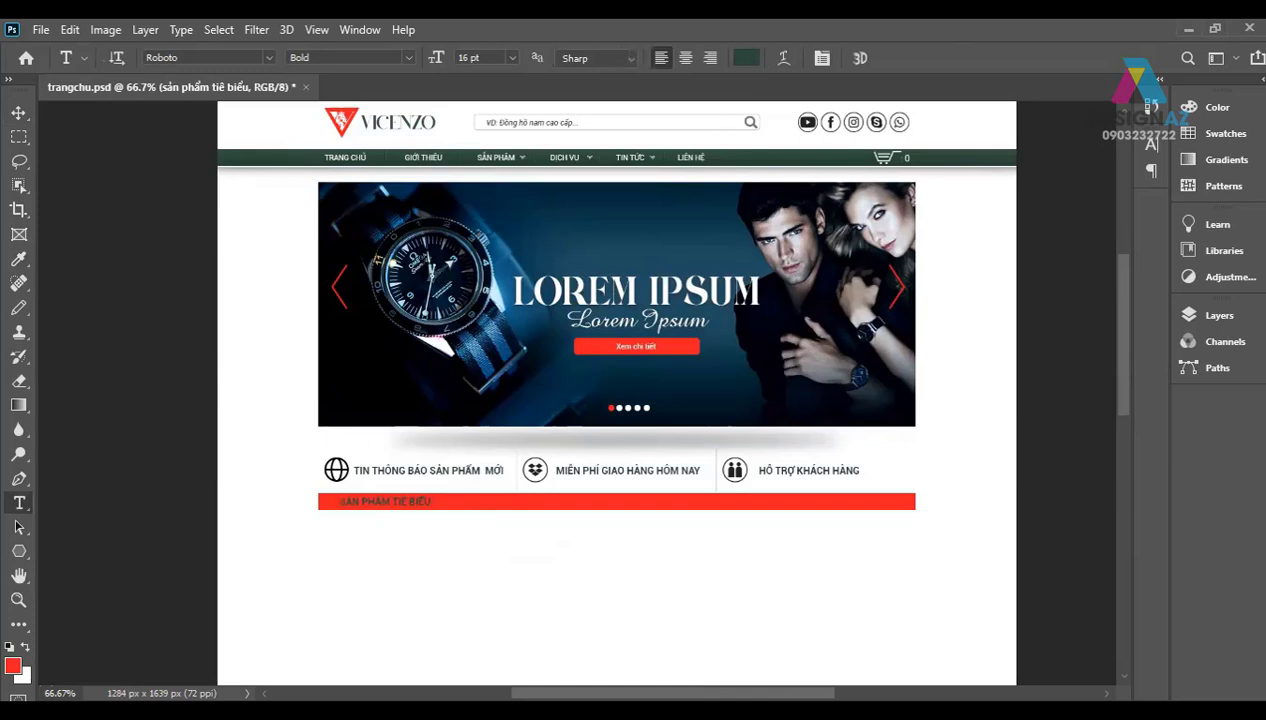
click(745, 57)
click(812, 140)
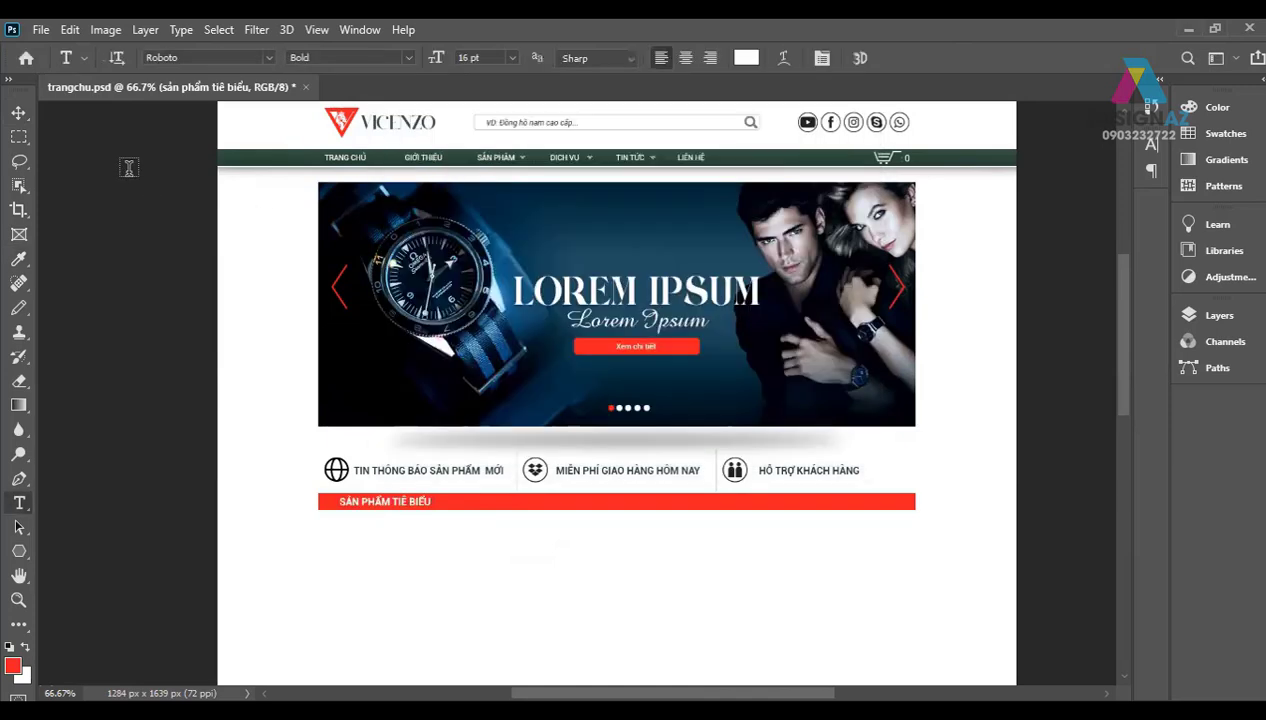
click(18, 112)
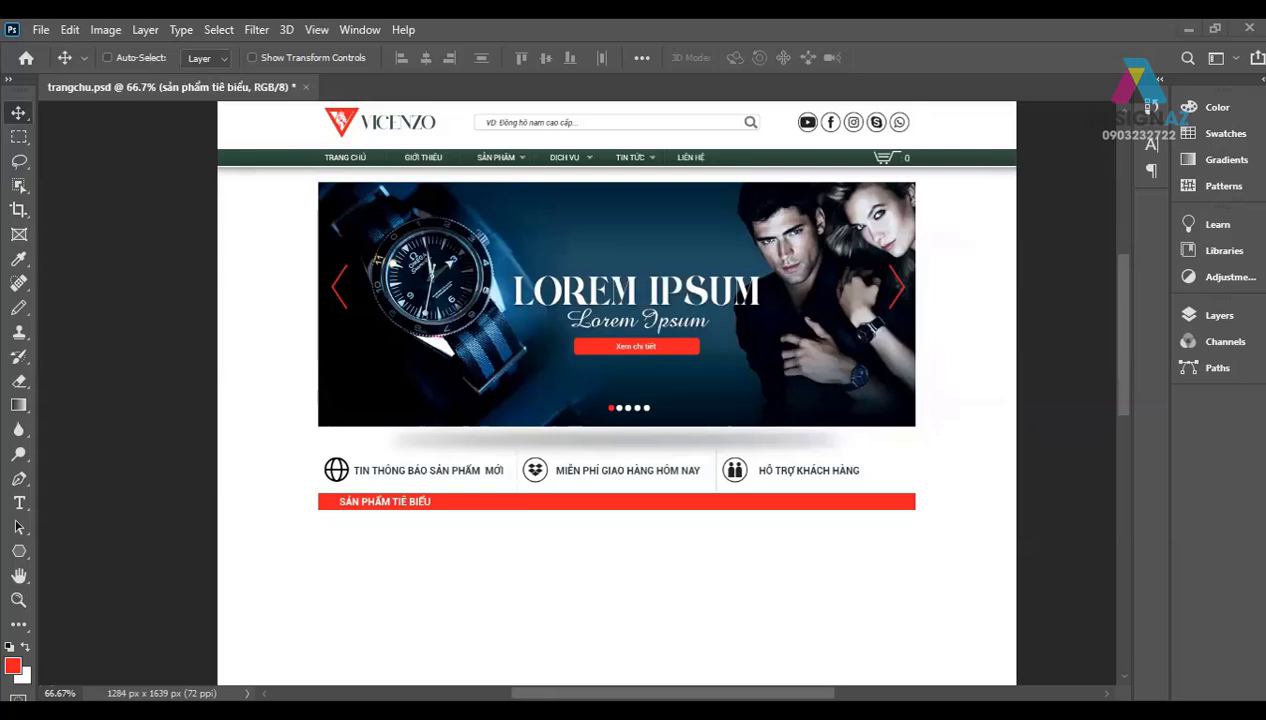
Step: Paste the copied triangle shape and zoom in on the bar's left part
key(ctrl+v)
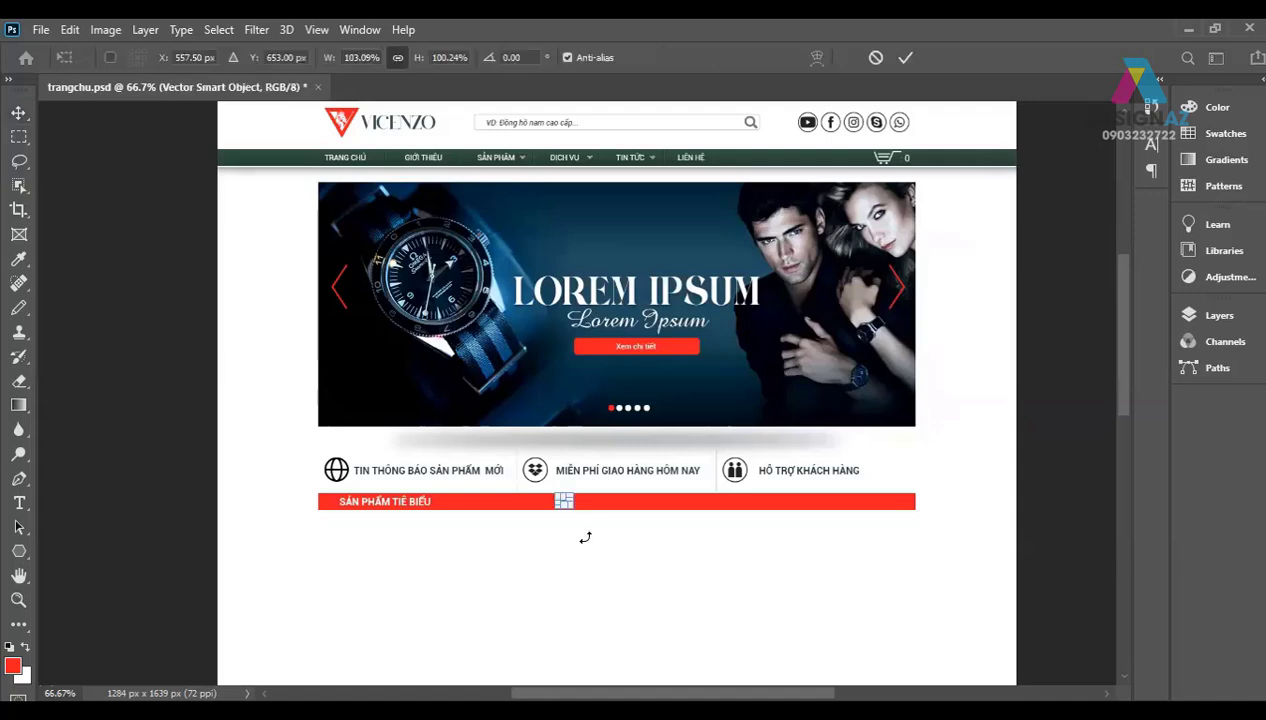
key(Return)
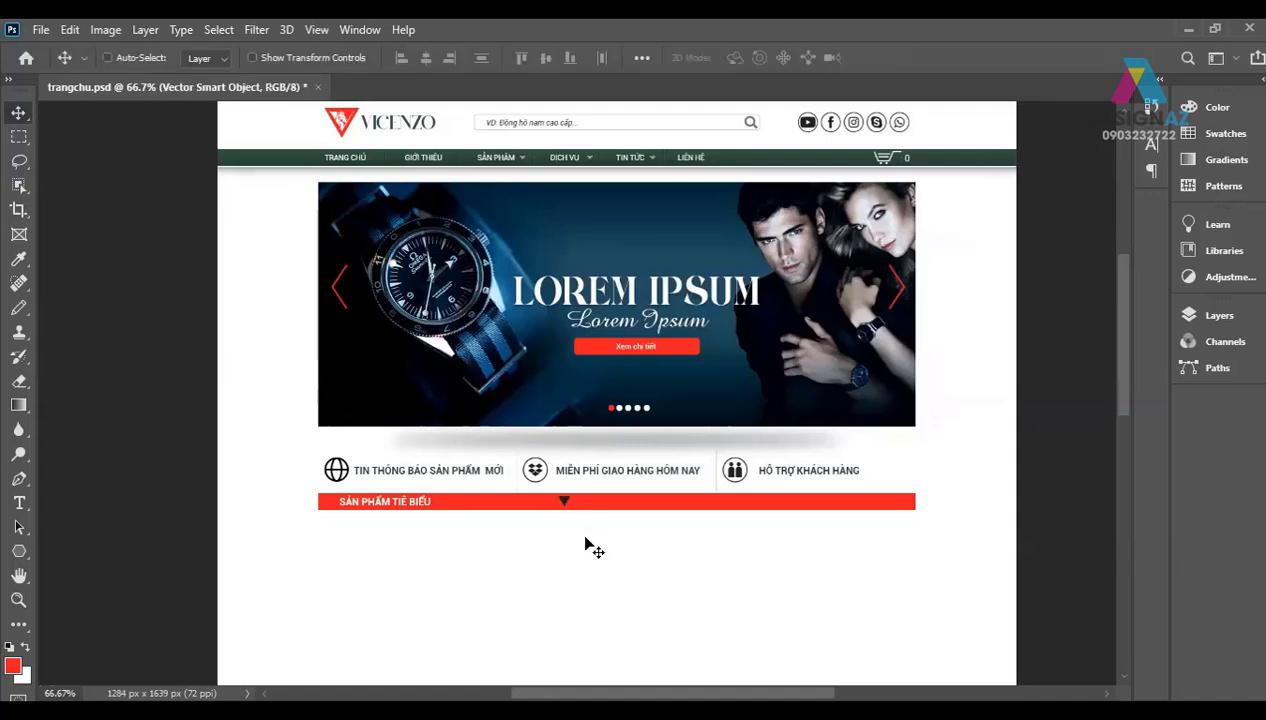
key(ctrl+plus)
key(ctrl+plus)
drag(574, 579, 917, 179)
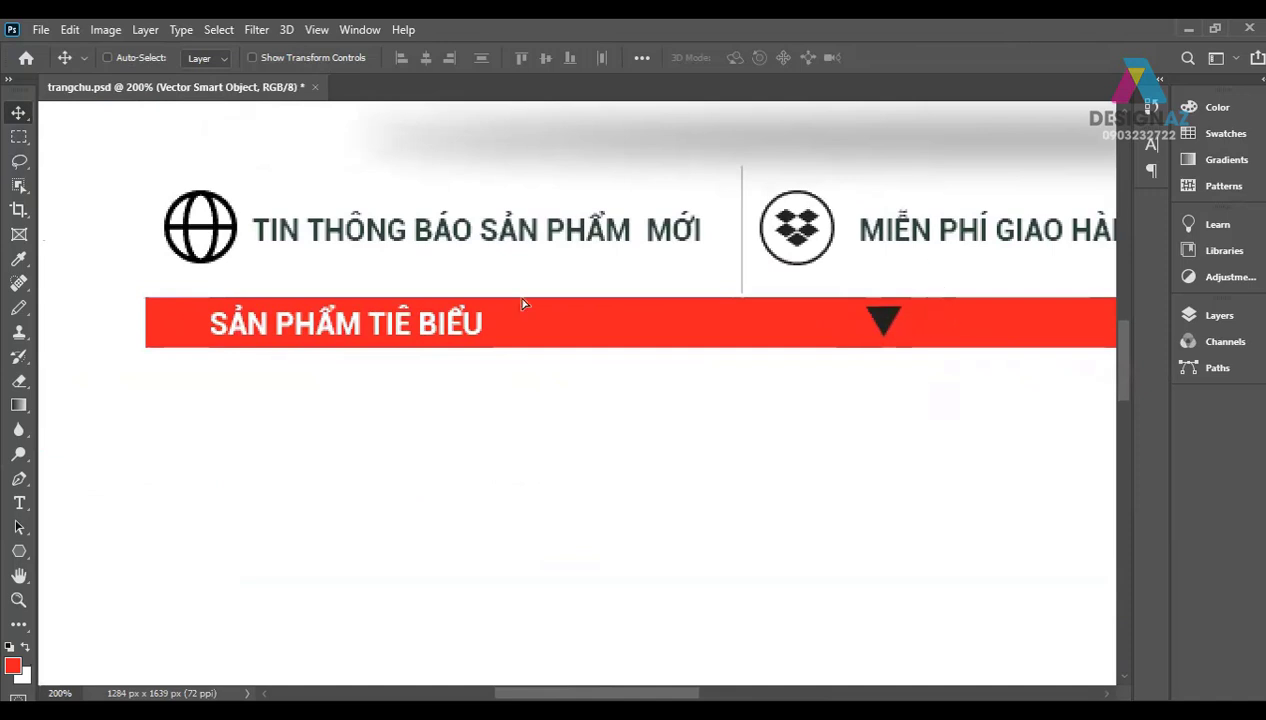
Step: Position the triangle just below the bar under the heading, undoing the extra move, then zoom out
drag(884, 337, 517, 330)
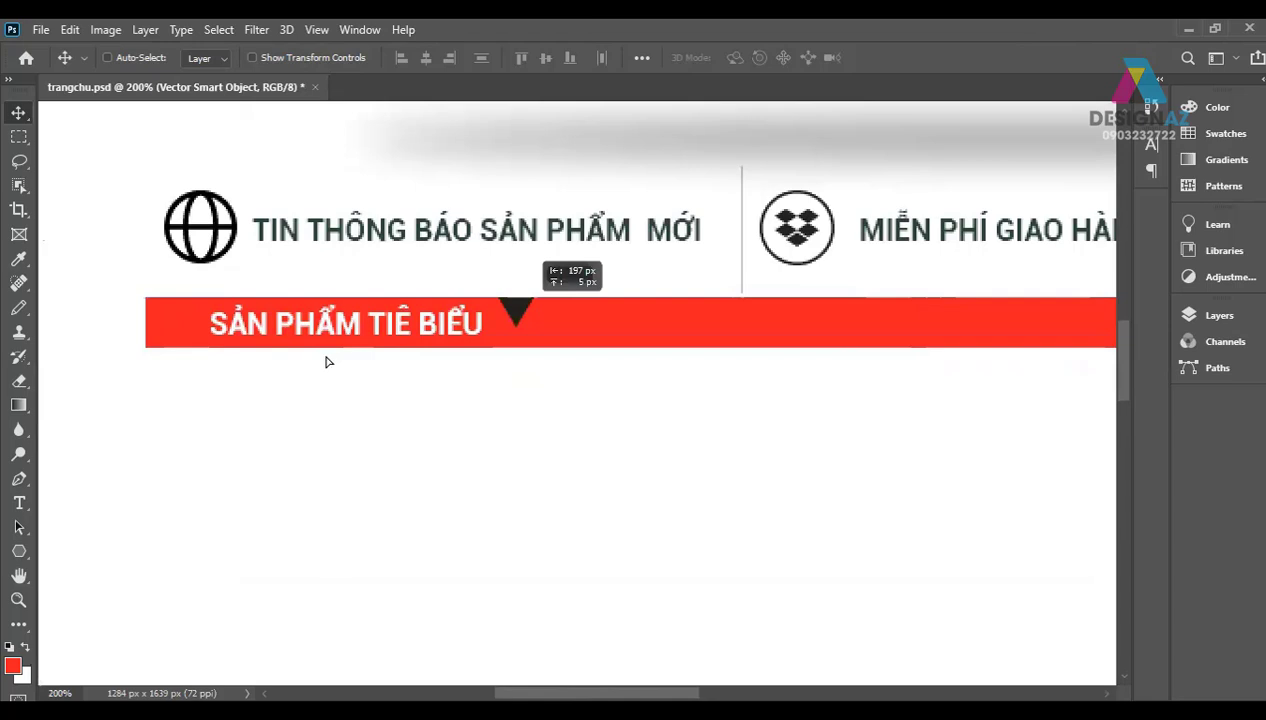
drag(325, 361, 330, 366)
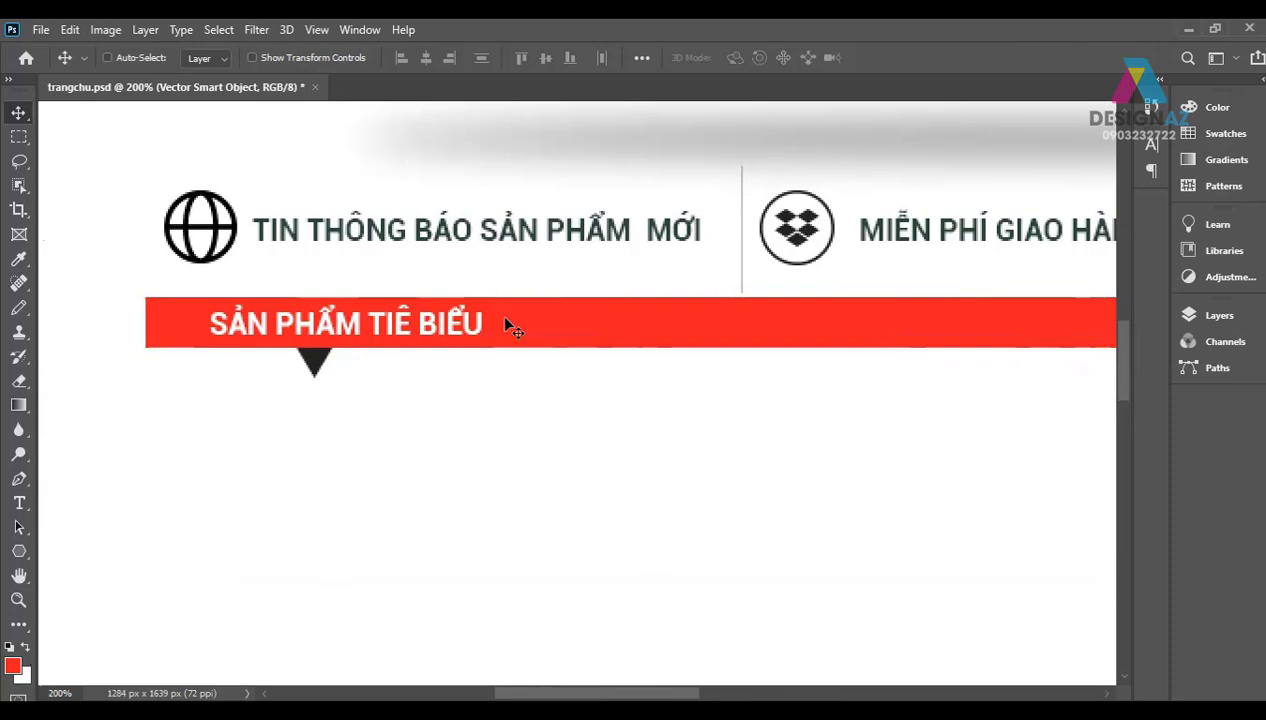
drag(313, 367, 514, 310)
key(ctrl+z)
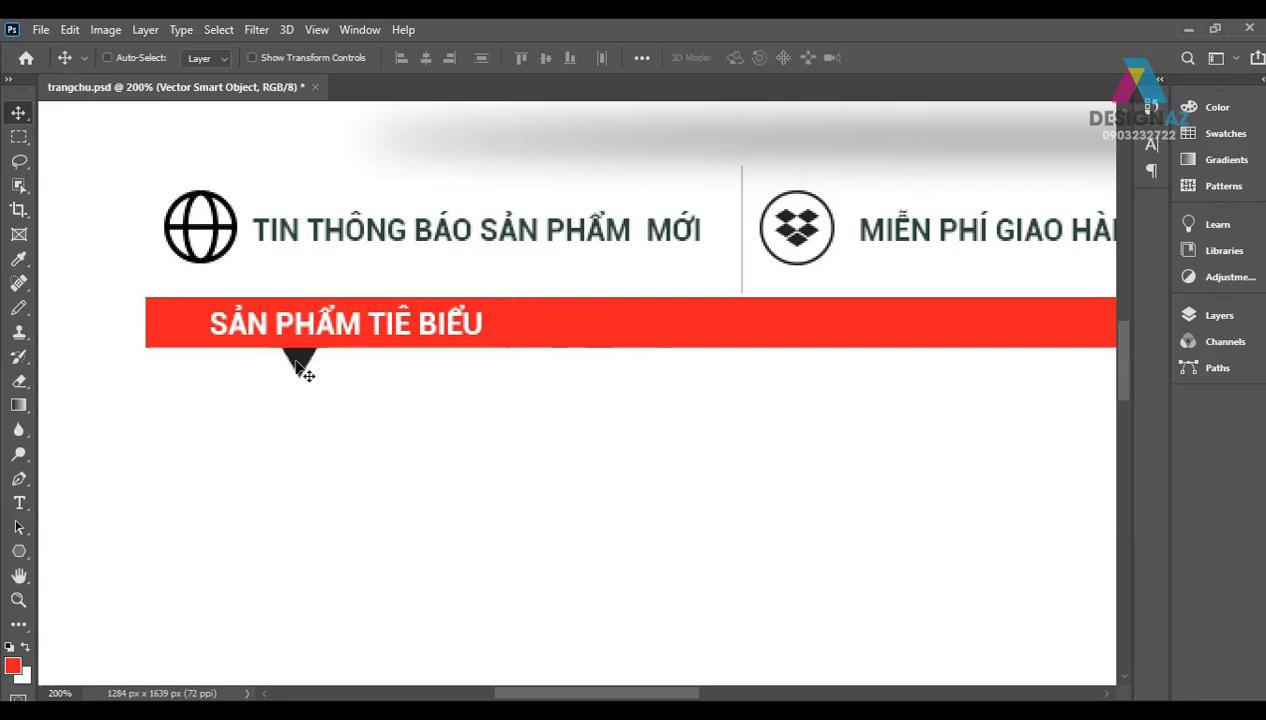
key(ctrl+minus)
key(ctrl+minus)
mouse_move(752, 376)
mouse_down()
mouse_move(706, 483)
mouse_move(706, 446)
mouse_up()
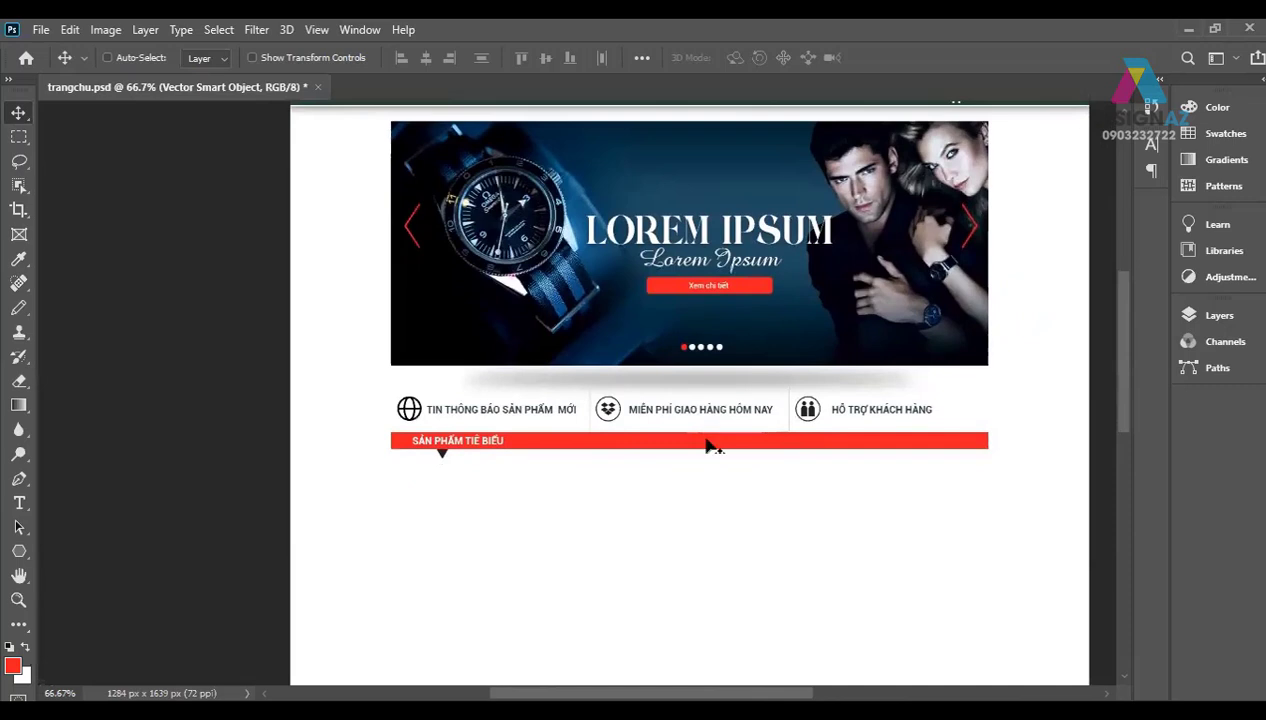
Step: Merge the notch's smart object with a new empty layer into a plain pixel layer
key(ctrl+plus)
scroll(582, 480, down, 1)
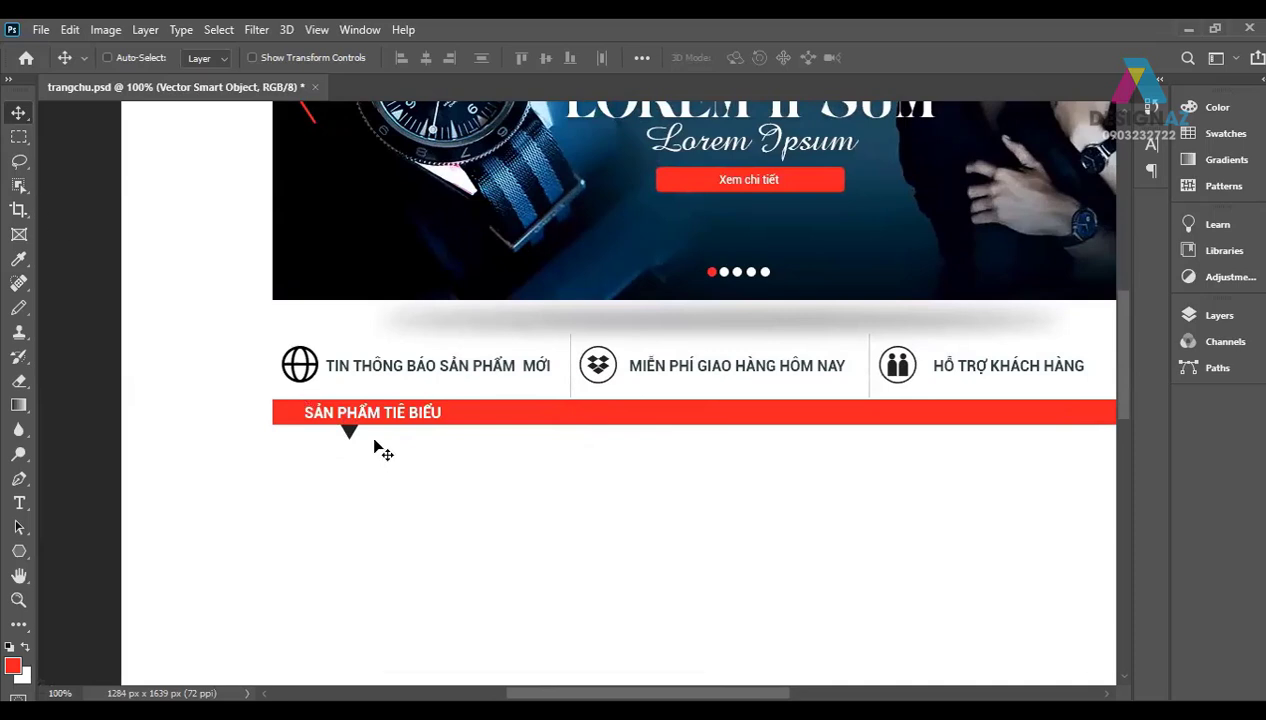
key(F7)
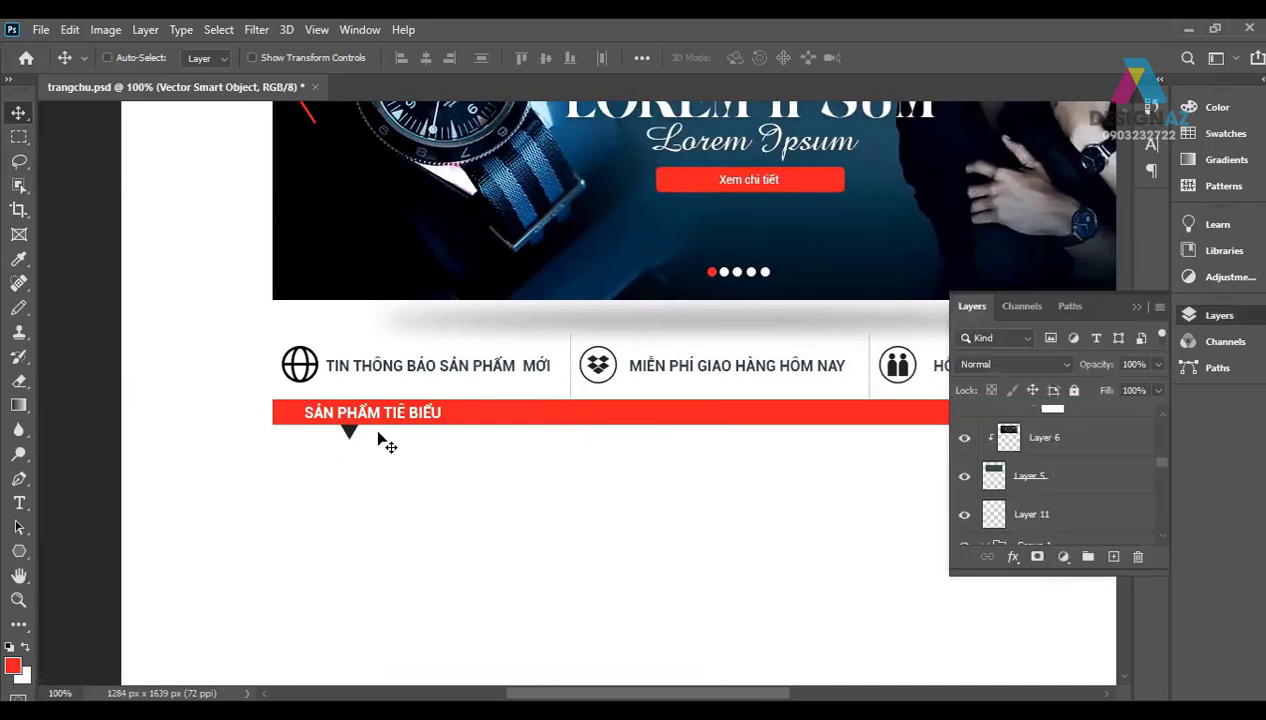
scroll(1085, 538, down, 2)
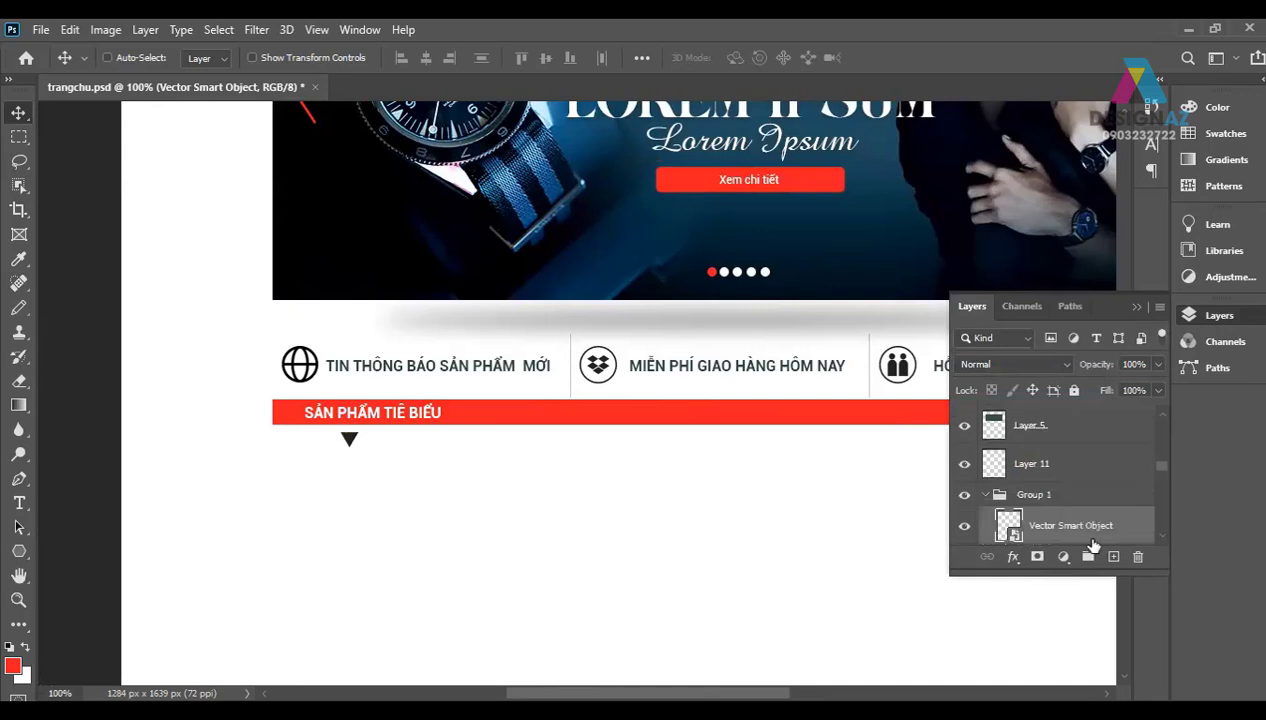
click(1112, 557)
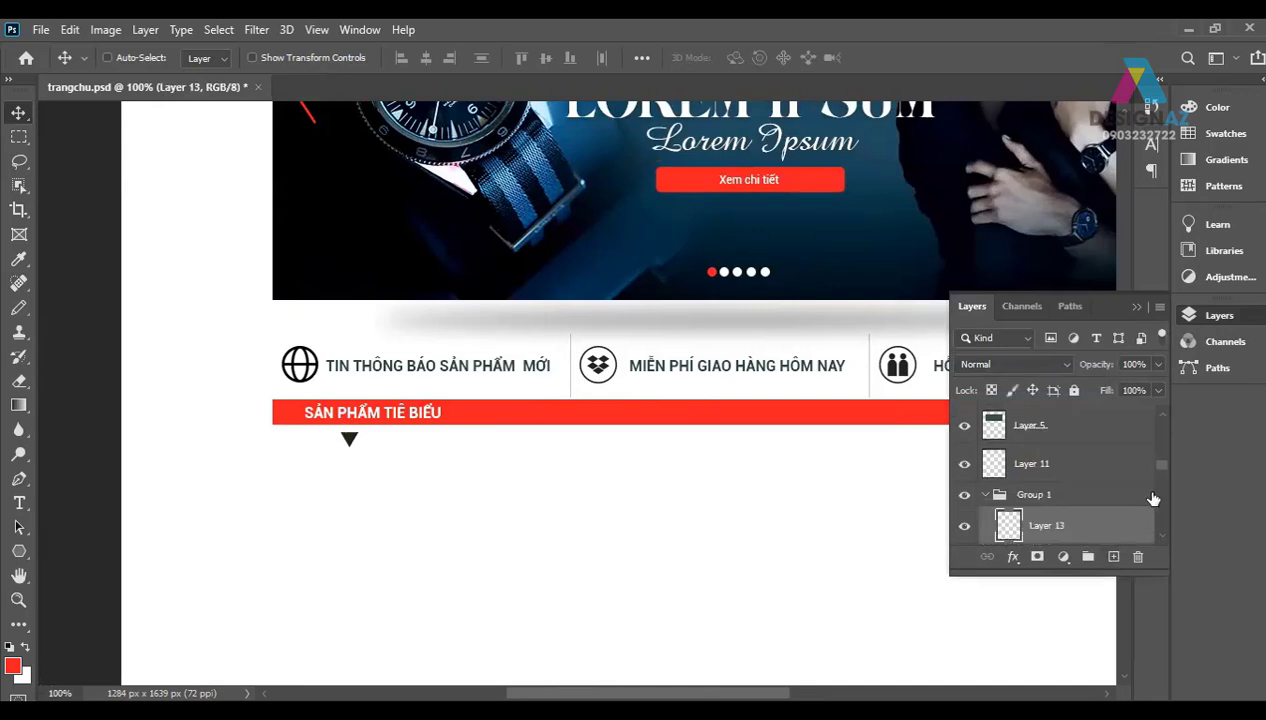
scroll(1166, 535, down, 1)
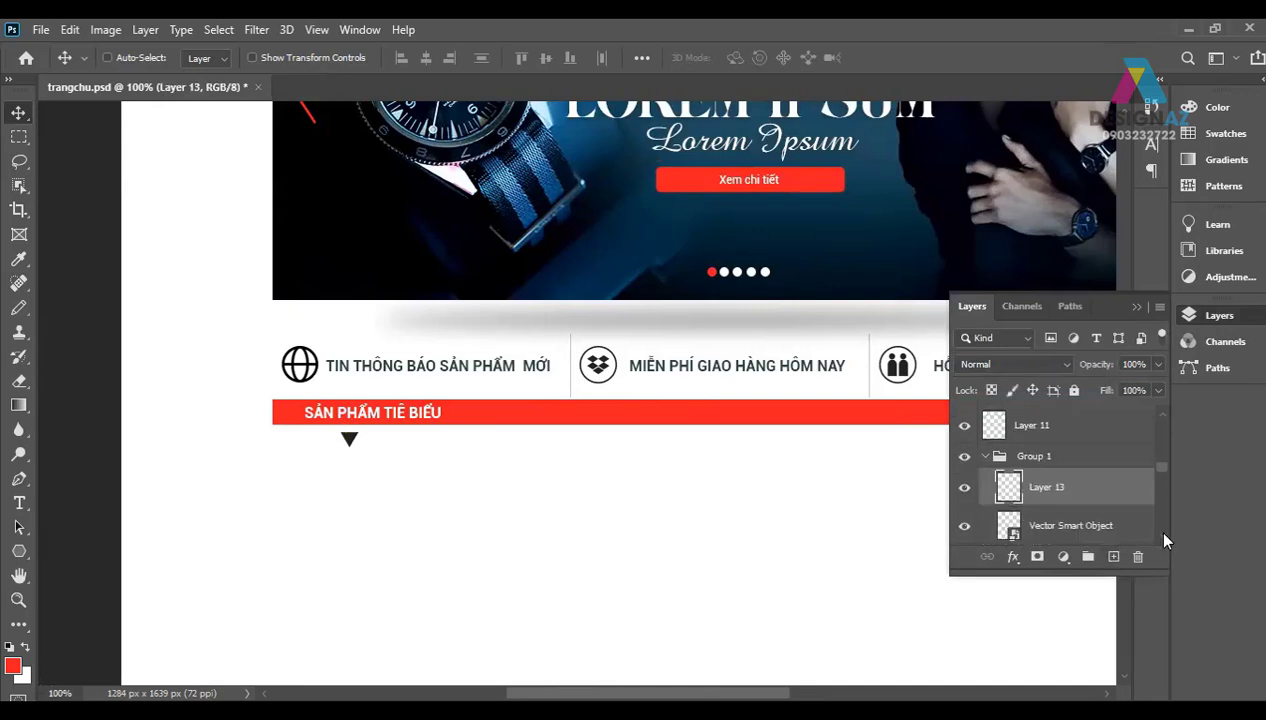
shift+click(1116, 535)
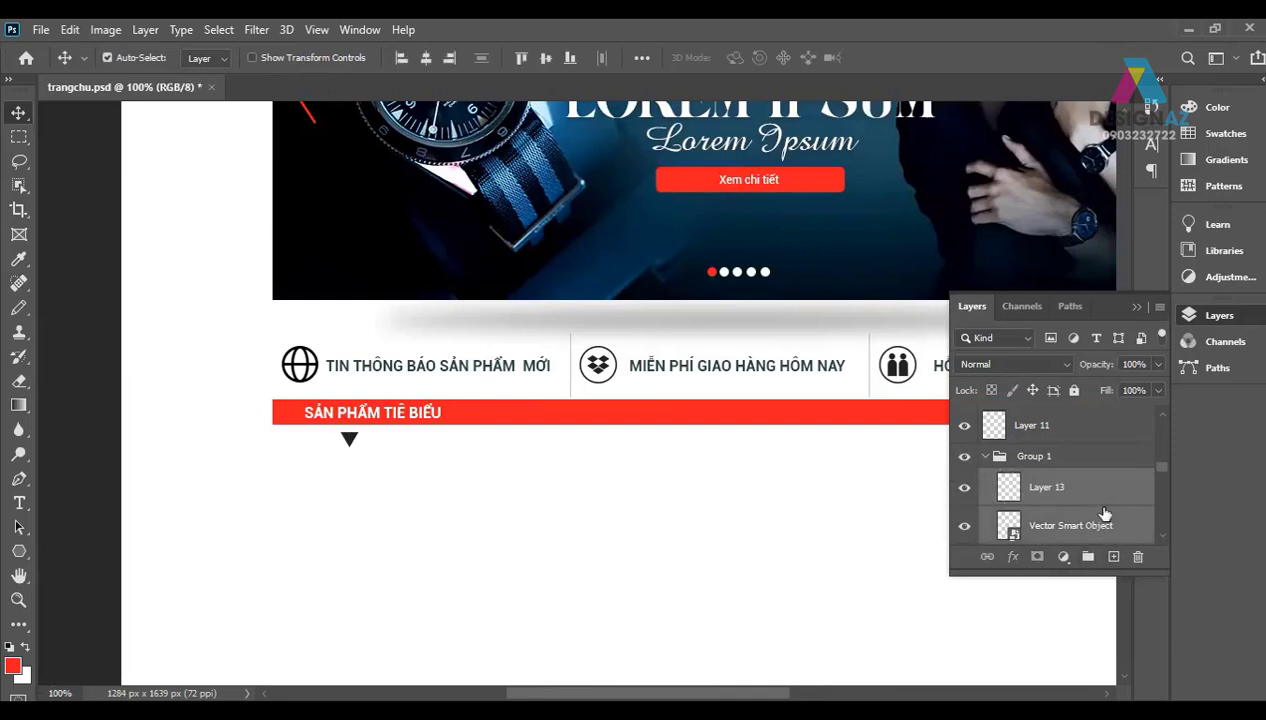
key(ctrl+e)
Step: Lock transparent pixels, fill the notch with the sampled red, and tuck it up against the bar
click(991, 390)
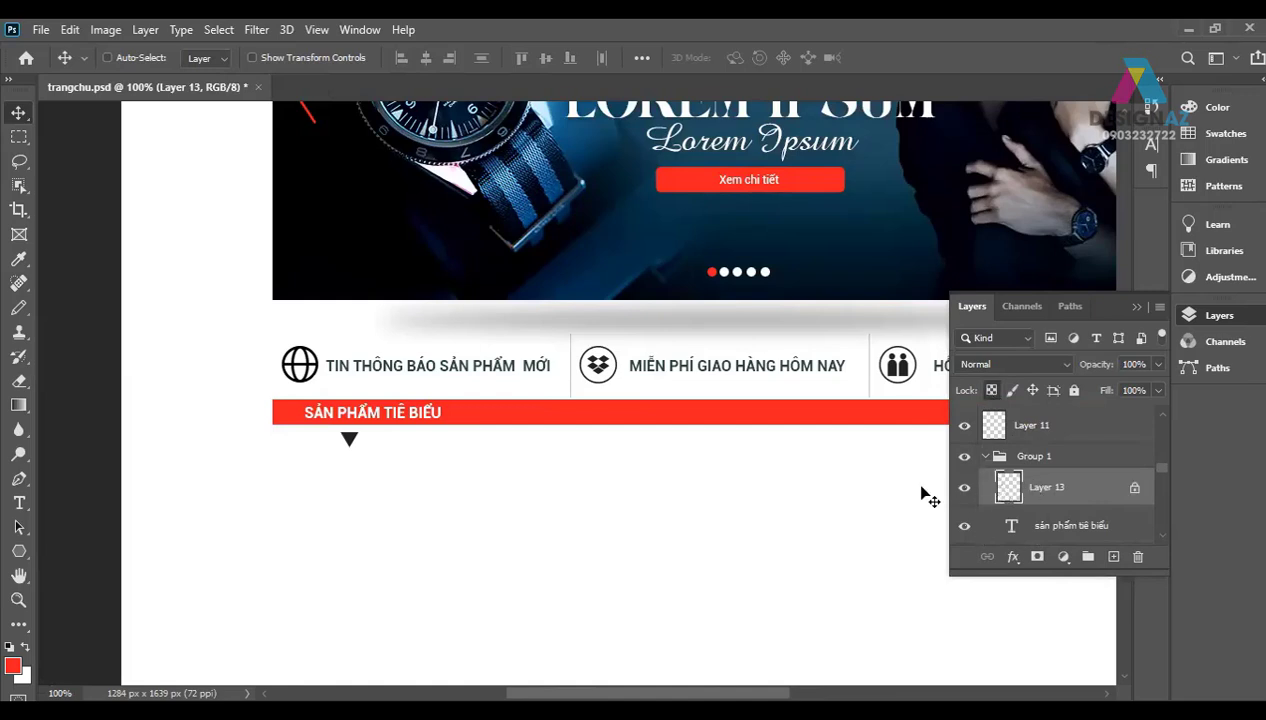
key(i)
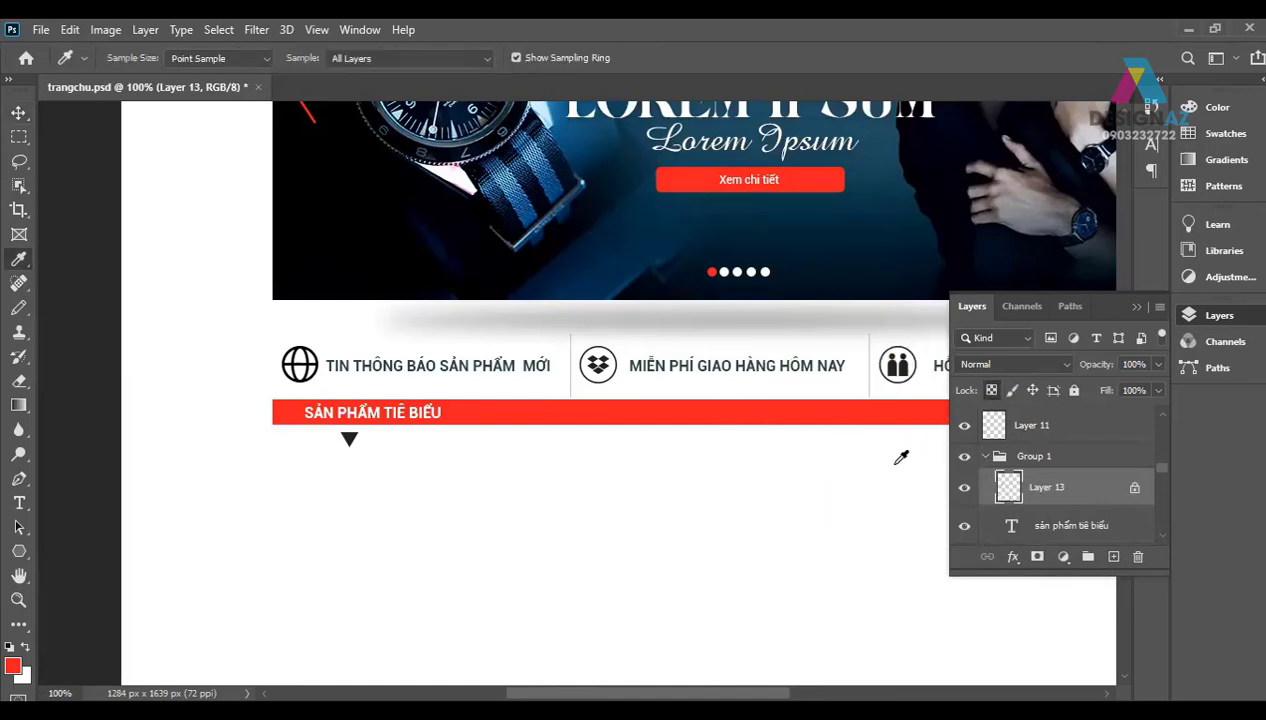
key(alt+BackSpace)
key(v)
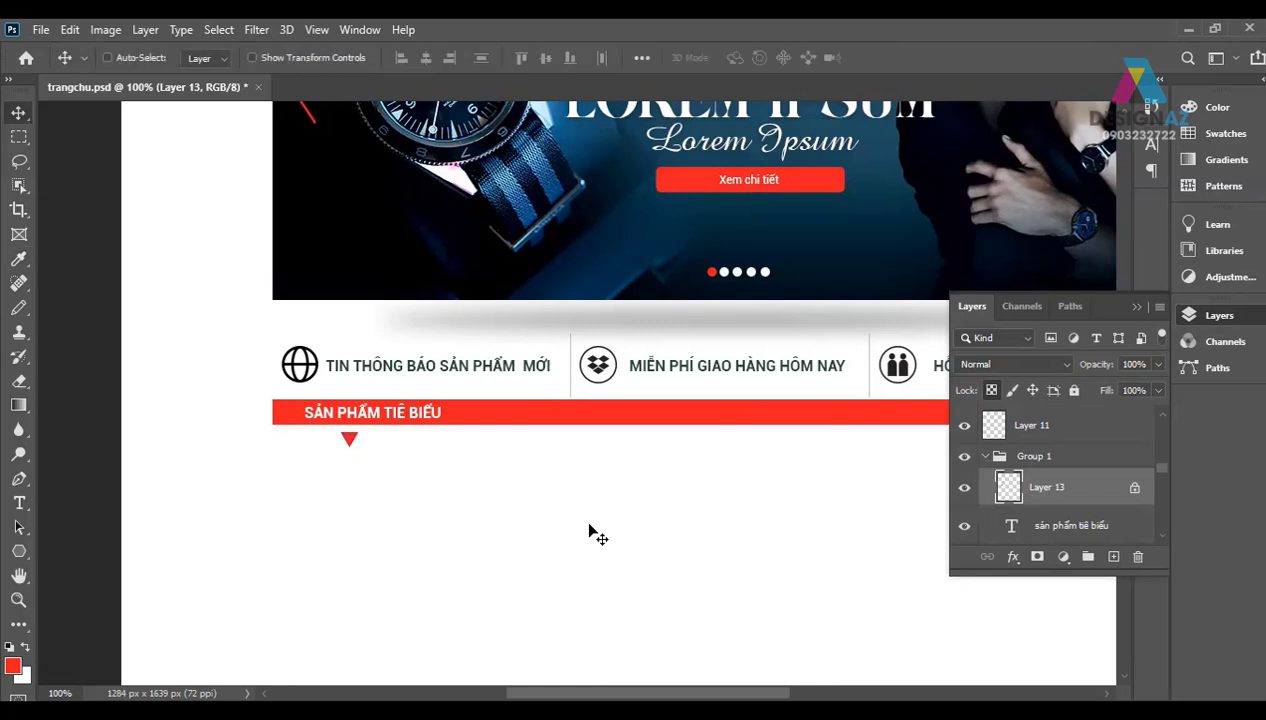
drag(418, 485, 418, 473)
Step: Duplicate the red notch triangle to the right end of the title bar
click(1136, 307)
drag(820, 461, 650, 467)
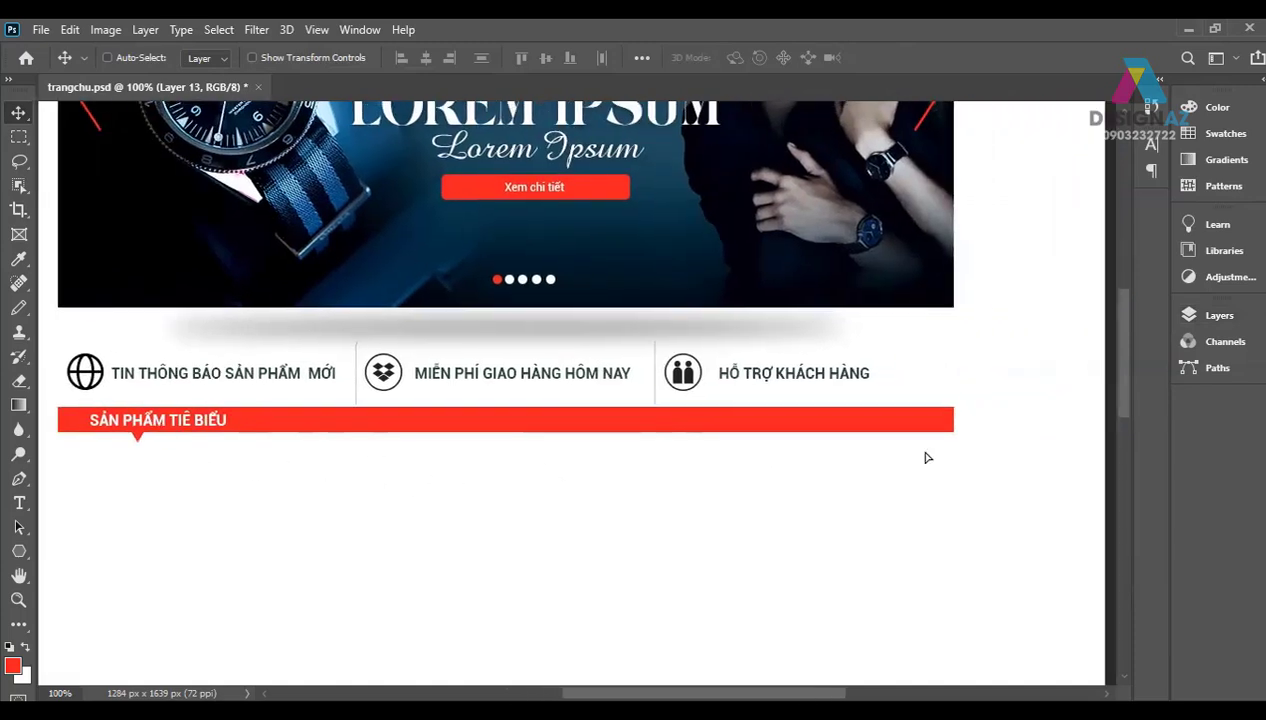
drag(995, 460, 986, 446)
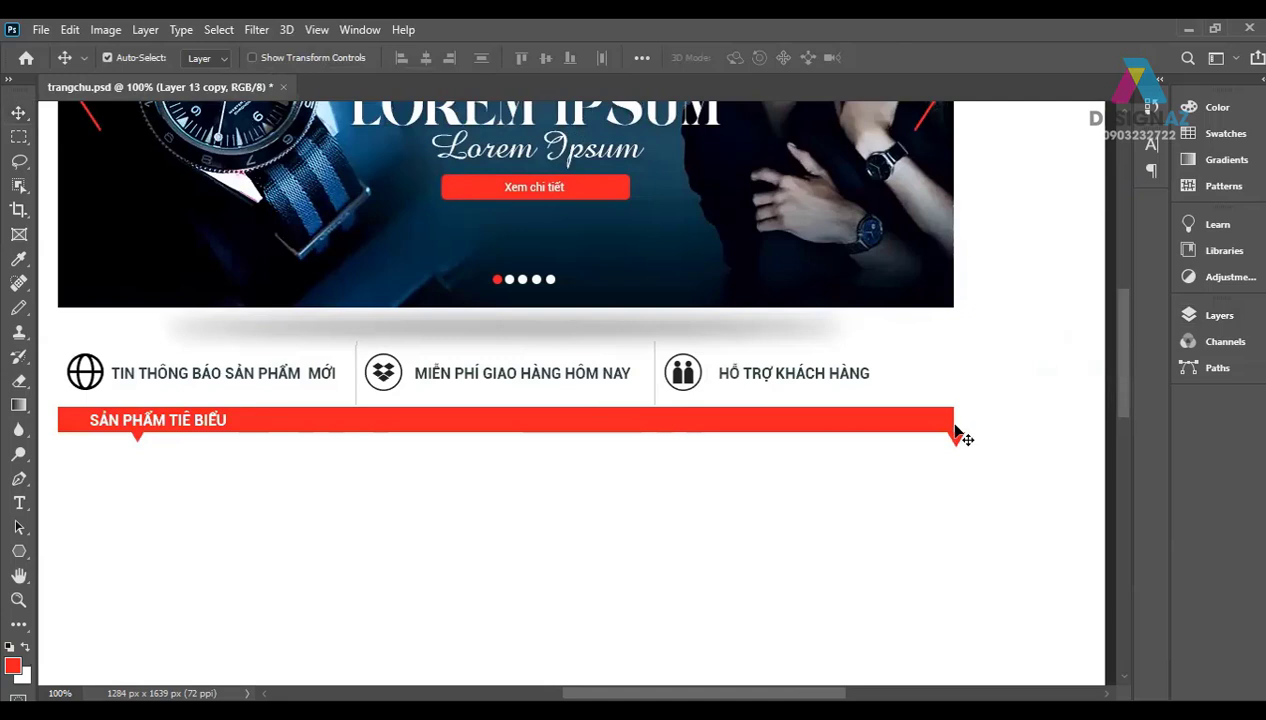
Step: Scale up the copied triangle and zoom in on the bar's right end
key(ctrl+t)
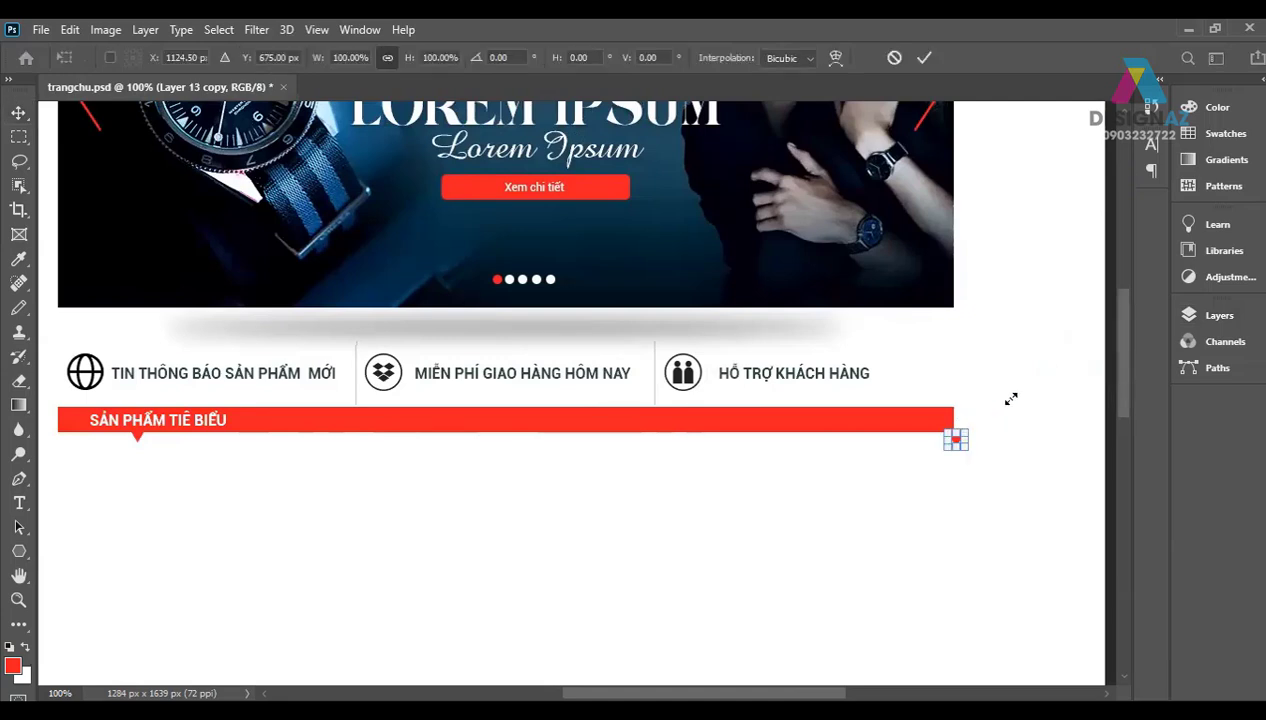
drag(1011, 399, 1017, 412)
key(Return)
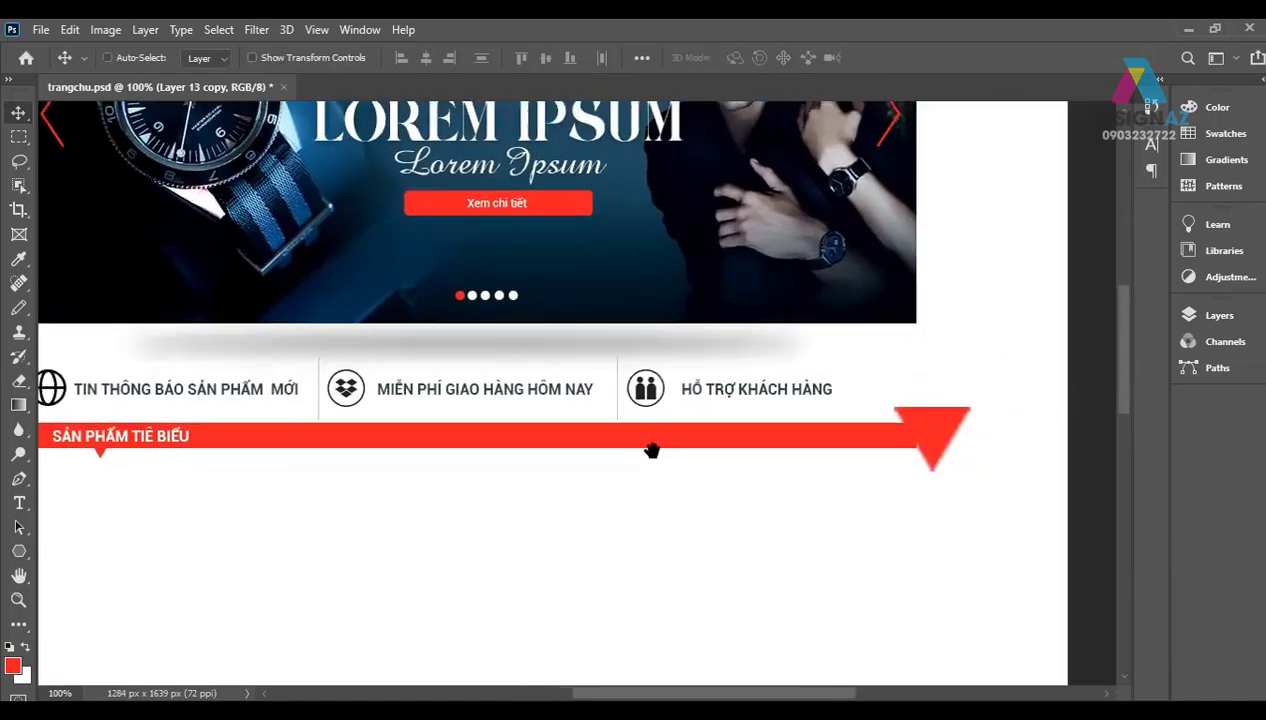
scroll(921, 469, right, 3)
key(z)
mouse_move(955, 503)
mouse_down()
mouse_move(816, 395)
mouse_move(955, 470)
mouse_up()
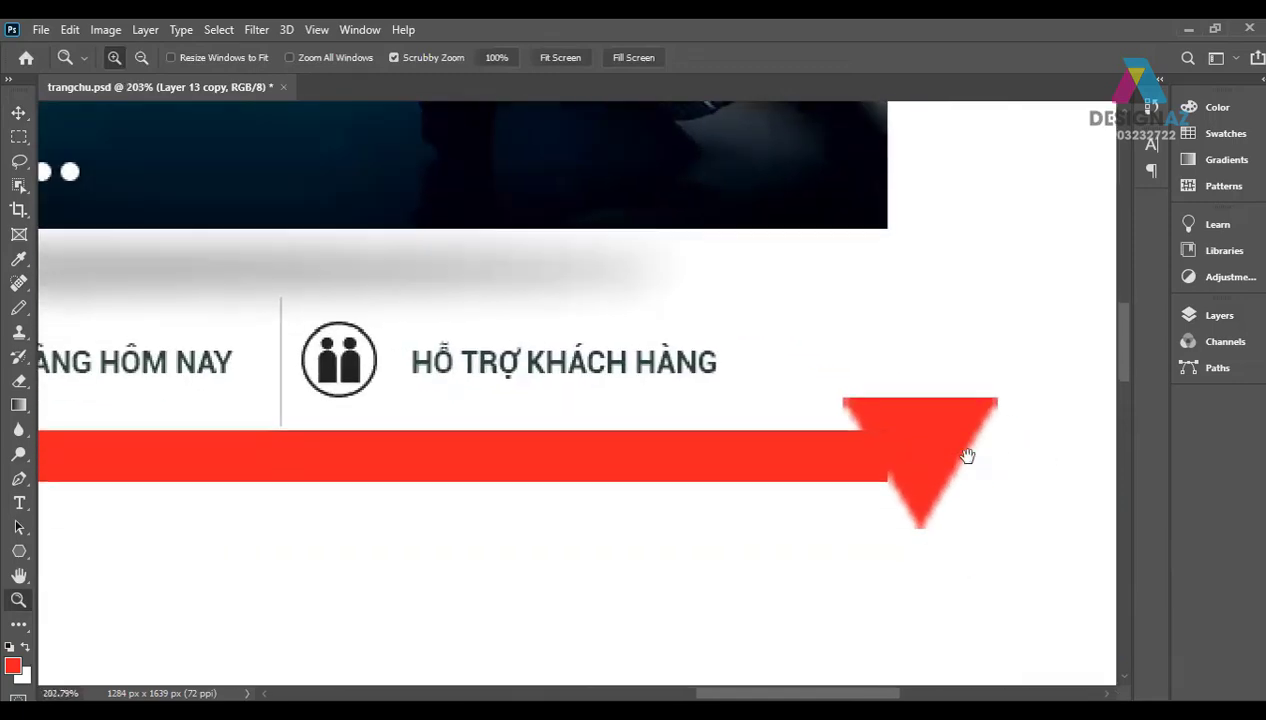
Step: Draw a closed Pen path around the triangle's right half and turn it into a selection
click(18, 112)
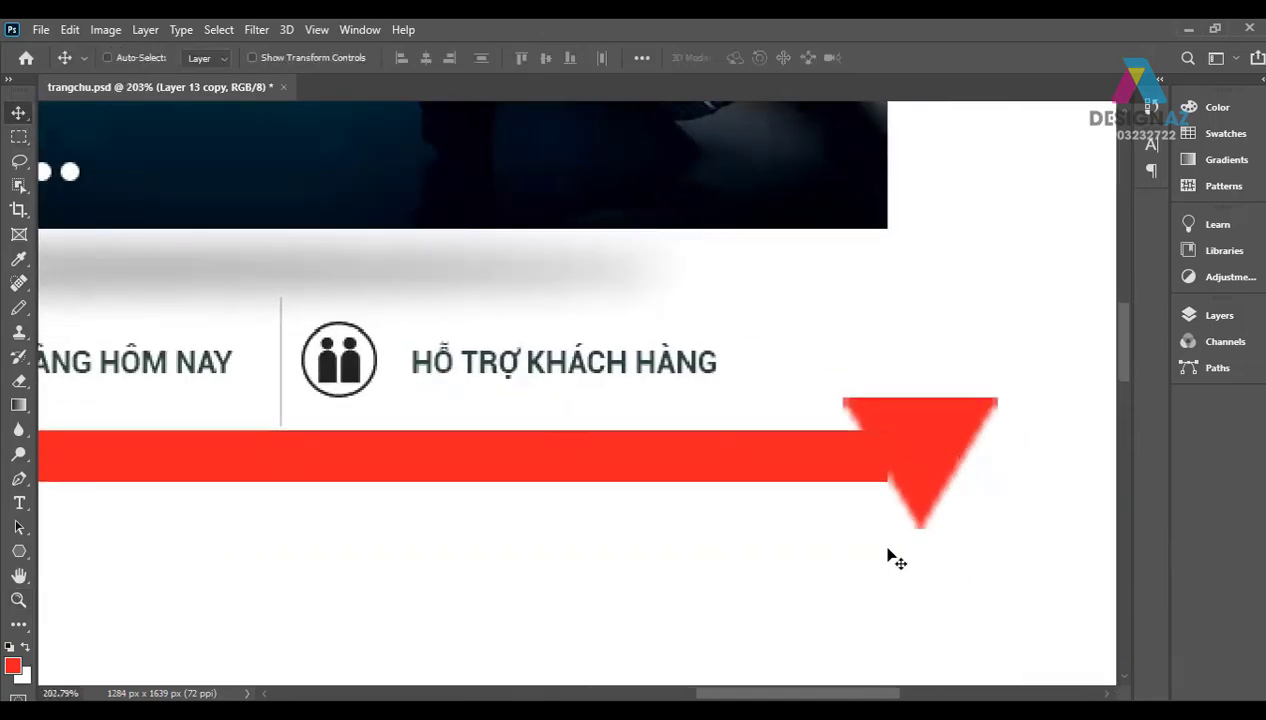
key(p)
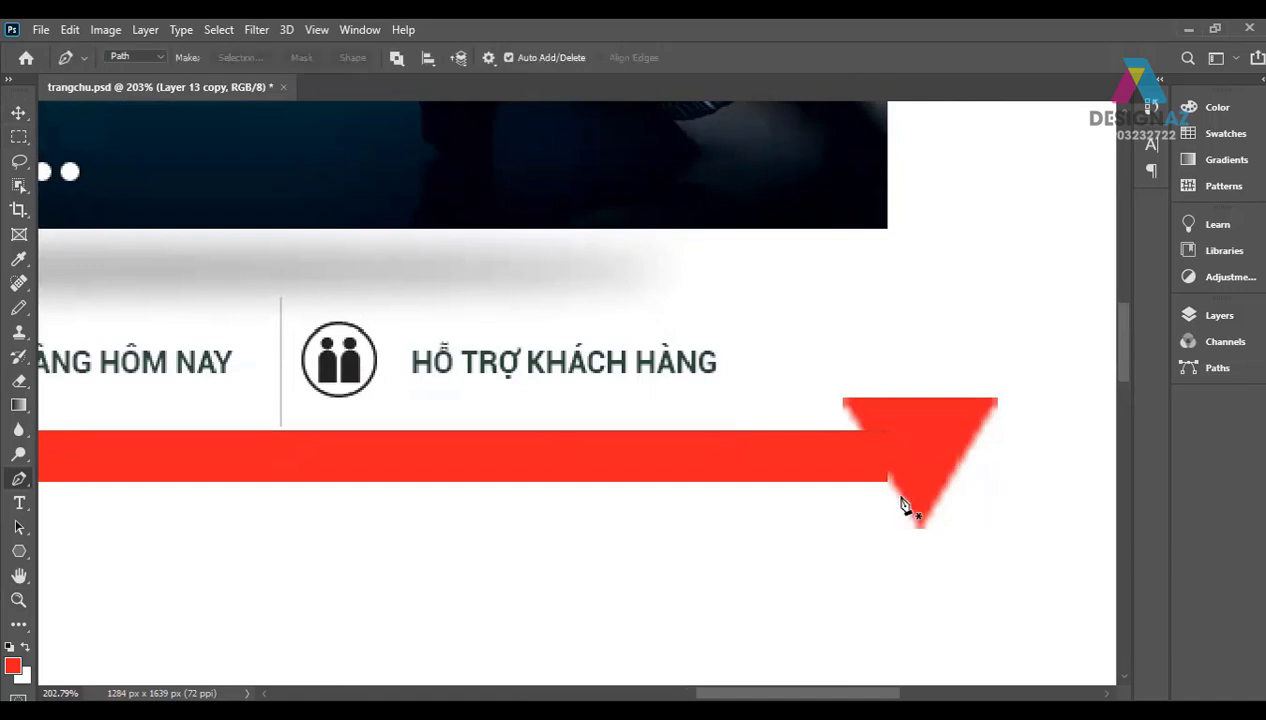
click(897, 497)
click(840, 409)
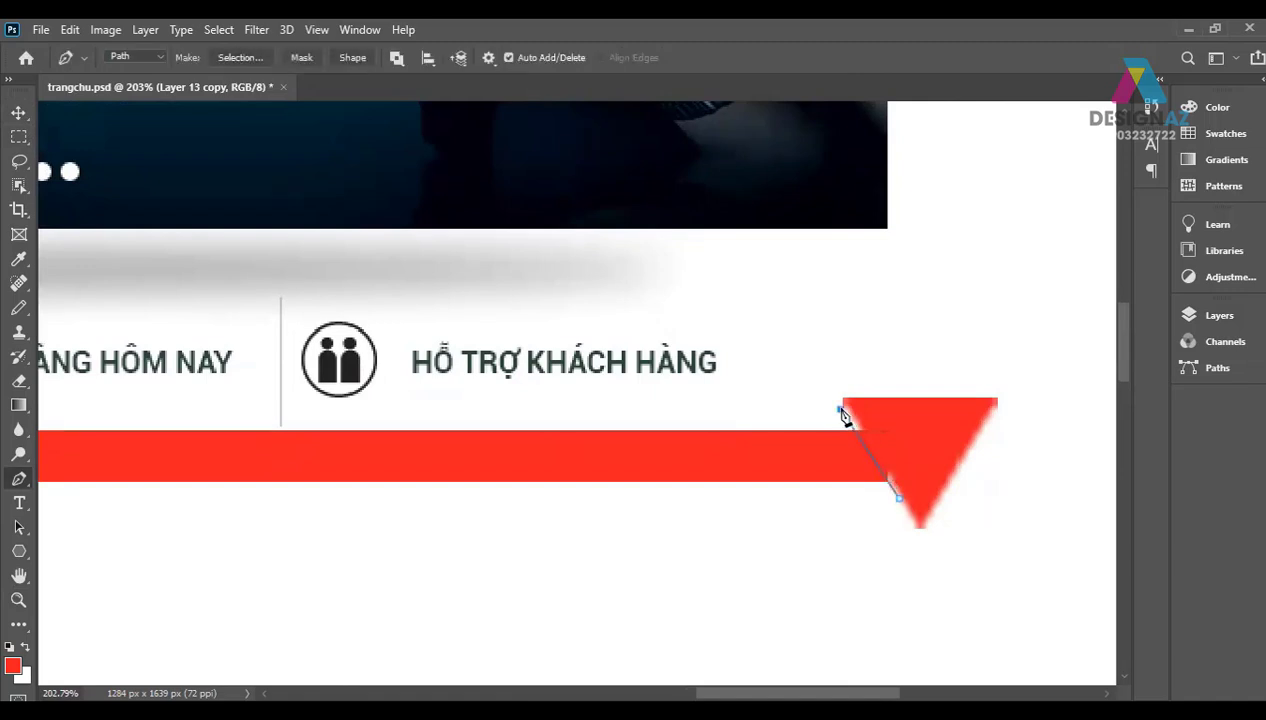
click(1001, 391)
click(1047, 486)
click(963, 559)
click(898, 499)
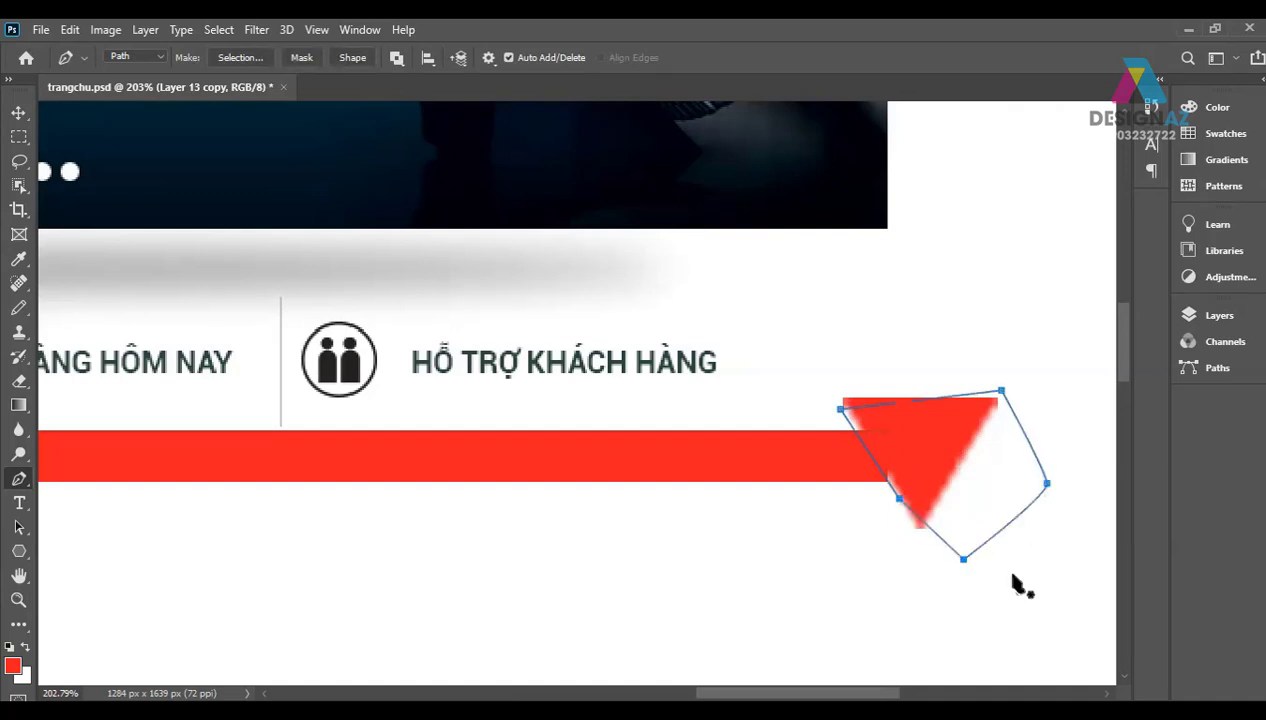
key(ctrl+Return)
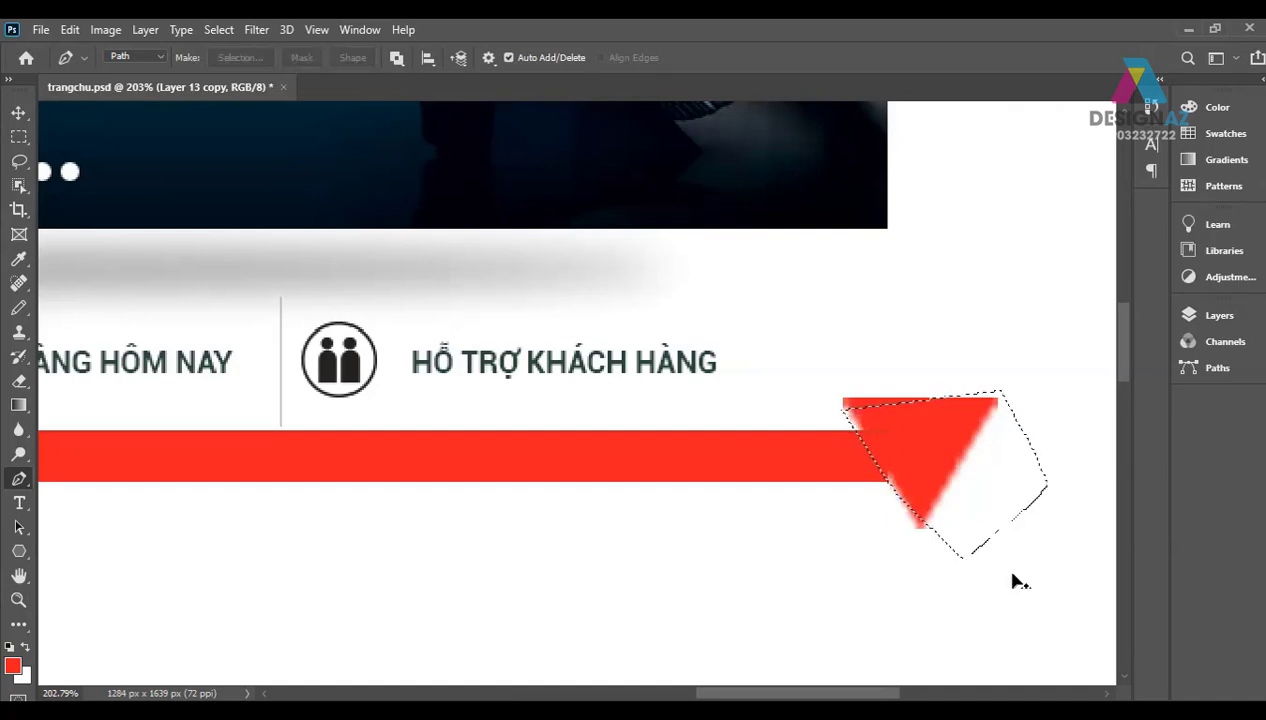
Step: Cut the selected corner off the red bar on Layer 12, then target the triangle's Layer 13 copy
key(v)
right_click(795, 468)
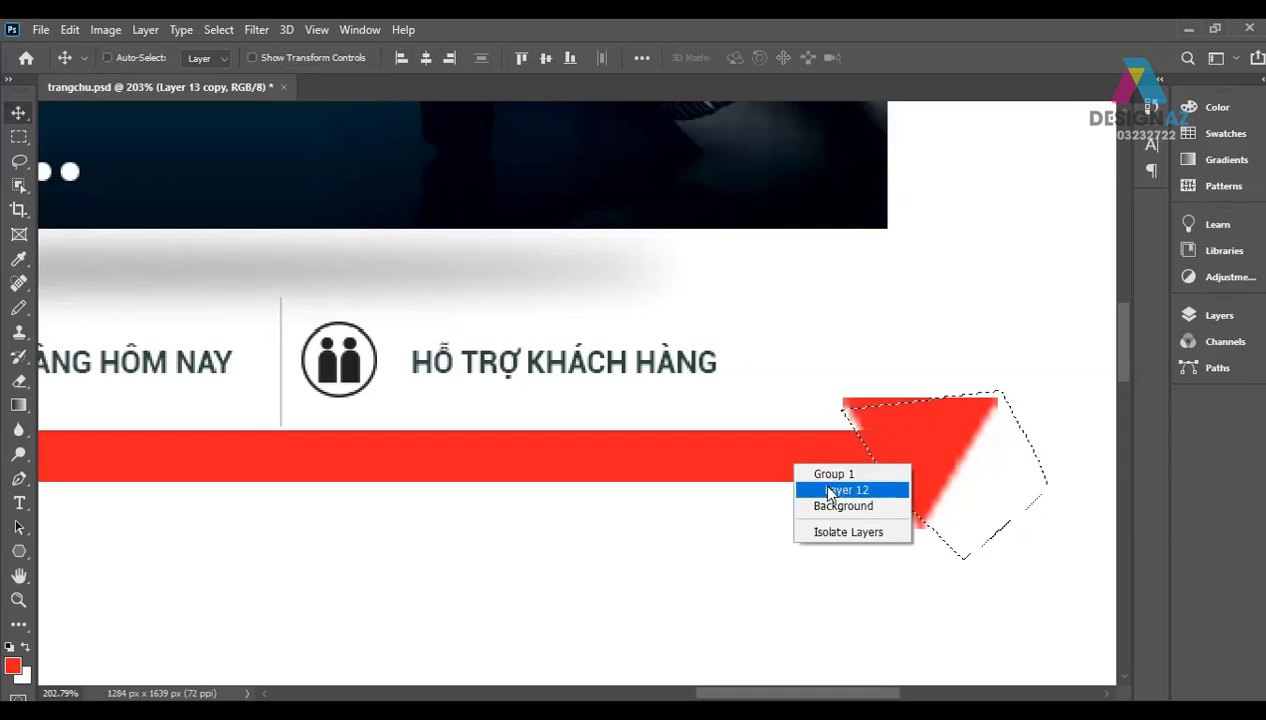
click(829, 489)
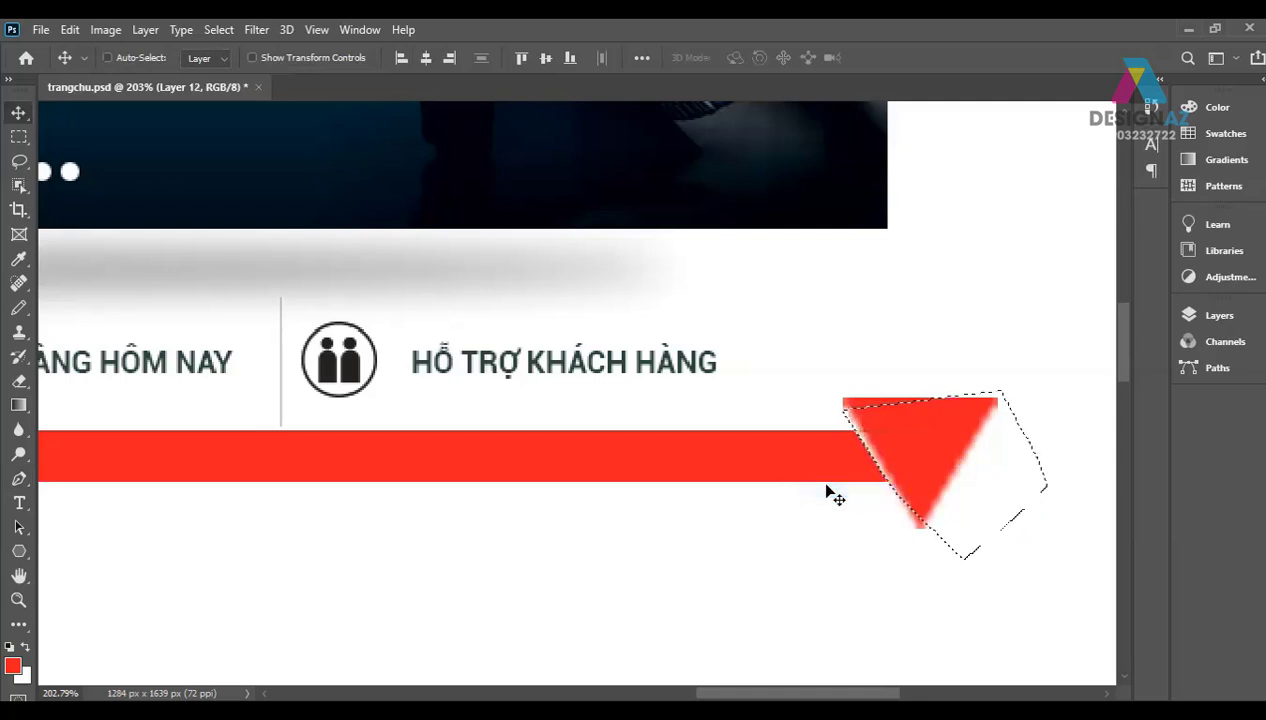
key(ctrl+d)
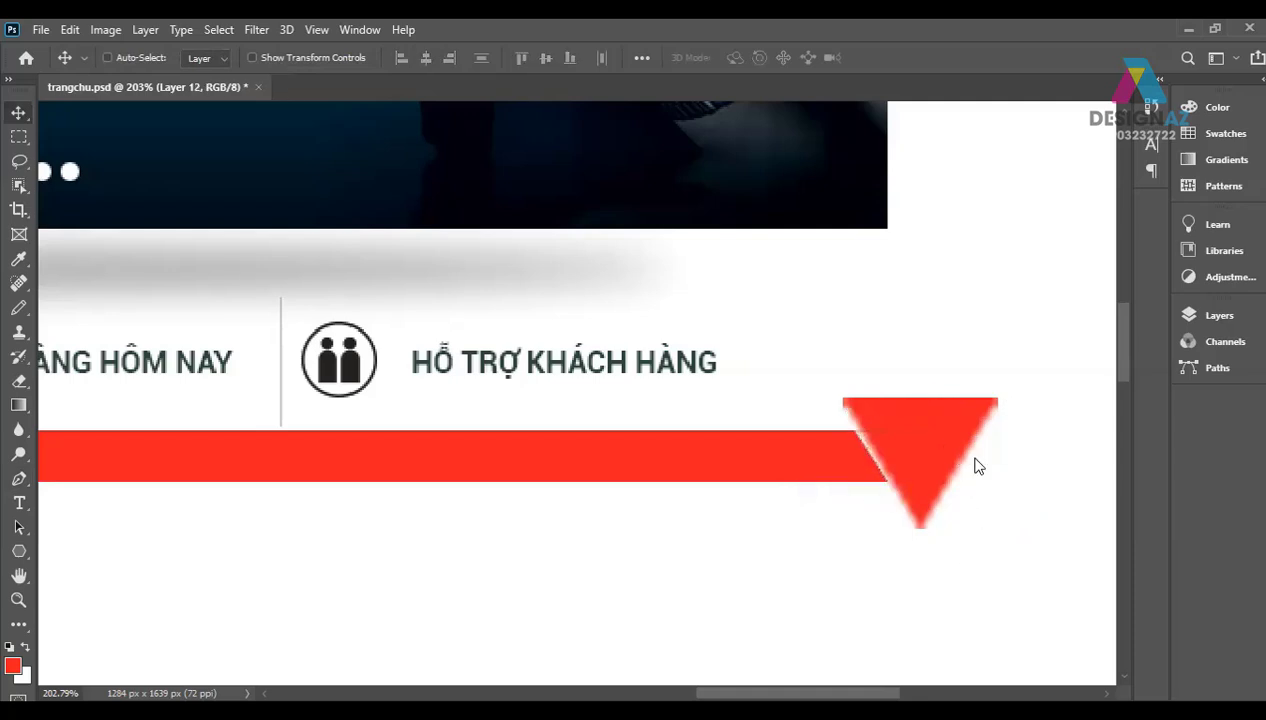
right_click(975, 462)
click(1003, 471)
Step: Delete the helper triangle layer and check the layers at the bar's corner
key(Delete)
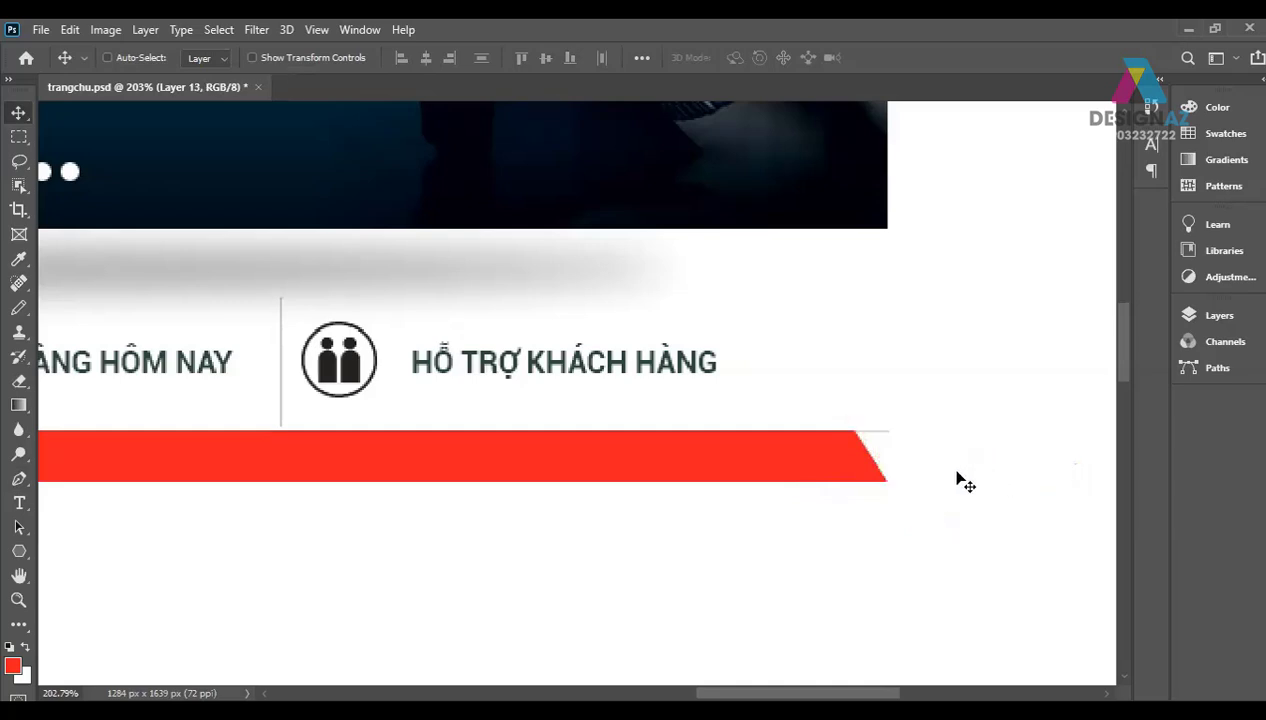
right_click(882, 437)
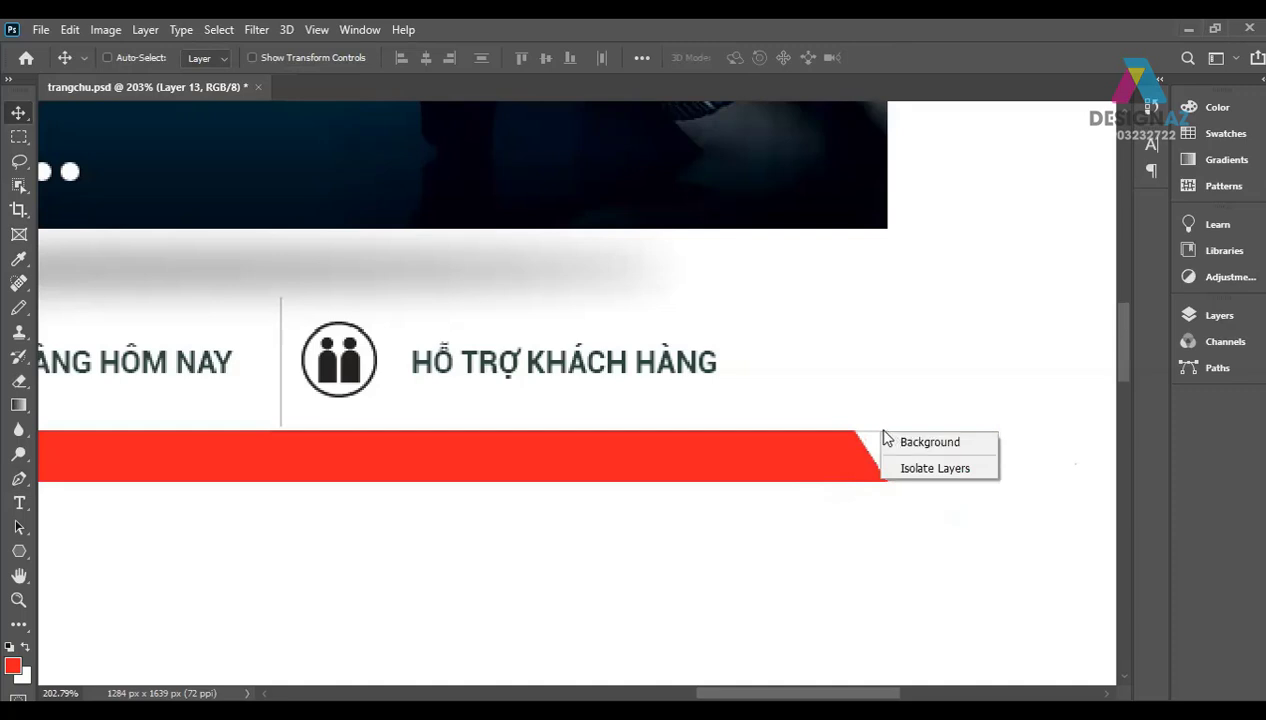
click(873, 440)
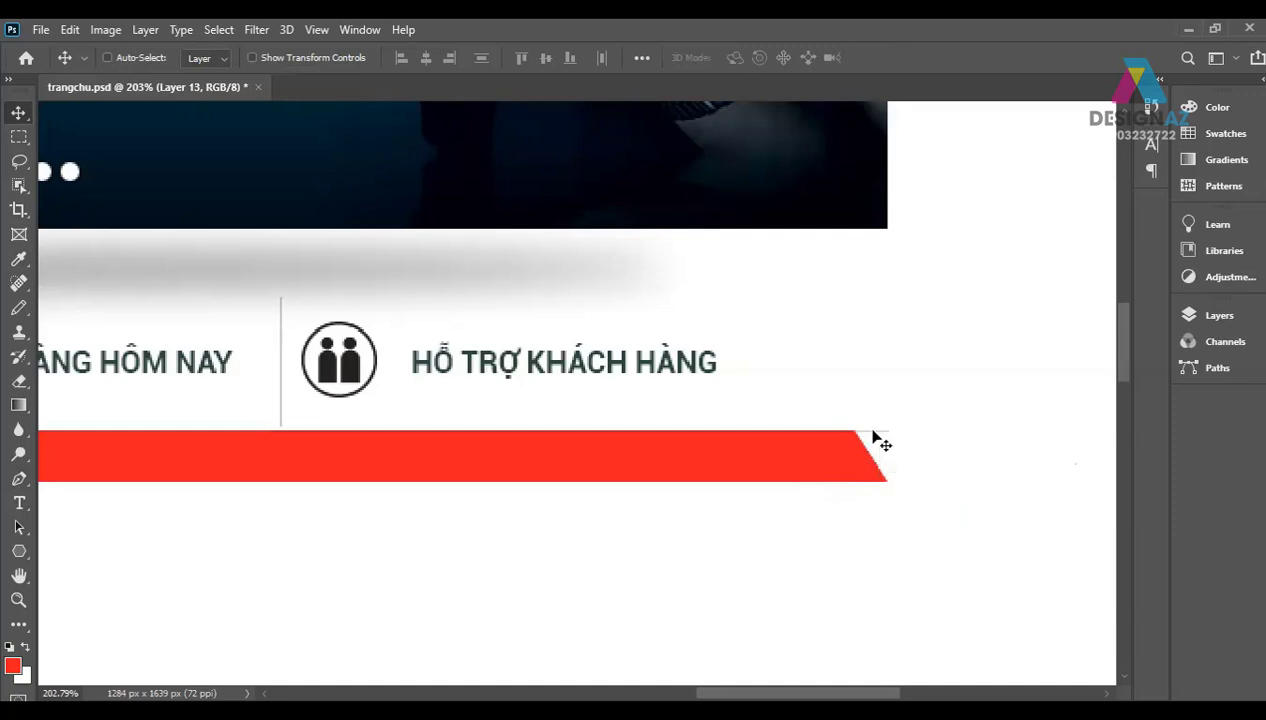
right_click(870, 434)
click(866, 433)
Step: Delete the thin grey line above the bar on Layer 11
key(ctrl+plus)
key(ctrl+plus)
drag(963, 483, 598, 433)
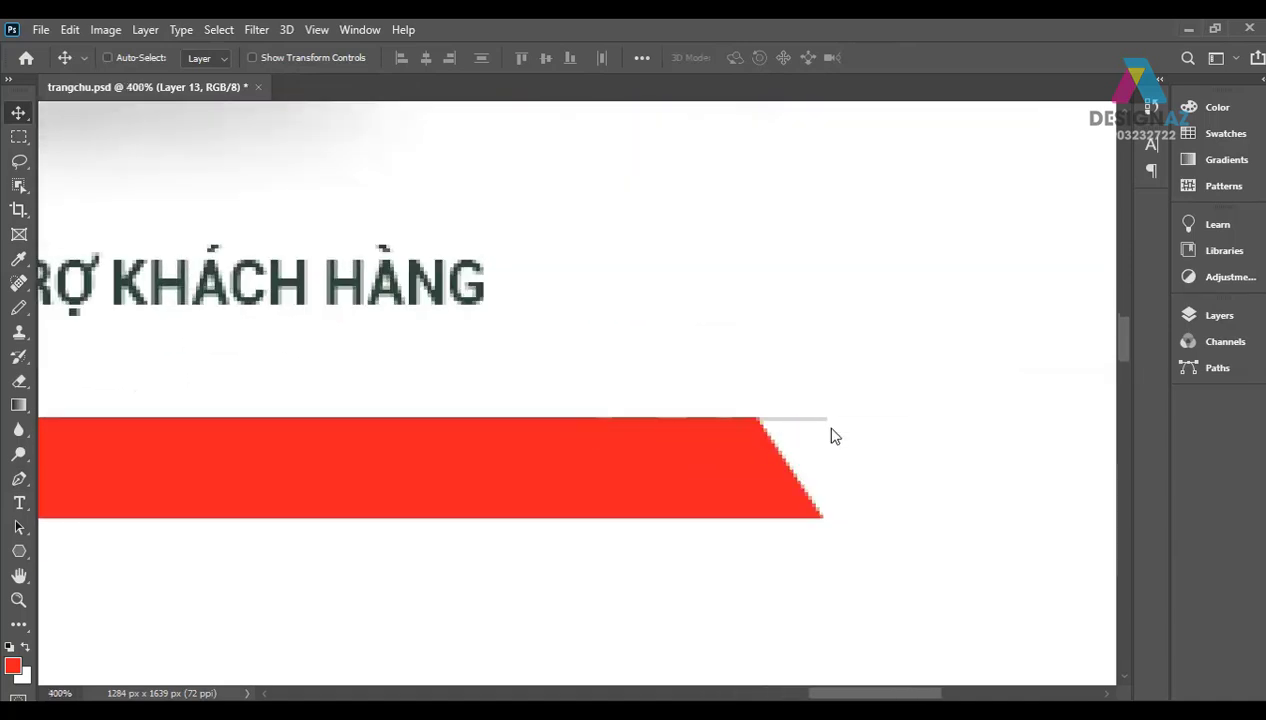
right_click(794, 420)
click(693, 424)
ctrl+click(712, 421)
key(Up)
key(Up)
key(Up)
key(Delete)
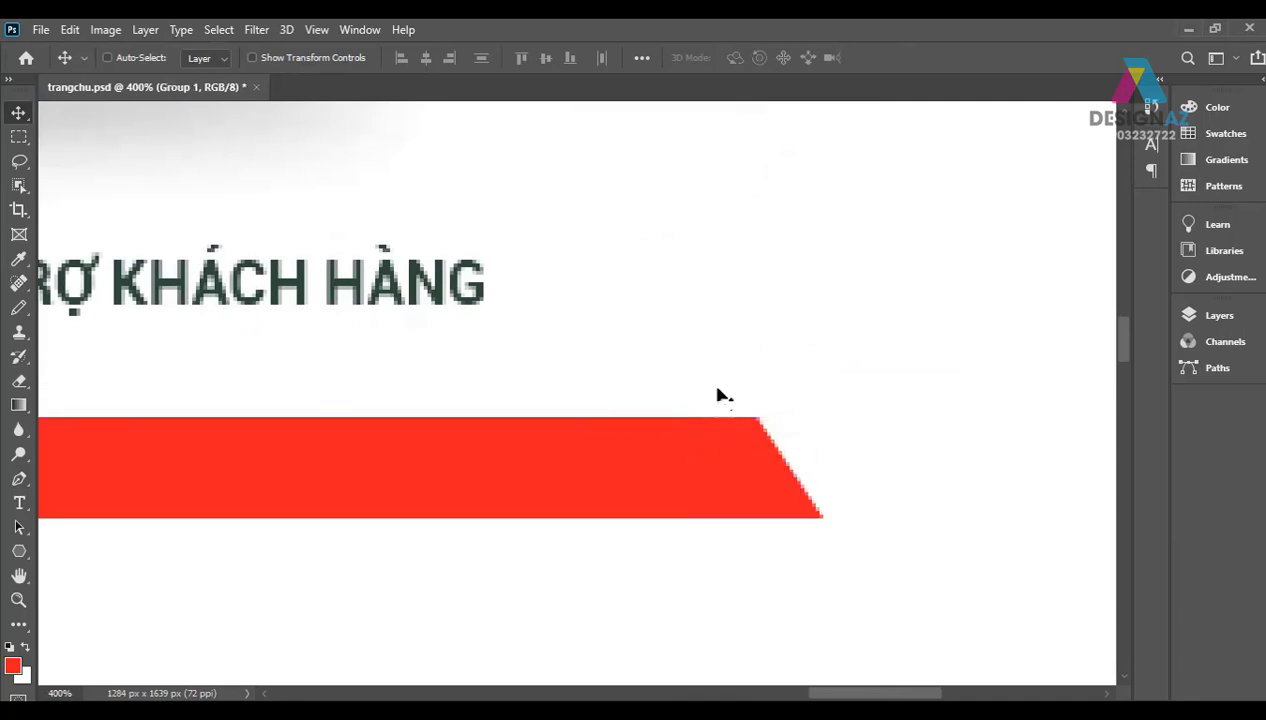
scroll(717, 395, down, 2)
scroll(717, 395, down, 3)
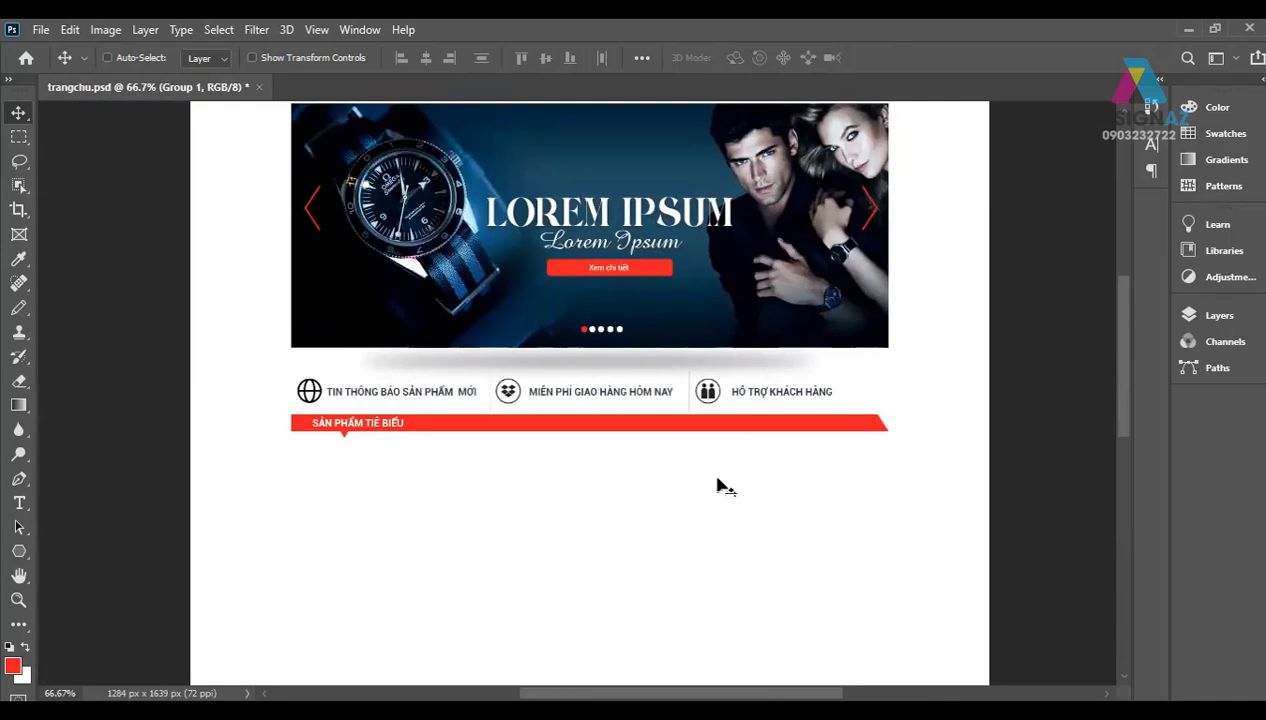
Step: Save trangchu.psd and show the column guides
key(ctrl+s)
scroll(744, 500, down, 1)
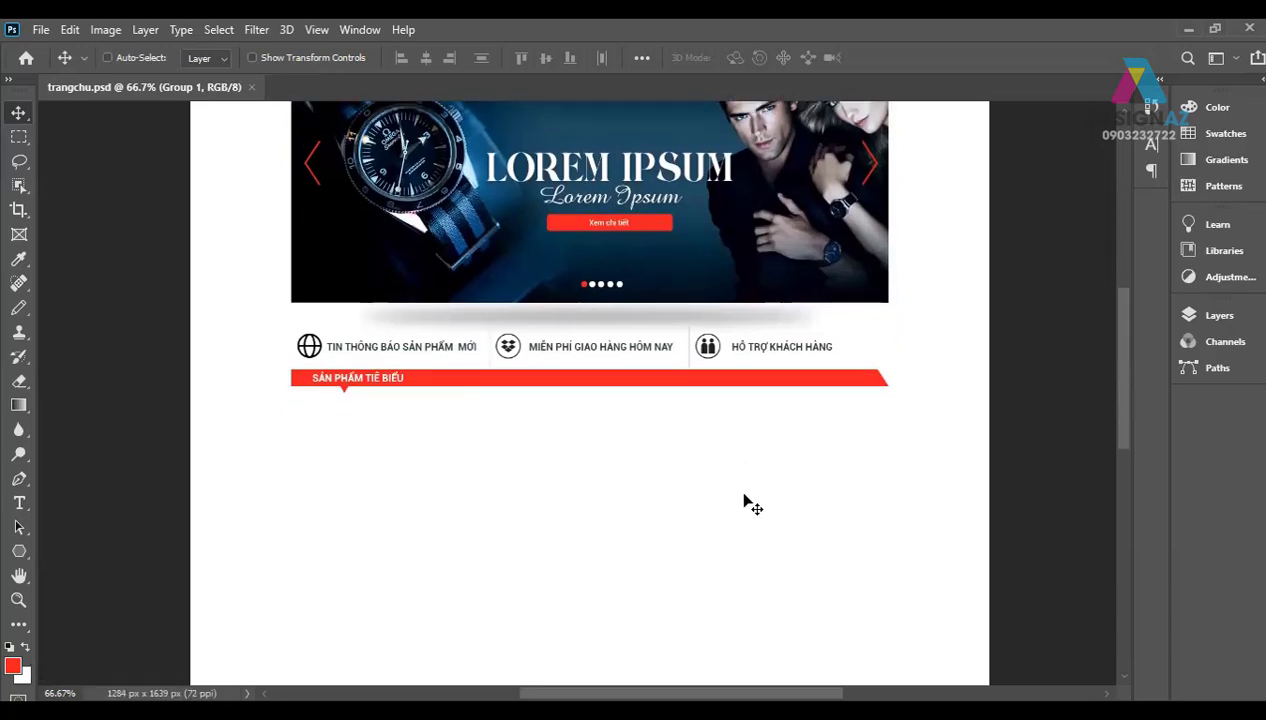
scroll(745, 497, down, 1)
scroll(745, 497, down, 1)
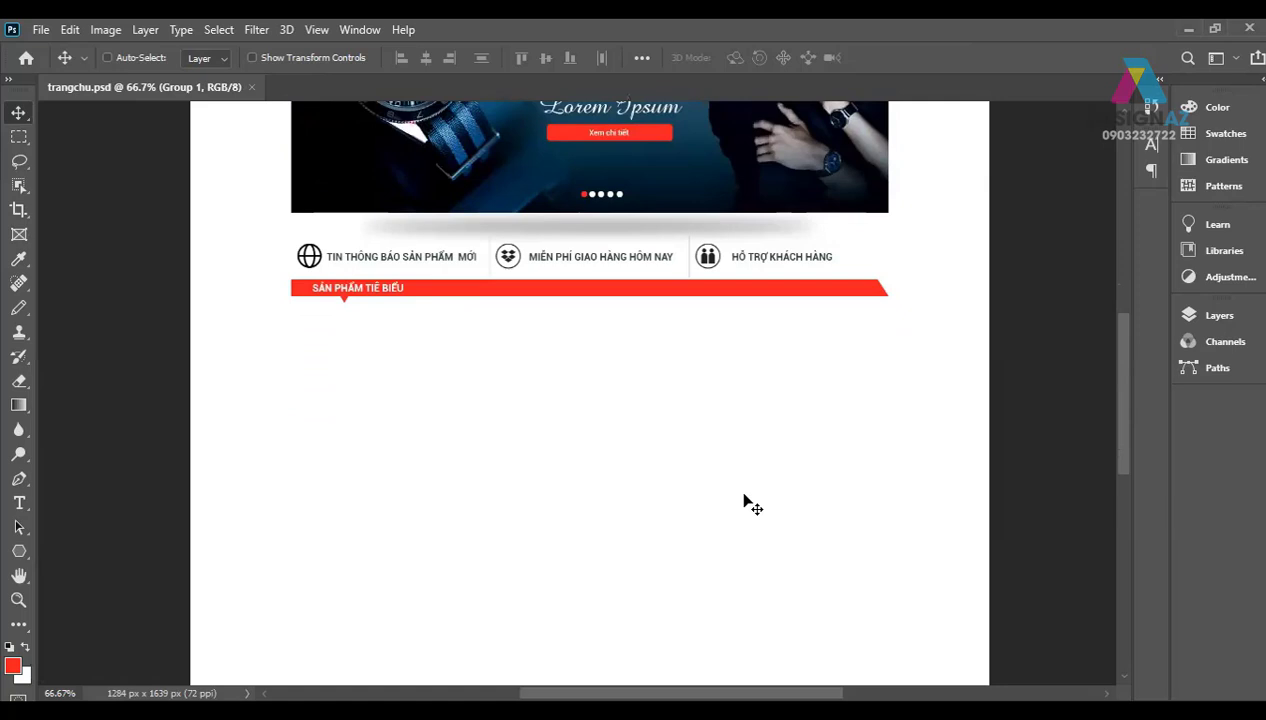
key(ctrl+semicolon)
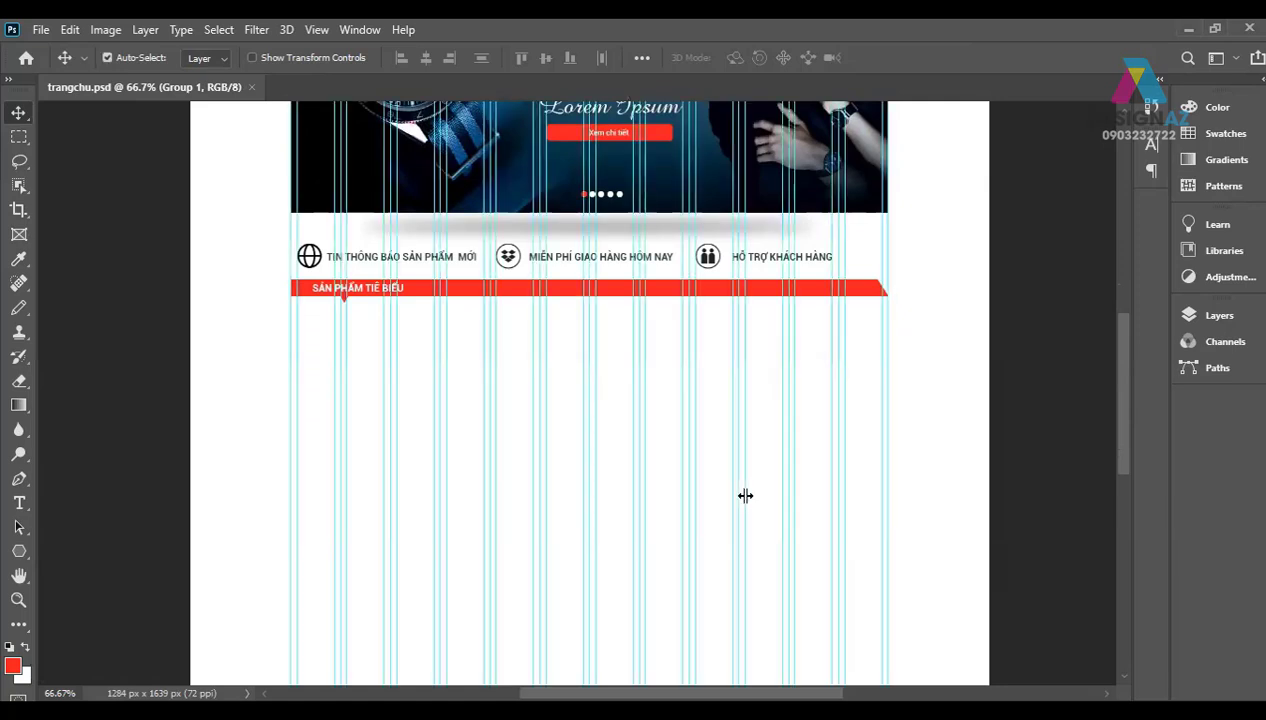
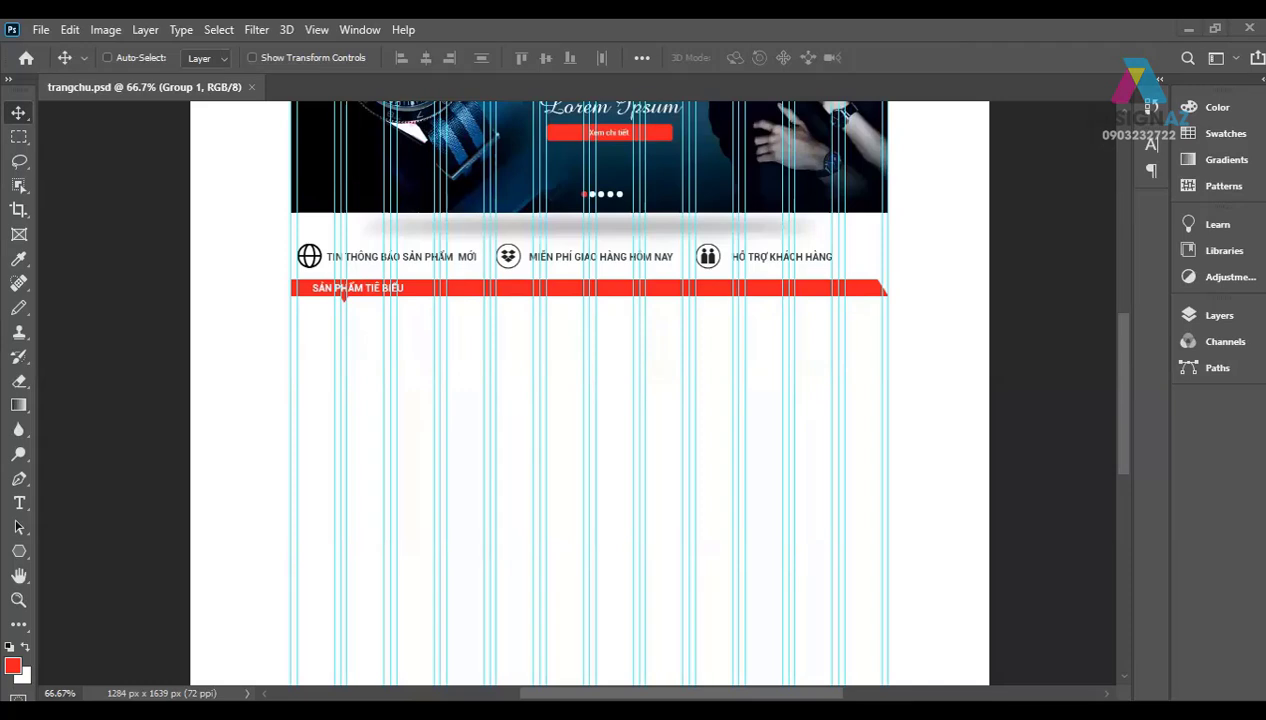
Step: Draw a Normal-style rectangular marquee, about 620 × 194 px, beneath the SẢN PHẨM TIÊU BIỂU bar
click(19, 138)
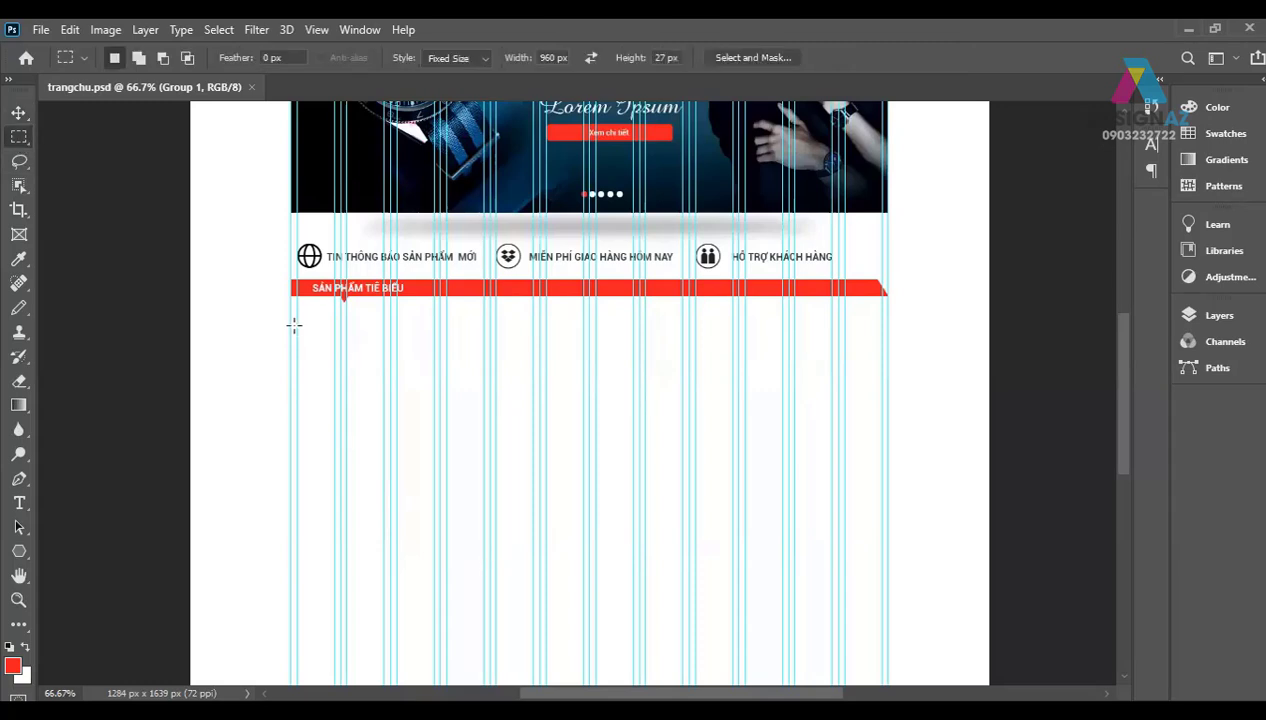
mouse_move(446, 384)
mouse_down()
mouse_move(471, 350)
mouse_move(458, 357)
mouse_up()
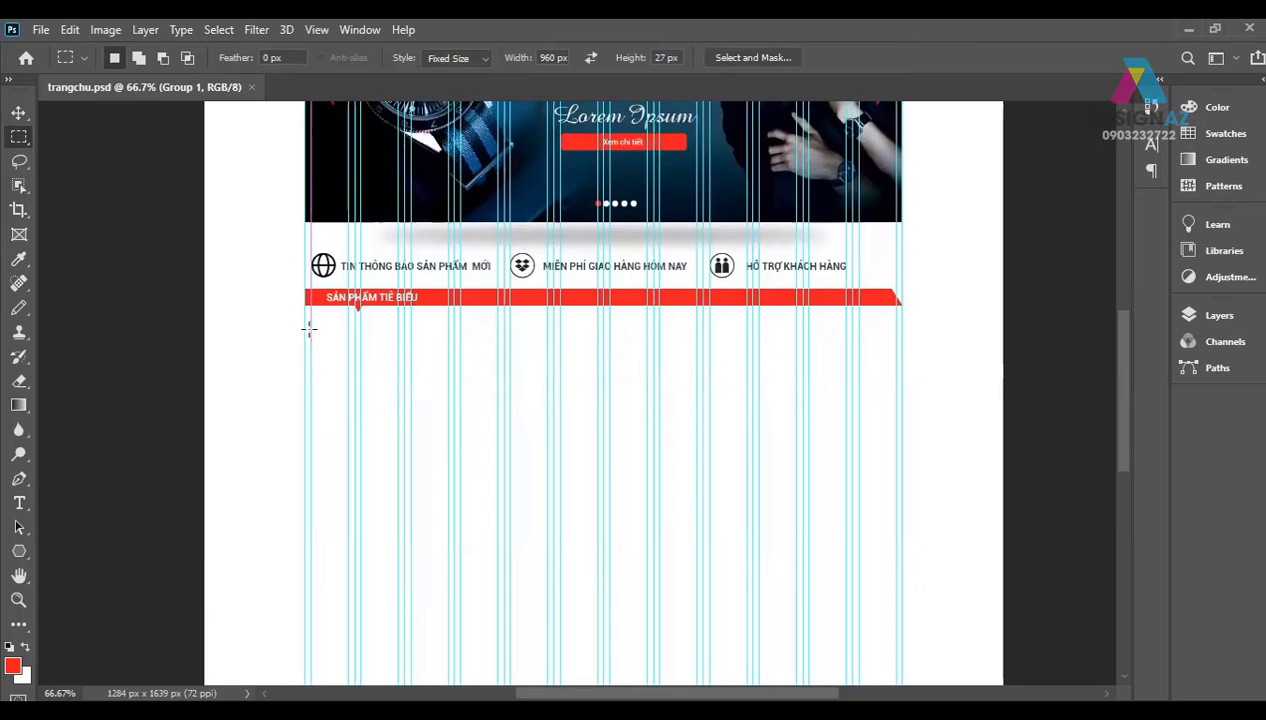
click(447, 58)
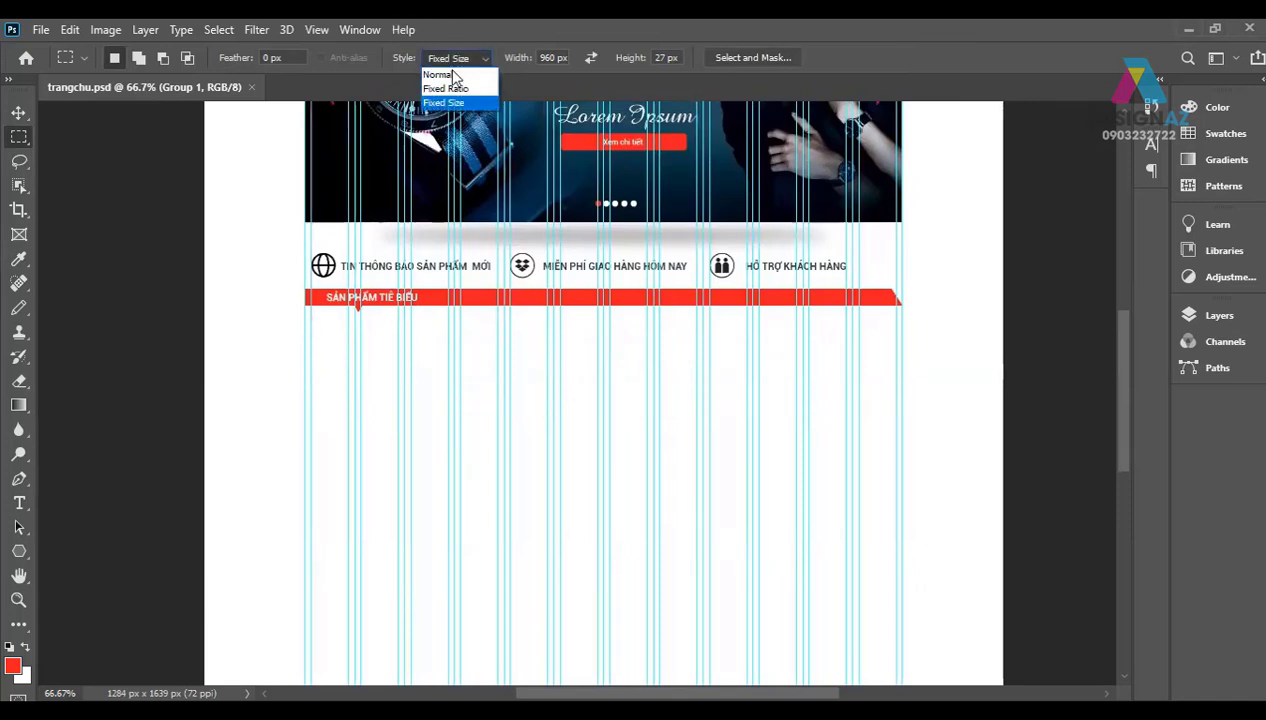
click(445, 73)
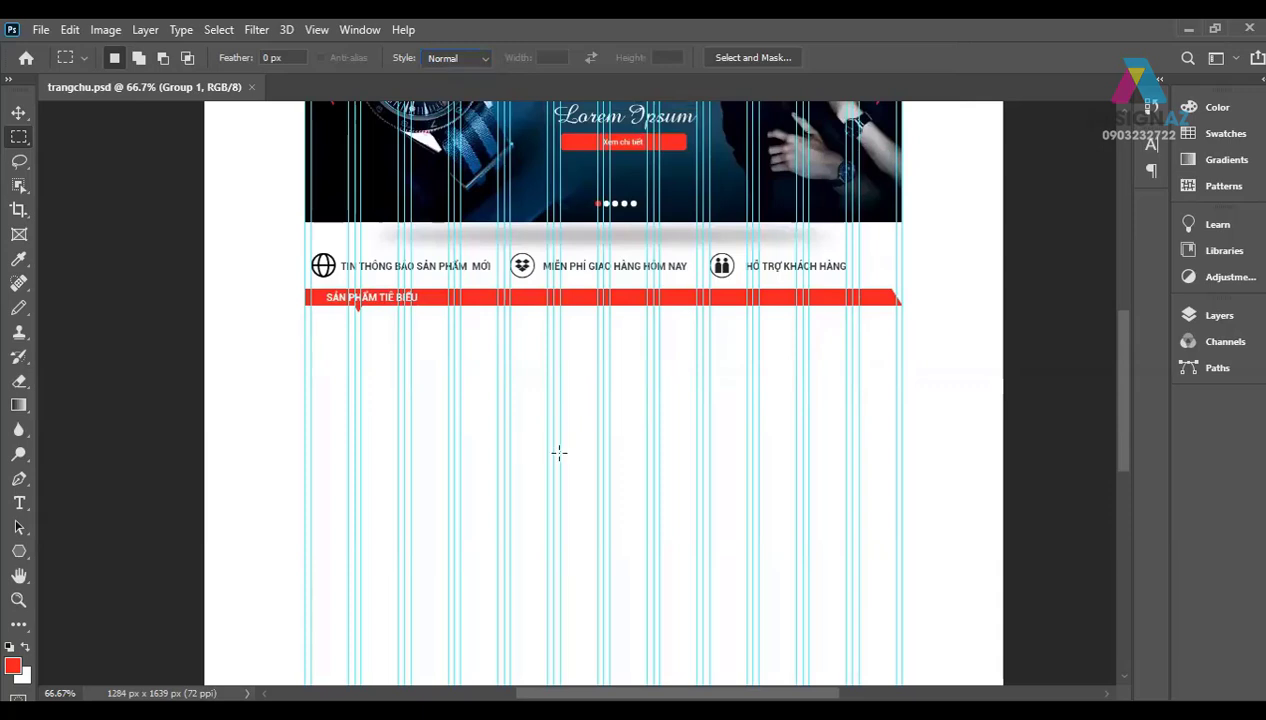
drag(311, 332, 478, 428)
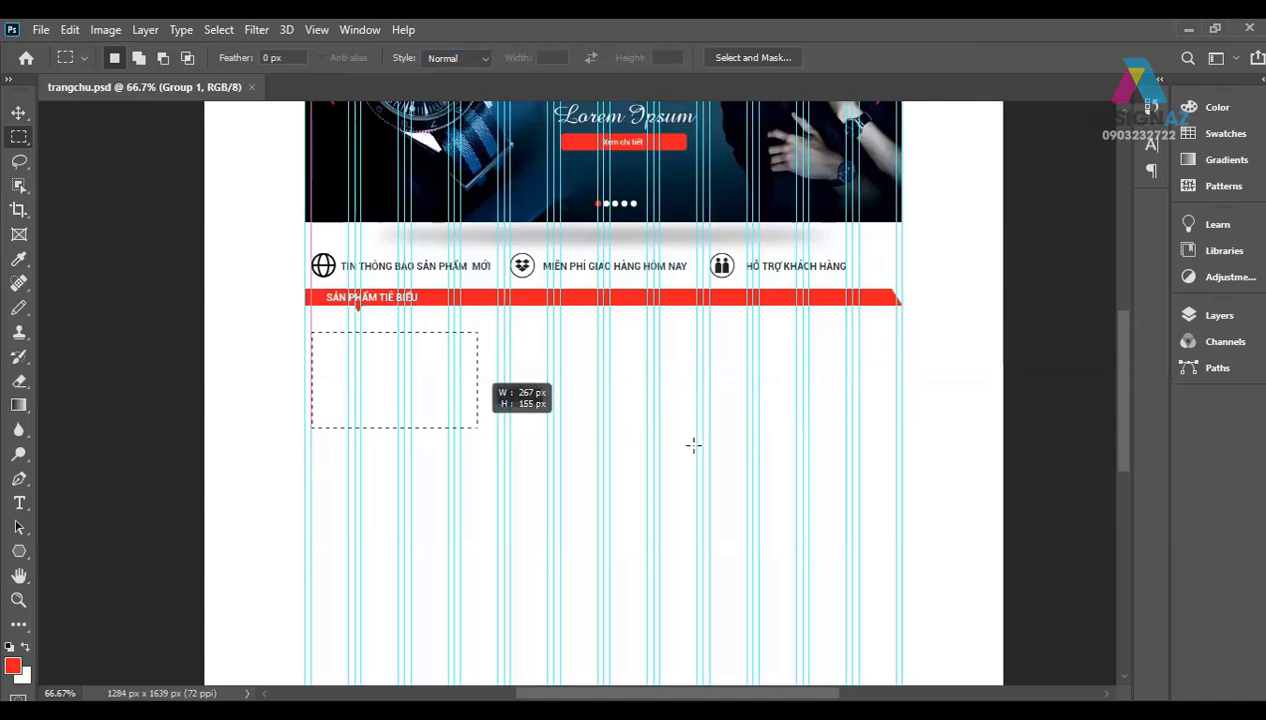
drag(693, 439, 694, 451)
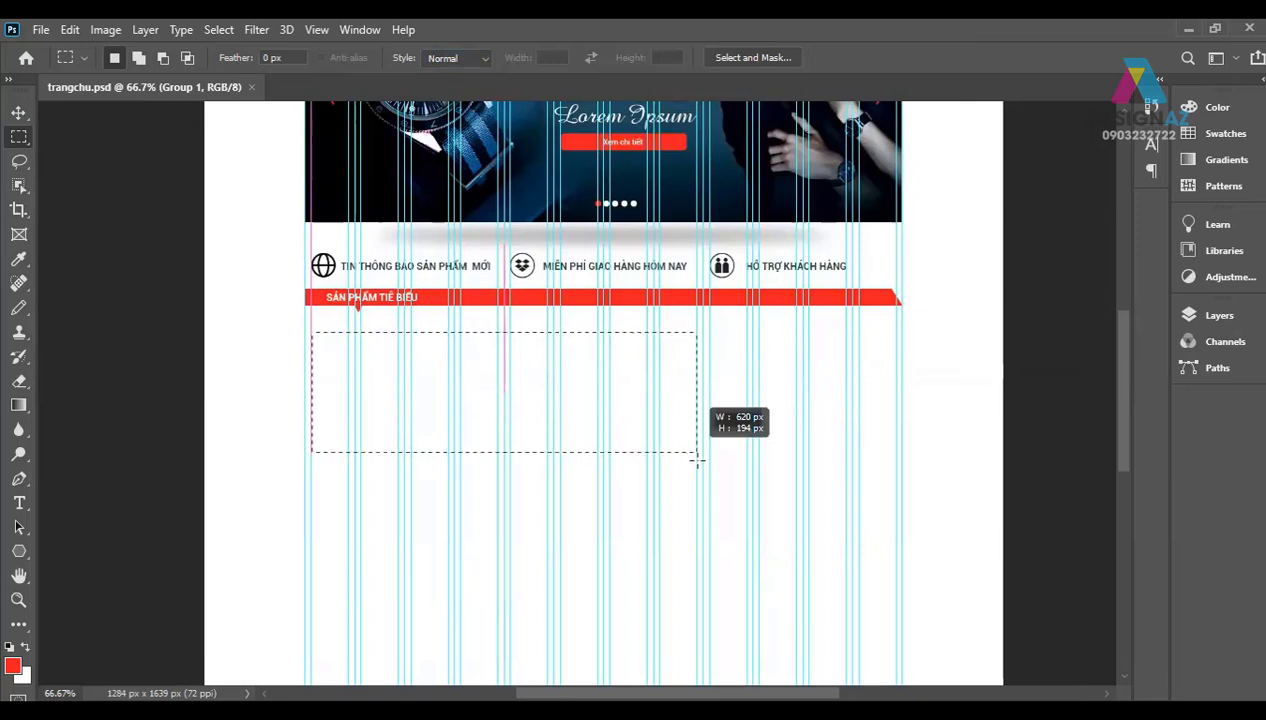
Step: Restore the rectangular selection and add a new empty layer in the Layers panel
click(695, 483)
drag(673, 463, 660, 431)
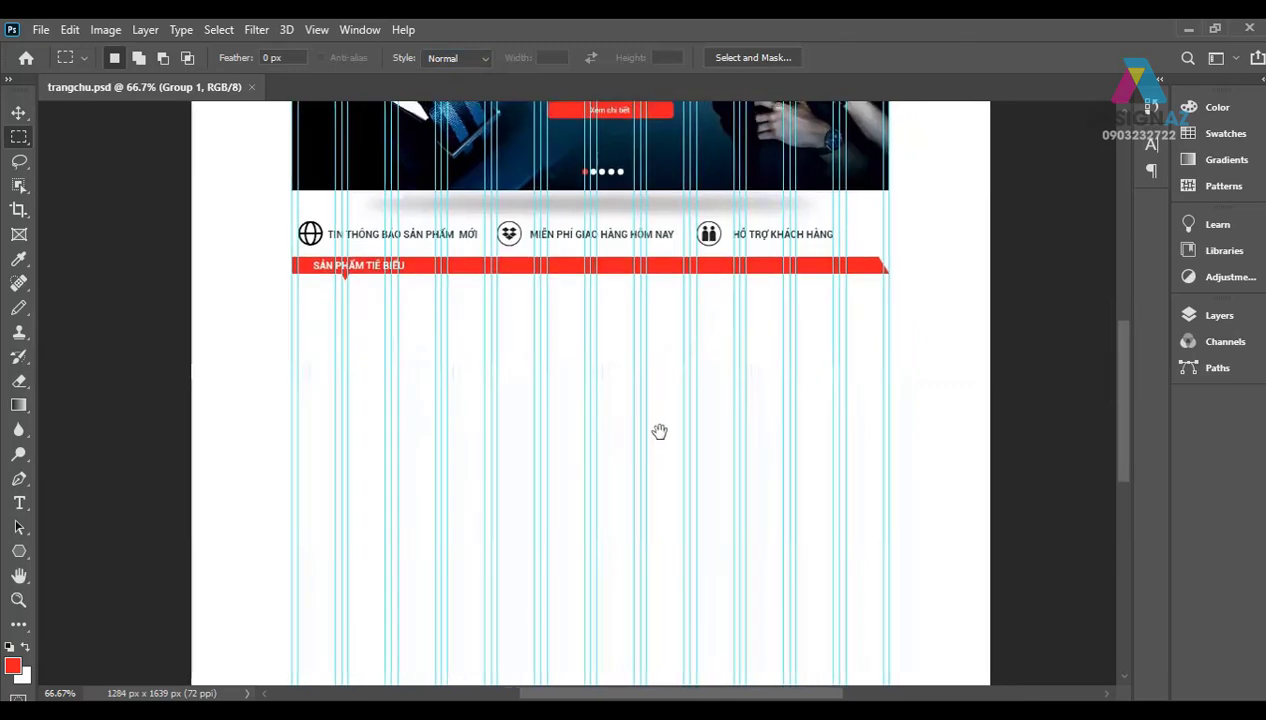
key(ctrl+shift+d)
key(F7)
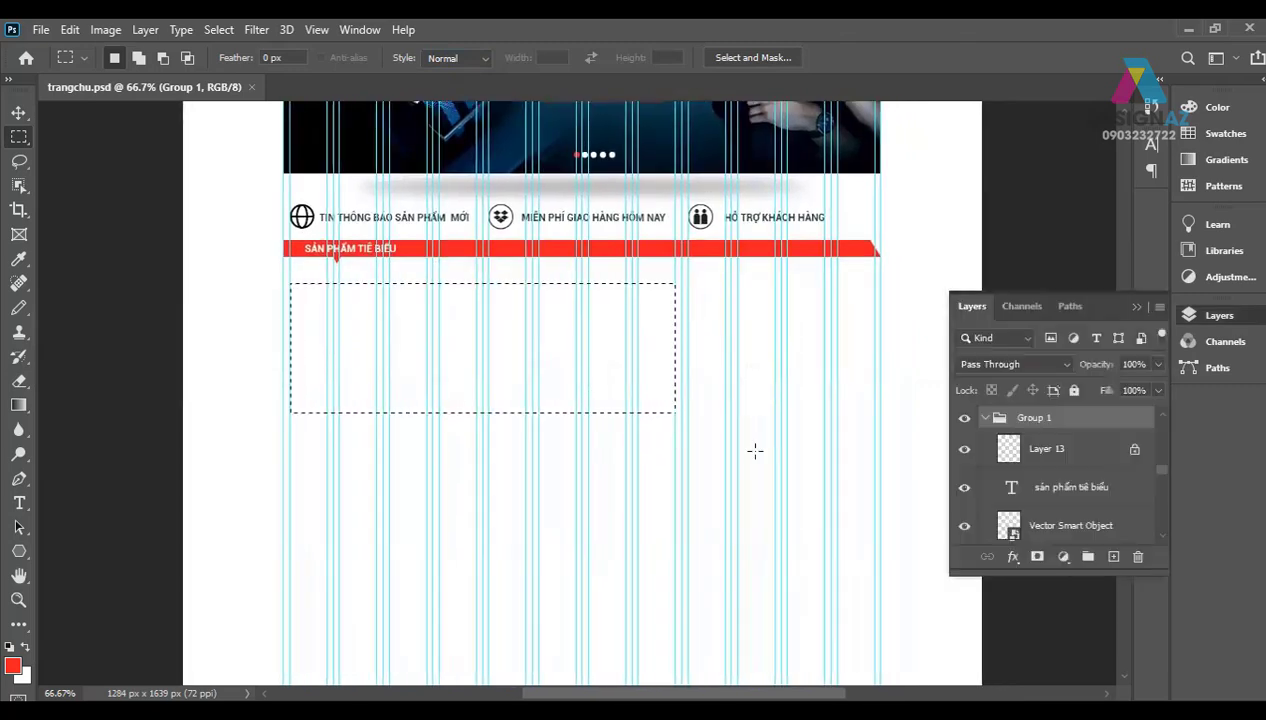
click(1113, 556)
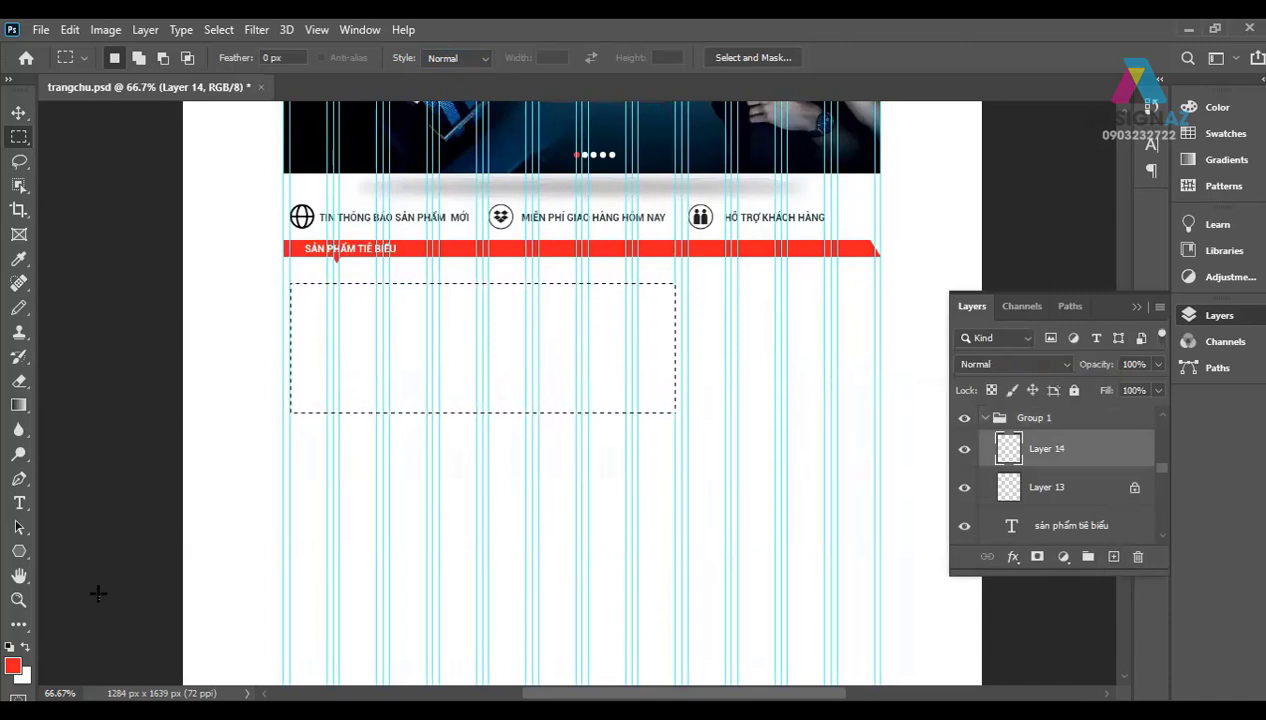
Step: Fill the selection with light grey sampled from the shadow band, then deselect
key(d)
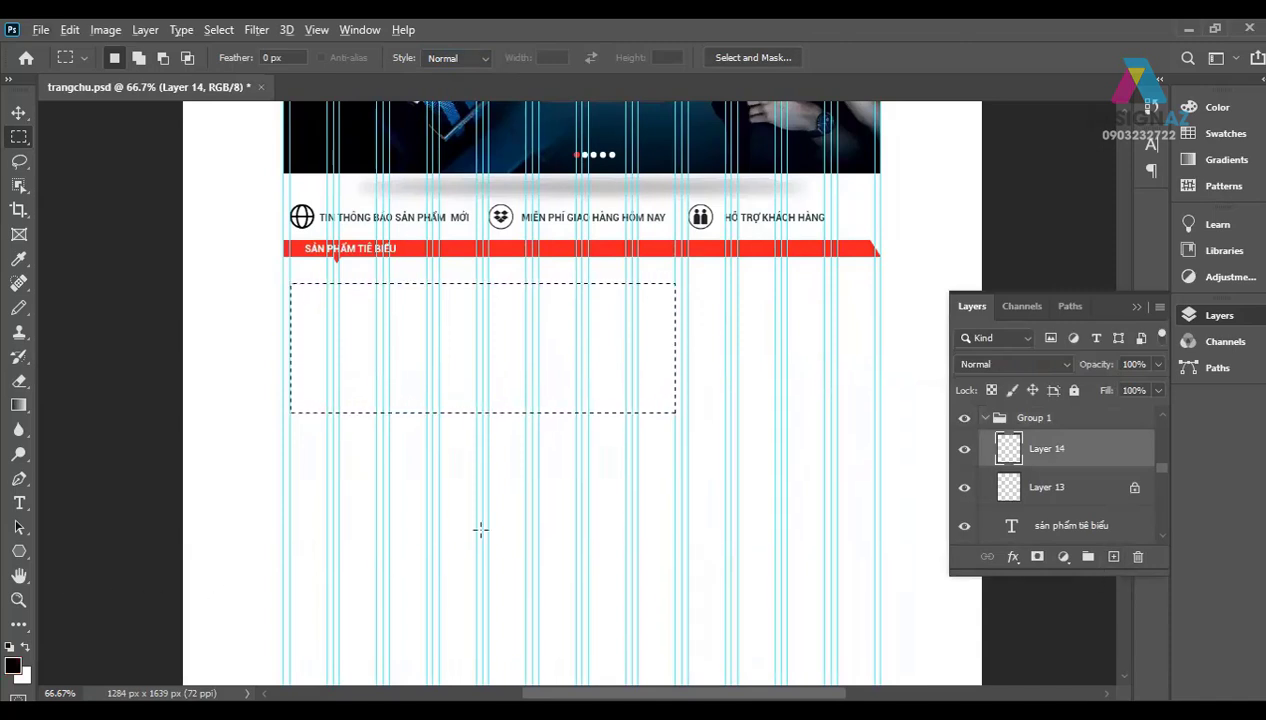
key(i)
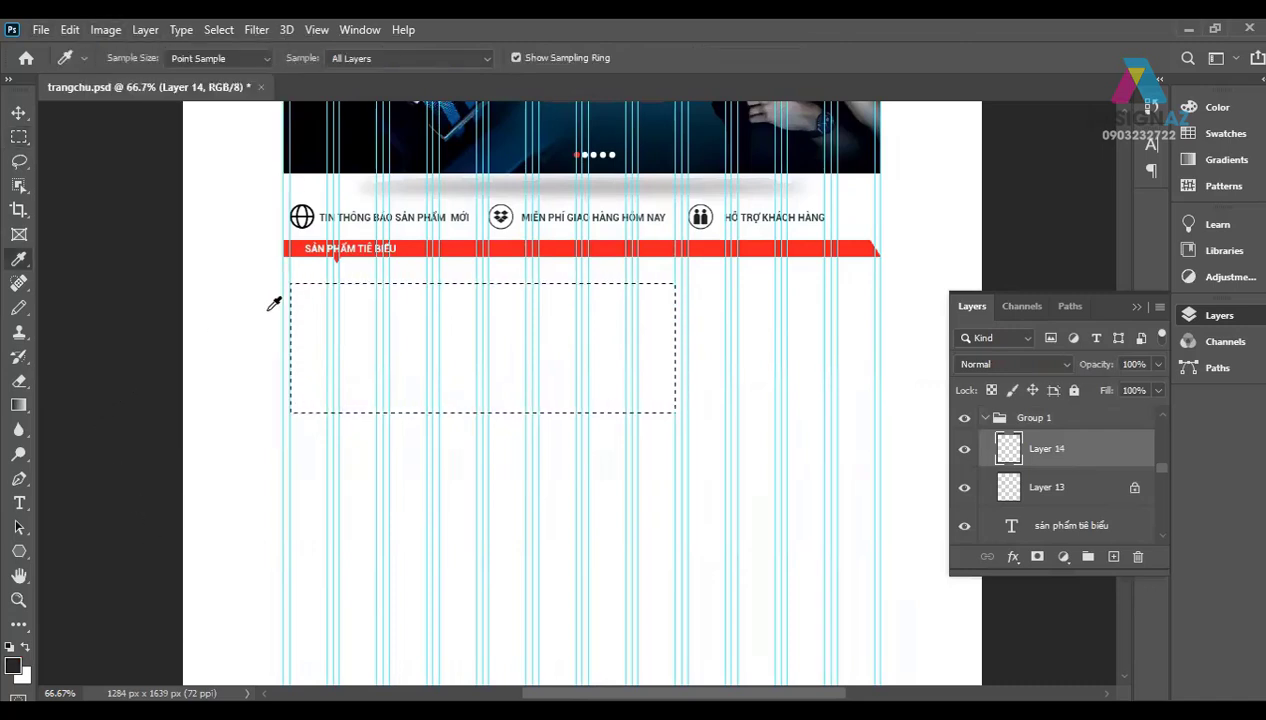
click(458, 185)
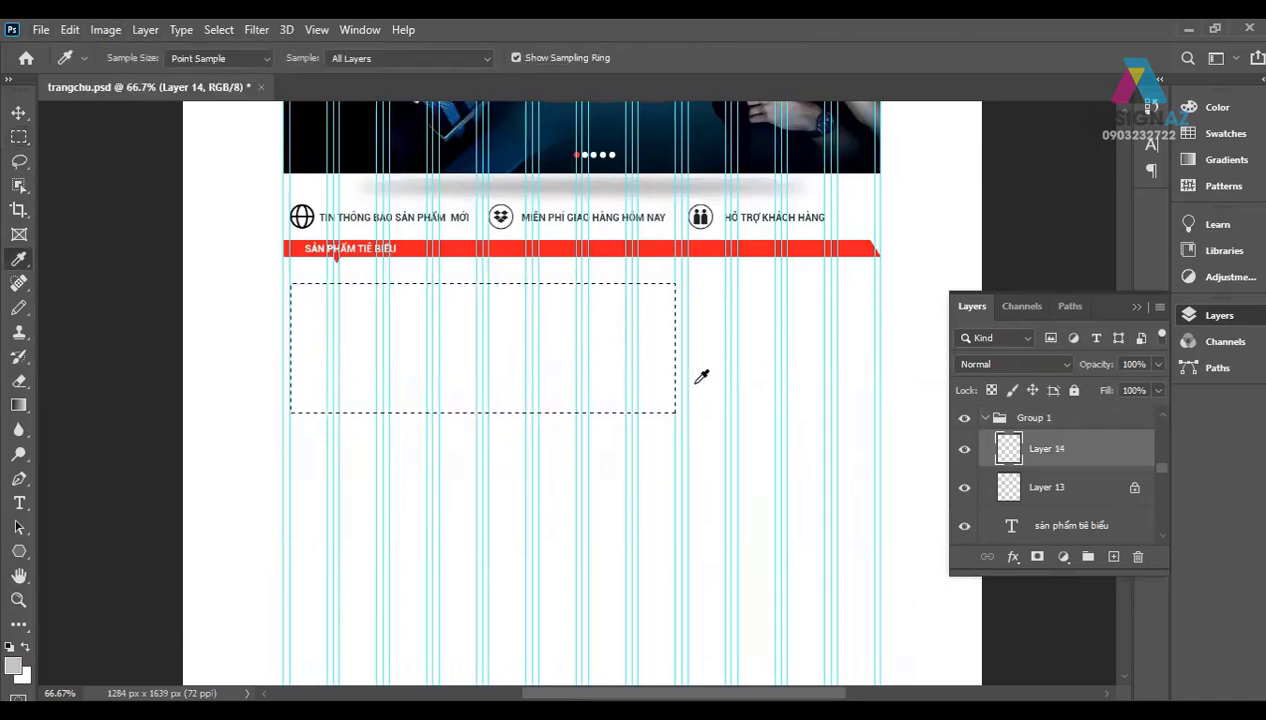
key(alt+BackSpace)
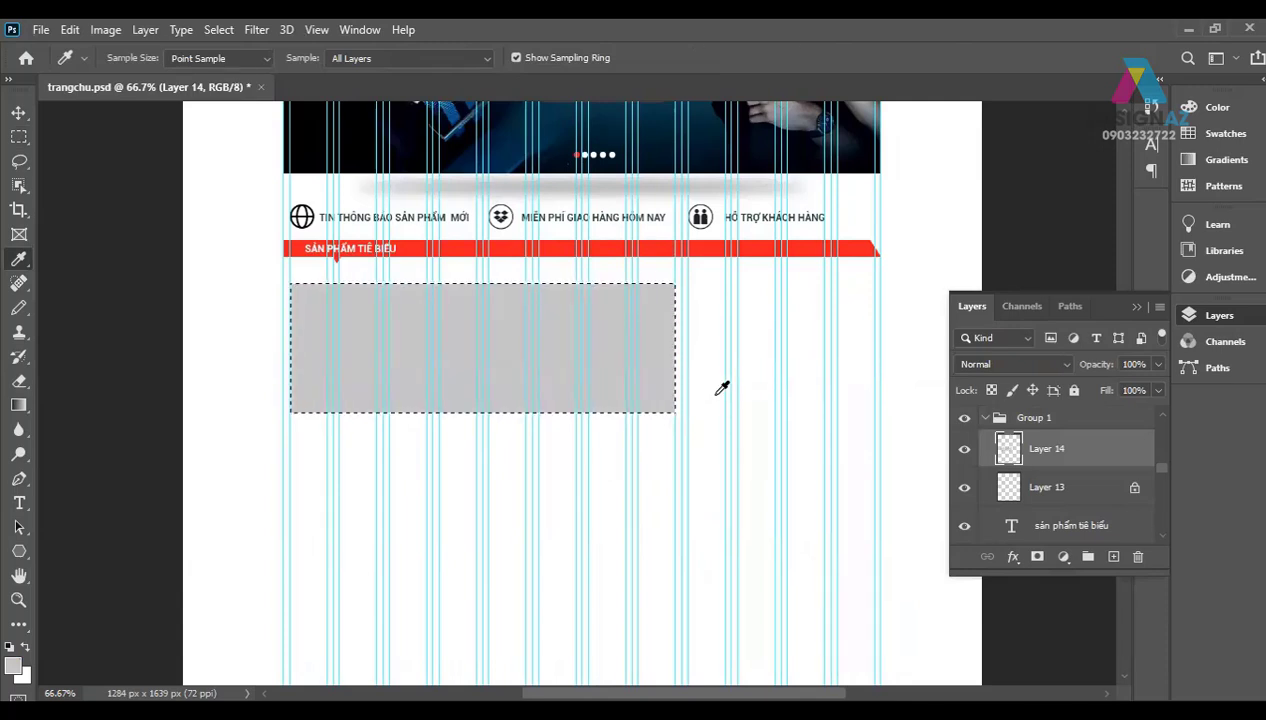
key(m)
drag(681, 419, 667, 404)
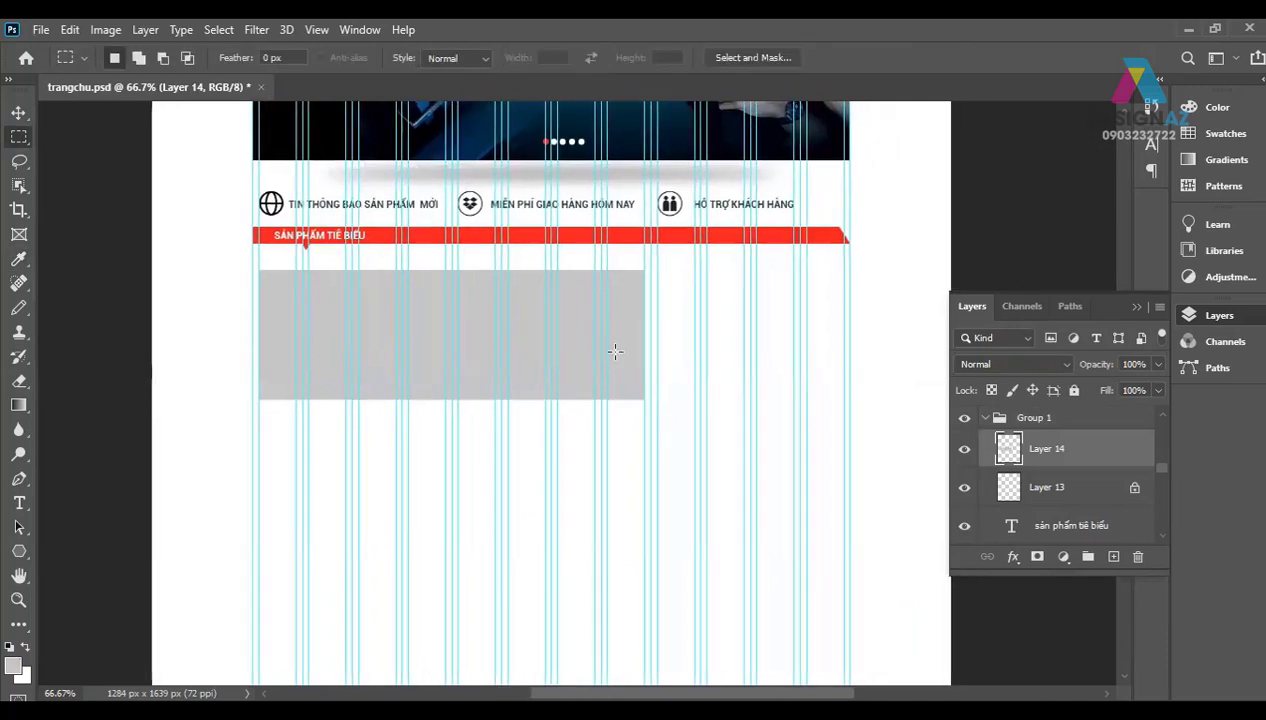
Step: Duplicate Layer 14 just below itself and narrow the copy to about 288 px wide
click(18, 114)
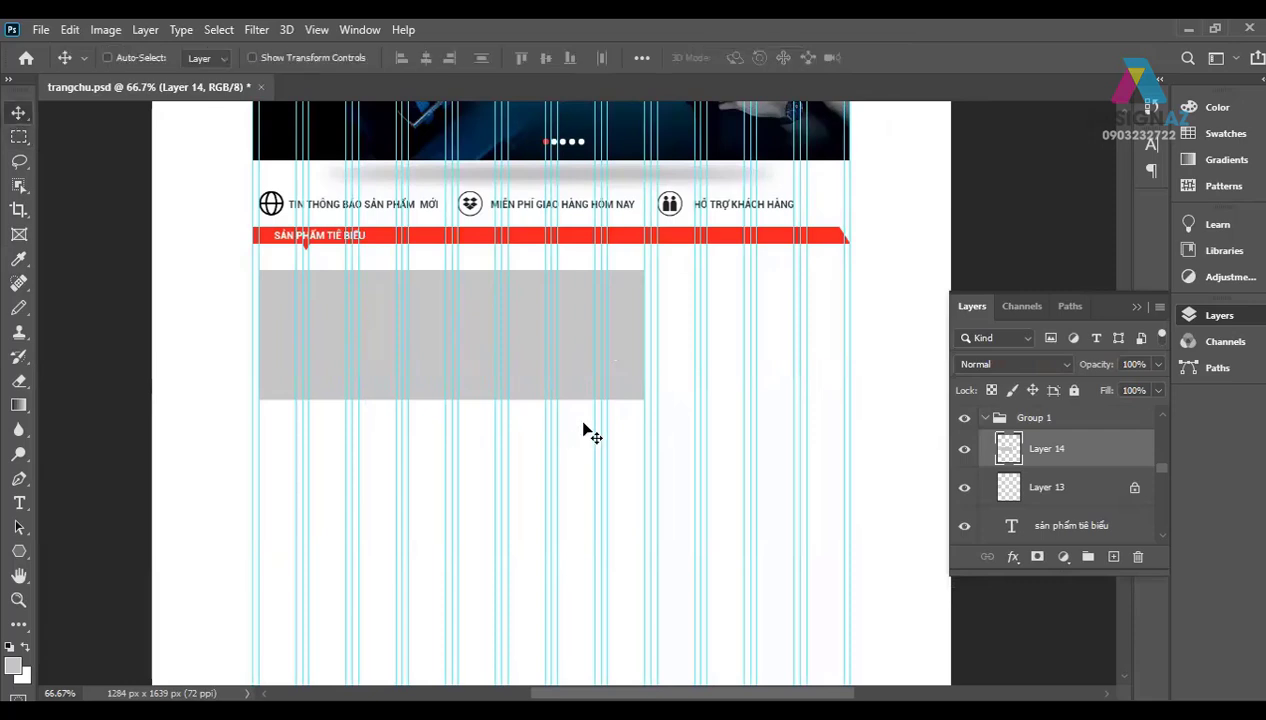
right_click(613, 336)
click(640, 369)
drag(624, 348, 631, 492)
key(ctrl)
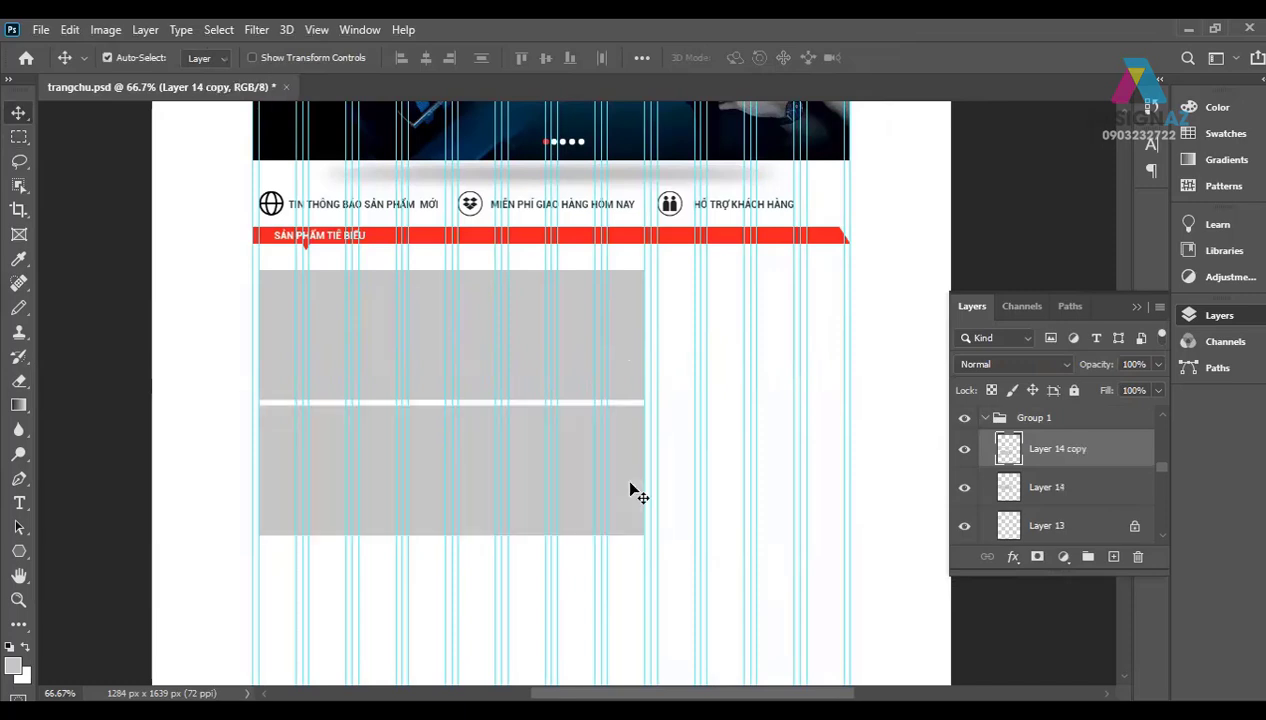
key(ctrl+t)
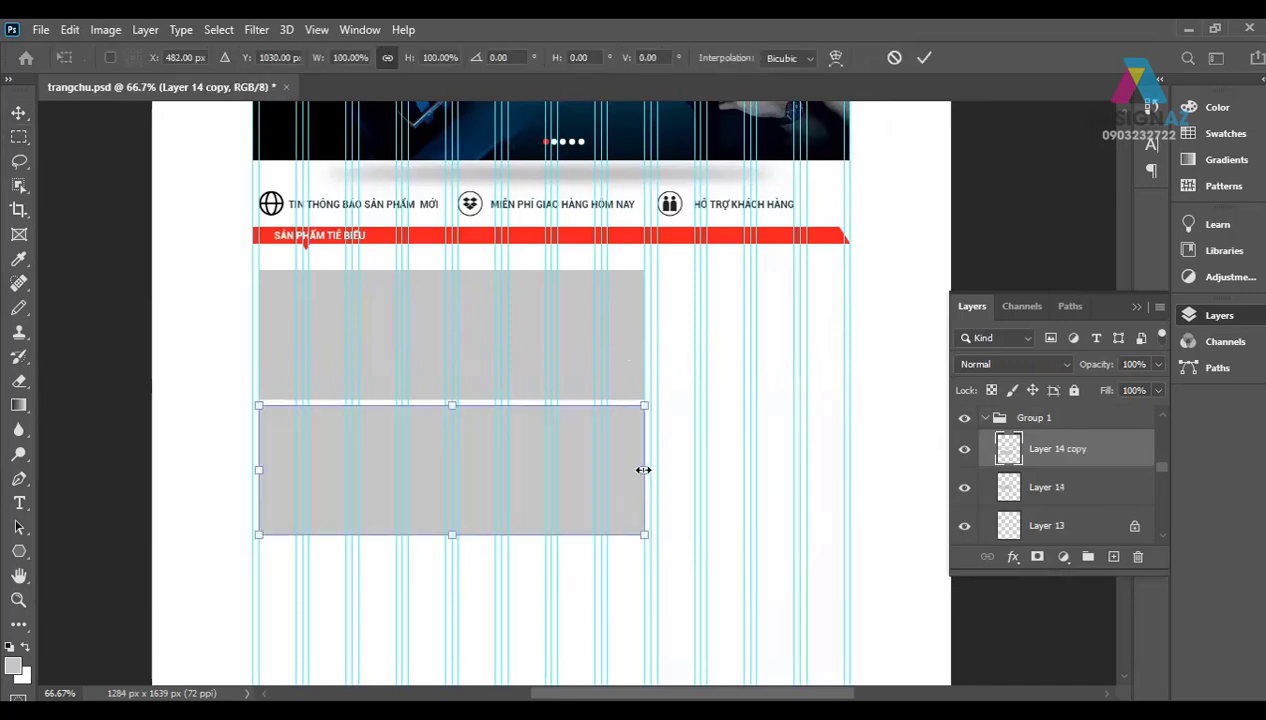
drag(640, 471, 570, 469)
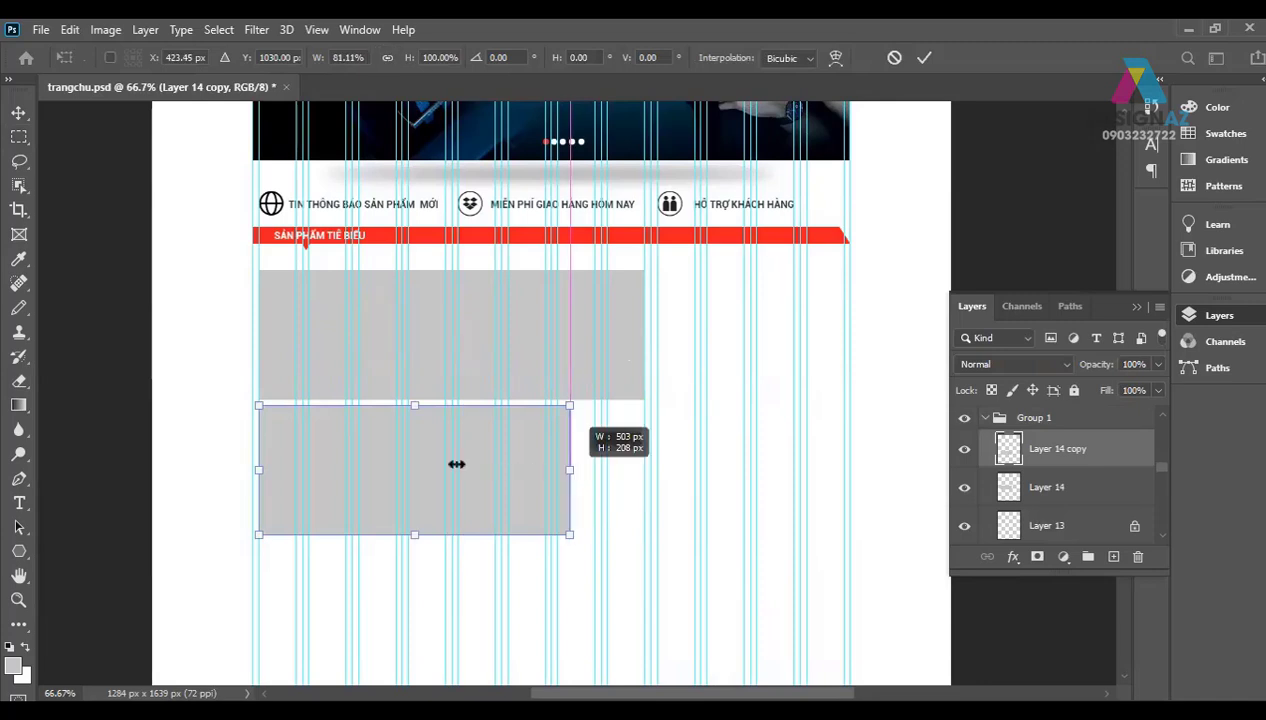
drag(441, 464, 446, 466)
key(Return)
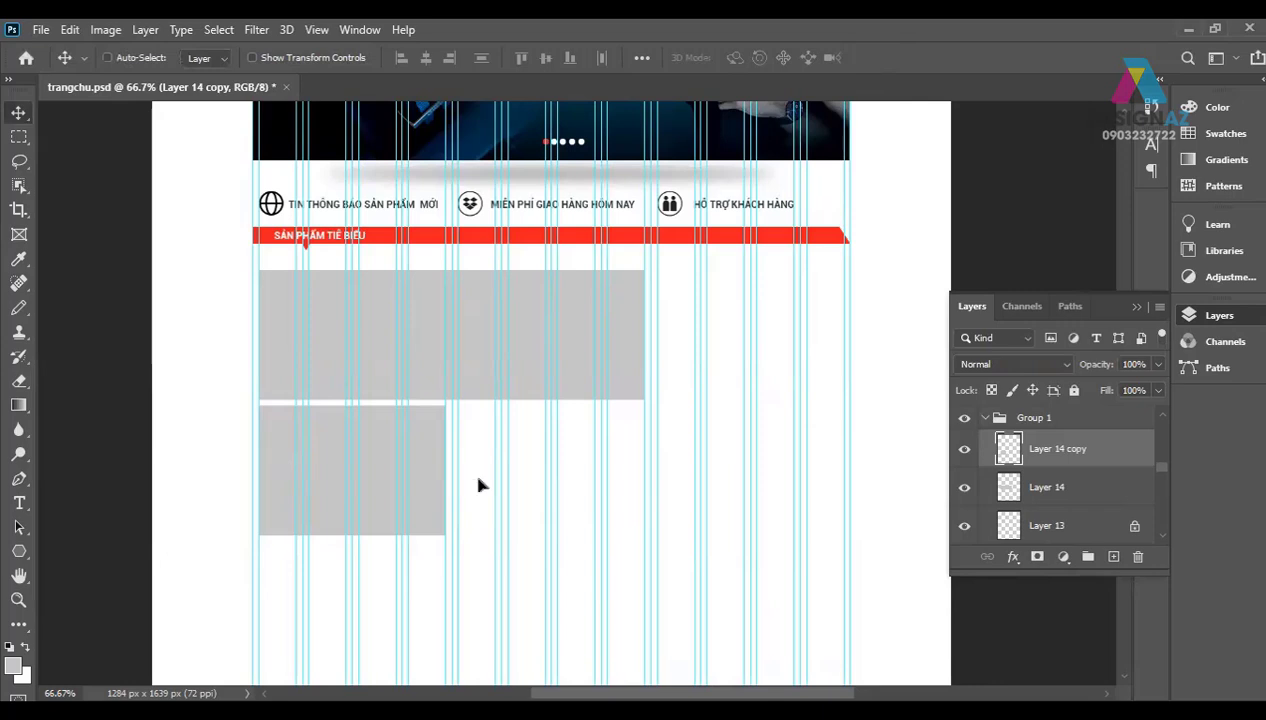
Step: Duplicate the narrow box to its right and nudge both lower boxes down slightly
drag(478, 485, 677, 485)
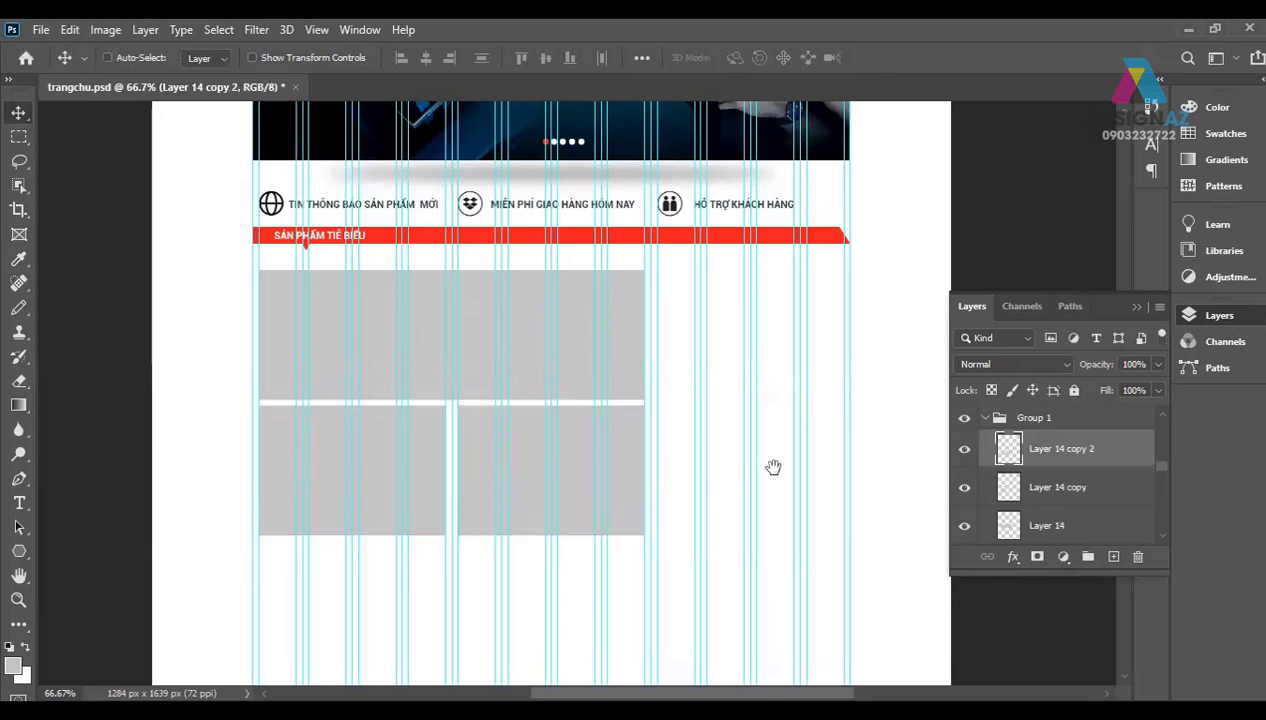
drag(773, 467, 738, 466)
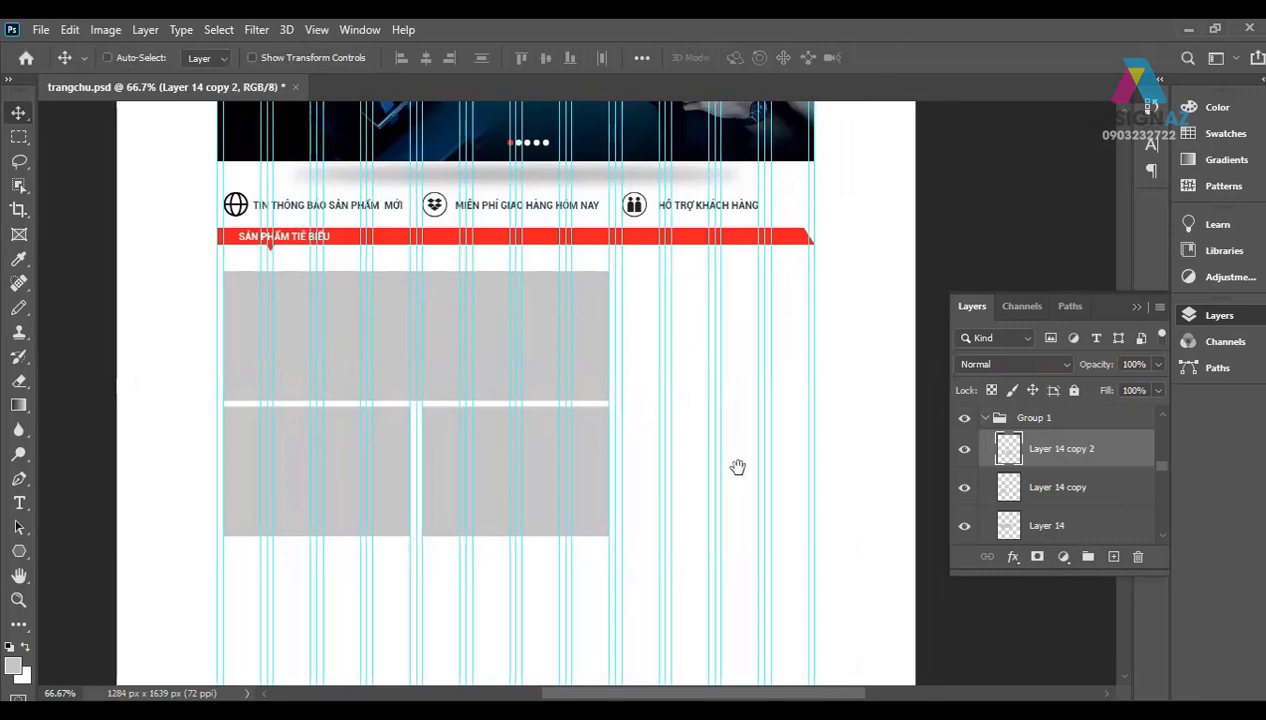
right_click(588, 431)
click(645, 455)
right_click(409, 460)
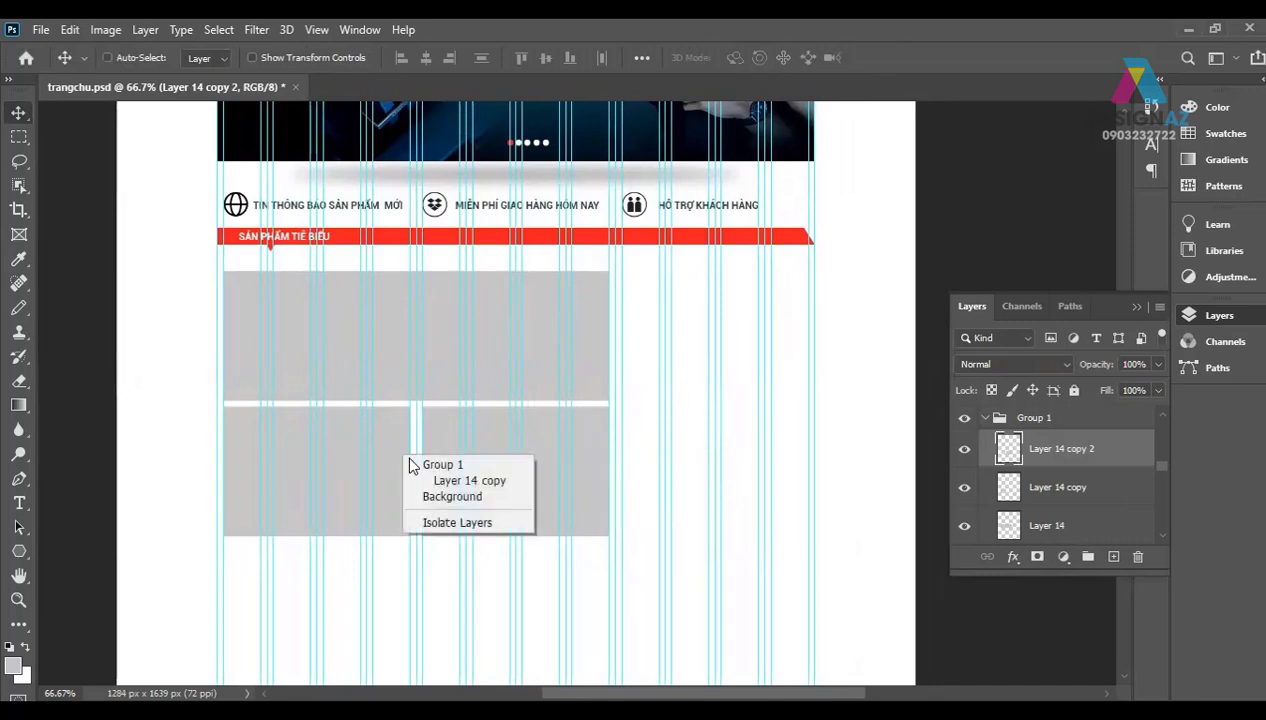
shift+click(430, 478)
key(Down)
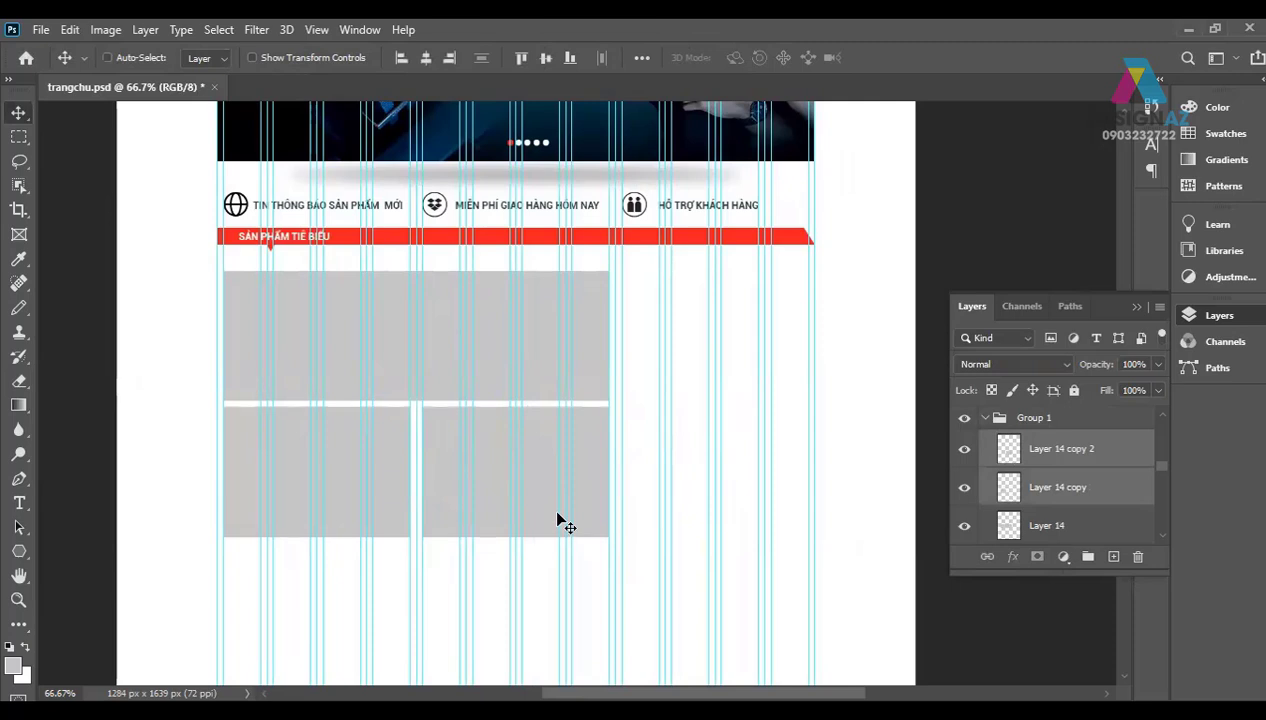
key(Down)
key(Down)
key(Down)
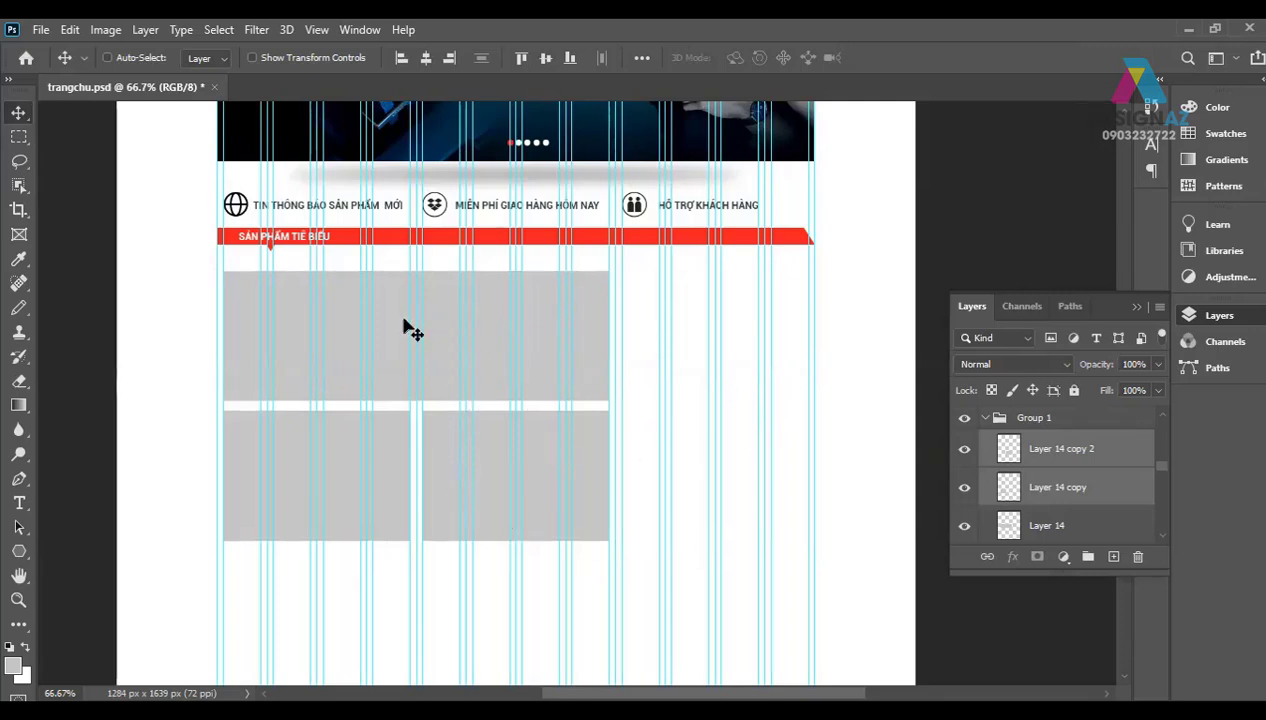
right_click(487, 470)
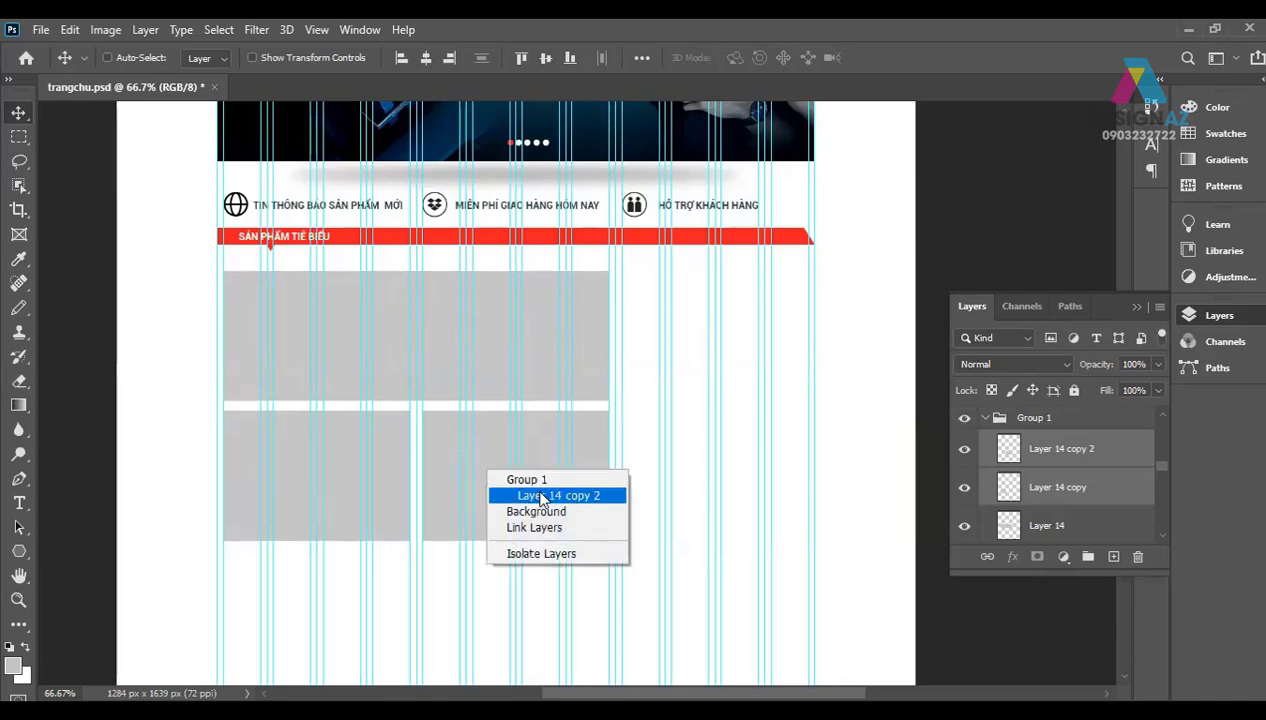
click(540, 497)
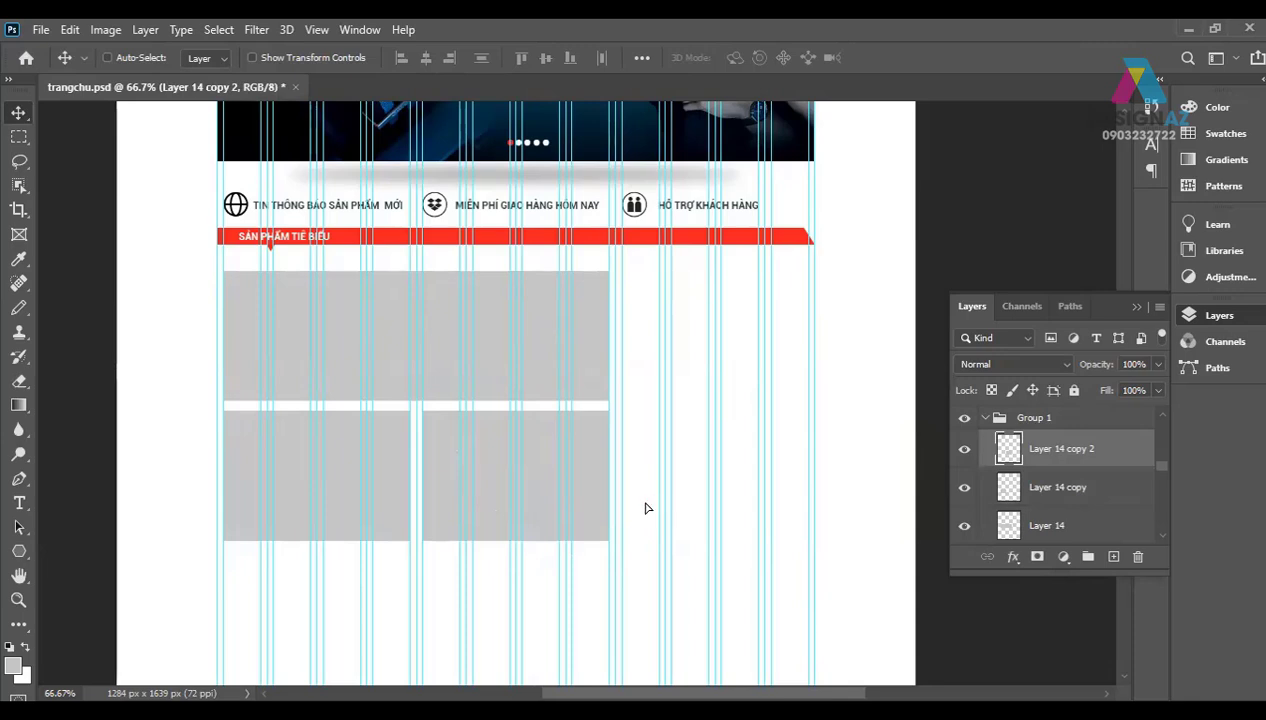
Step: Duplicate a box to the far right and stretch it up to span both rows
drag(651, 506, 715, 503)
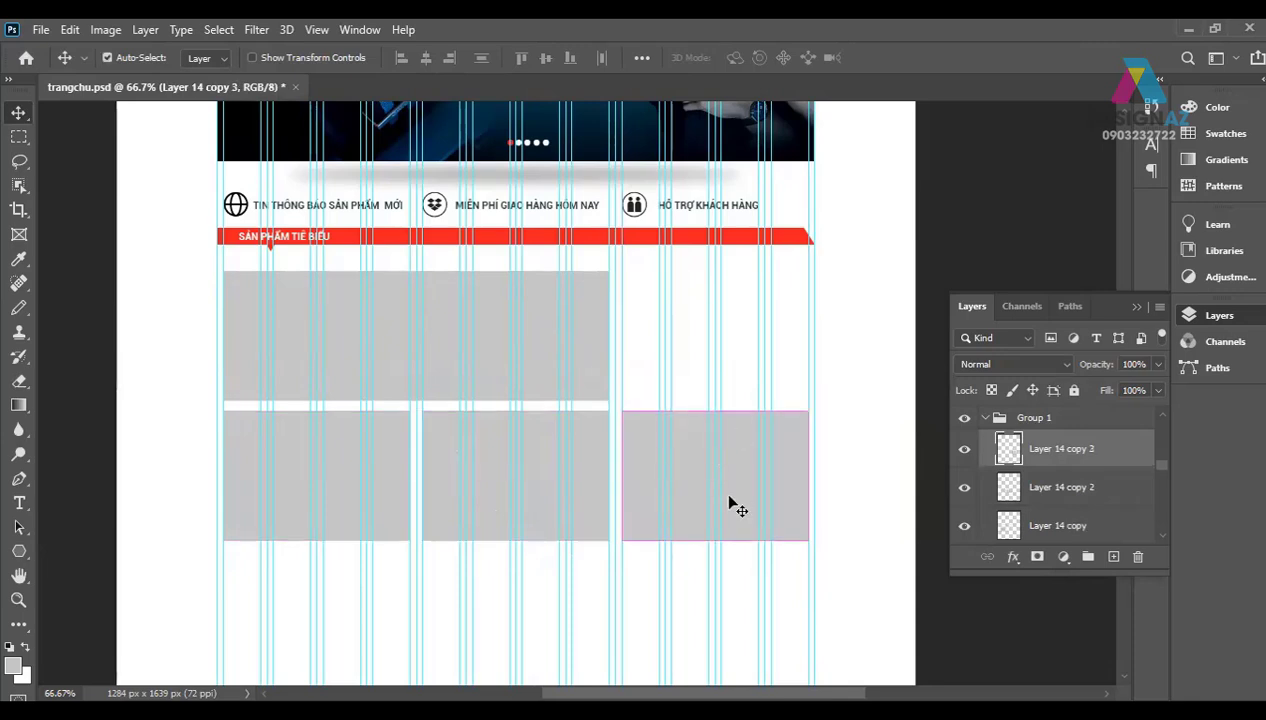
key(ctrl+t)
drag(715, 412, 715, 280)
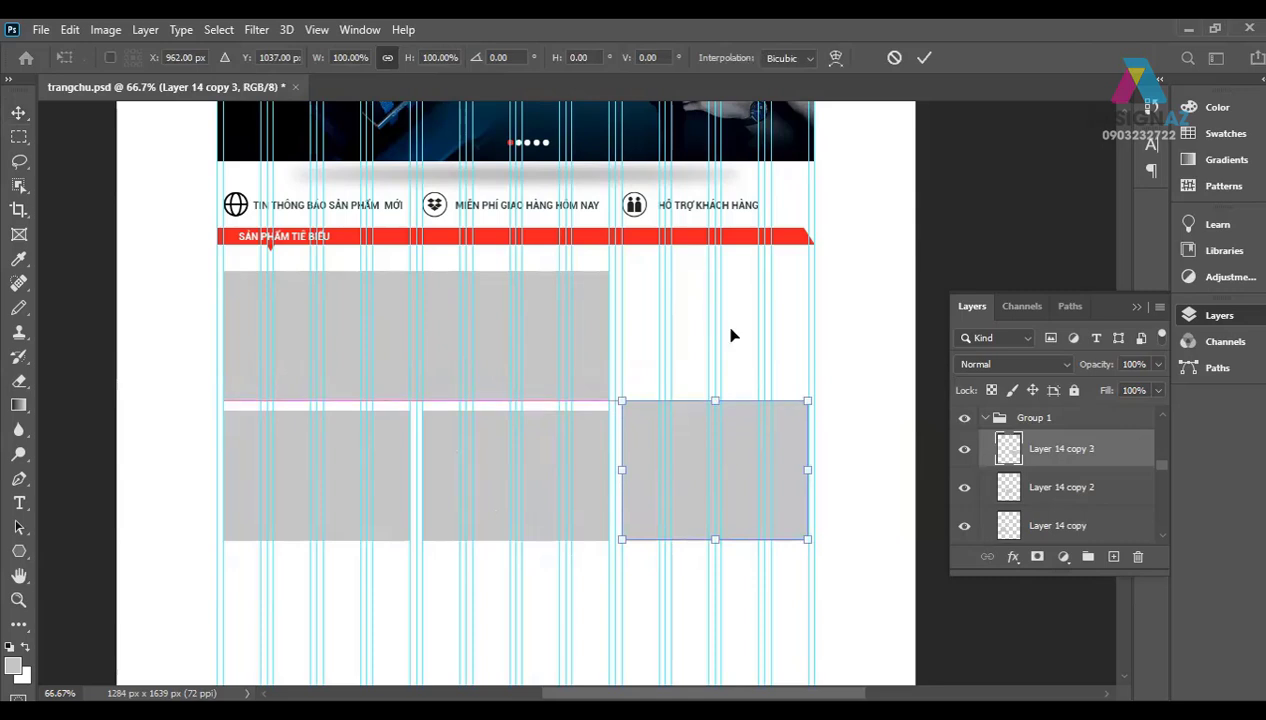
key(Return)
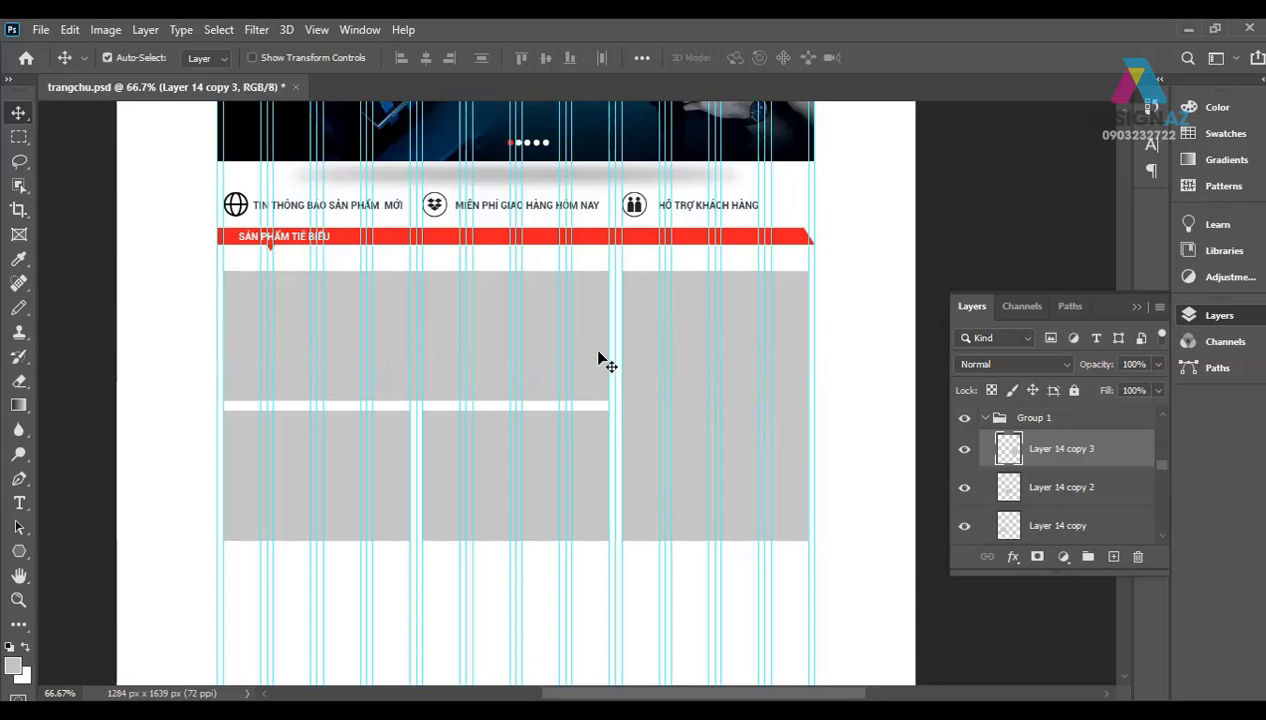
Step: Hide the guides and make the top-left box's layer, Layer 14, active
key(ctrl+semicolon)
drag(679, 449, 757, 318)
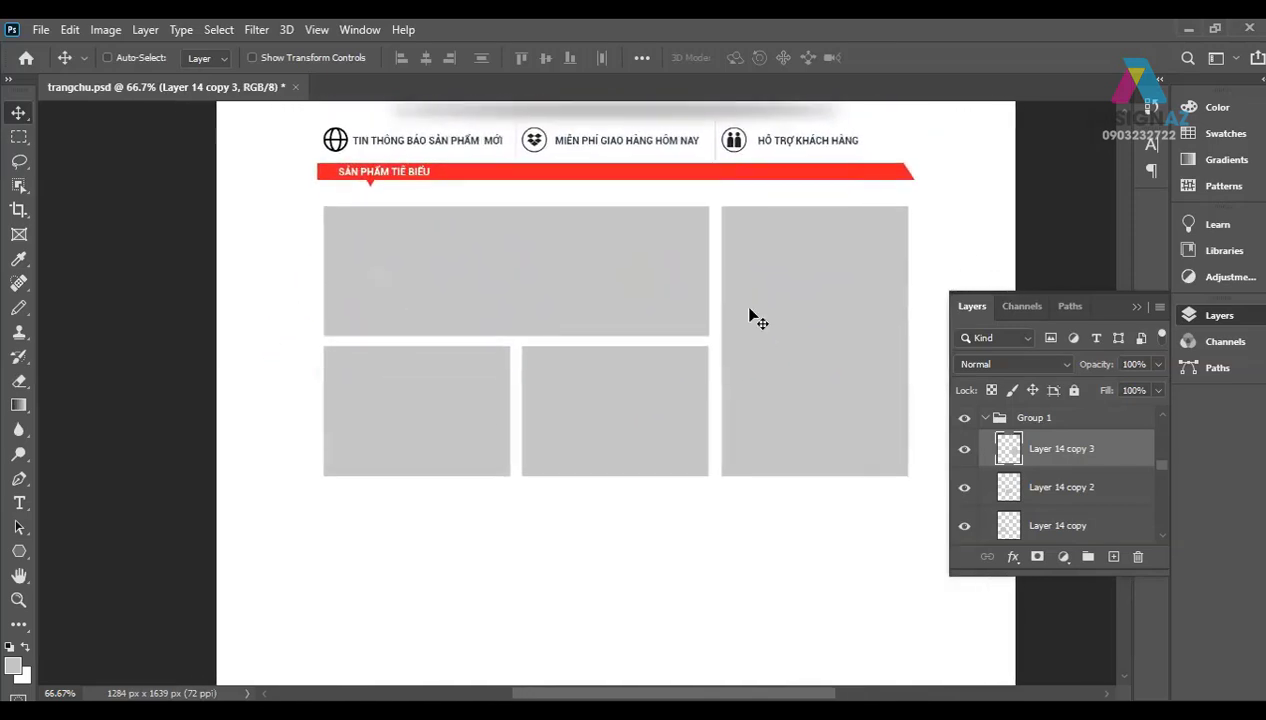
right_click(567, 254)
click(612, 278)
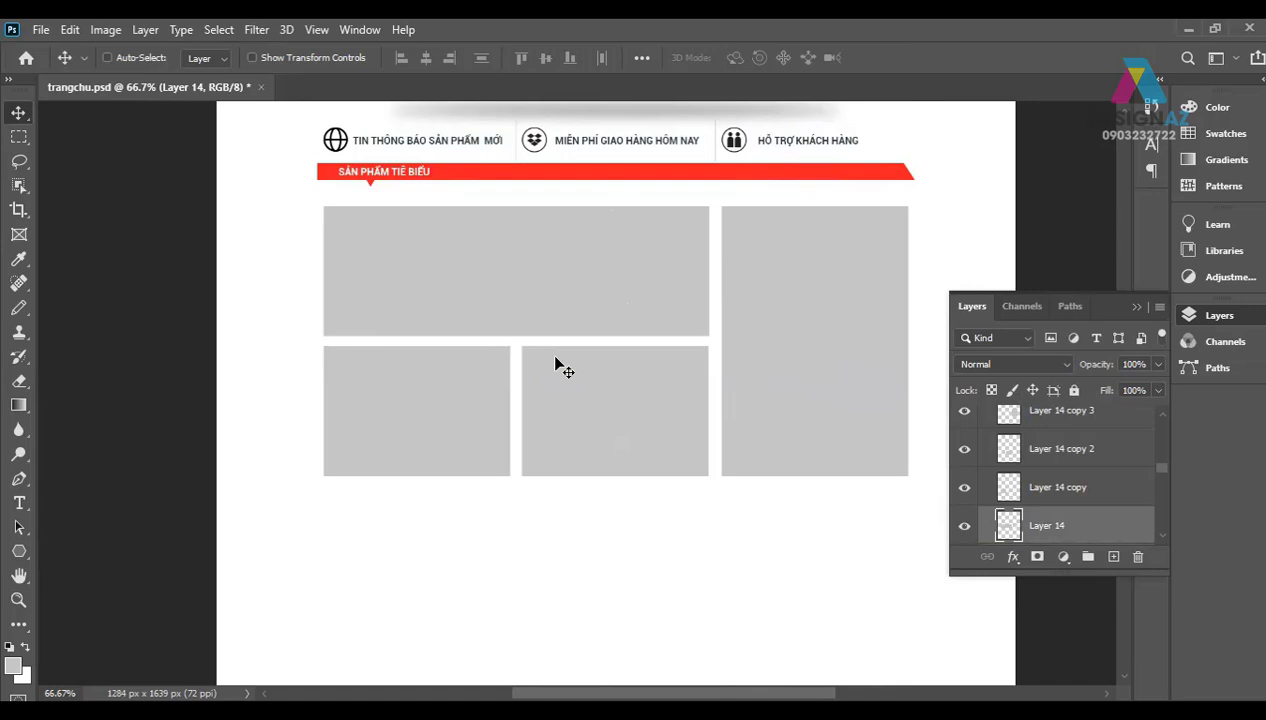
Step: Open 1457917b_jeweled_luxury_branded_watch_banners.jpg from the dongho folder as a new document
click(42, 30)
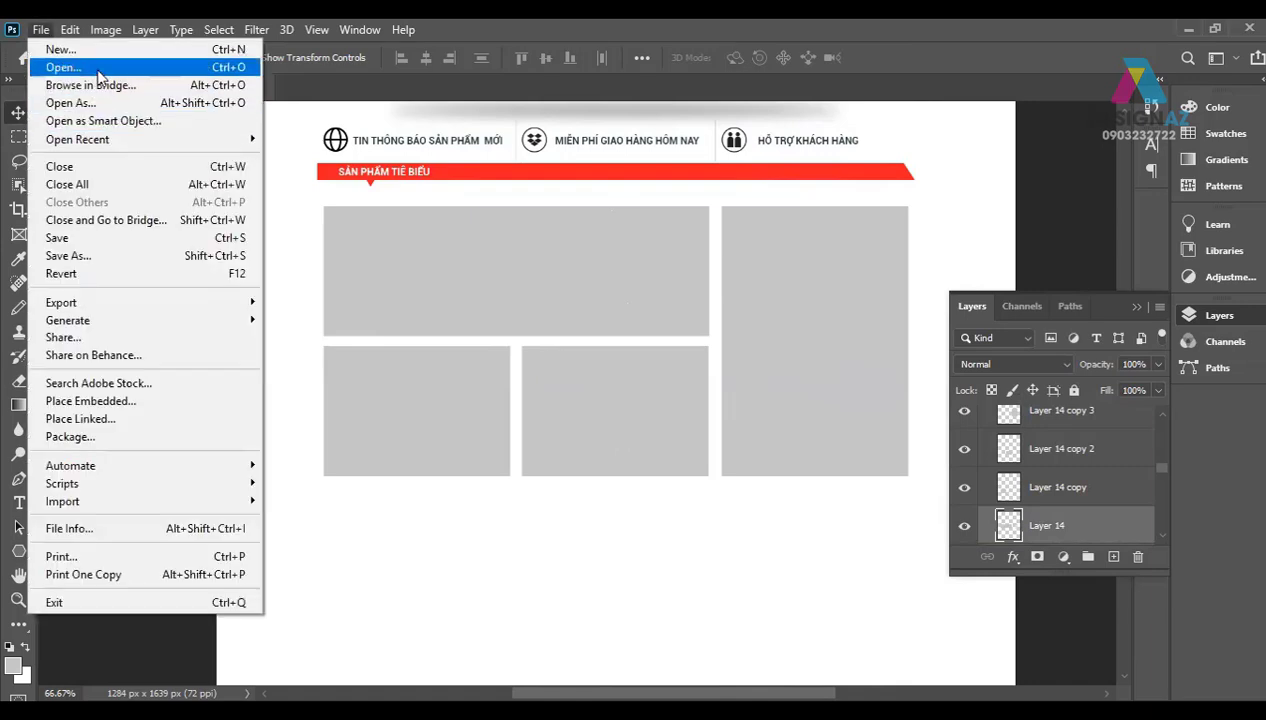
click(41, 29)
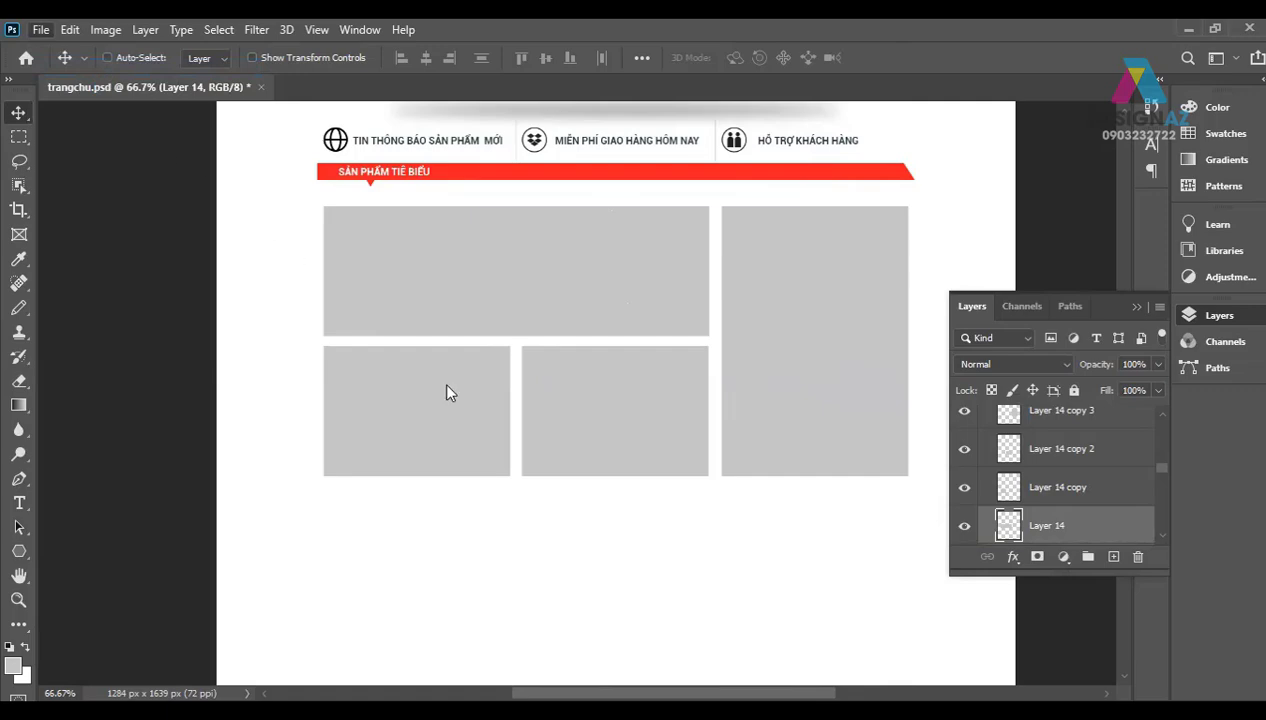
key(ctrl+o)
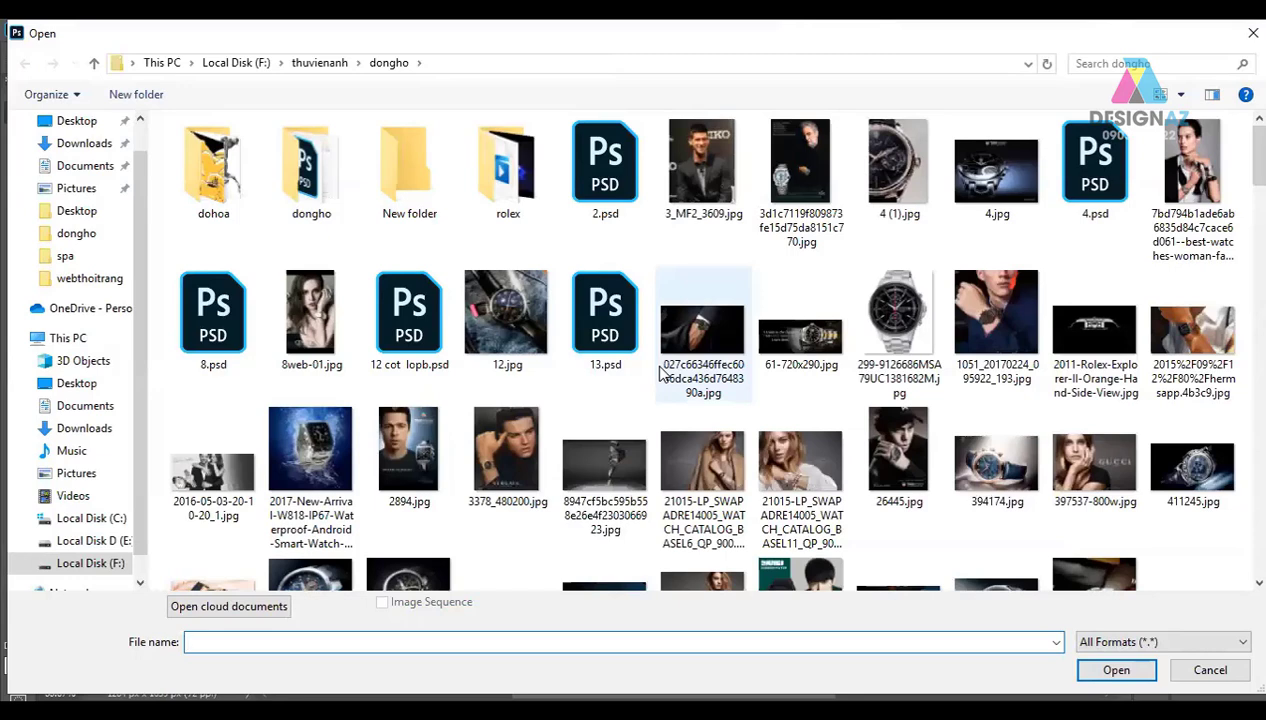
scroll(660, 374, down, 3)
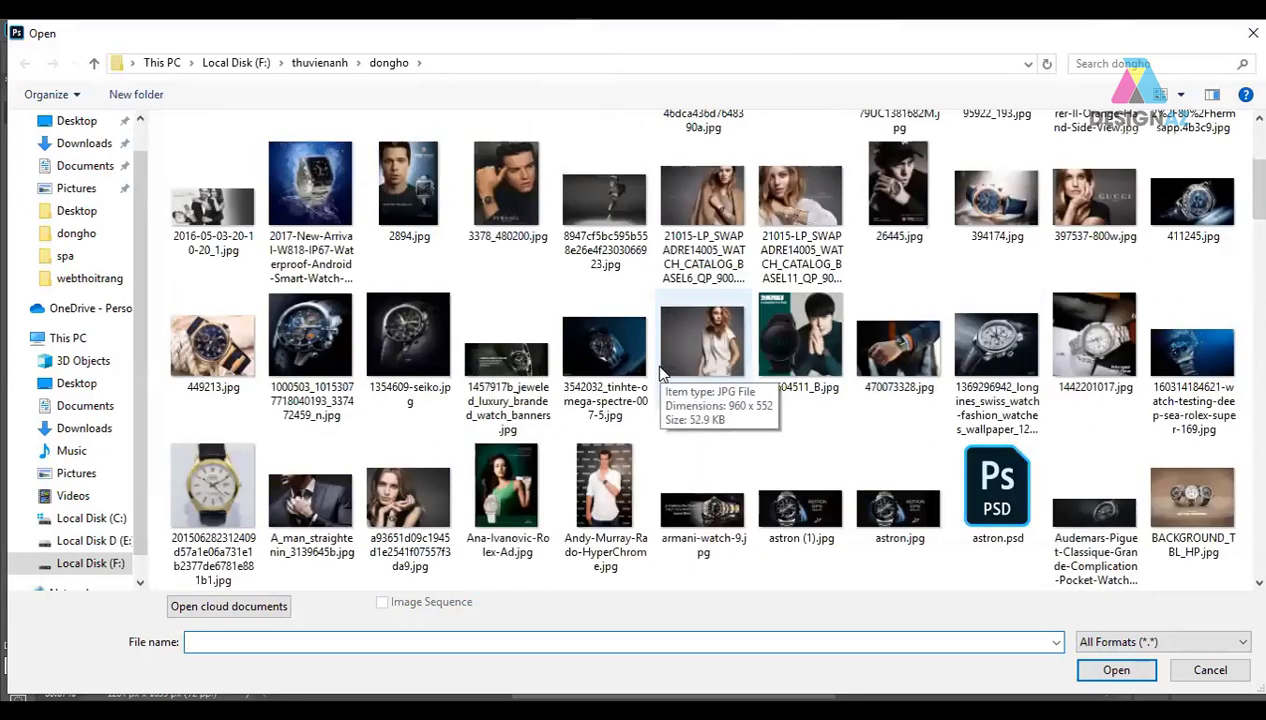
click(535, 398)
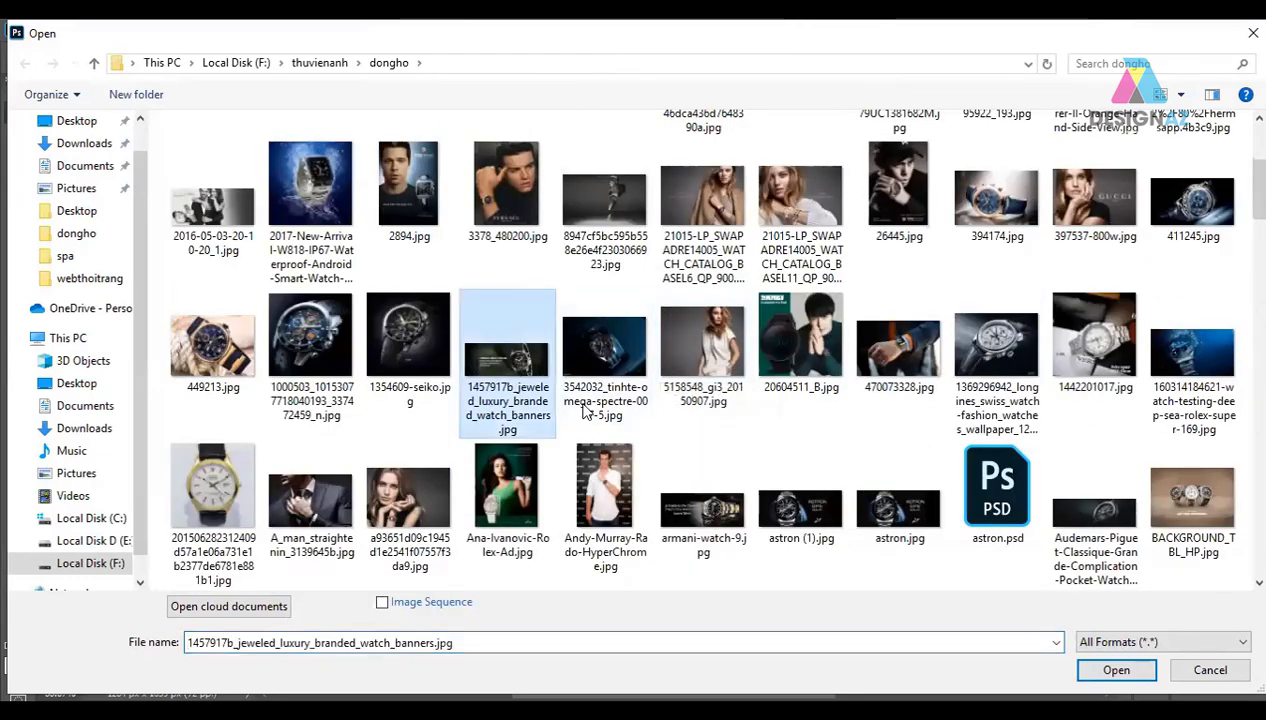
click(1108, 675)
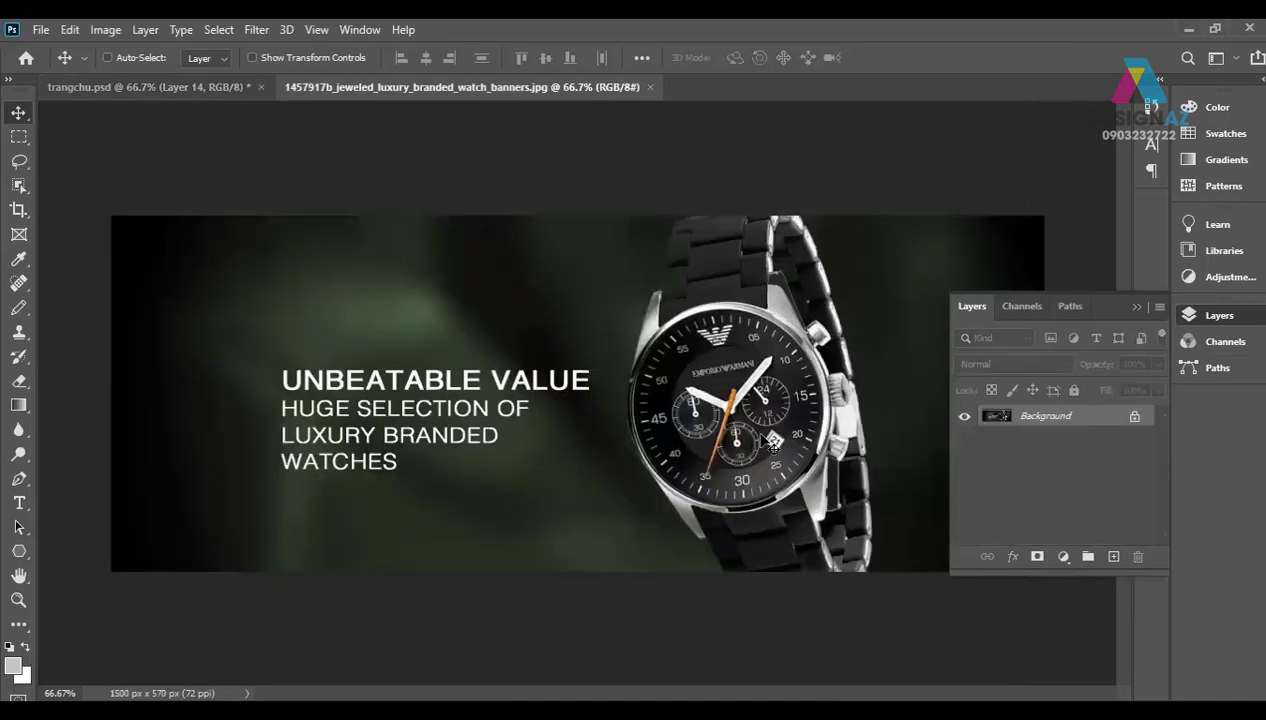
Step: Copy the whole watch banner and paste it clipped into the top-left box's Layer 14
key(ctrl+a)
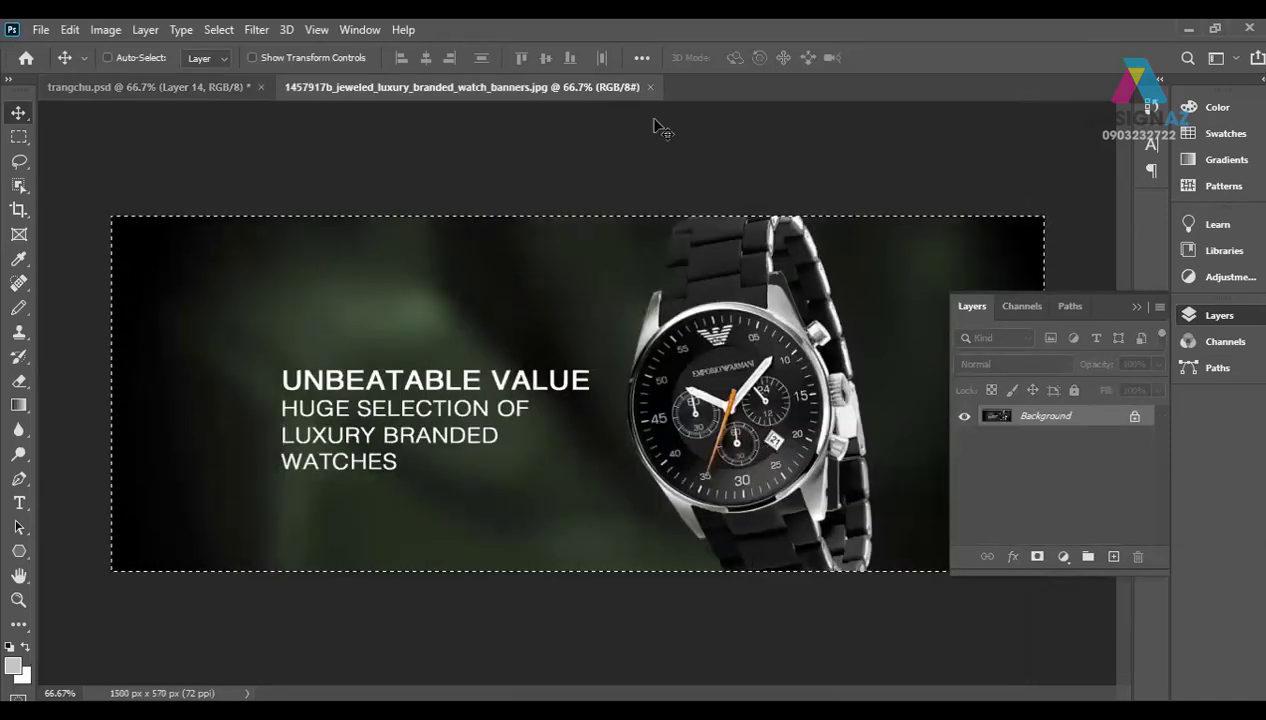
click(650, 87)
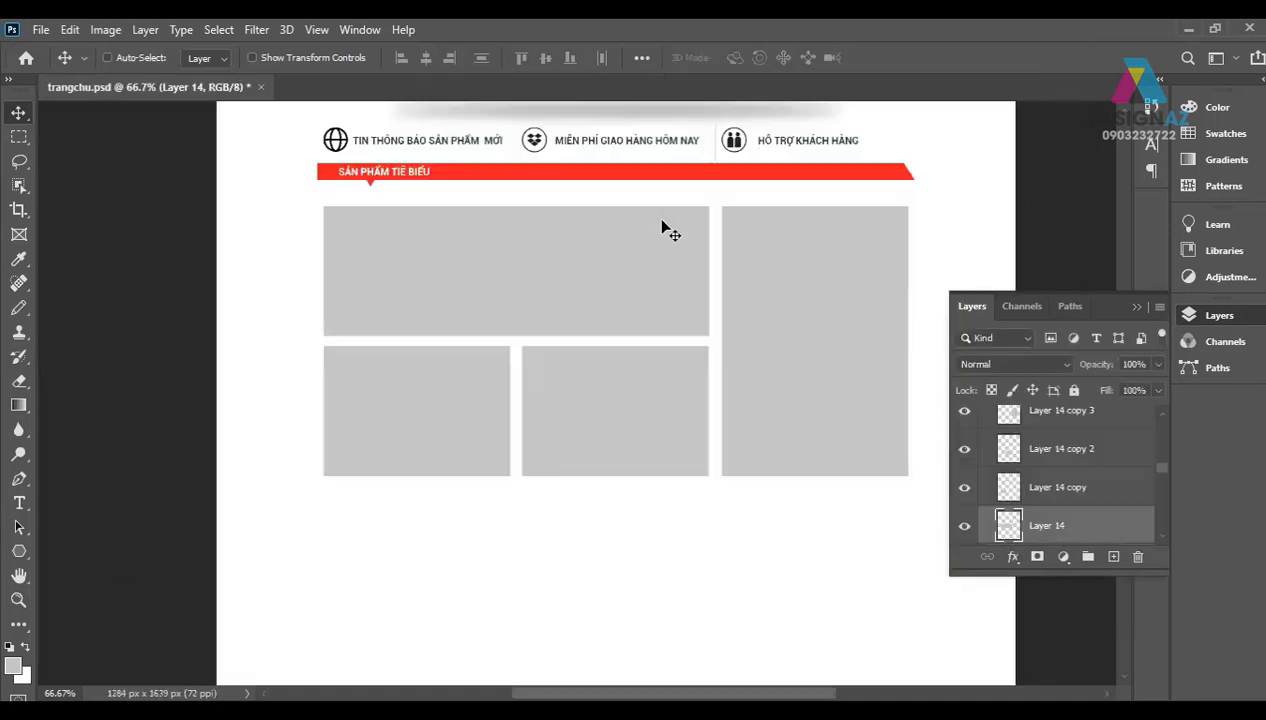
right_click(553, 272)
click(607, 297)
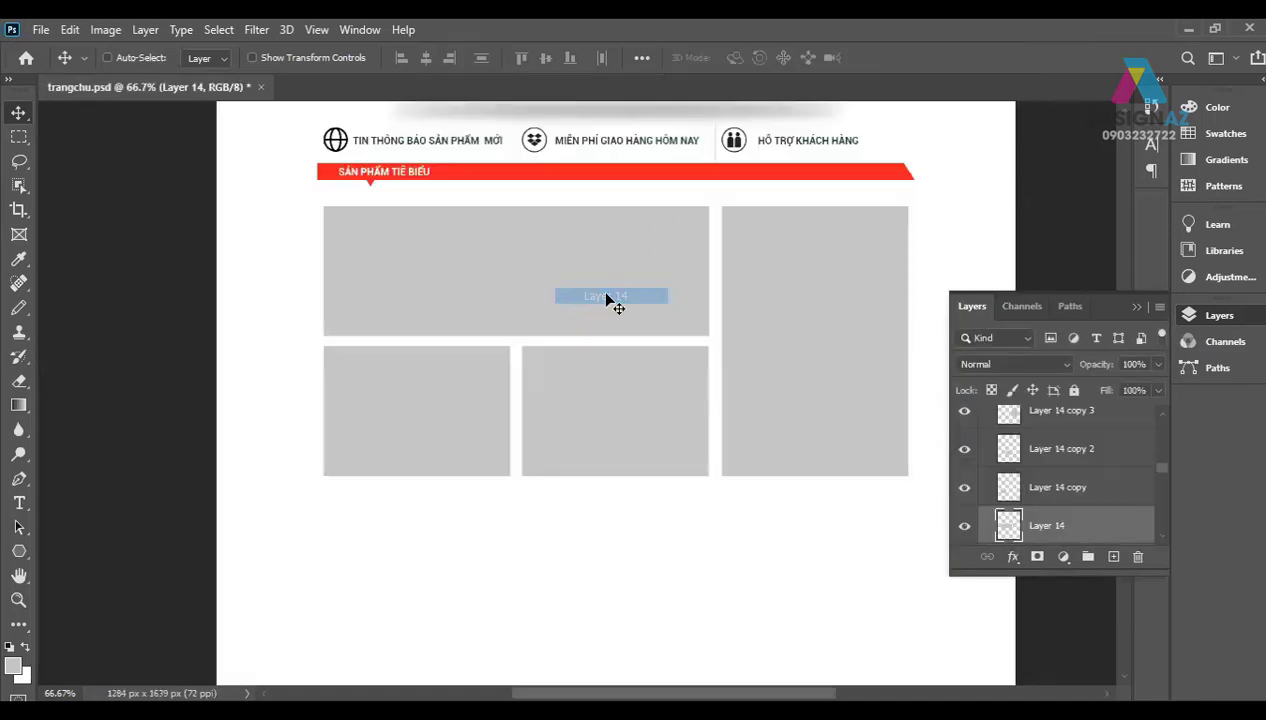
key(ctrl+v)
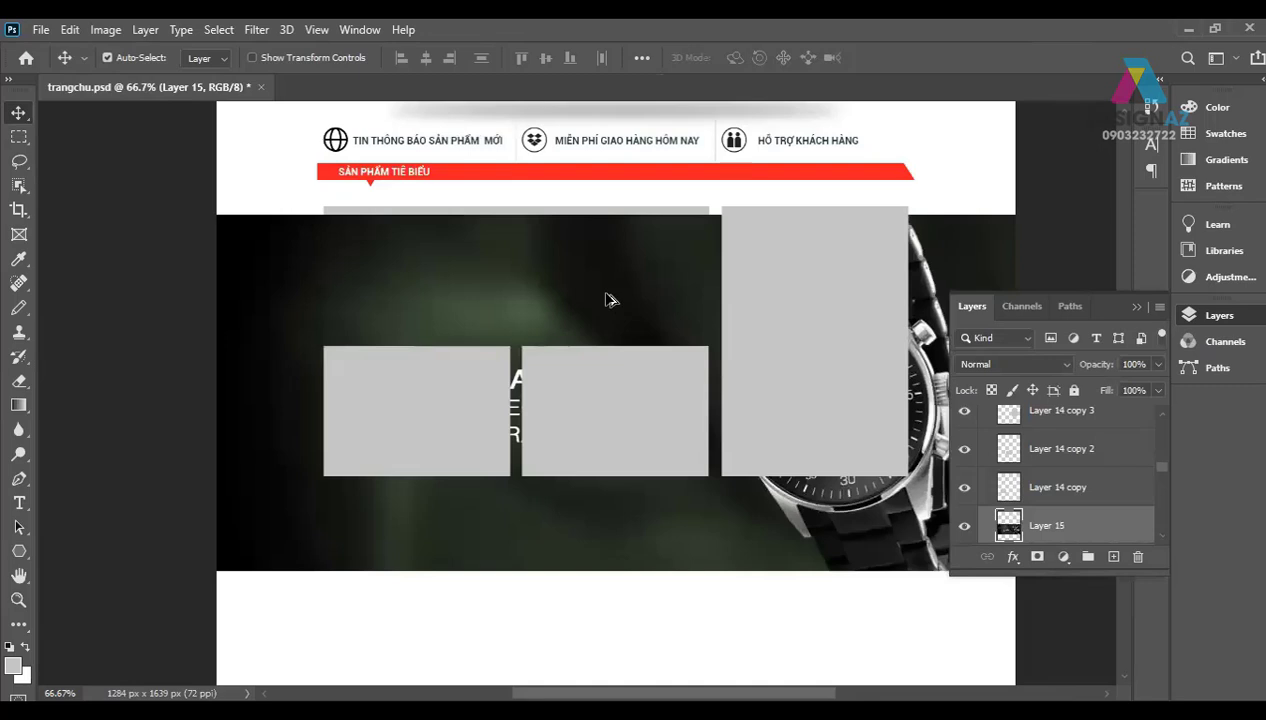
key(ctrl)
key(ctrl+alt+g)
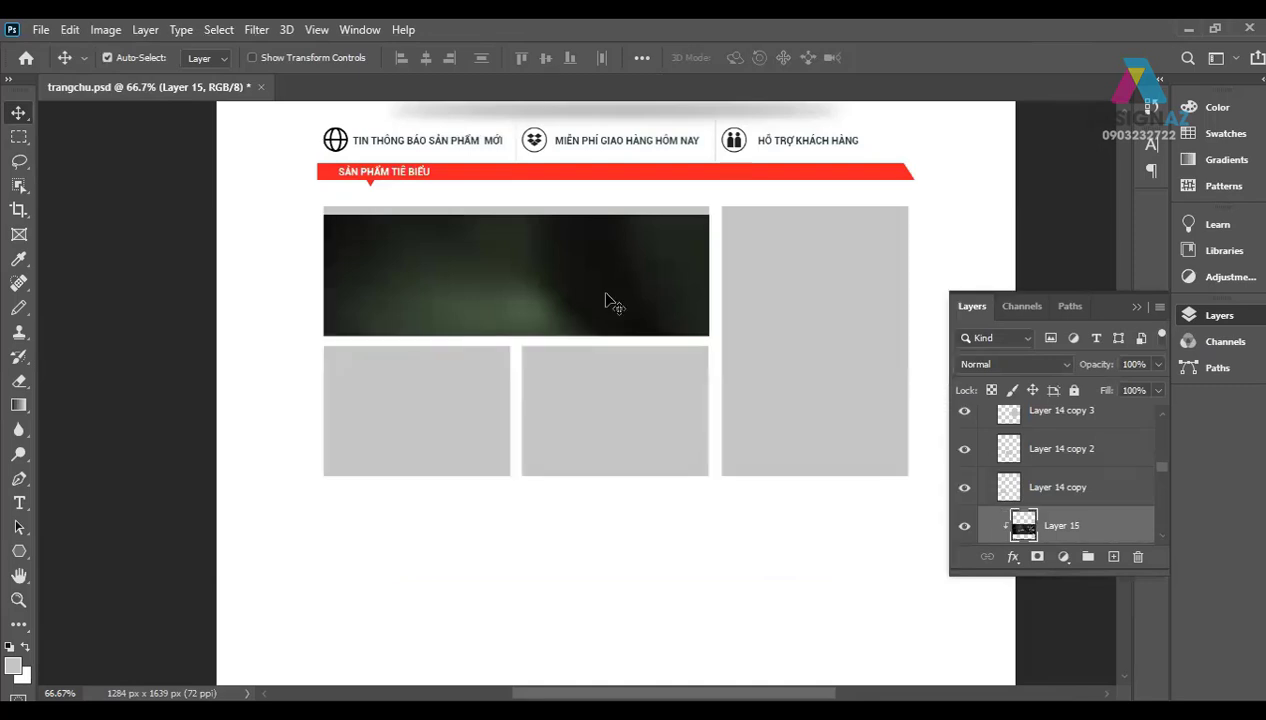
Step: Scale the banner to about 42% to fit the box and merge it down
key(ctrl+t)
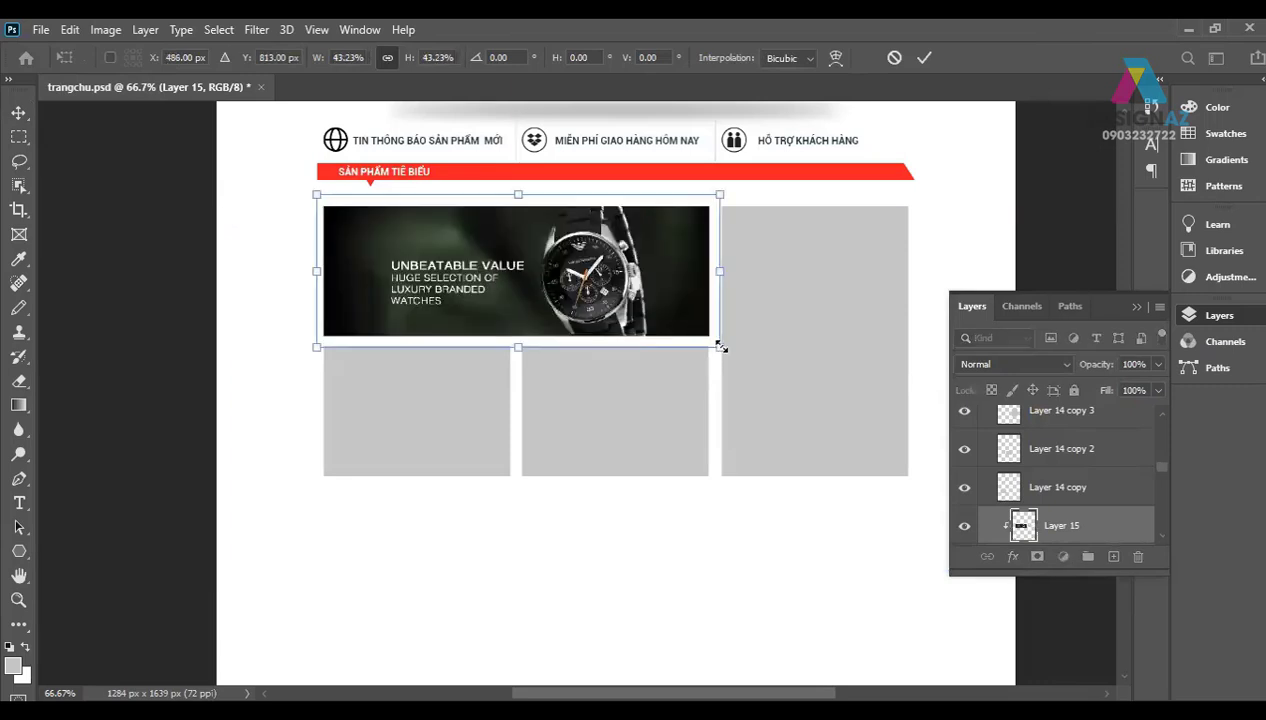
drag(709, 341, 702, 338)
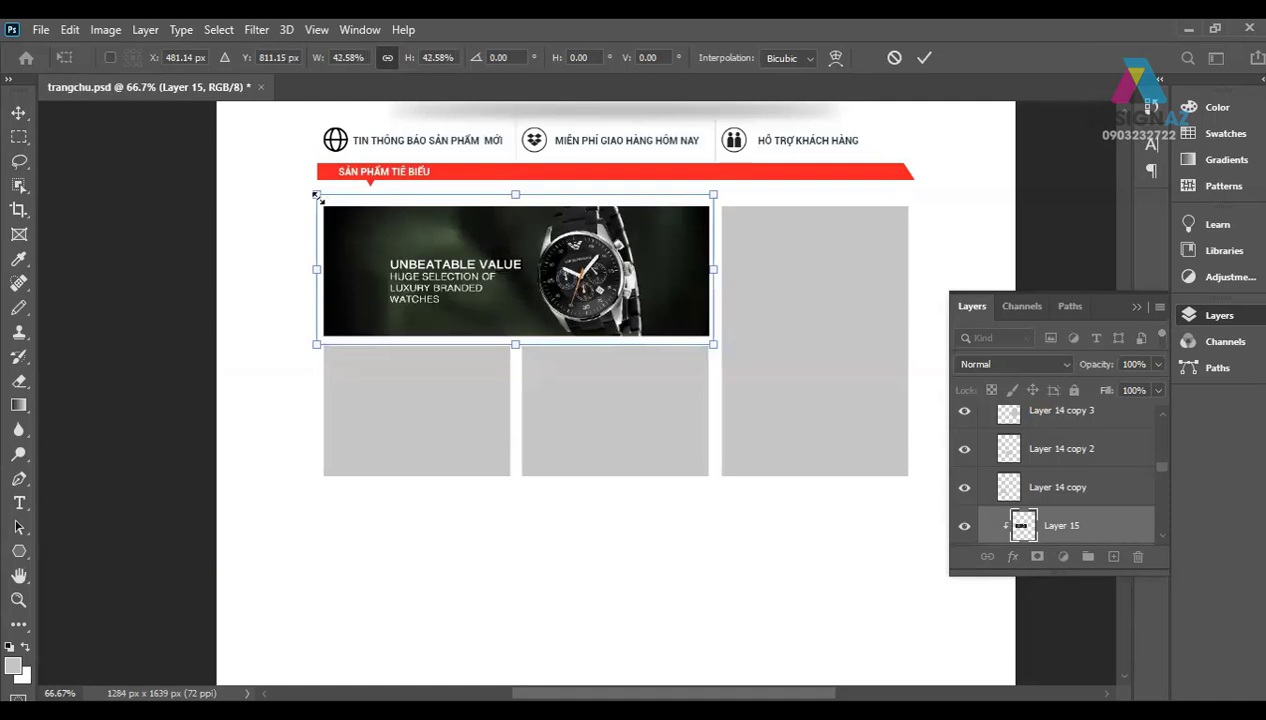
drag(316, 196, 319, 197)
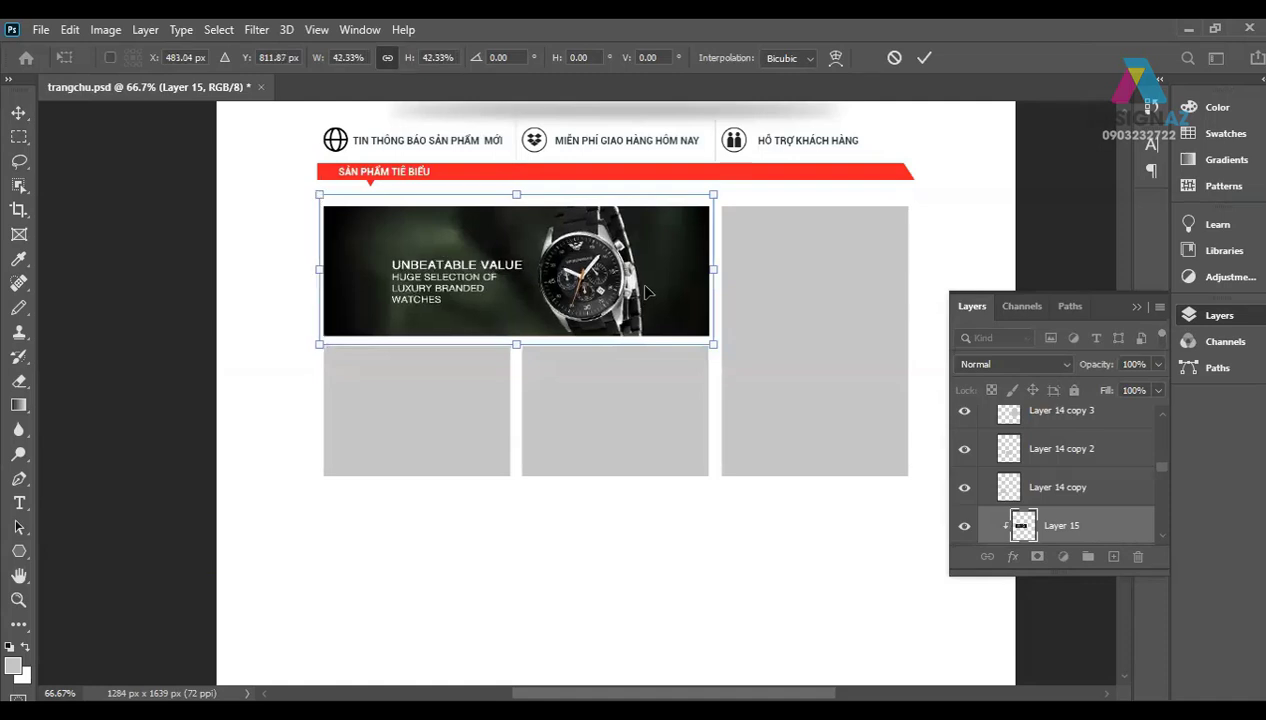
drag(644, 299, 645, 290)
key(Return)
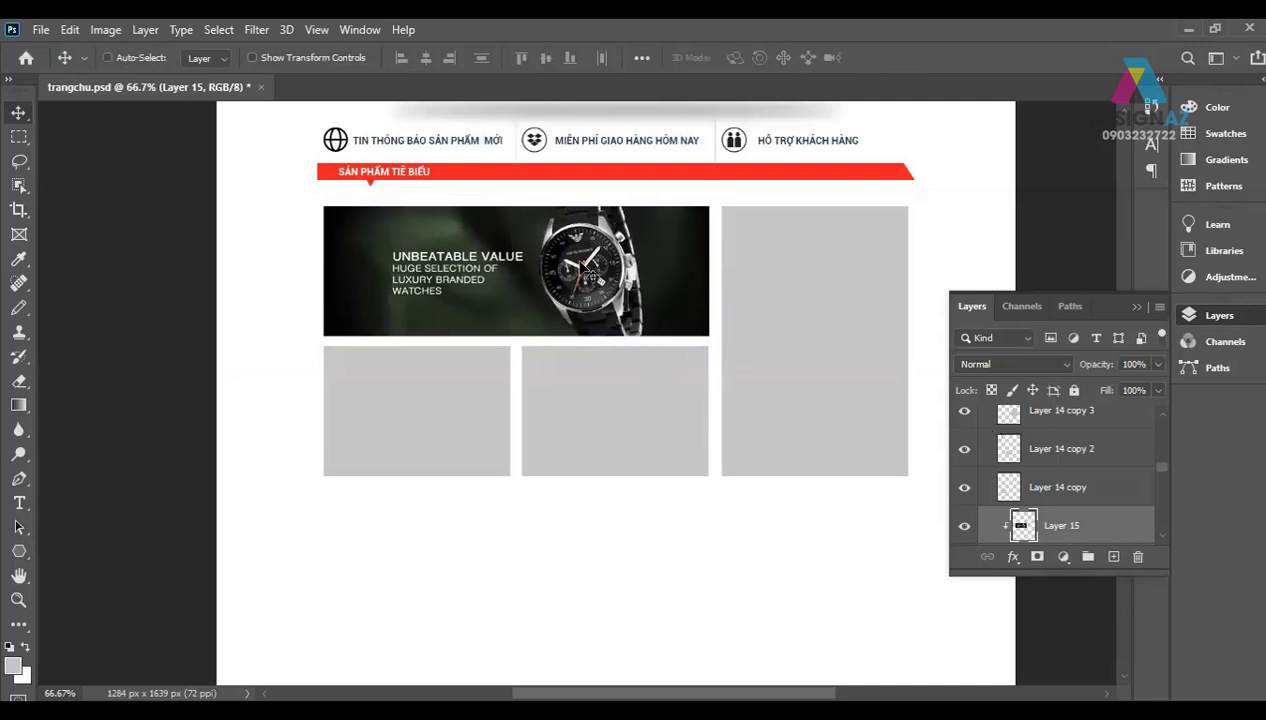
key(ctrl+e)
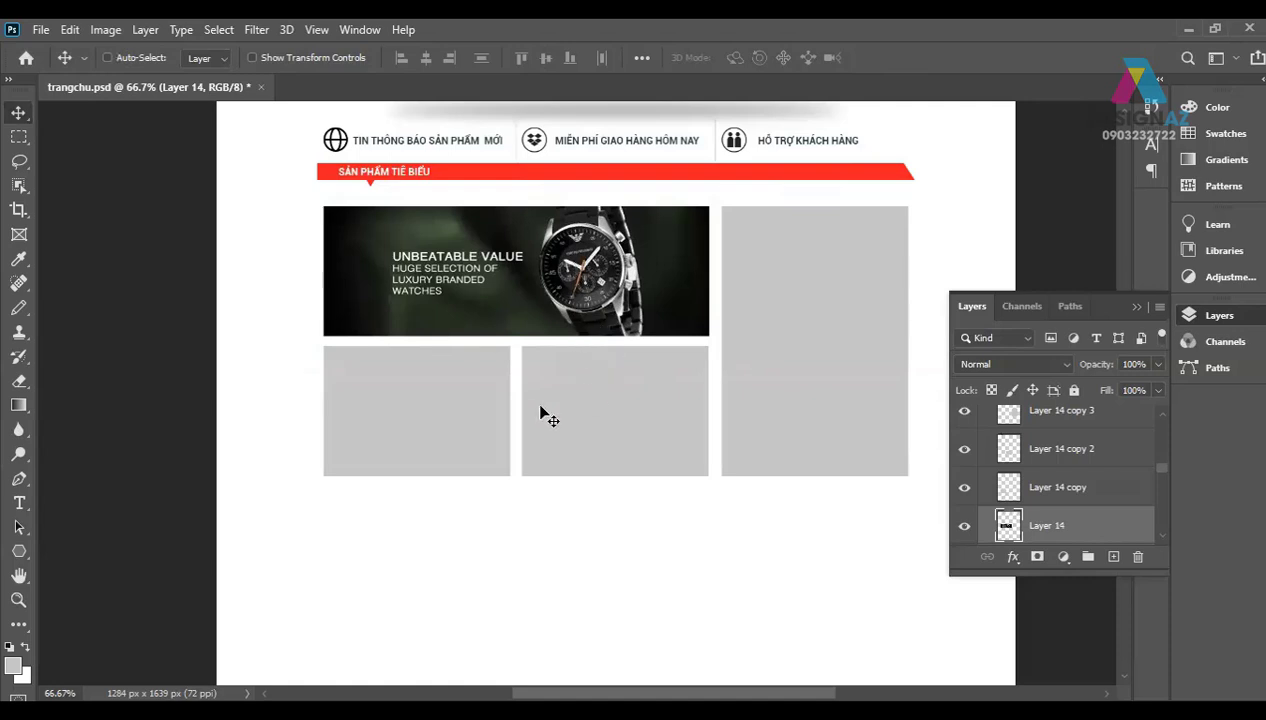
Step: Make Layer 14 copy 3 active, then open 26445.jpg from the dongho folder
right_click(822, 305)
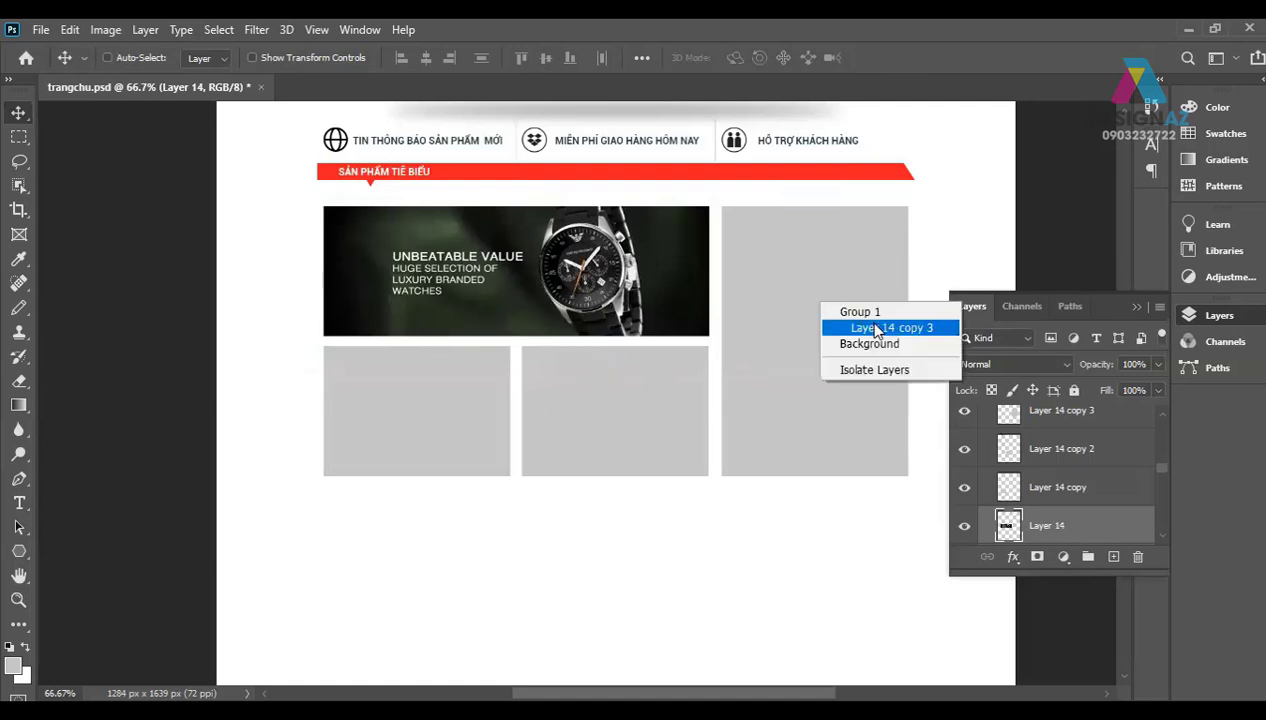
click(876, 328)
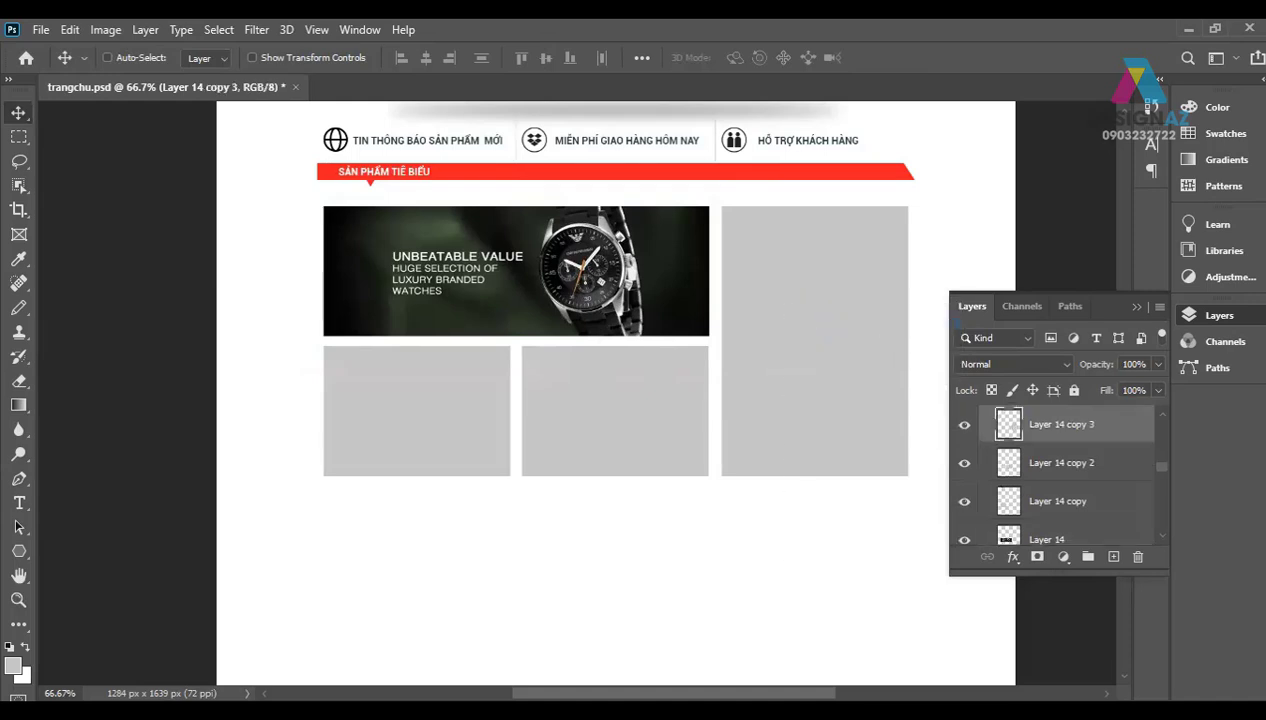
click(41, 29)
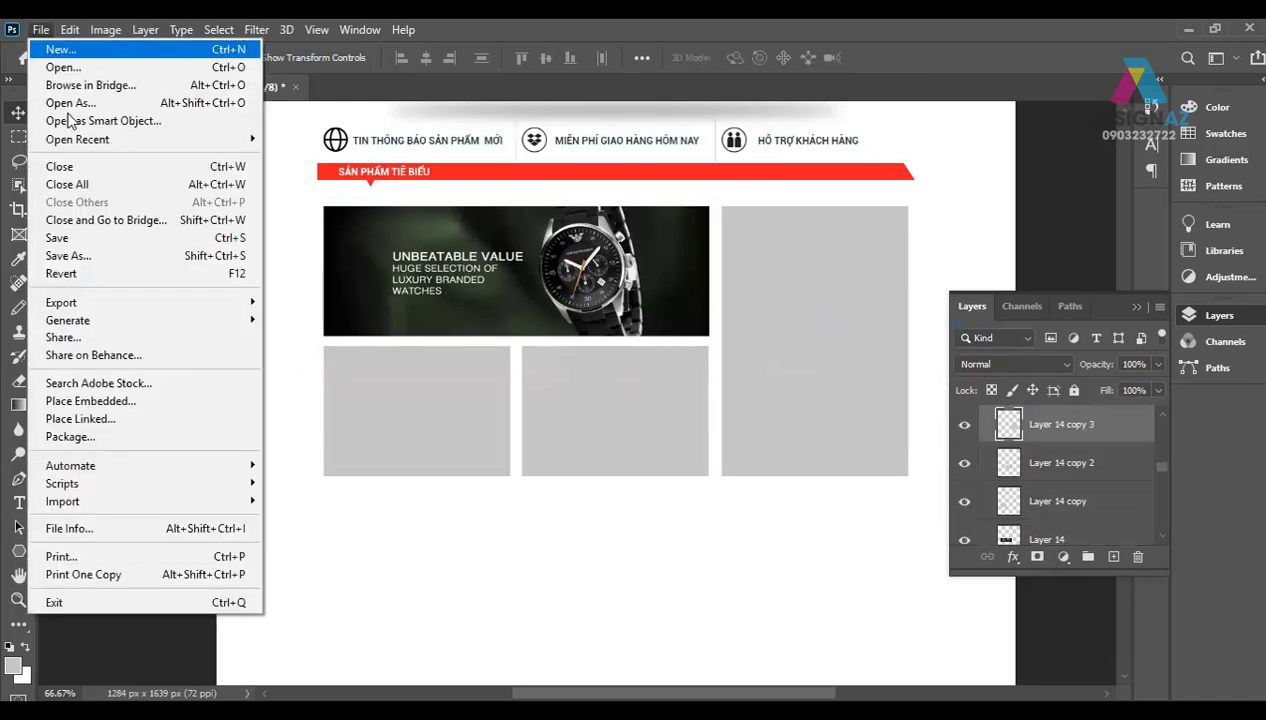
click(166, 70)
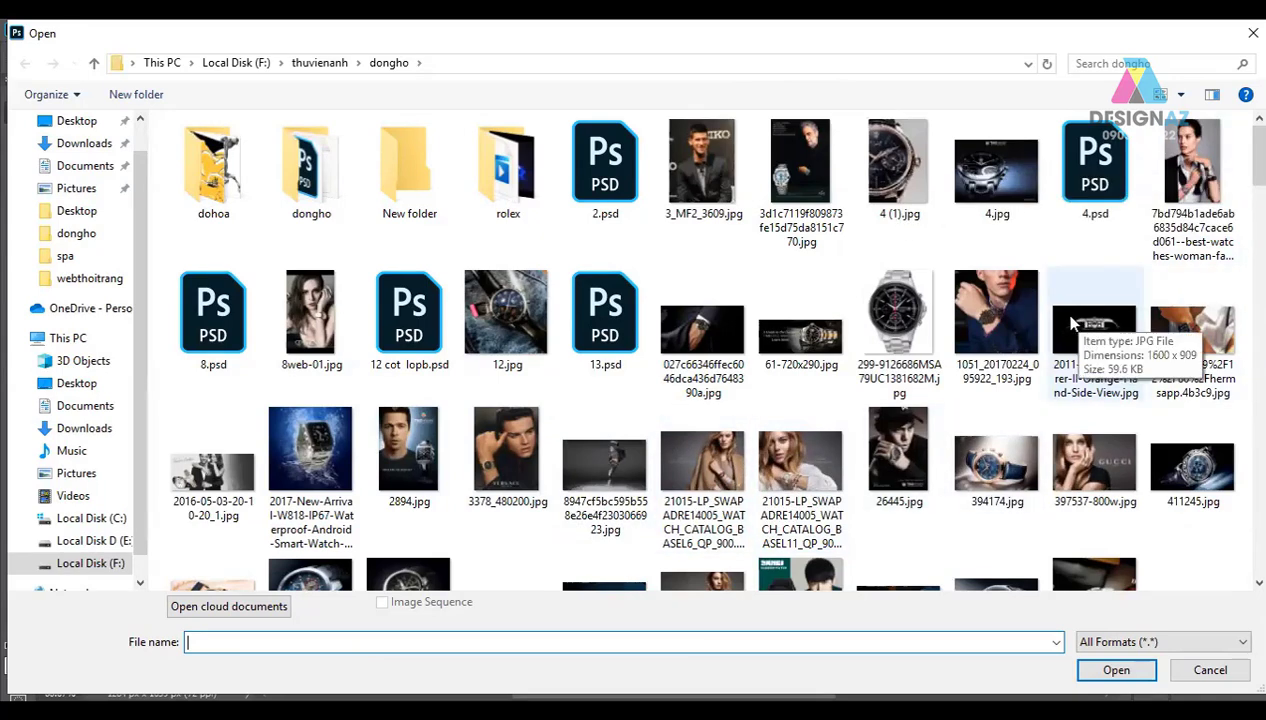
scroll(940, 420, down, 3)
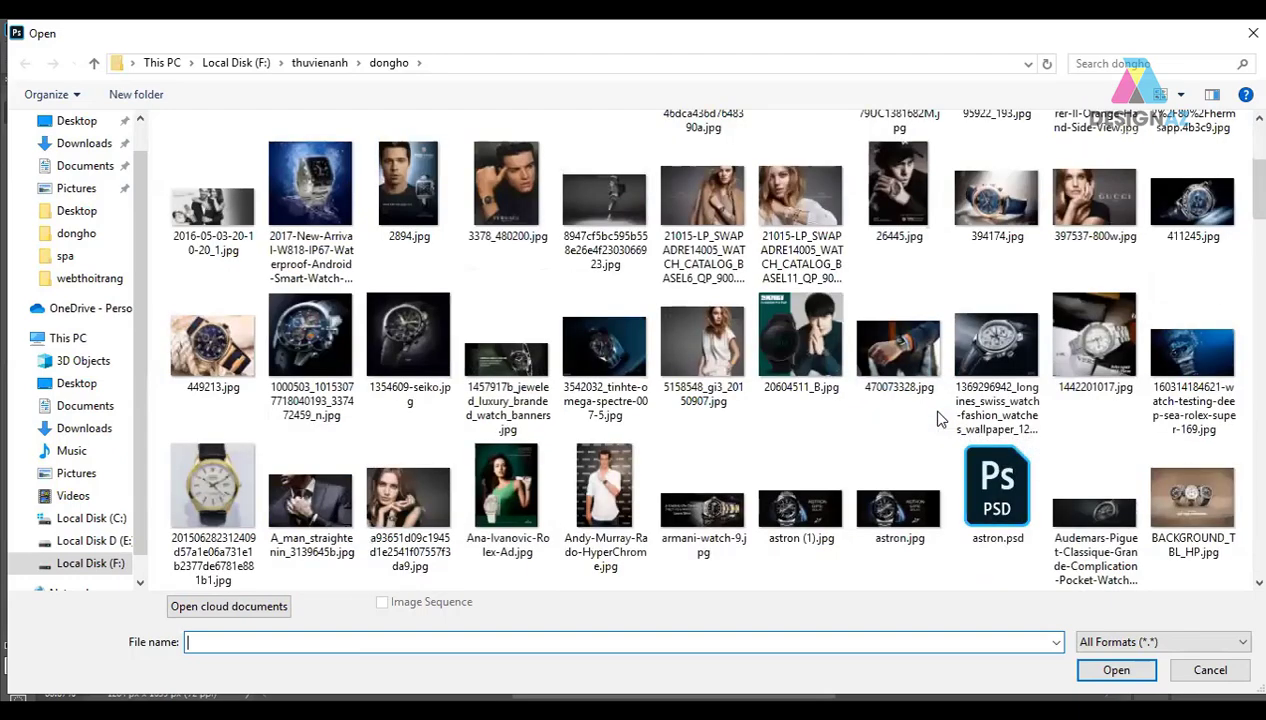
scroll(940, 420, up, 3)
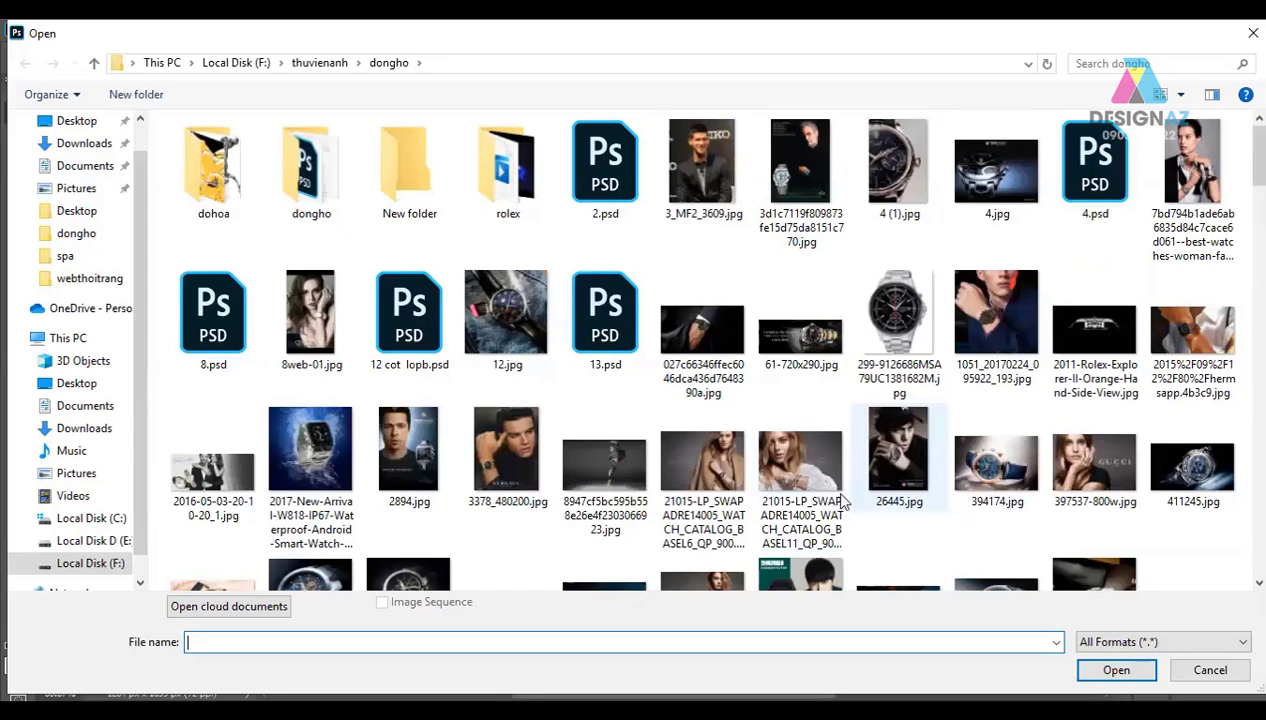
click(409, 450)
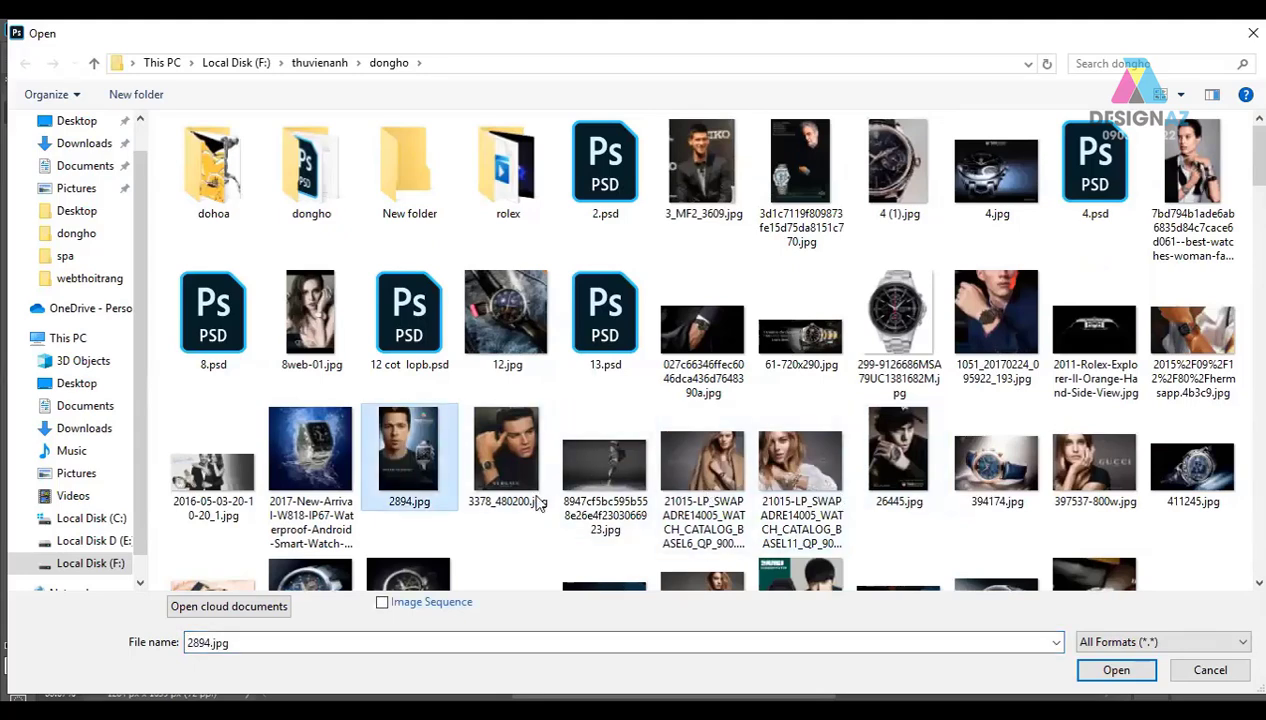
click(899, 466)
click(1116, 670)
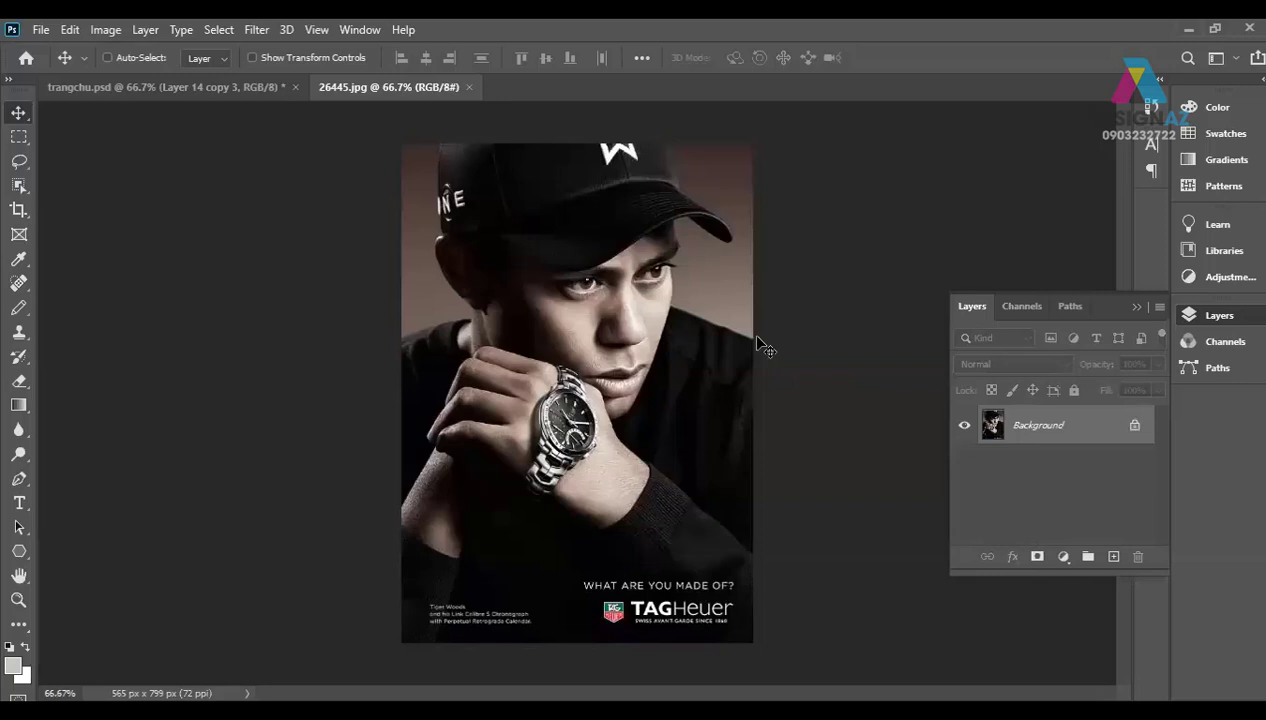
Step: Paste the whole 26445.jpg photo clipped into the tall right box, positioning the man's face
key(ctrl+a)
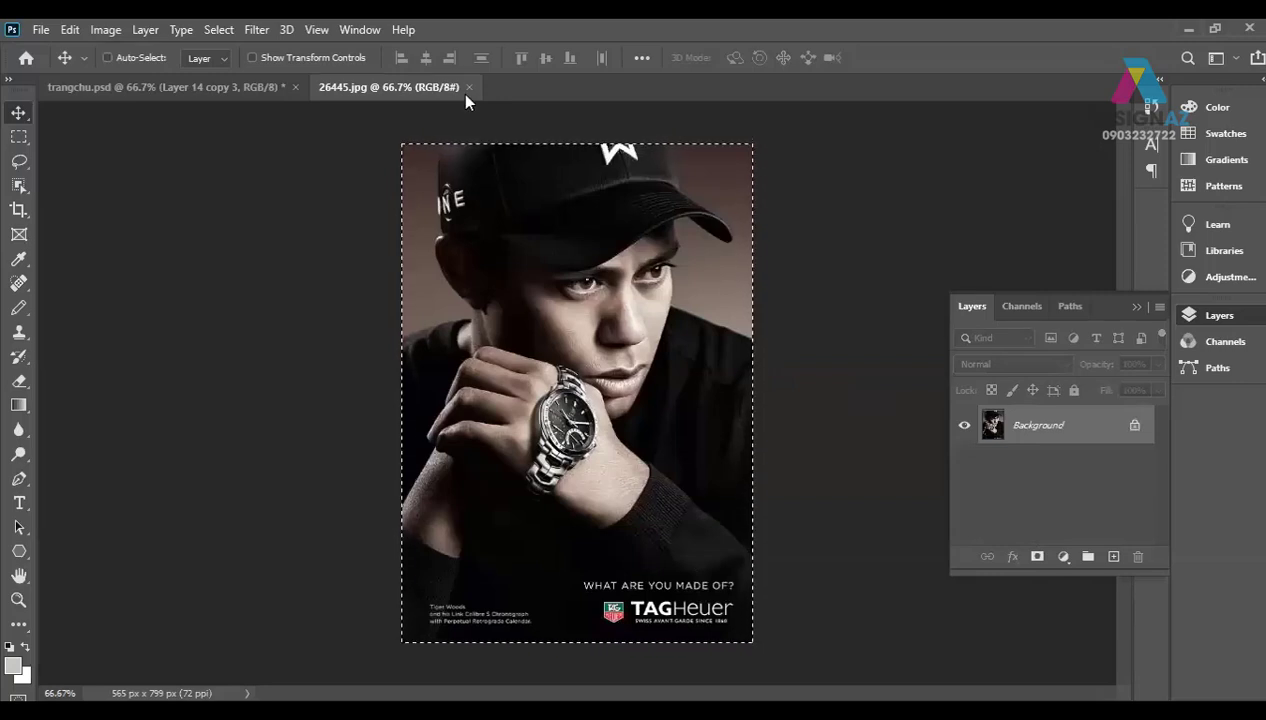
click(469, 87)
right_click(778, 270)
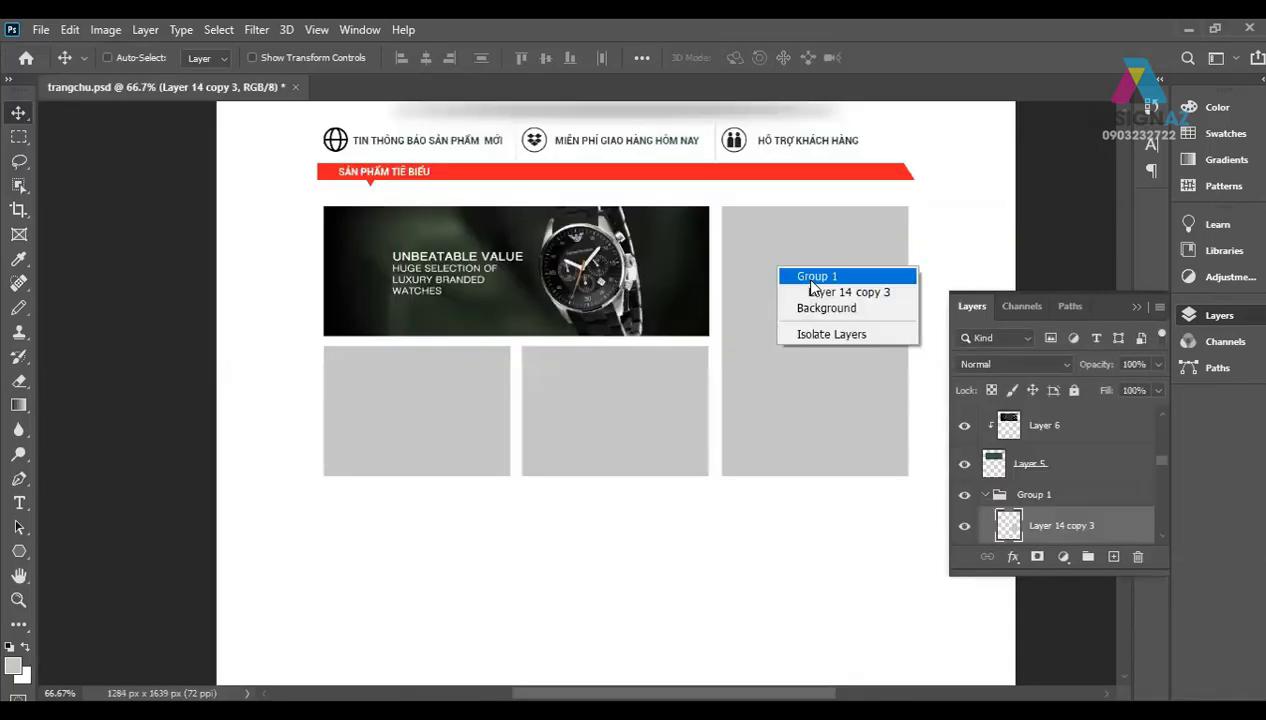
click(830, 292)
key(ctrl+v)
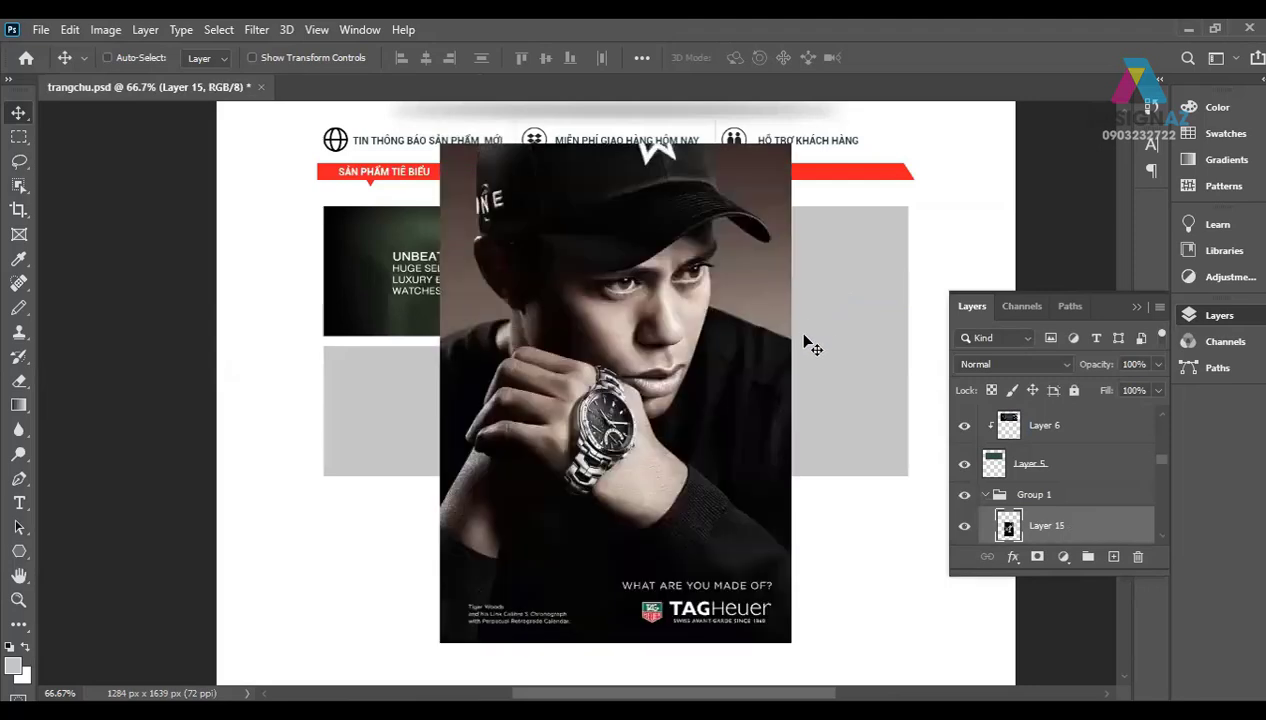
key(ctrl+alt+g)
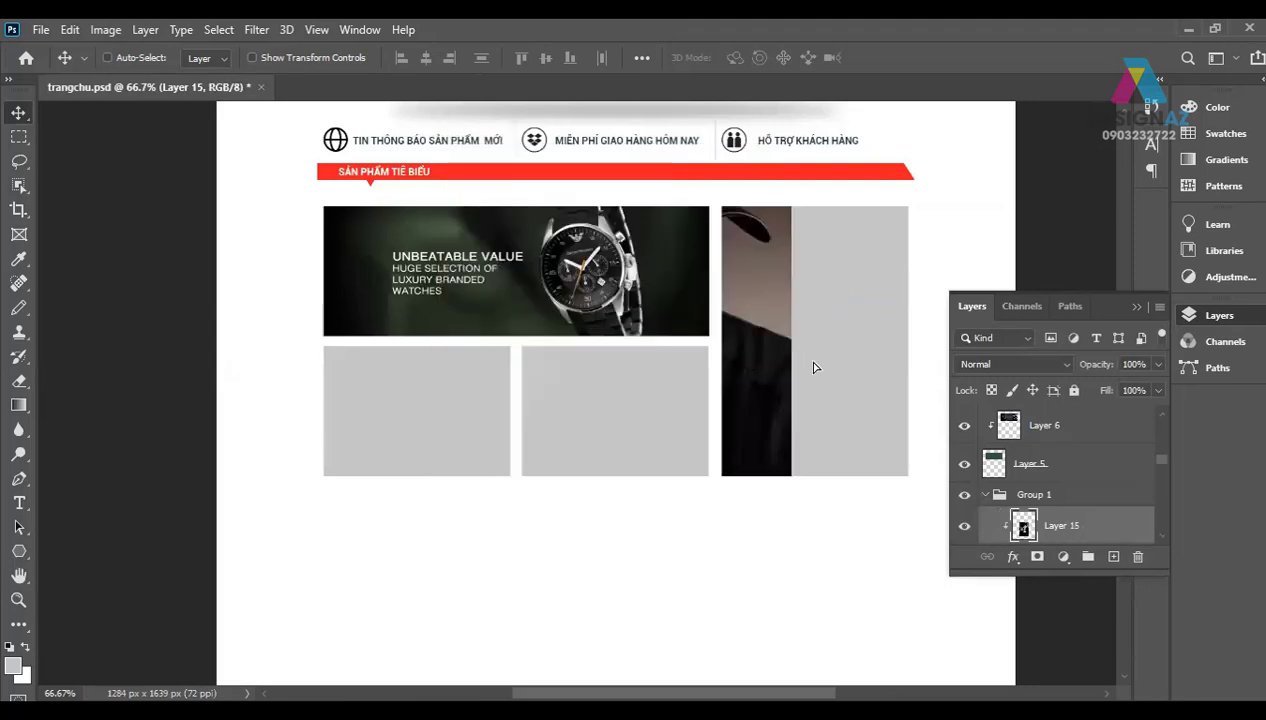
drag(817, 367, 961, 367)
Step: Scale the TAG Heuer ad to about 54% to fill the slot, then select the layer beneath
key(ctrl+t)
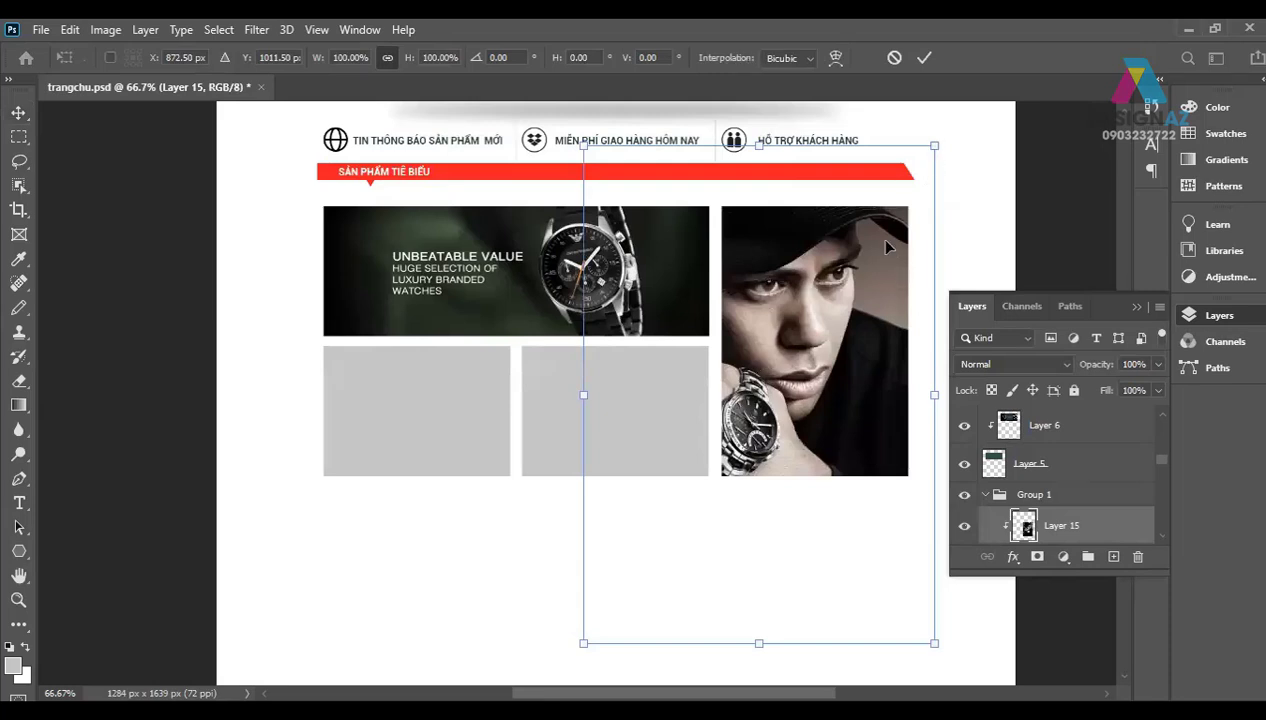
drag(934, 643, 908, 481)
key(Return)
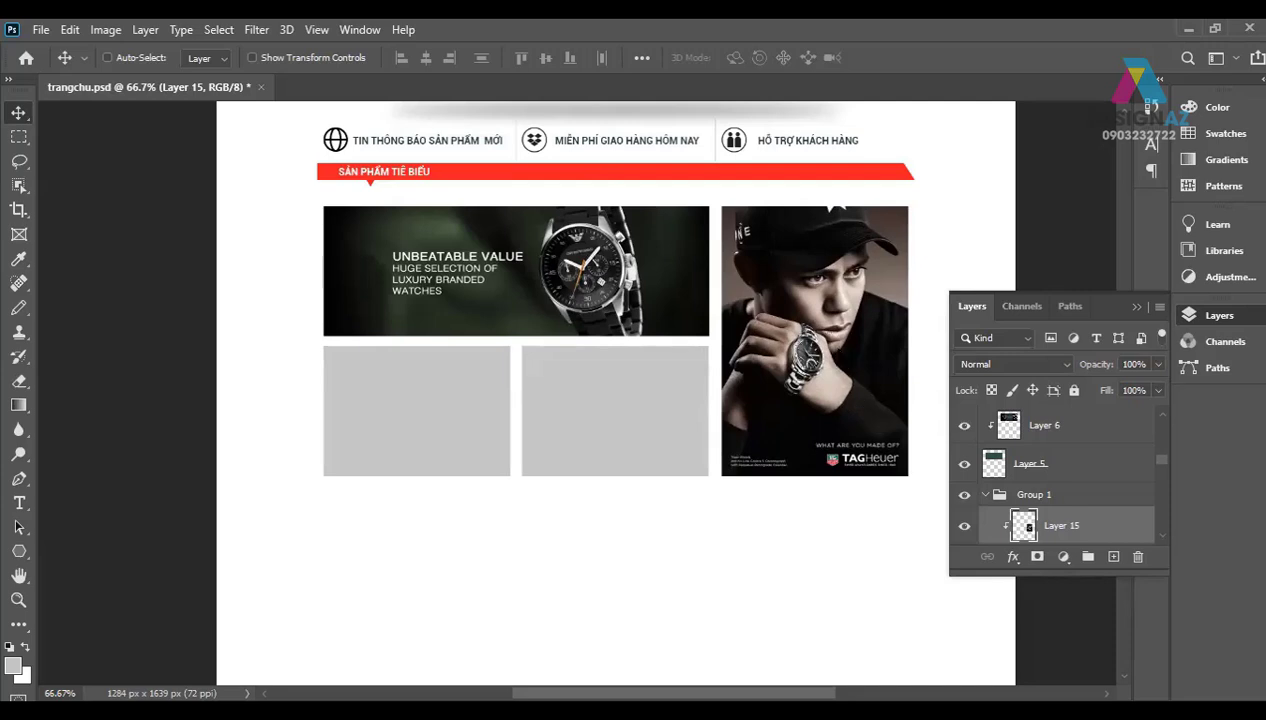
right_click(830, 348)
click(880, 377)
ctrl+click(880, 392)
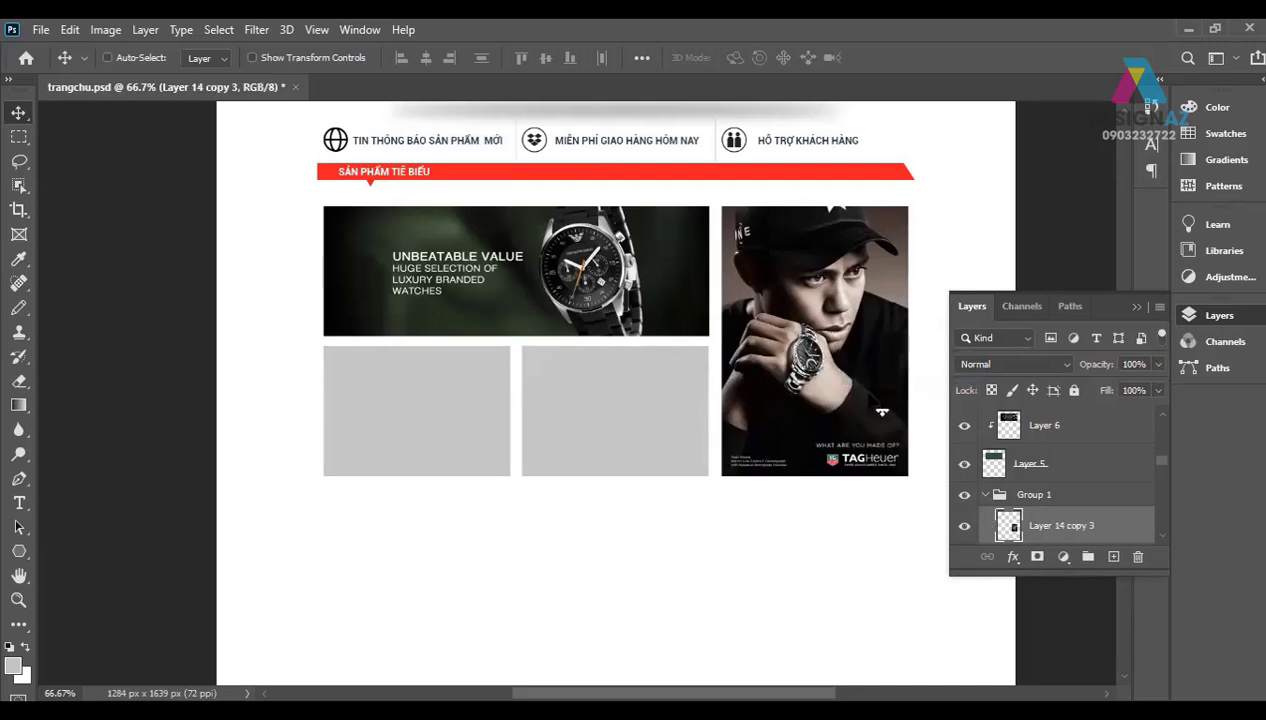
Step: Select the left grey box's layer, then open 394174.jpg, select it all and close it
right_click(464, 423)
click(468, 428)
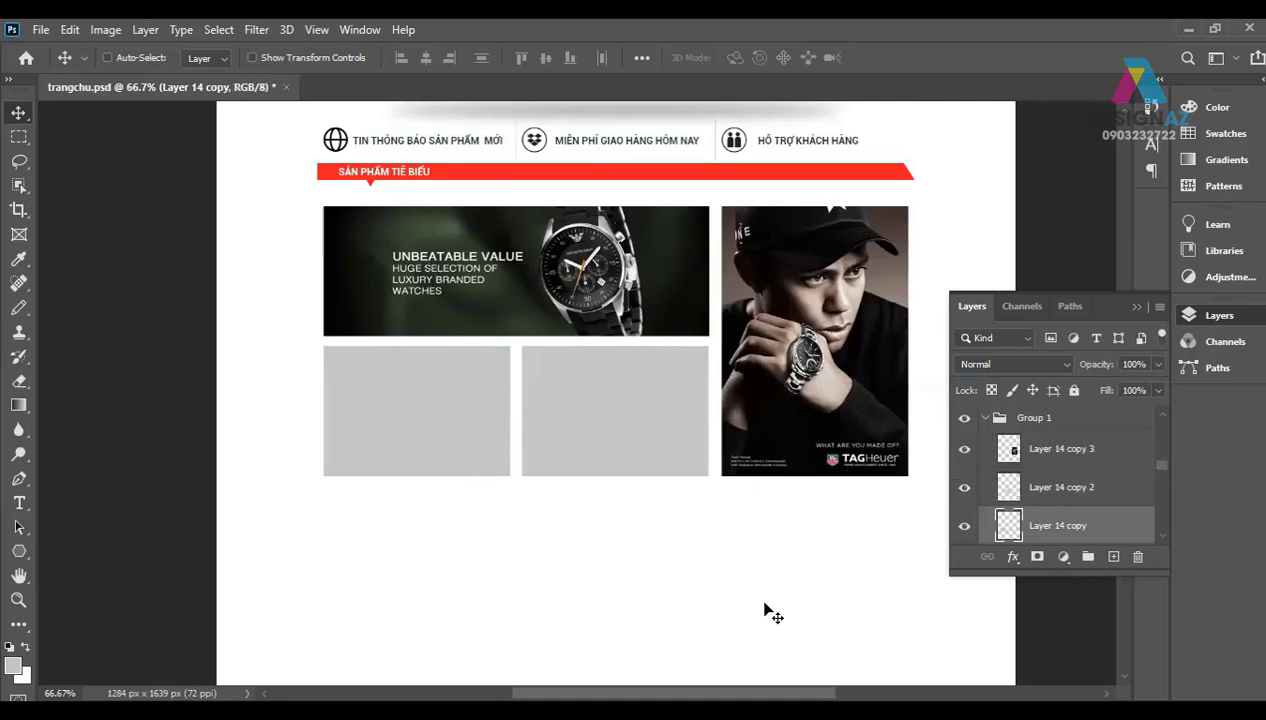
ctrl+click(615, 377)
key(ctrl+o)
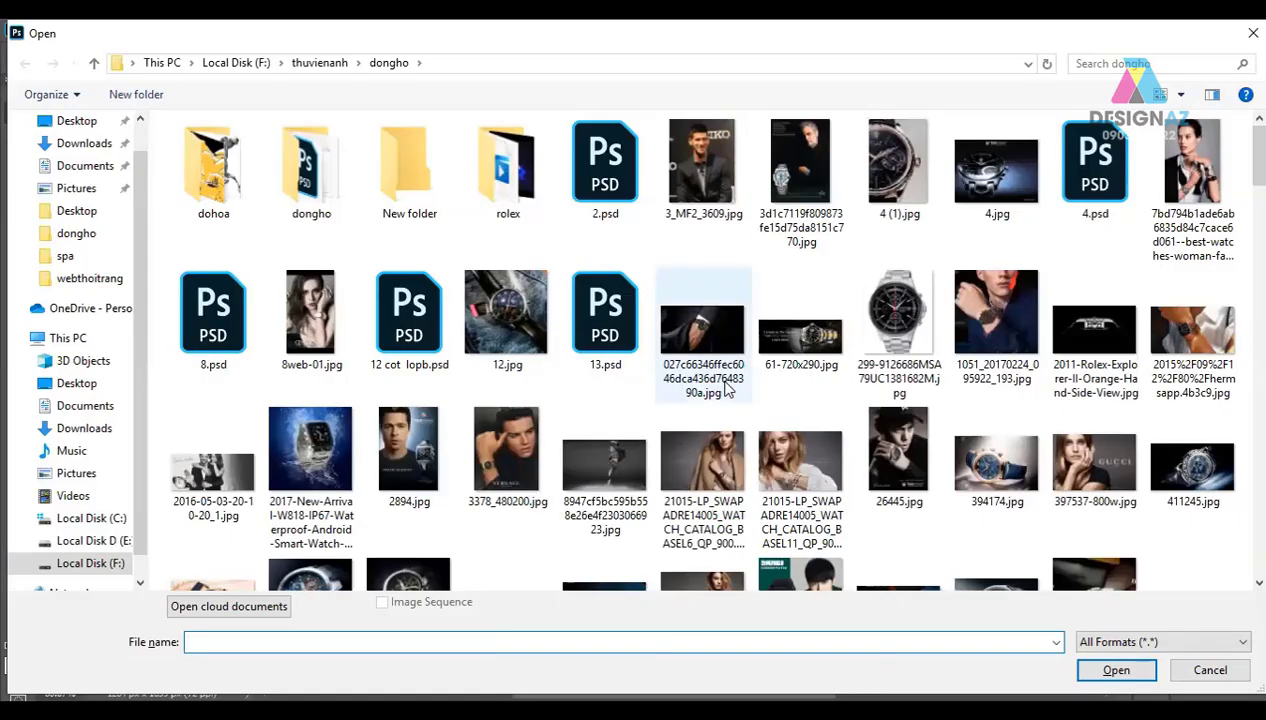
scroll(725, 390, down, 2)
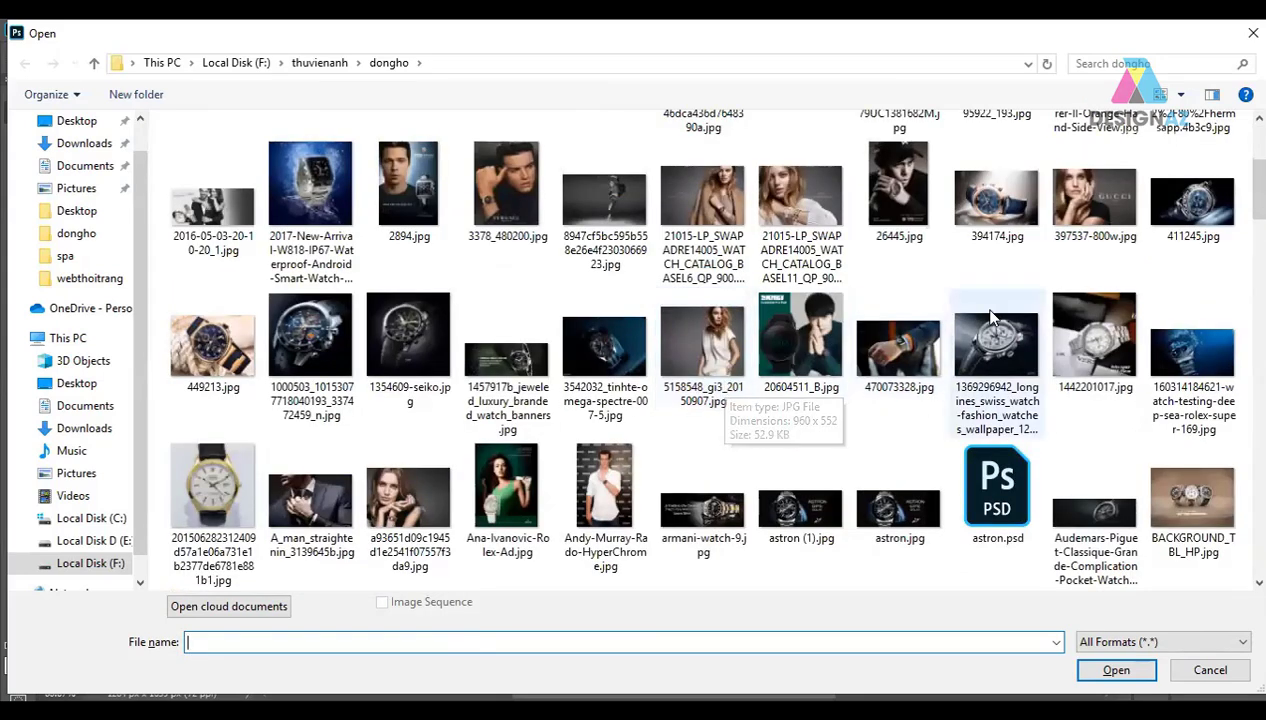
click(995, 205)
click(1101, 669)
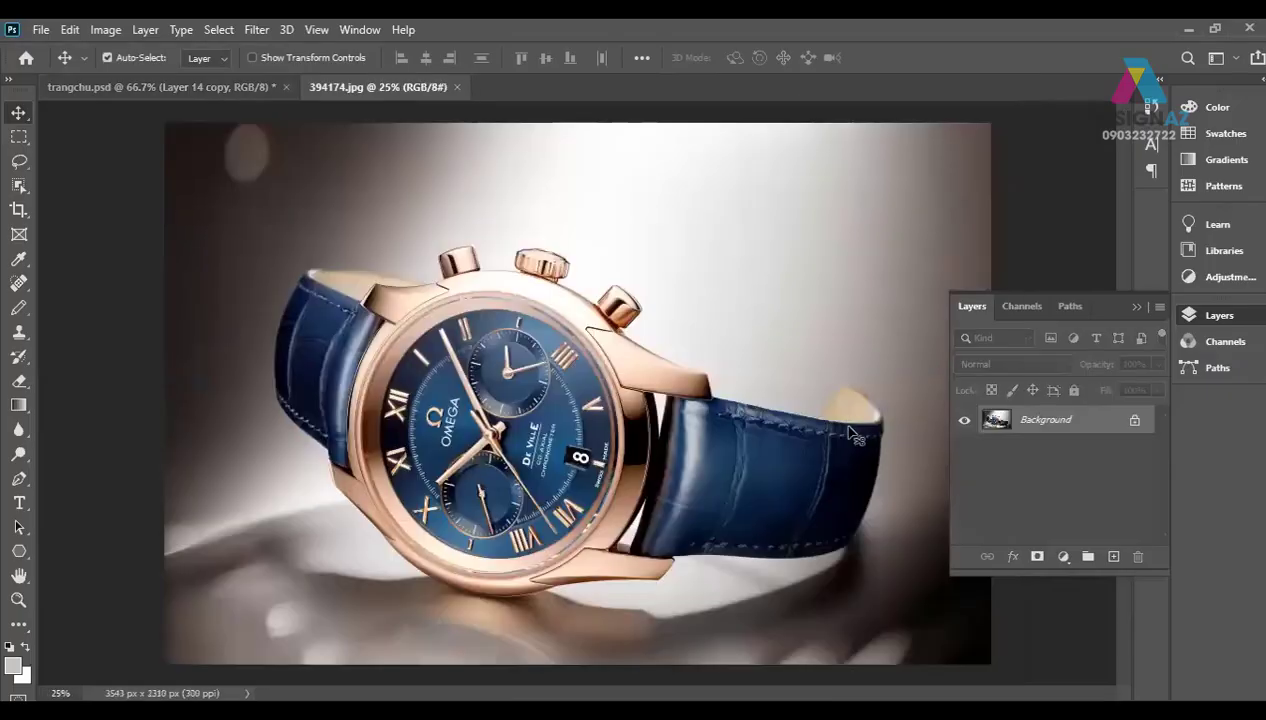
key(ctrl+a)
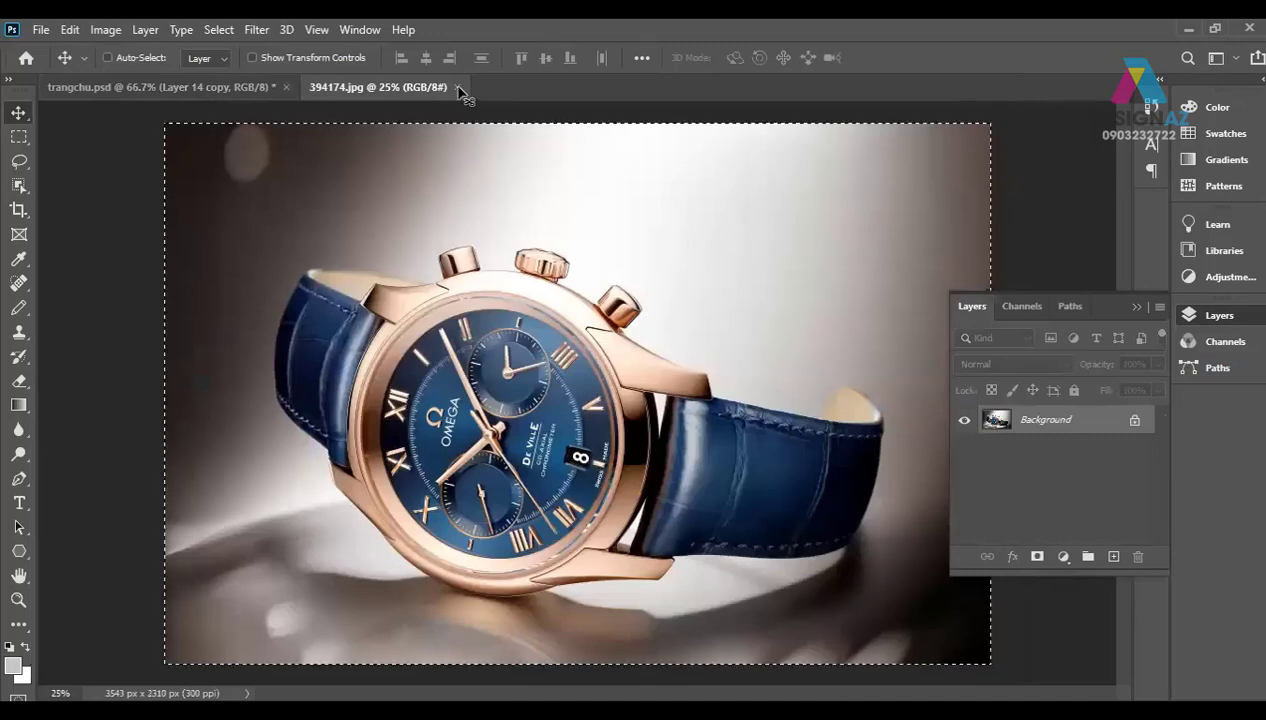
key(ctrl+w)
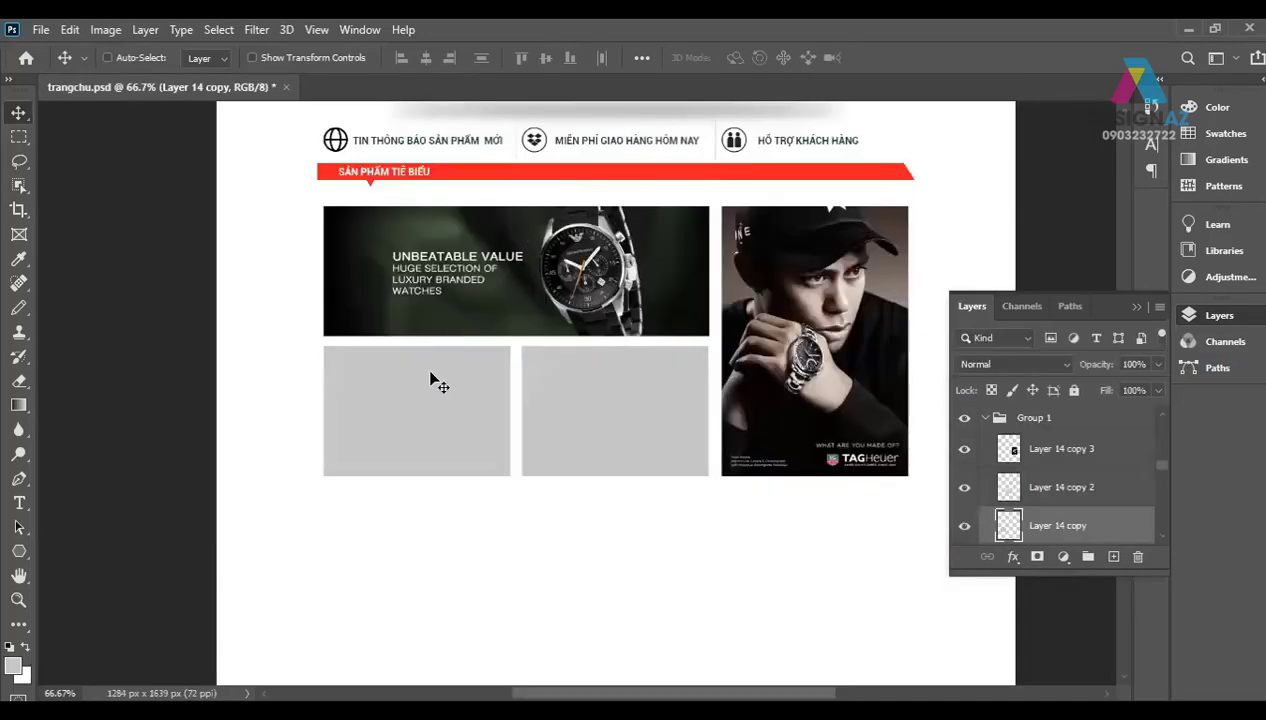
Step: Paste the Omega photo above Layer 14 copy and clip it to the lower-left box
right_click(425, 371)
click(481, 405)
key(ctrl+v)
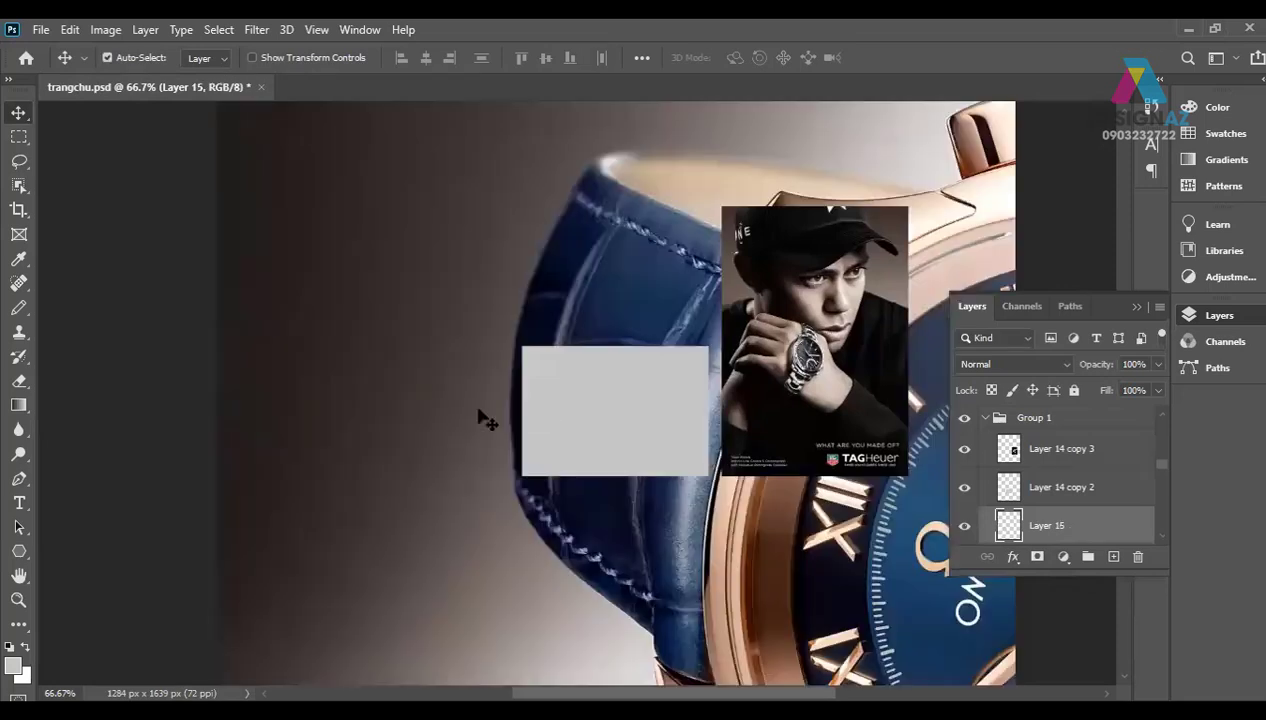
key(ctrl+alt+g)
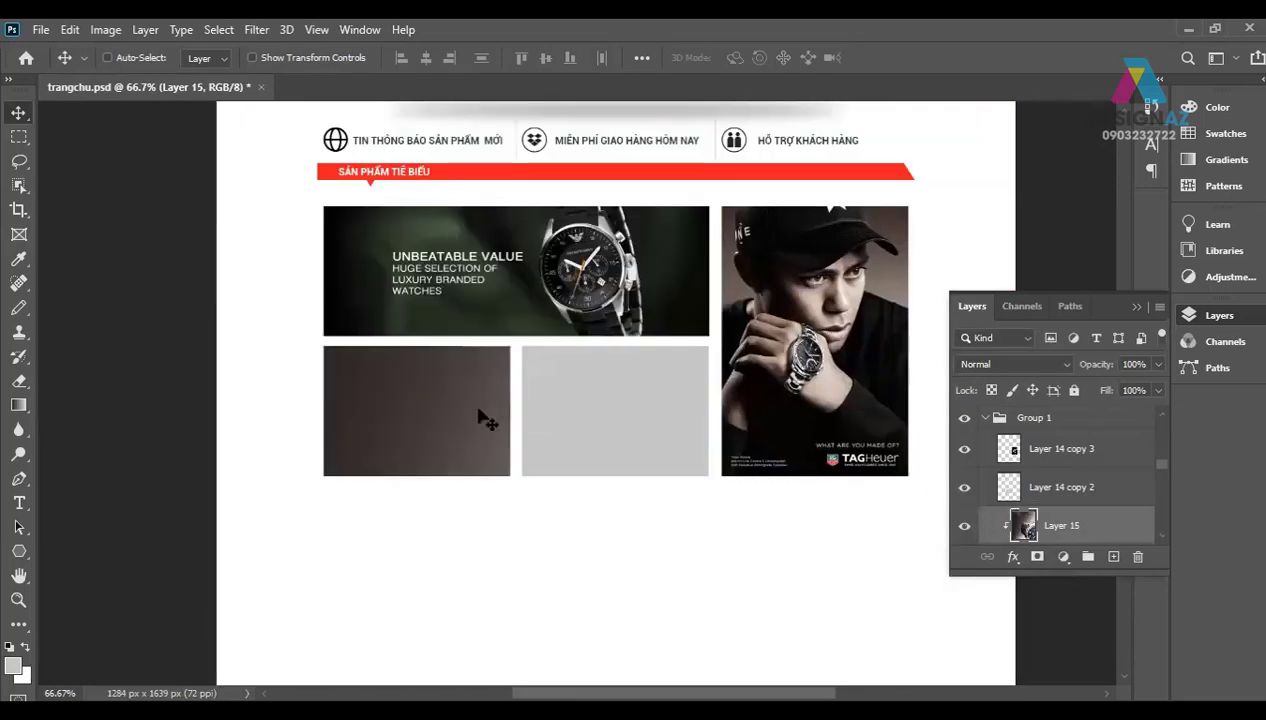
key(ctrl+t)
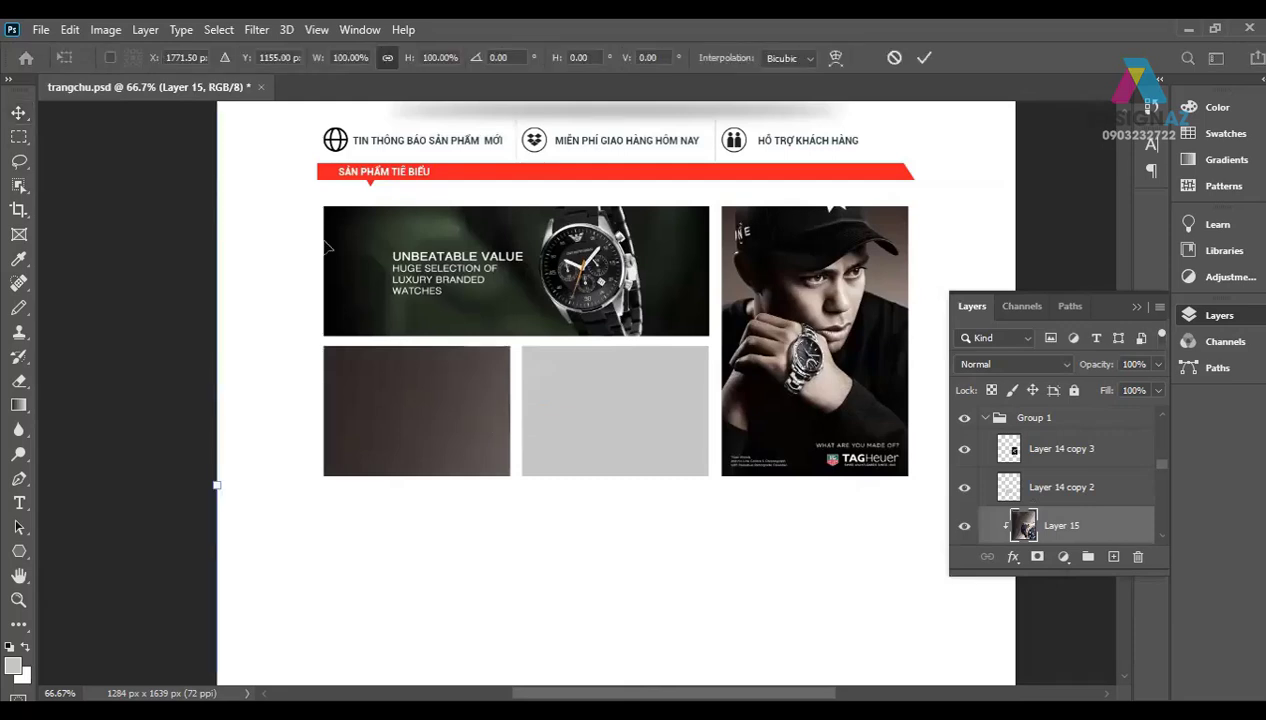
Step: Scale the Omega photo to about 10% to fit the lower-left slot and zoom back in
key(ctrl+minus)
key(ctrl+minus)
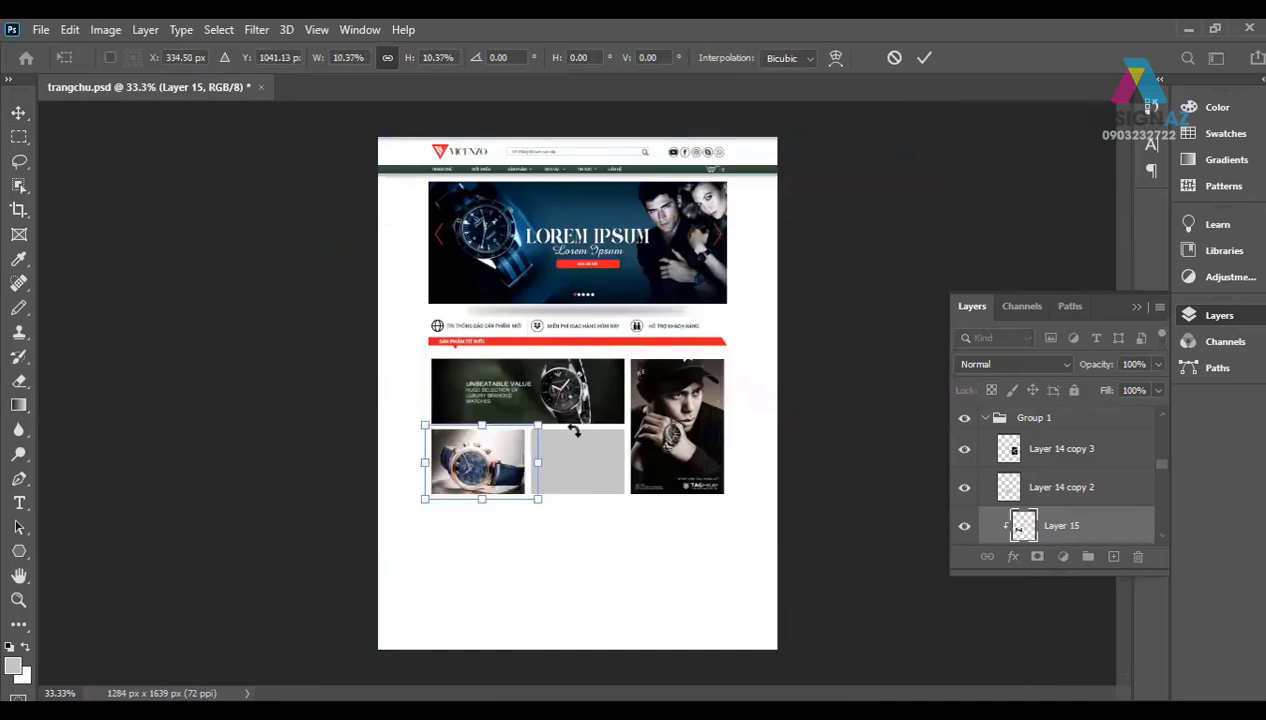
key(Return)
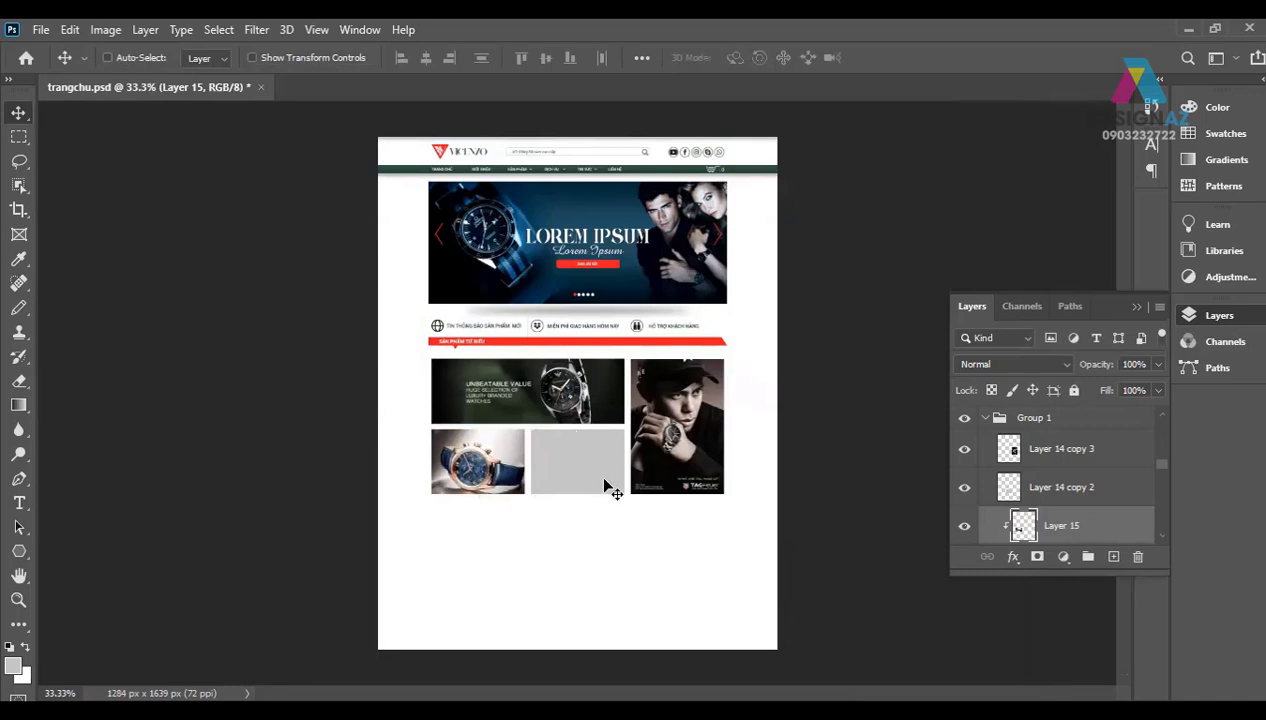
key(ctrl+plus)
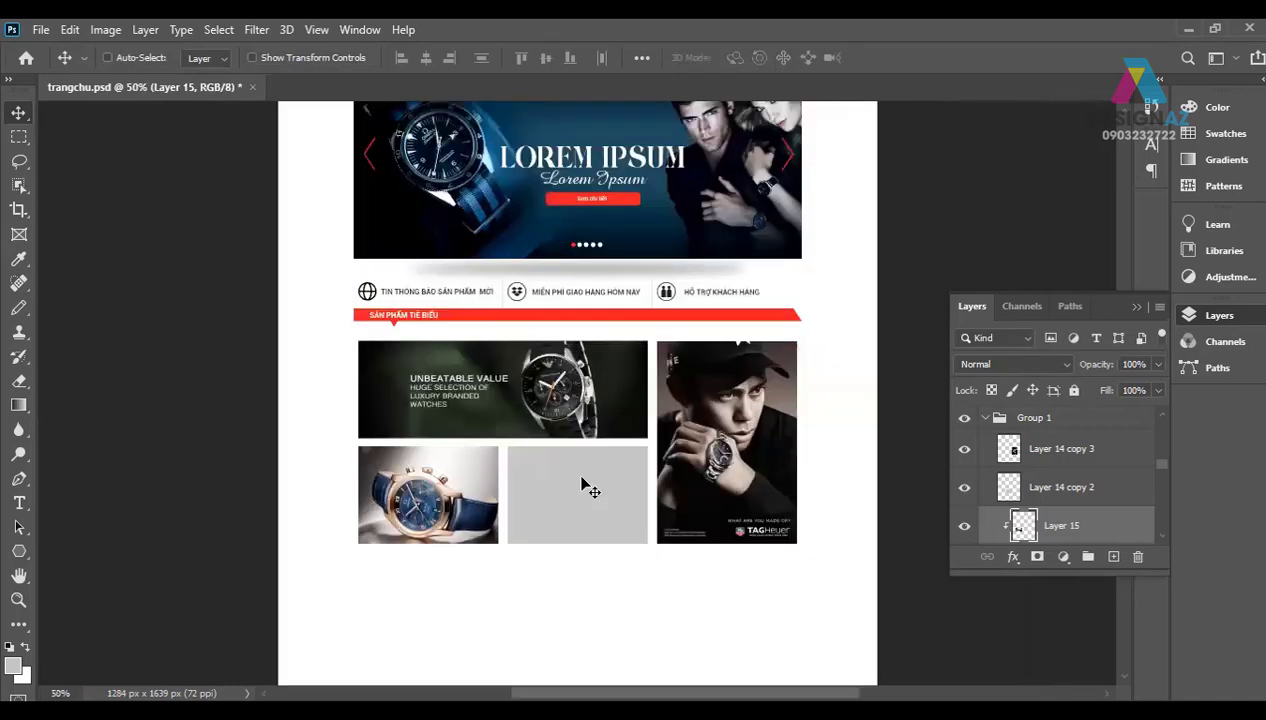
key(Delete)
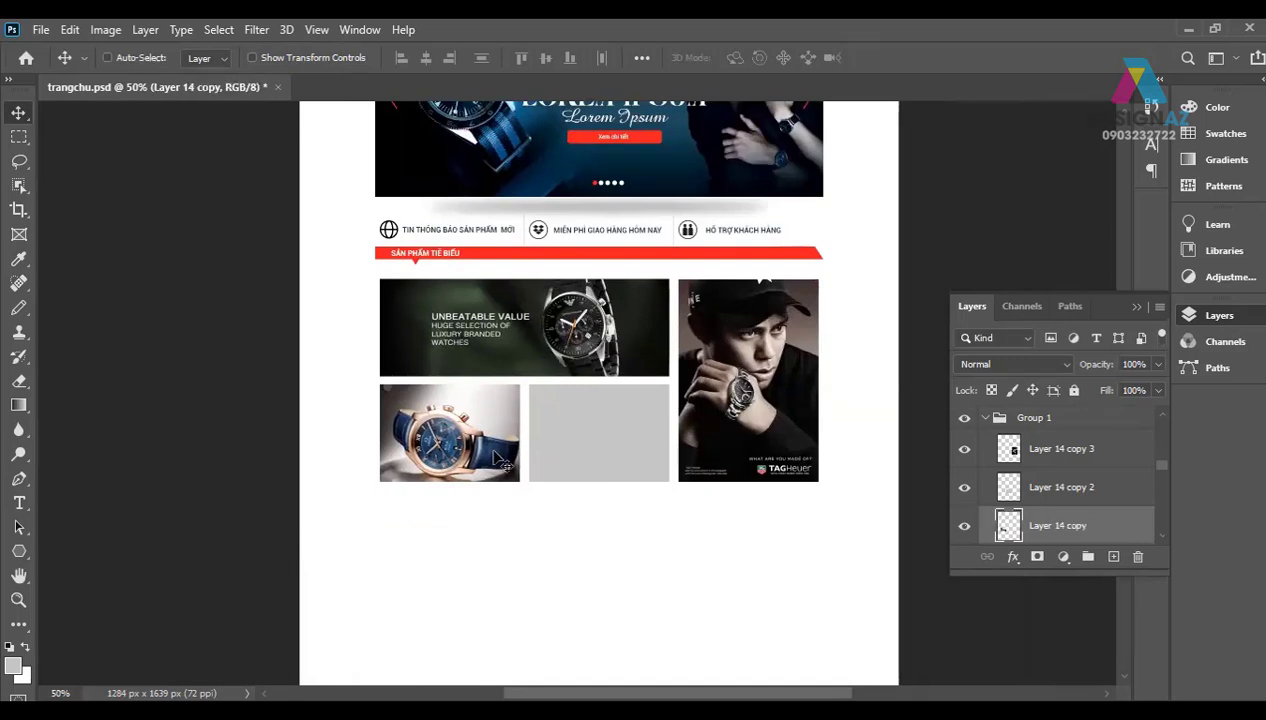
key(ctrl+plus)
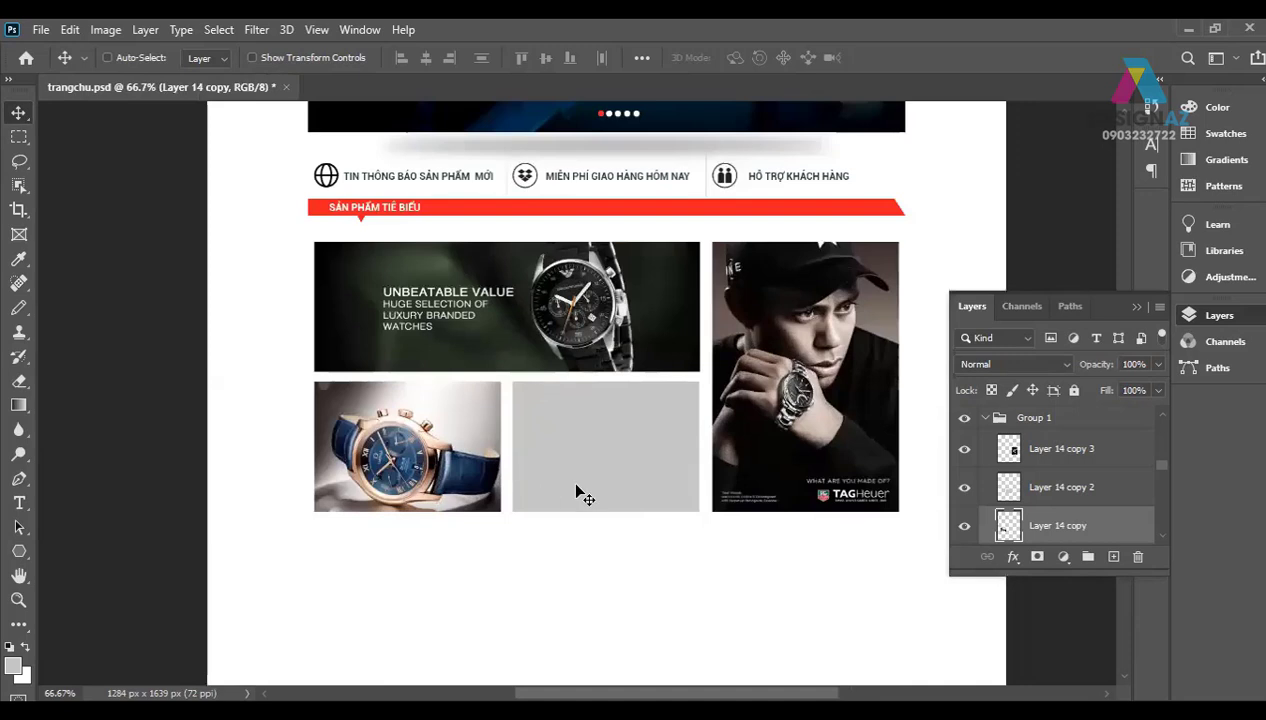
scroll(570, 460, down, 1)
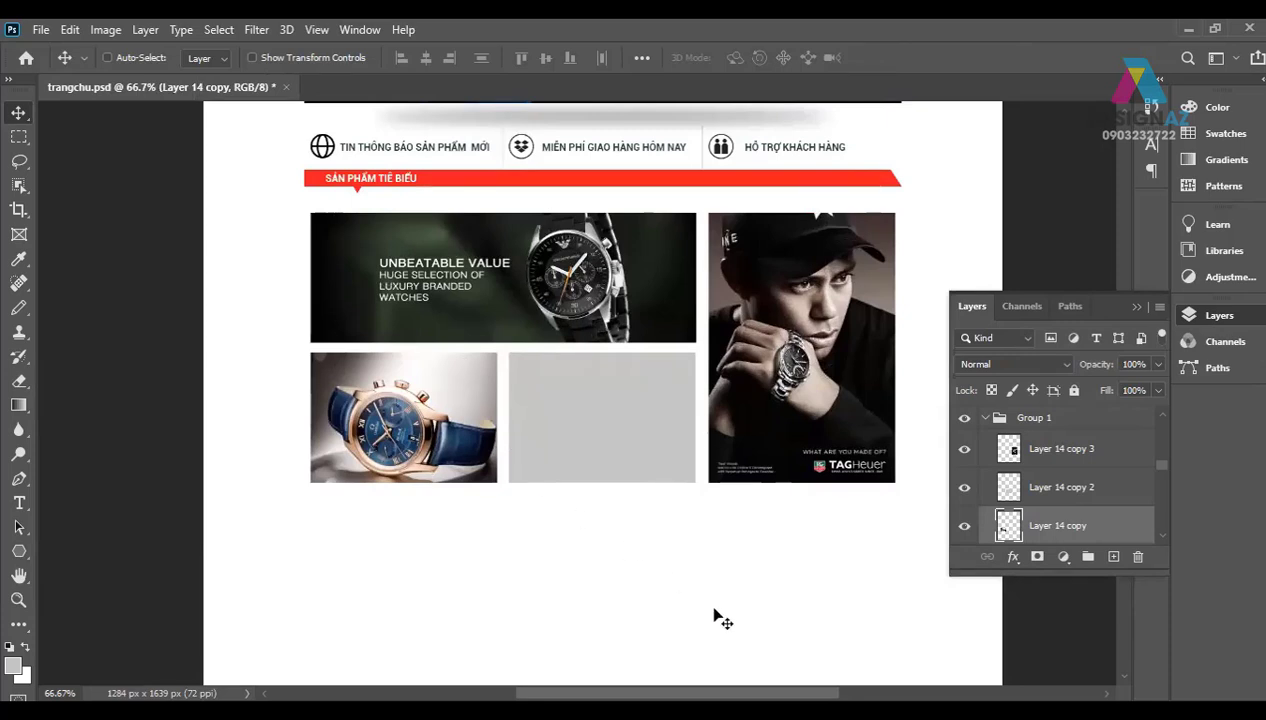
Step: Browse the dongho folder past the Raymond Weil photo and open Rolex-Watches-Wallpapers-Free-Download.jpg
click(41, 29)
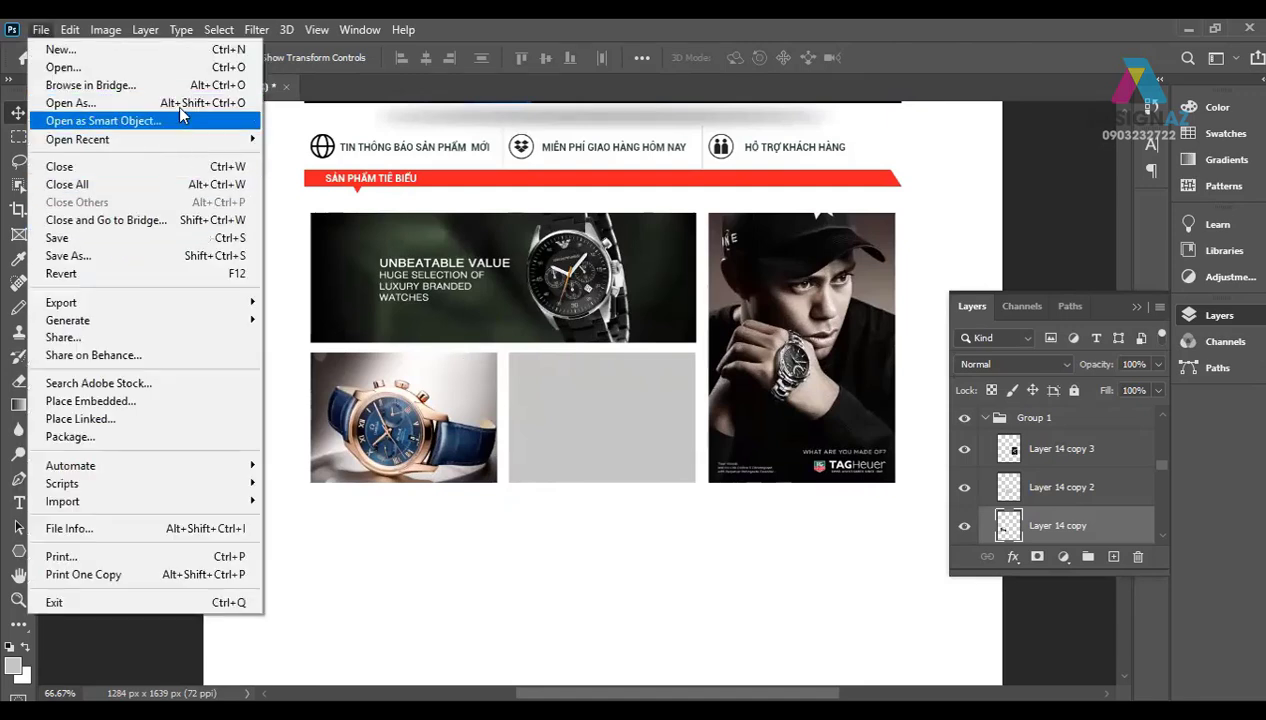
click(62, 67)
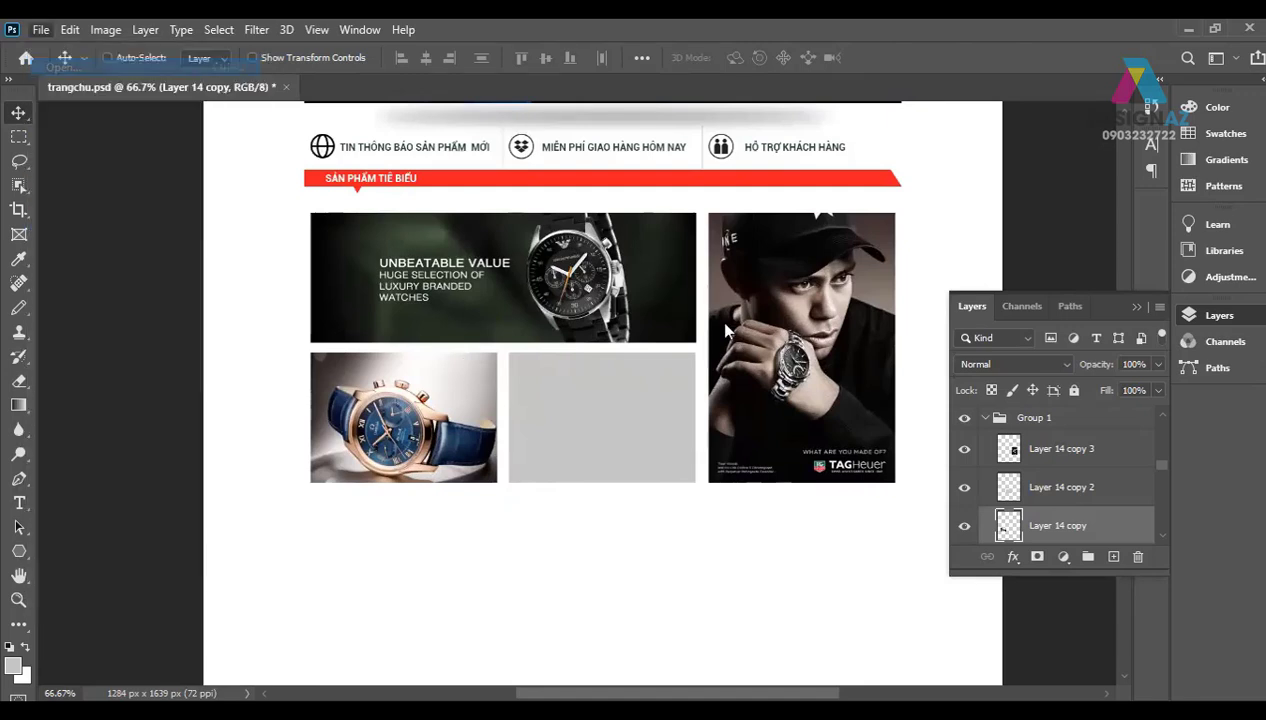
scroll(850, 335, down, 3)
scroll(850, 335, down, 3)
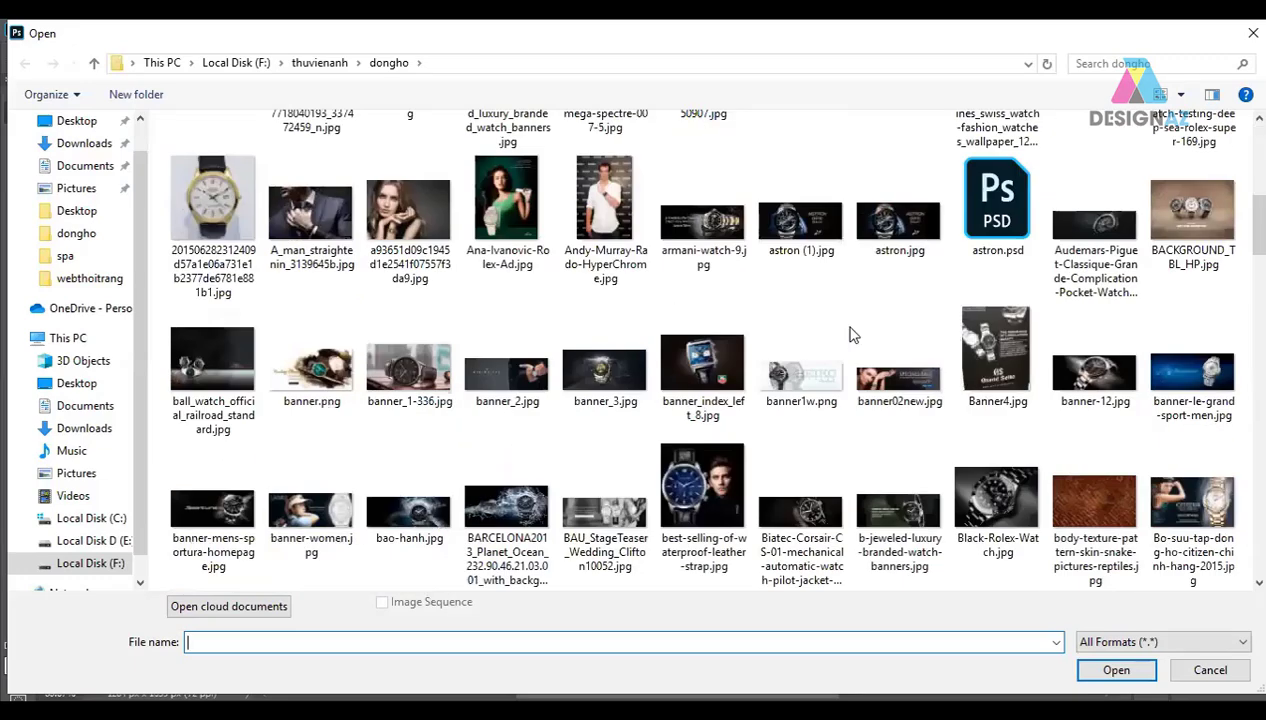
scroll(850, 335, down, 3)
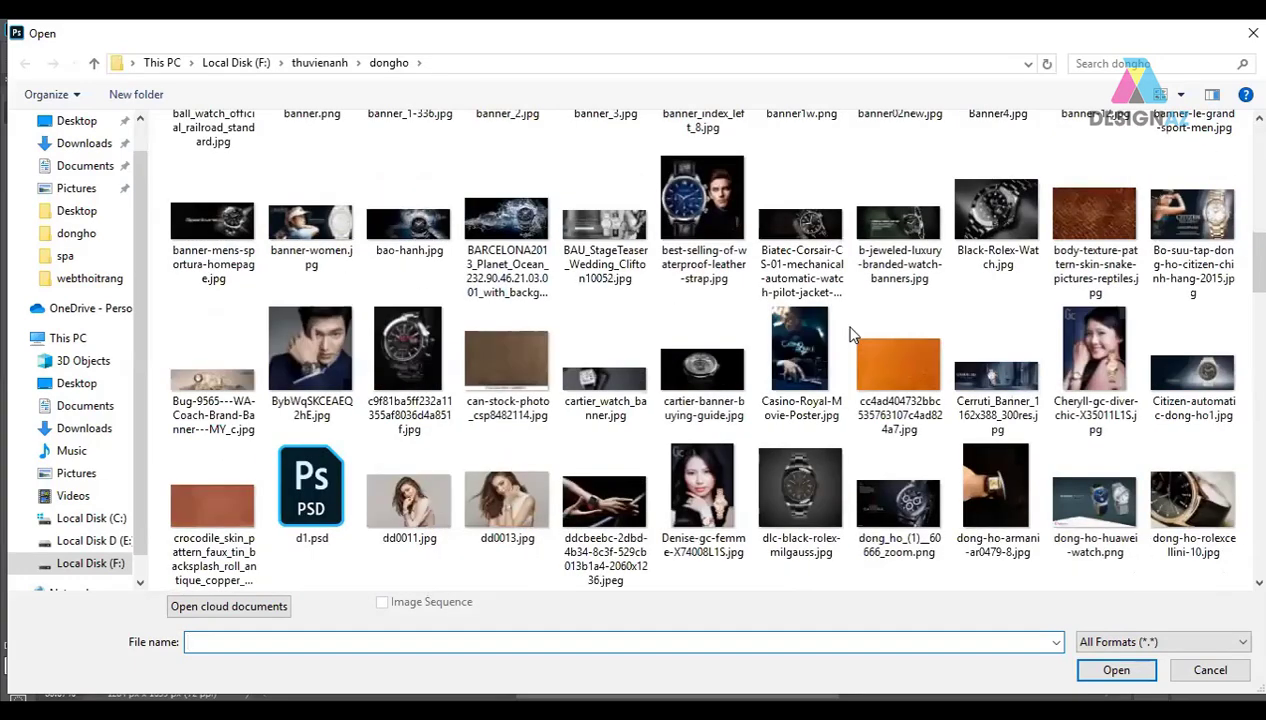
scroll(850, 335, down, 3)
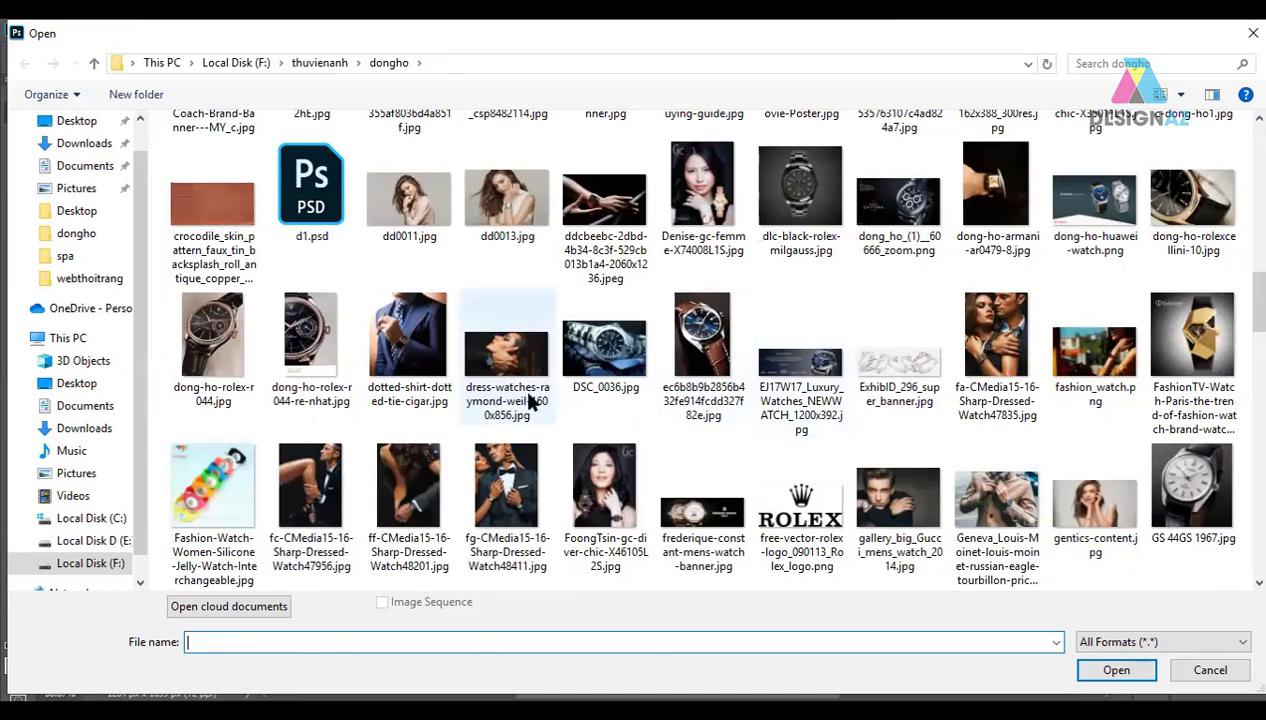
click(507, 365)
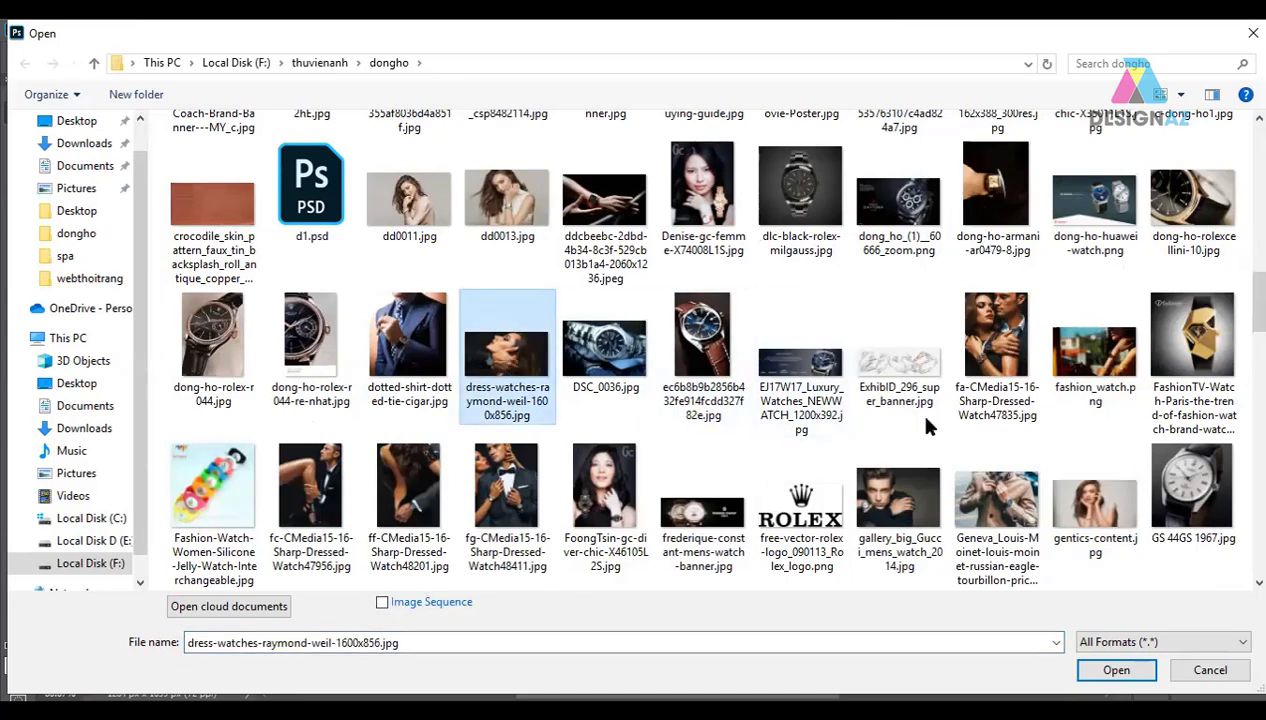
scroll(926, 420, down, 3)
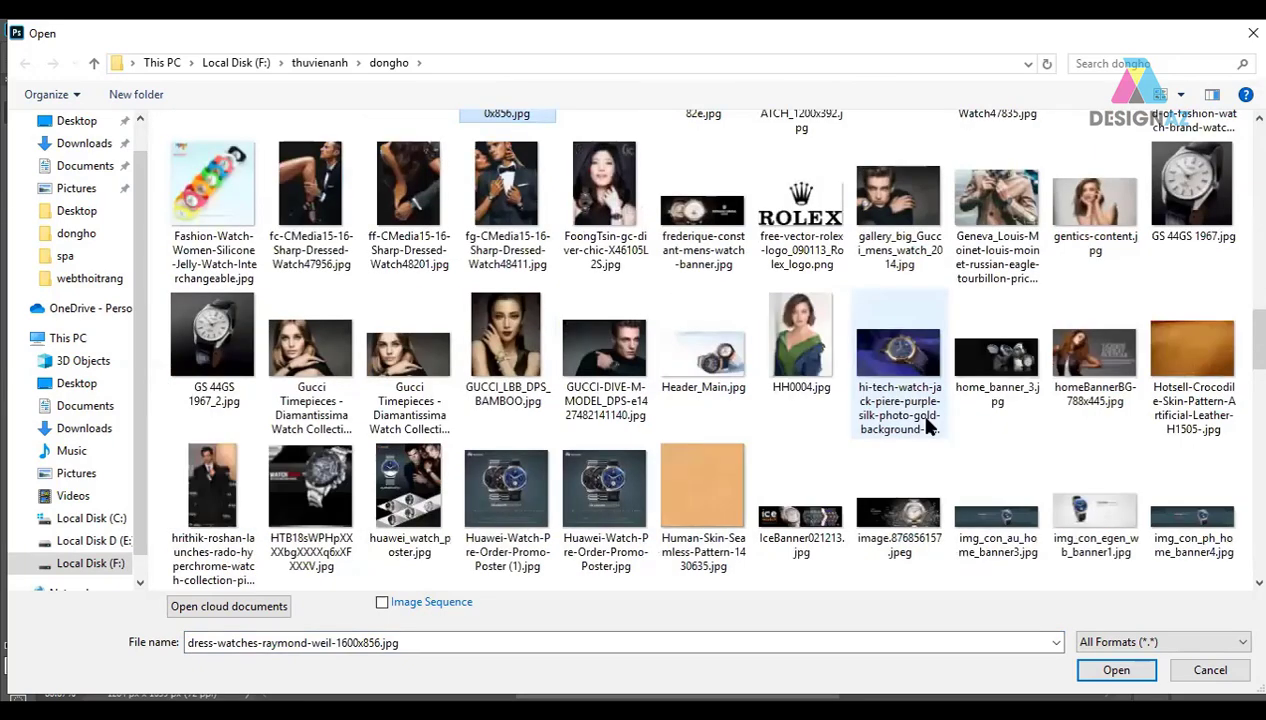
scroll(926, 425, down, 3)
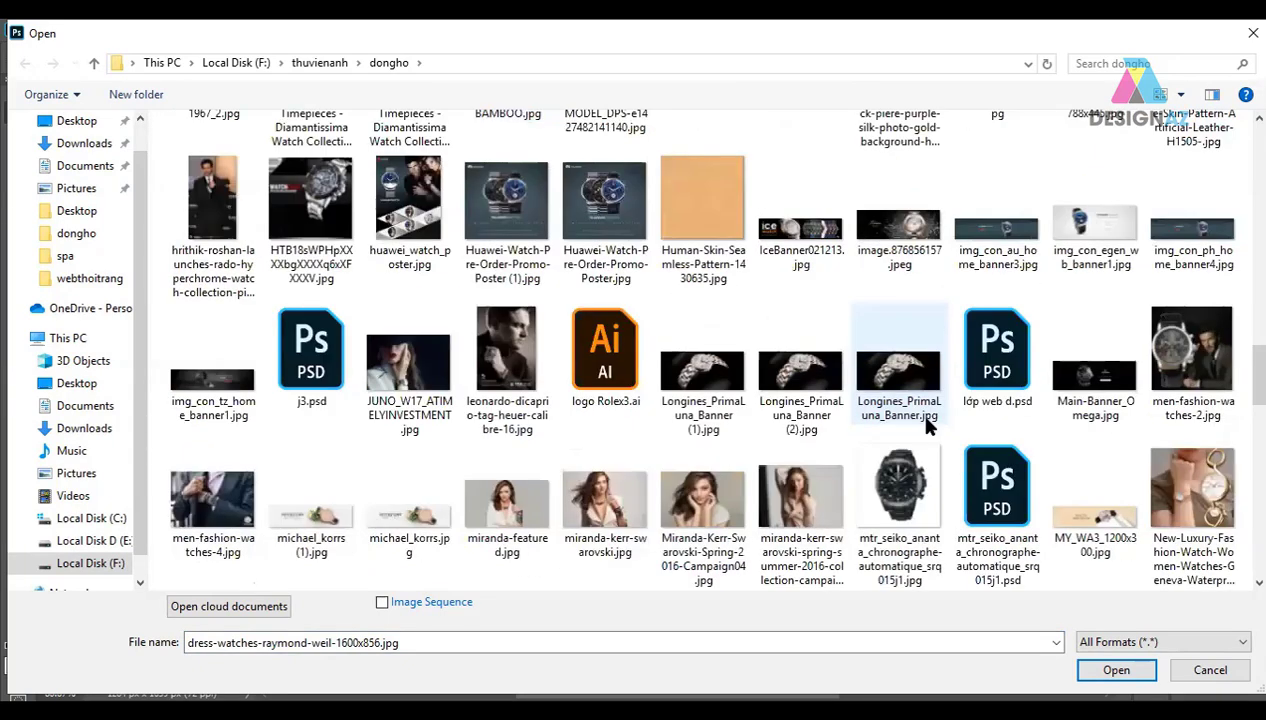
scroll(926, 425, down, 3)
scroll(926, 425, down, 3)
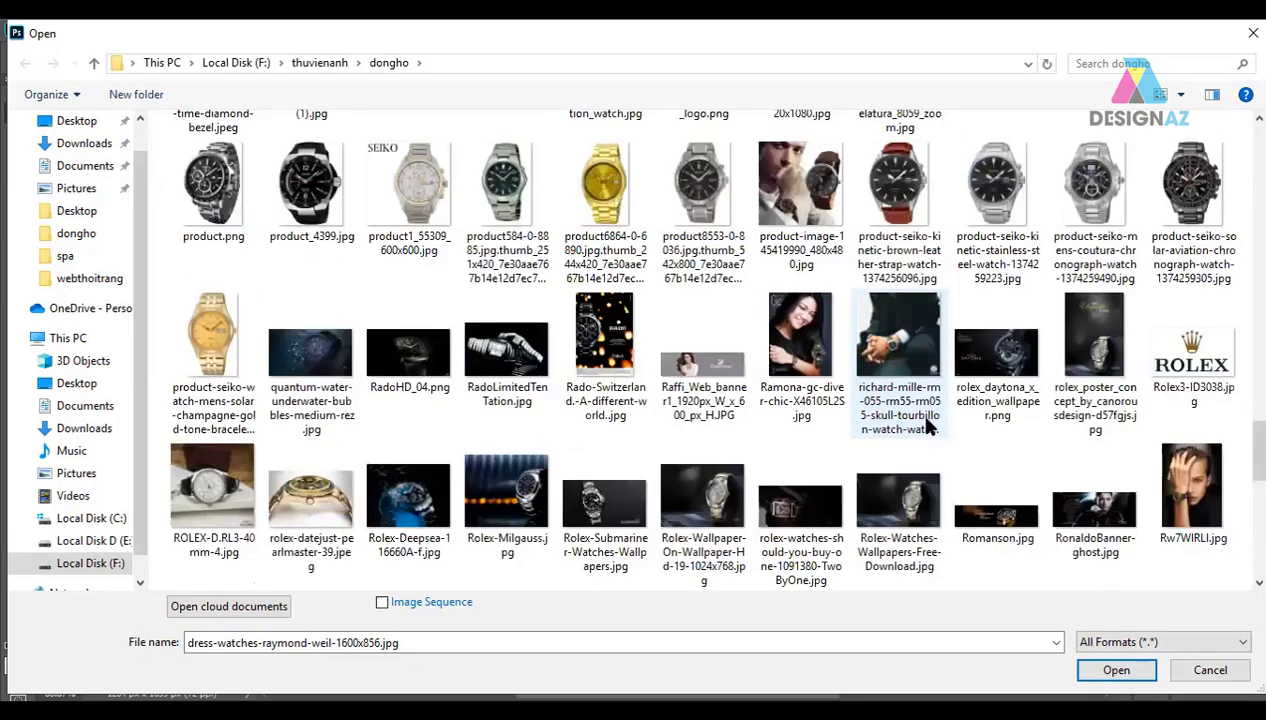
click(903, 510)
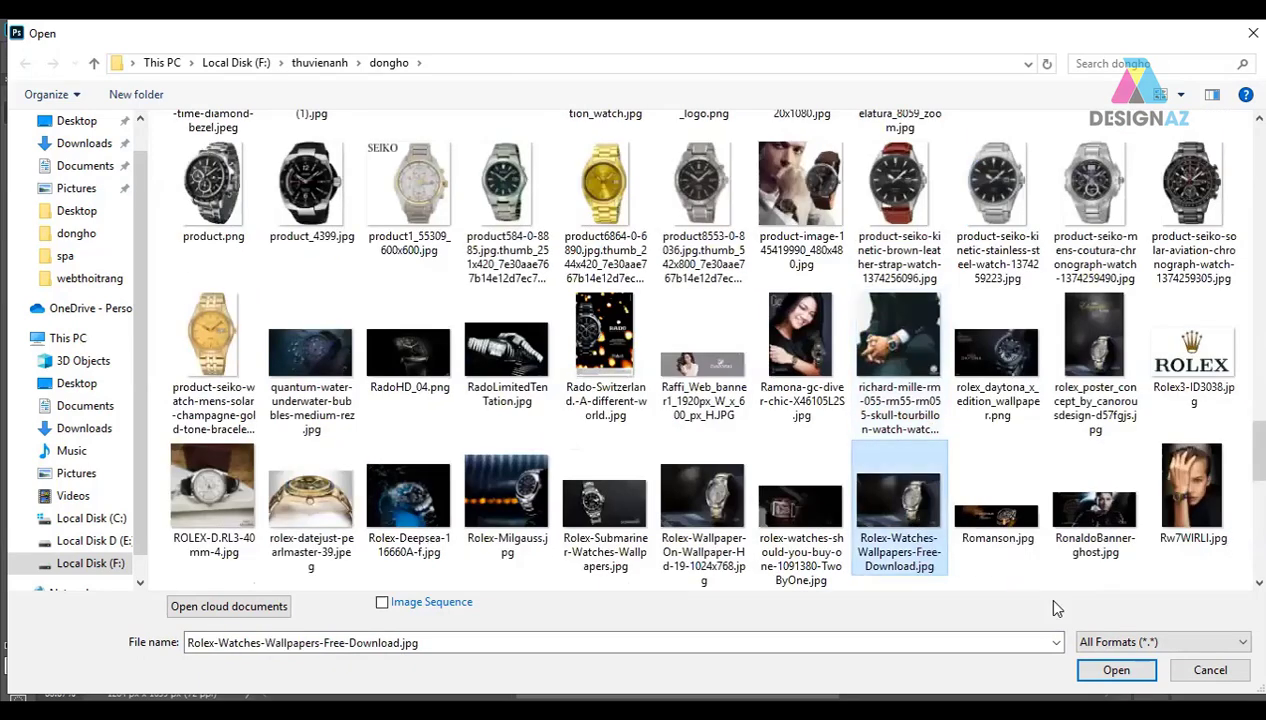
click(1116, 670)
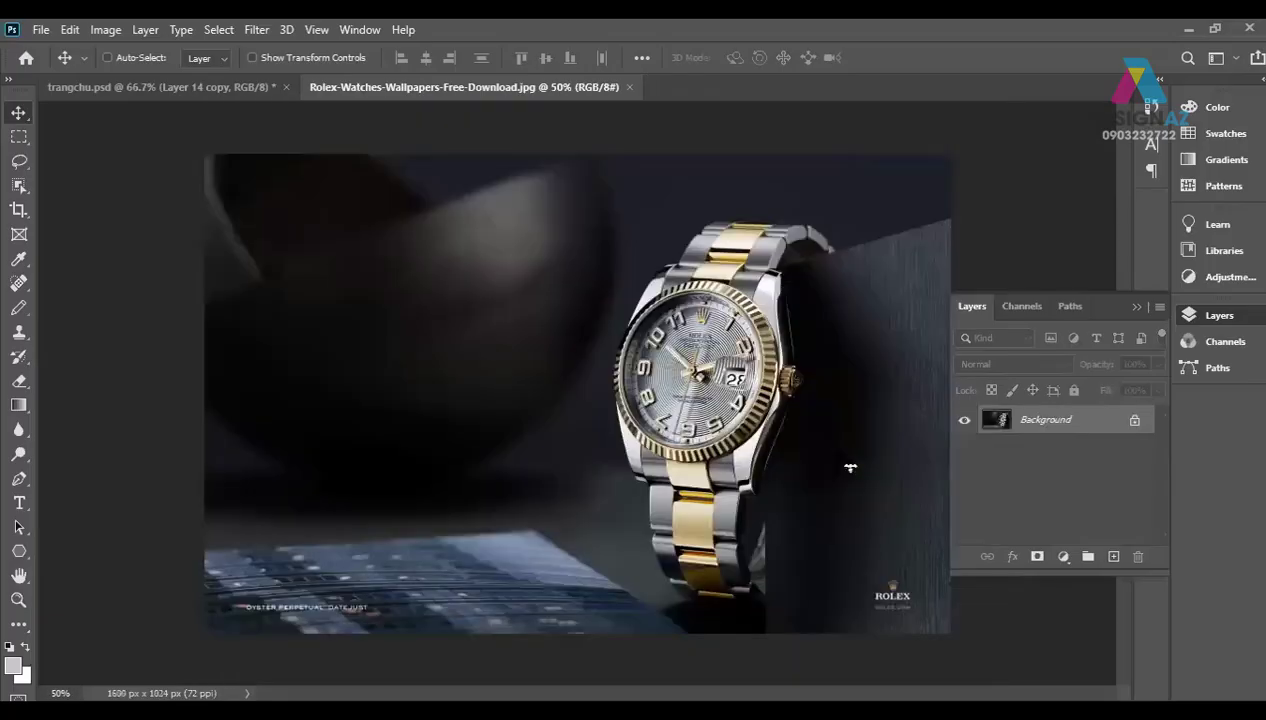
Step: Copy the Rolex photo and paste it clipped into the empty grey placeholder box layer
key(ctrl+a)
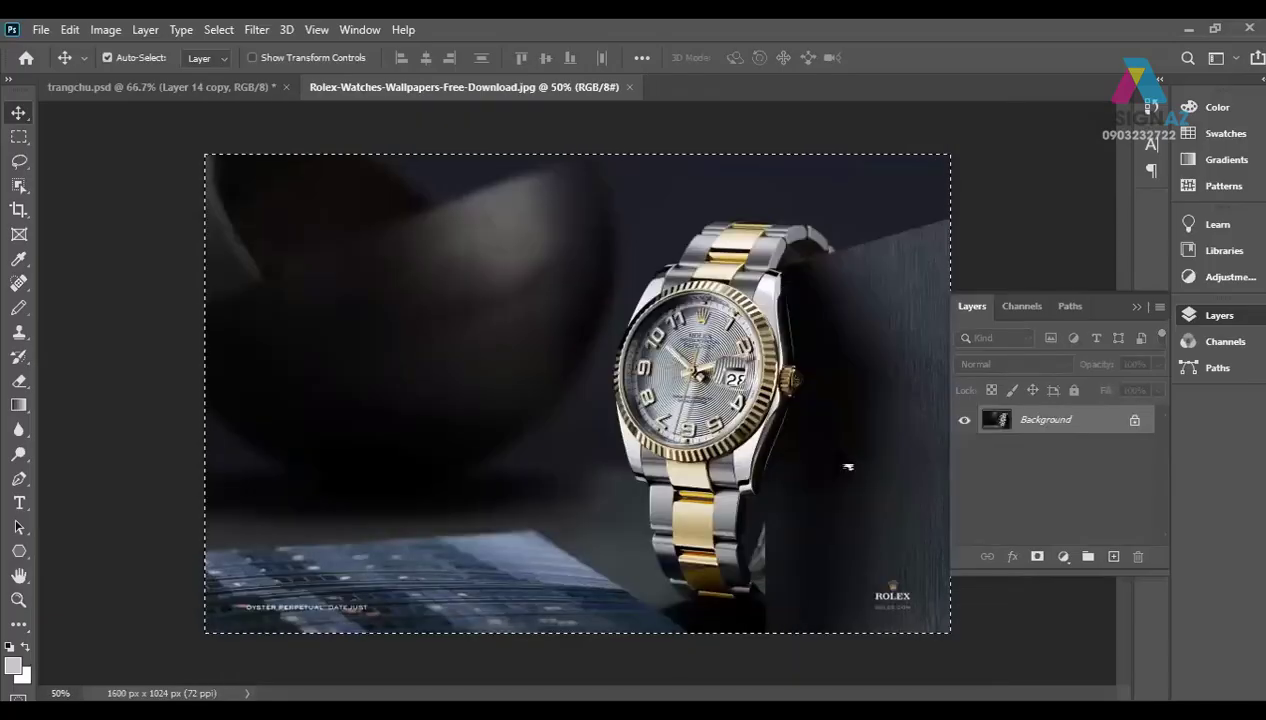
click(629, 87)
right_click(616, 390)
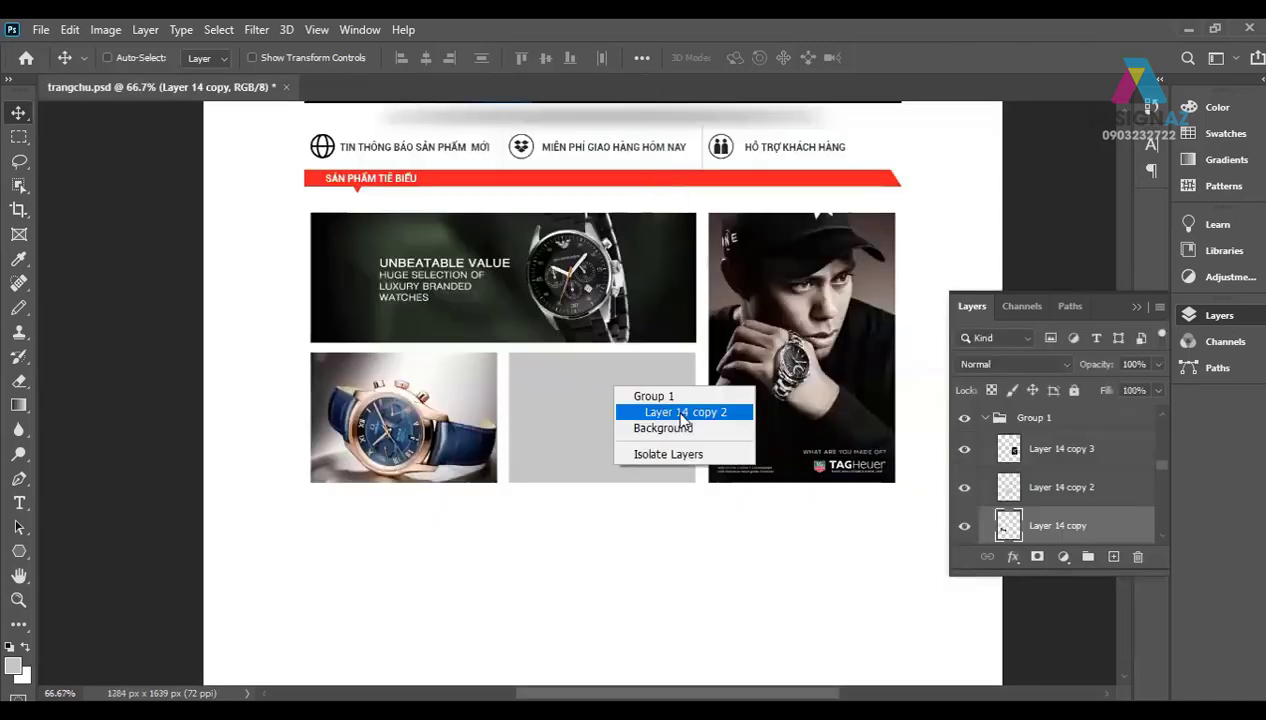
click(660, 412)
key(ctrl+v)
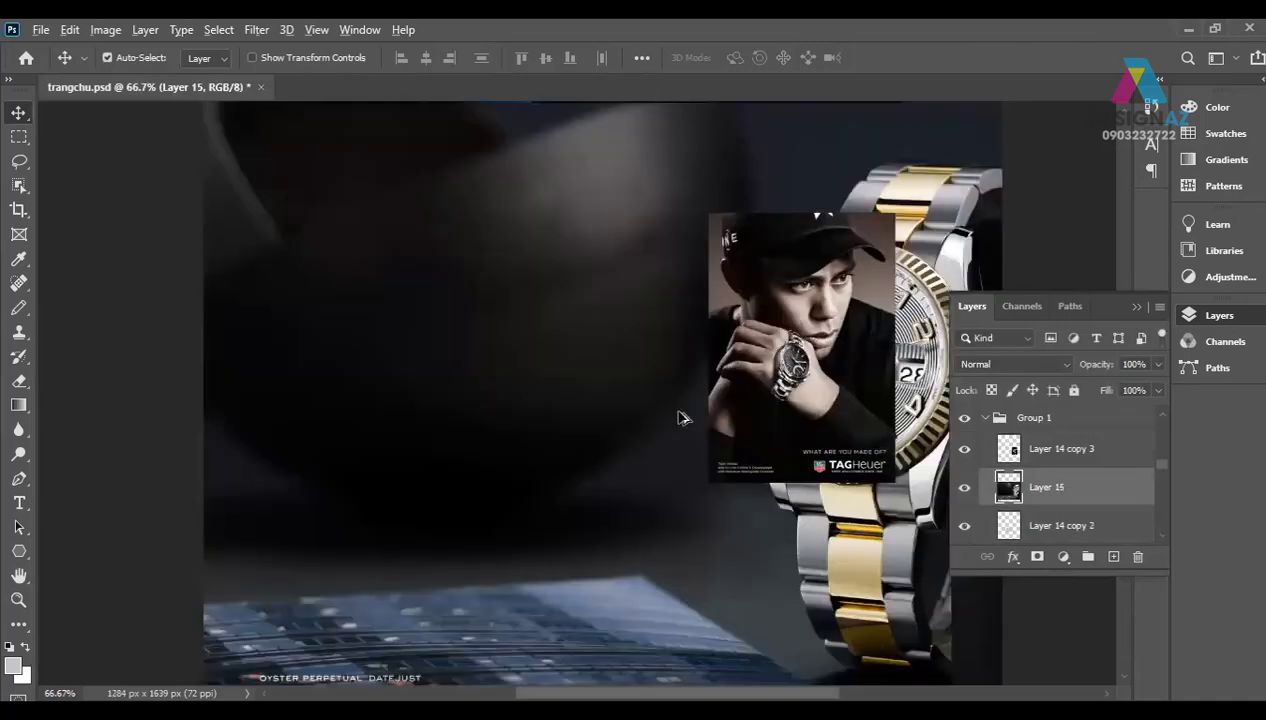
key(ctrl+alt+g)
Step: Scale the clipped watch photo to about 24.6% and position it inside the lower-middle box
key(ctrl+t)
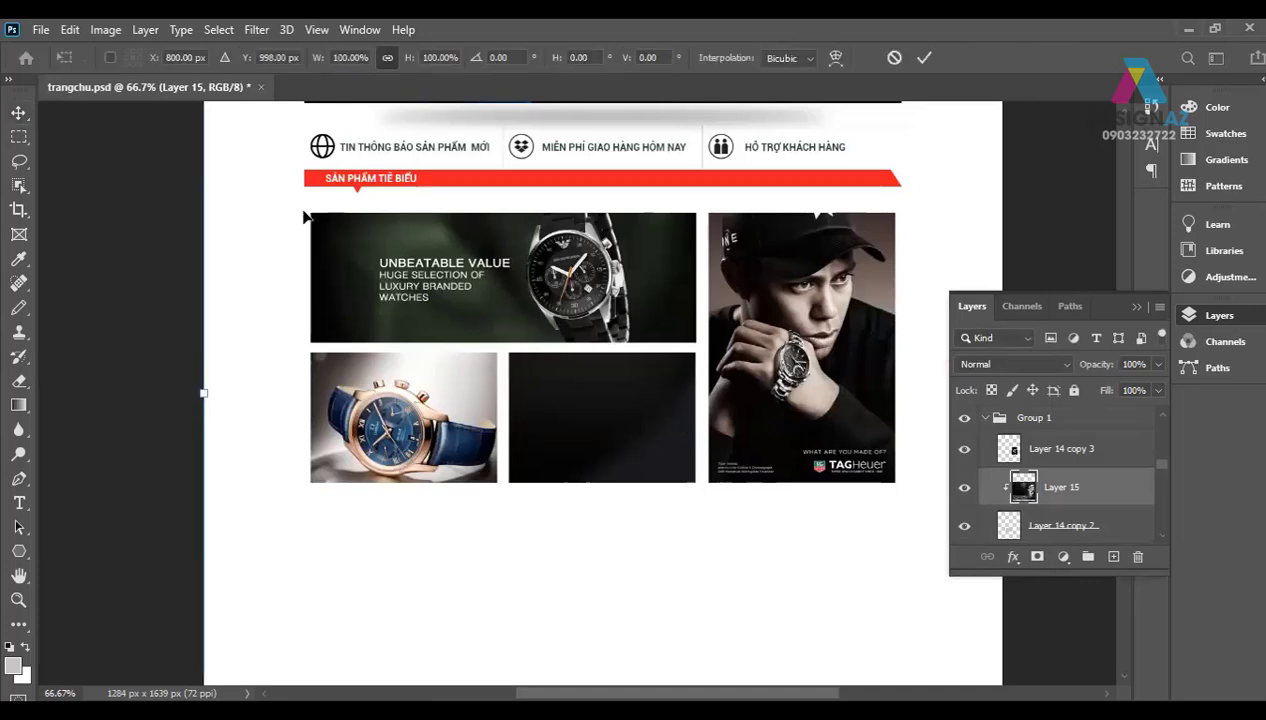
key(ctrl+minus)
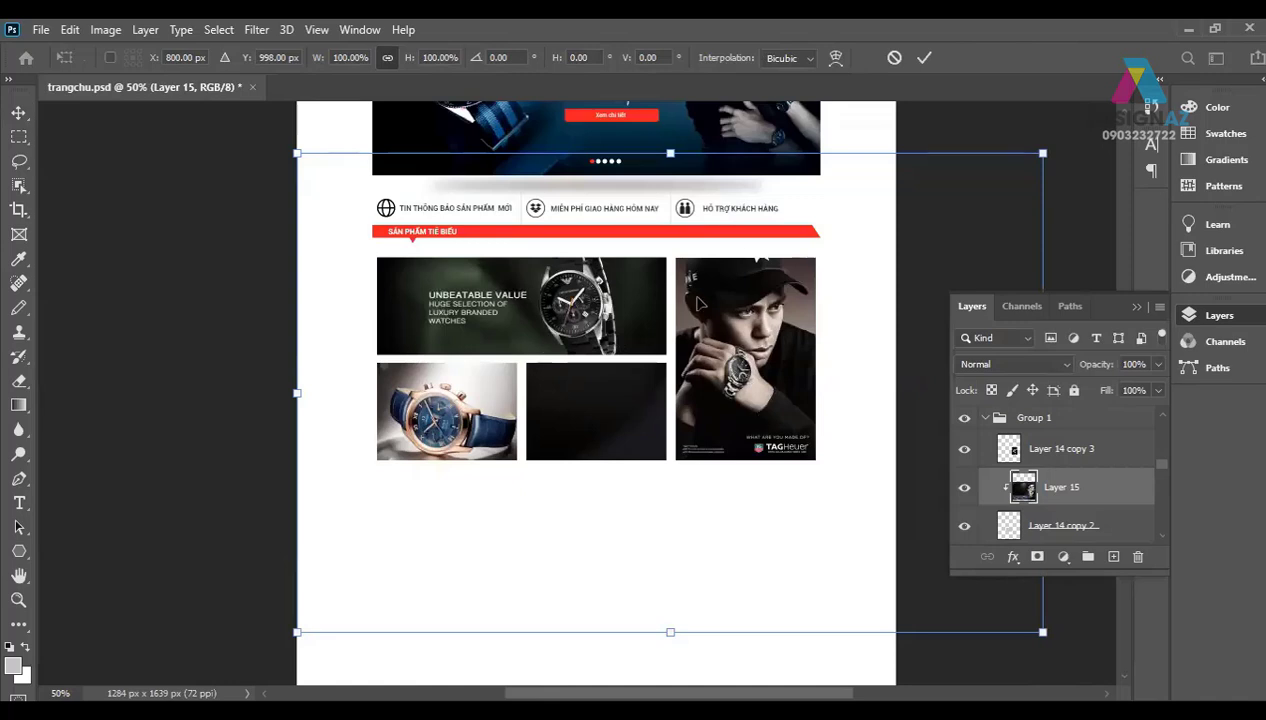
drag(693, 300, 712, 290)
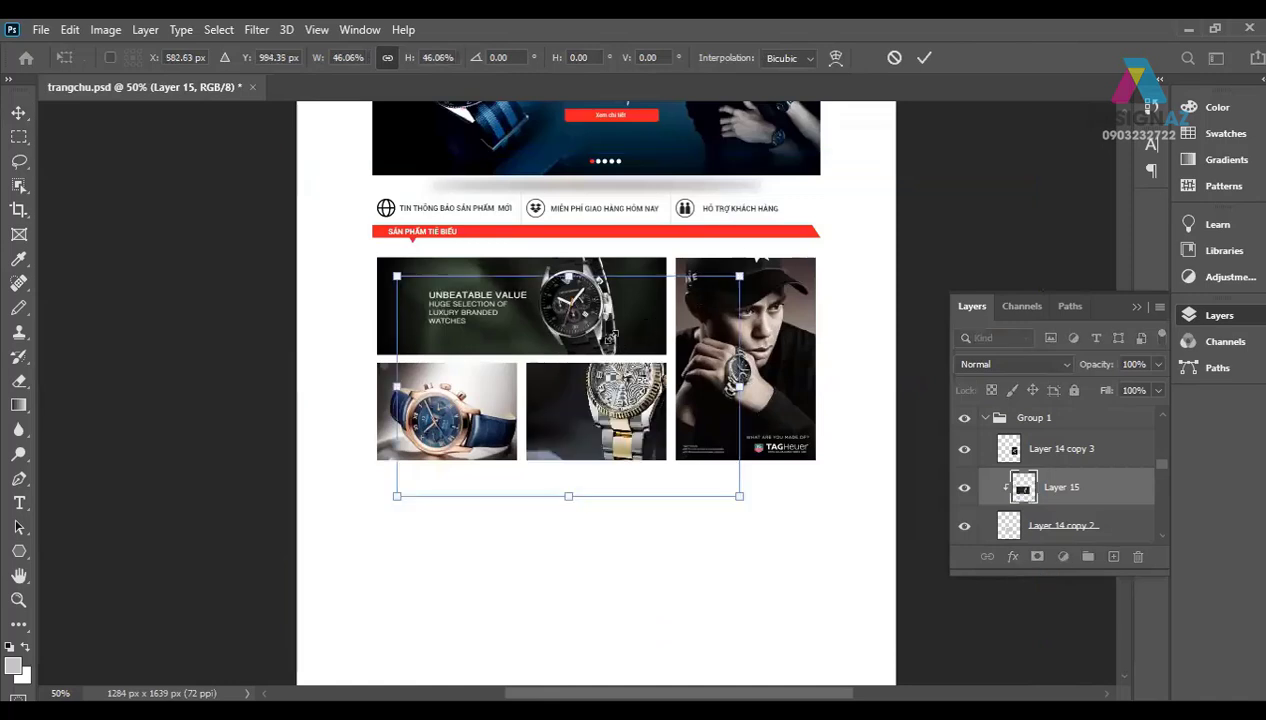
drag(739, 276, 607, 361)
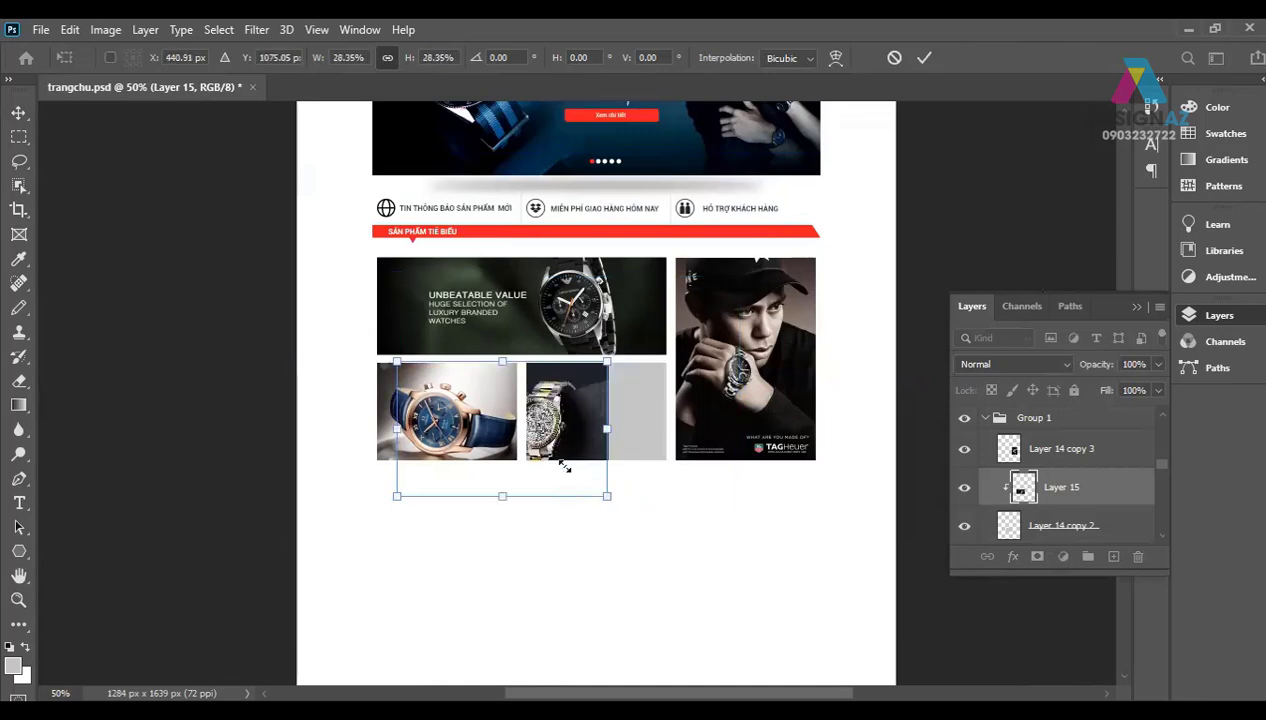
mouse_move(607, 496)
mouse_down()
mouse_move(560, 465)
mouse_move(550, 429)
mouse_up()
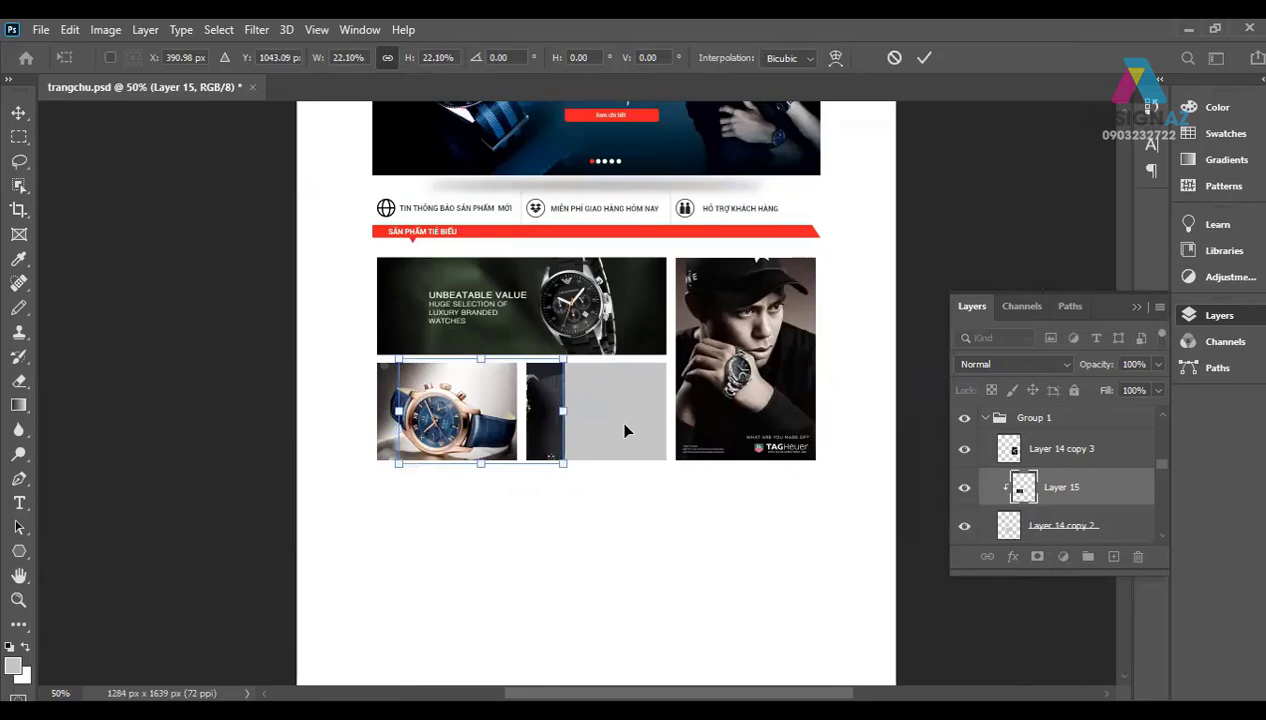
mouse_move(405, 372)
mouse_down()
mouse_move(506, 370)
mouse_move(464, 339)
mouse_up()
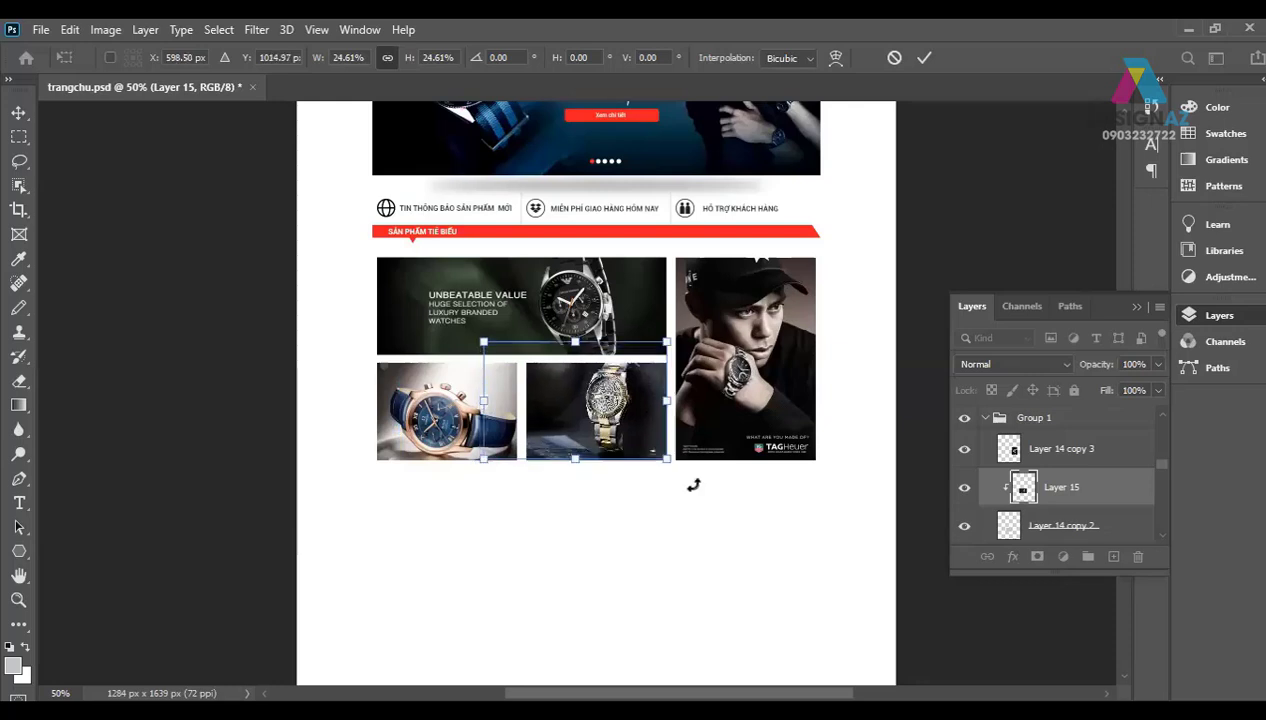
key(Return)
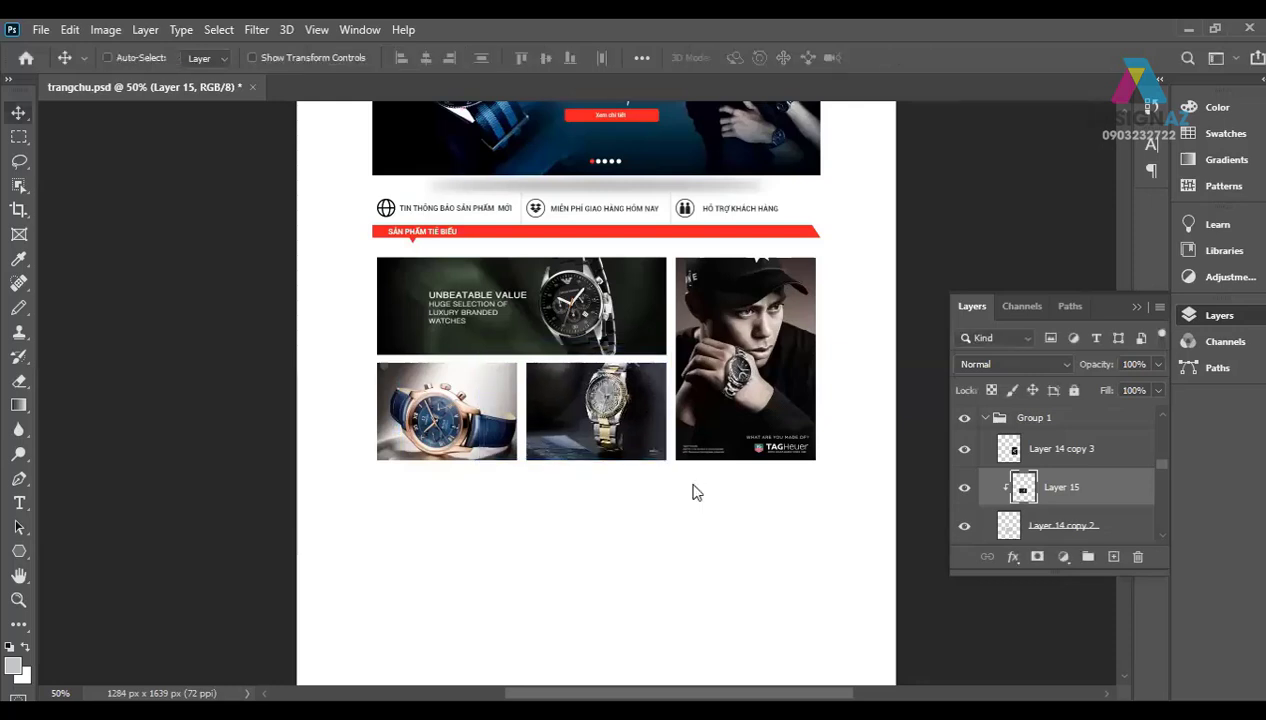
Step: Zoom back to 66.7% and merge the watch photo down into Layer 14 copy 2
key(ctrl+plus)
scroll(716, 453, right, 2)
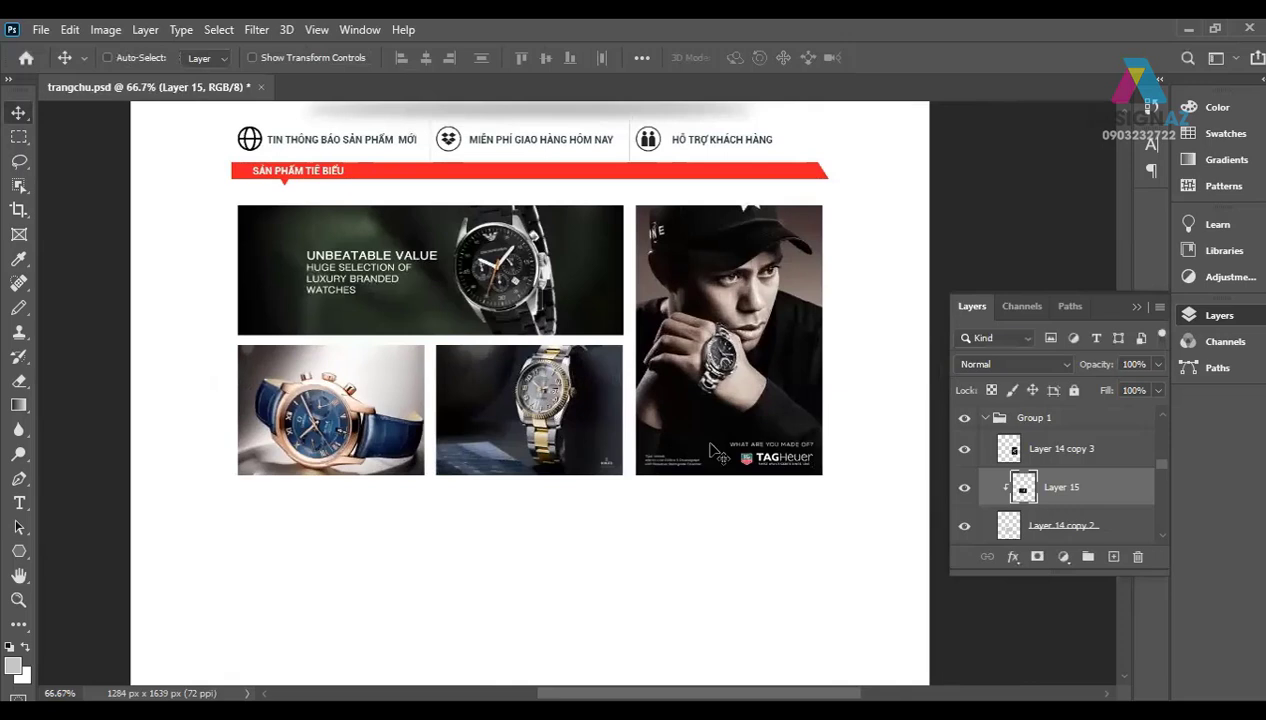
key(ctrl+e)
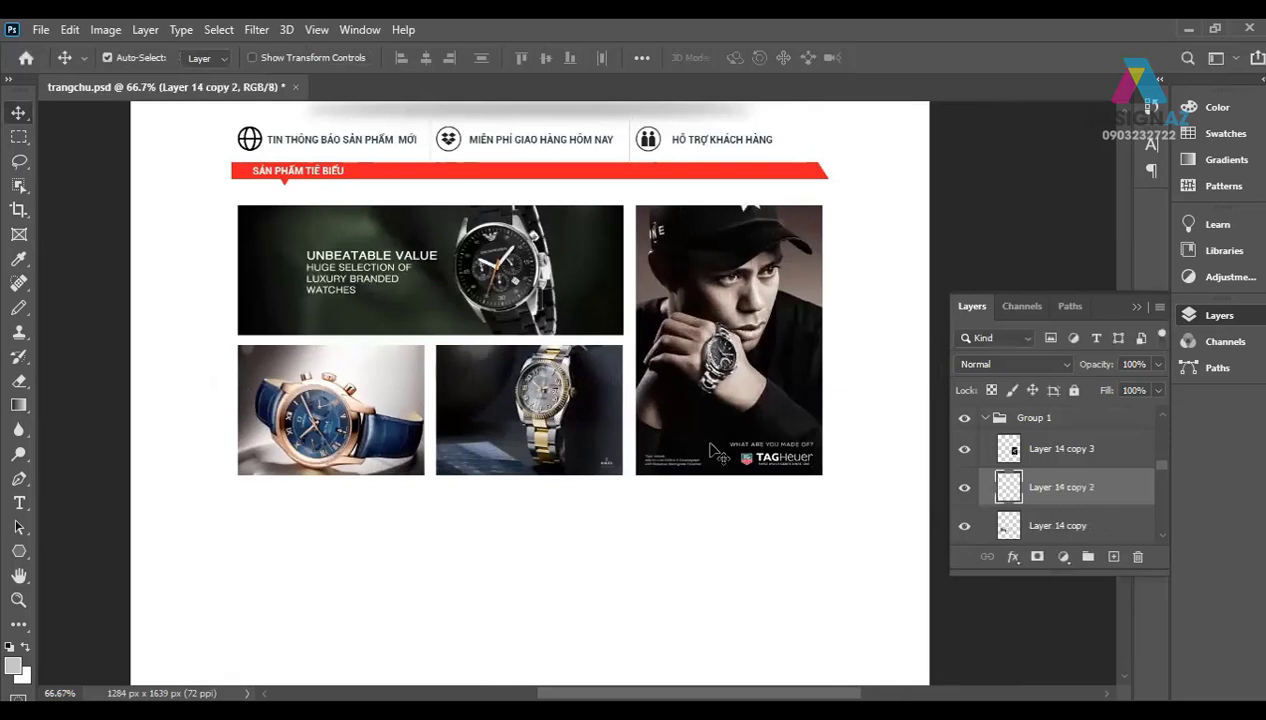
Step: Select the Layer 14 copy layer and shift the page view slightly down and right
right_click(378, 415)
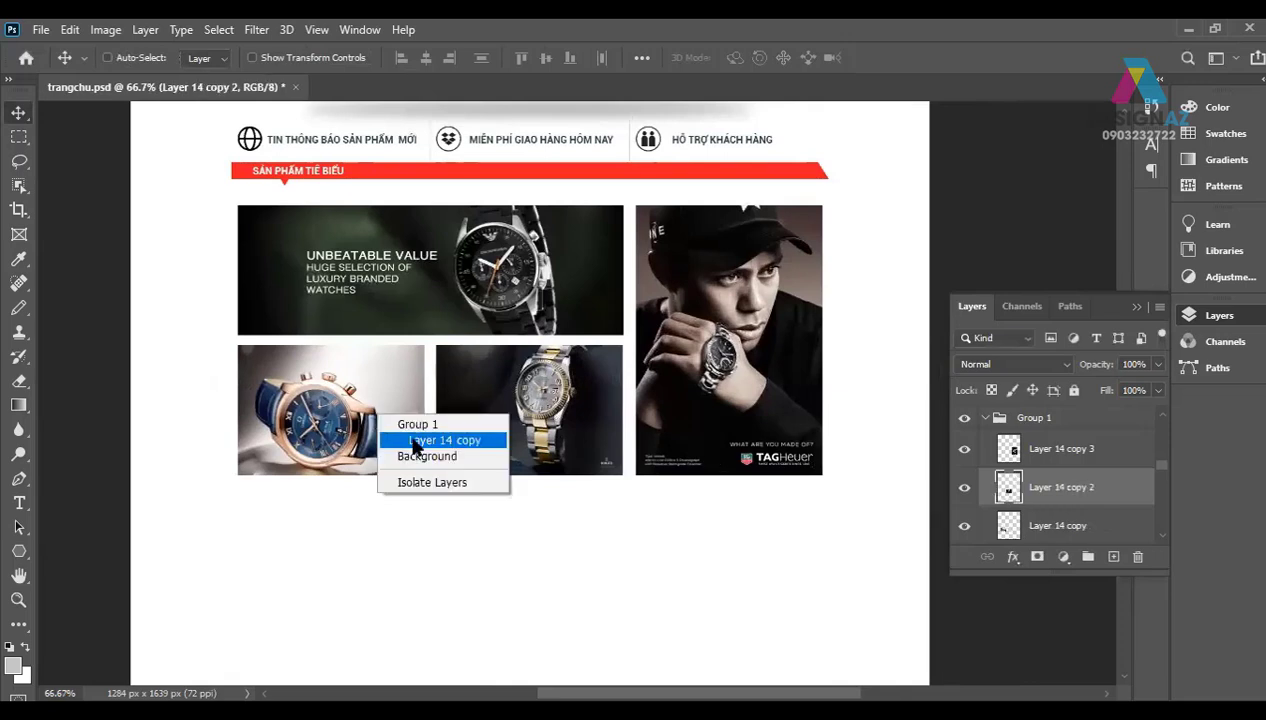
click(412, 440)
scroll(1156, 535, down, 2)
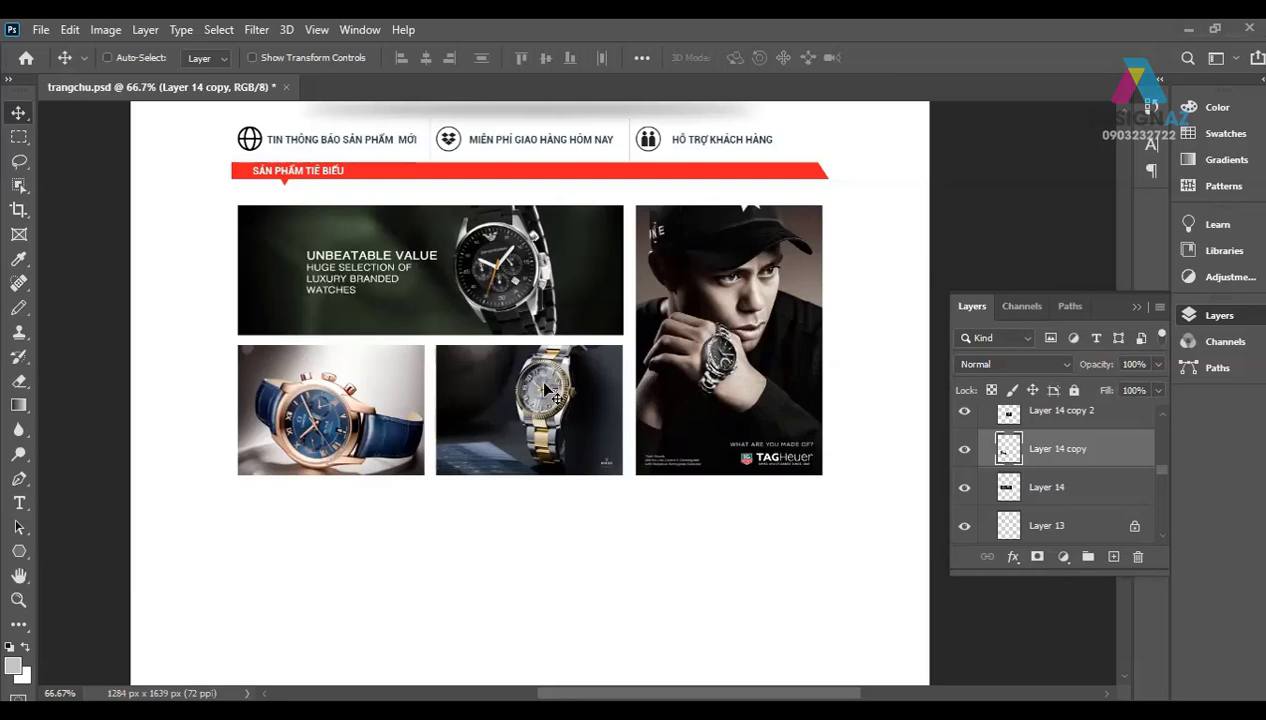
key(t)
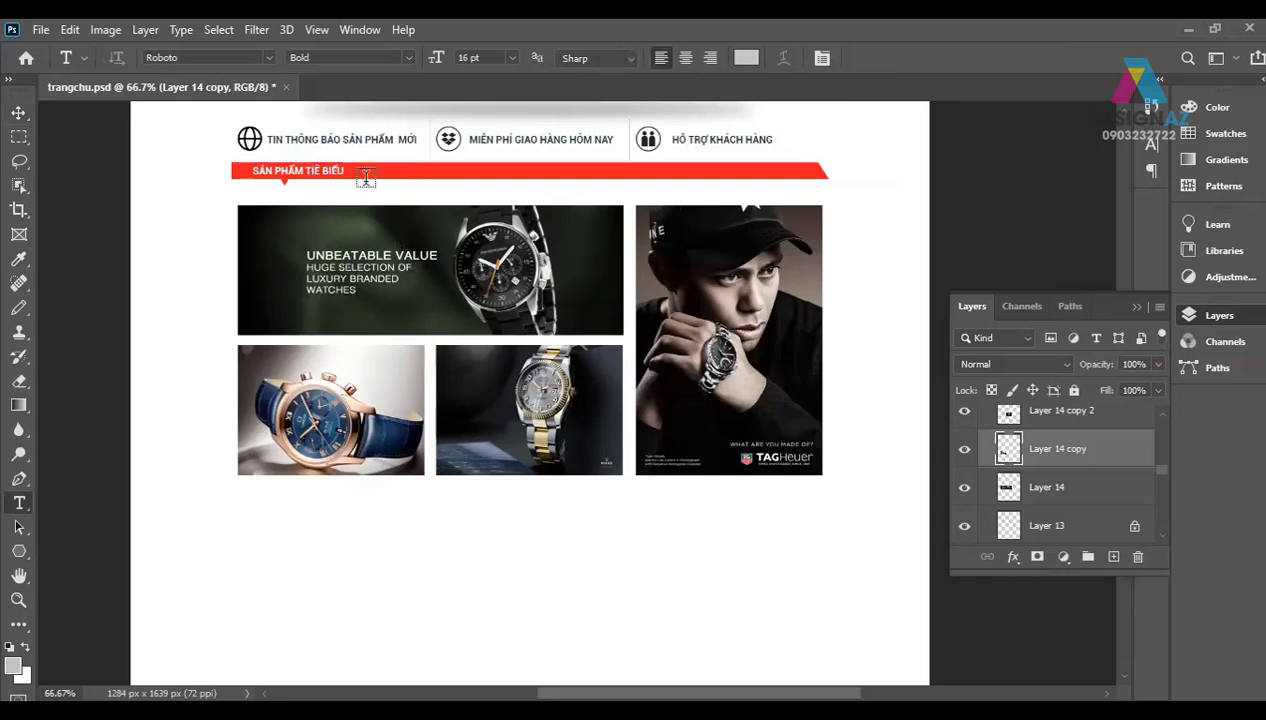
click(18, 112)
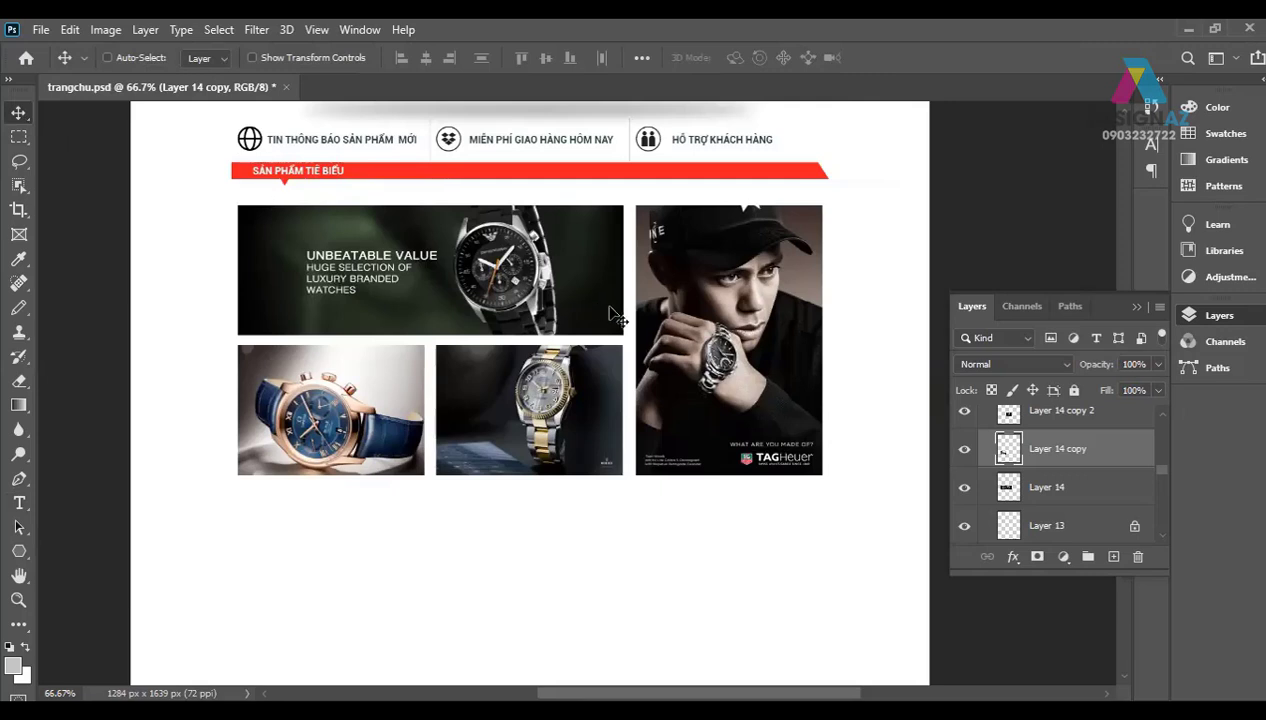
drag(573, 267, 593, 289)
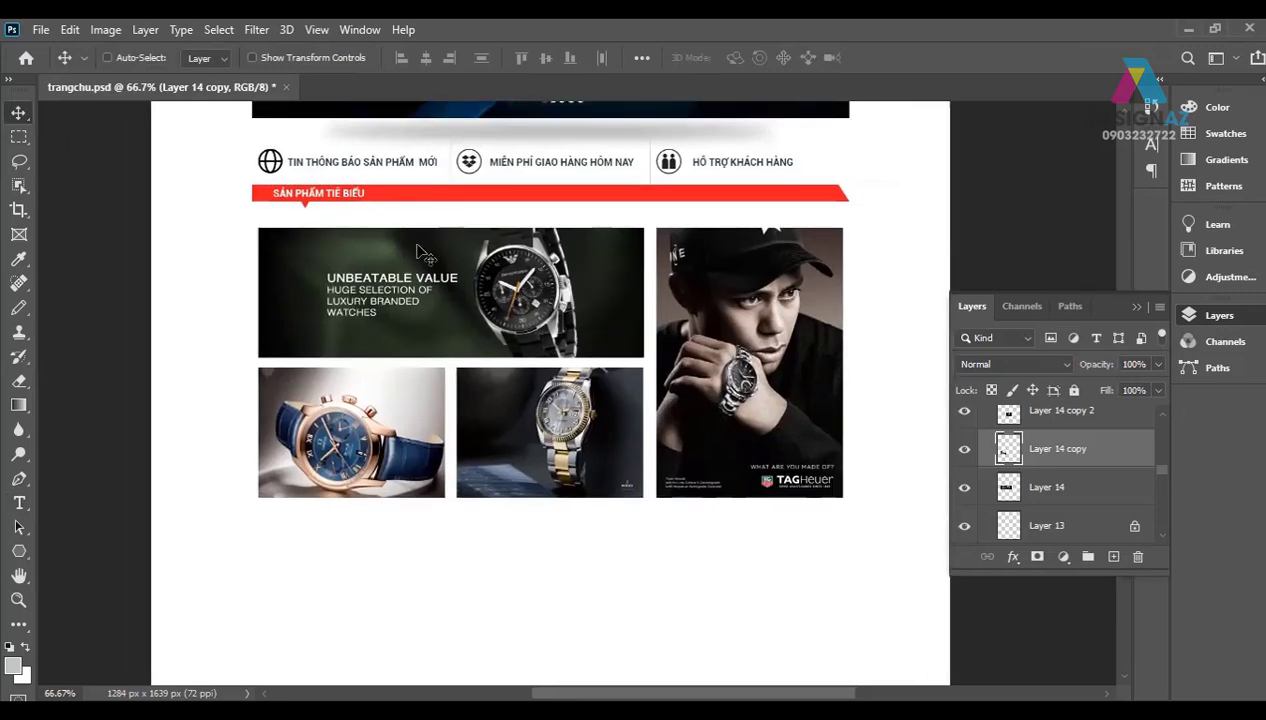
Step: Select the 'sản phẩm tiê biểu' title text layer from the banner's layer list
right_click(310, 208)
click(352, 230)
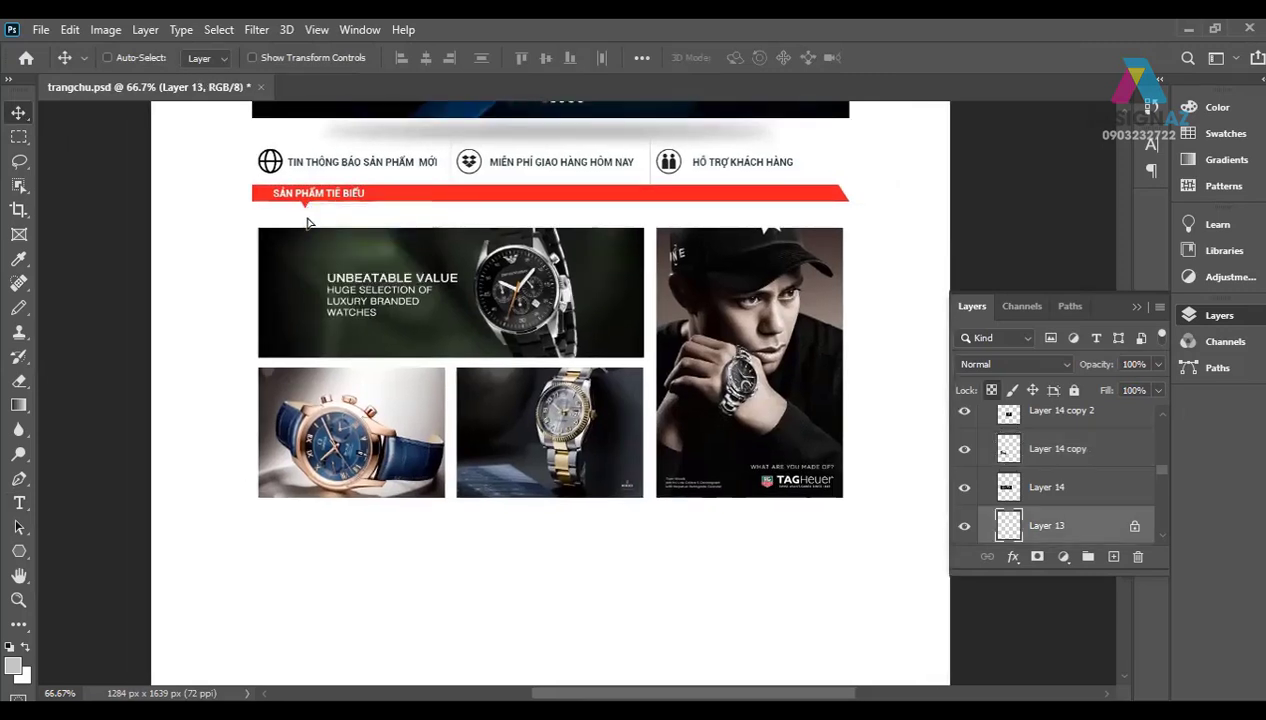
right_click(405, 197)
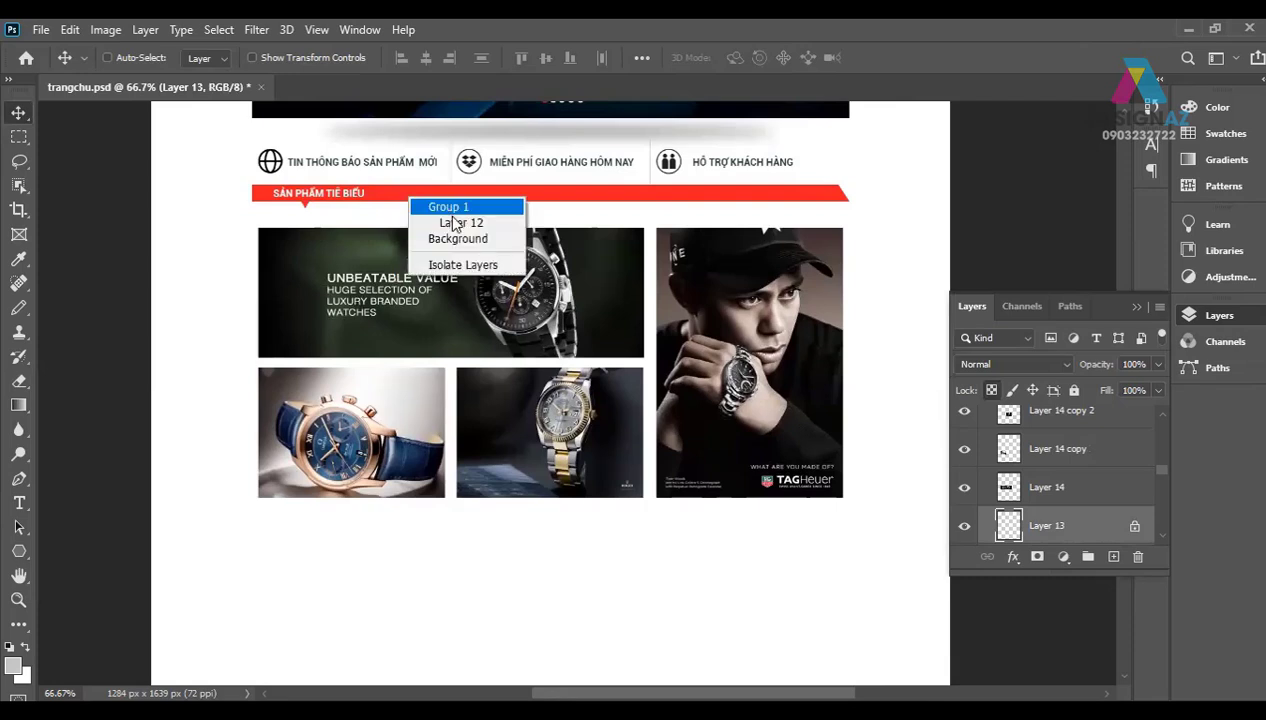
click(453, 224)
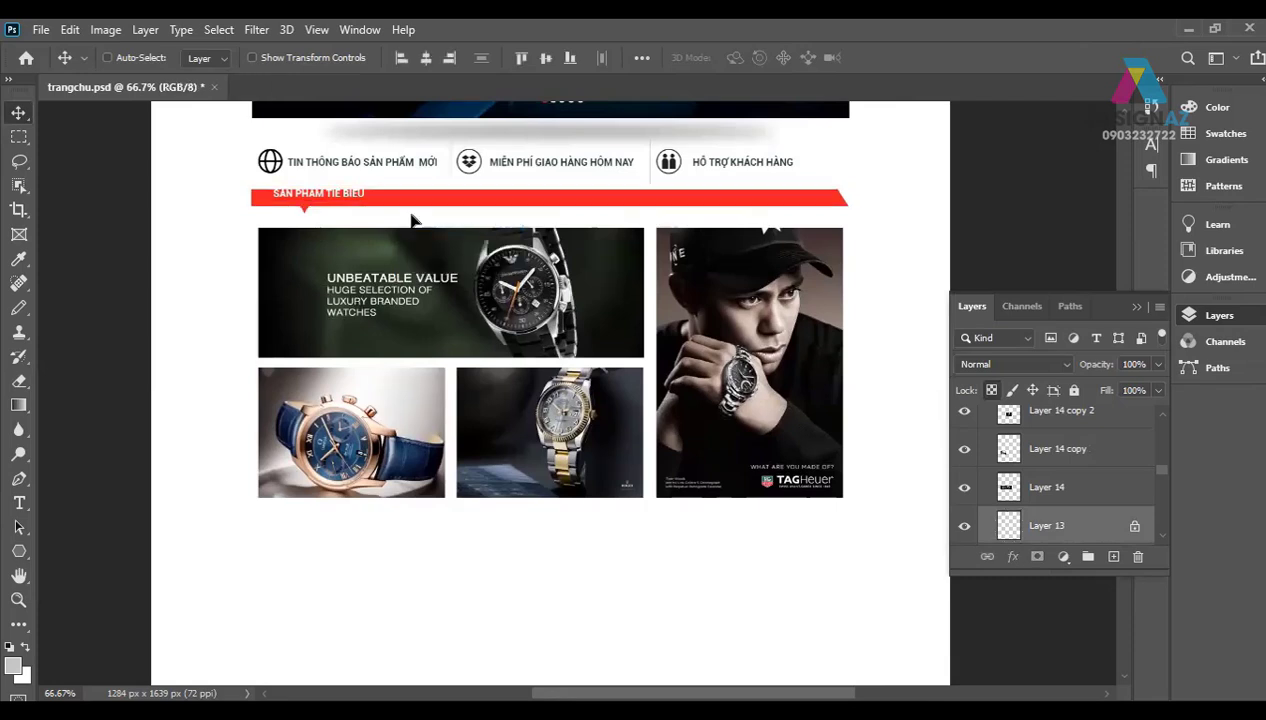
right_click(345, 190)
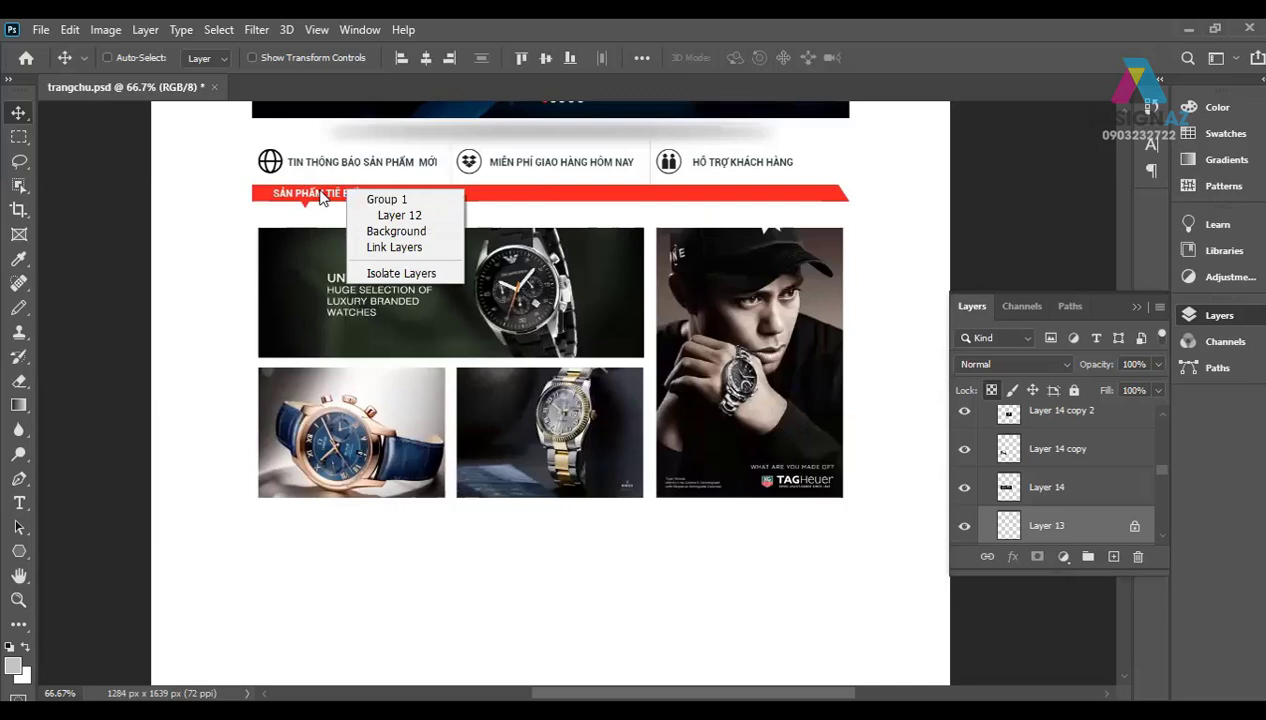
click(320, 197)
right_click(320, 197)
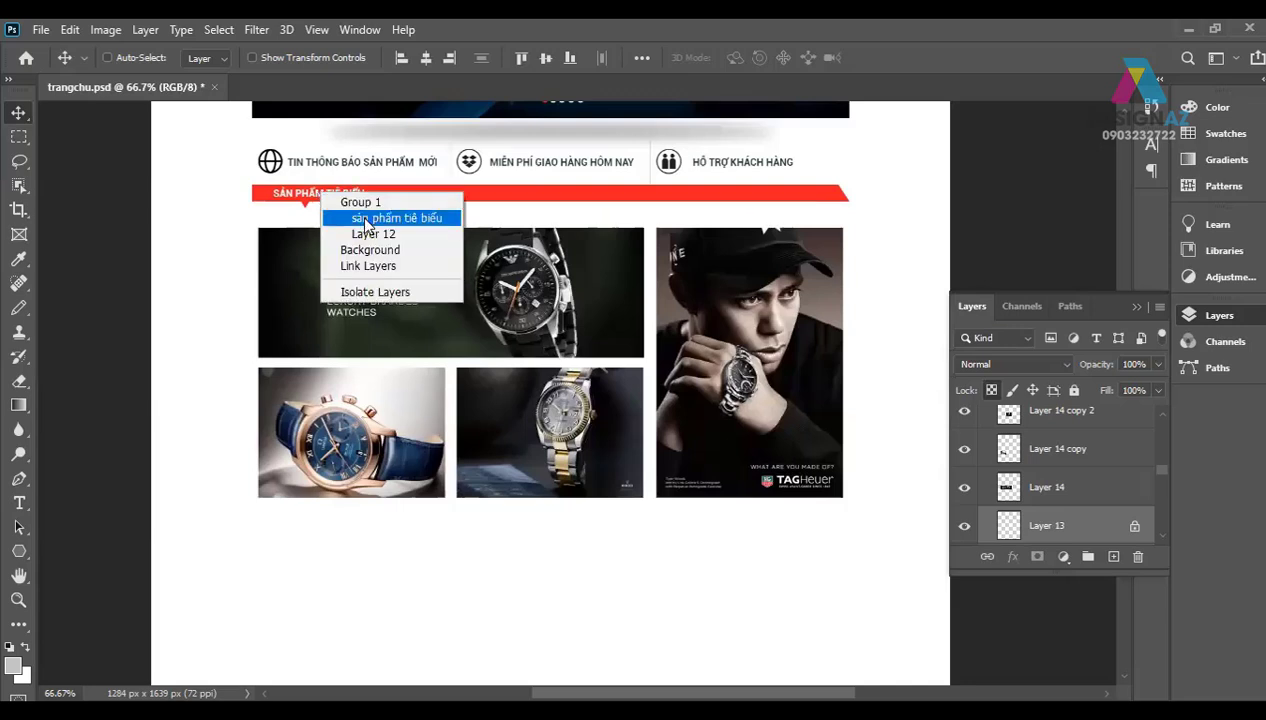
click(368, 219)
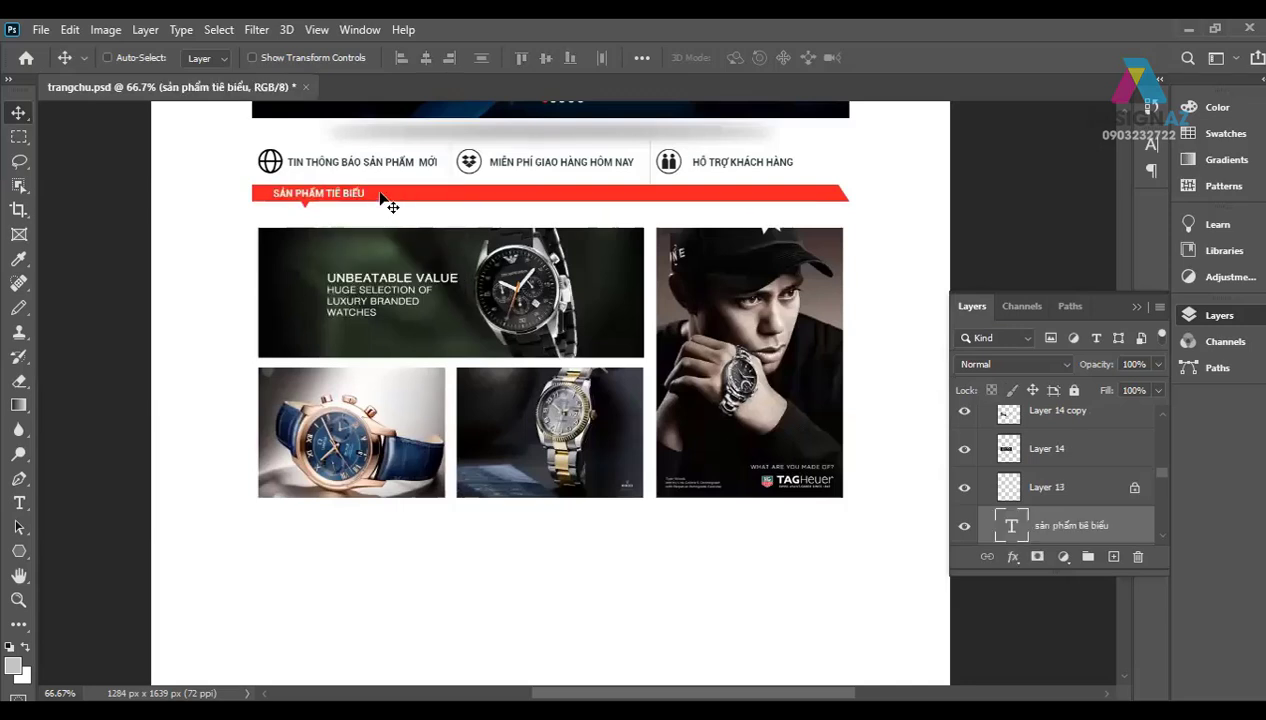
Step: Add the red bar Layer 13 to the selection and group both as Group 2
right_click(380, 195)
click(421, 221)
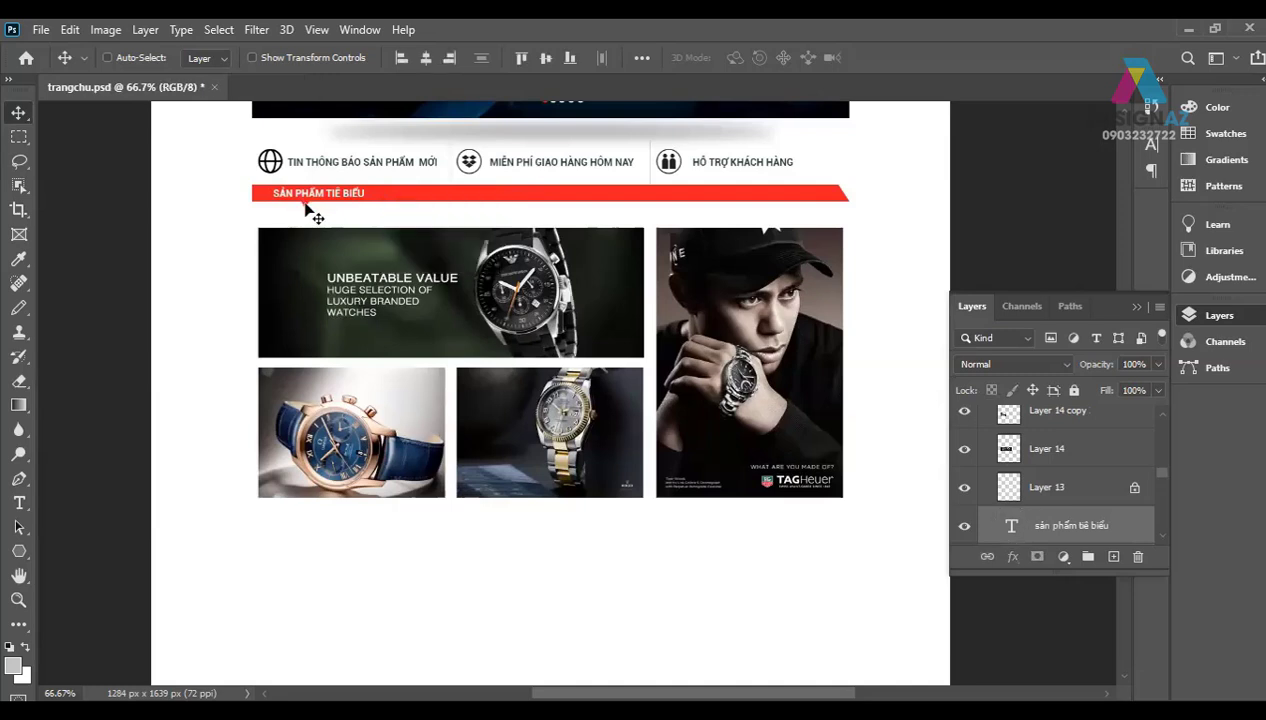
right_click(307, 207)
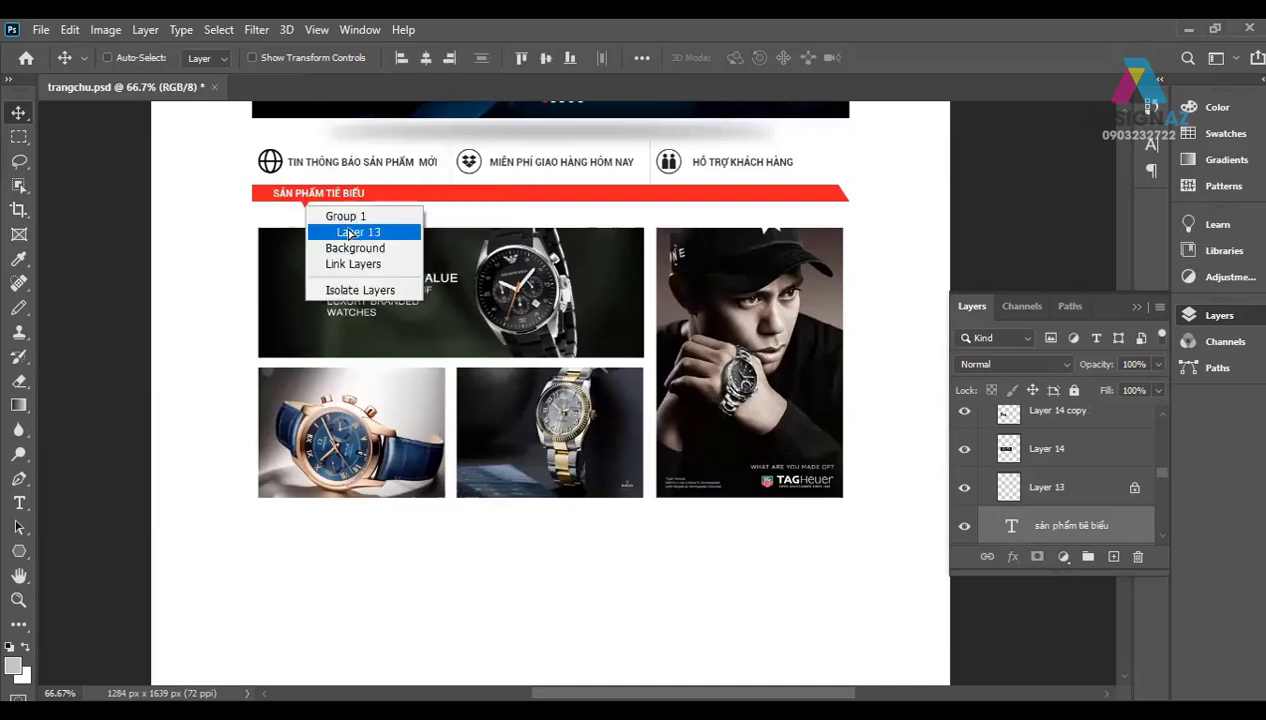
click(376, 231)
key(ctrl+g)
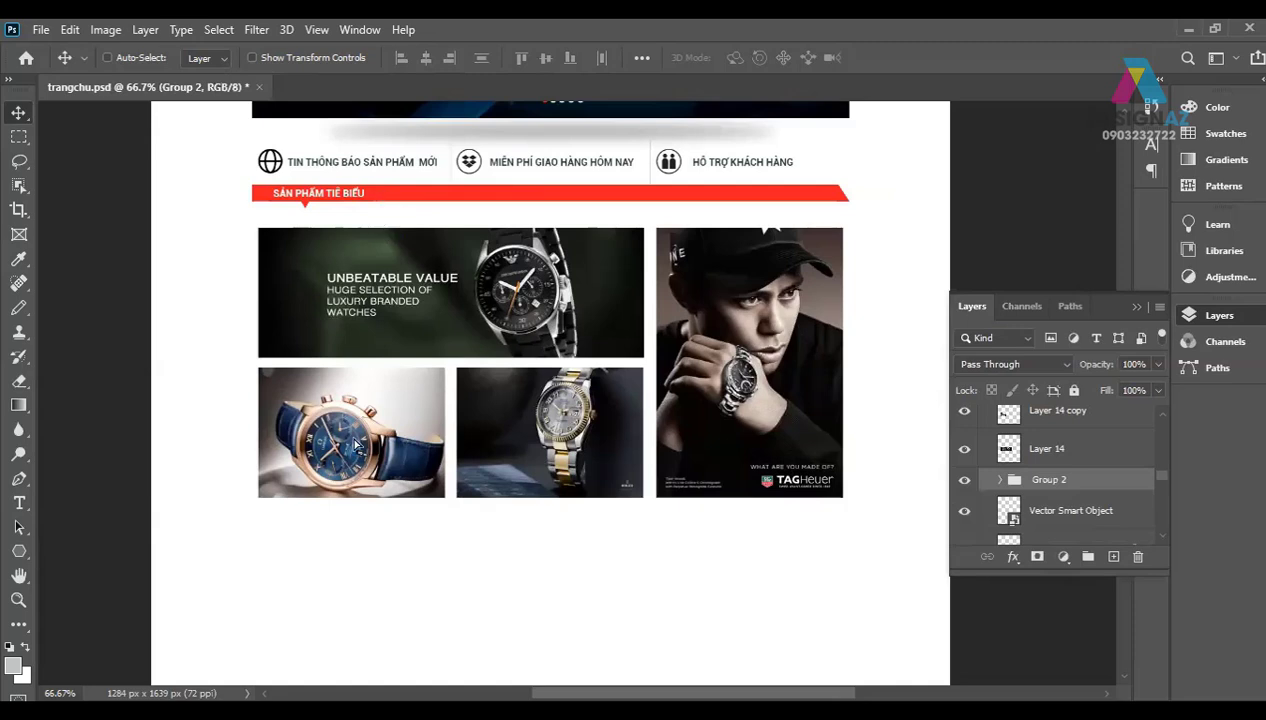
Step: Duplicate the red banner below the product blocks and retitle it 'SẢN PHẨM BÁN CHẠY'
drag(352, 202, 352, 529)
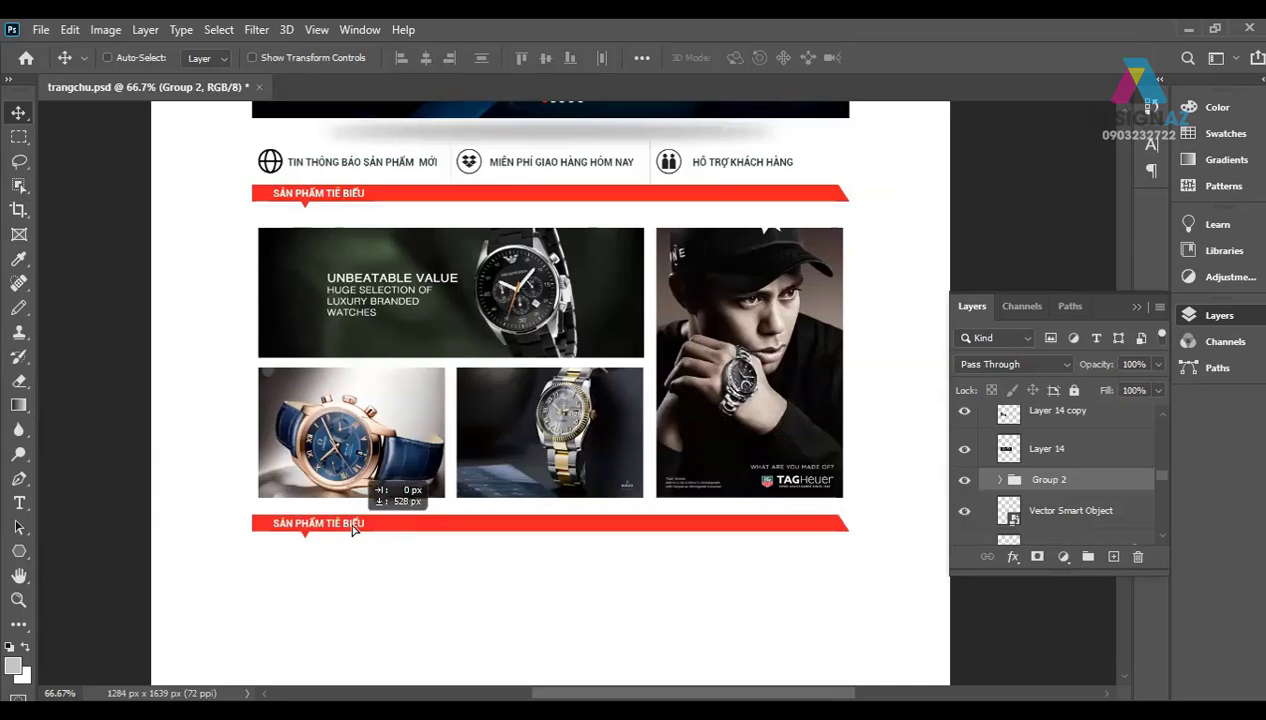
mouse_move(514, 497)
mouse_down()
mouse_move(569, 441)
mouse_move(581, 489)
mouse_up()
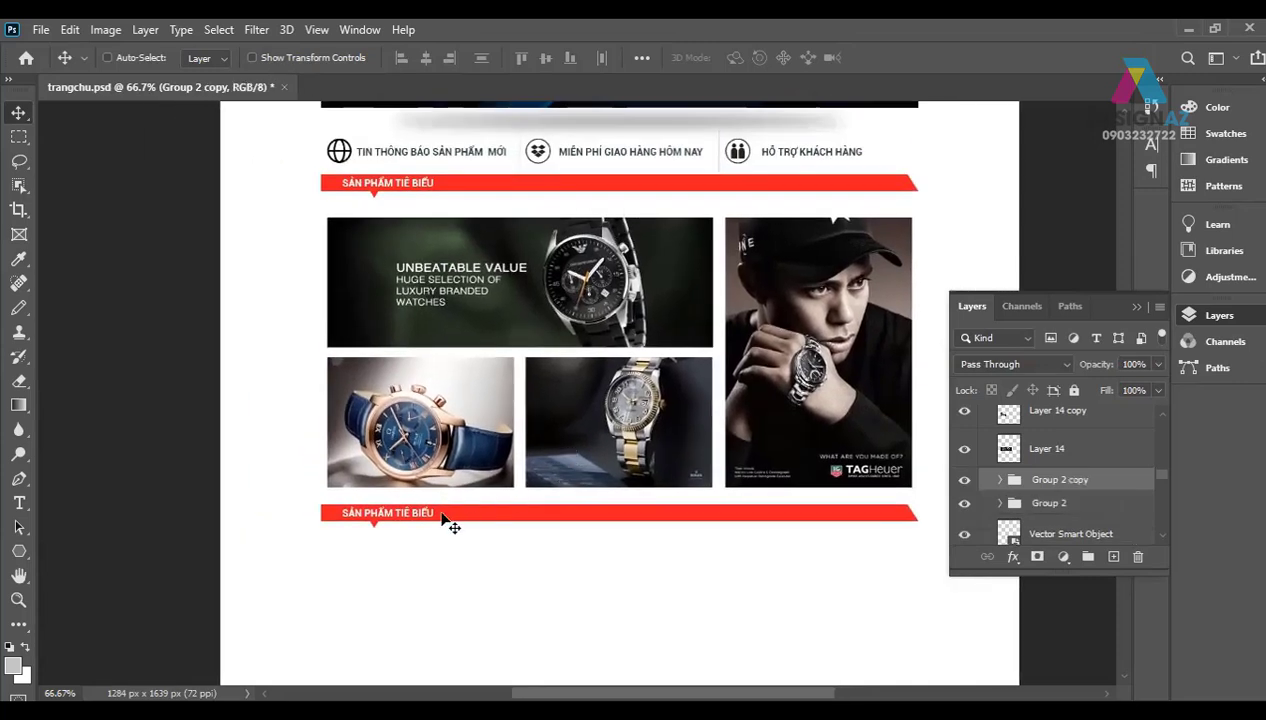
key(t)
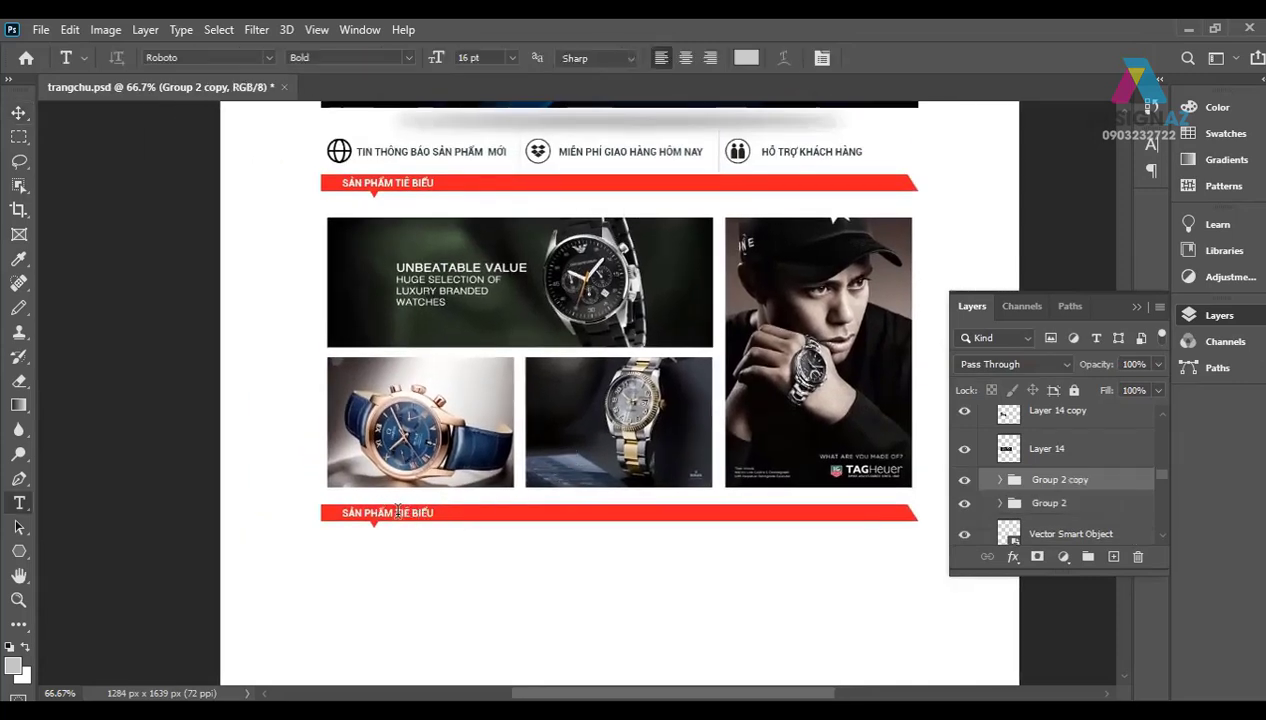
double_click(405, 513)
key(BackSpace)
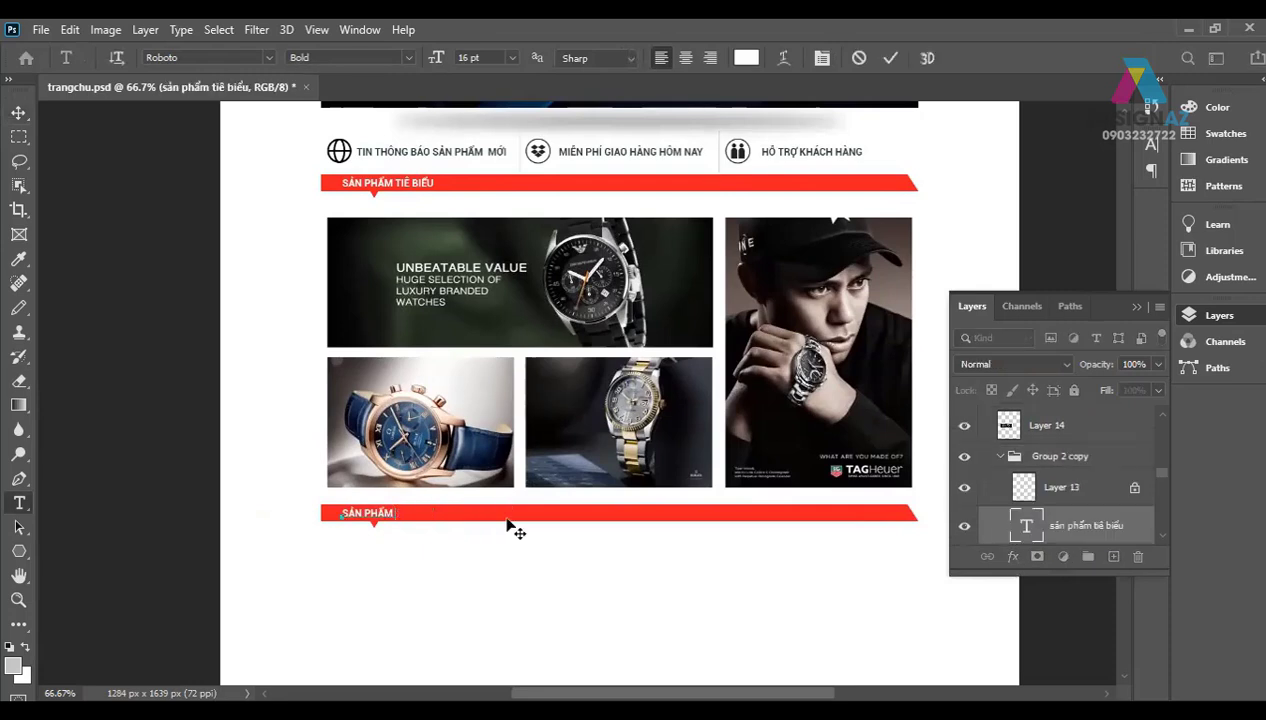
text(BAN CHA)
key(ctrl+Return)
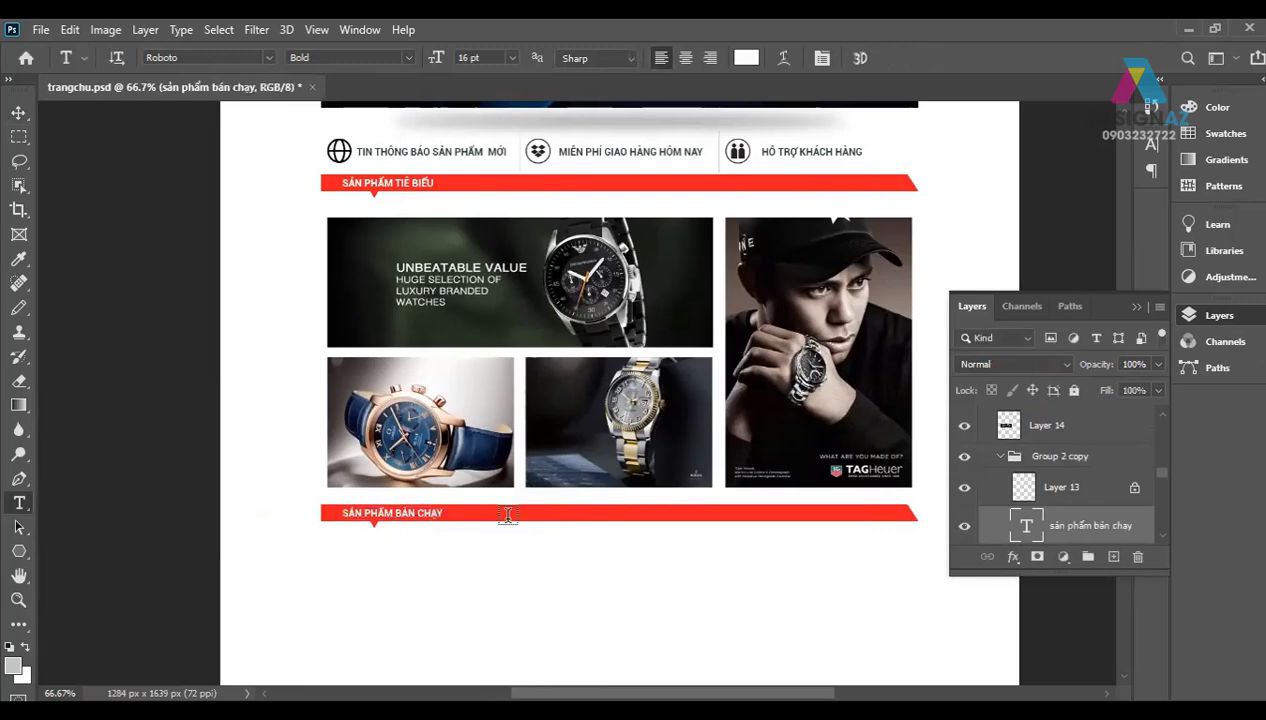
Step: Return to the Move tool and scroll up to the header's dark green navigation bar
click(19, 113)
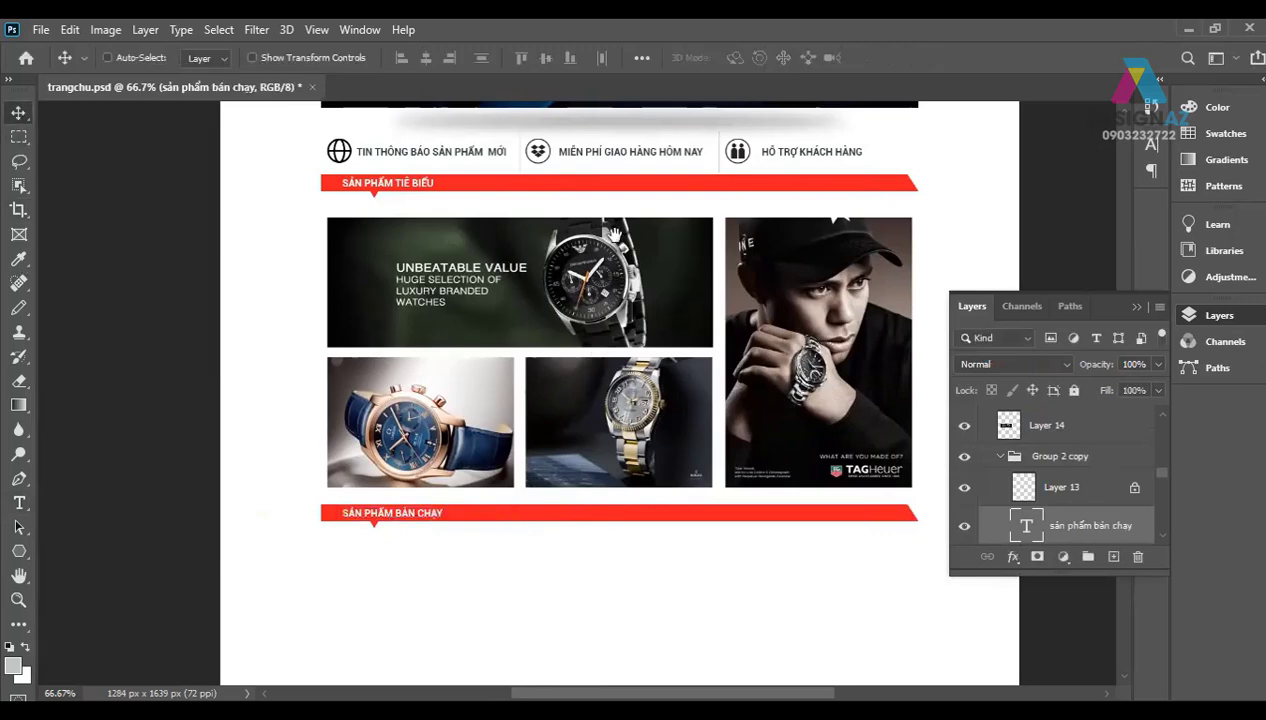
scroll(599, 368, up, 3)
scroll(508, 298, up, 4)
scroll(508, 298, up, 2)
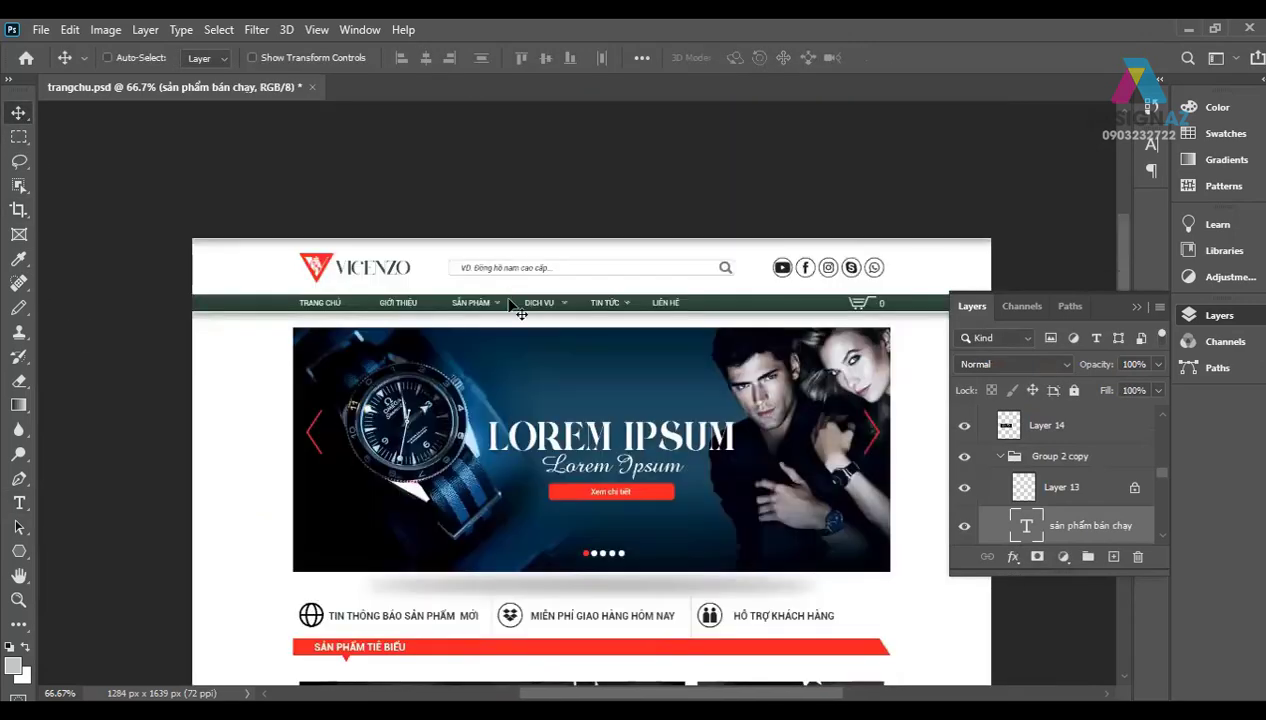
Step: Sample the navigation bar's dark green as the foreground colour with the Eyedropper
key(i)
click(285, 297)
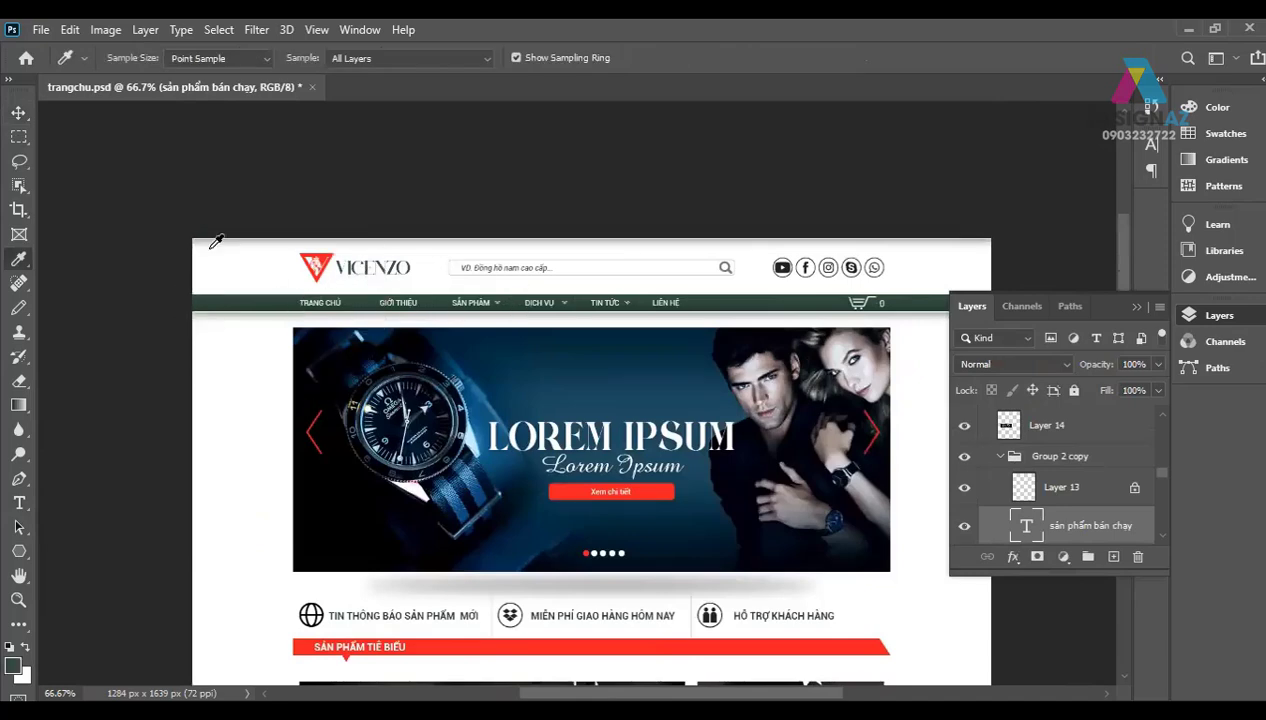
click(19, 113)
scroll(574, 437, down, 4)
scroll(637, 423, down, 2)
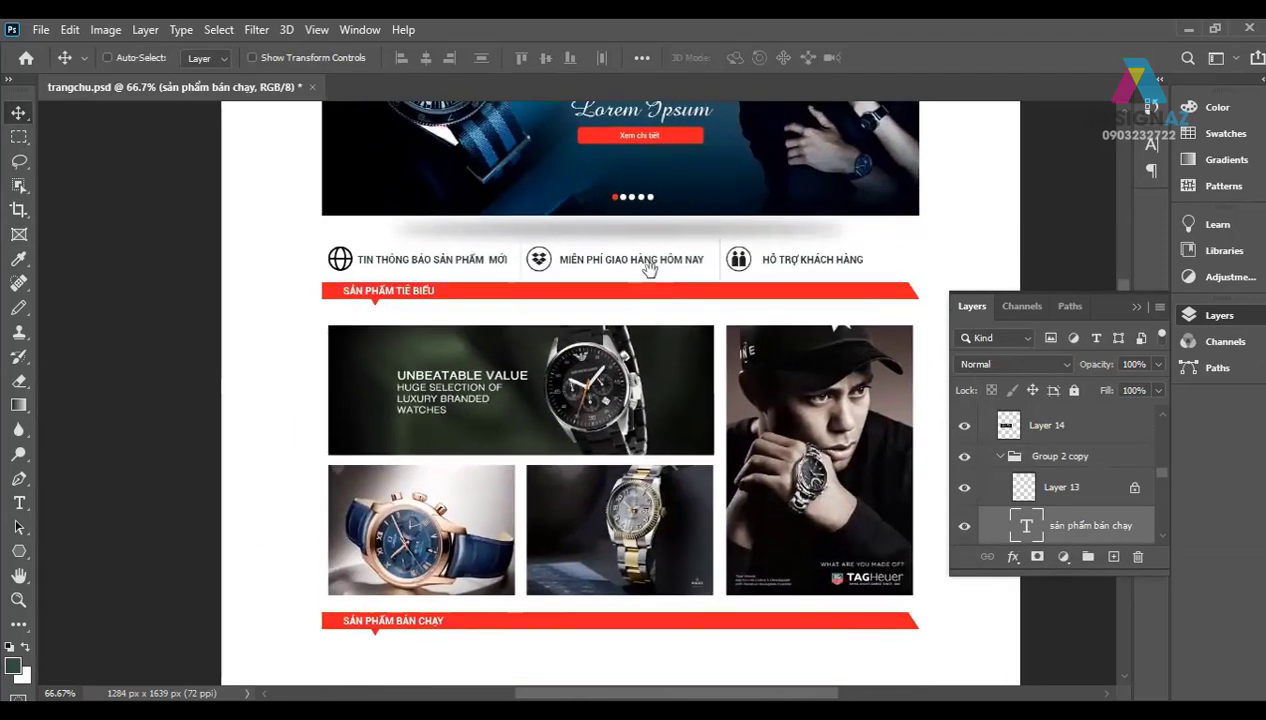
scroll(648, 268, down, 4)
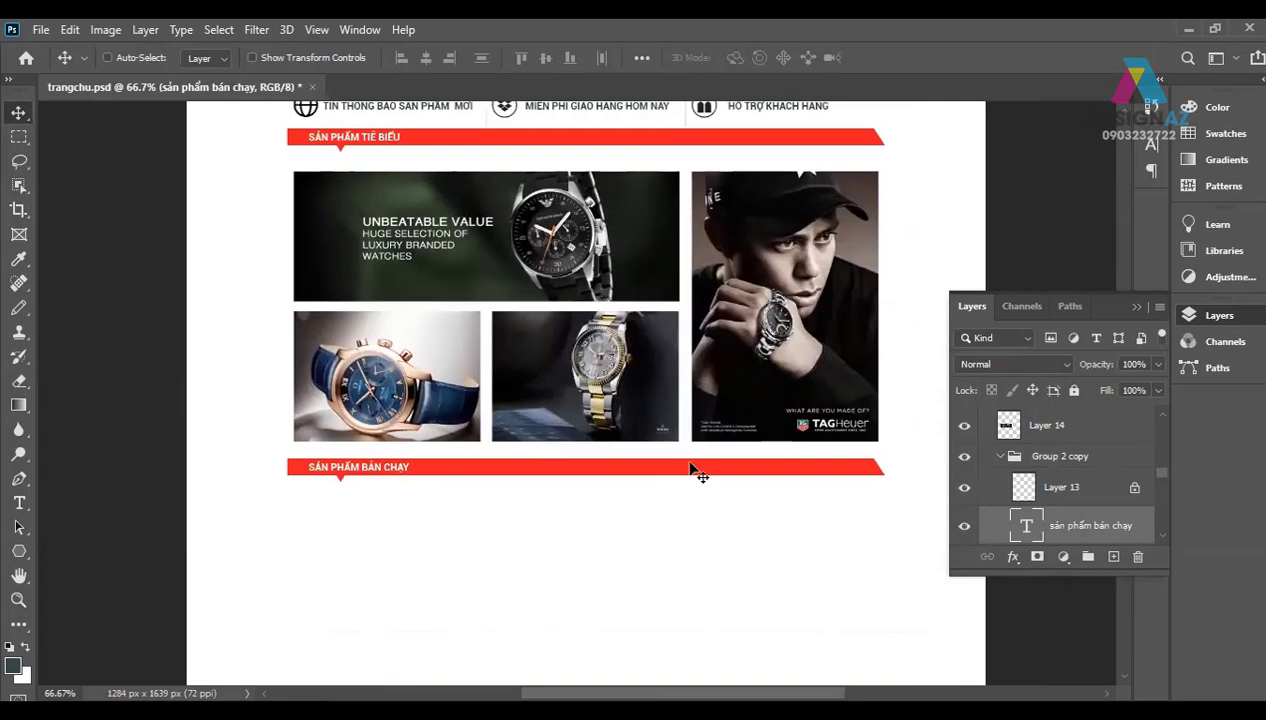
Step: Select the best-sellers bar Layer 12, lock its transparent pixels, and fill it dark green
right_click(690, 470)
click(740, 485)
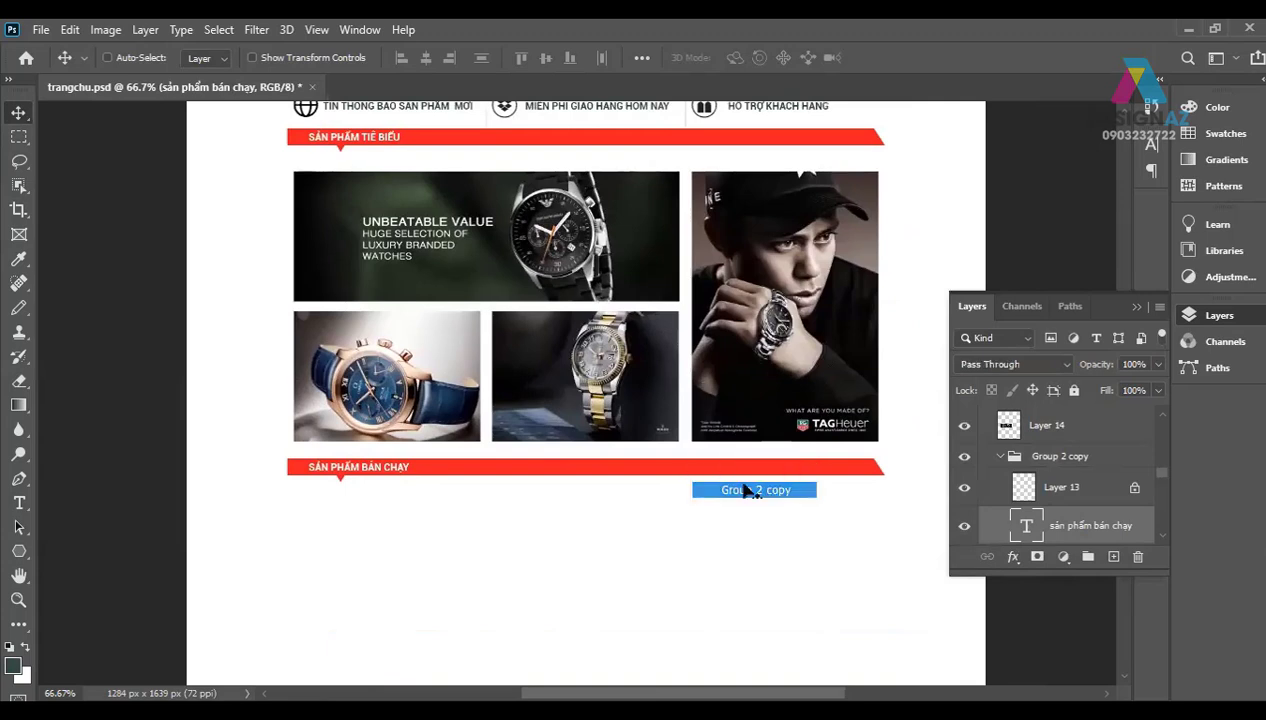
right_click(527, 469)
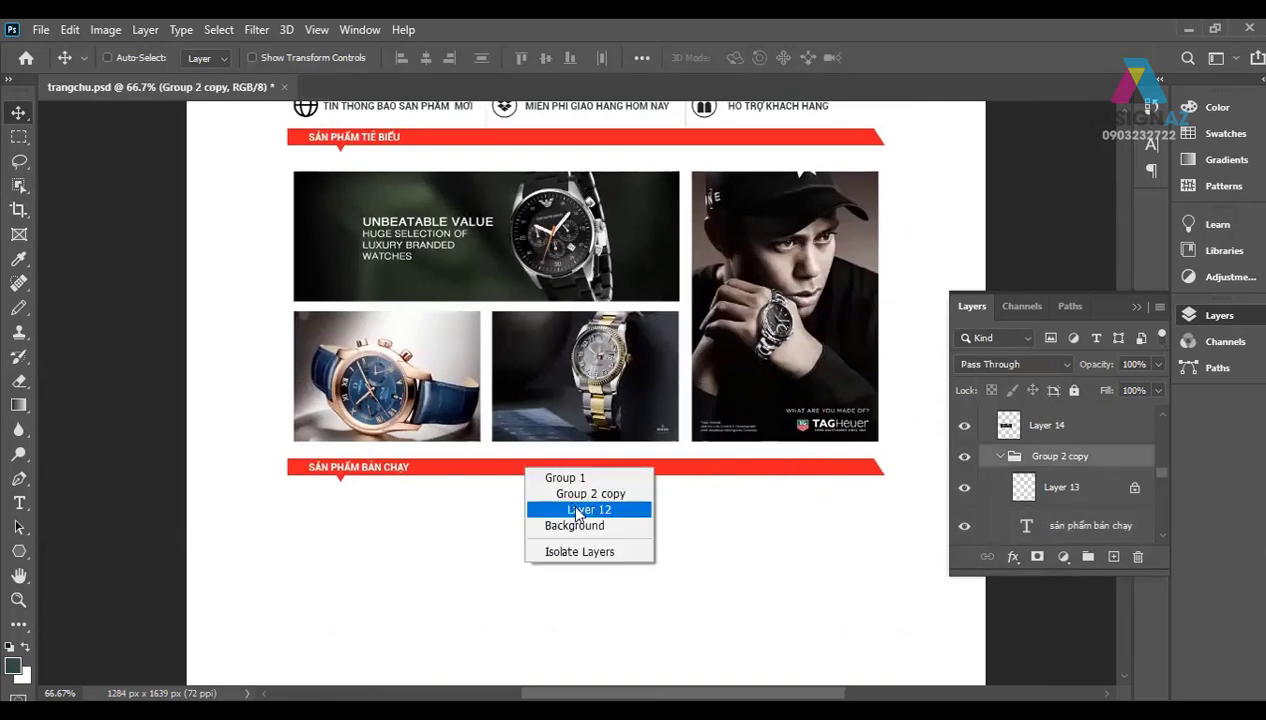
click(577, 511)
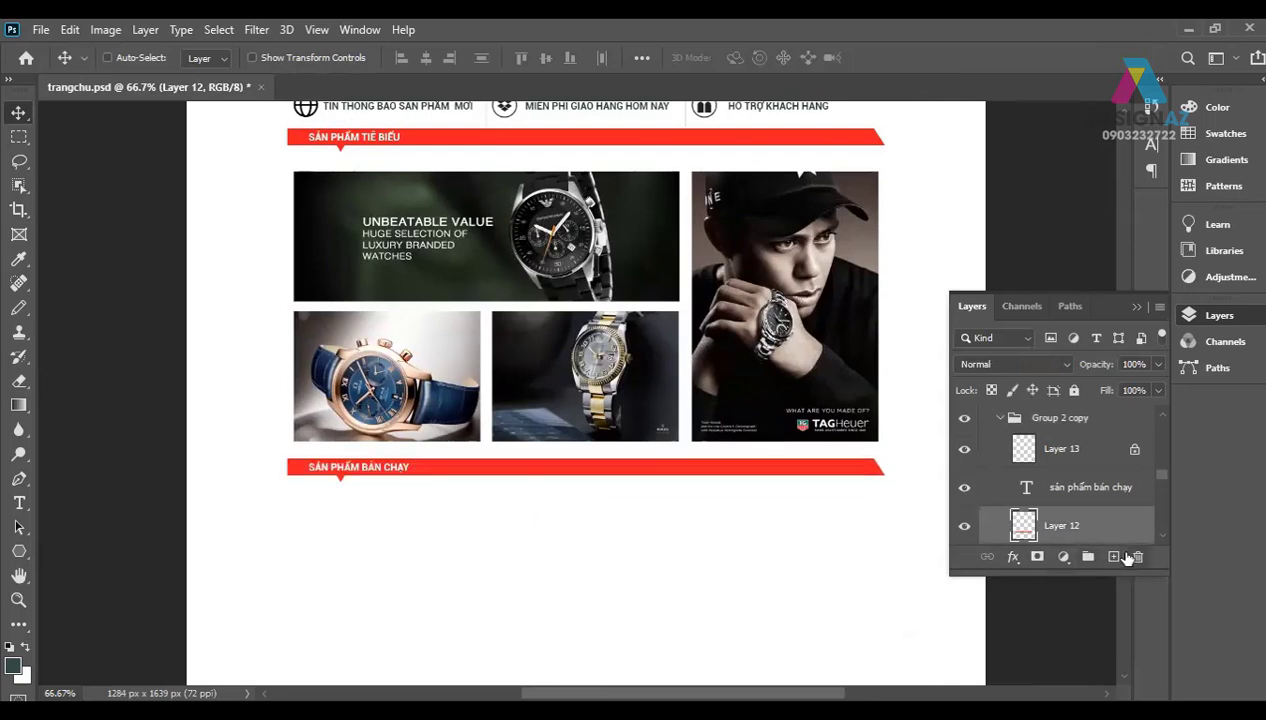
click(991, 390)
key(alt+BackSpace)
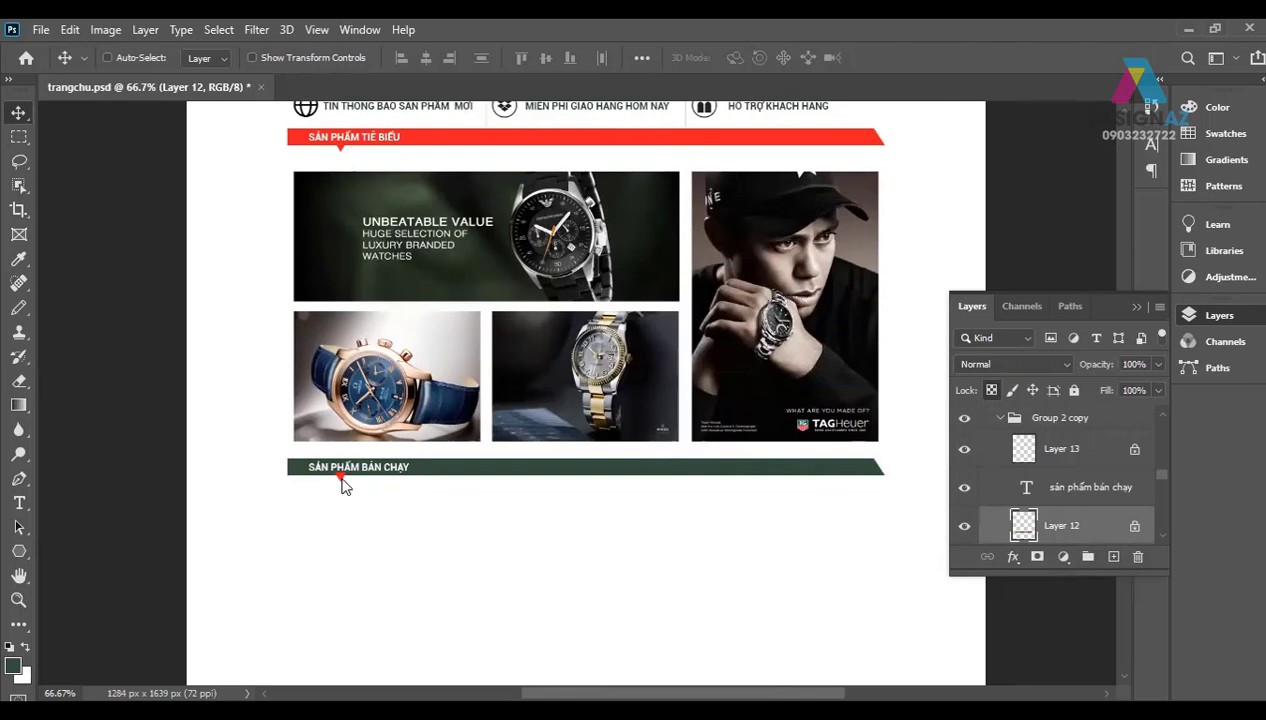
Step: Select Layer 13, the bar's small pointer notch, and recolour it to match the green bar
right_click(341, 484)
click(355, 520)
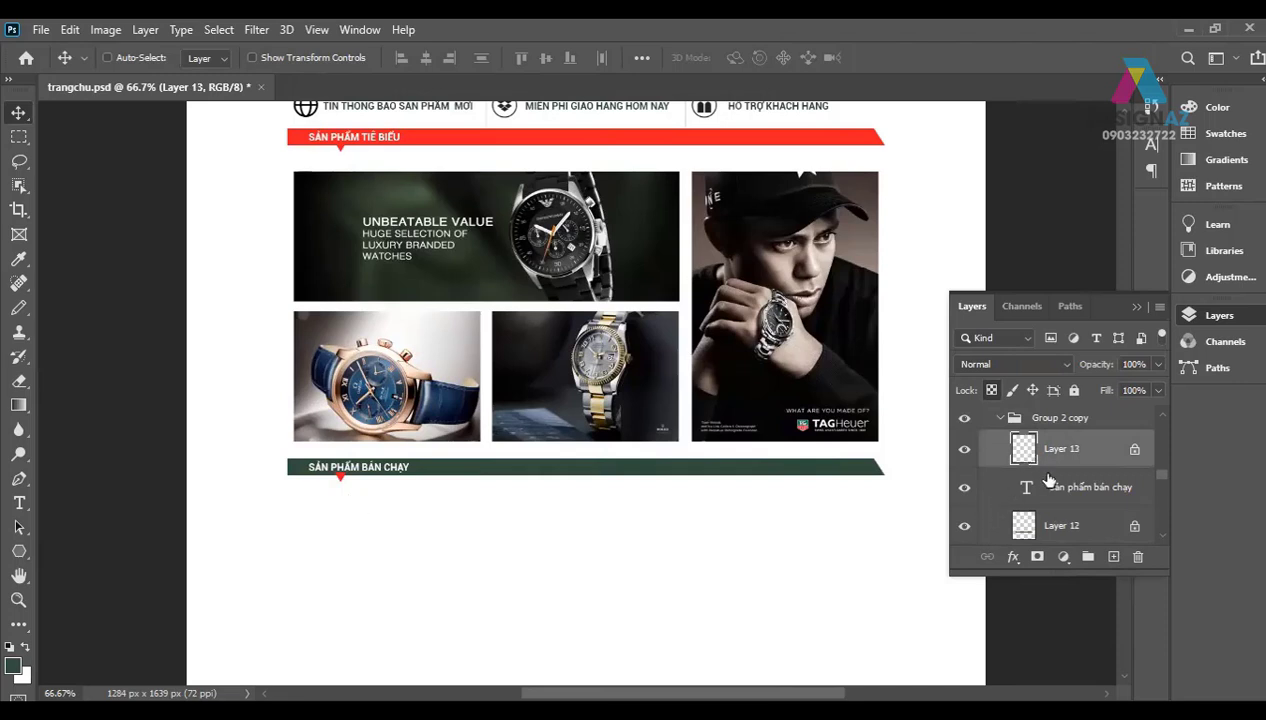
drag(1018, 428, 1062, 508)
scroll(672, 355, up, 5)
scroll(677, 362, down, 4)
scroll(677, 362, down, 3)
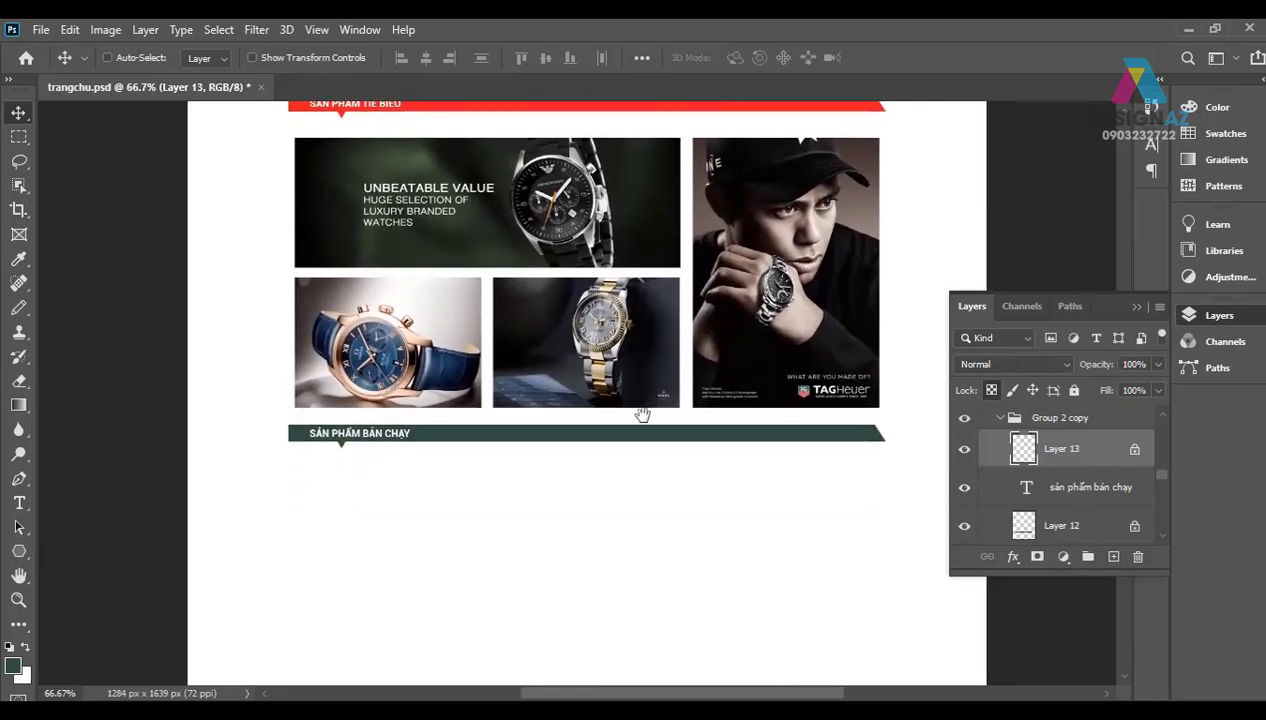
scroll(647, 404, down, 1)
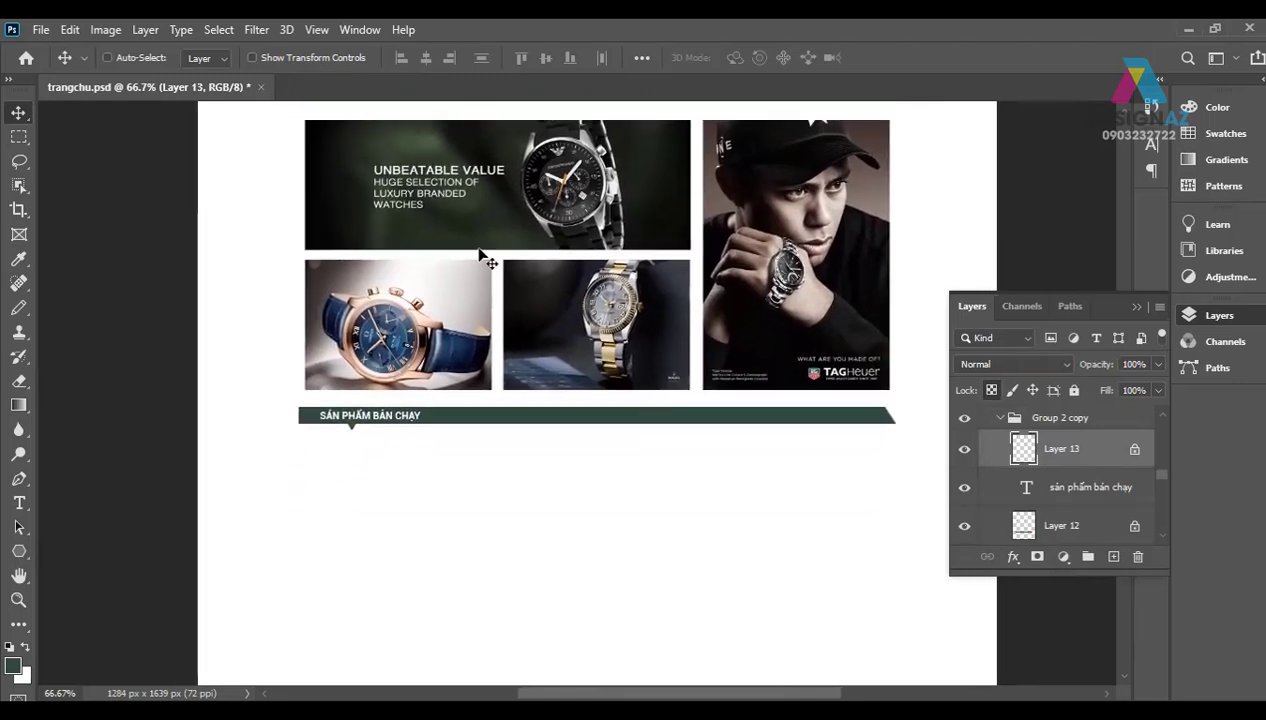
Step: Save trangchu.psd and display the cyan column layout guides
key(ctrl)
key(ctrl+s)
scroll(617, 392, down, 3)
key(ctrl+semicolon)
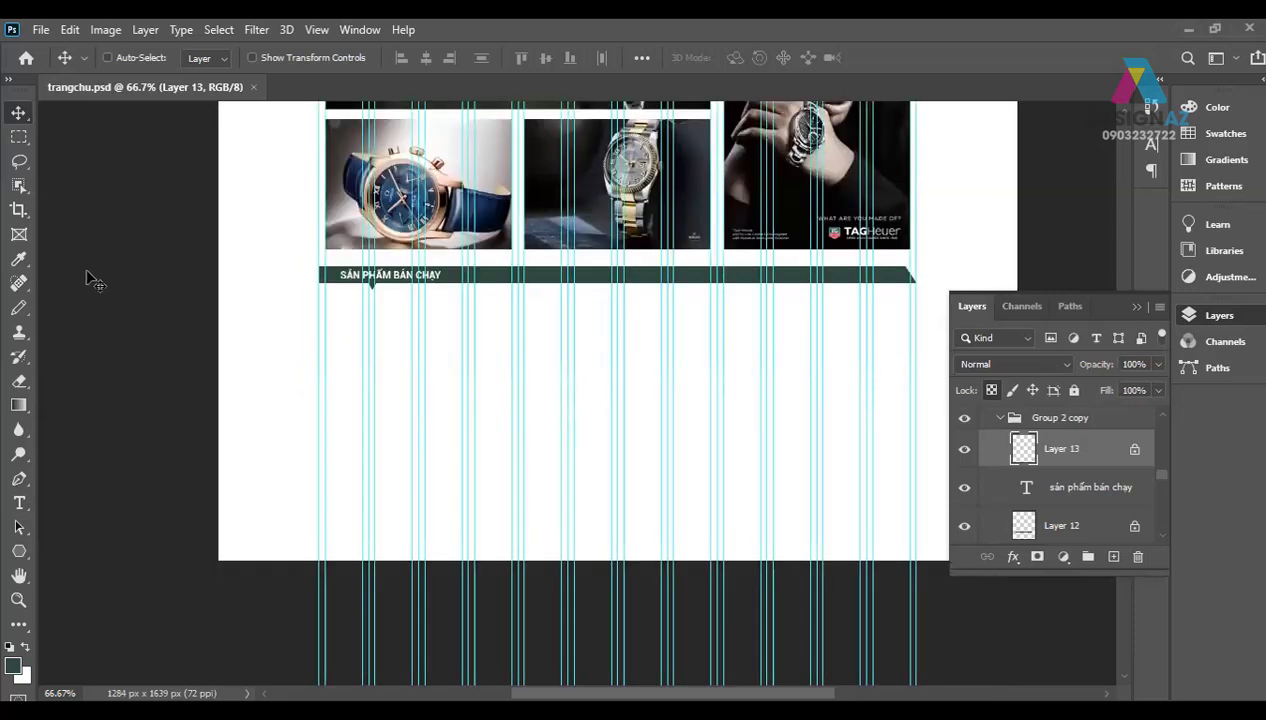
click(19, 136)
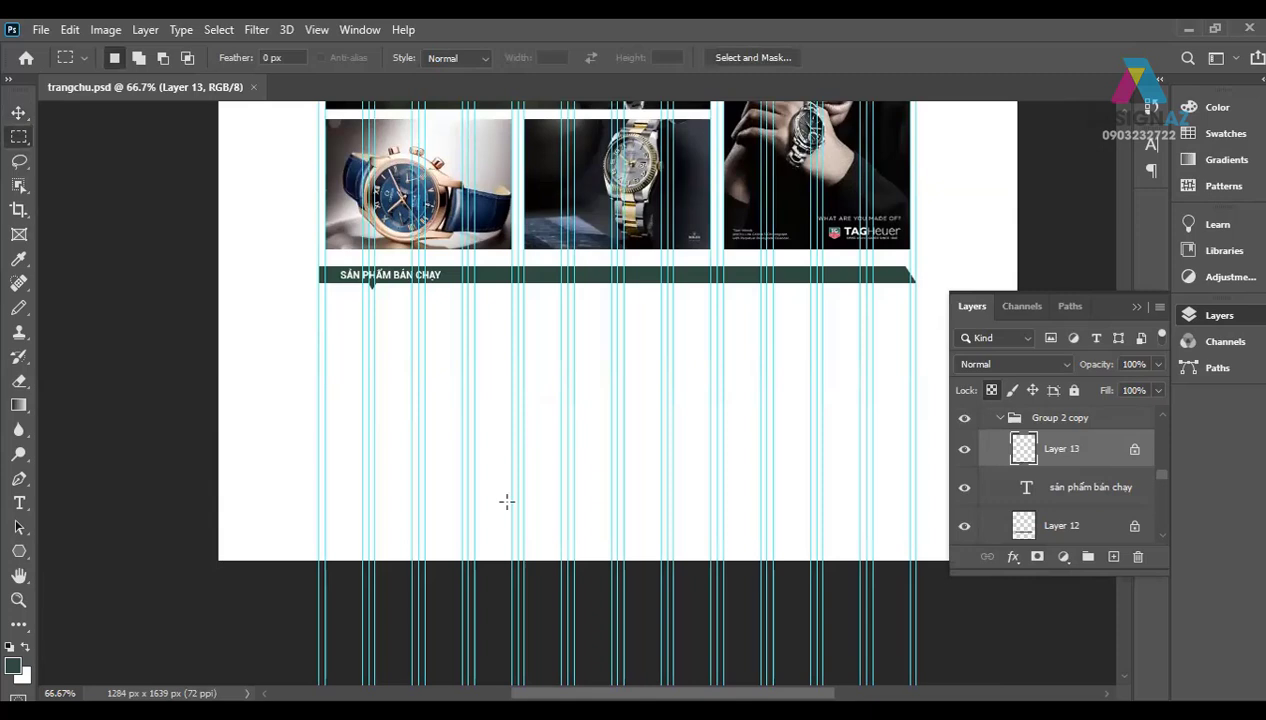
Step: Draw a 300 × 219 px dark green block on a new layer beneath the bar
drag(325, 305, 510, 527)
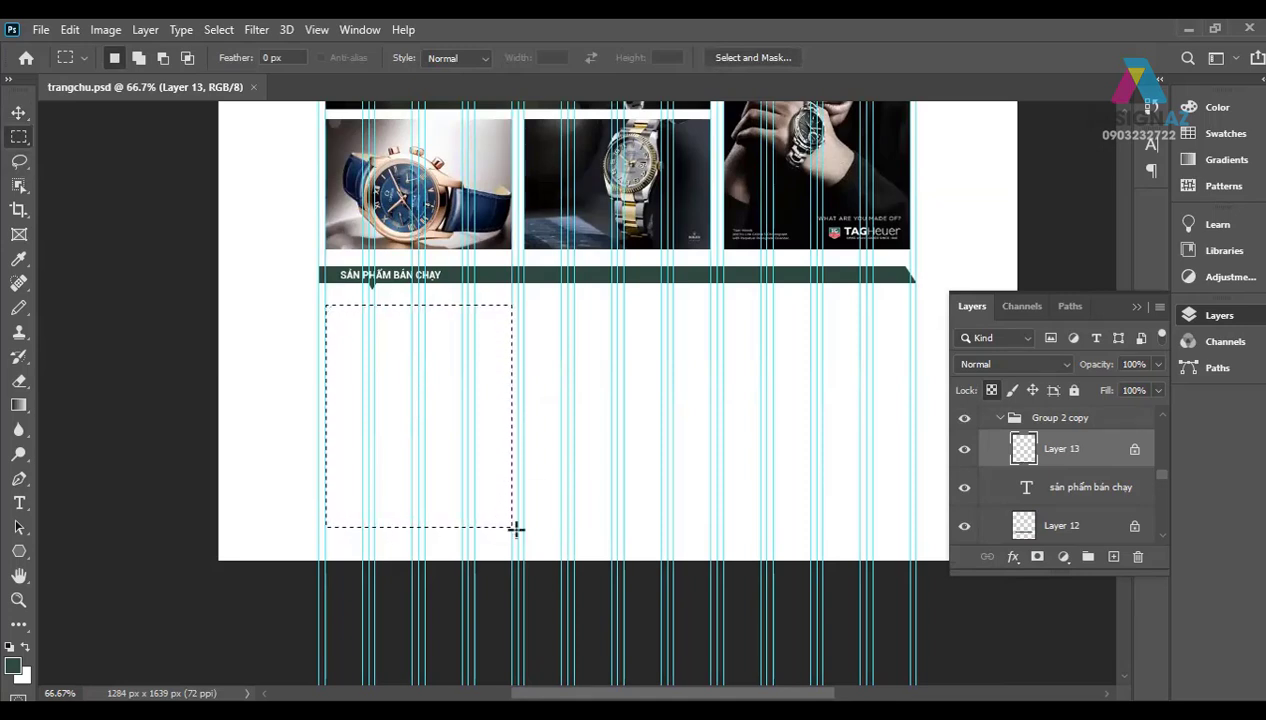
key(ctrl+d)
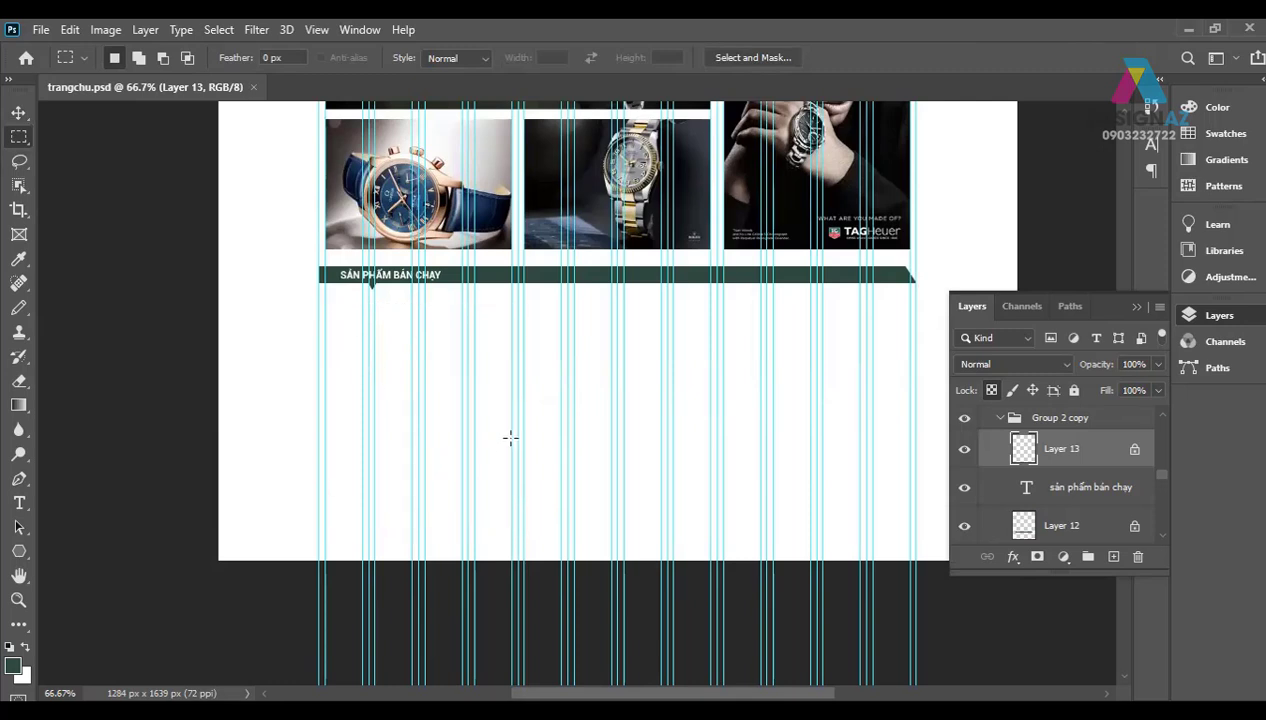
drag(325, 303, 510, 437)
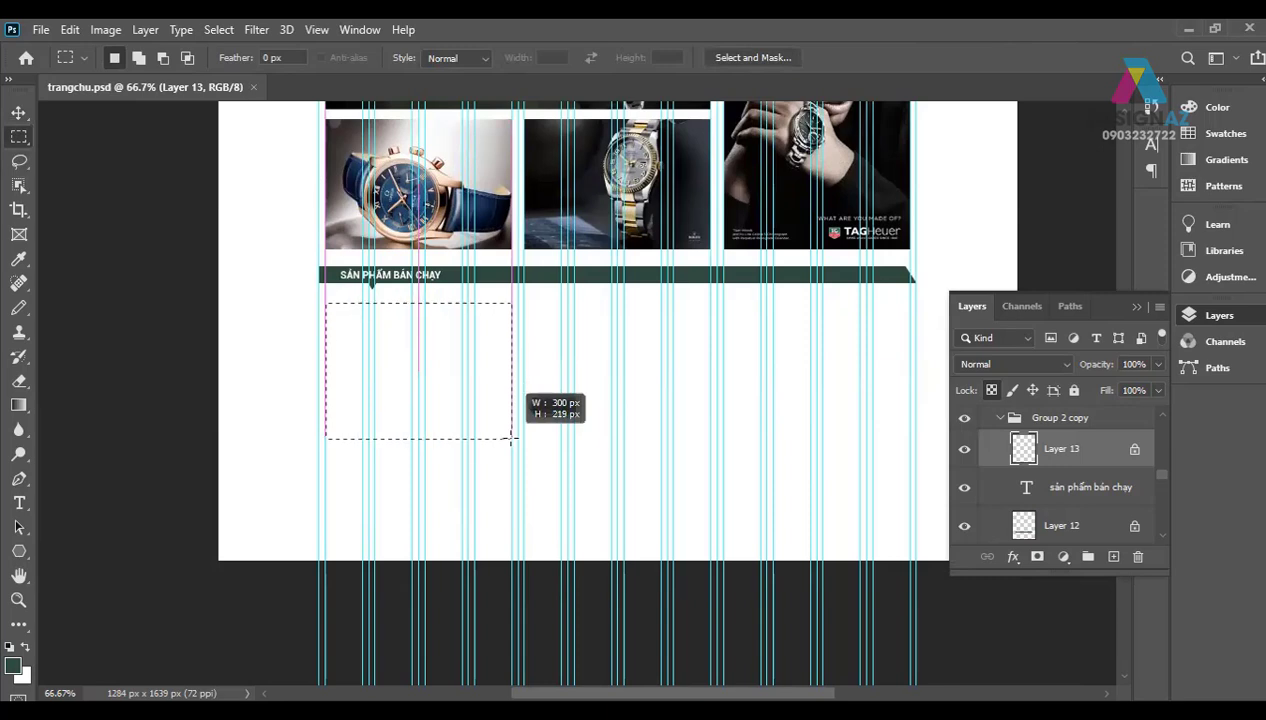
click(510, 443)
key(ctrl+shift+d)
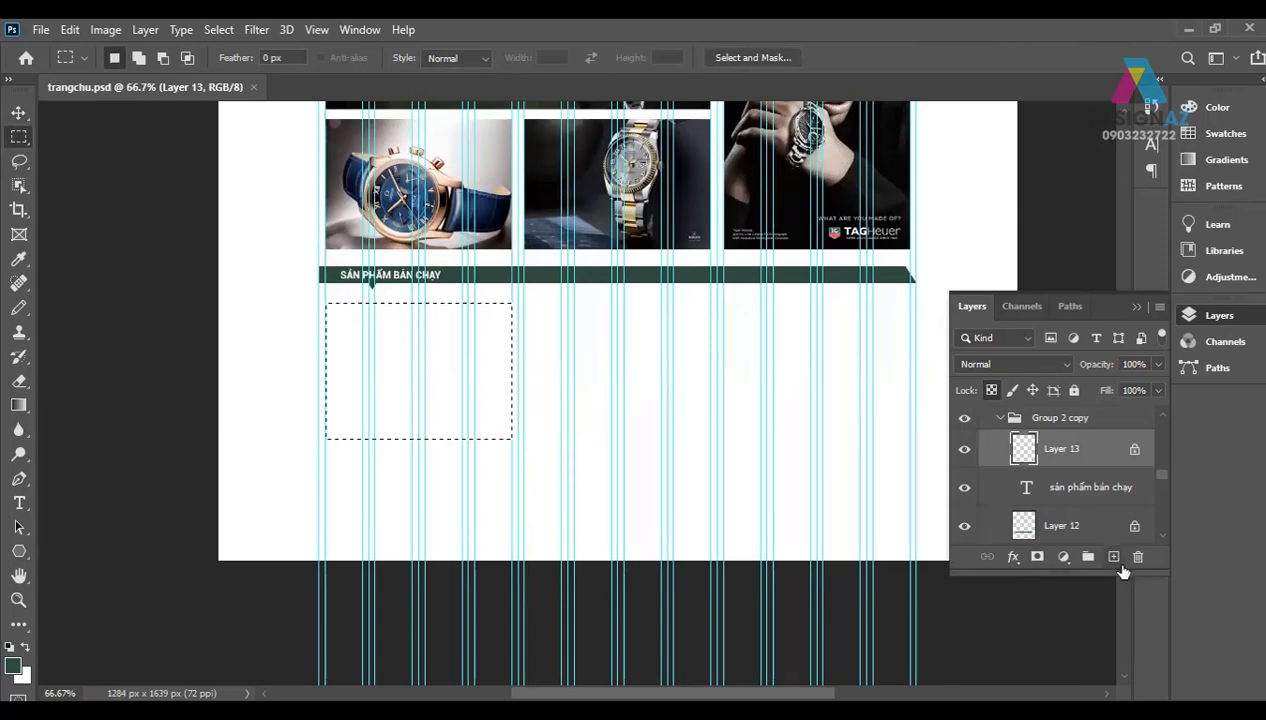
click(1113, 556)
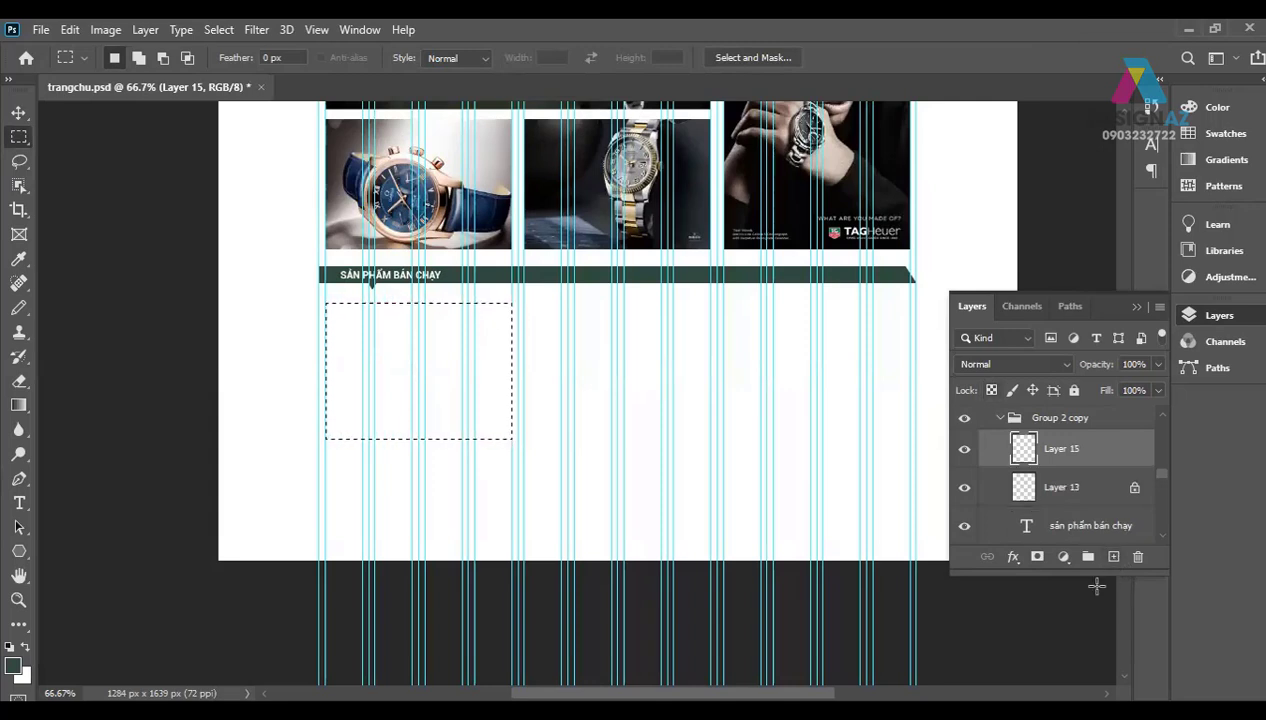
key(alt+BackSpace)
key(v)
key(ctrl+d)
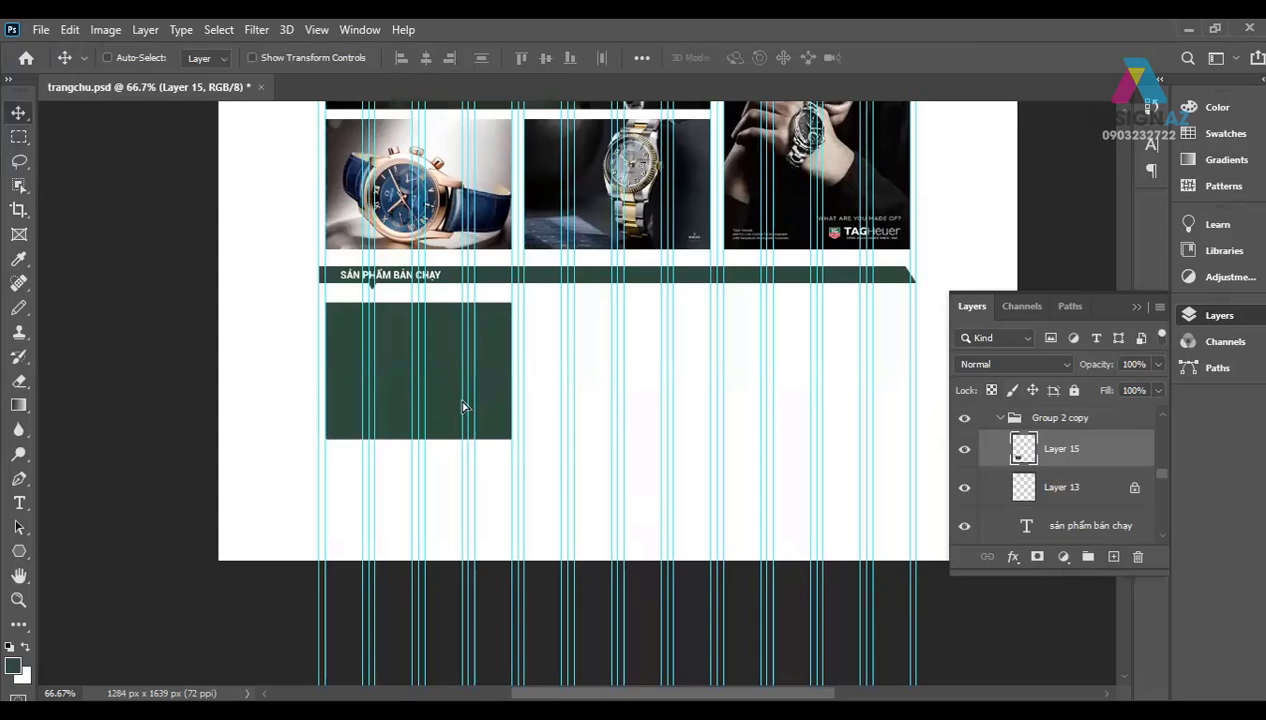
Step: Duplicate the block twice, 20 px apart, to make three in a row, then hide guides
drag(462, 406, 645, 423)
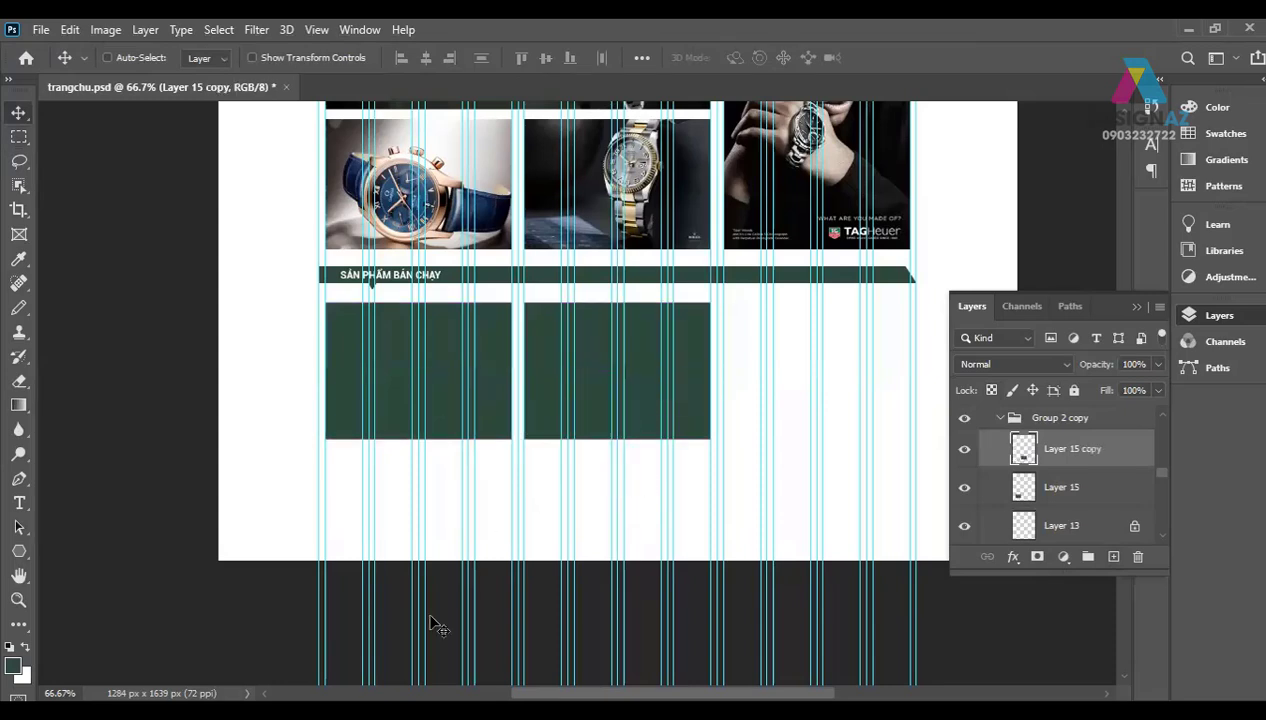
right_click(535, 410)
click(598, 453)
key(ctrl+alt+shift+t)
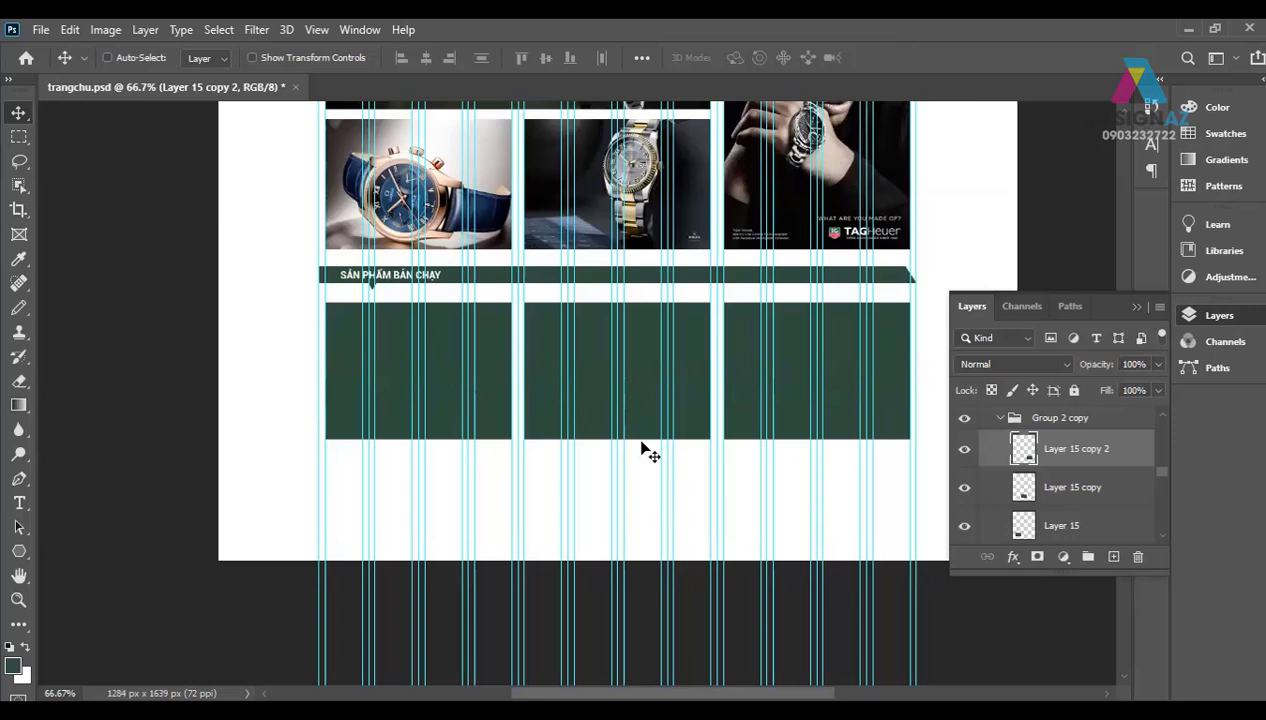
key(ctrl+semicolon)
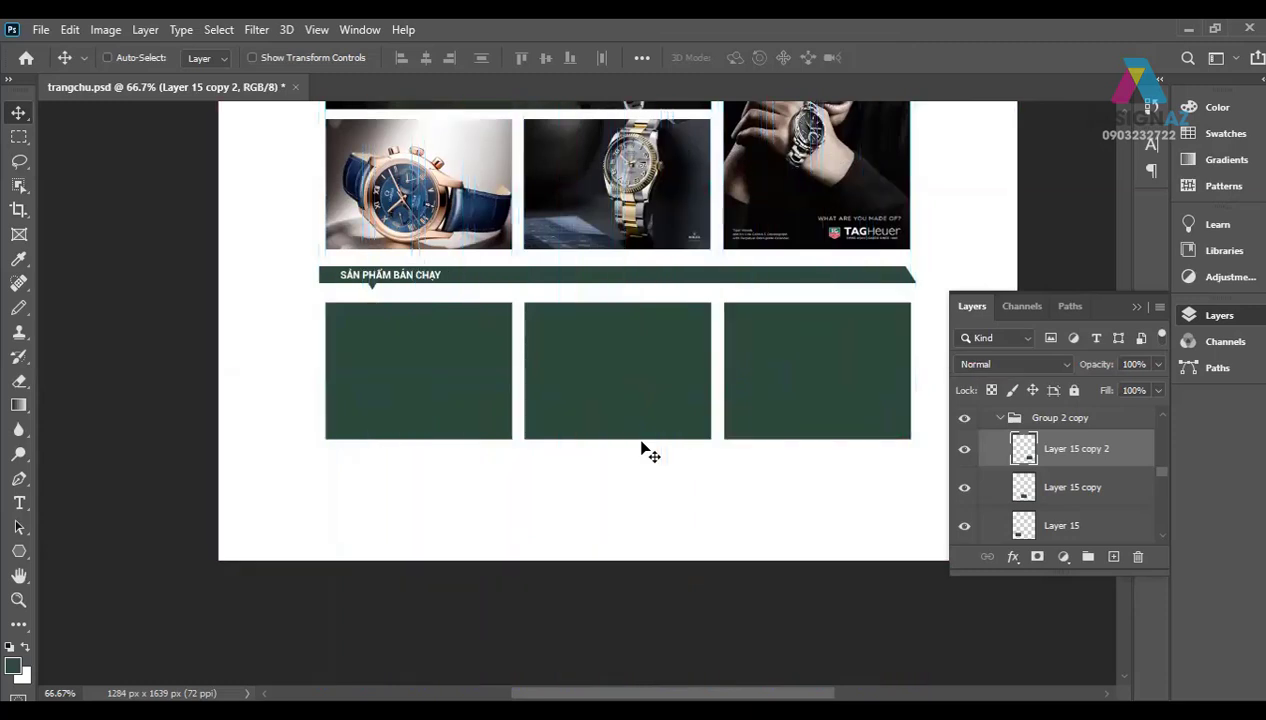
Step: Select the TRANG CHỦ … LIÊN HỆ menu text and drag a copy down onto the banner
drag(550, 319, 545, 497)
scroll(545, 497, up, 1)
scroll(560, 485, up, 4)
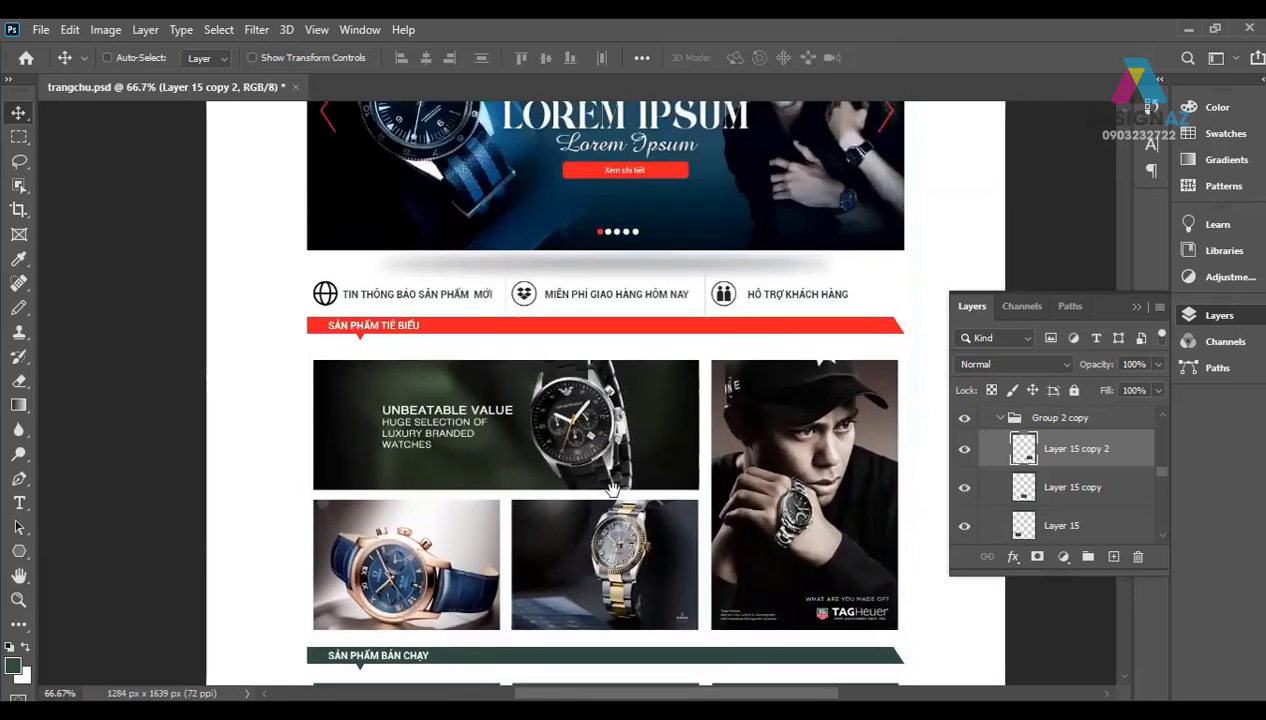
scroll(575, 475, up, 1)
scroll(596, 459, up, 4)
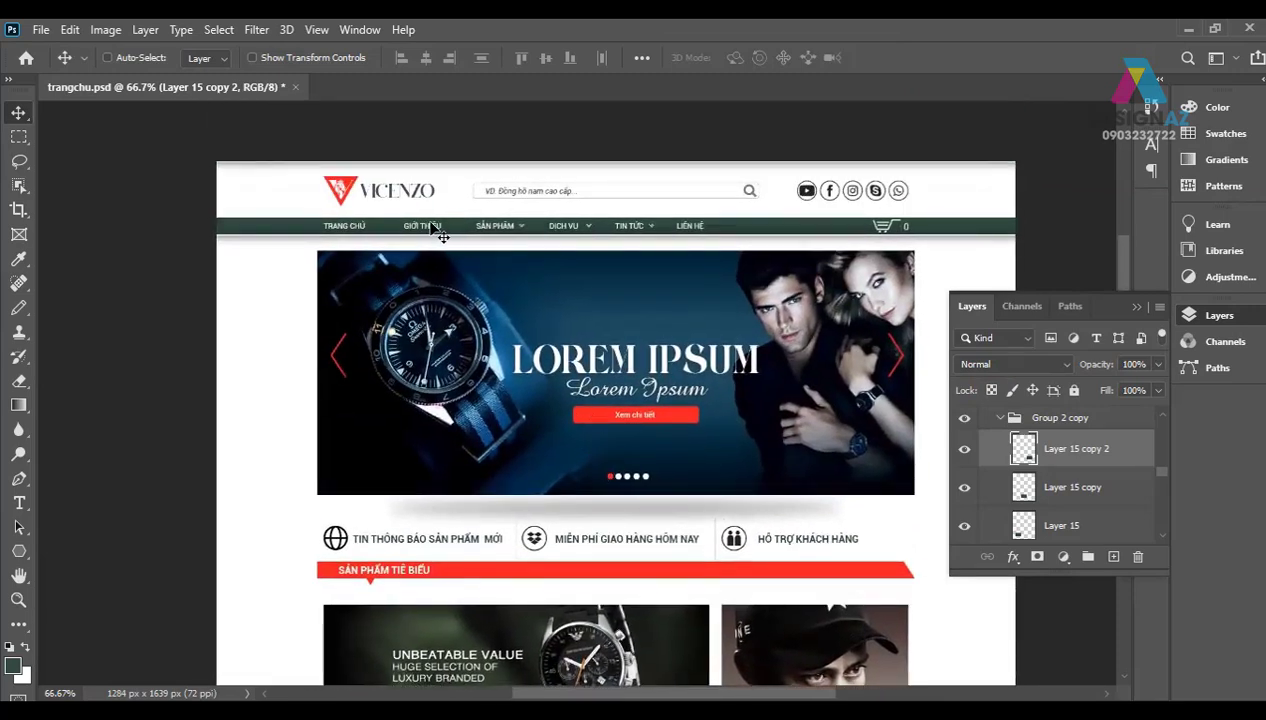
right_click(433, 228)
click(445, 234)
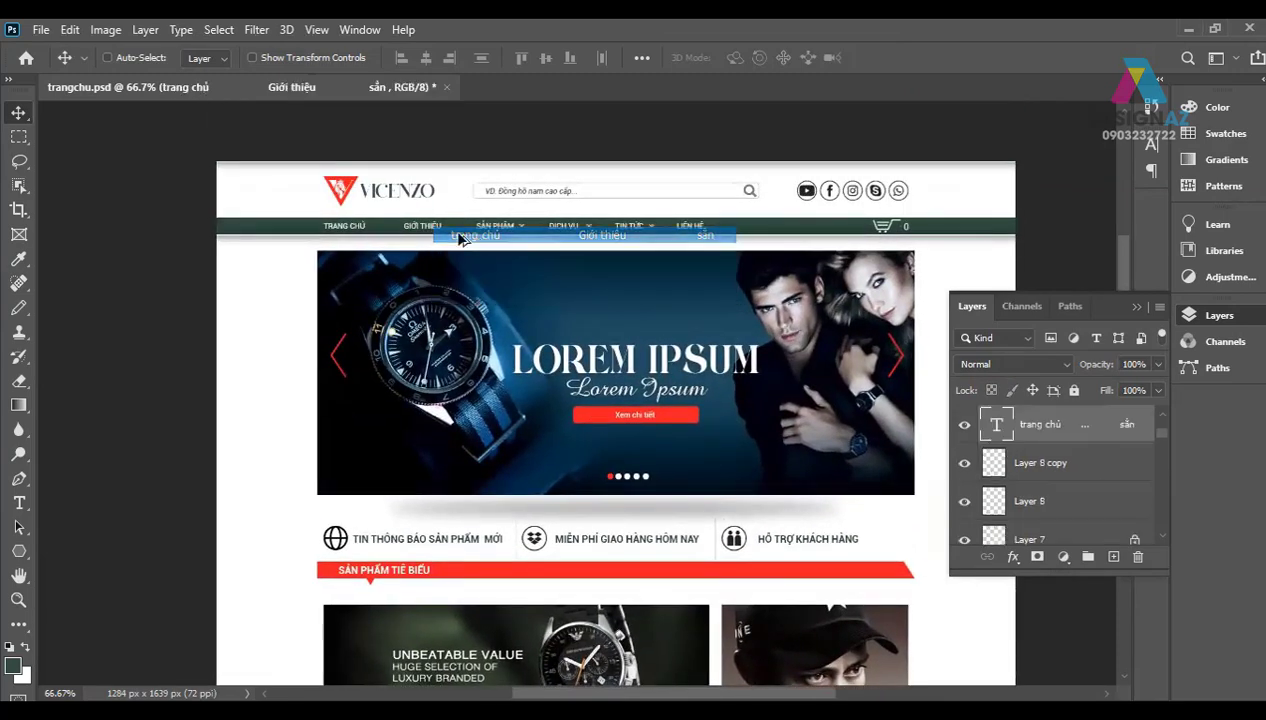
drag(443, 256, 507, 437)
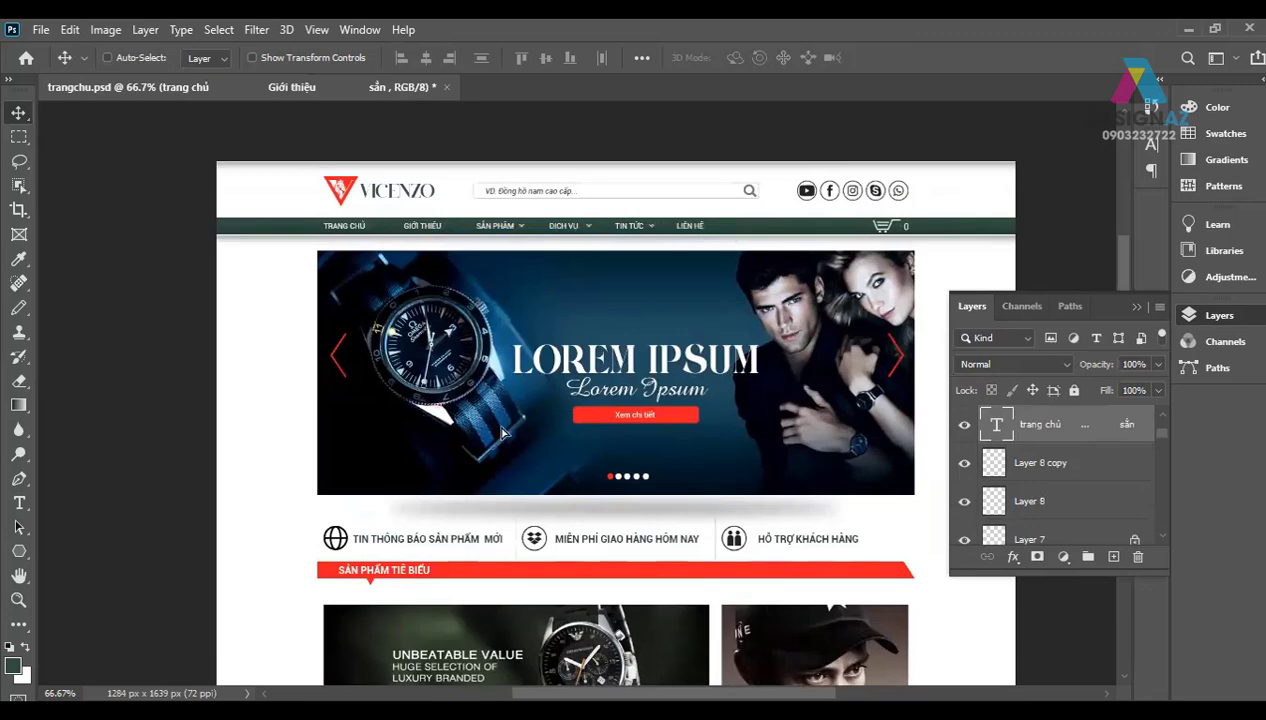
Step: Set the copied menu text colour to dark green 2c4a3b
key(t)
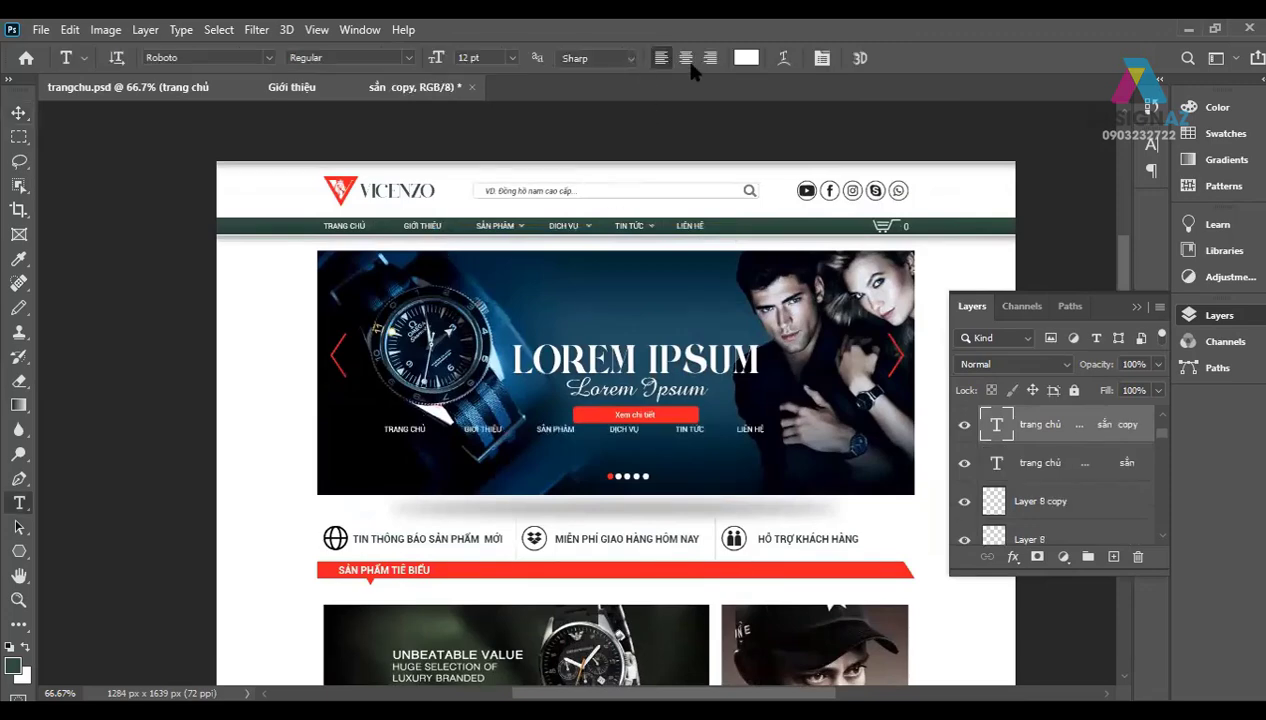
click(747, 59)
text(2c4a3b)
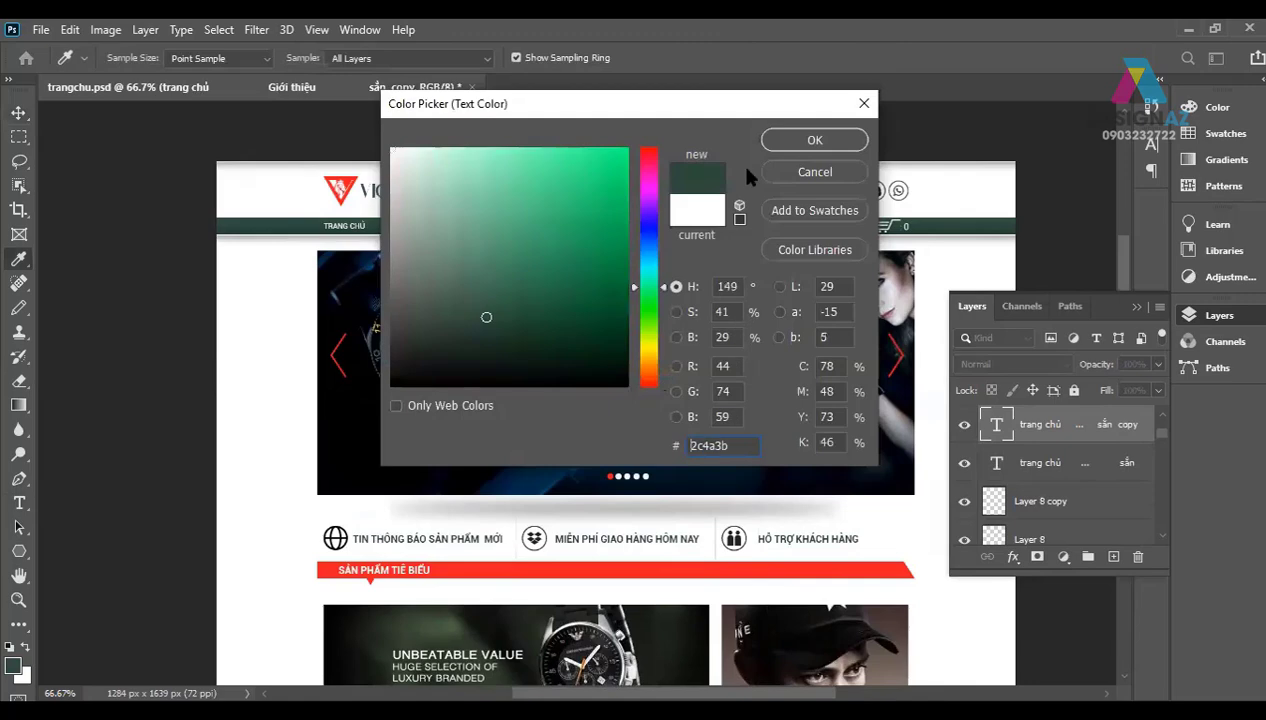
click(814, 140)
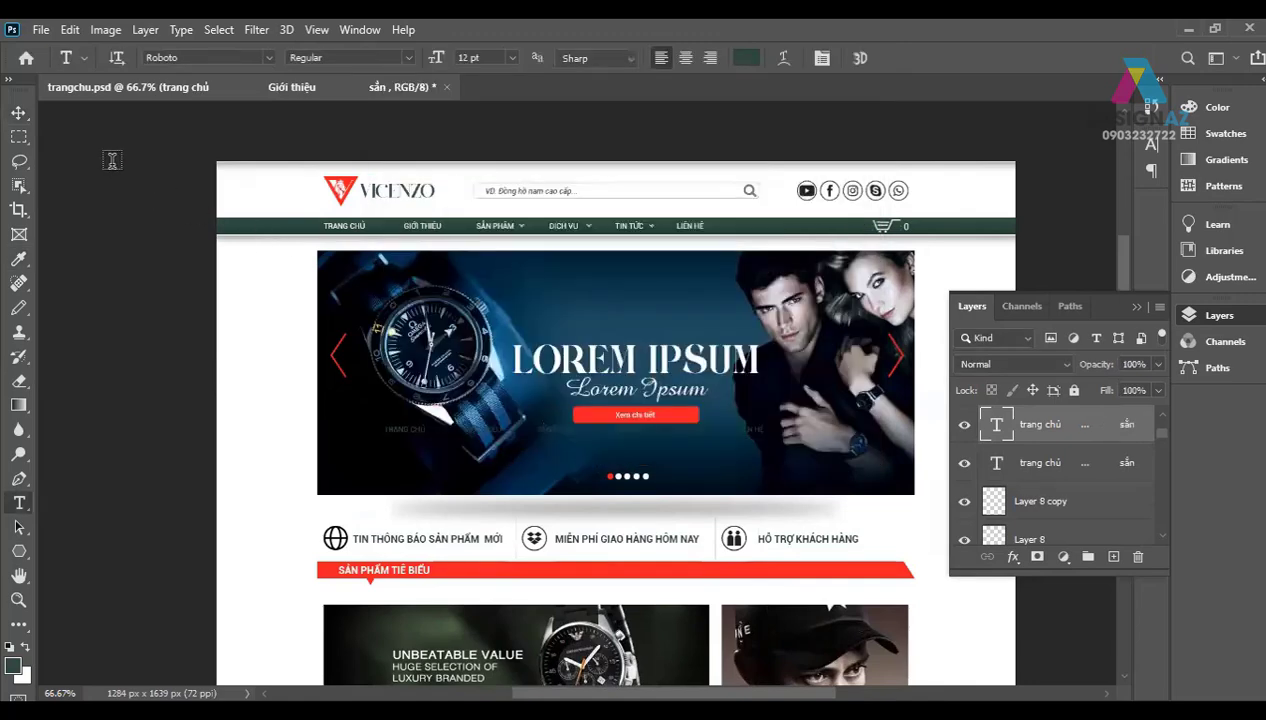
click(19, 112)
Step: Move the copied menu line below the three green boxes and zoom to 100%
scroll(693, 225, down, 3)
scroll(693, 225, down, 2)
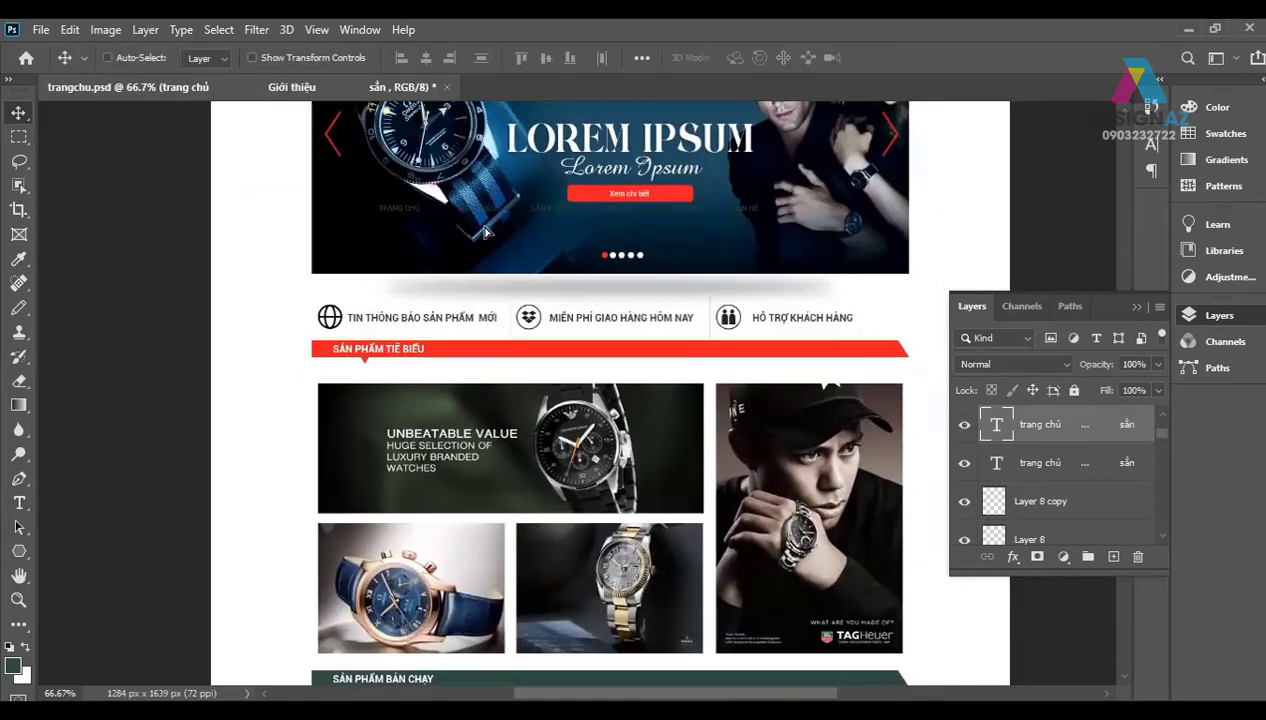
drag(597, 568, 641, 265)
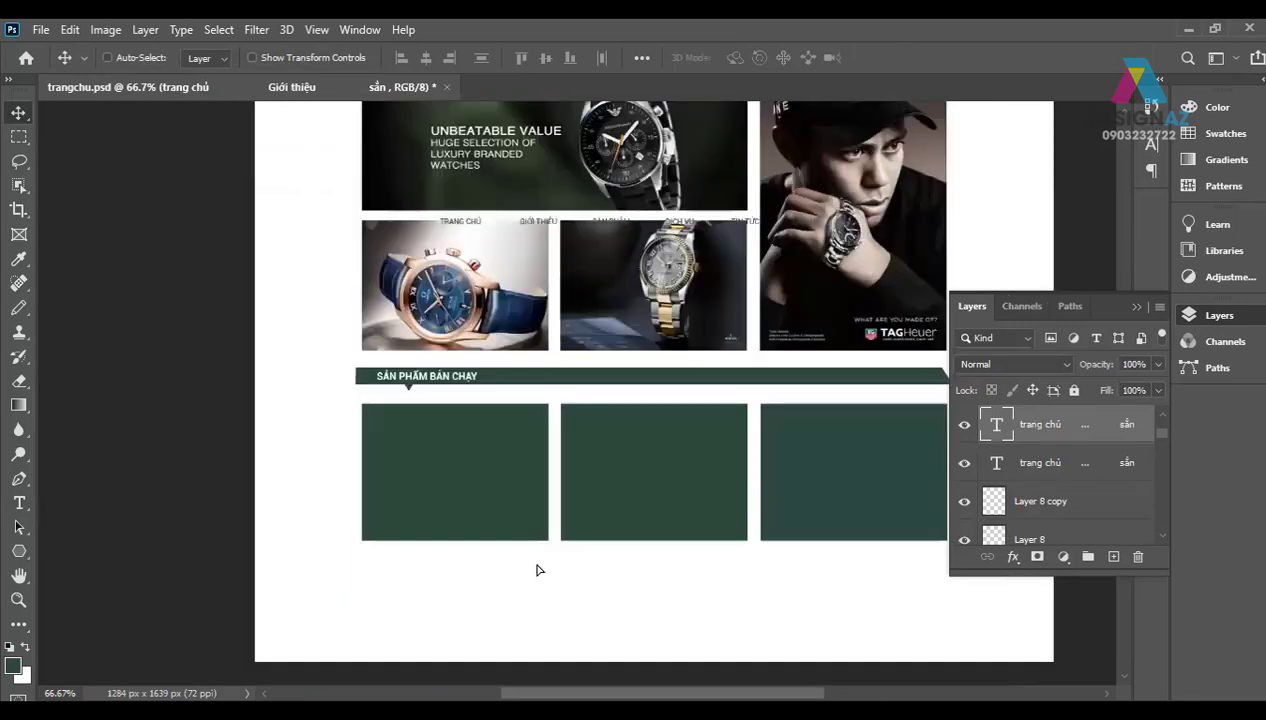
drag(537, 570, 680, 622)
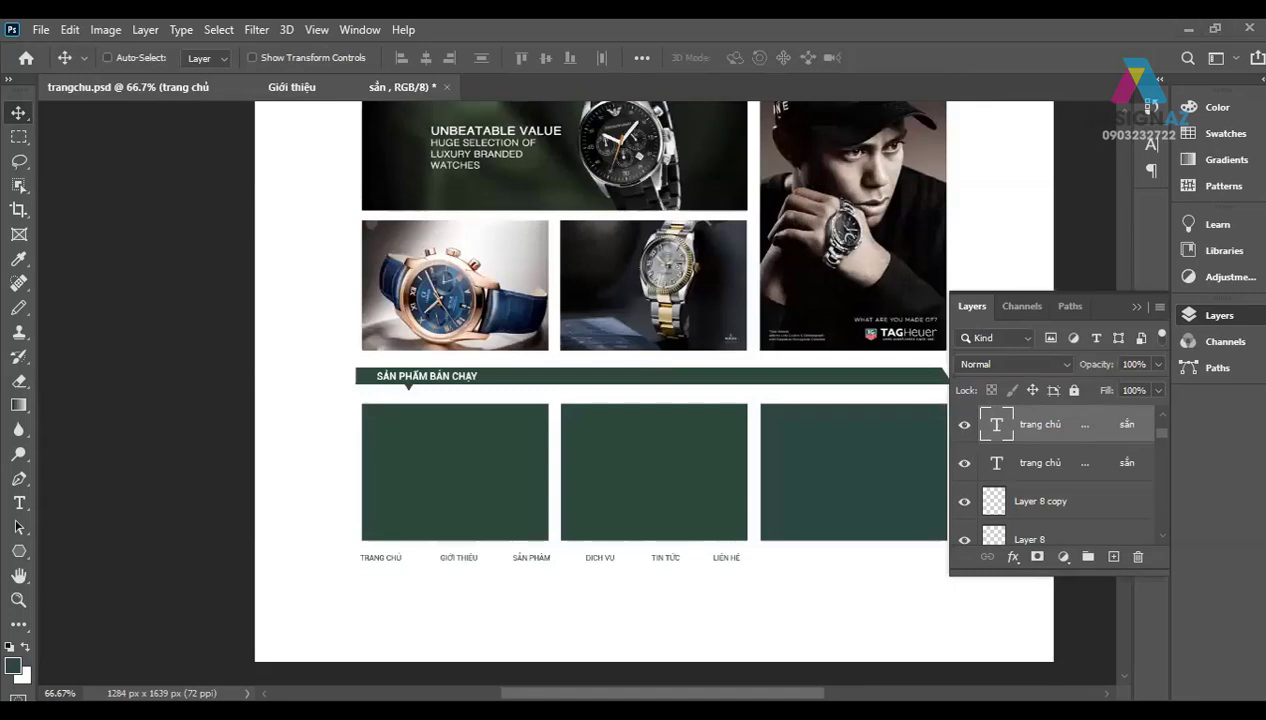
key(ctrl+plus)
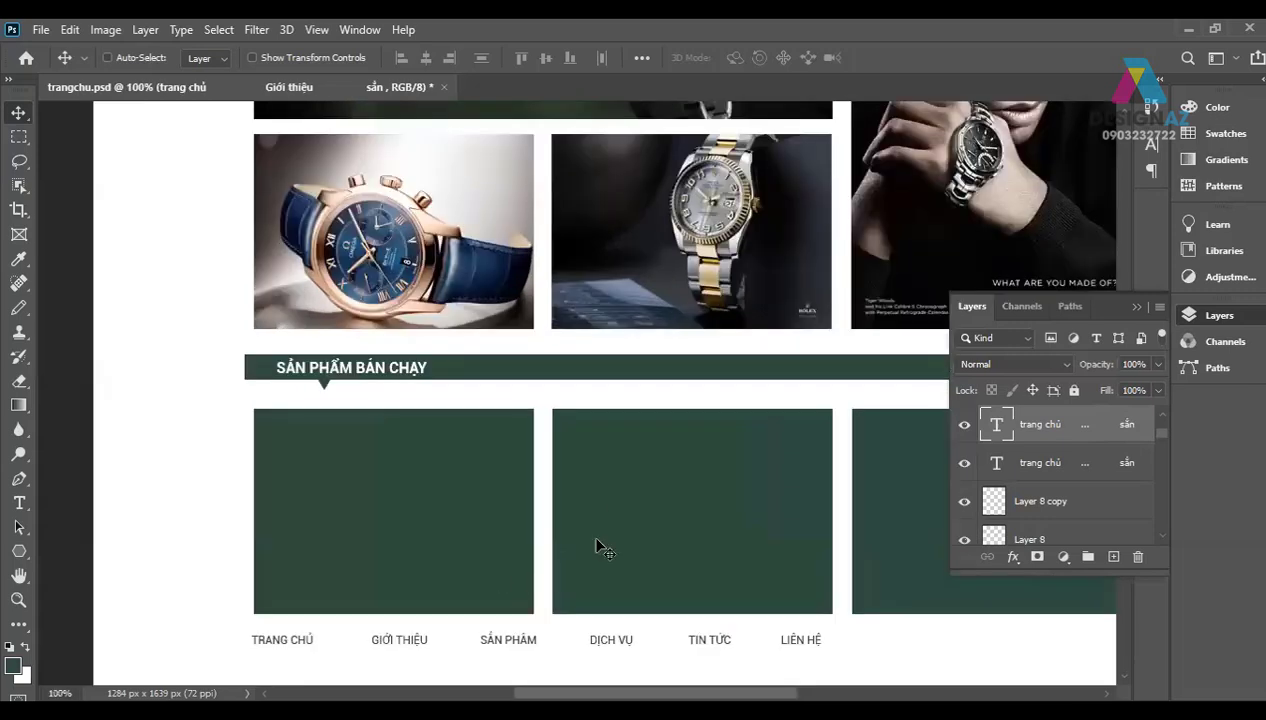
scroll(616, 206, down, 5)
scroll(622, 215, down, 1)
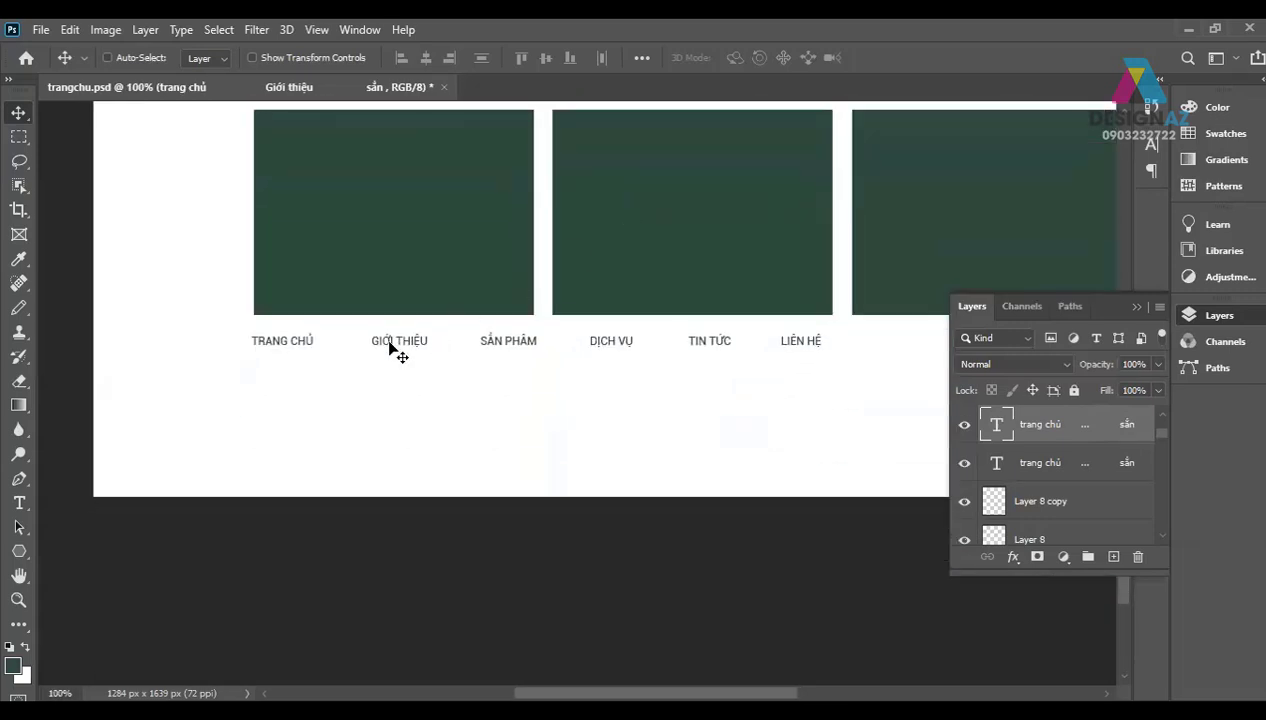
key(t)
click(283, 338)
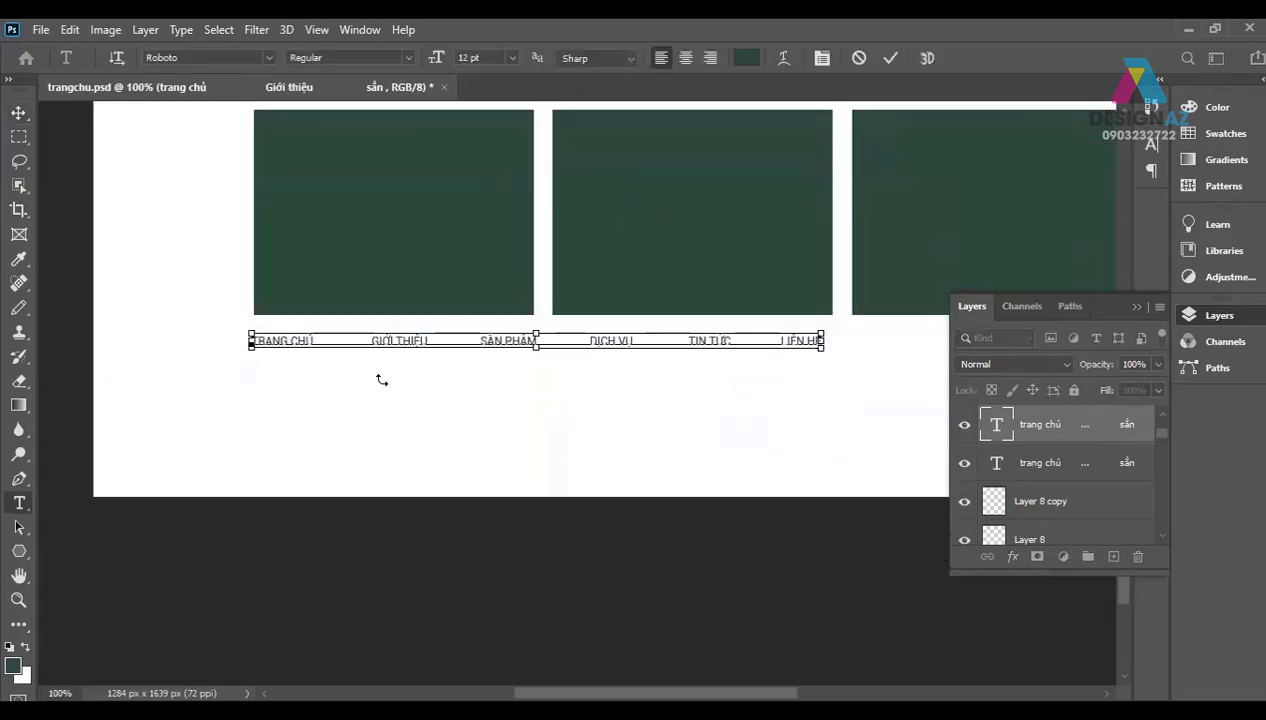
Step: Replace the menu text with 'TÊN SẢN PHẨM'
key(ctrl+a)
key(BackSpace)
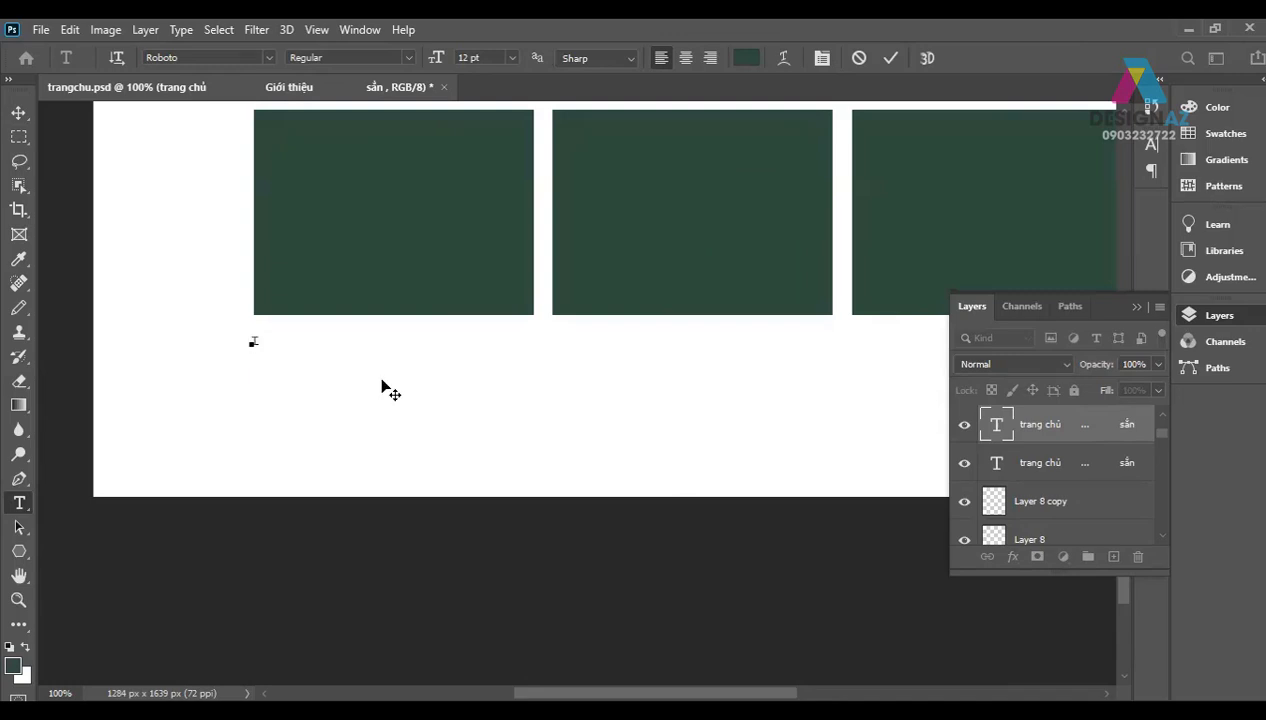
text(TÊN SA)
text(Nr)
text( P)
text(HAARM)
click(18, 112)
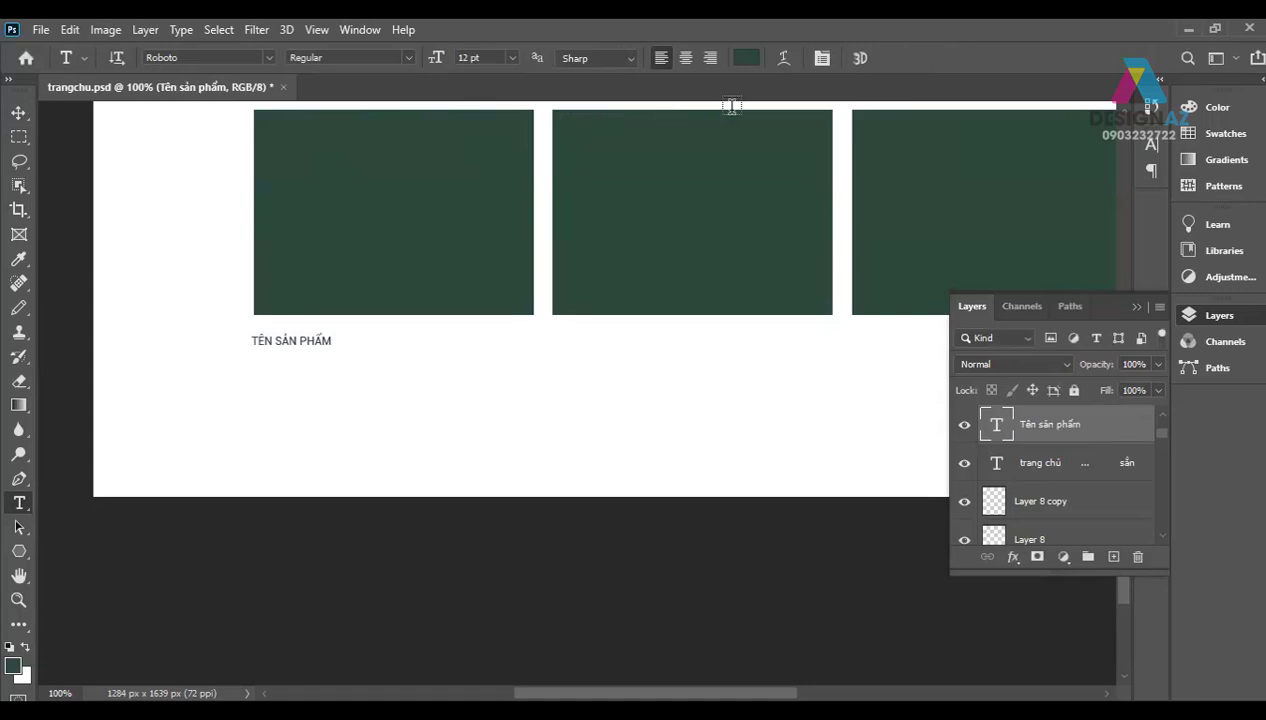
Step: Turn off All Caps in the Character panel so the label reads 'Tên sản phẩm'
click(821, 58)
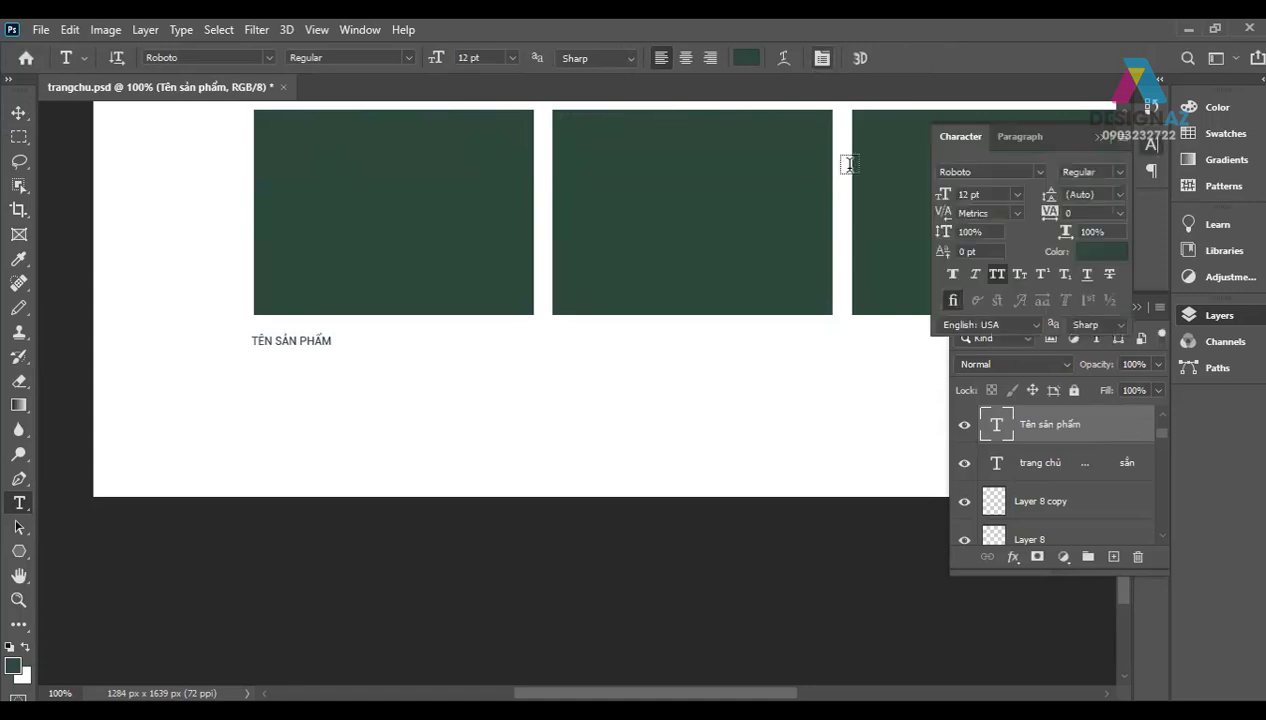
click(996, 273)
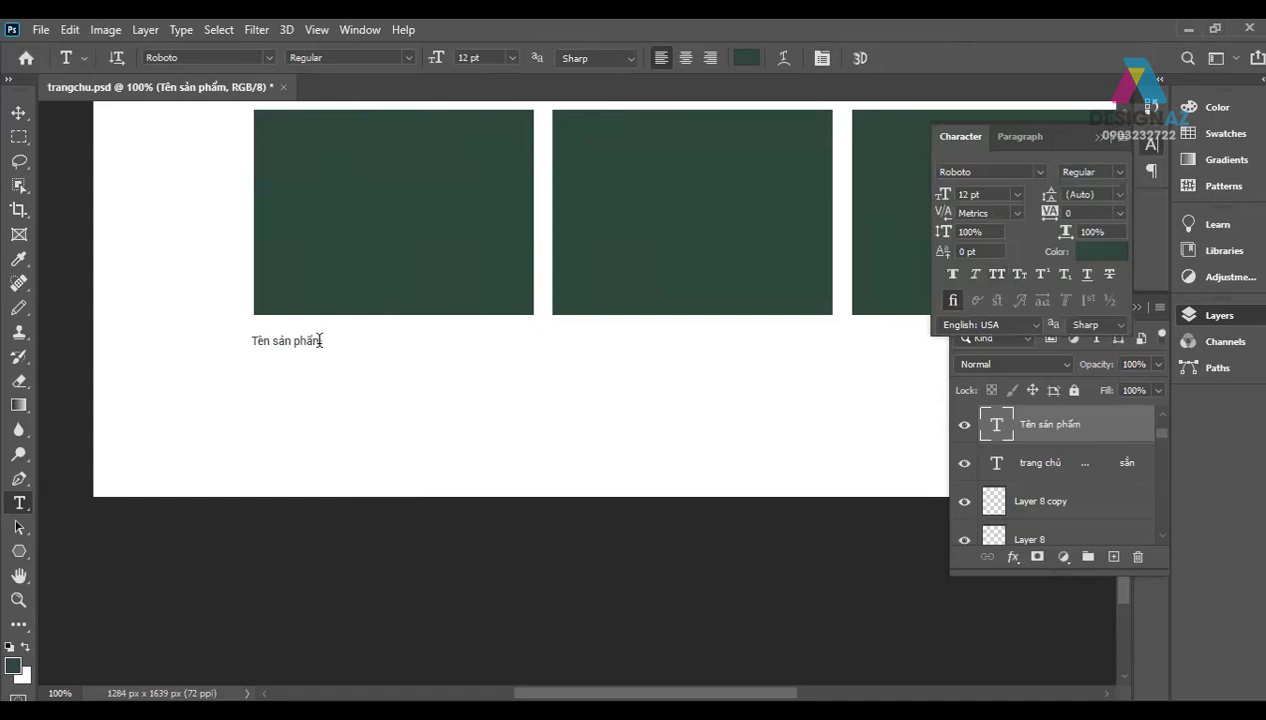
click(18, 112)
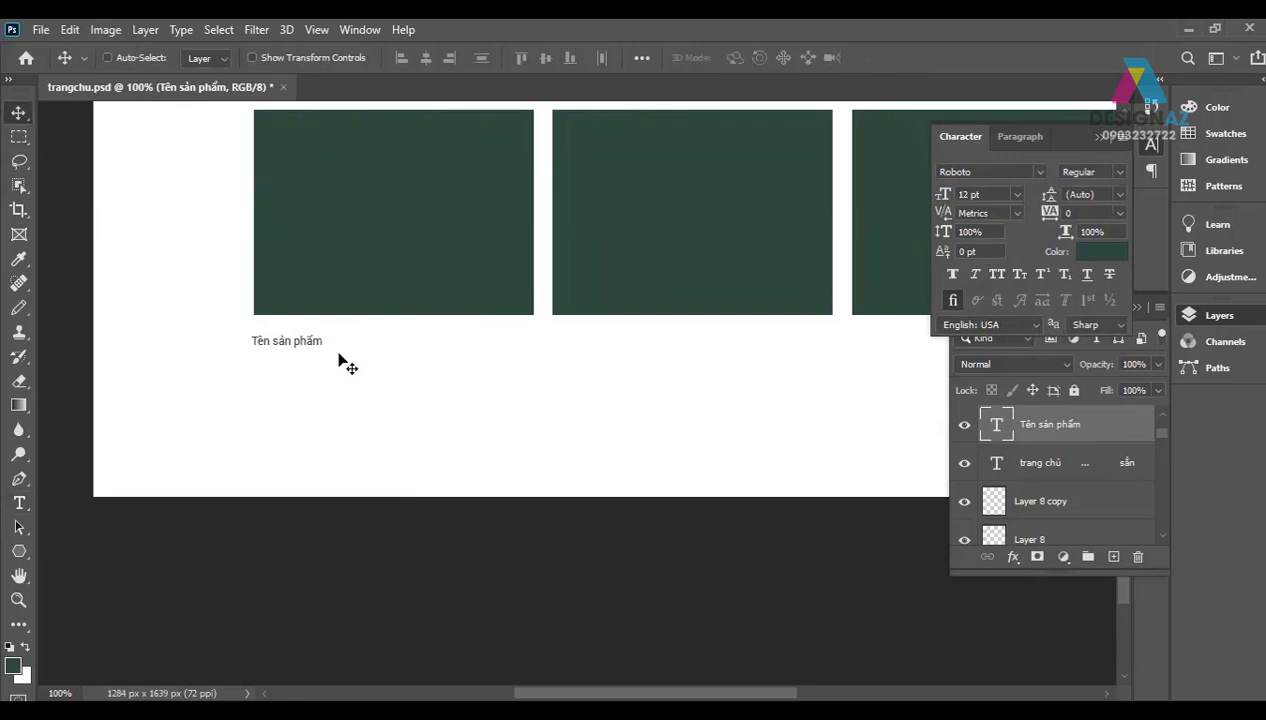
key(t)
click(298, 341)
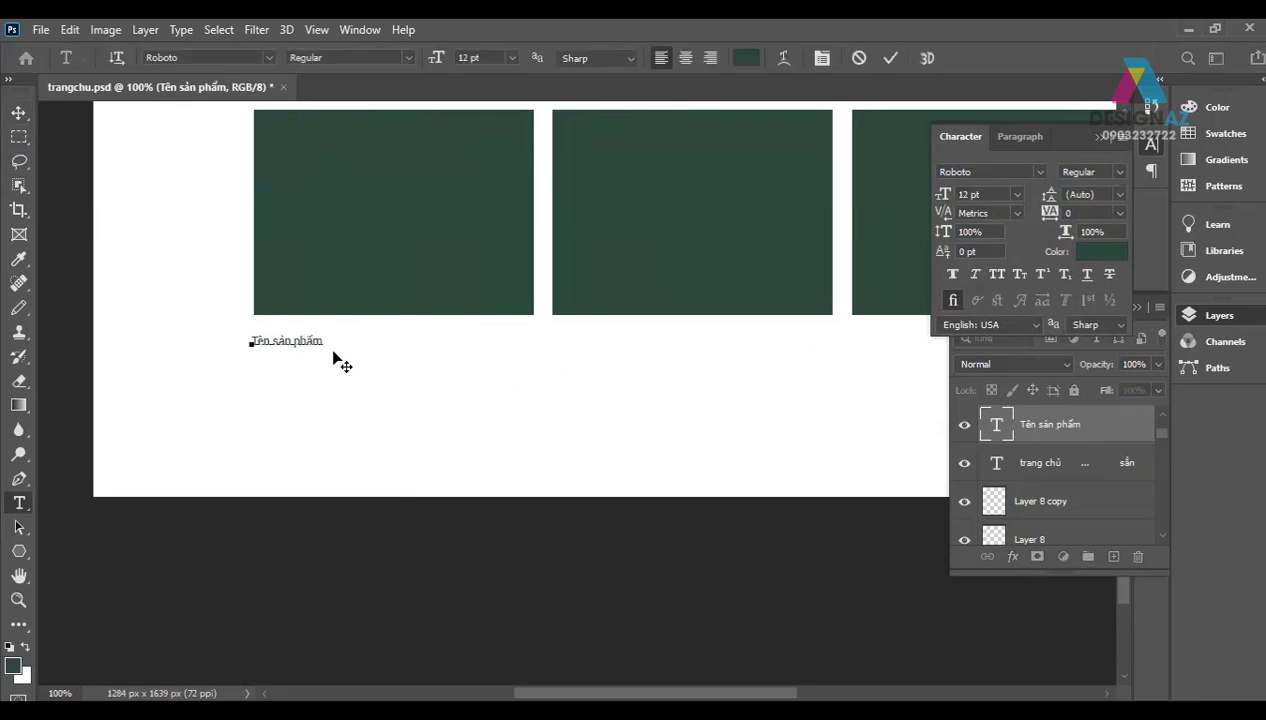
Step: Replace the first caption's name with TÊN SẢN PHẨM ĐỒNG HỒ NAM CHẤT
drag(326, 341, 250, 341)
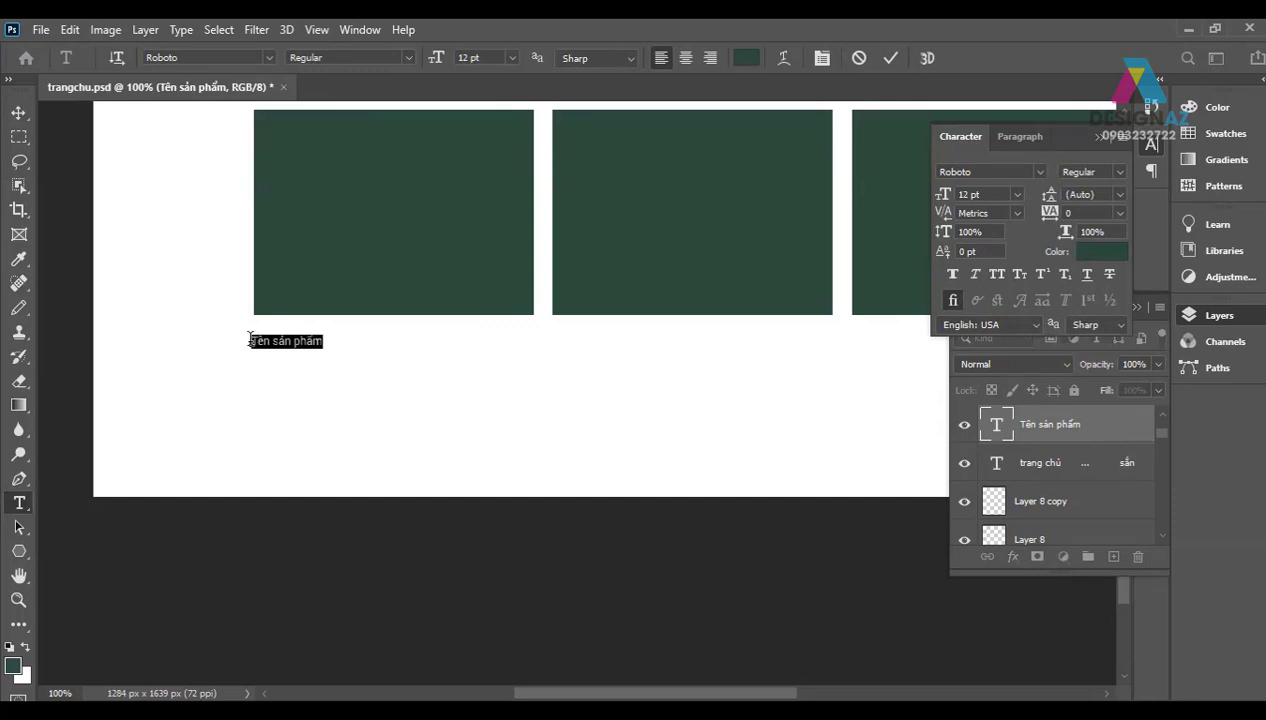
key(BackSpace)
text(TÊN)
key(BackSpace)
key(BackSpace)
key(BackSpace)
text(TÊN)
key(ctrl+a)
key(BackSpace)
text(TÊ)
text(N SẢN PH)
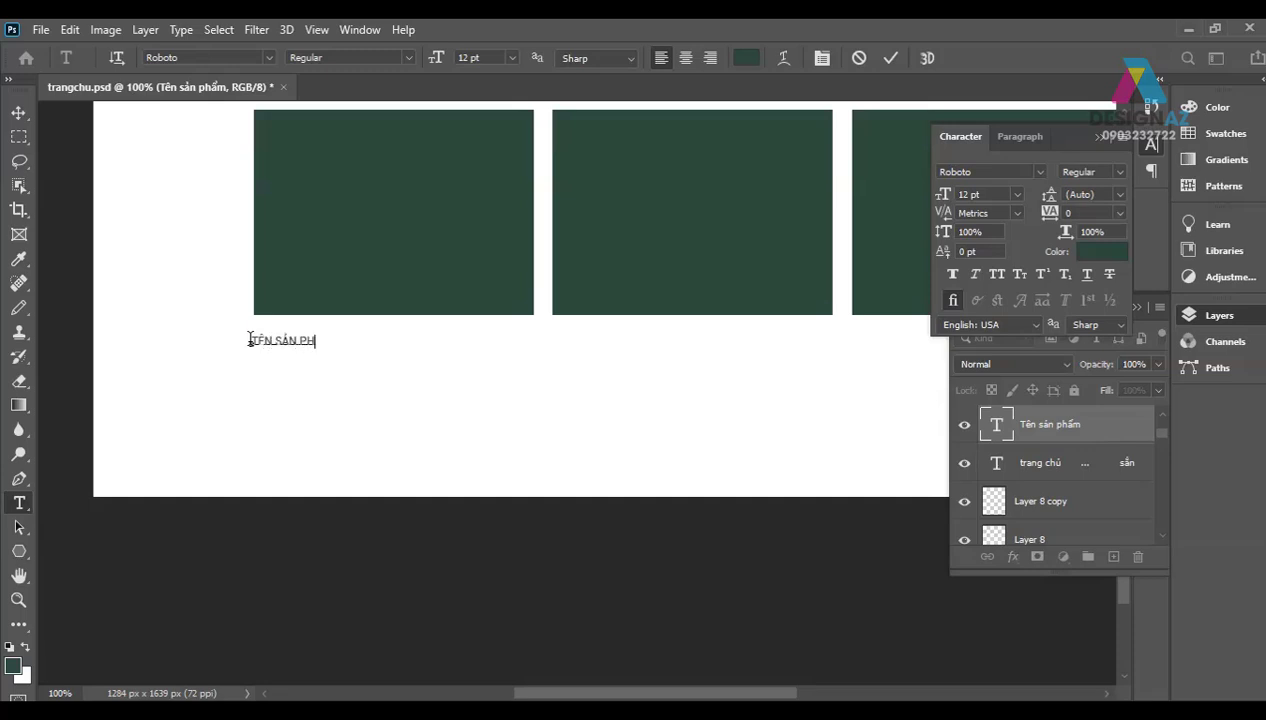
text(ẨM)
text( s jdhesdhesde)
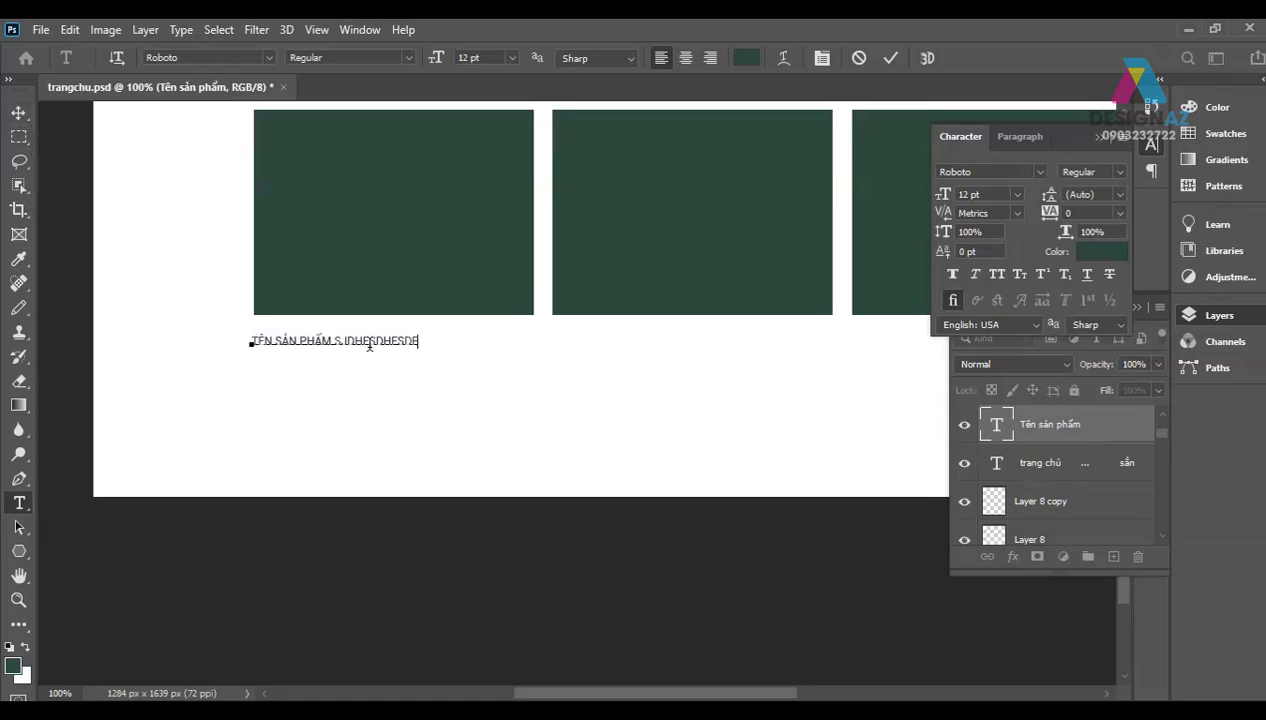
key(BackSpace)
key(BackSpace)
key(BackSpace)
key(BackSpace)
key(BackSpace)
key(BackSpace)
key(BackSpace)
key(BackSpace)
key(BackSpace)
key(BackSpace)
key(BackSpace)
key(BackSpace)
key(BackSpace)
text(ĐỒ)
text(NG YỒ)
text( NAM)
text( SLIF)
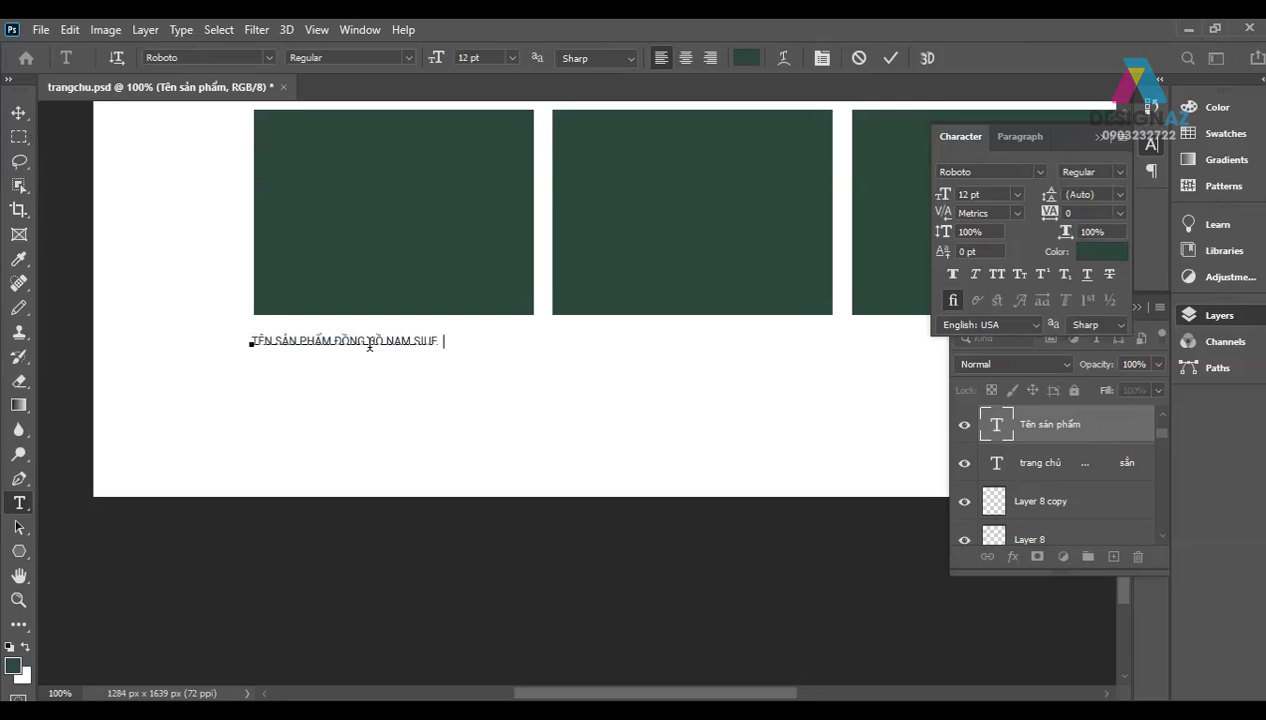
text(EF)
key(BackSpace)
key(BackSpace)
key(BackSpace)
key(BackSpace)
key(BackSpace)
text(CHA)
text(T)
click(369, 350)
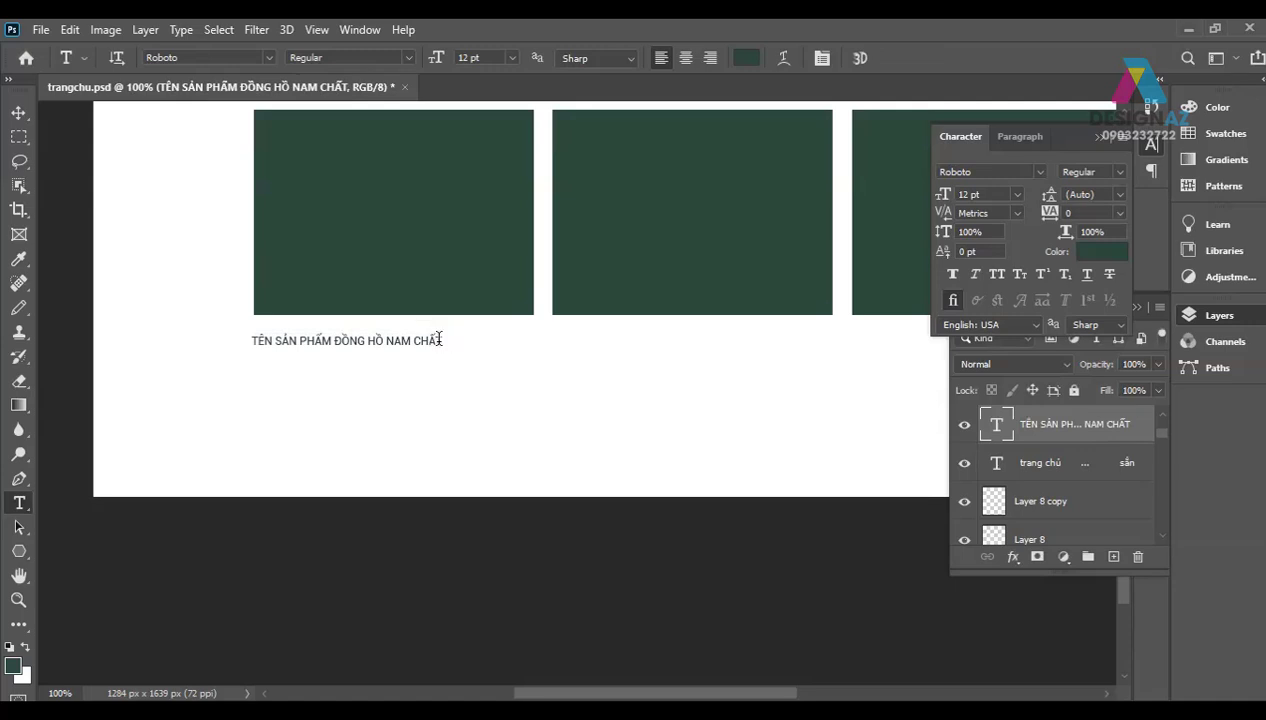
Step: Add the lines 'Giá: 2000.000 VND' and 'Chi tiết' below the product name
click(439, 340)
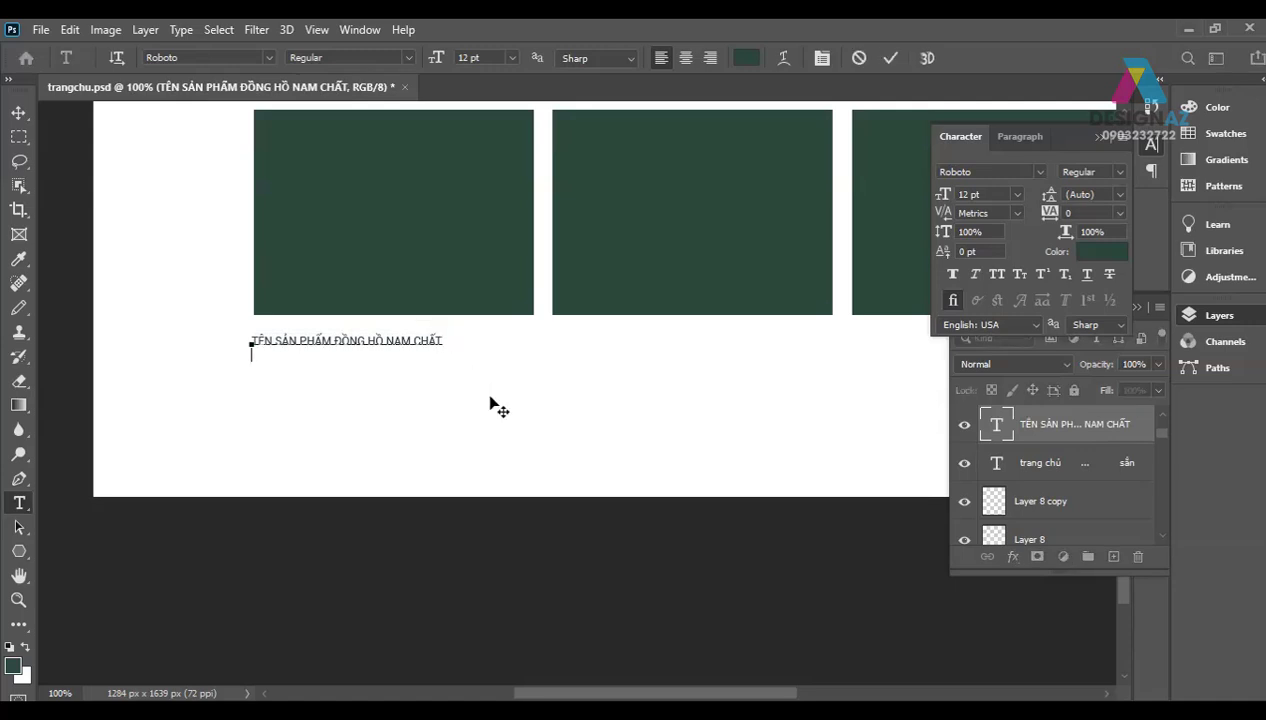
key(Return)
text(G)
text(ia)
text(s)
text(:)
text(800)
key(BackSpace)
key(BackSpace)
key(BackSpace)
key(BackSpace)
text(2)
text(000)
text(.000)
text( VN)
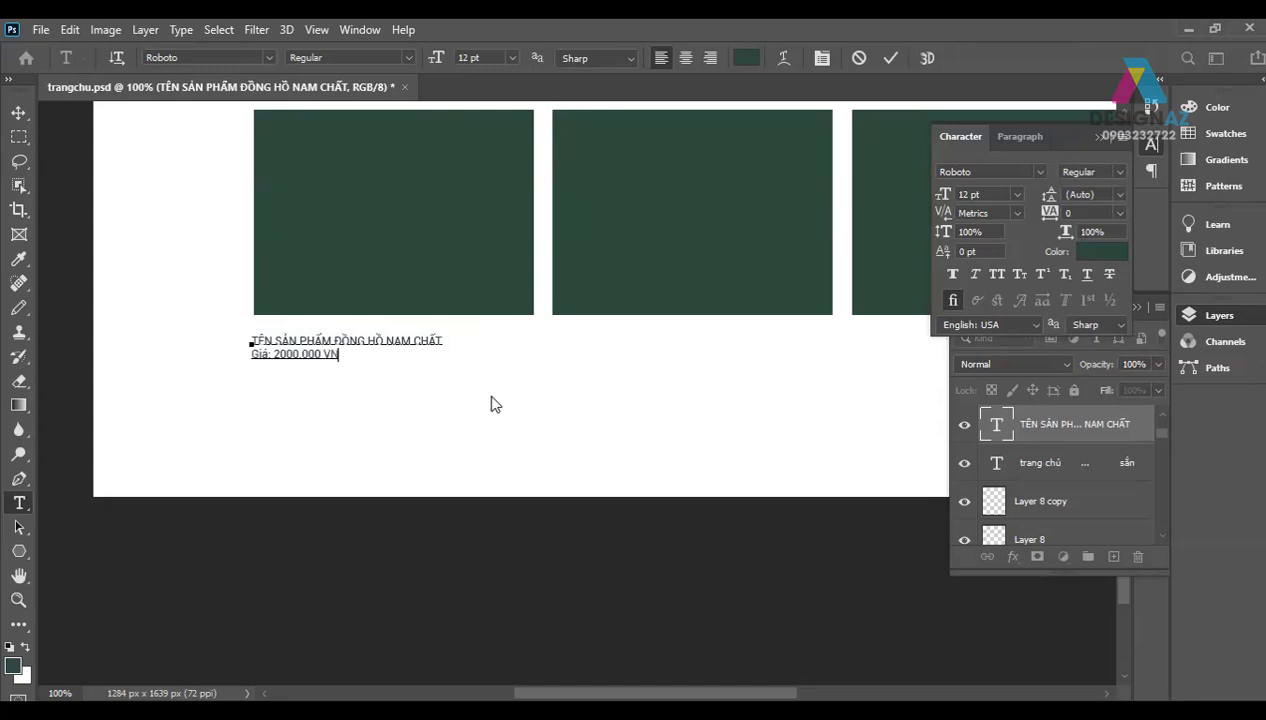
text(D)
key(Return)
text(Chi)
text( tiết)
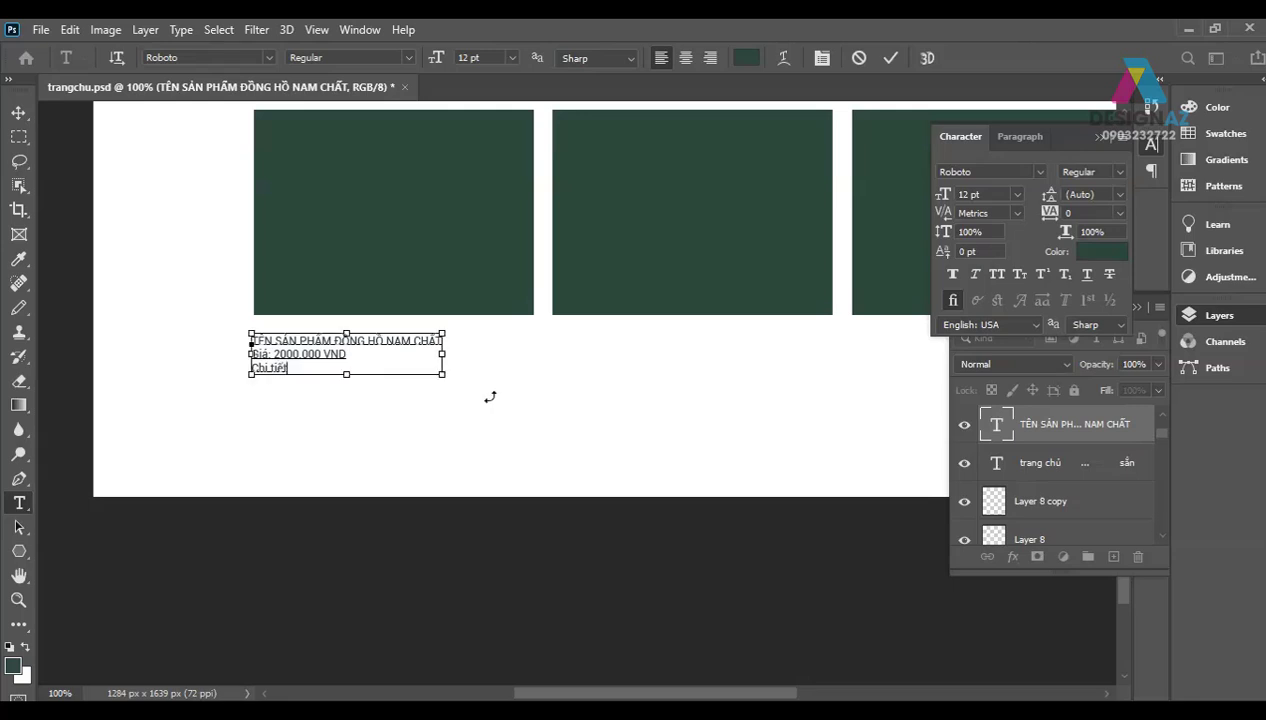
key(ctrl+Return)
Step: Nudge the caption up and raise the price line's leading to about 20.4 pt
key(v)
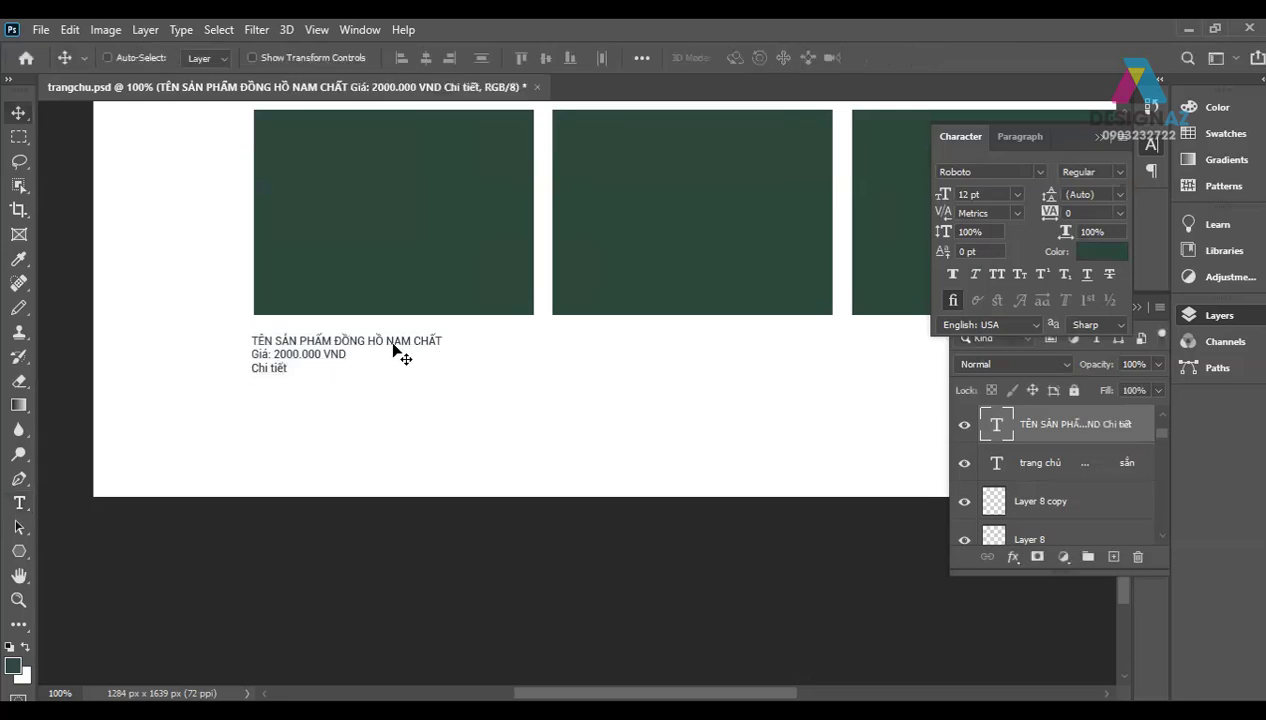
drag(393, 344, 393, 337)
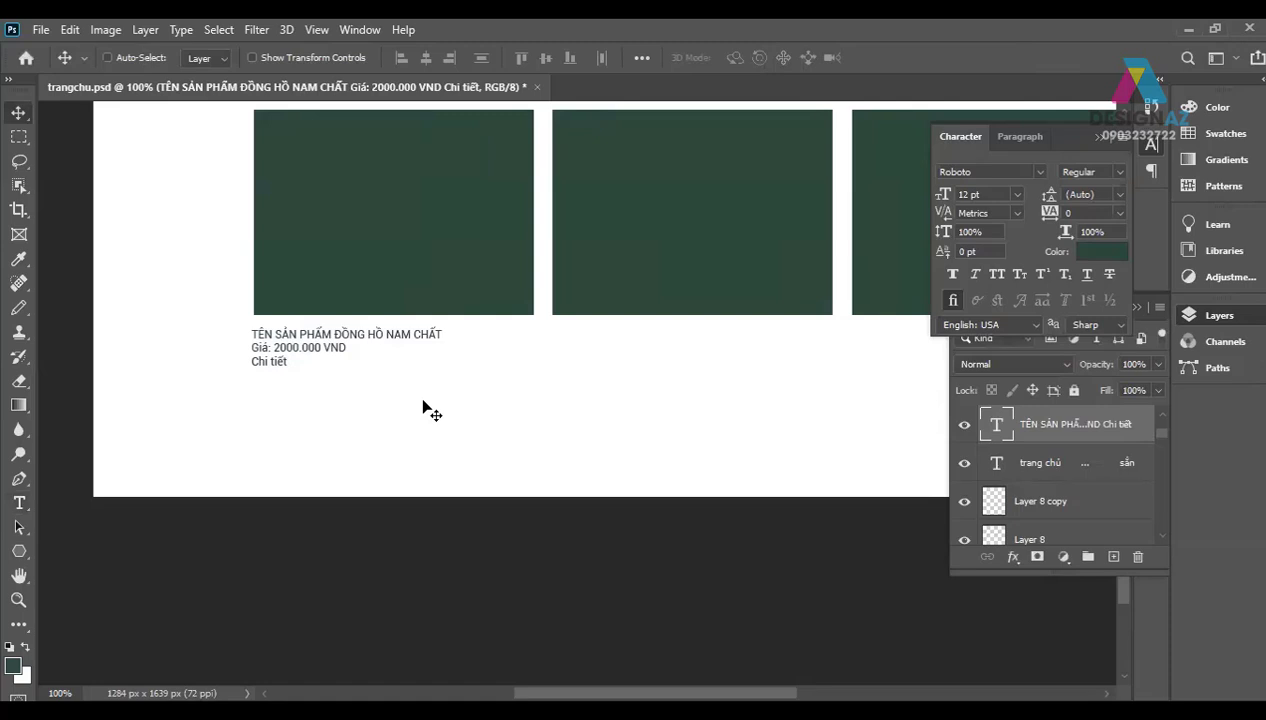
key(t)
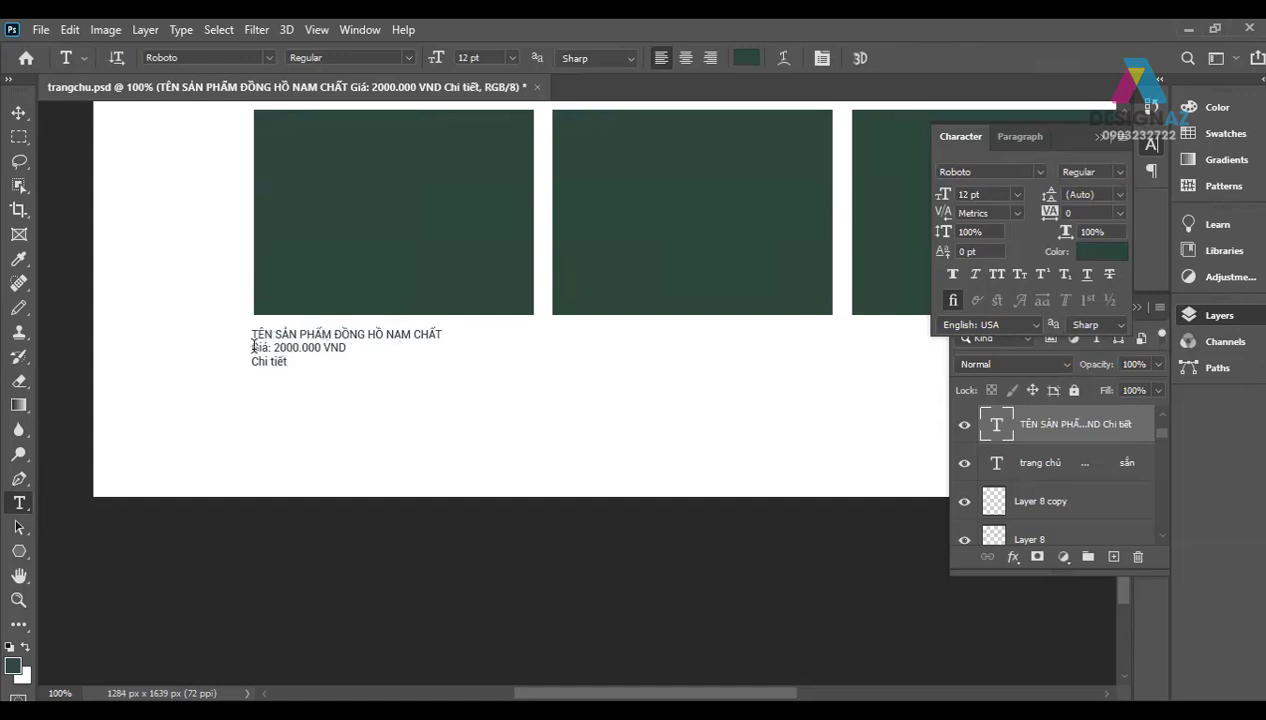
drag(252, 347, 350, 348)
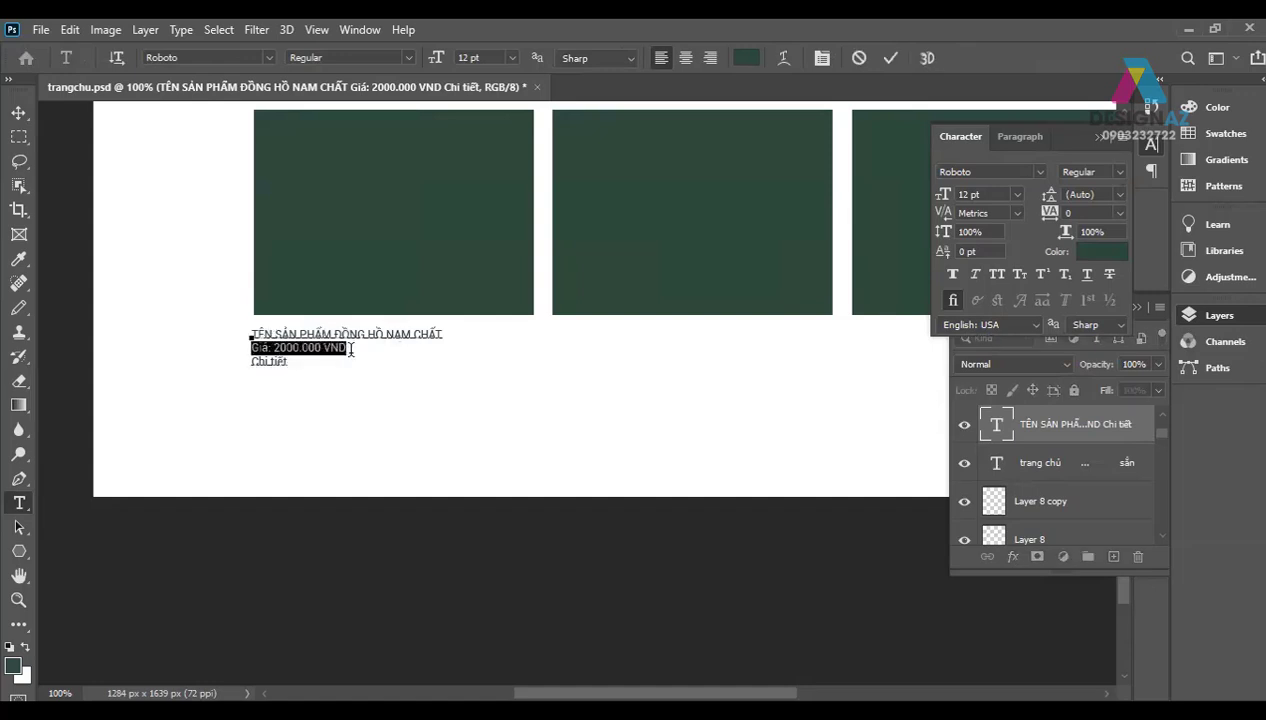
key(alt+Down)
key(alt+Down)
key(alt+Down)
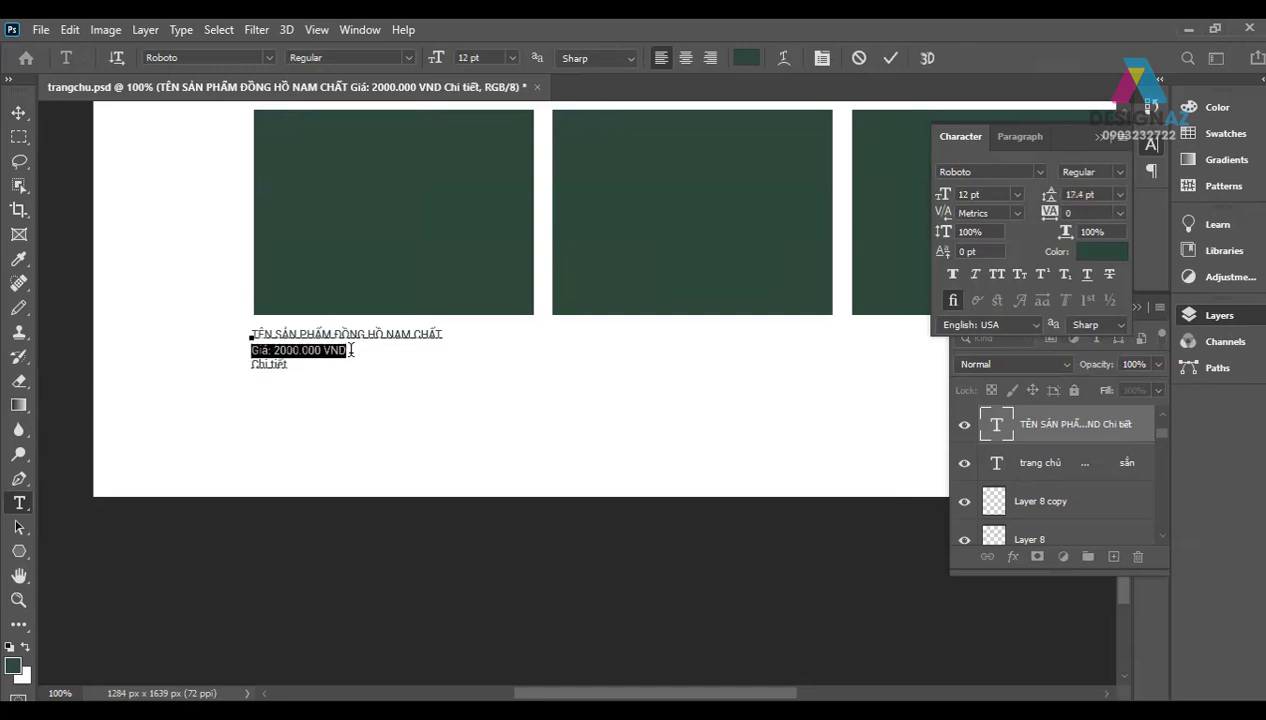
key(alt+Down)
key(alt+Down)
key(alt+Down)
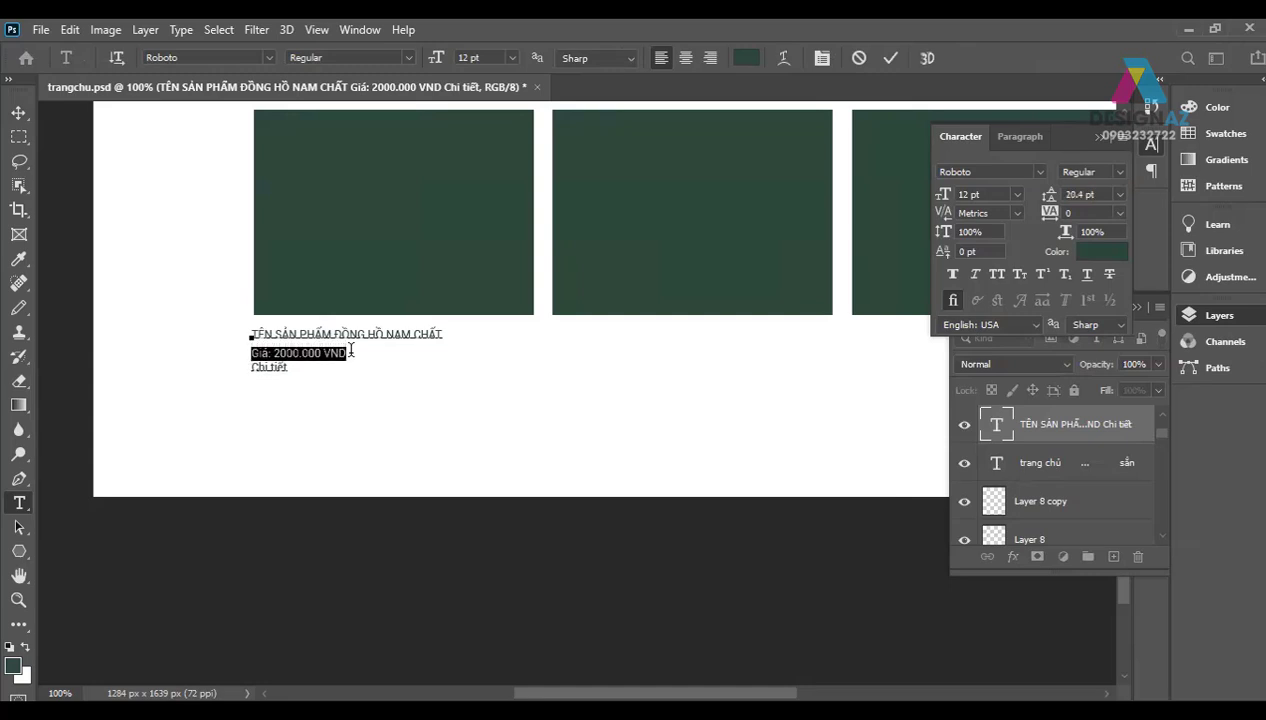
click(19, 112)
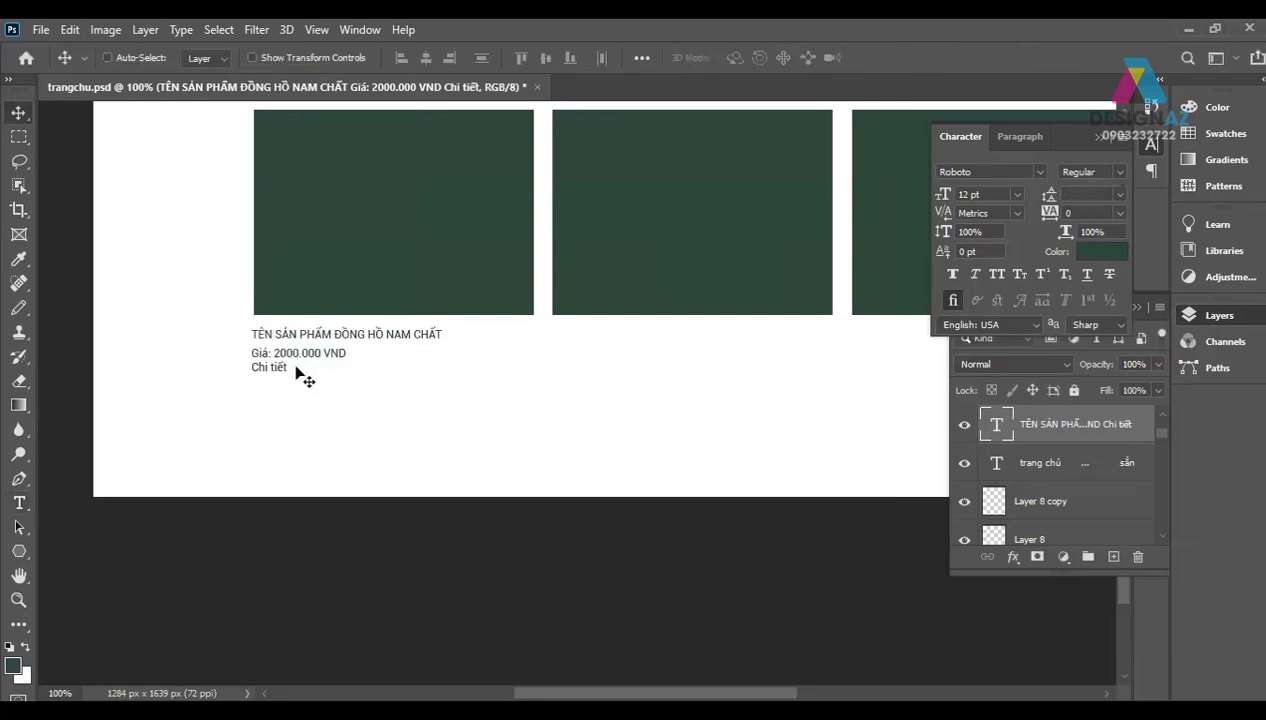
key(t)
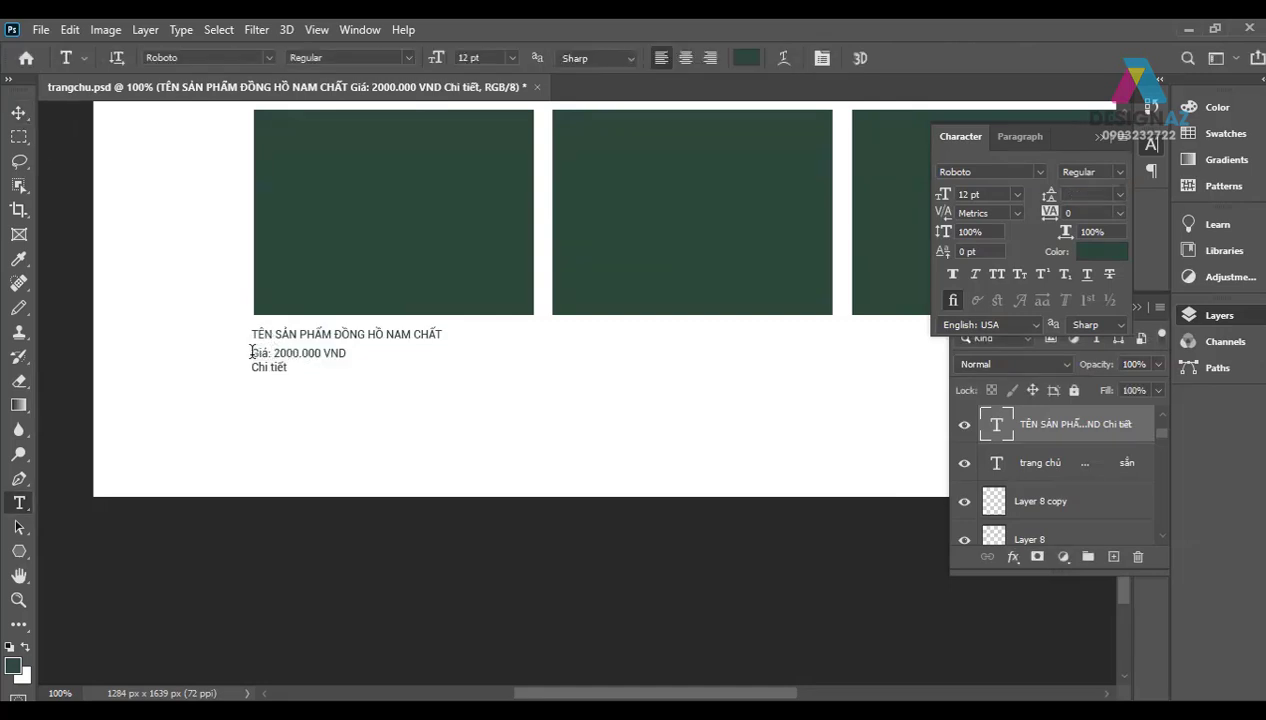
Step: Make the price 2000.000 VND bold and red (ff0000)
drag(273, 352, 348, 353)
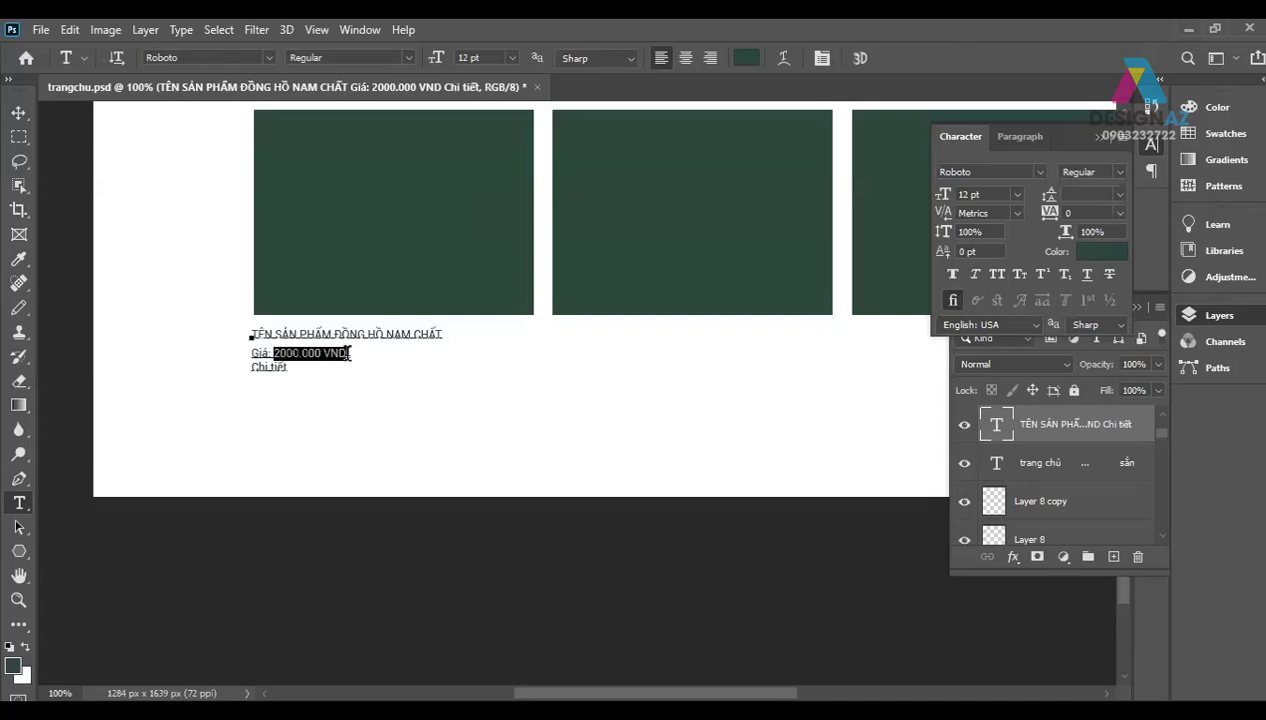
click(408, 58)
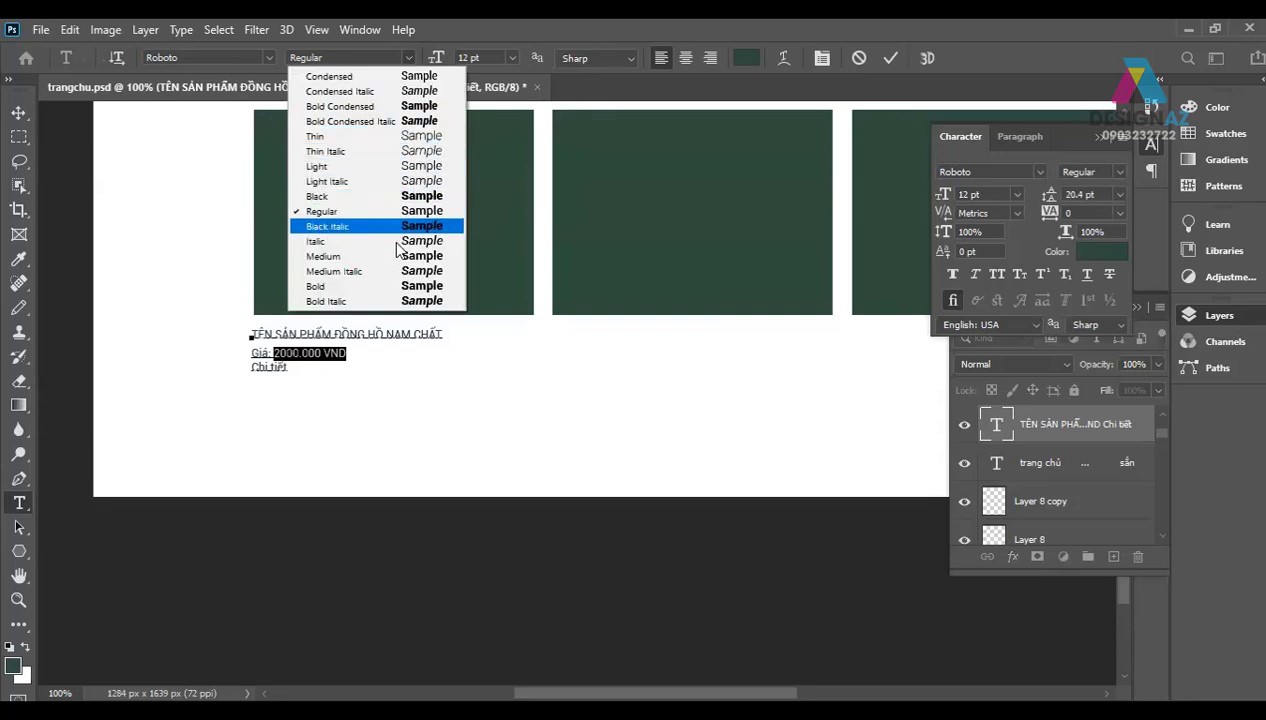
click(390, 288)
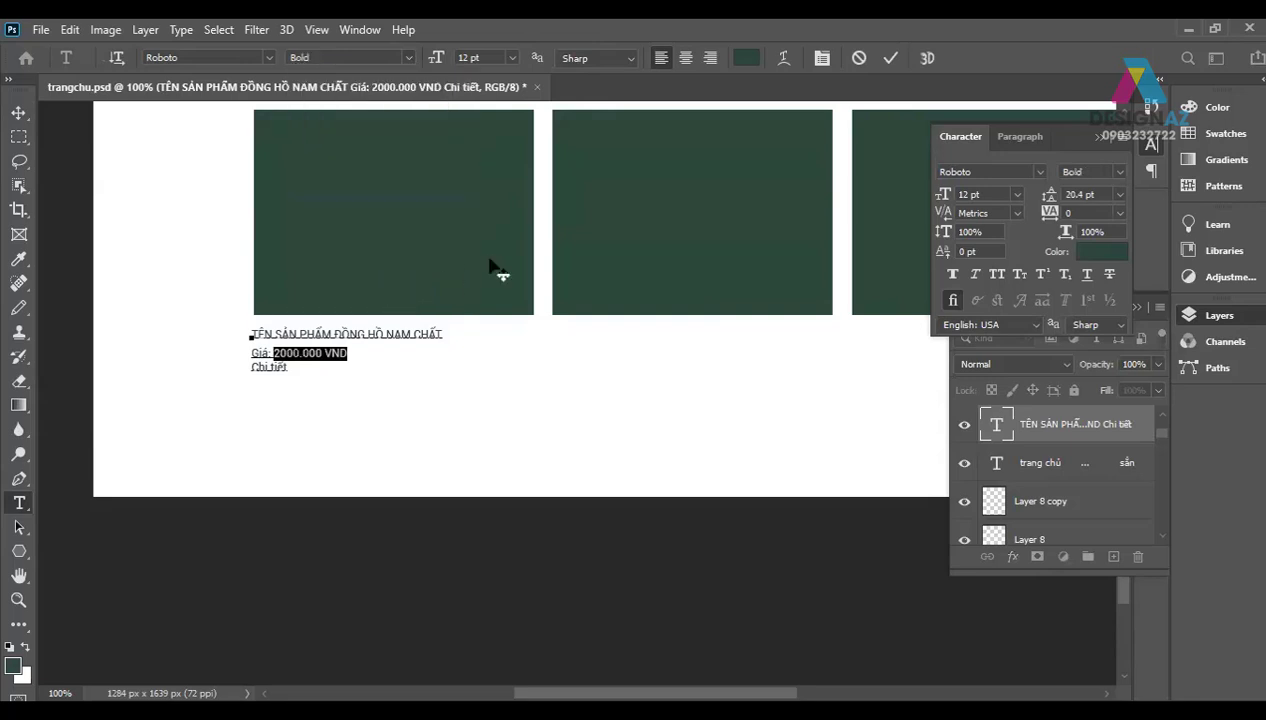
click(742, 58)
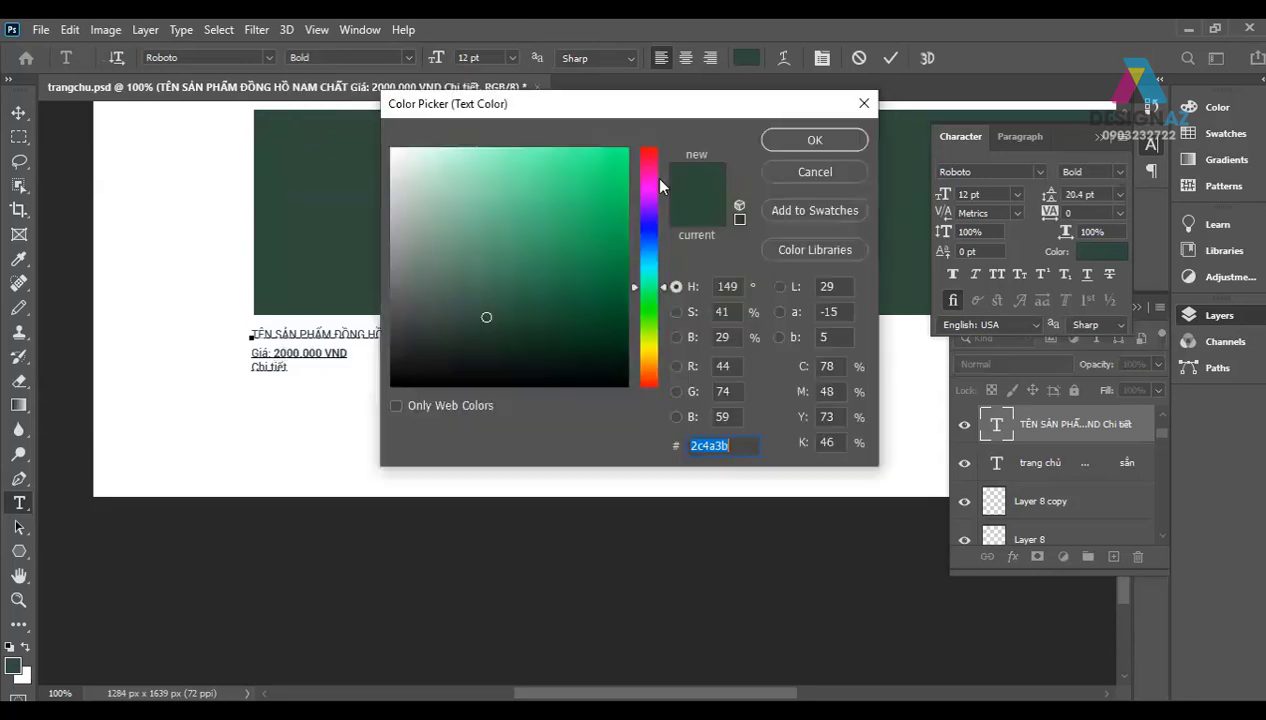
text(4a2c2c)
text(ff0000)
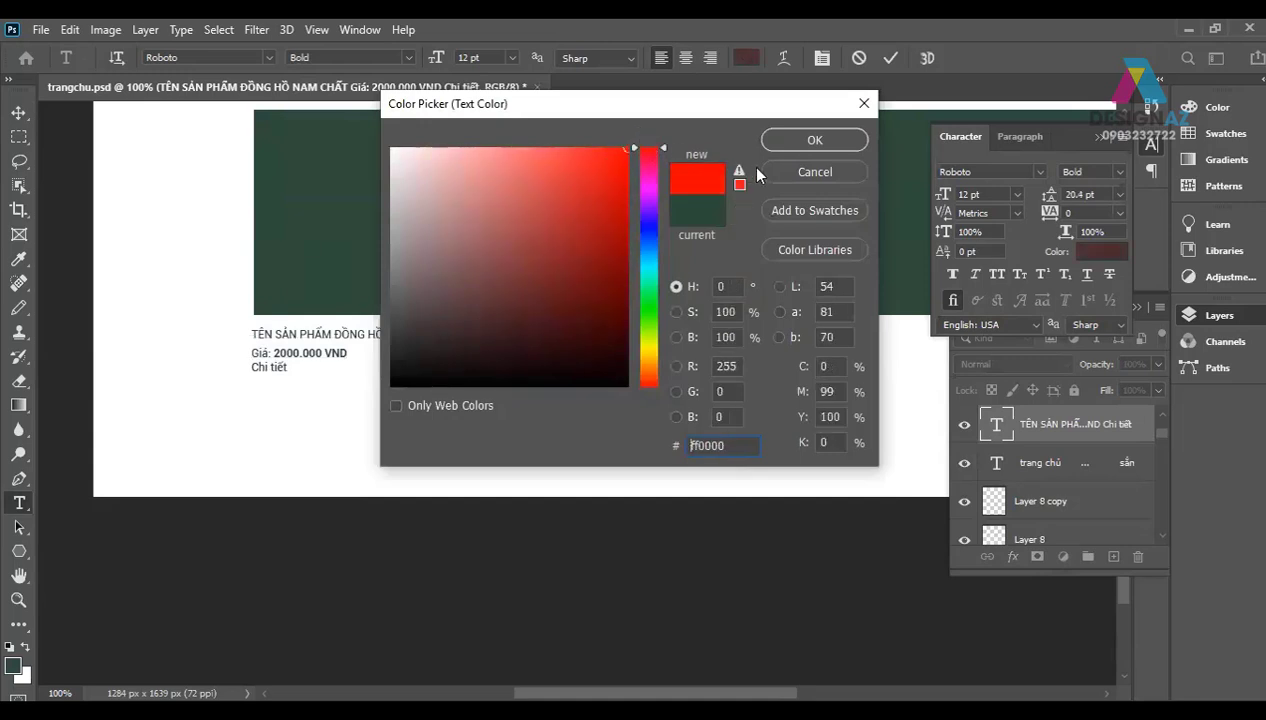
click(814, 141)
click(18, 112)
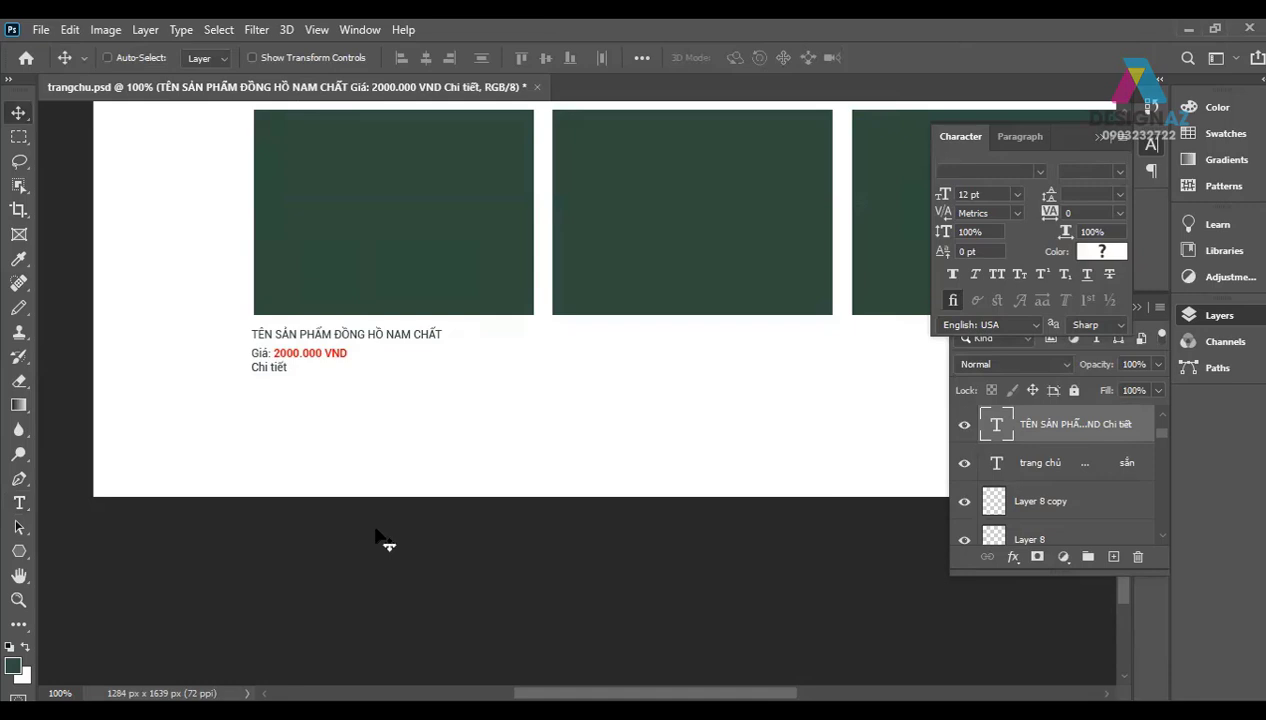
Step: Select the product caption layer and nudge it slightly to the right
scroll(384, 540, up, 3)
scroll(382, 520, up, 2)
scroll(382, 520, left, 3)
scroll(647, 421, left, 5)
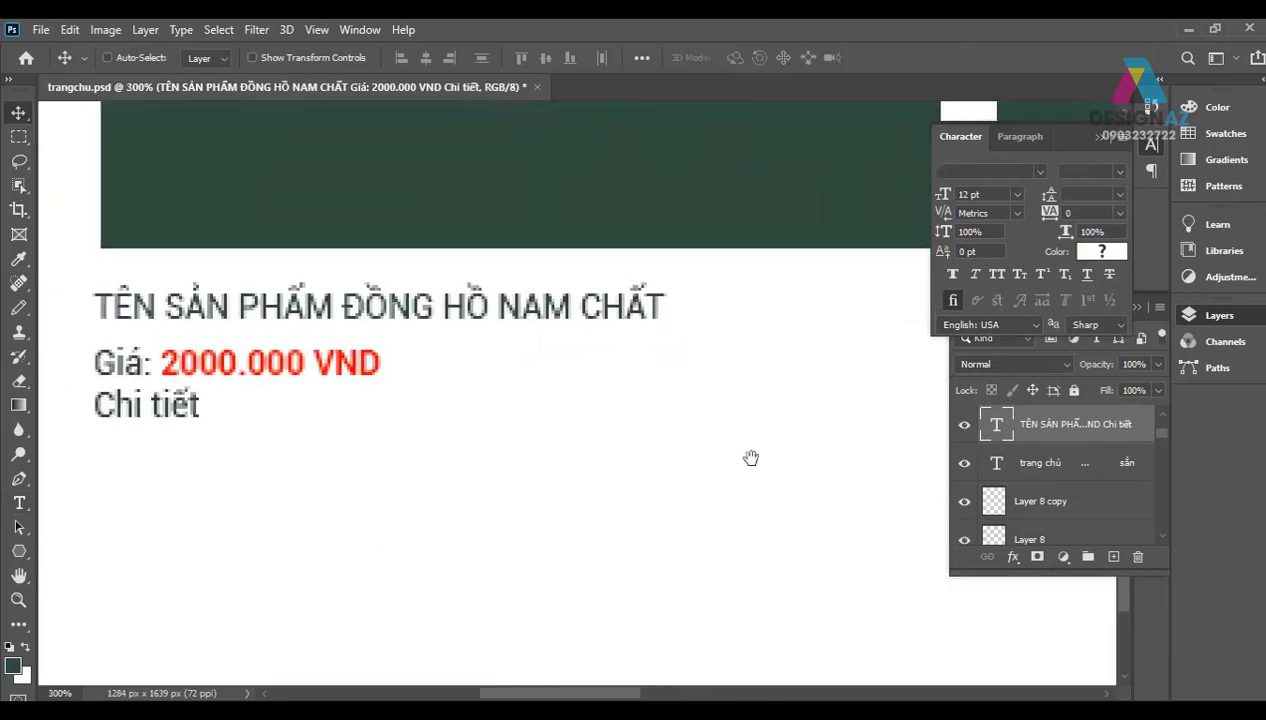
scroll(424, 413, left, 1)
right_click(203, 309)
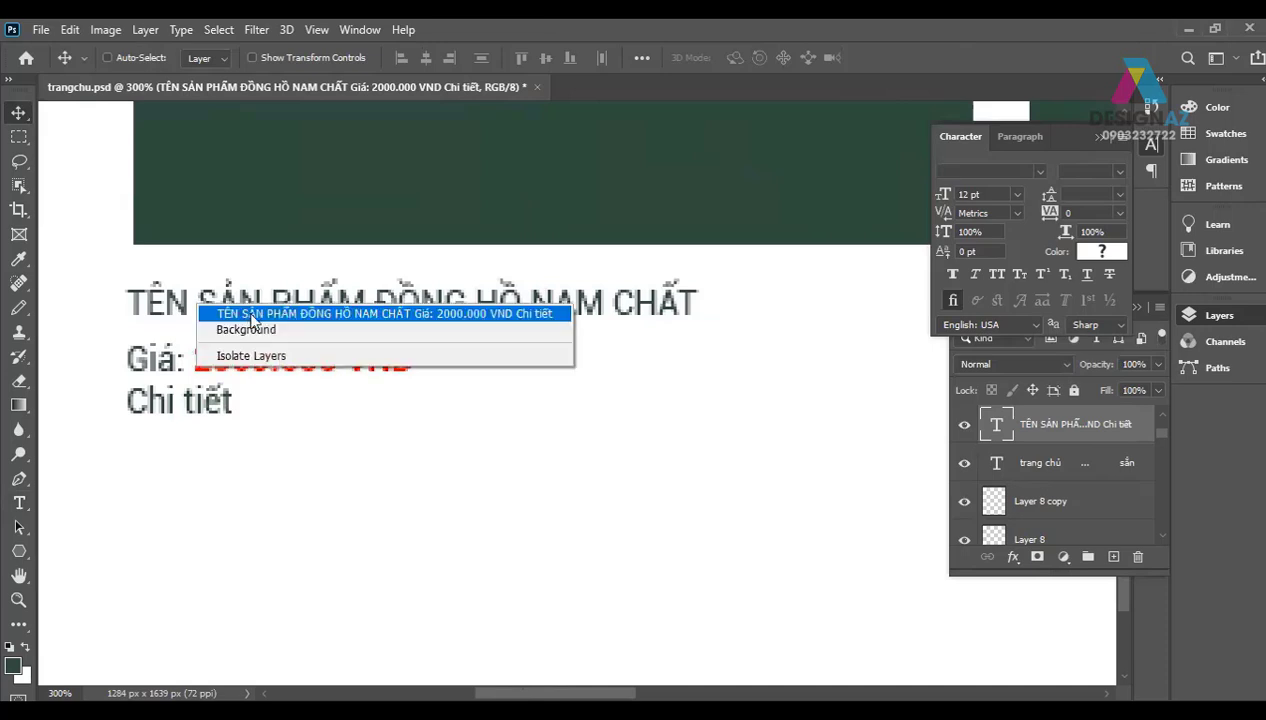
click(252, 318)
key(Right)
key(Right)
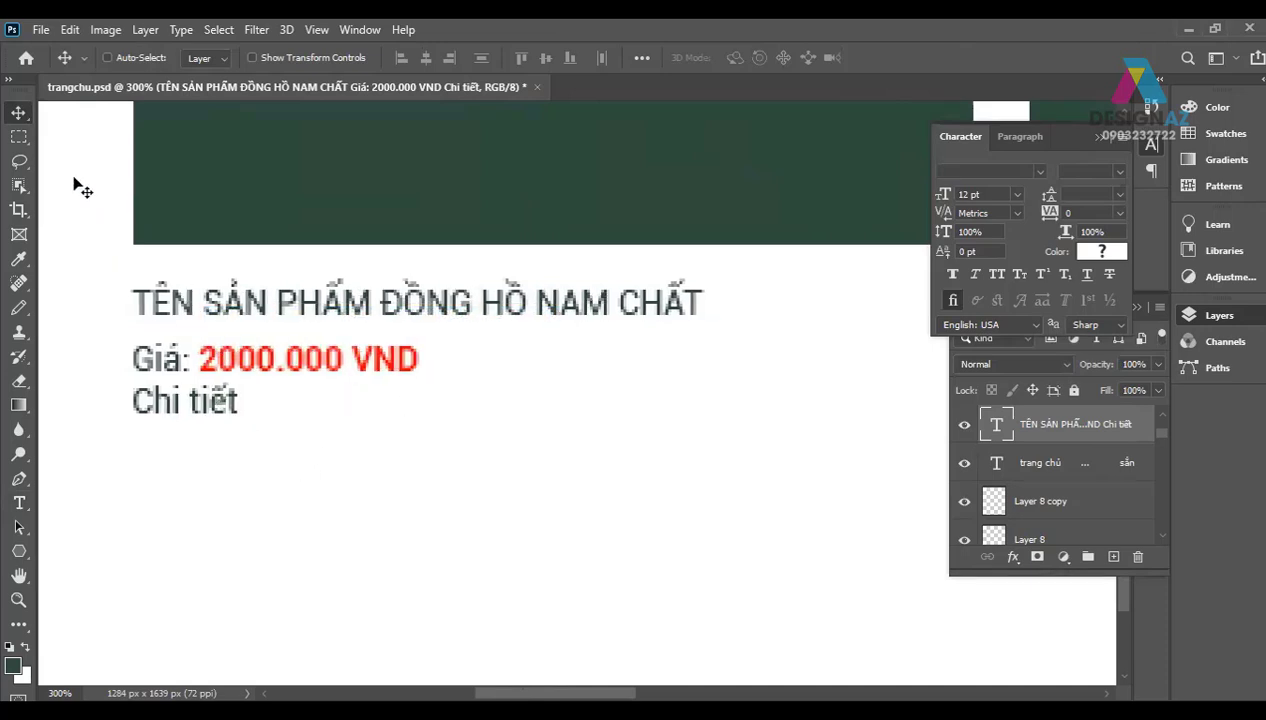
Step: On a new layer, pencil-draw a small chevron arrow after 'Chi tiết'
click(1114, 561)
click(18, 308)
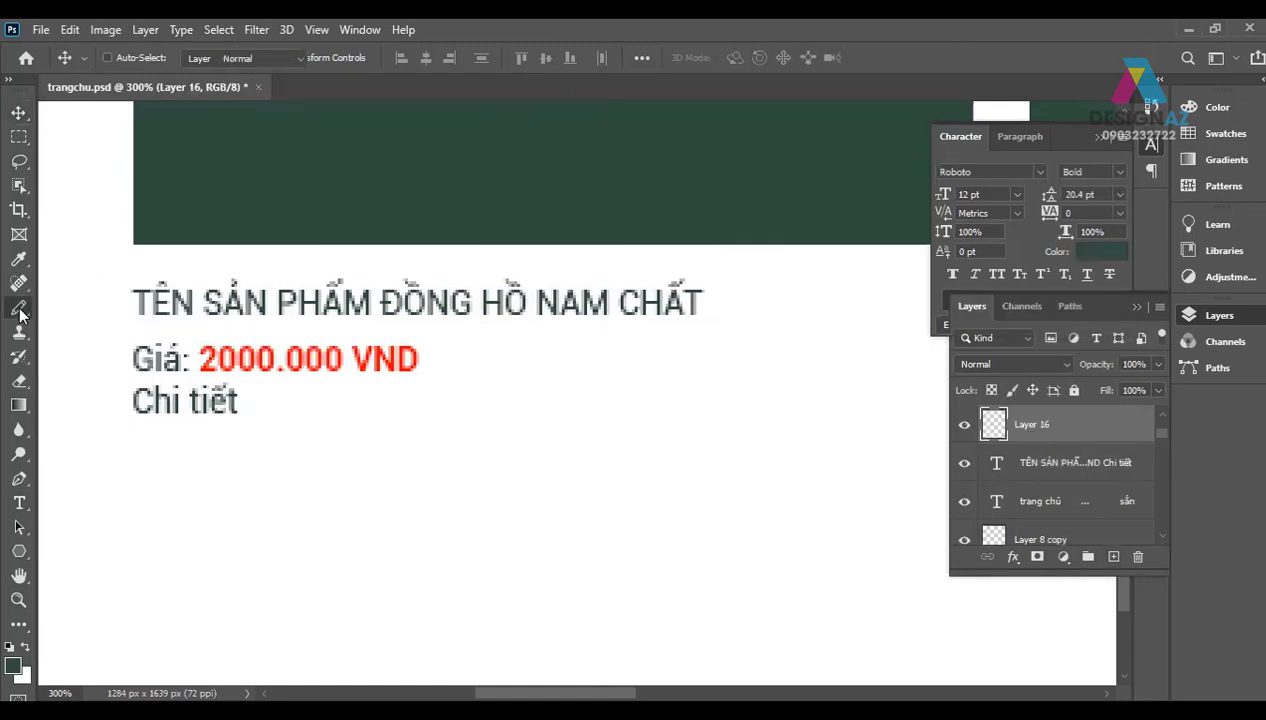
key(ctrl+plus)
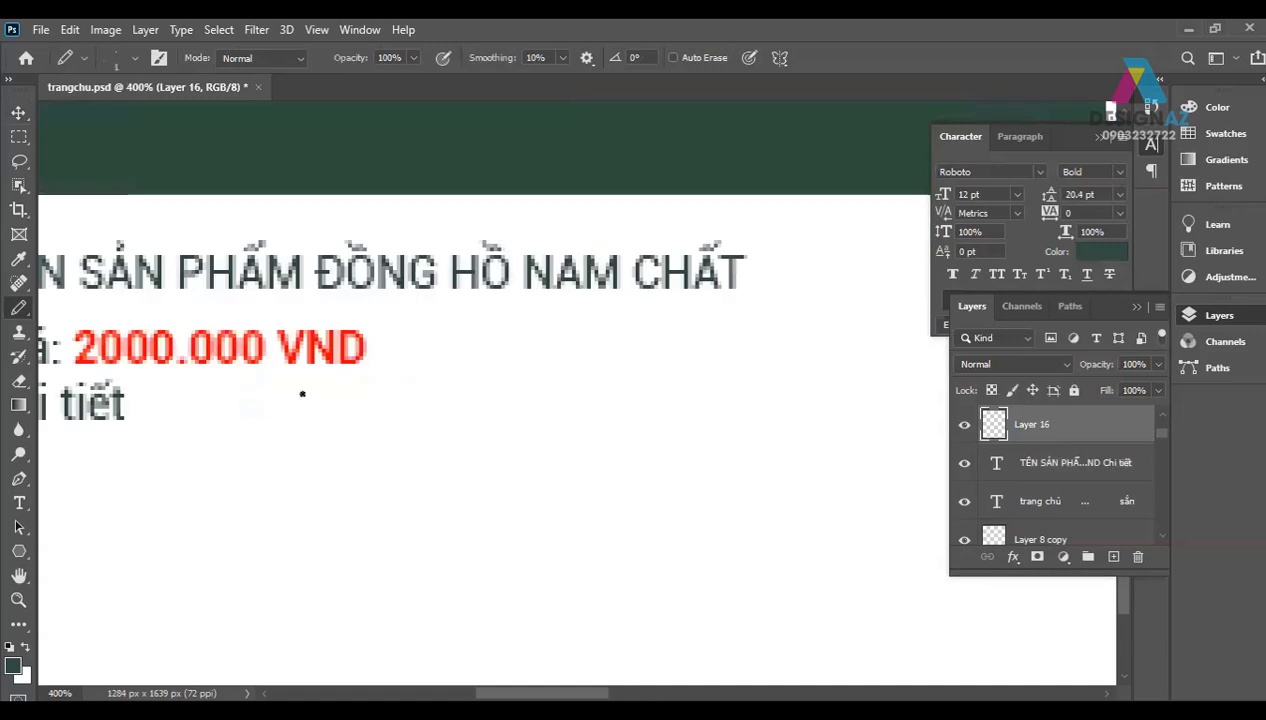
key(ctrl+plus)
drag(141, 426, 609, 416)
click(510, 390)
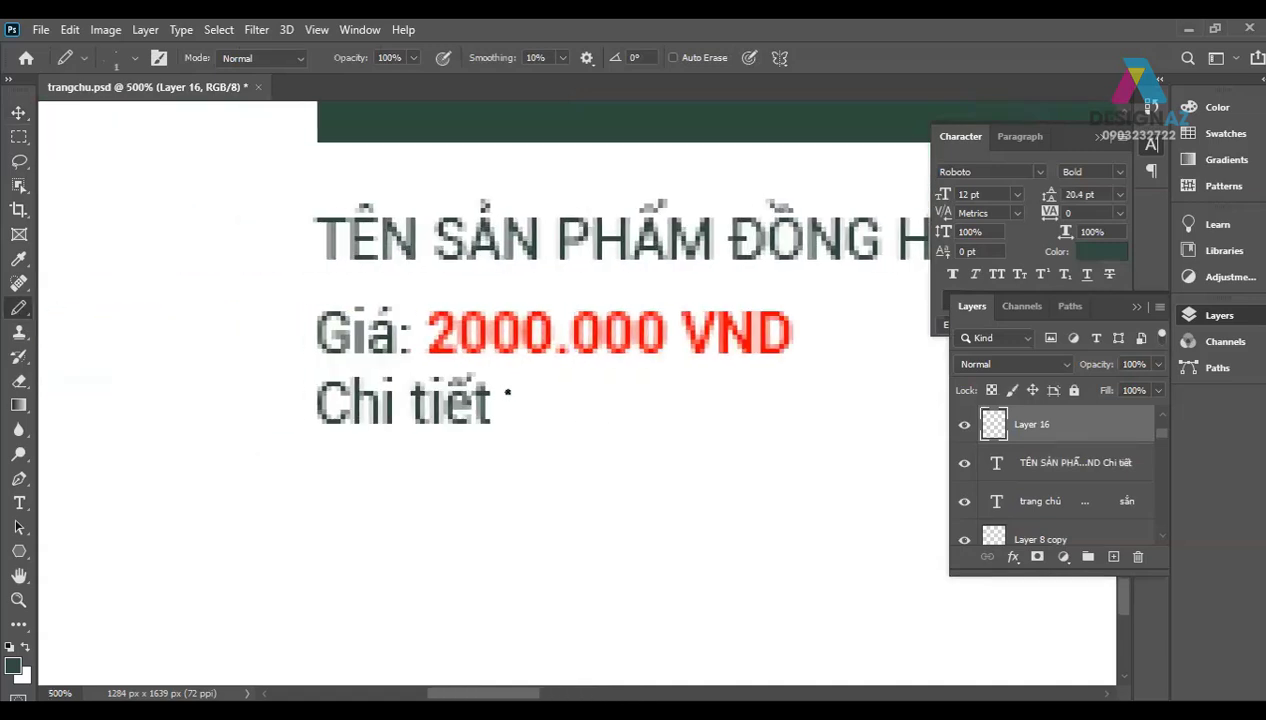
click(514, 399)
mouse_move(526, 408)
mouse_down()
mouse_move(512, 420)
mouse_move(511, 406)
mouse_up()
key(ctrl+z)
drag(503, 398, 511, 406)
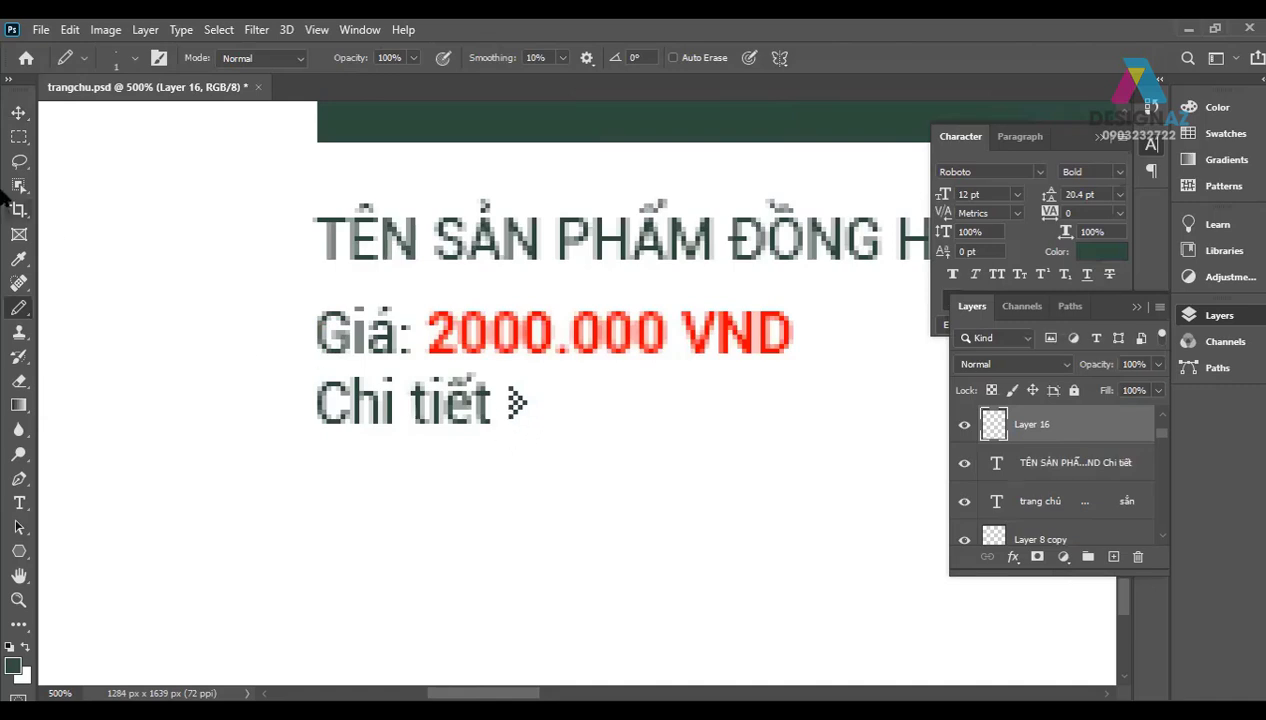
click(17, 113)
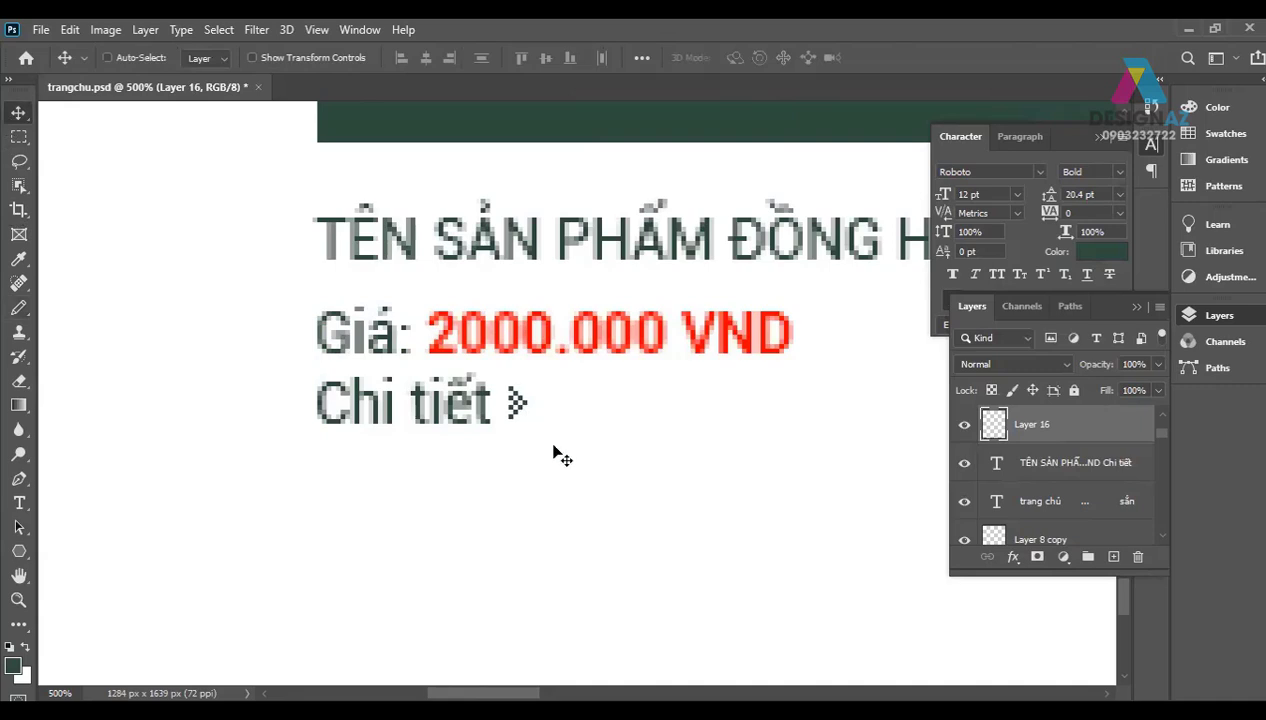
Step: Group the caption with its arrow and place a copy under the second card
scroll(553, 453, down, 2)
scroll(553, 453, down, 2)
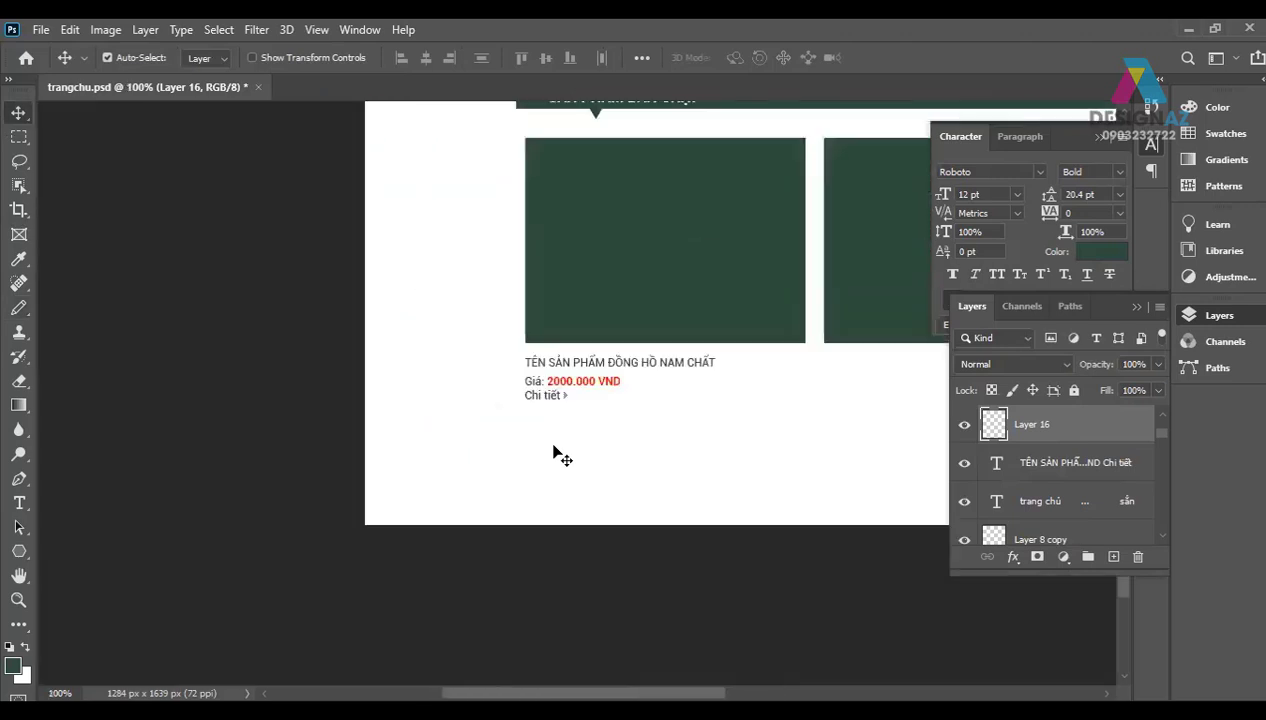
ctrl+shift+click(608, 392)
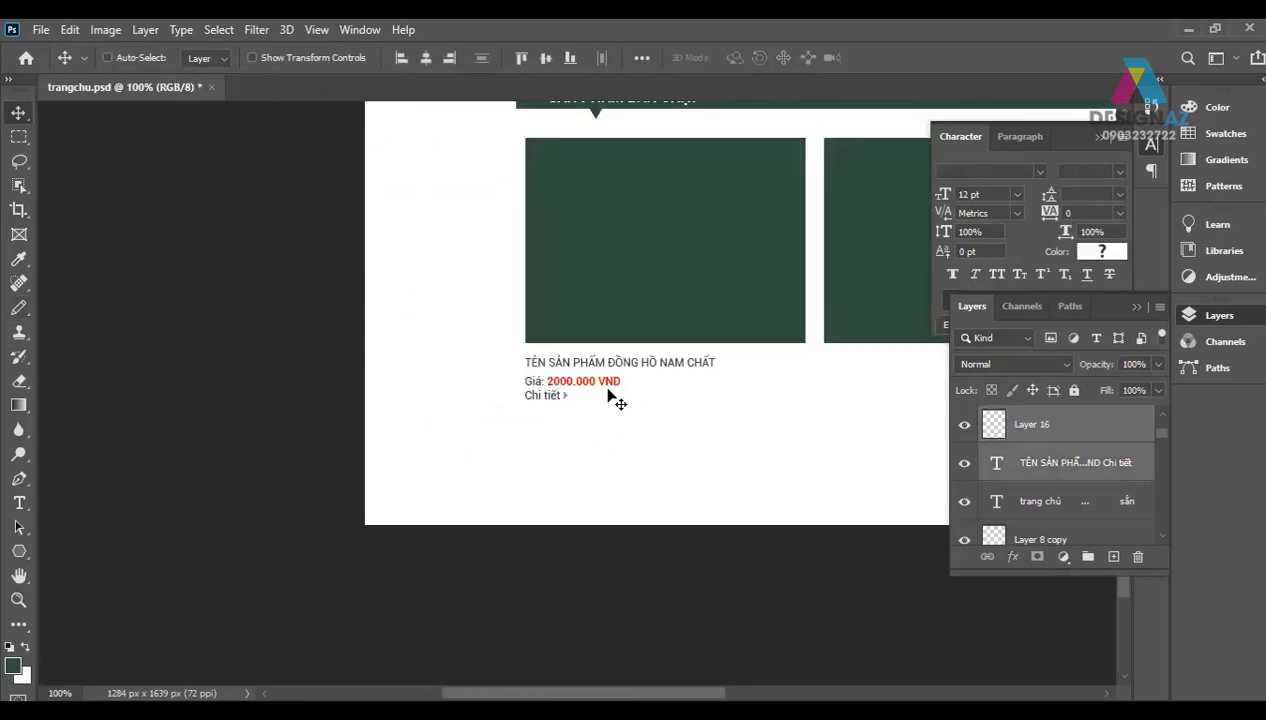
key(ctrl)
key(ctrl+g)
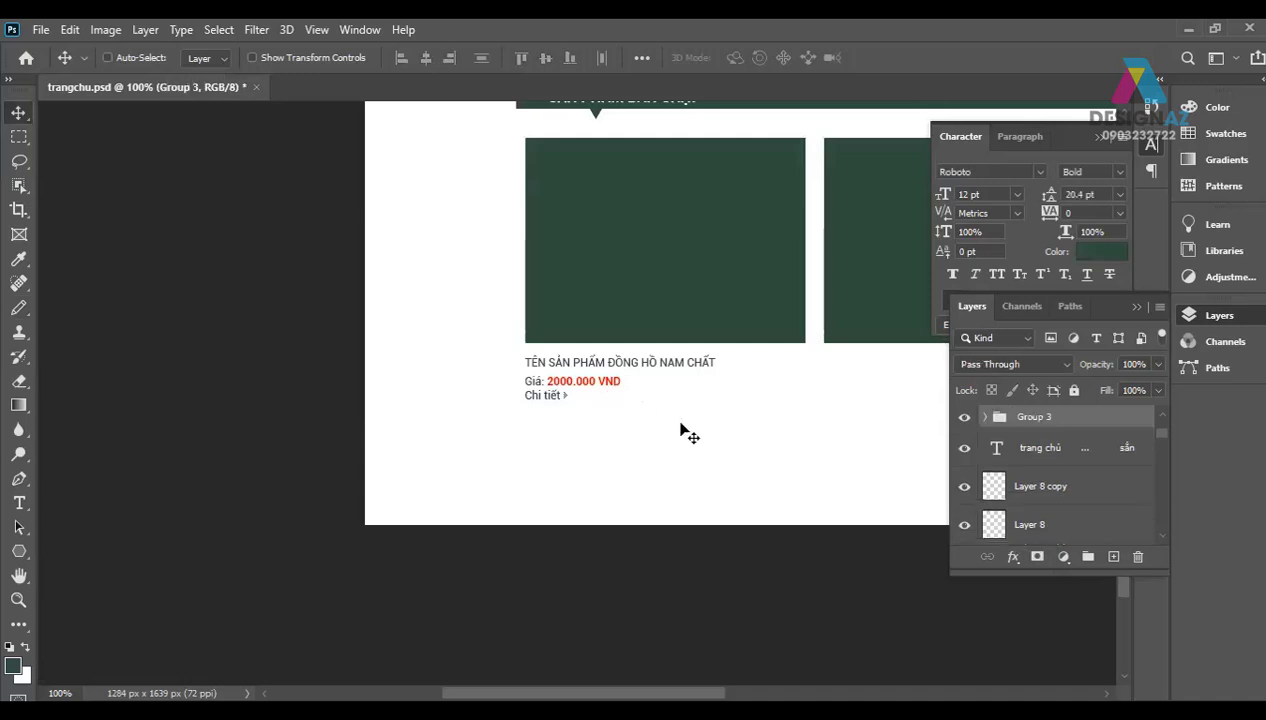
drag(779, 425, 480, 466)
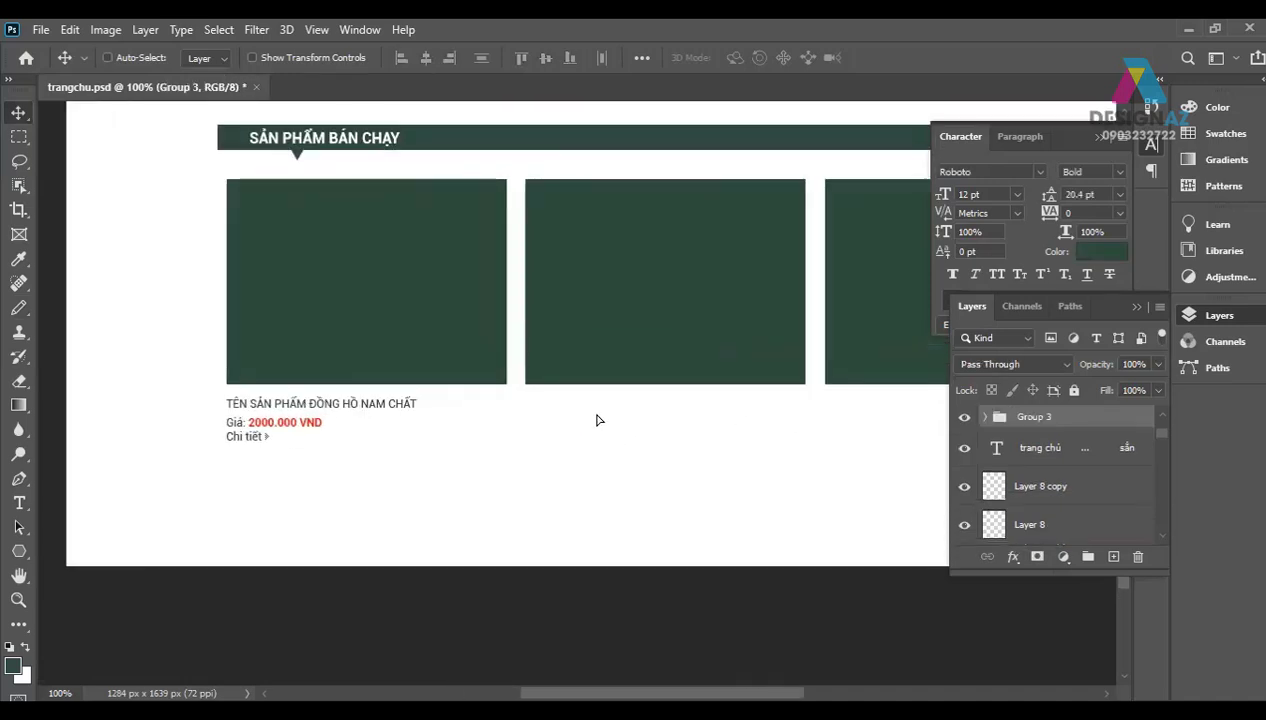
drag(591, 420, 596, 422)
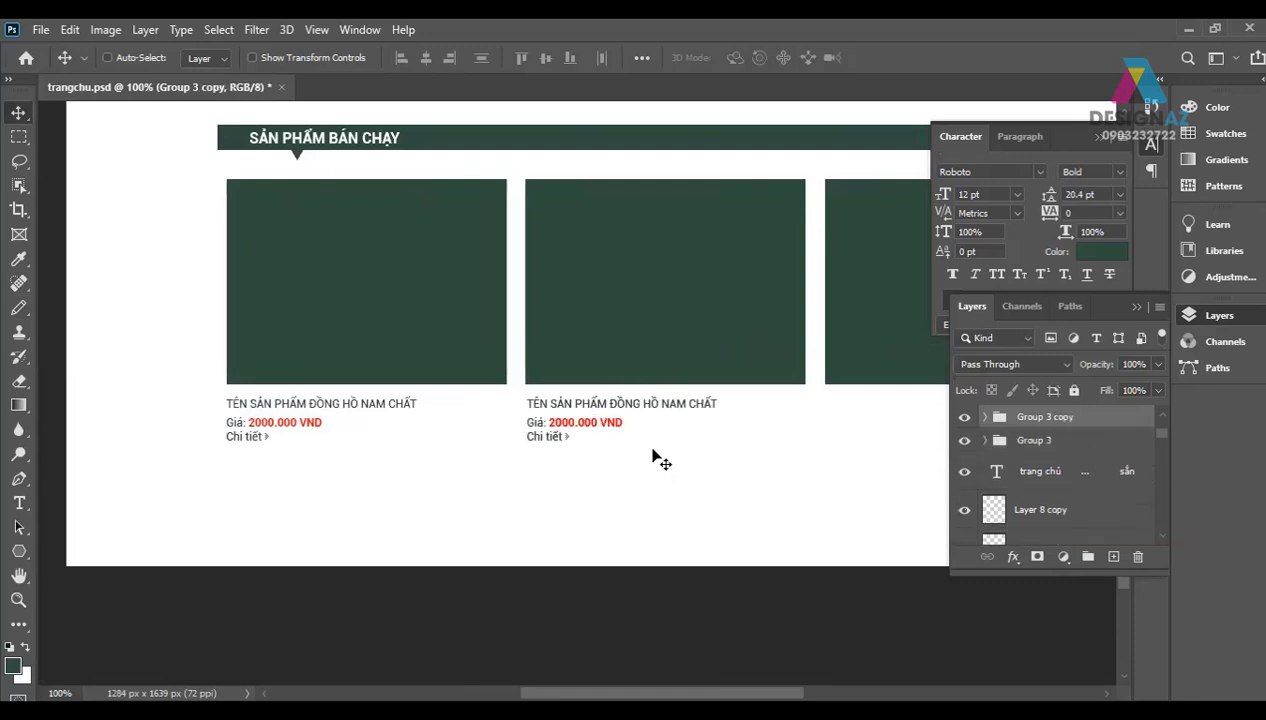
Step: Change the second caption to ĐỒNG HỒ CHÍNH HÃNG priced 6000.000 VND
key(t)
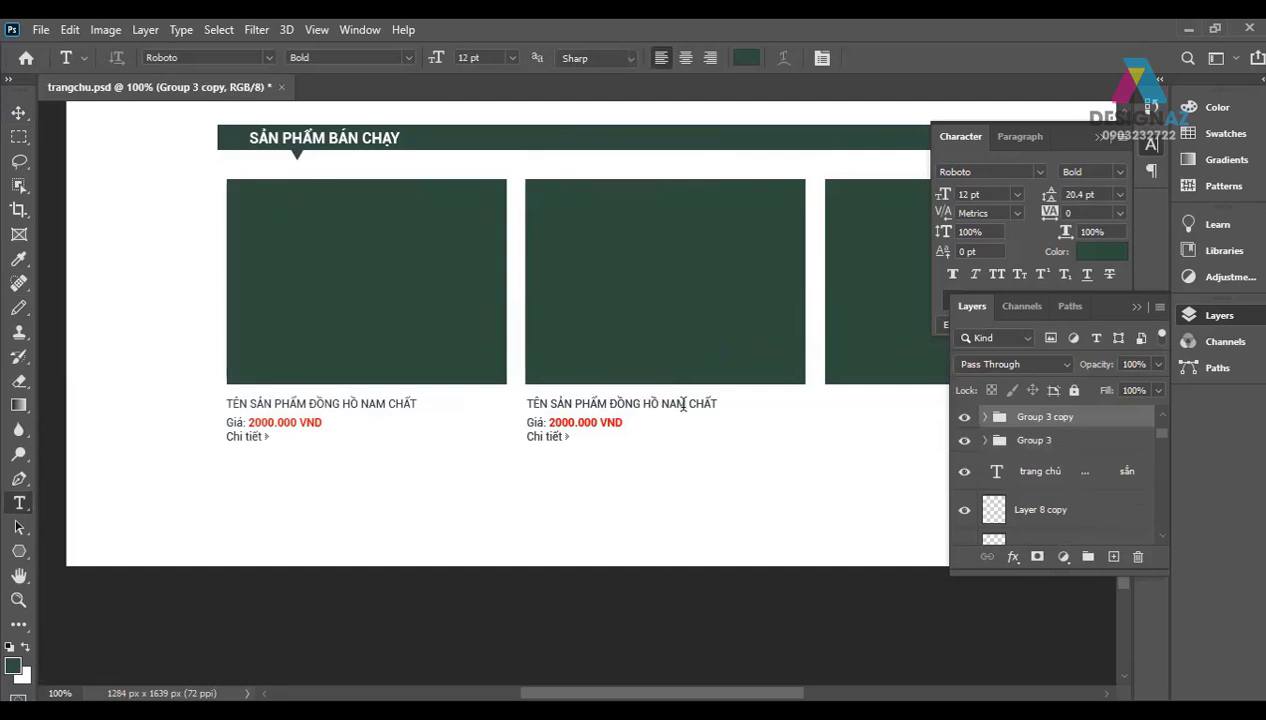
drag(662, 403, 746, 402)
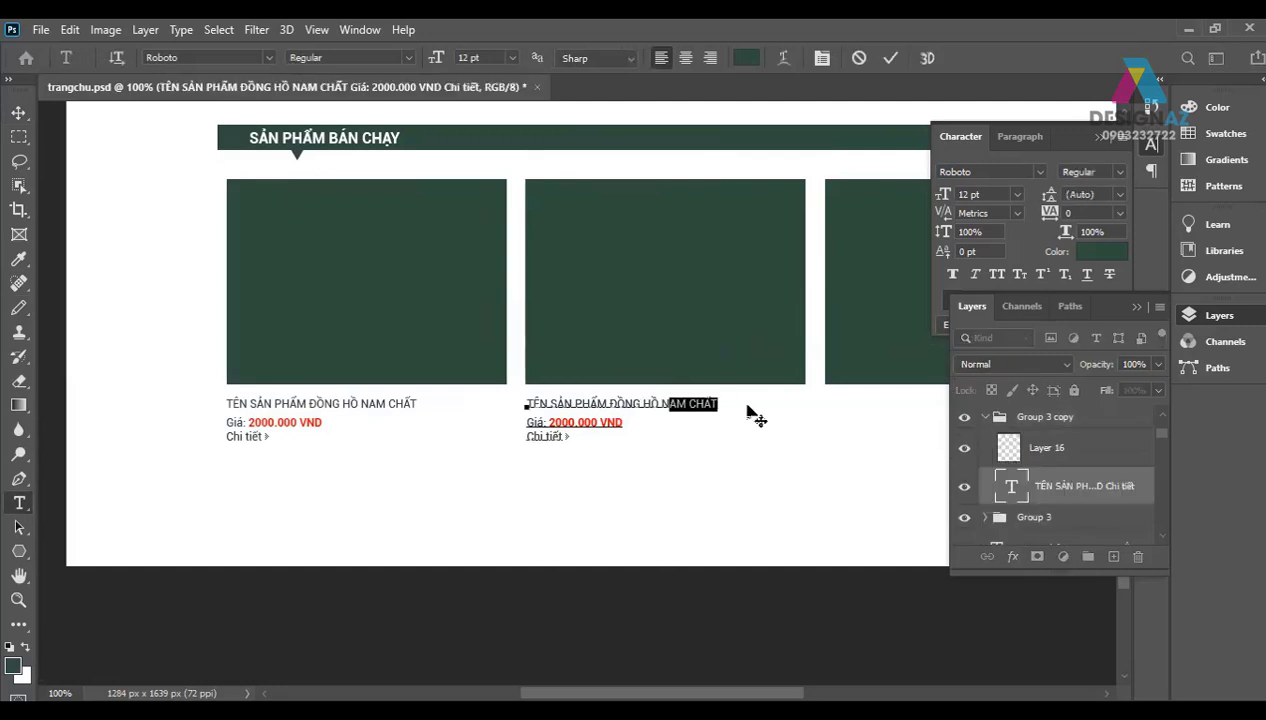
key(BackSpace)
text(nữ)
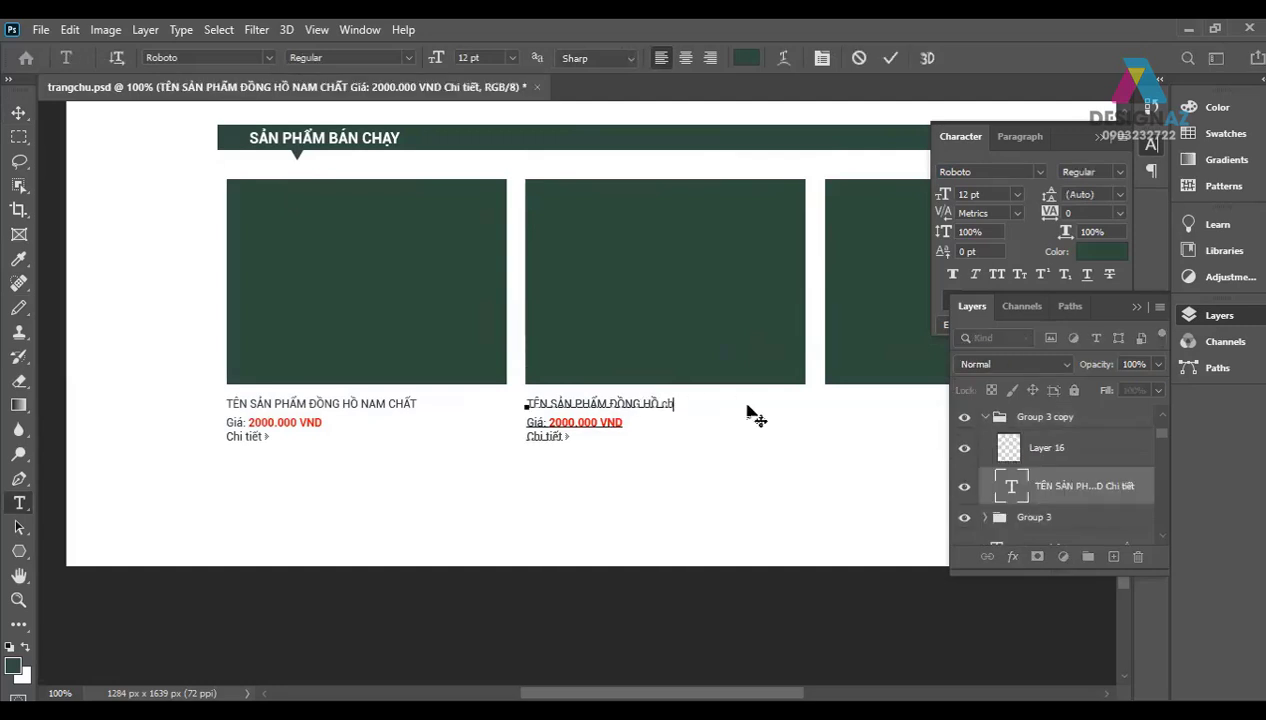
key(BackSpace)
key(BackSpace)
key(BackSpace)
text(C)
text(HÍNH HÃNG)
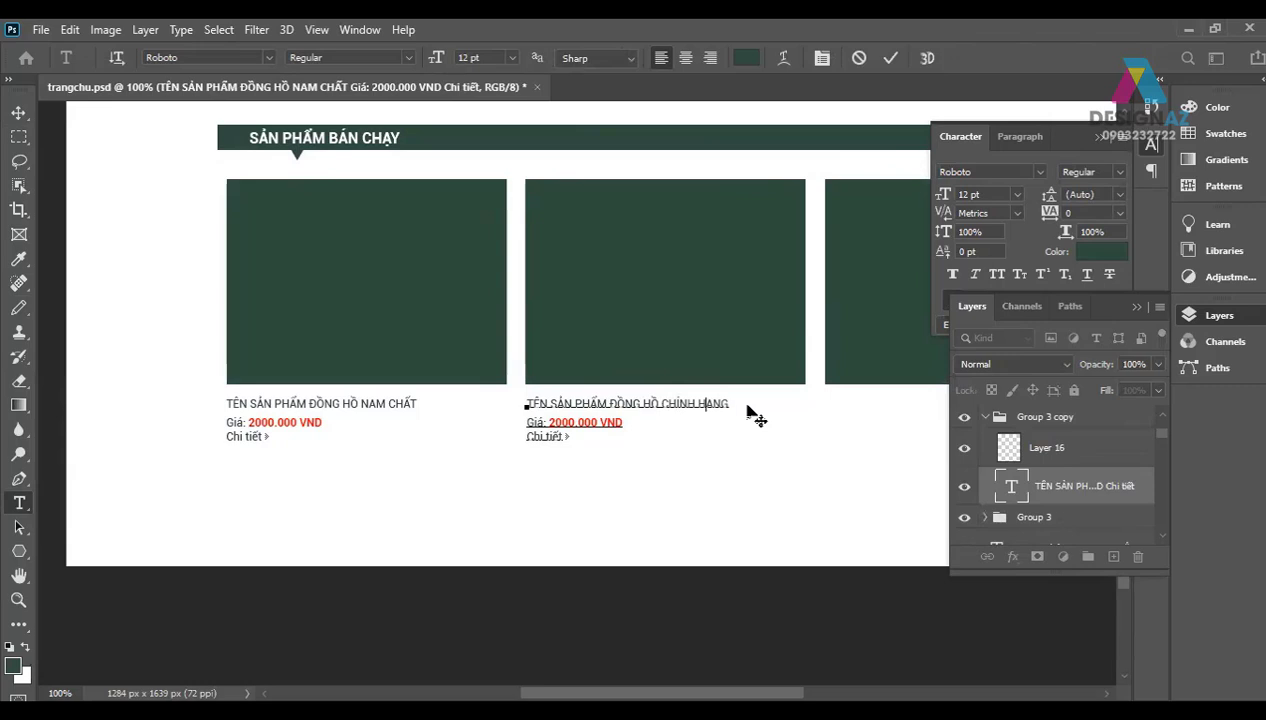
key(ctrl+Return)
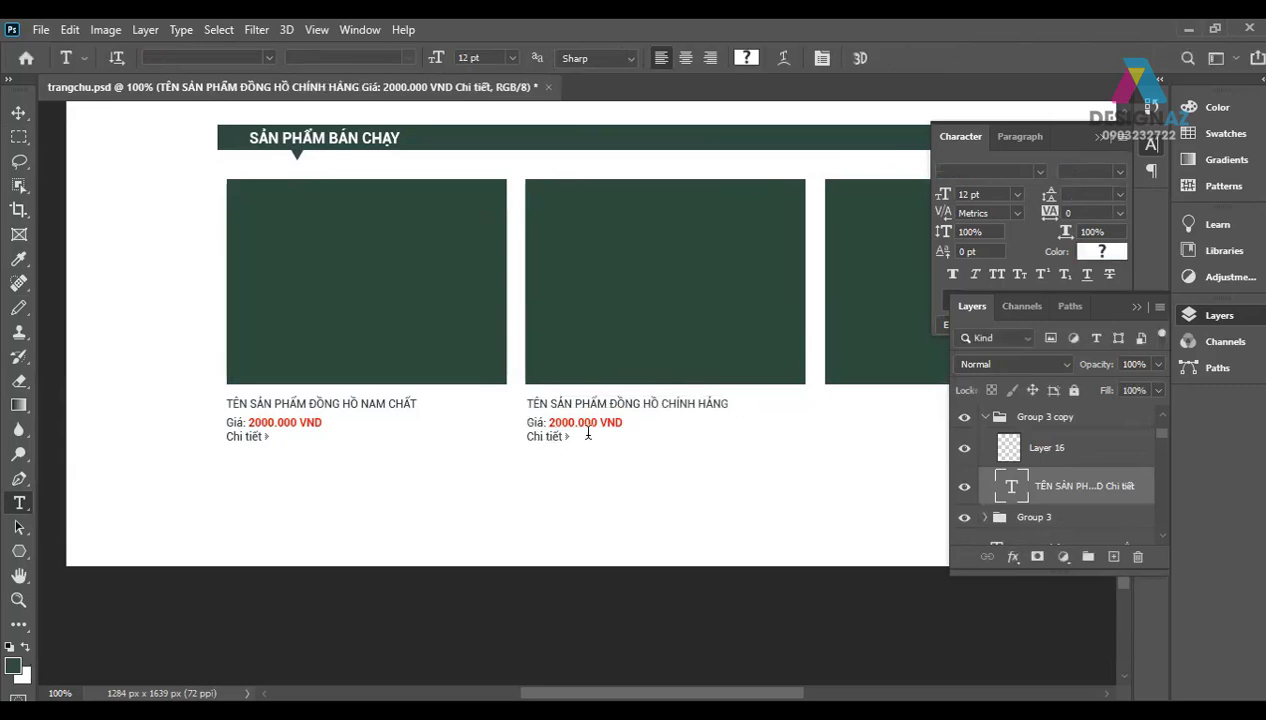
click(550, 421)
text(6)
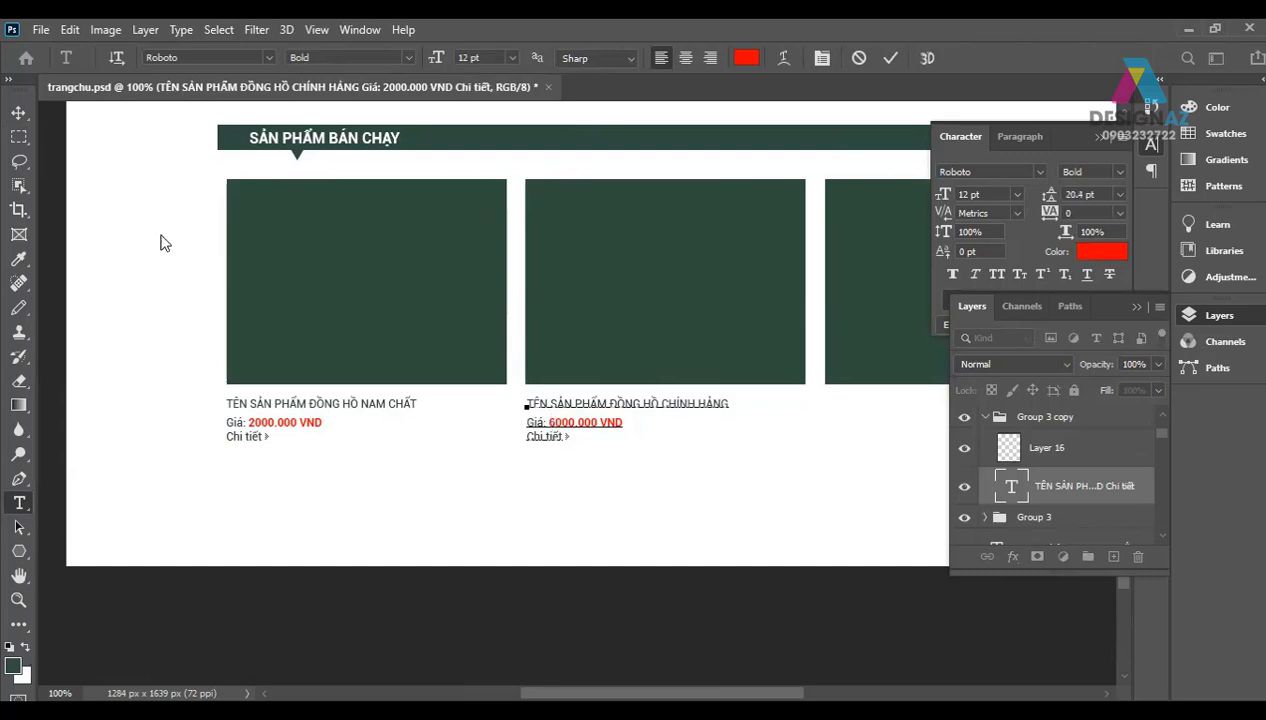
click(17, 112)
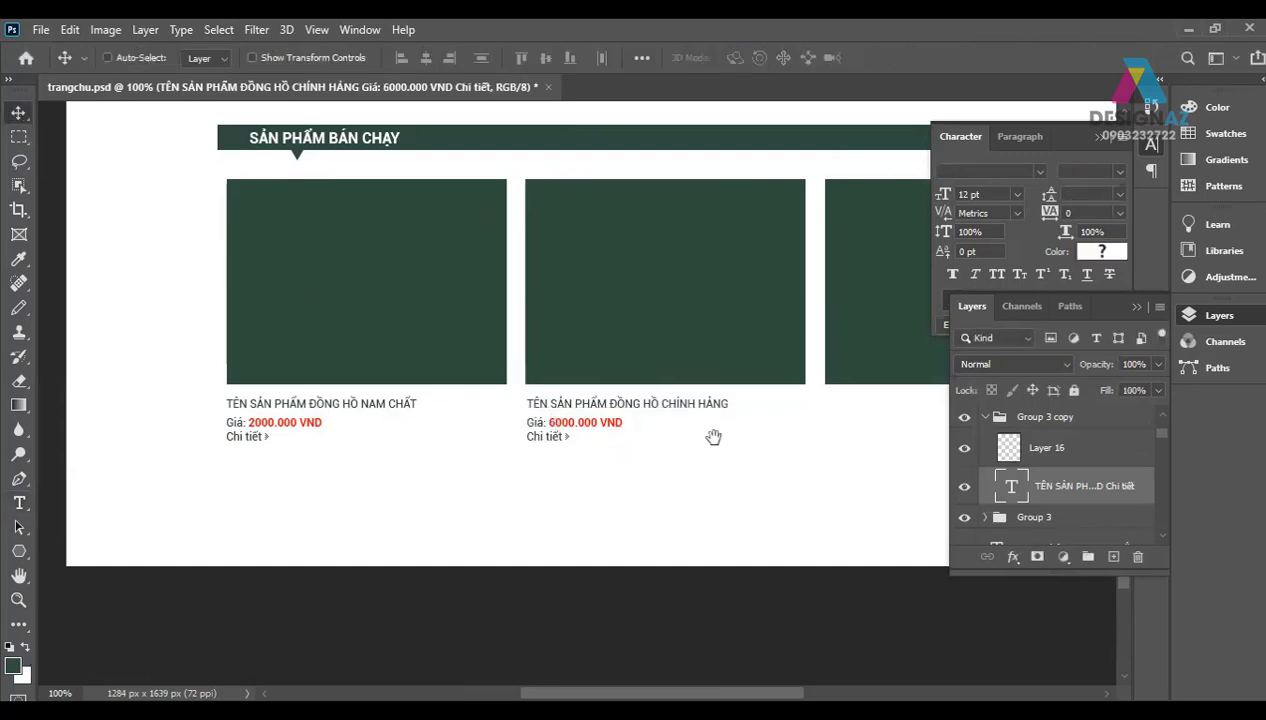
drag(712, 438, 584, 434)
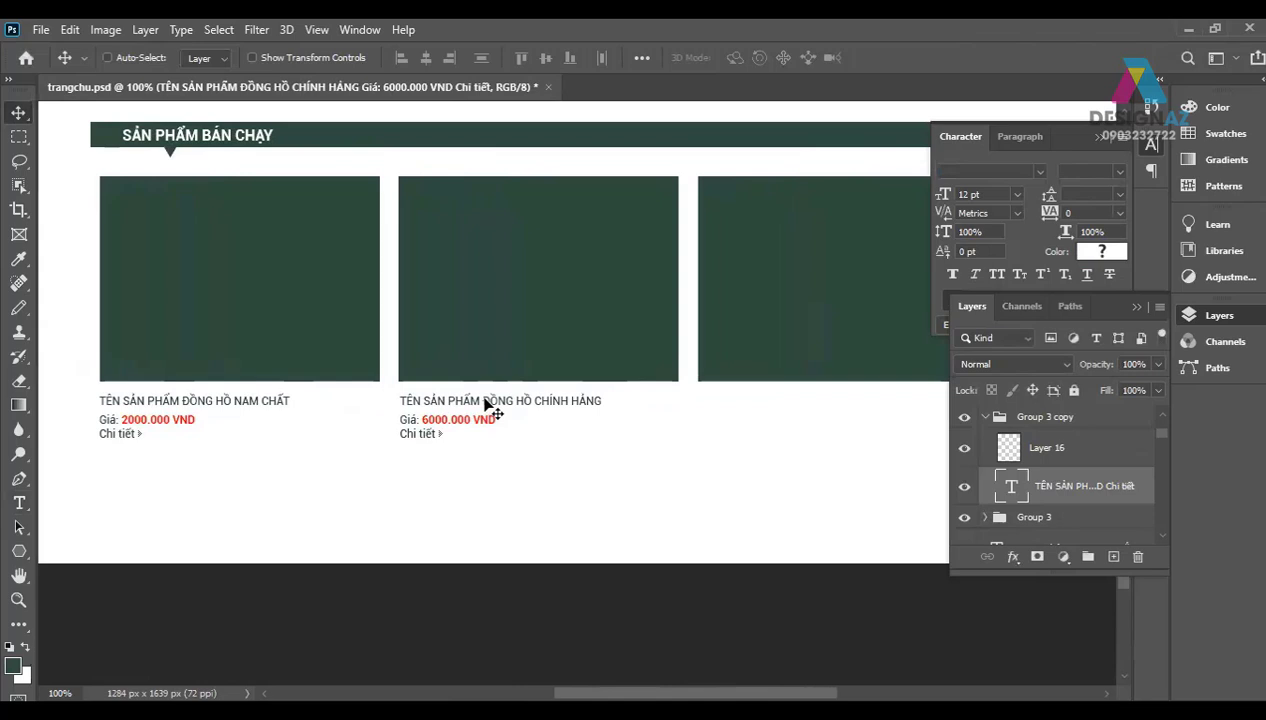
Step: Copy the caption group under the third card
ctrl+click(430, 418)
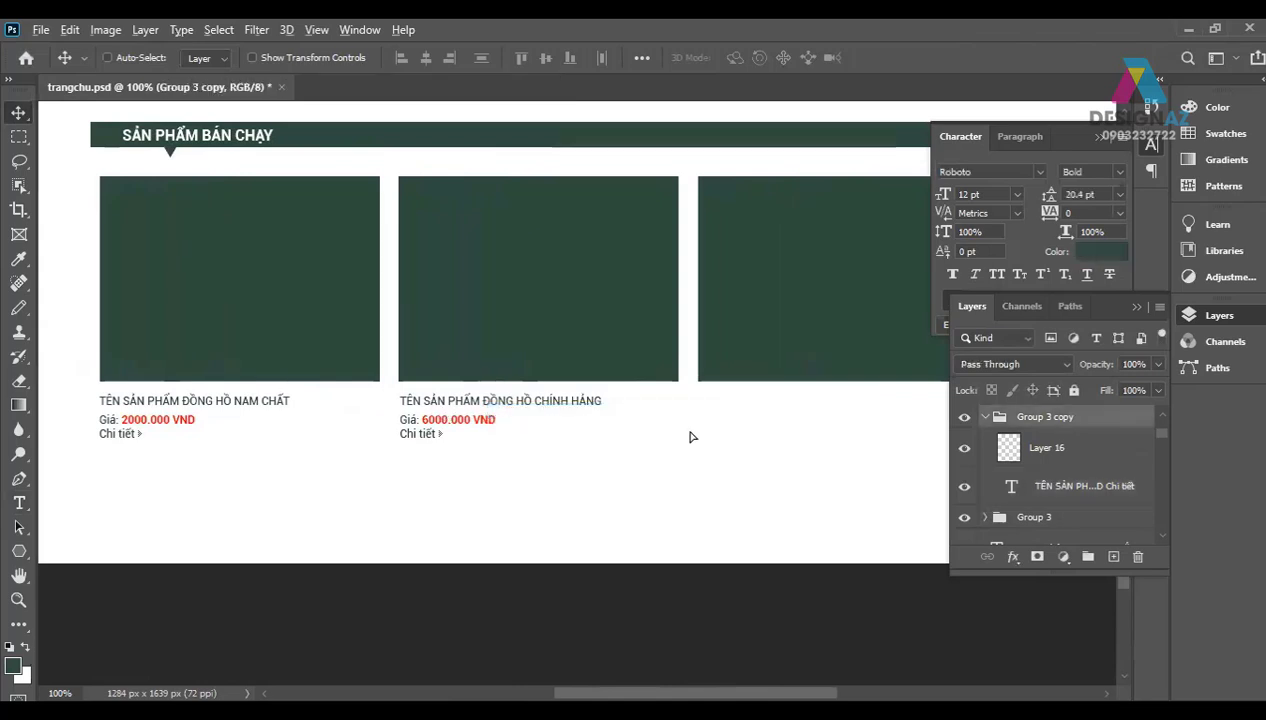
drag(690, 437, 732, 435)
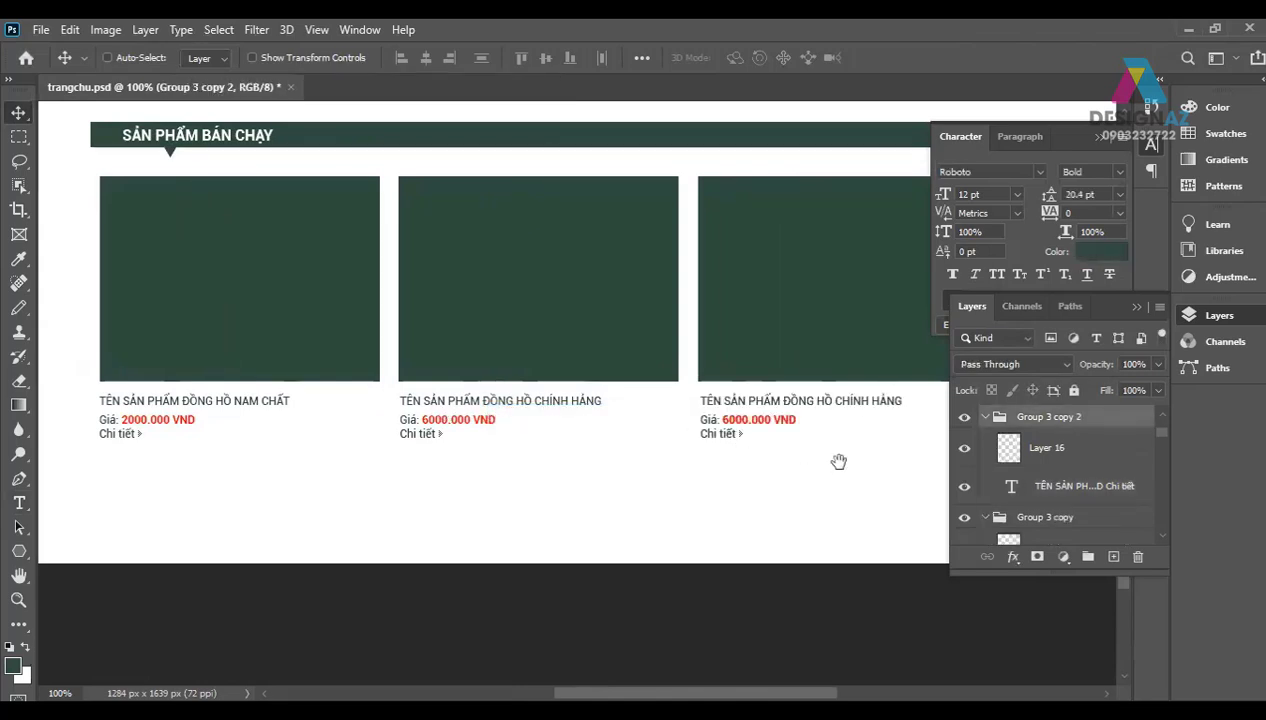
drag(838, 461, 727, 468)
Step: Change the third caption to ĐỒNG HỒ SỐ 1 priced 9000.000 VND
key(t)
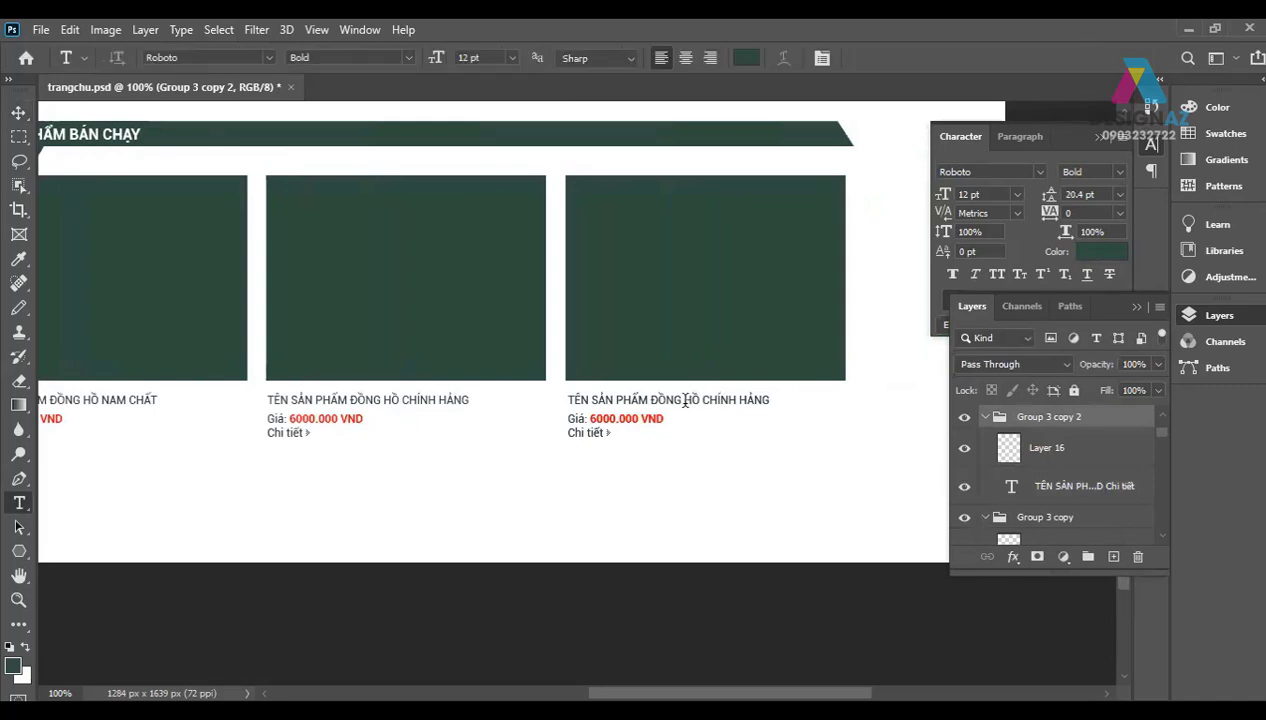
drag(702, 400, 785, 400)
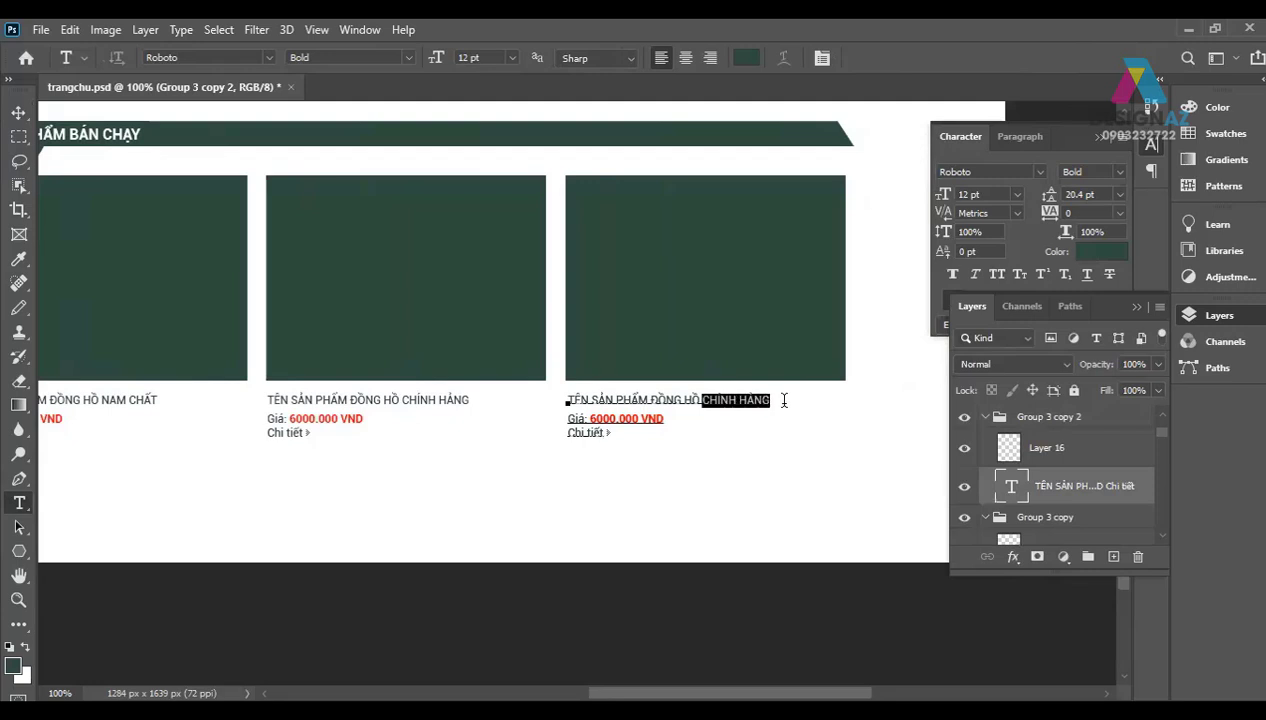
key(BackSpace)
text(S)
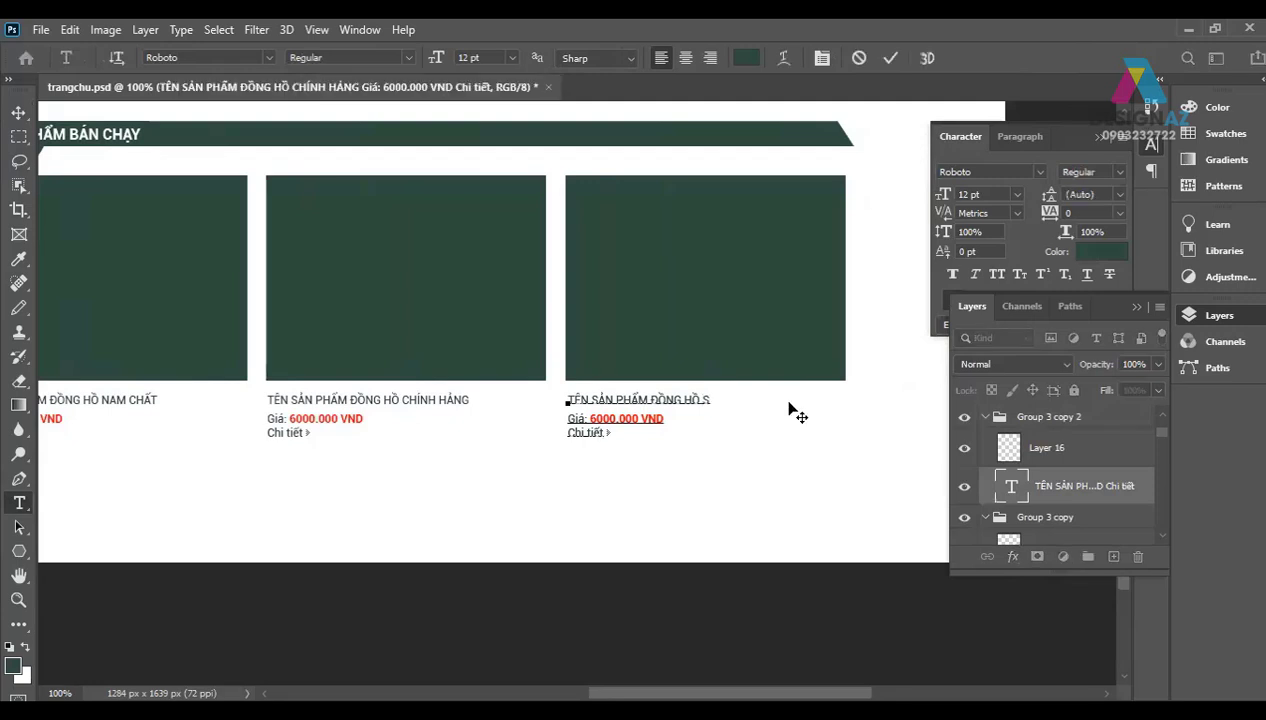
text(Ố )
text(1)
key(ctrl+Return)
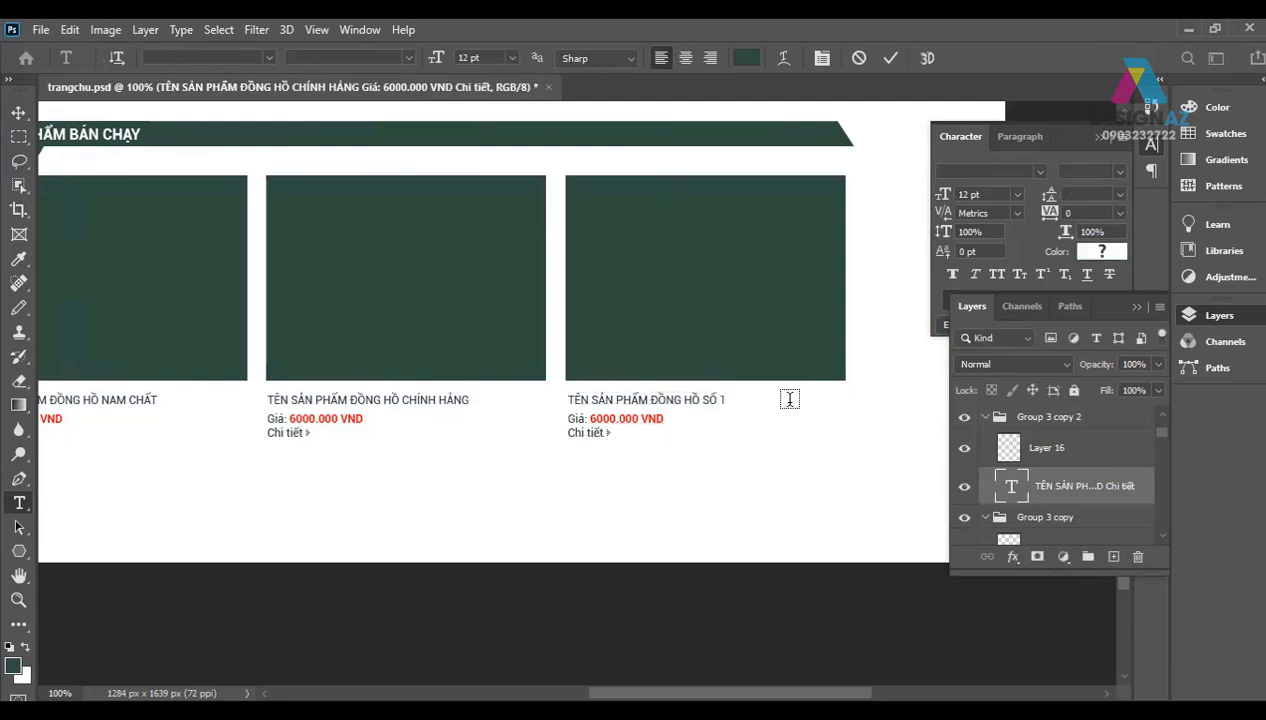
click(592, 418)
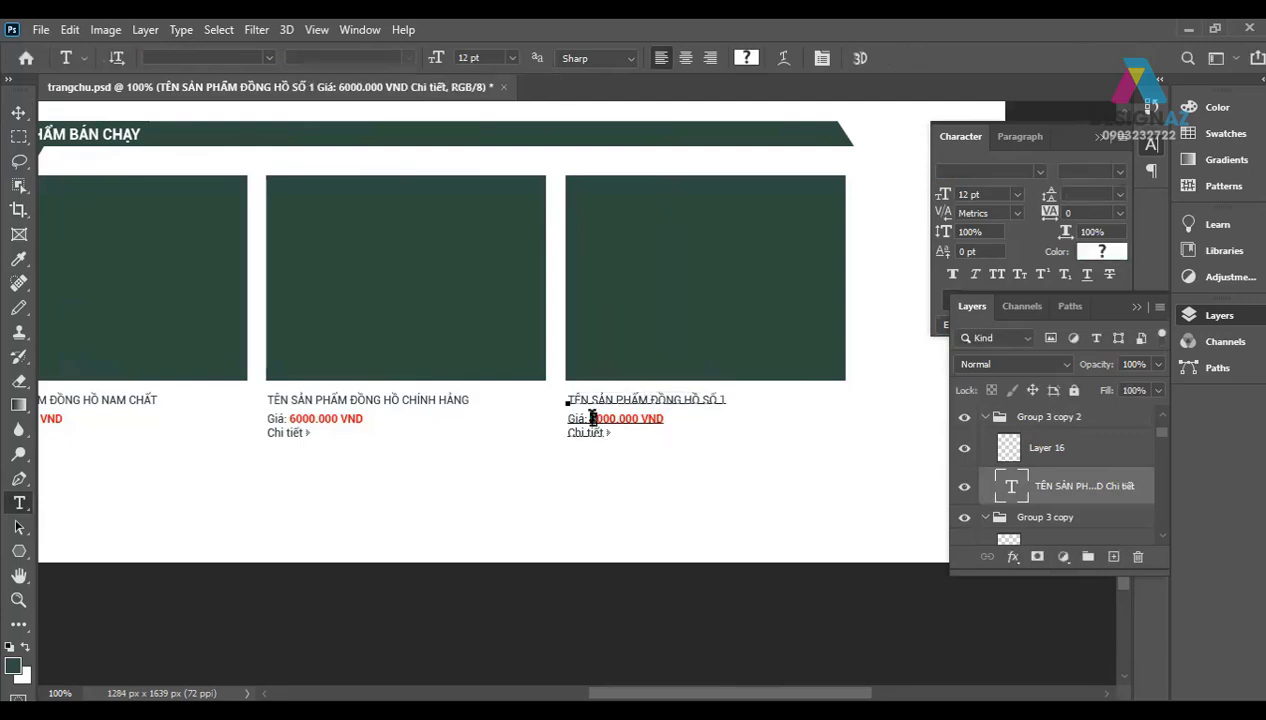
text(9)
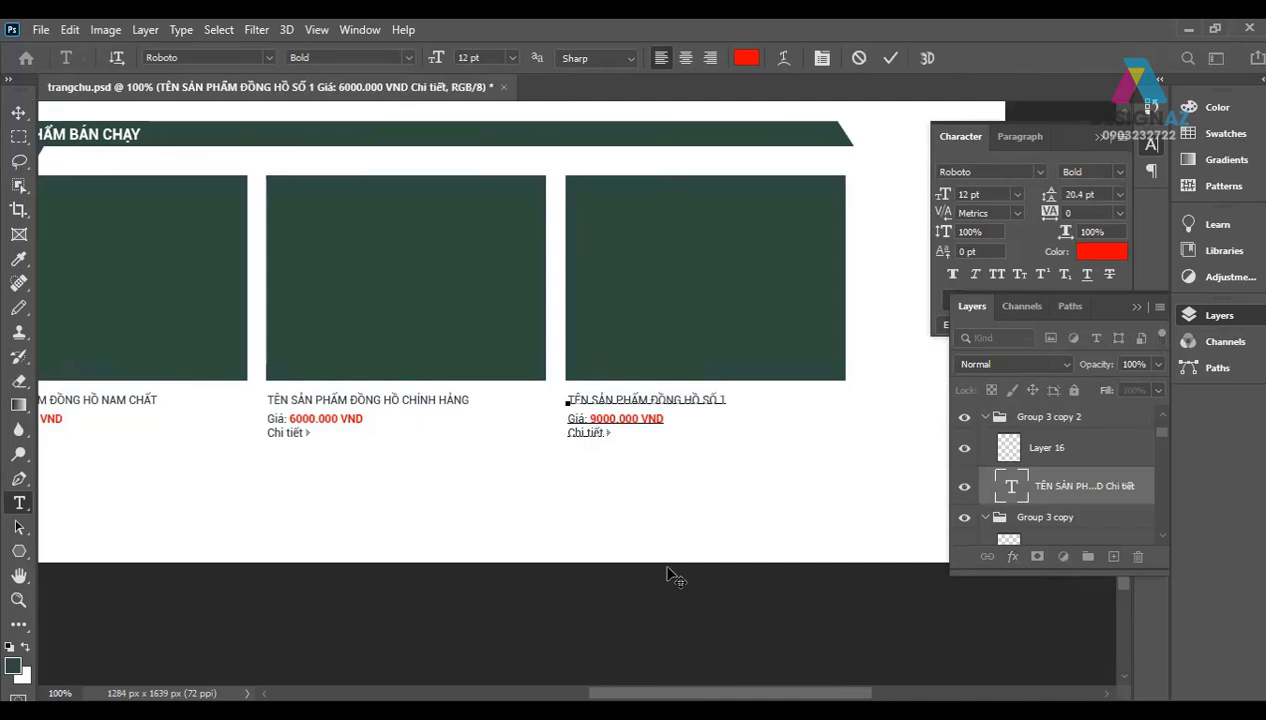
key(ctrl+Return)
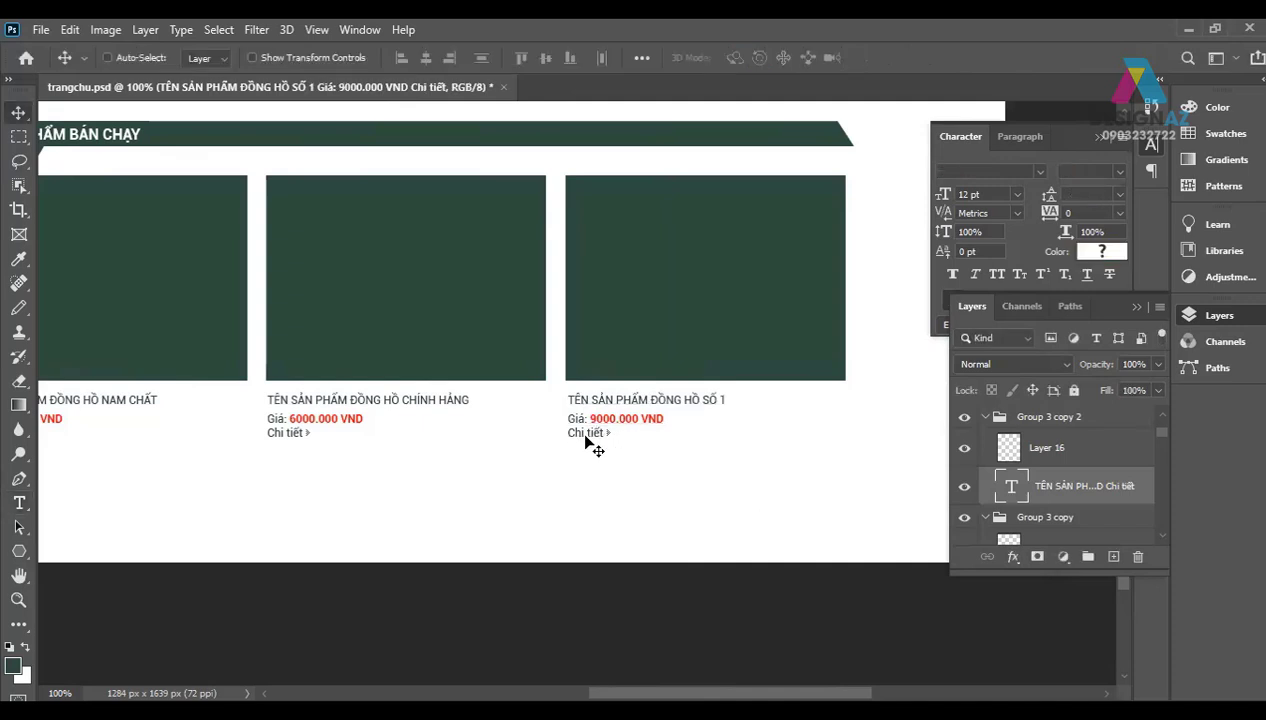
Step: Crop-extend the canvas downward to 1284 × 2839 px
scroll(503, 367, left, 2)
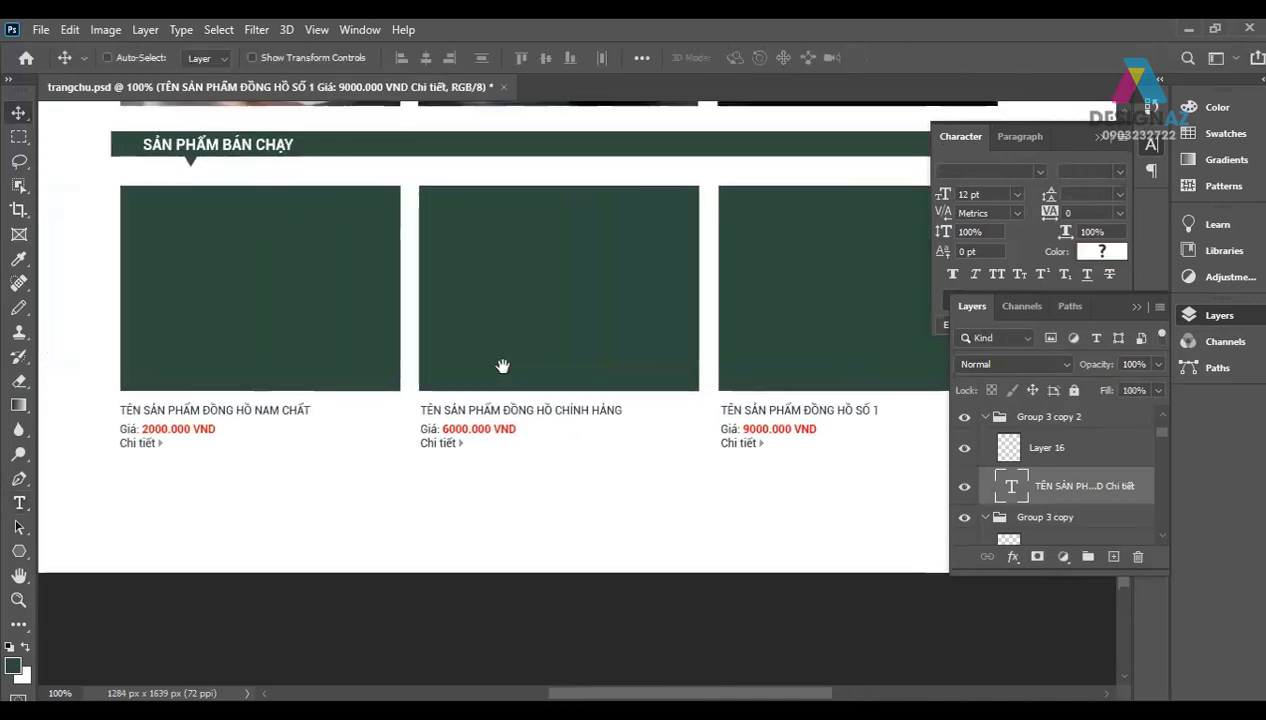
scroll(503, 370, left, 1)
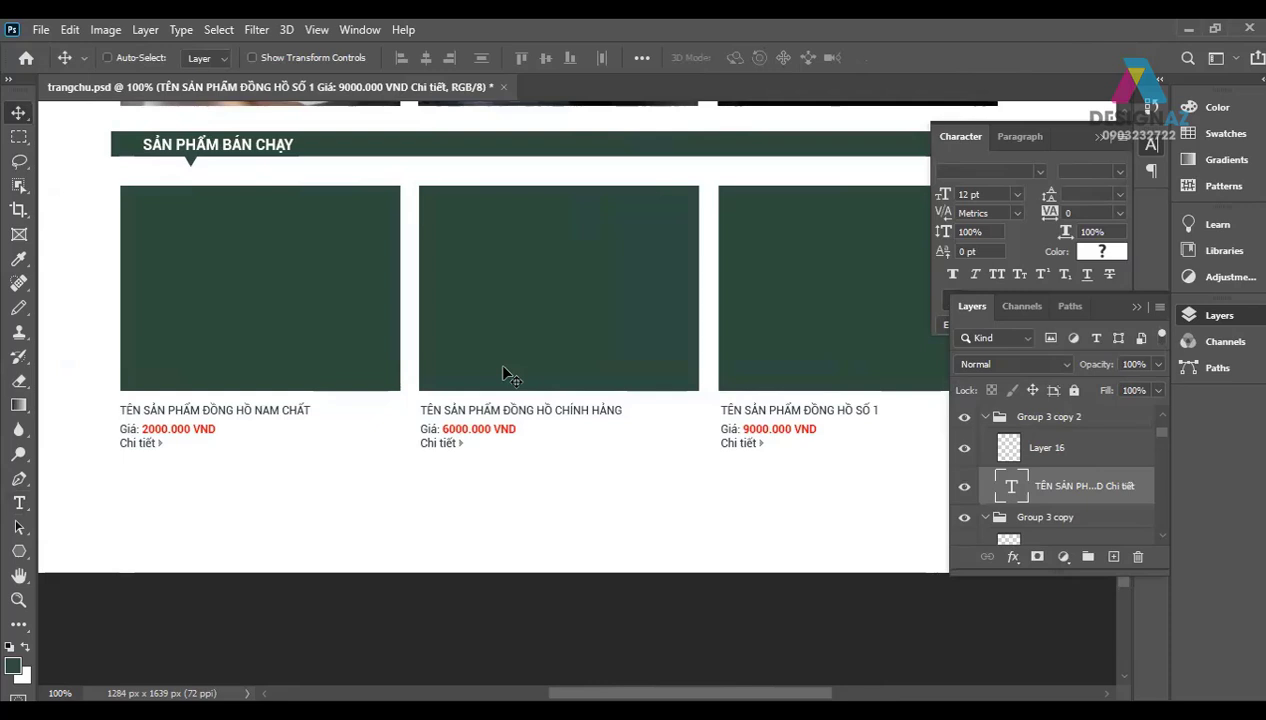
scroll(505, 375, down, 2)
scroll(505, 375, down, 1)
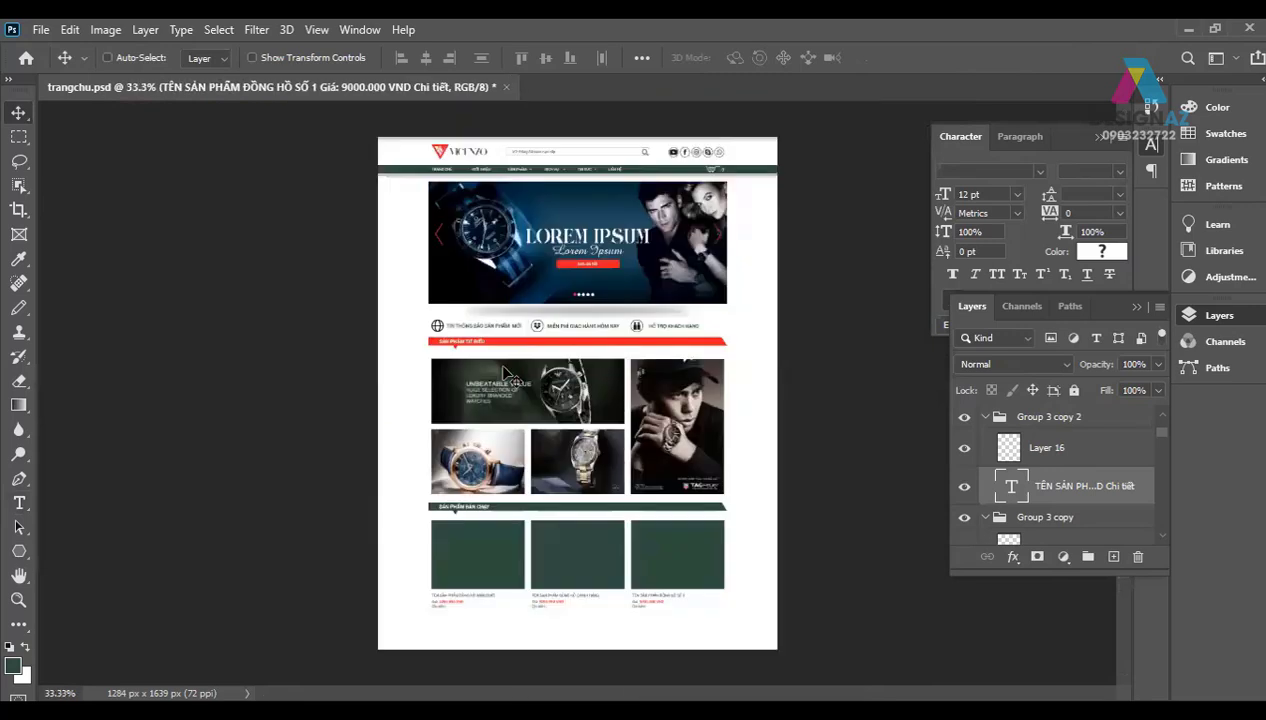
scroll(667, 465, down, 1)
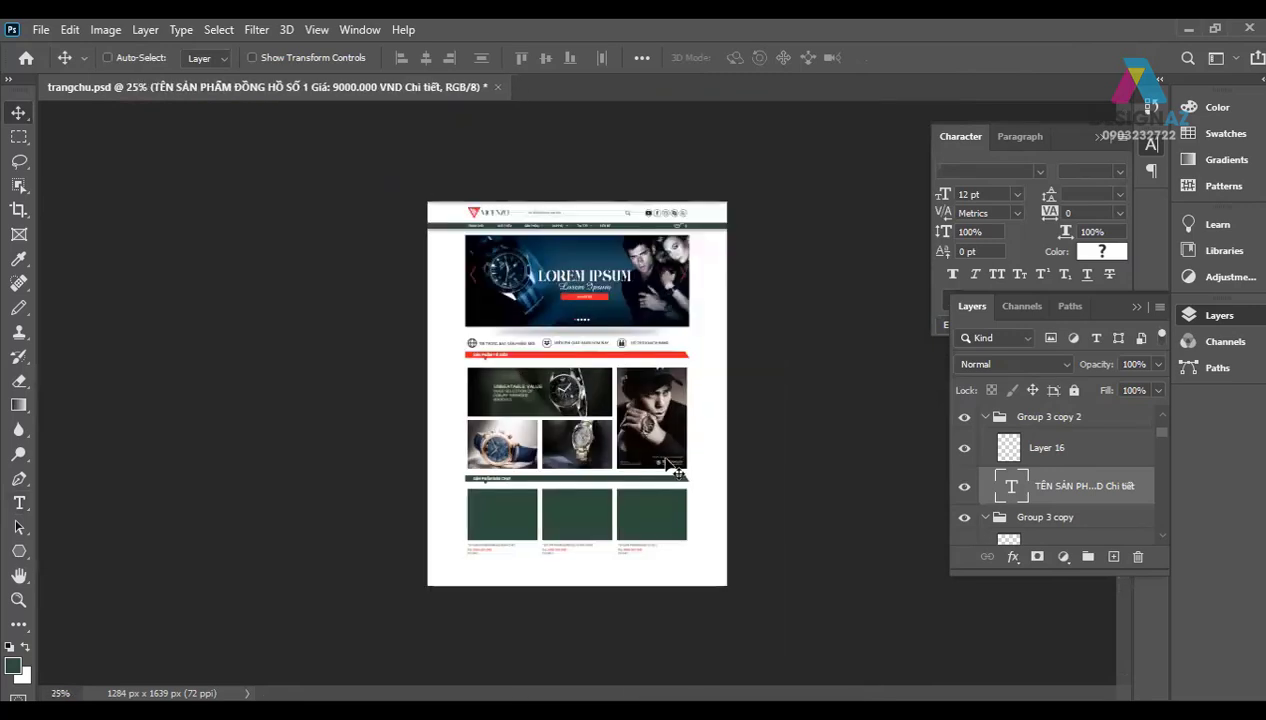
key(c)
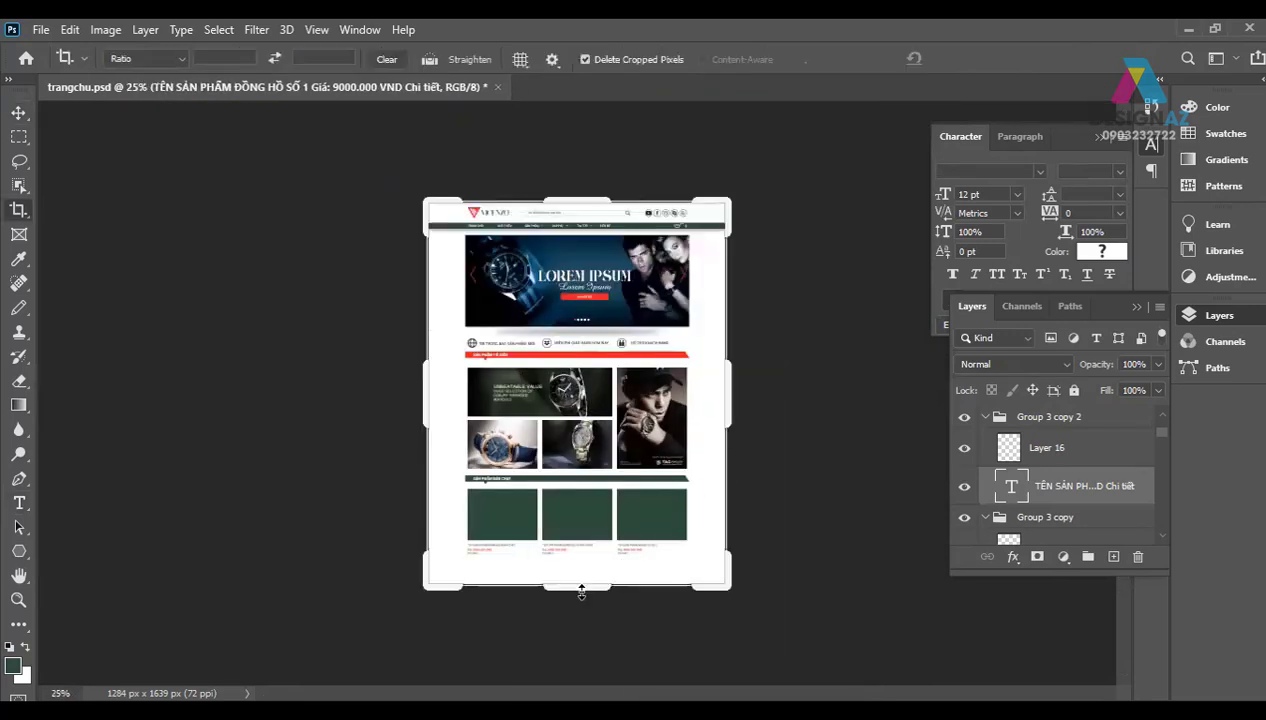
drag(581, 592, 581, 606)
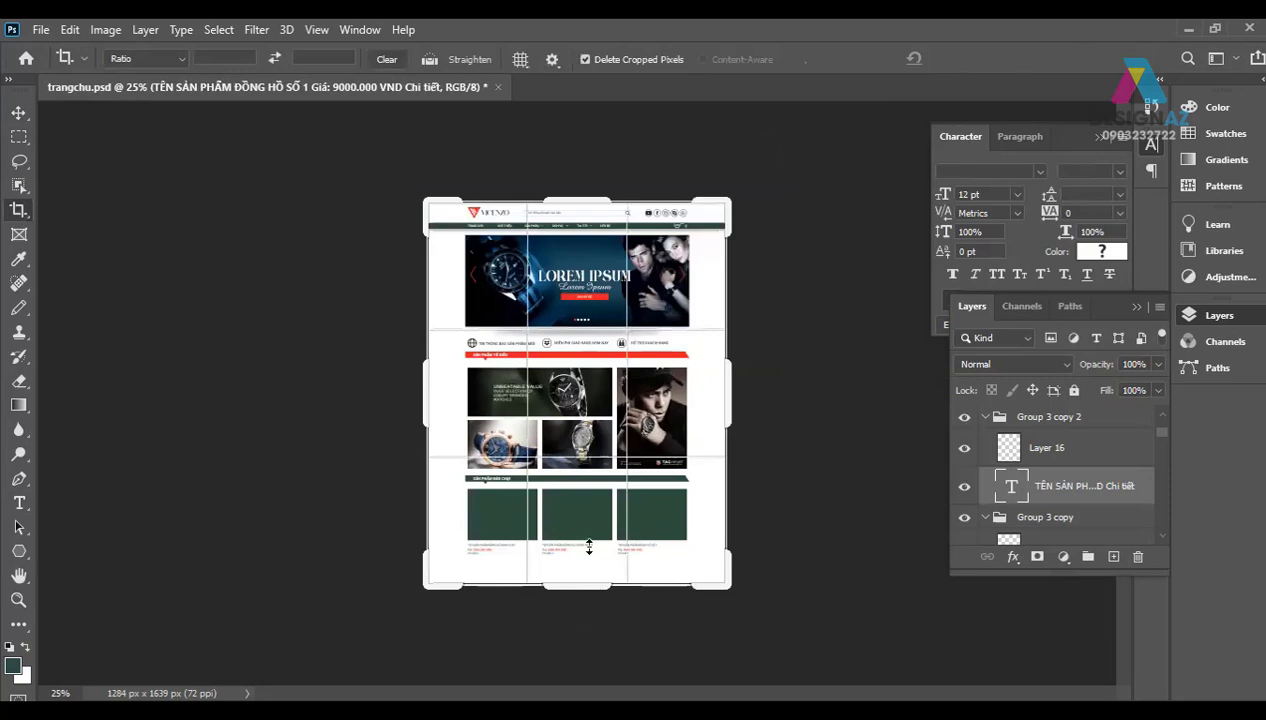
drag(589, 547, 625, 591)
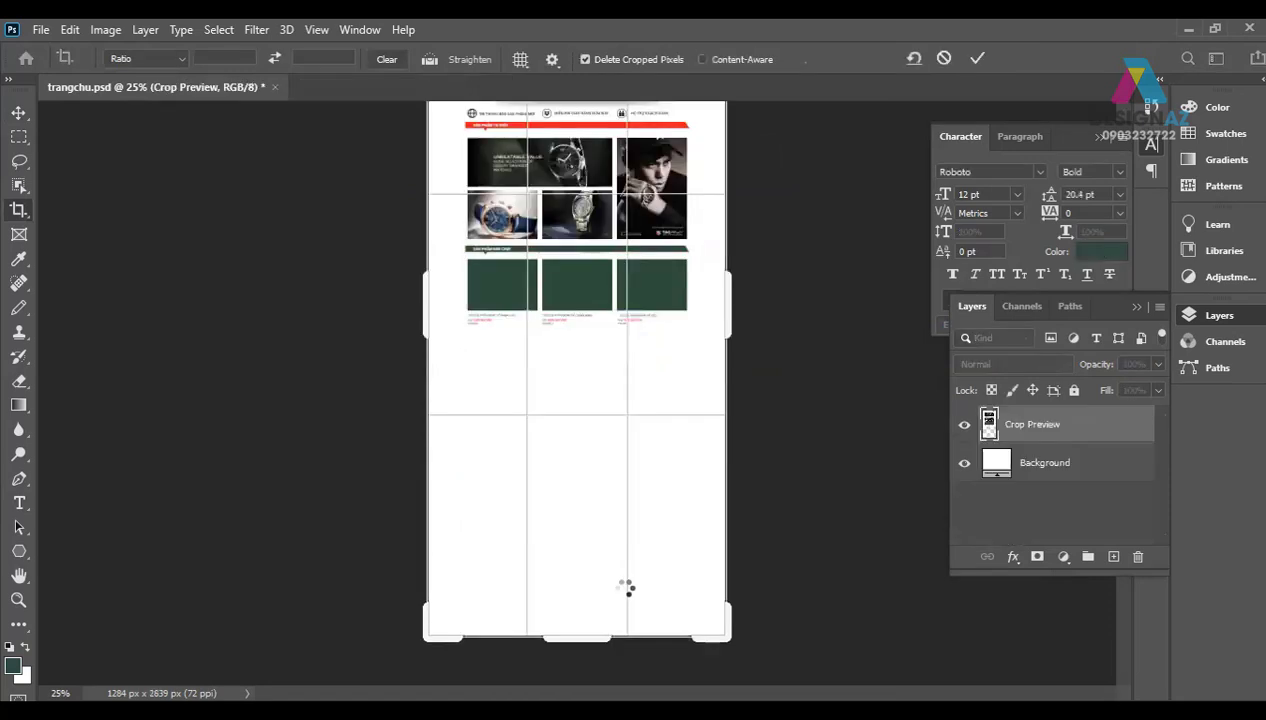
key(Return)
Step: Zoom back to 100% and select Layer 15, the first product image box
click(18, 112)
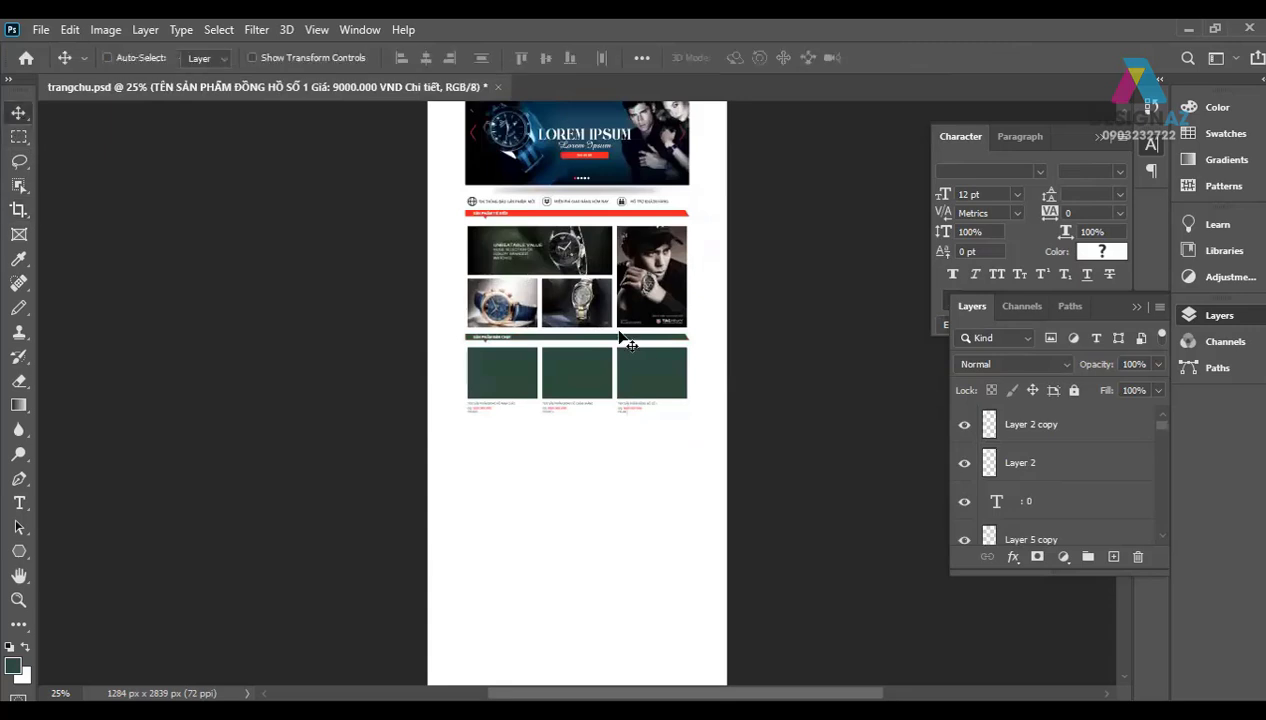
key(ctrl+plus)
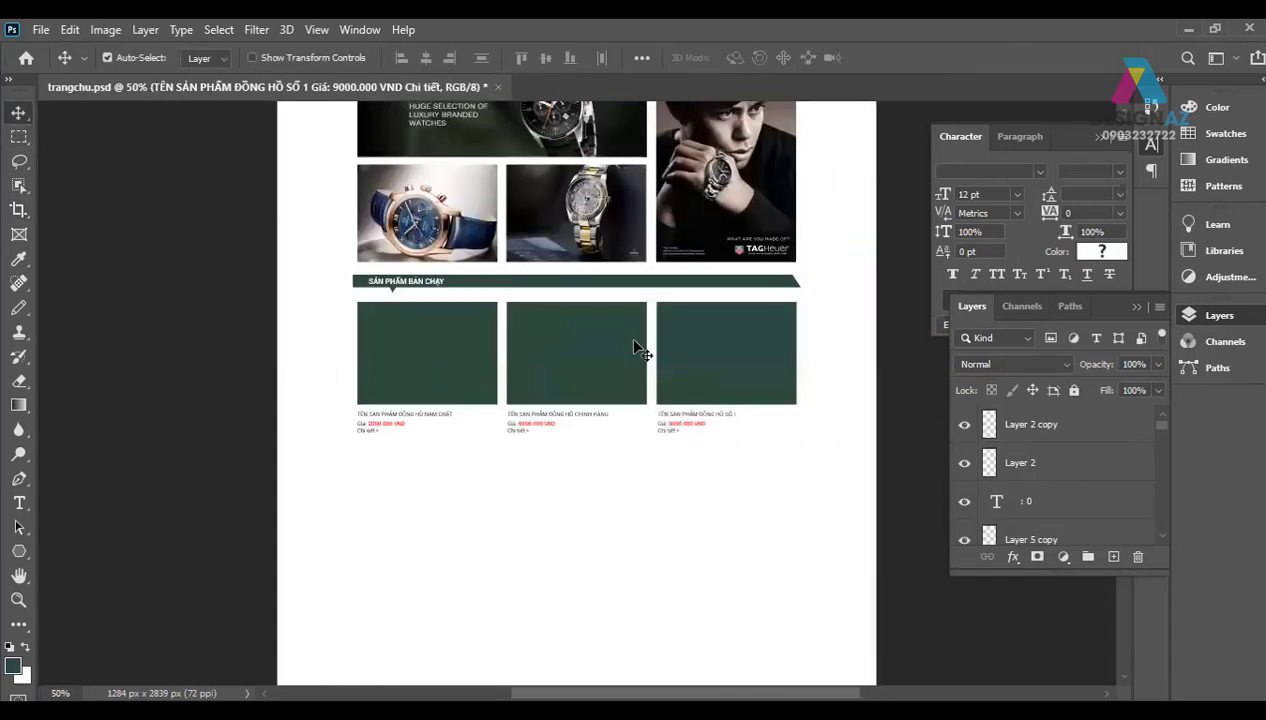
key(ctrl+plus)
drag(634, 384, 636, 347)
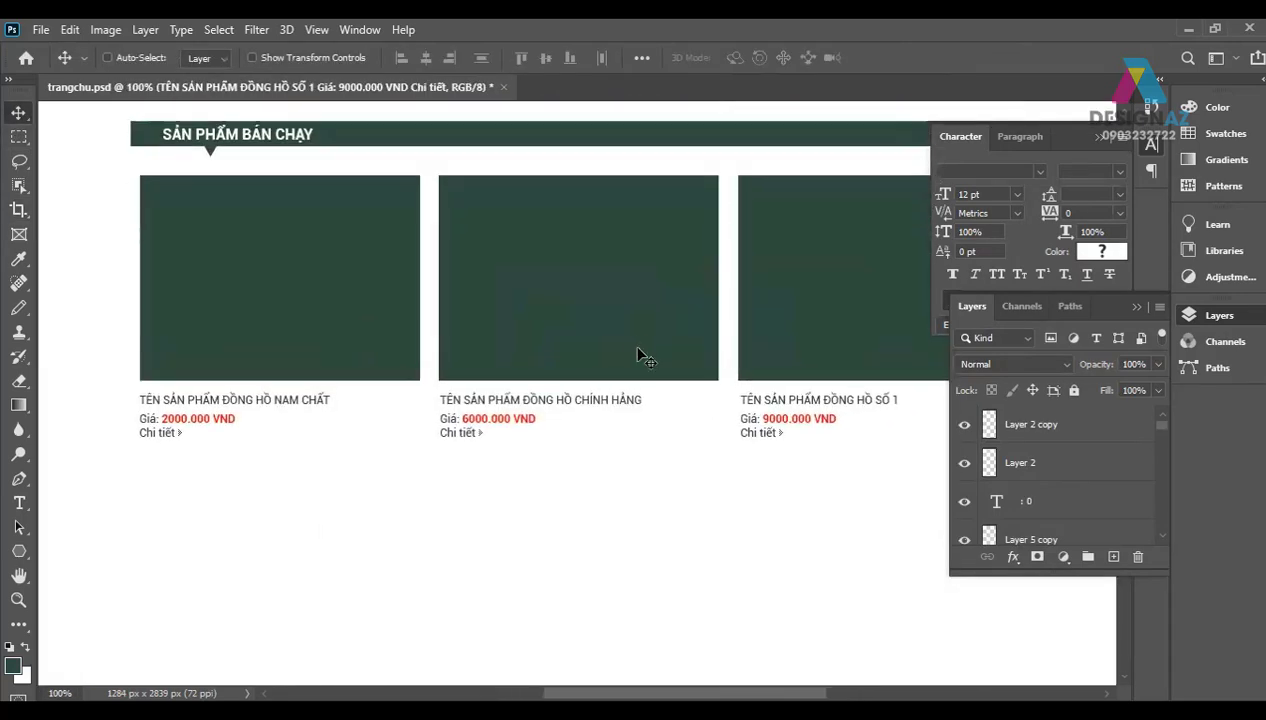
right_click(315, 265)
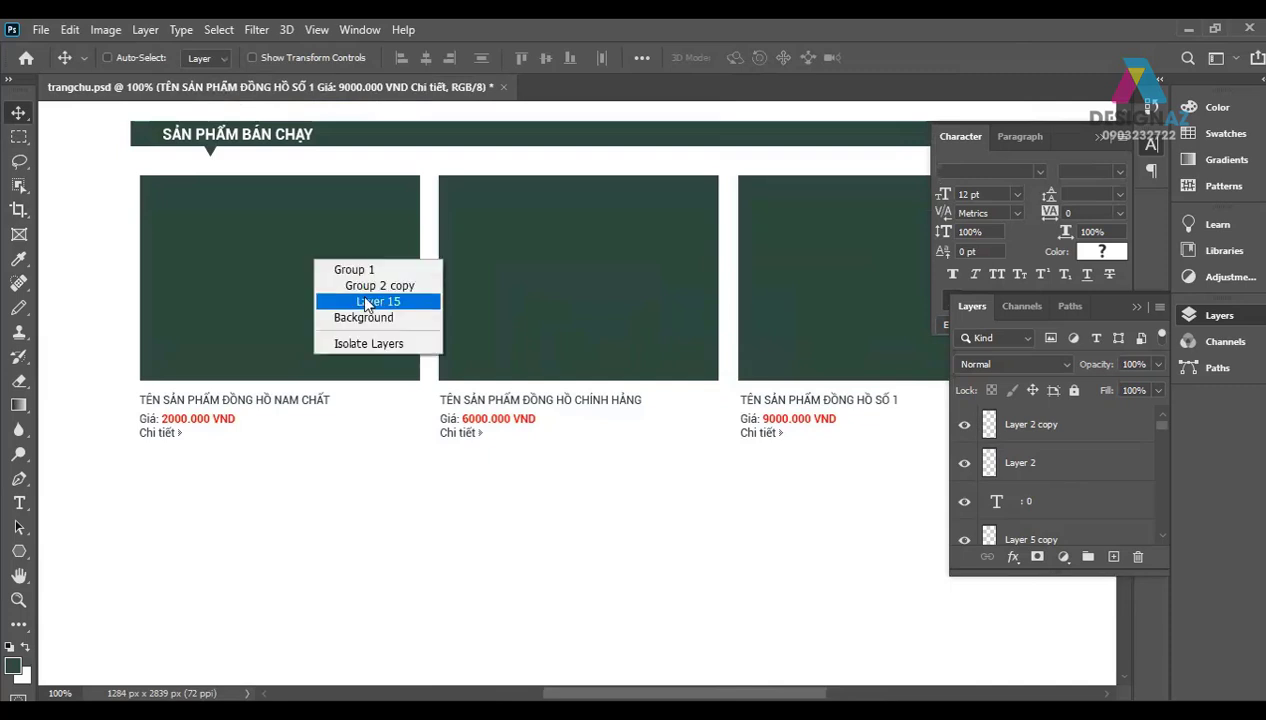
click(370, 302)
key(ctrl)
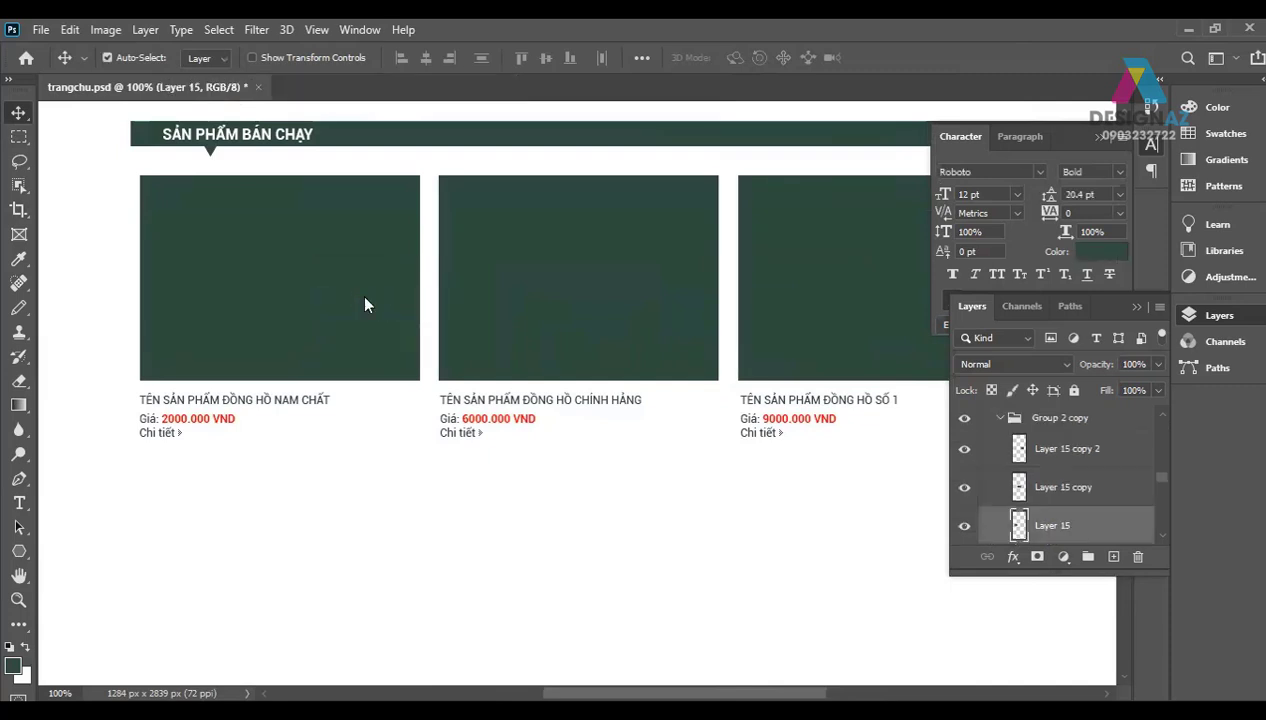
Step: Browse the watch photos in the dongho folder via the Open dialog (Ctrl+O)
key(ctrl+o)
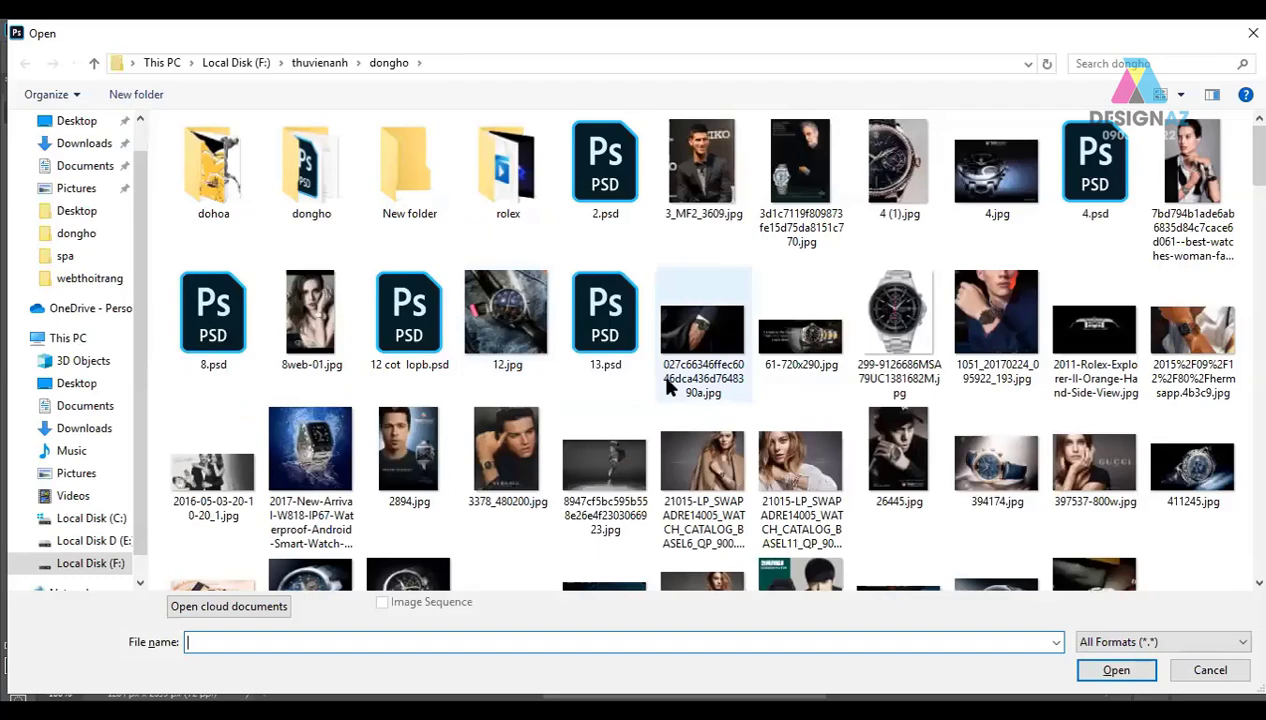
scroll(668, 390, down, 5)
scroll(668, 390, down, 3)
scroll(668, 390, down, 3)
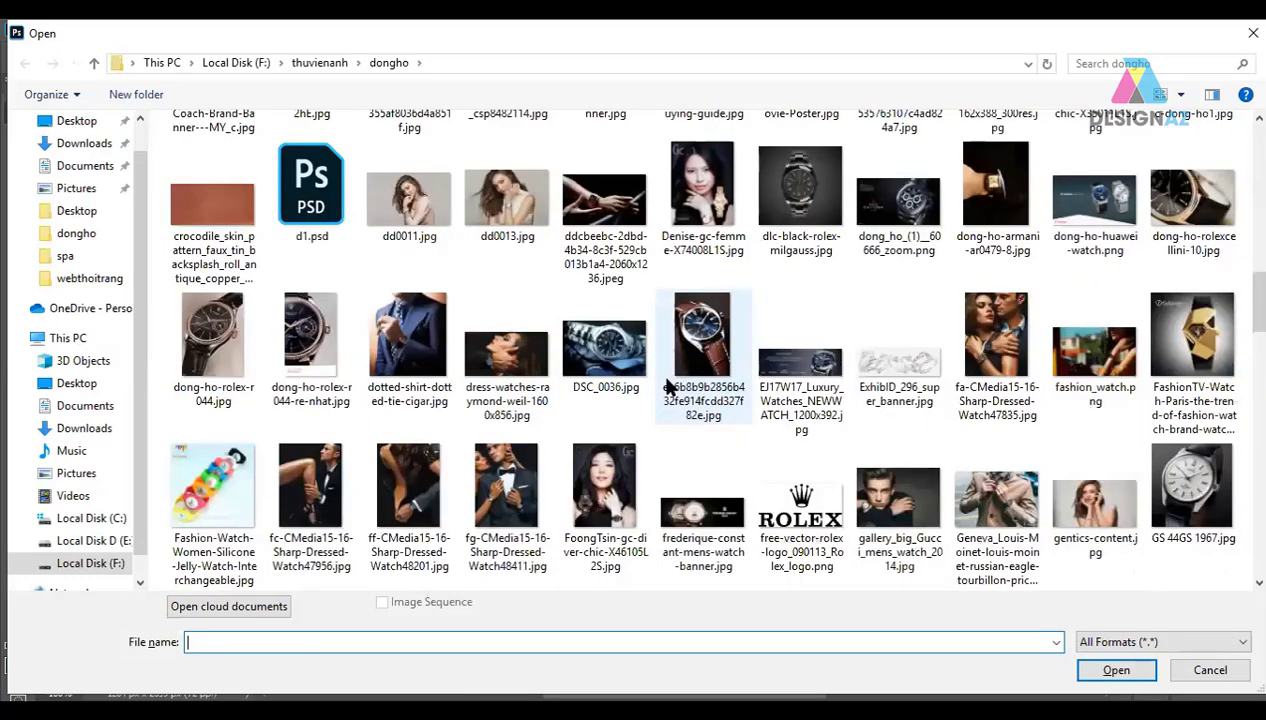
scroll(668, 388, down, 3)
scroll(667, 386, down, 3)
scroll(668, 388, down, 3)
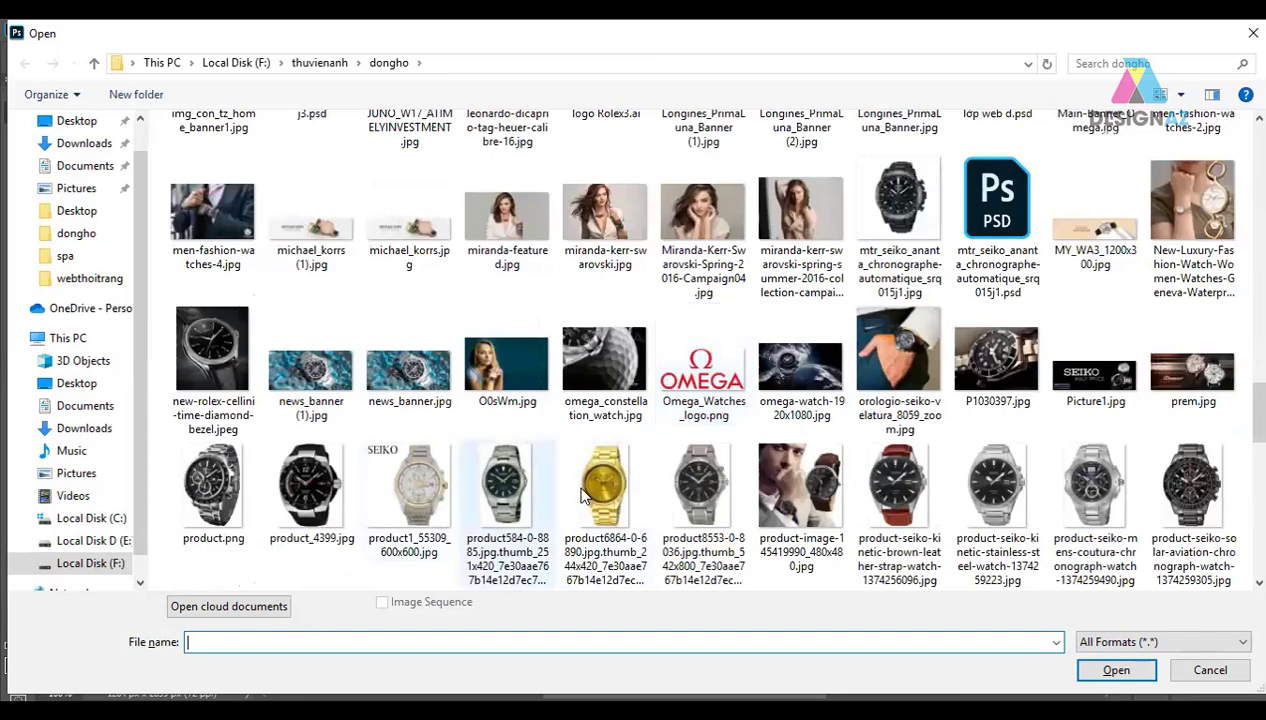
scroll(757, 452, down, 3)
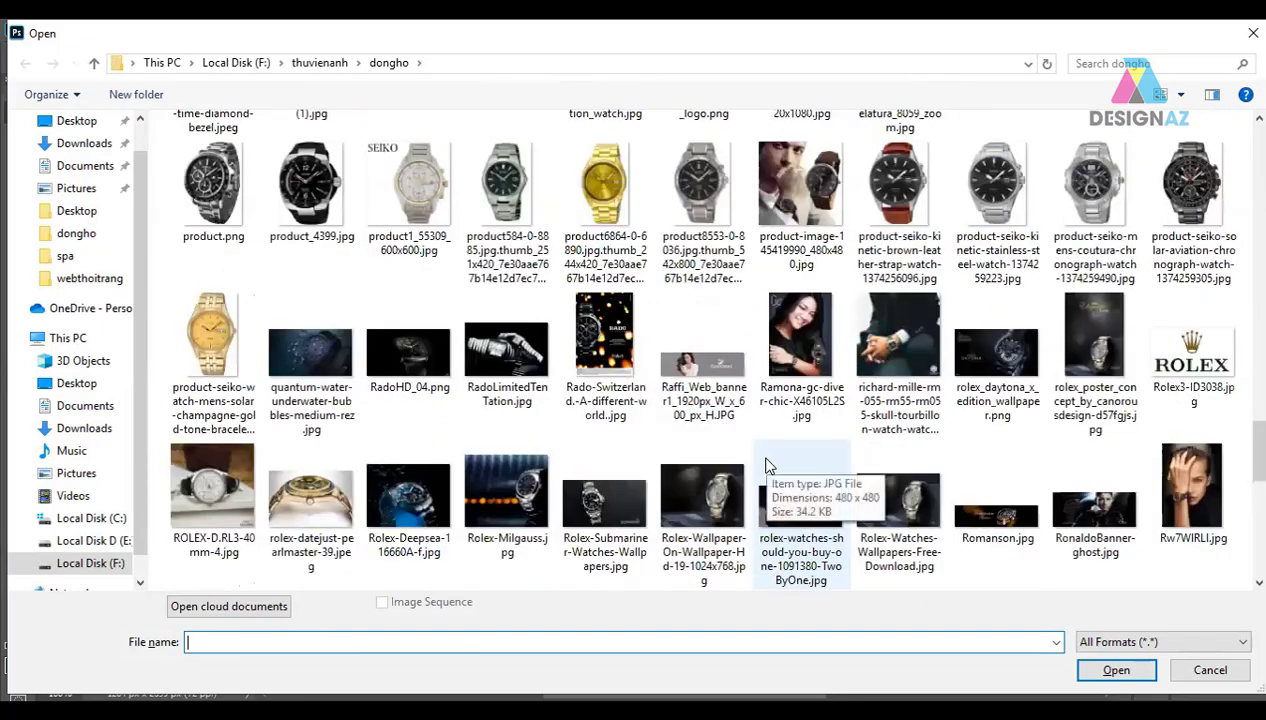
scroll(768, 466, down, 3)
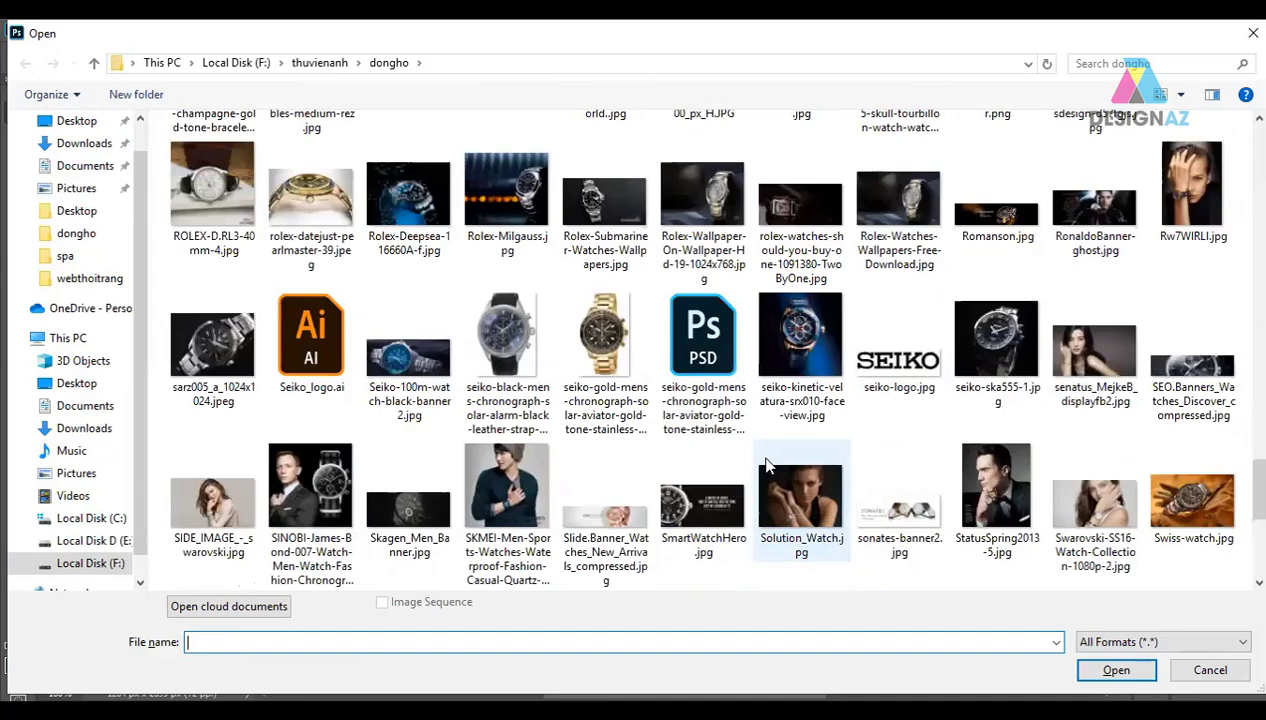
scroll(768, 466, up, 5)
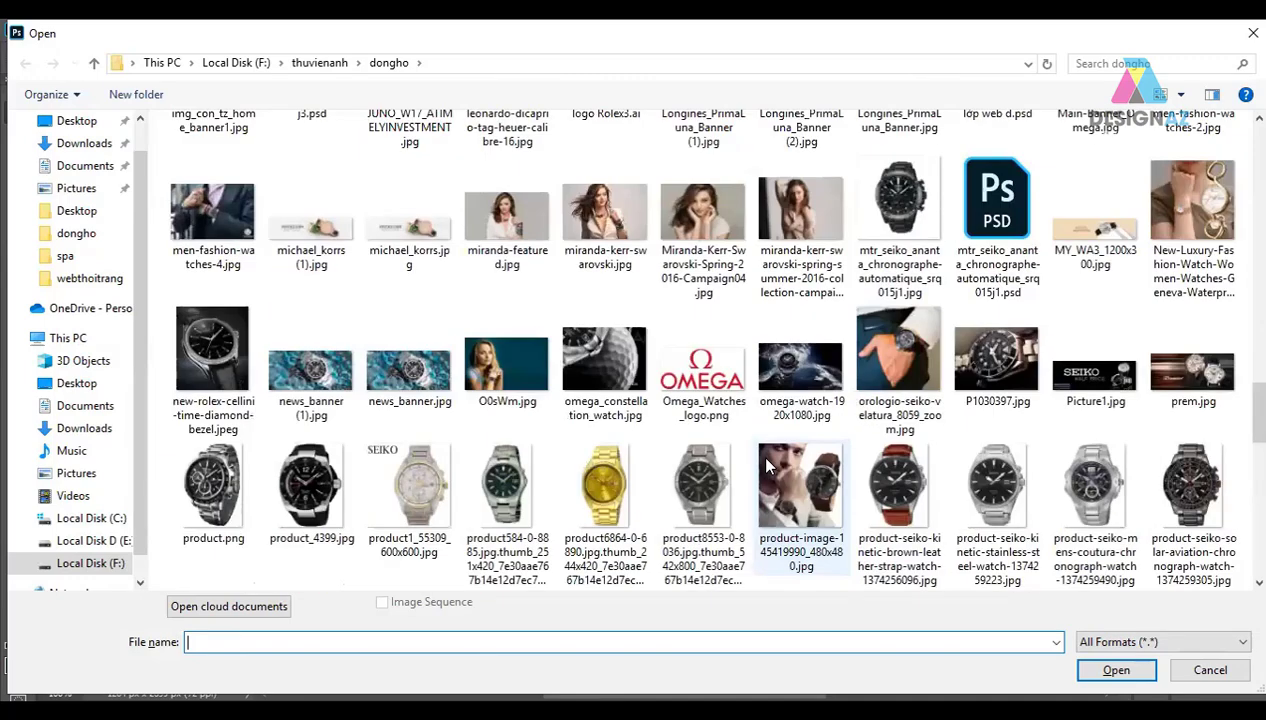
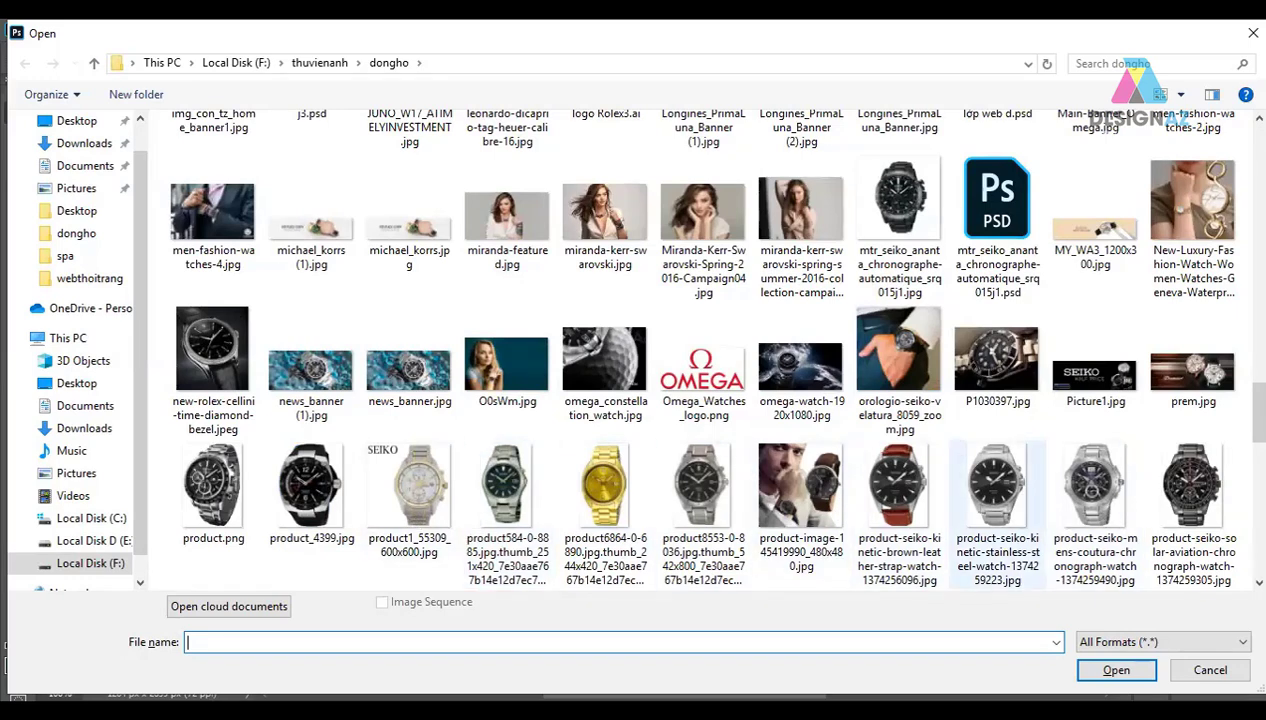
Step: Close the file browser without opening anything and zoom out on the page
scroll(997, 498, up, 10)
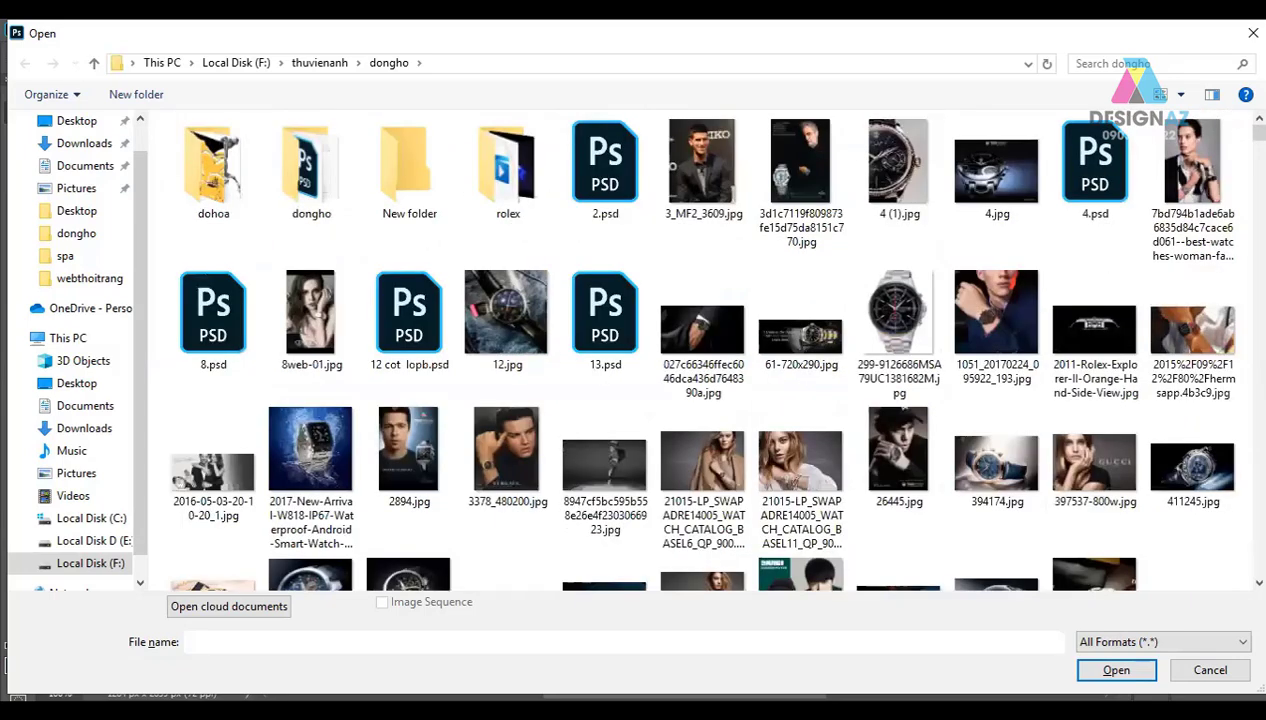
scroll(1009, 418, down, 5)
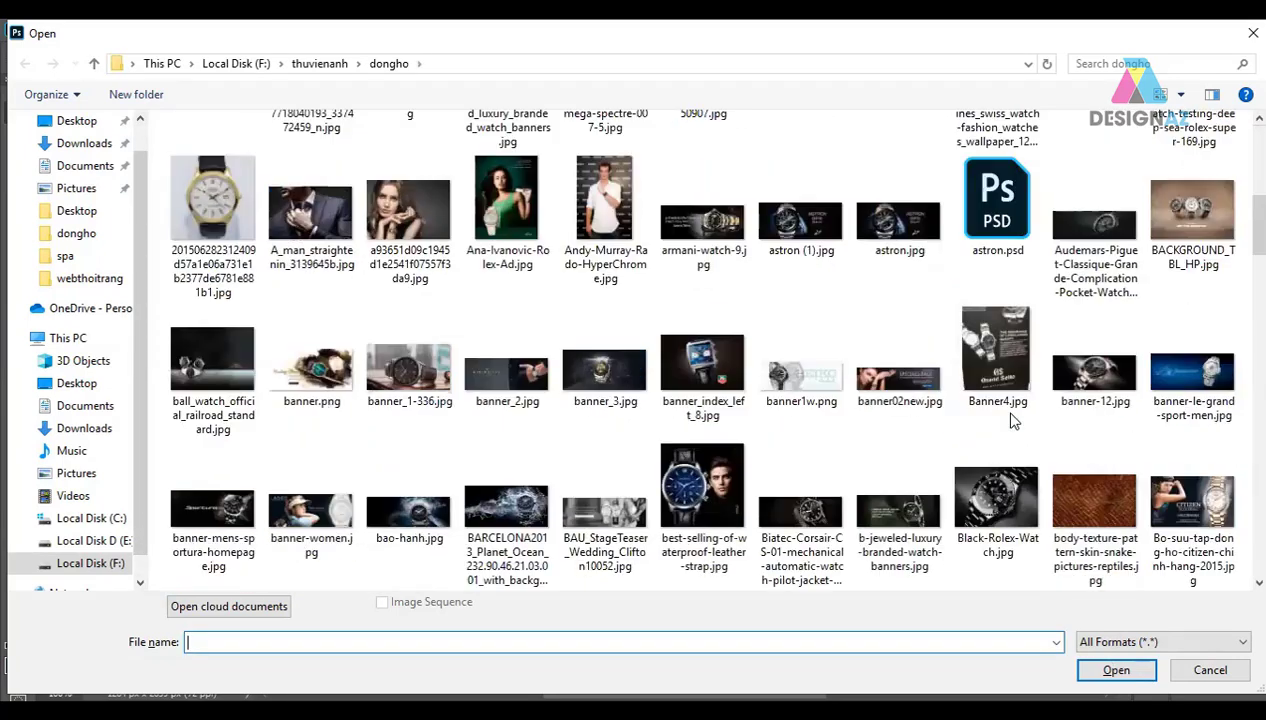
click(1234, 672)
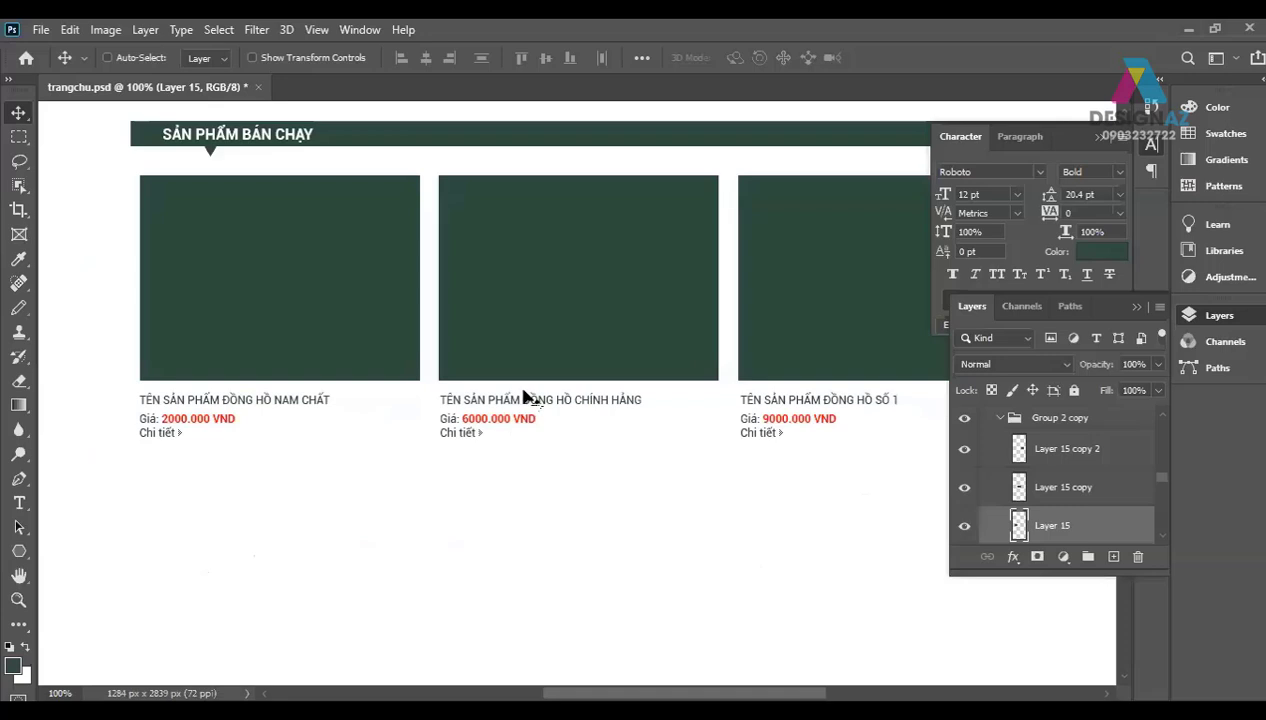
key(ctrl+minus)
key(ctrl+minus)
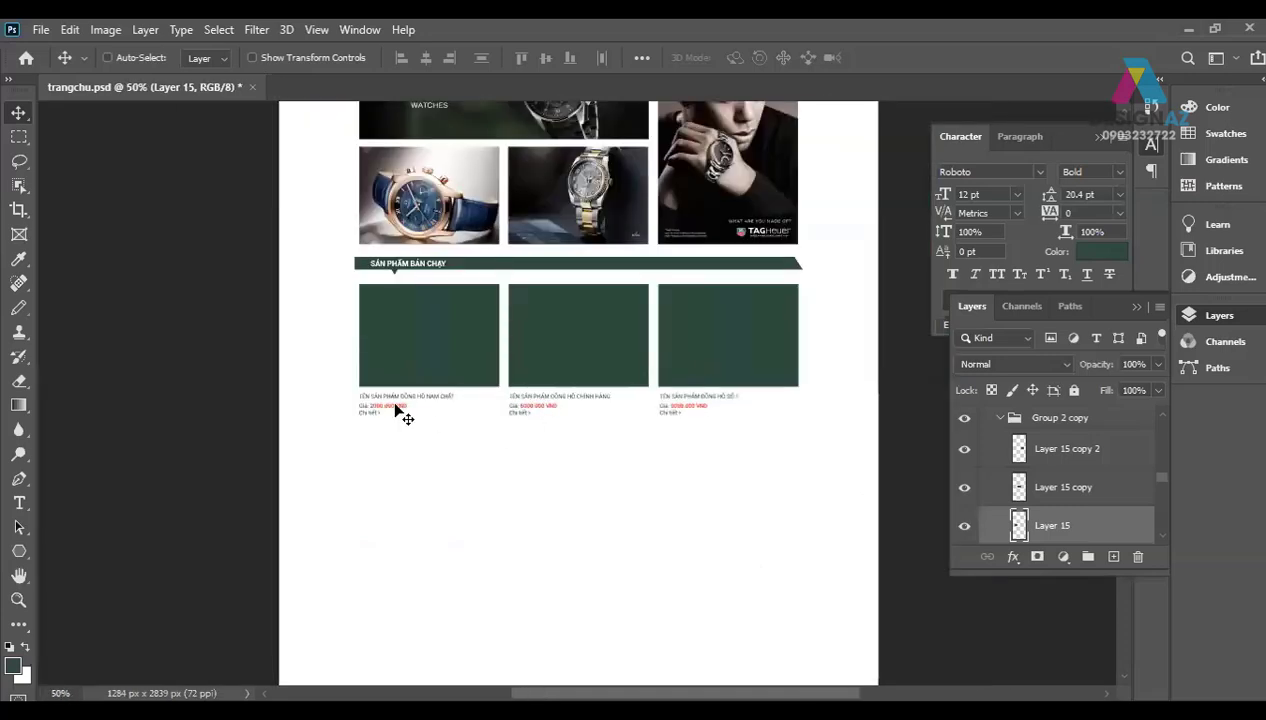
Step: Select the three product caption groups and move them further below the green boxes
ctrl+click(452, 412)
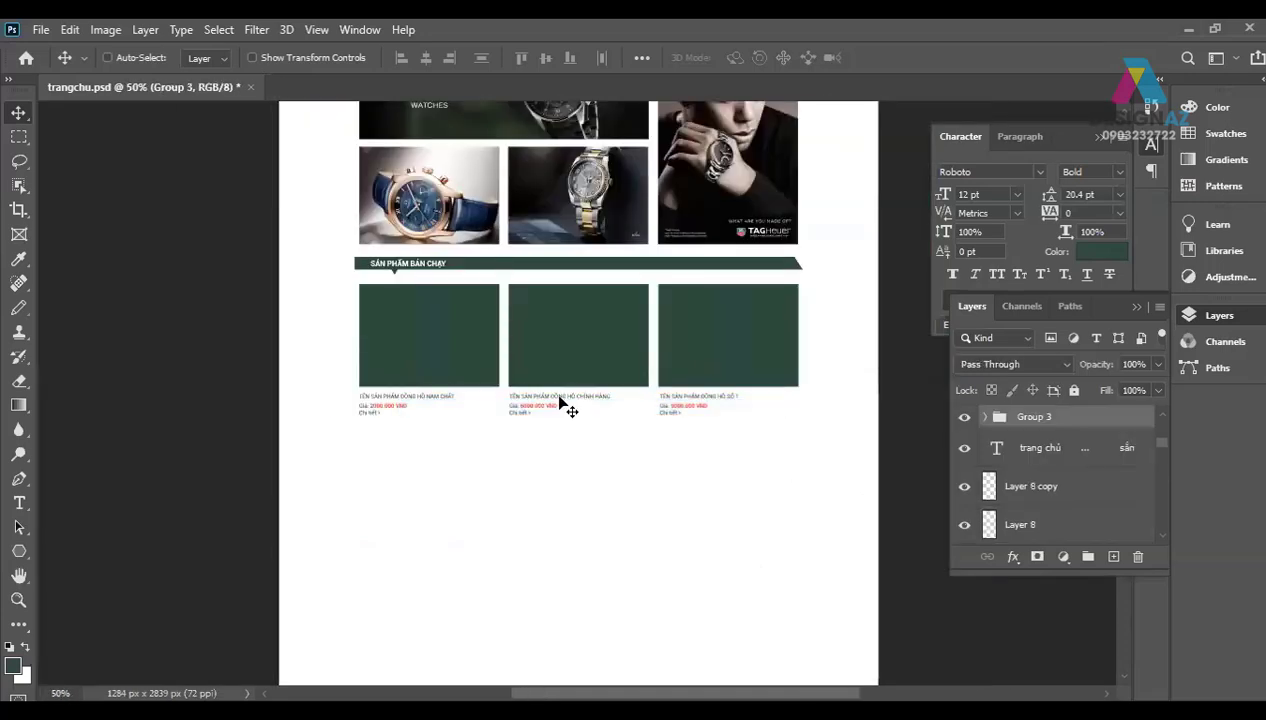
right_click(560, 401)
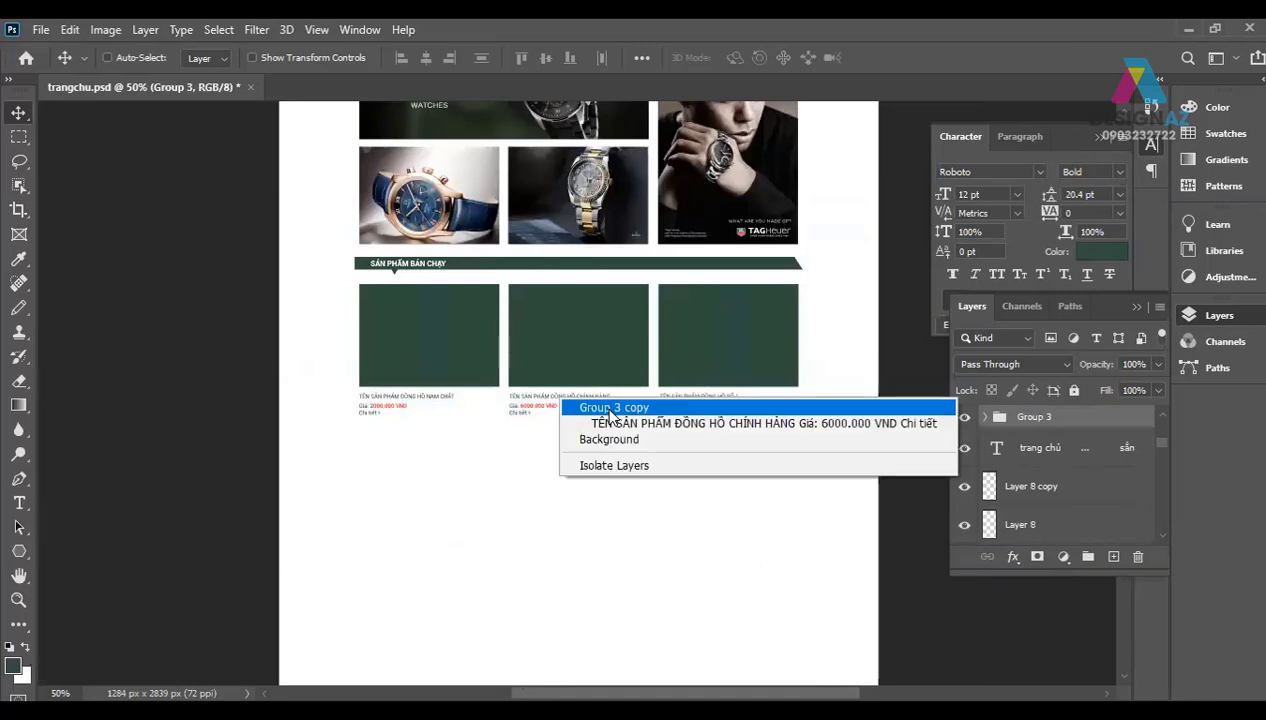
click(612, 409)
right_click(697, 401)
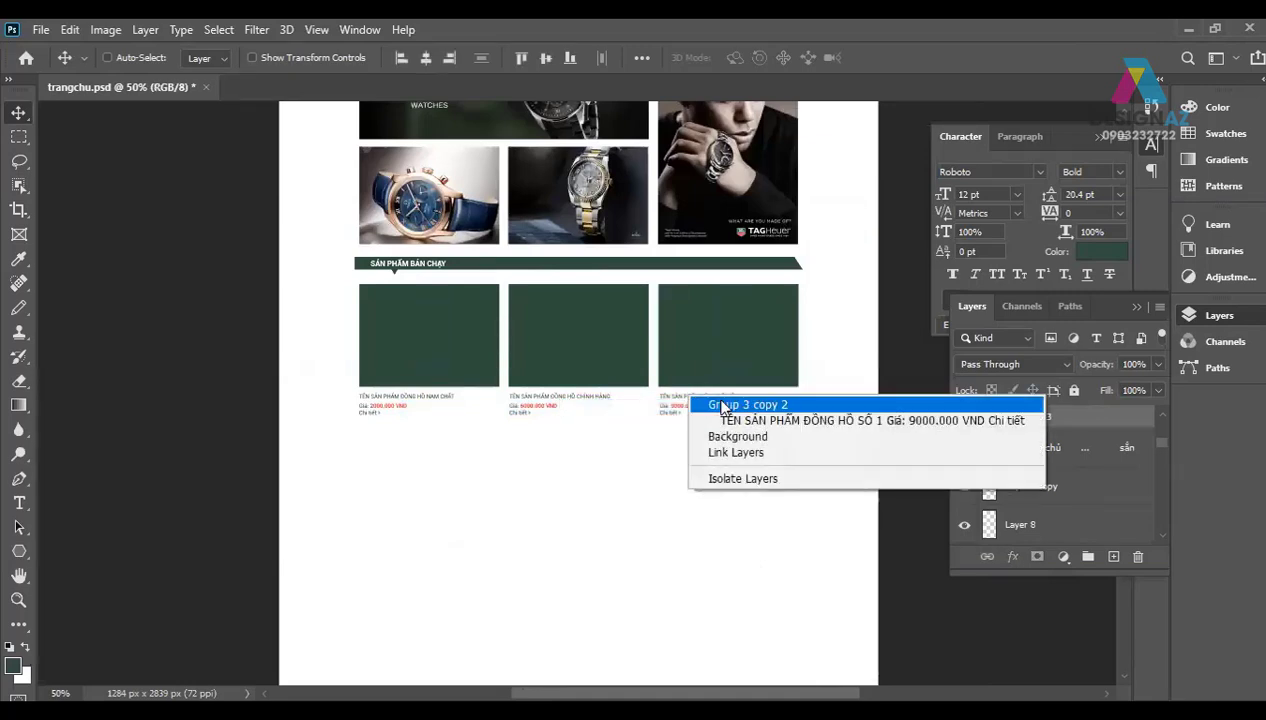
click(702, 404)
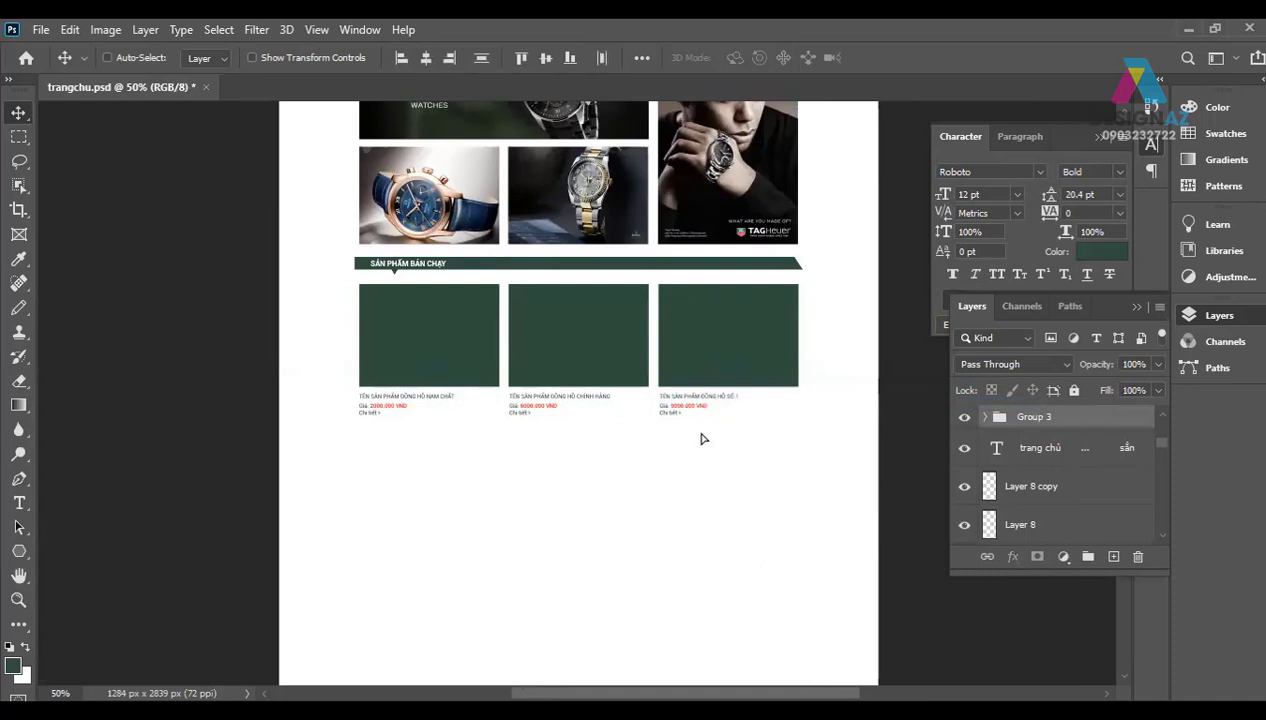
key(ctrl+z)
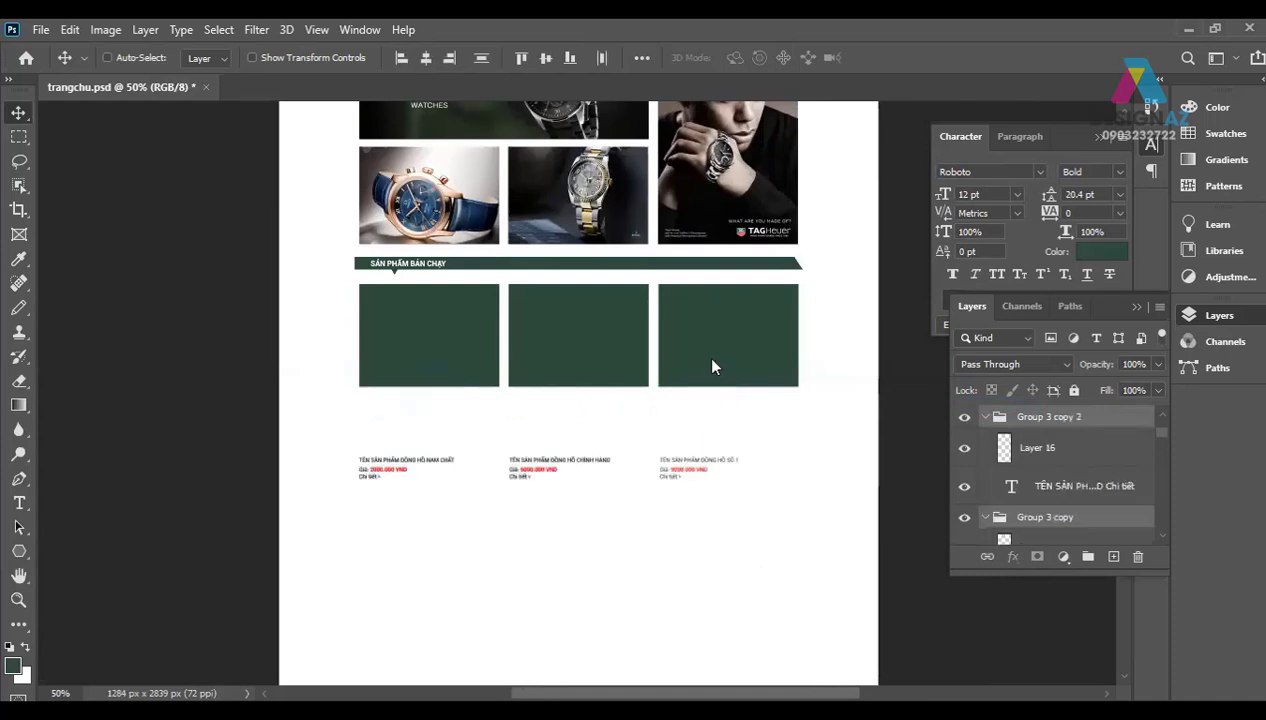
Step: Select all three green product box layers (Layer 15 and its copies)
right_click(712, 366)
click(709, 400)
right_click(583, 355)
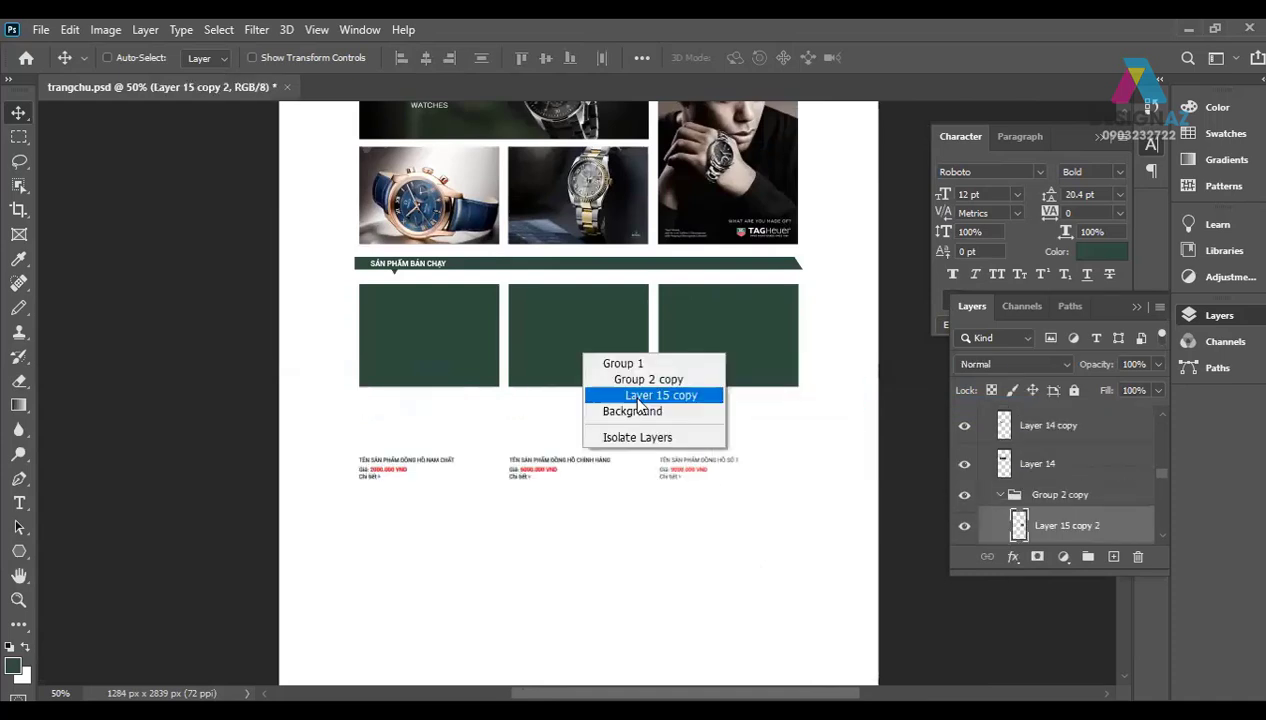
click(637, 401)
right_click(432, 349)
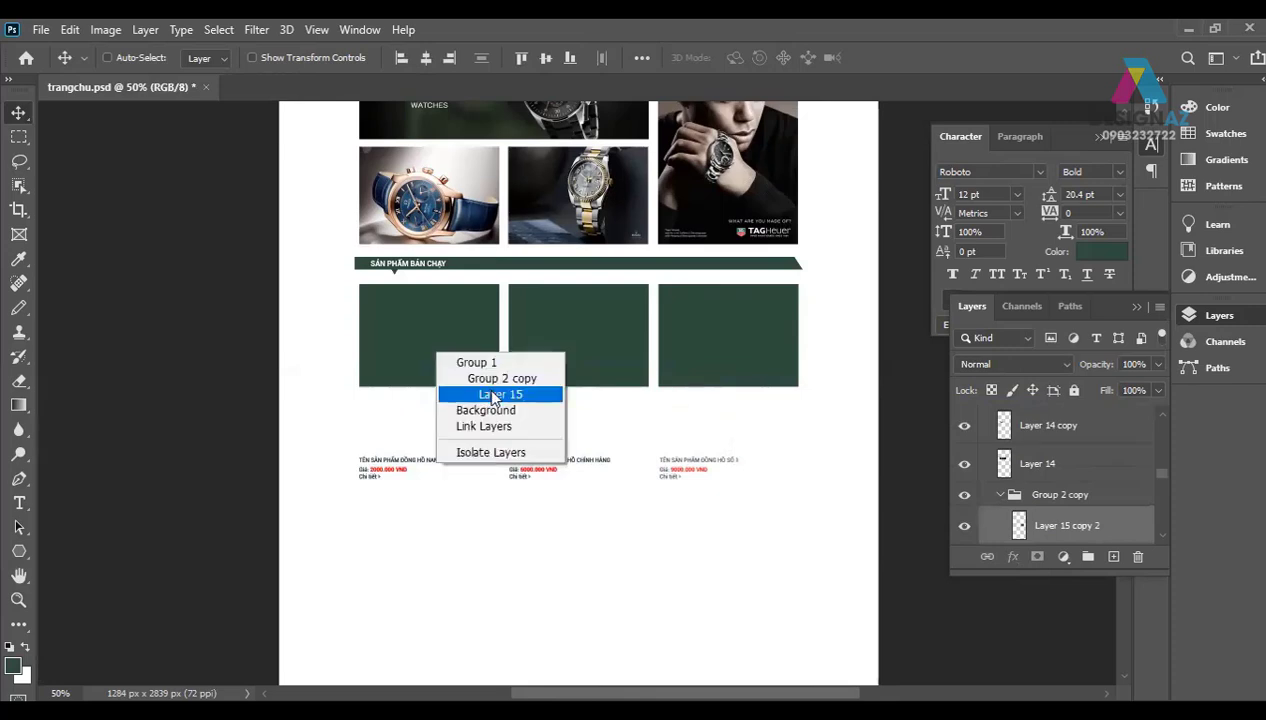
click(492, 397)
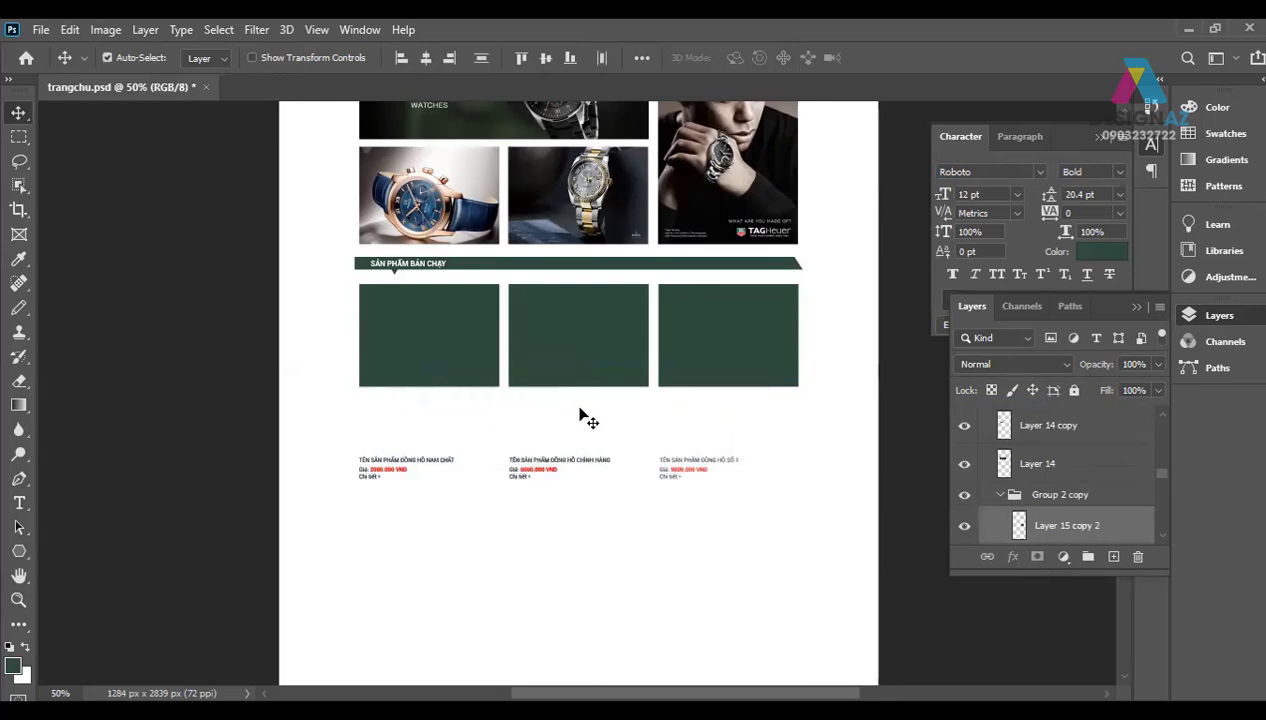
Step: Stretch the three green boxes down so they reach the captions
key(ctrl+t)
drag(579, 386, 587, 463)
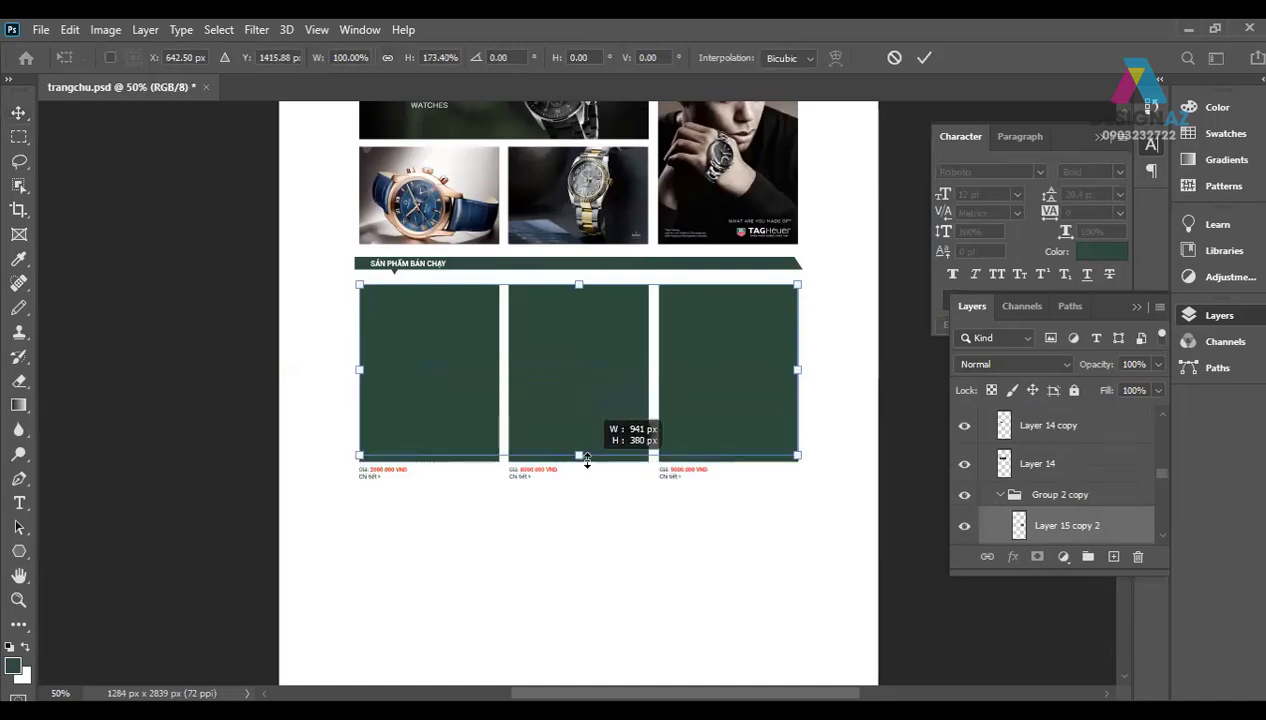
key(Return)
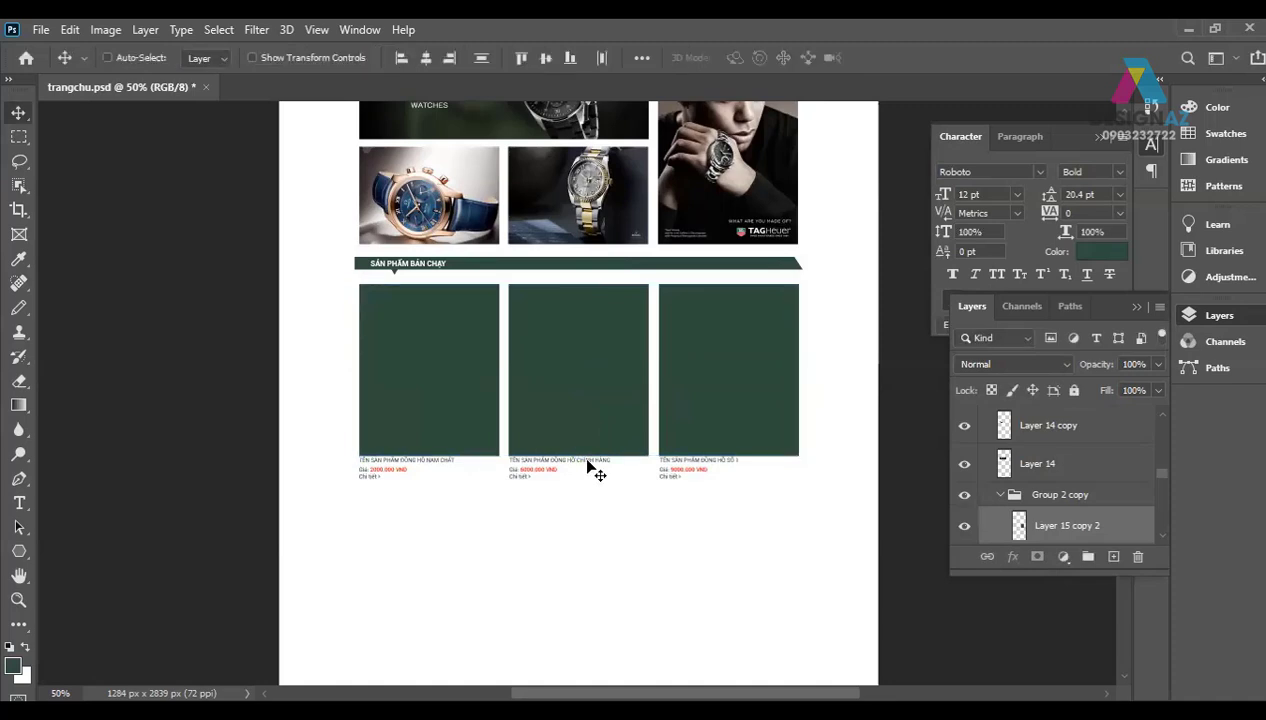
Step: Select the three captions and nudge them to sit just beneath the boxes
right_click(422, 455)
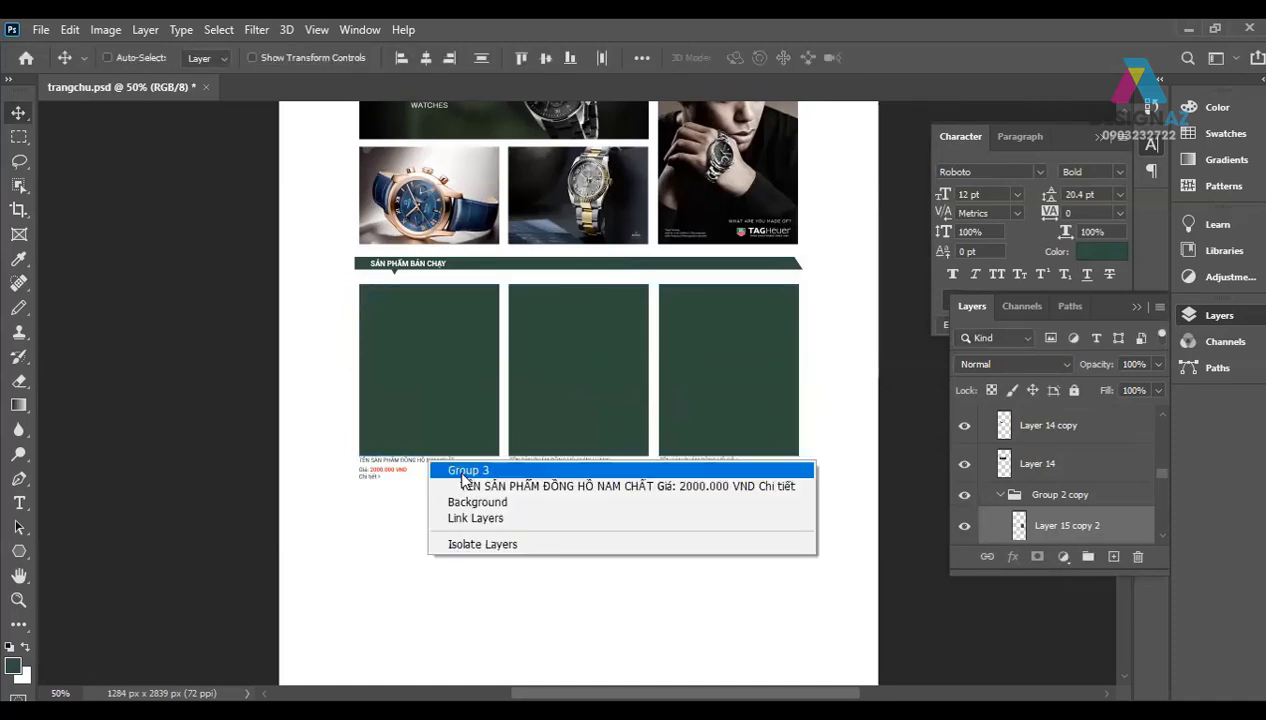
click(520, 469)
mouse_move(527, 479)
mouse_down()
mouse_move(692, 464)
mouse_move(735, 490)
mouse_up()
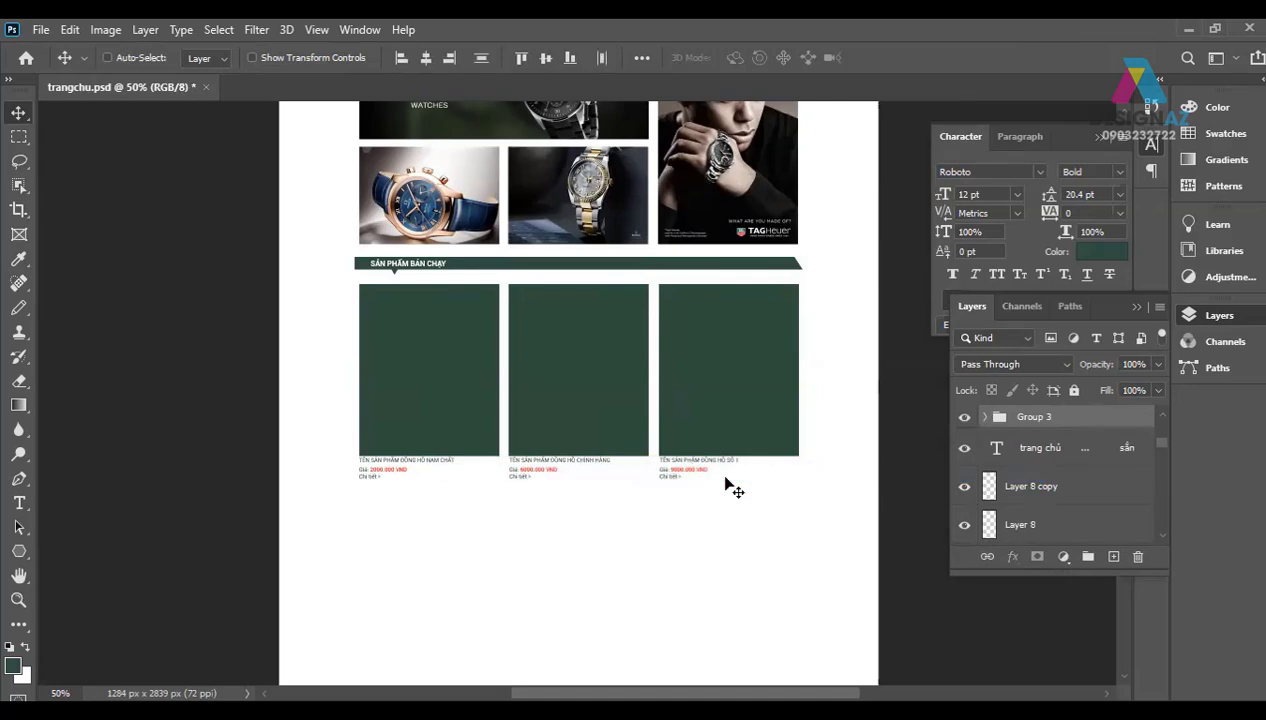
key(Up)
key(Up)
key(Up)
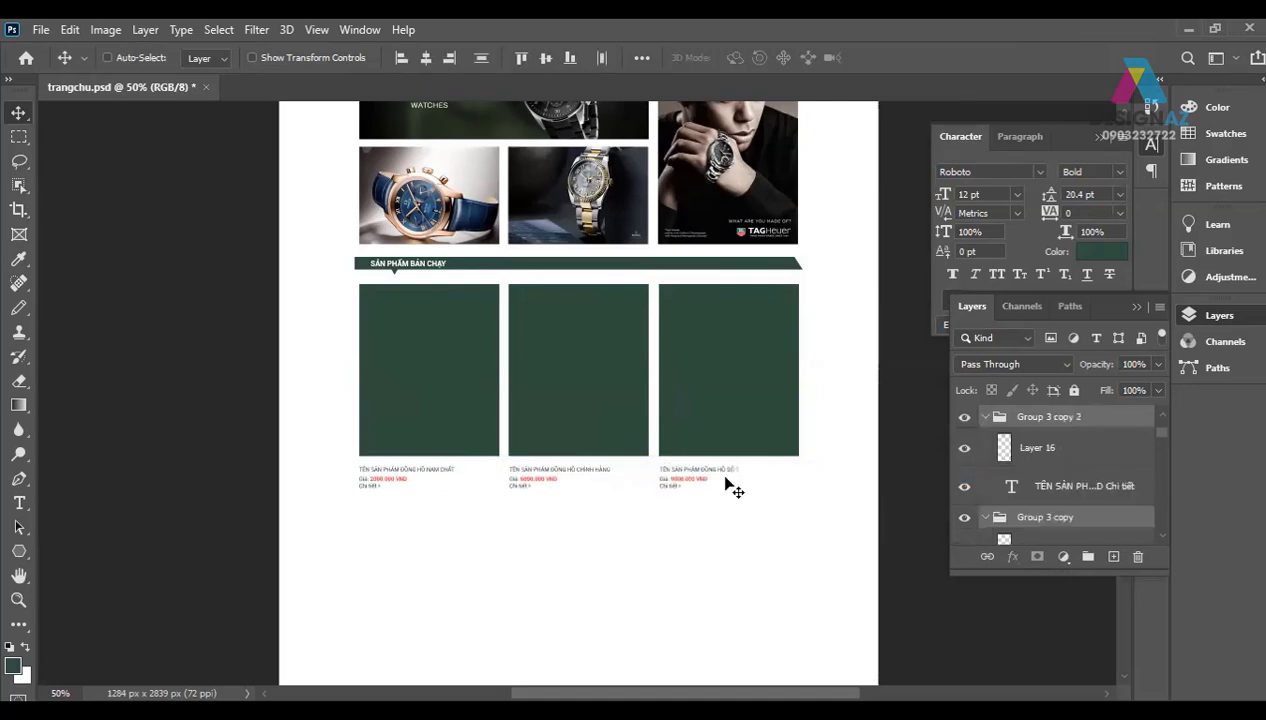
key(shift+Down)
key(ctrl)
Step: In the dongho folder, select the product8553, Coutura chronograph and brown Kinetic watch photos
key(ctrl+o)
scroll(806, 427, down, 5)
scroll(806, 427, down, 3)
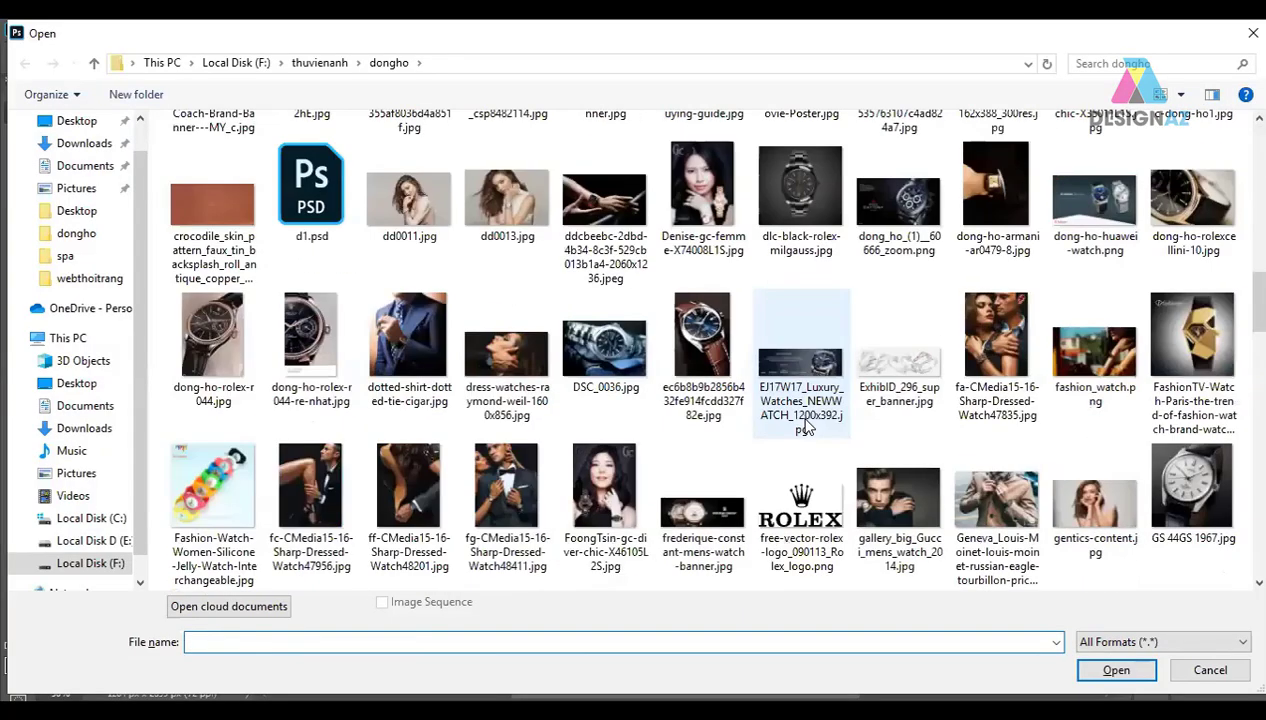
scroll(806, 427, down, 3)
scroll(806, 427, down, 3)
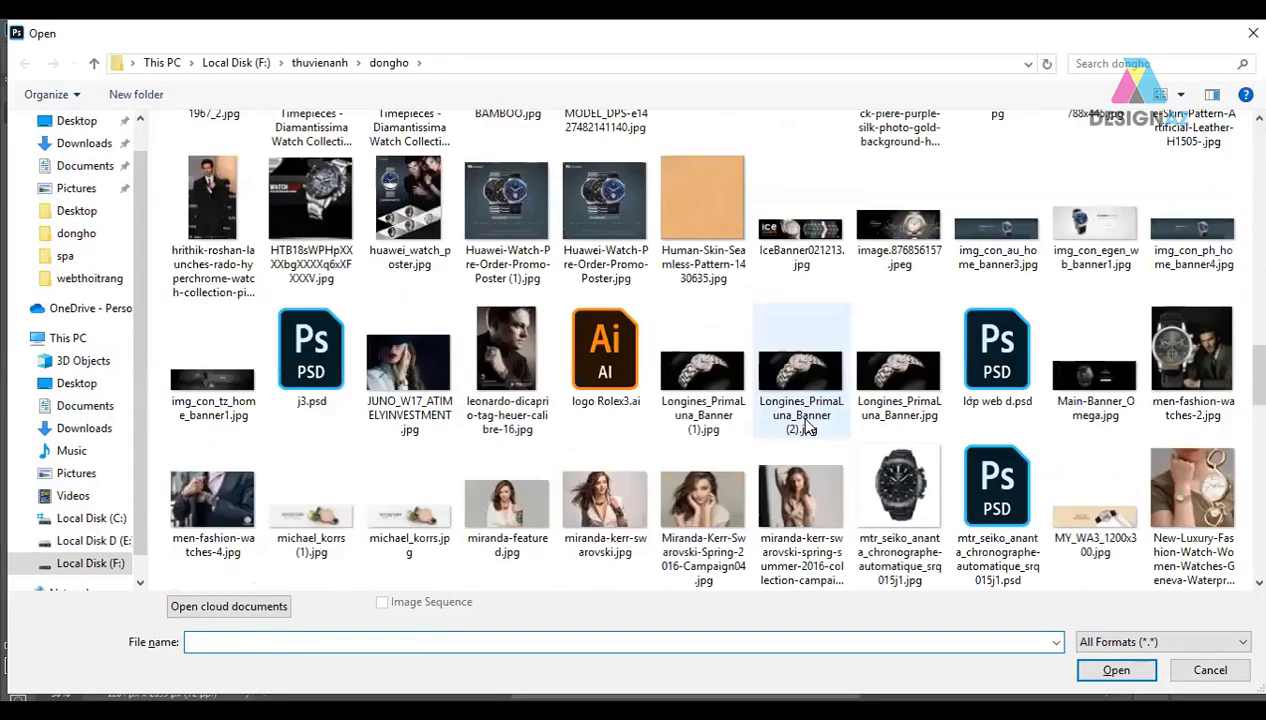
scroll(806, 427, down, 3)
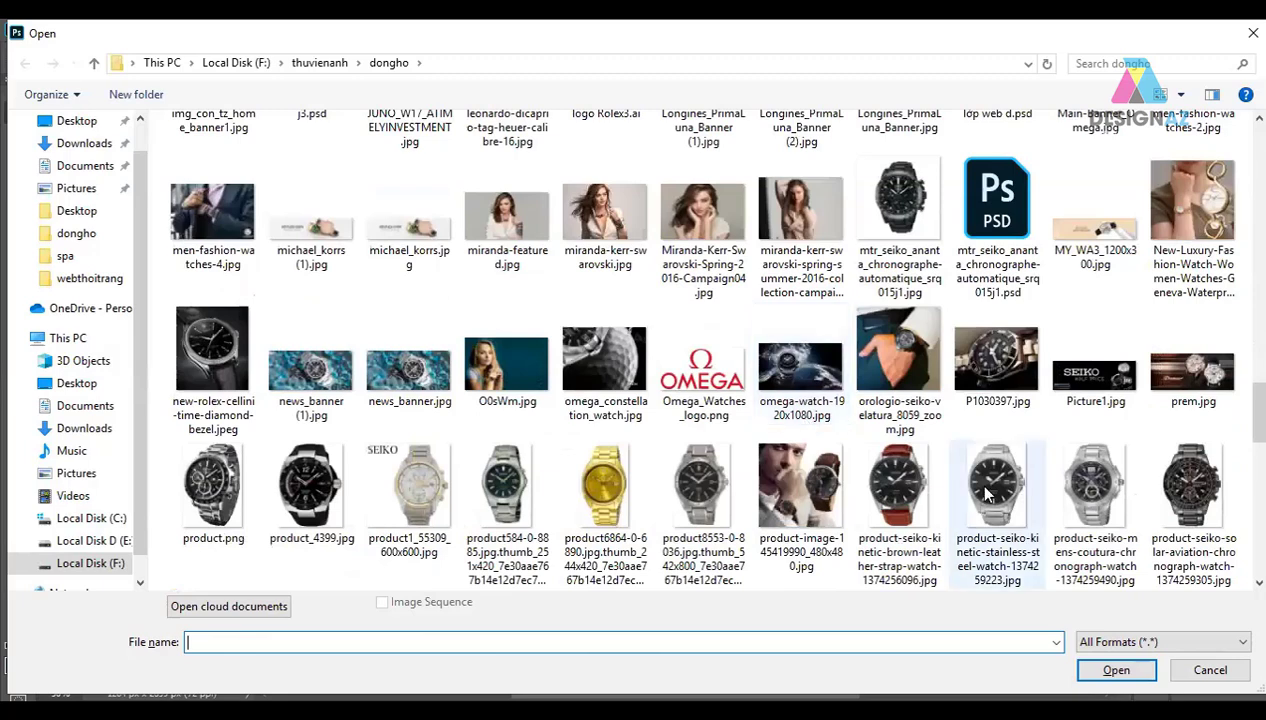
mouse_move(996, 500)
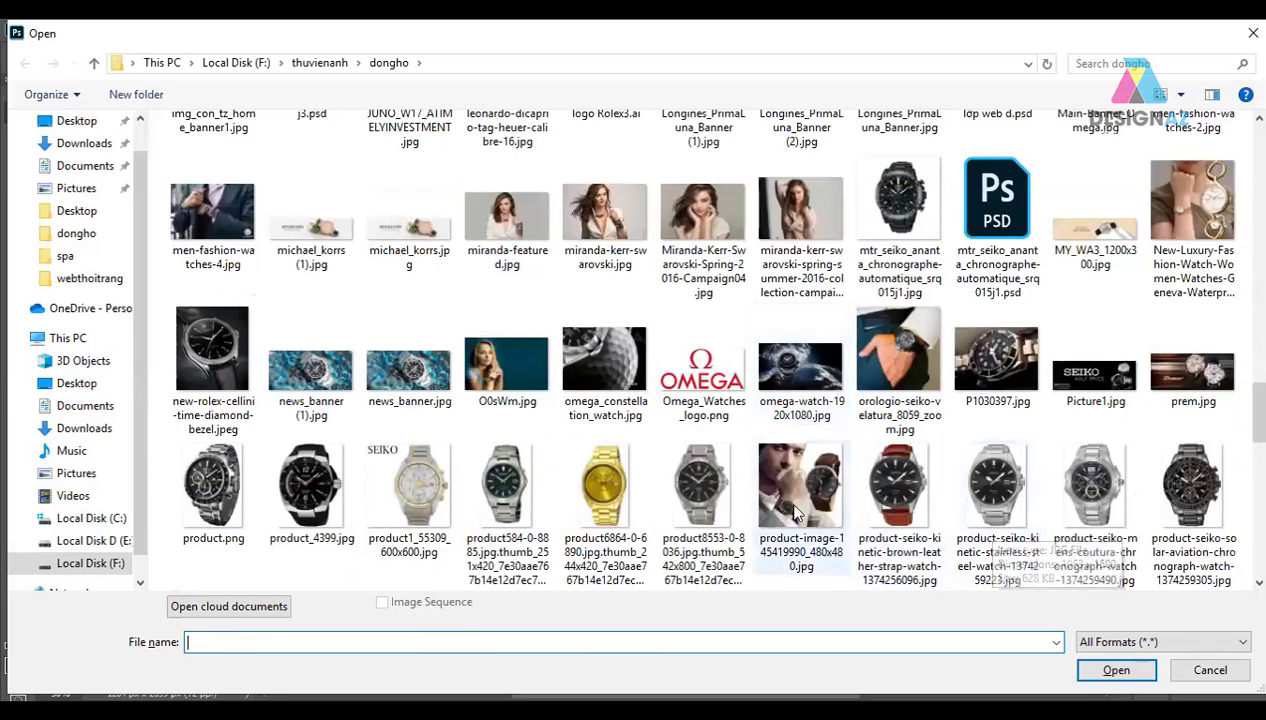
click(705, 495)
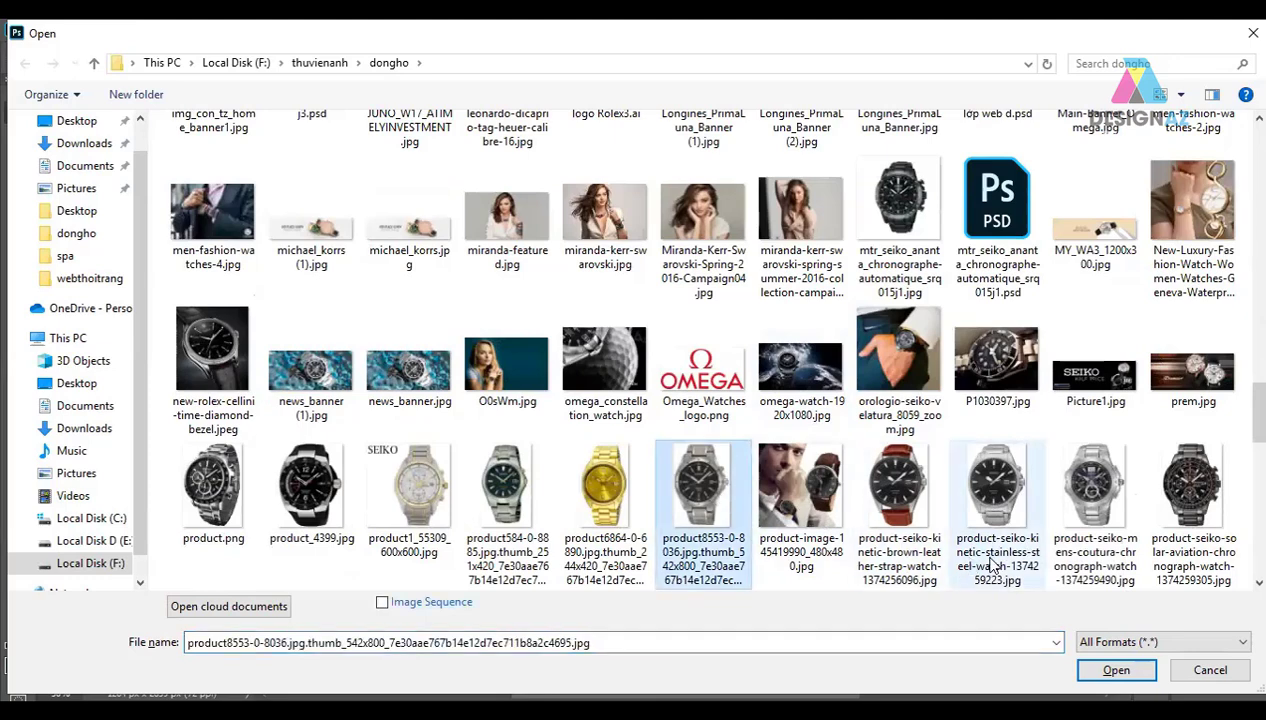
ctrl+click(1091, 510)
ctrl+click(905, 505)
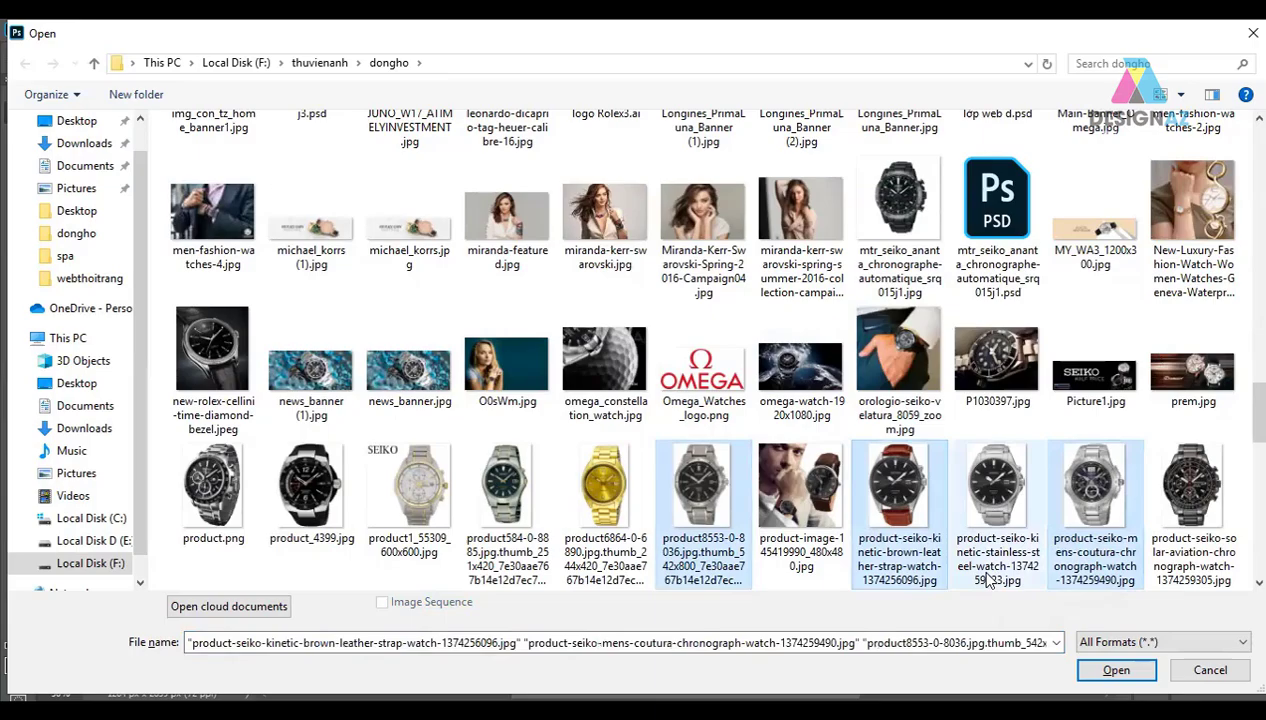
Step: Open the three photos, copy the whole Coutura chronograph image and close it
click(1108, 670)
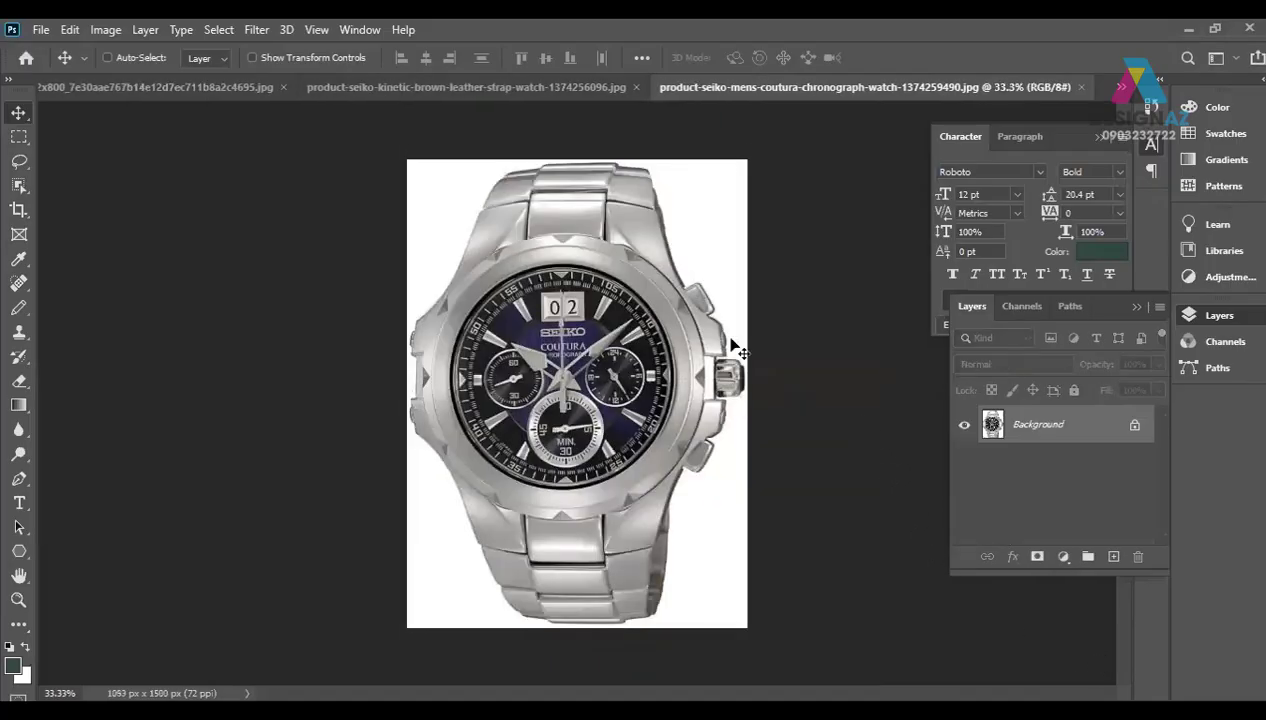
key(ctrl+a)
click(1084, 88)
Step: Paste the silver watch into trangchu.psd, clipped to the first green product box
click(124, 88)
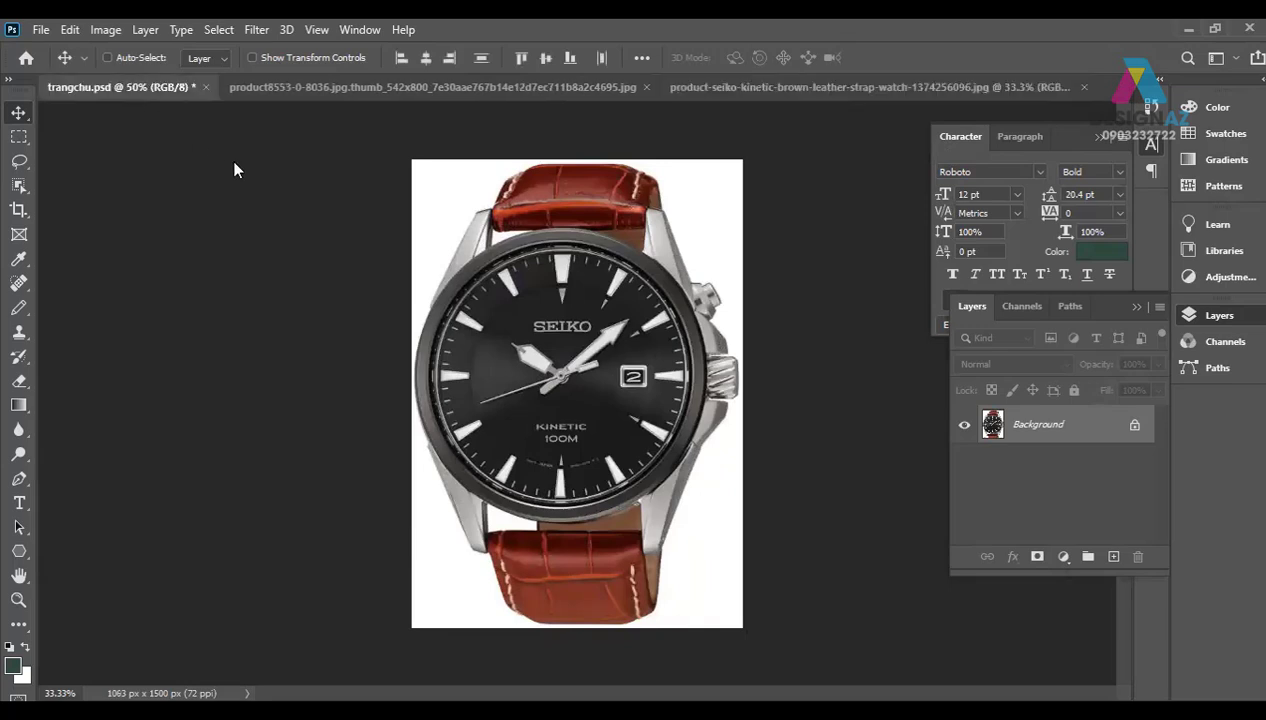
right_click(422, 320)
click(488, 365)
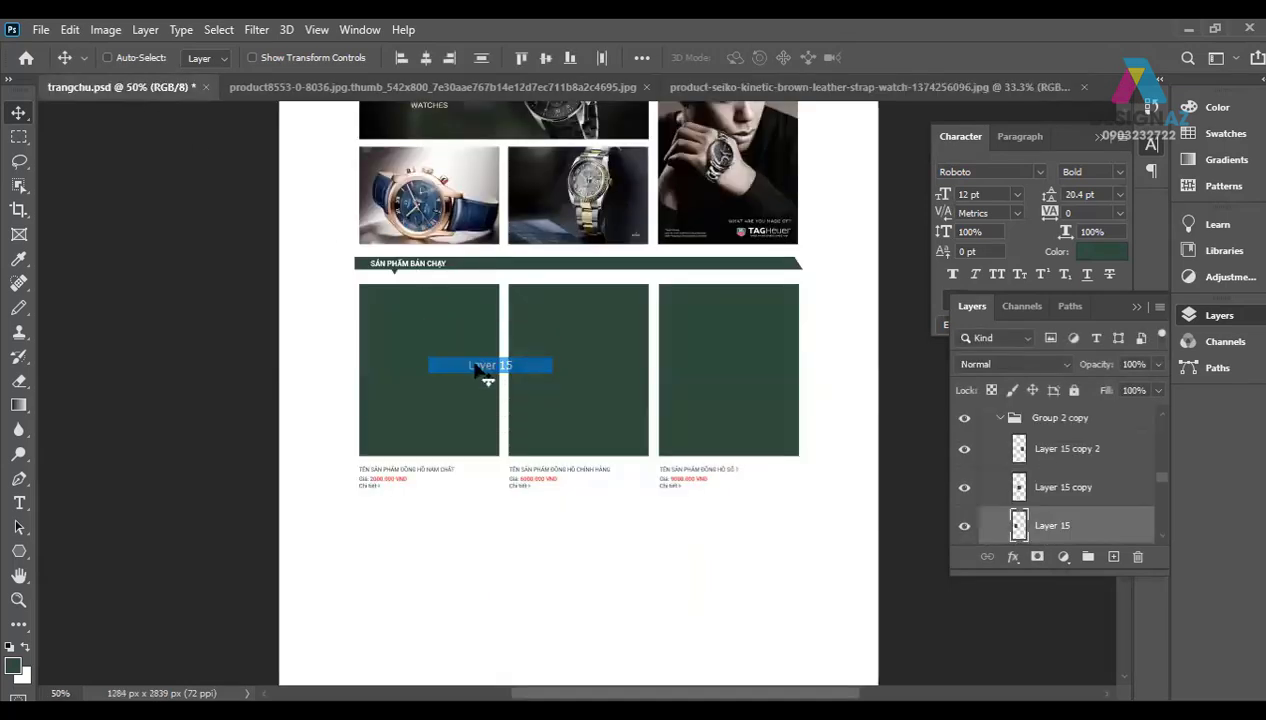
key(ctrl+v)
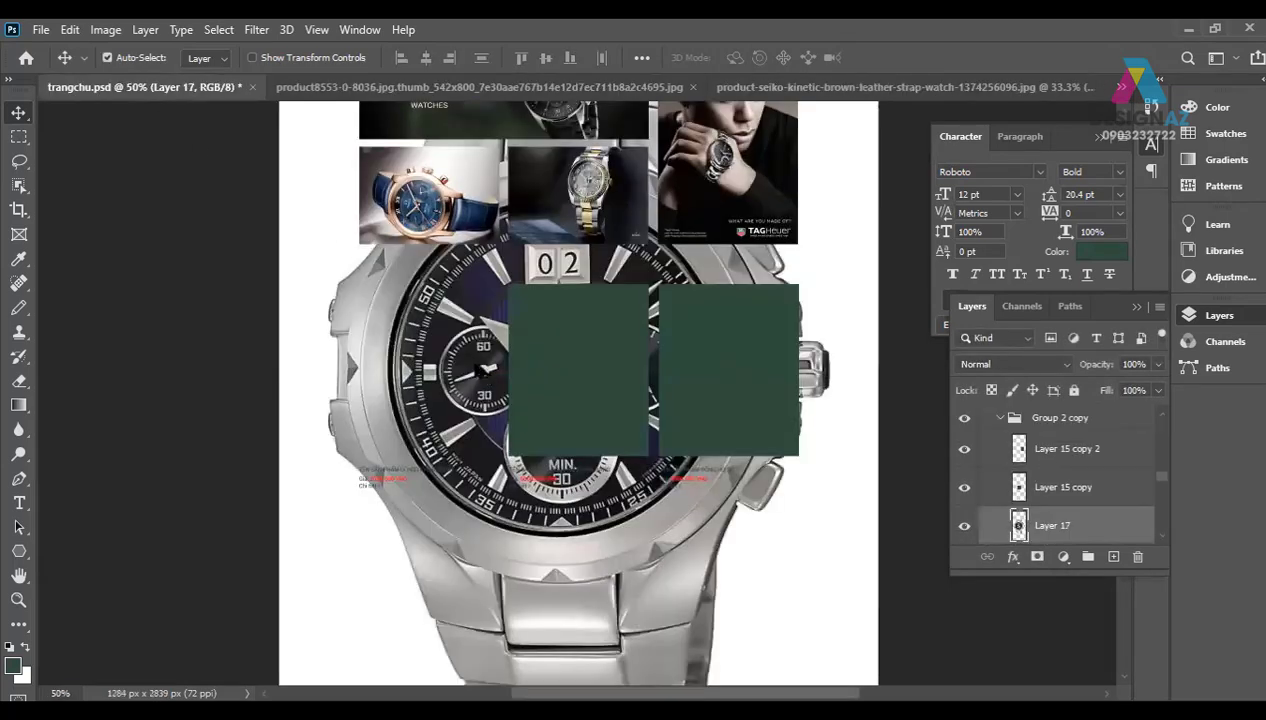
key(ctrl+alt+g)
Step: Shrink the pasted watch and move it into the first product slot
key(ctrl+t)
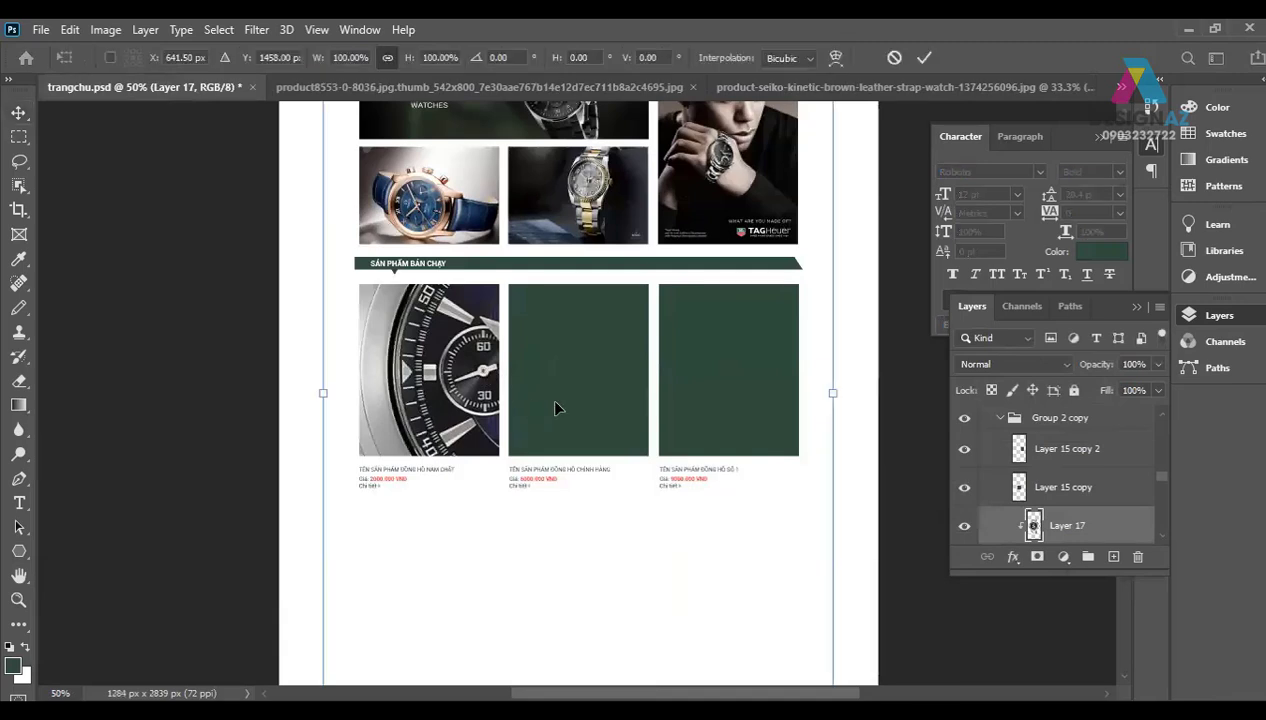
key(ctrl+minus)
key(ctrl+minus)
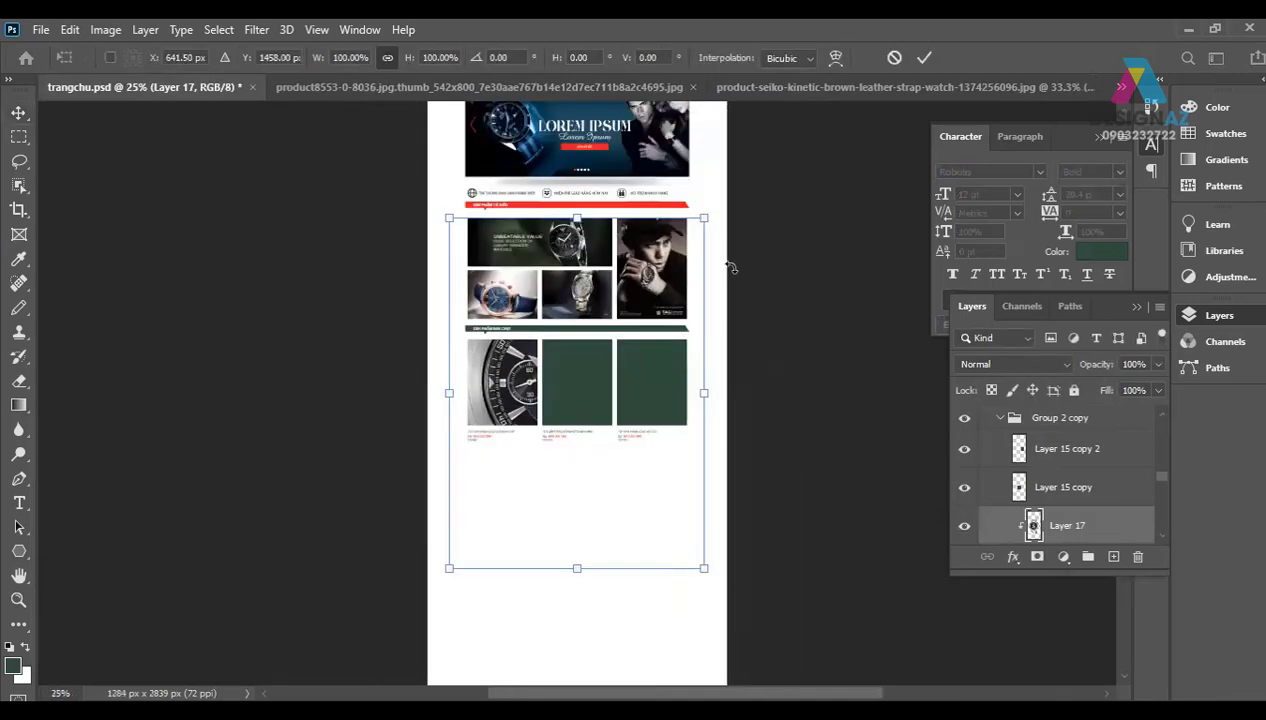
drag(707, 218, 705, 219)
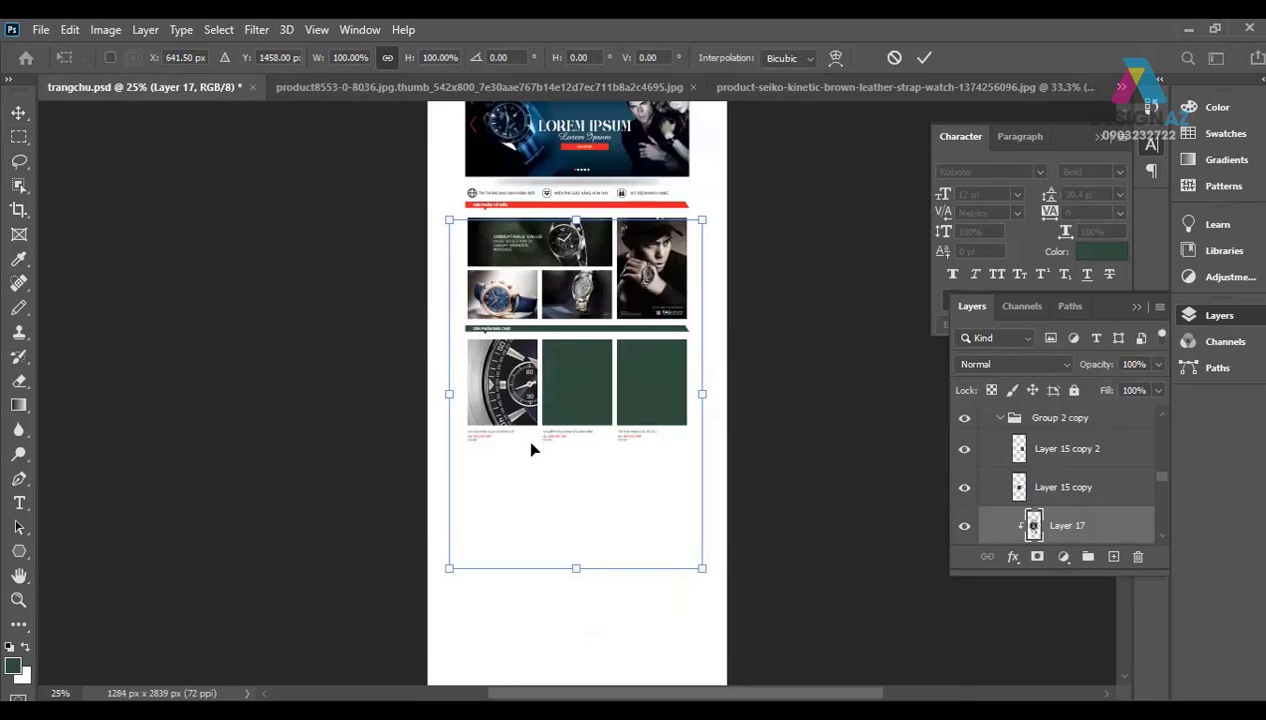
drag(702, 219, 544, 436)
mouse_move(540, 562)
mouse_down()
mouse_move(558, 458)
mouse_move(538, 428)
mouse_up()
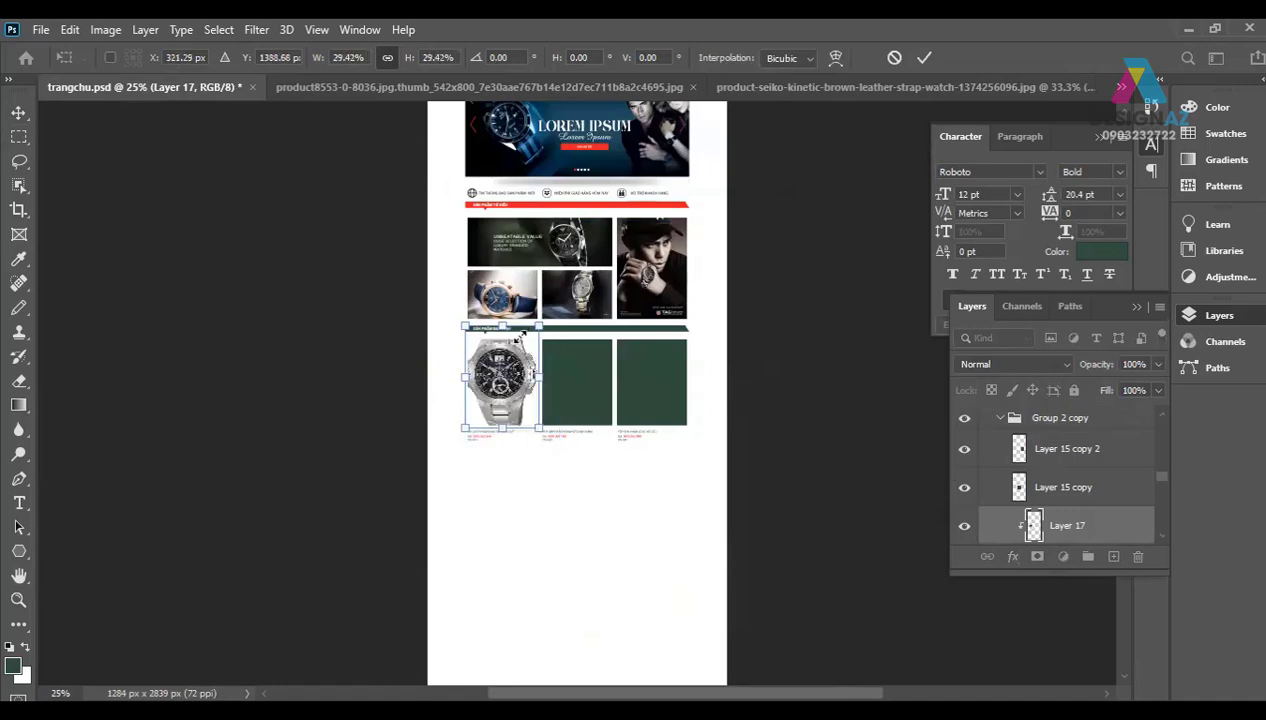
drag(536, 327, 527, 379)
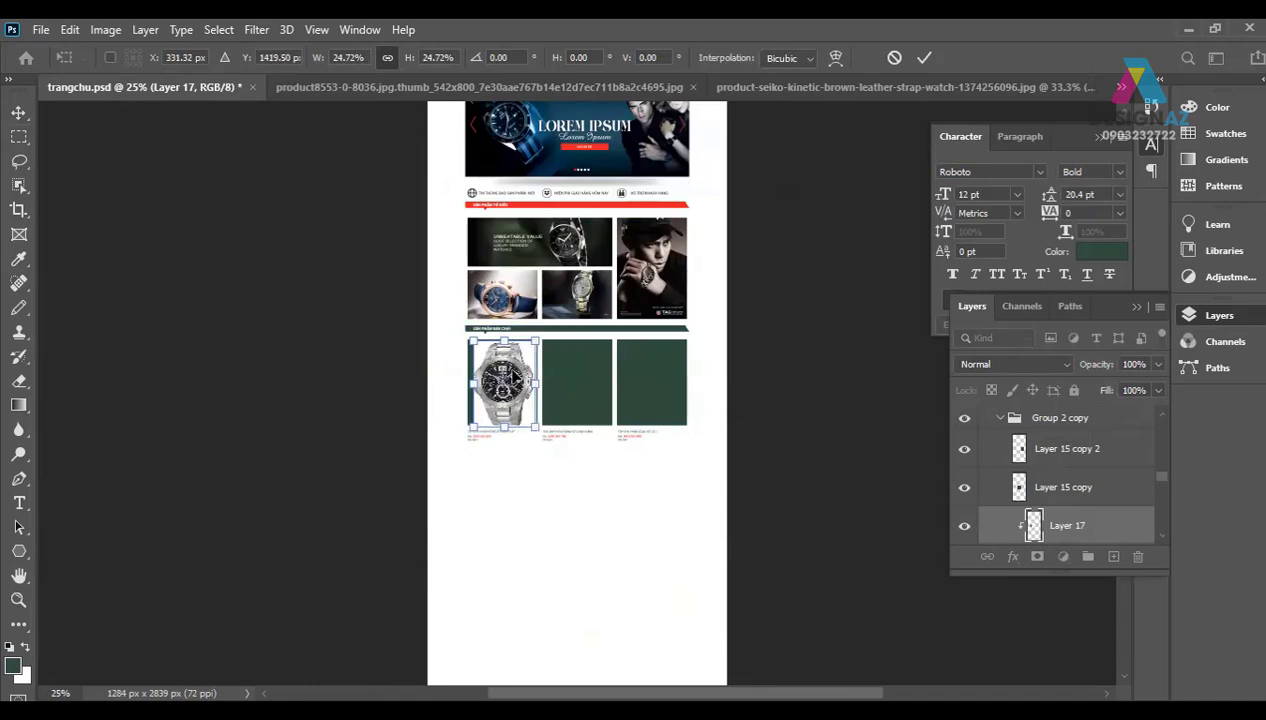
Step: Fine-tune the watch's position, committing it at 24.72% scale
key(ctrl+plus)
key(ctrl+plus)
key(ctrl+plus)
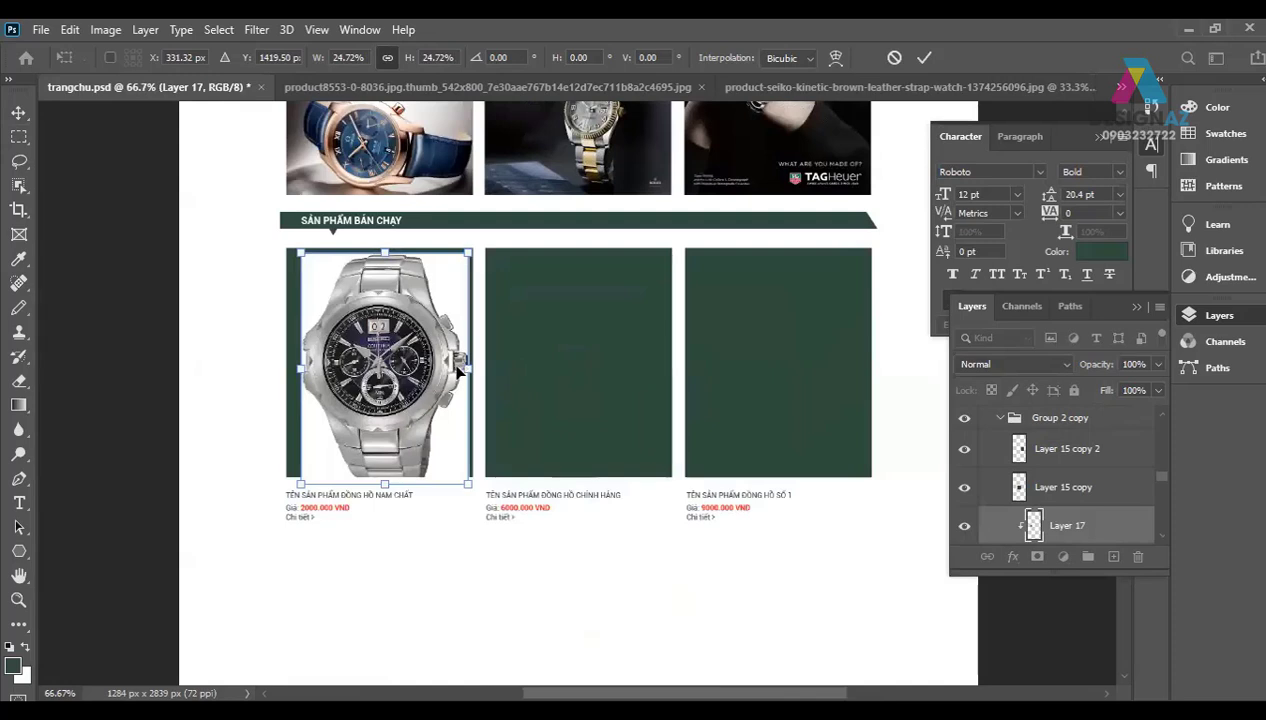
drag(459, 369, 459, 366)
key(Up)
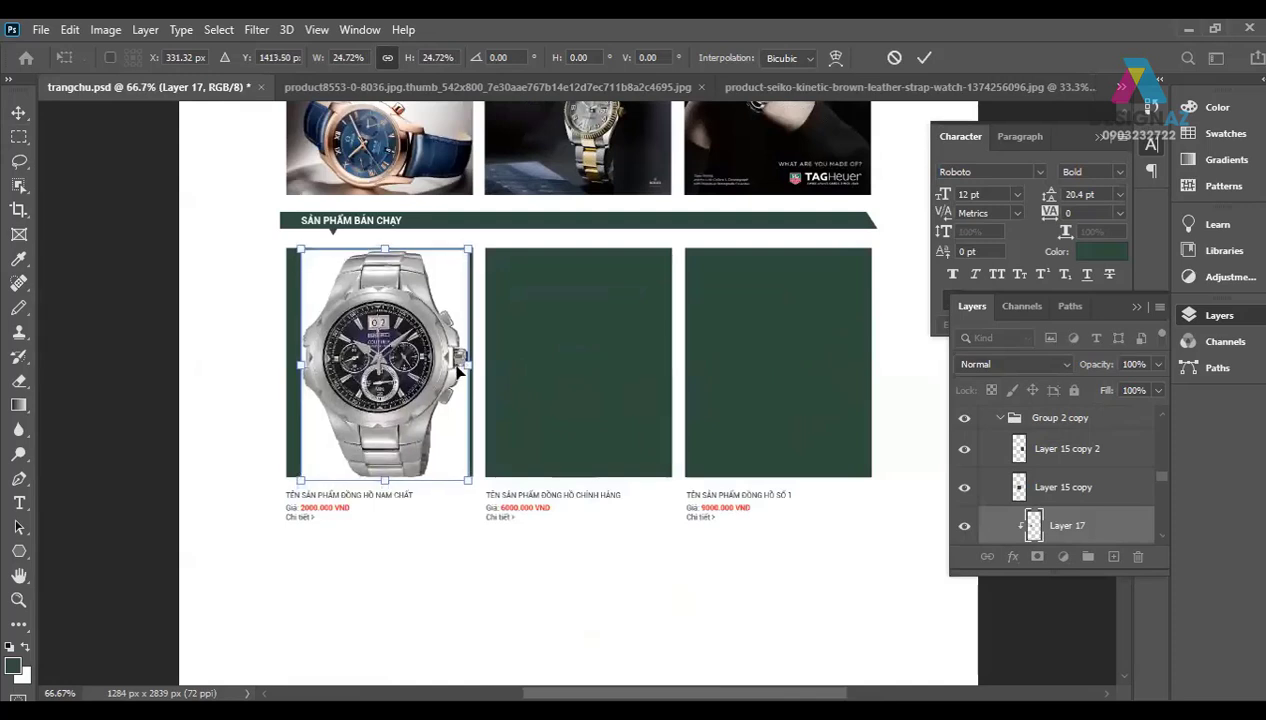
key(Up)
key(Up)
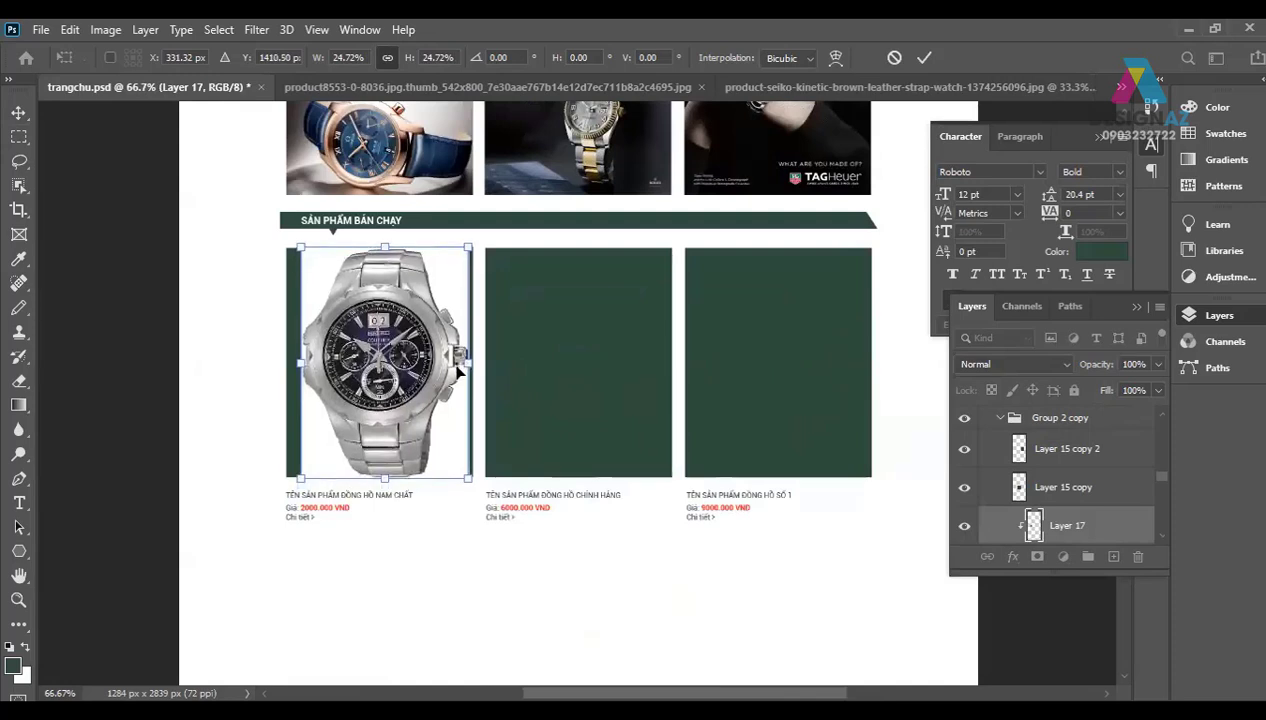
key(Return)
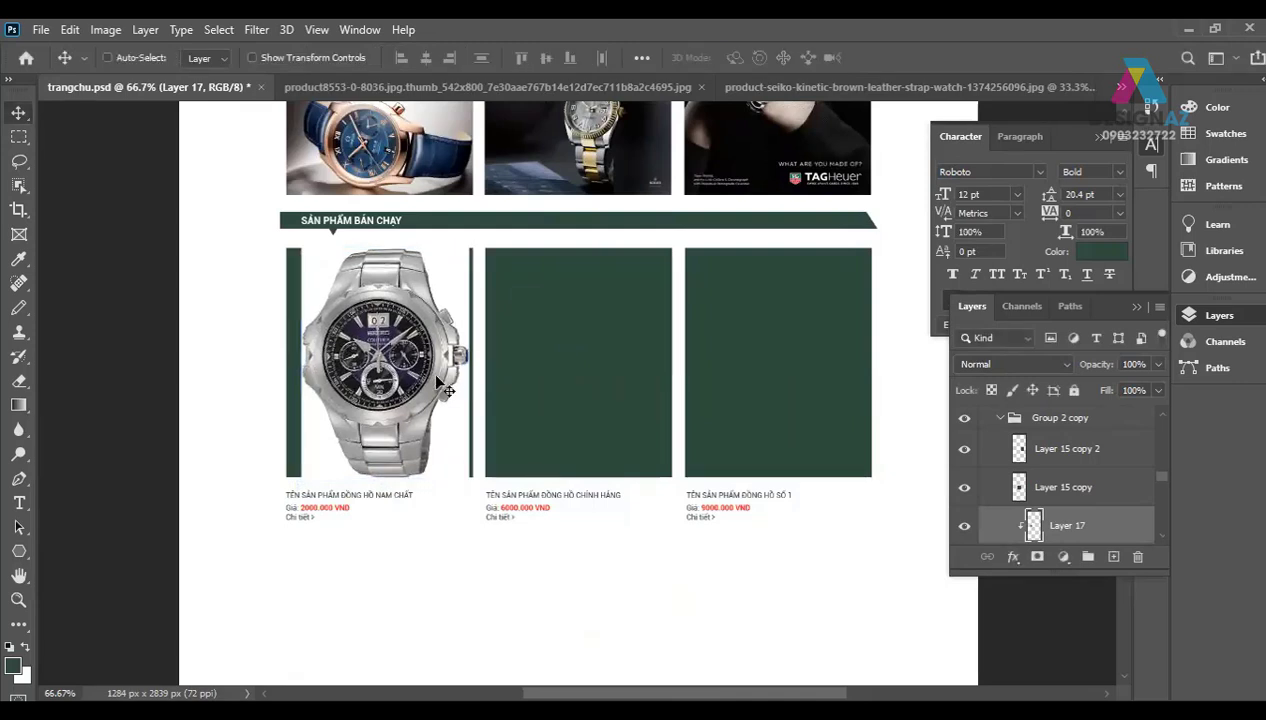
key(Left)
key(Left)
key(Left)
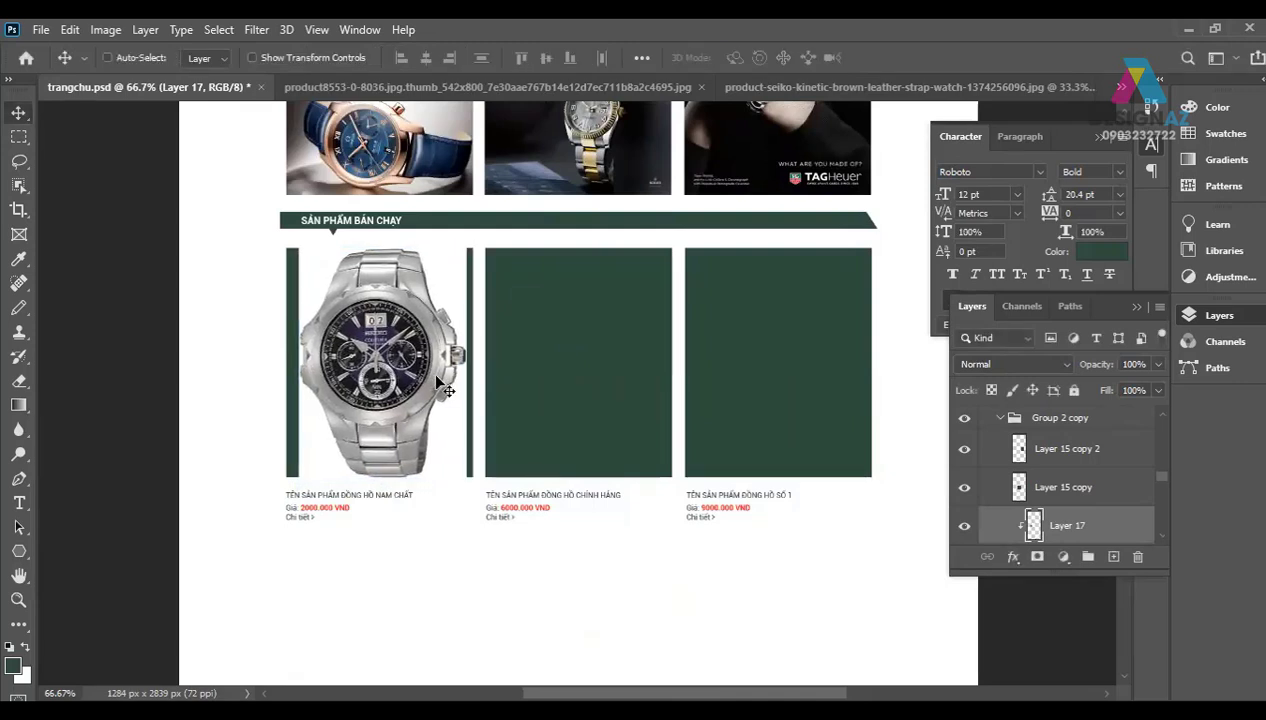
key(Right)
key(Right)
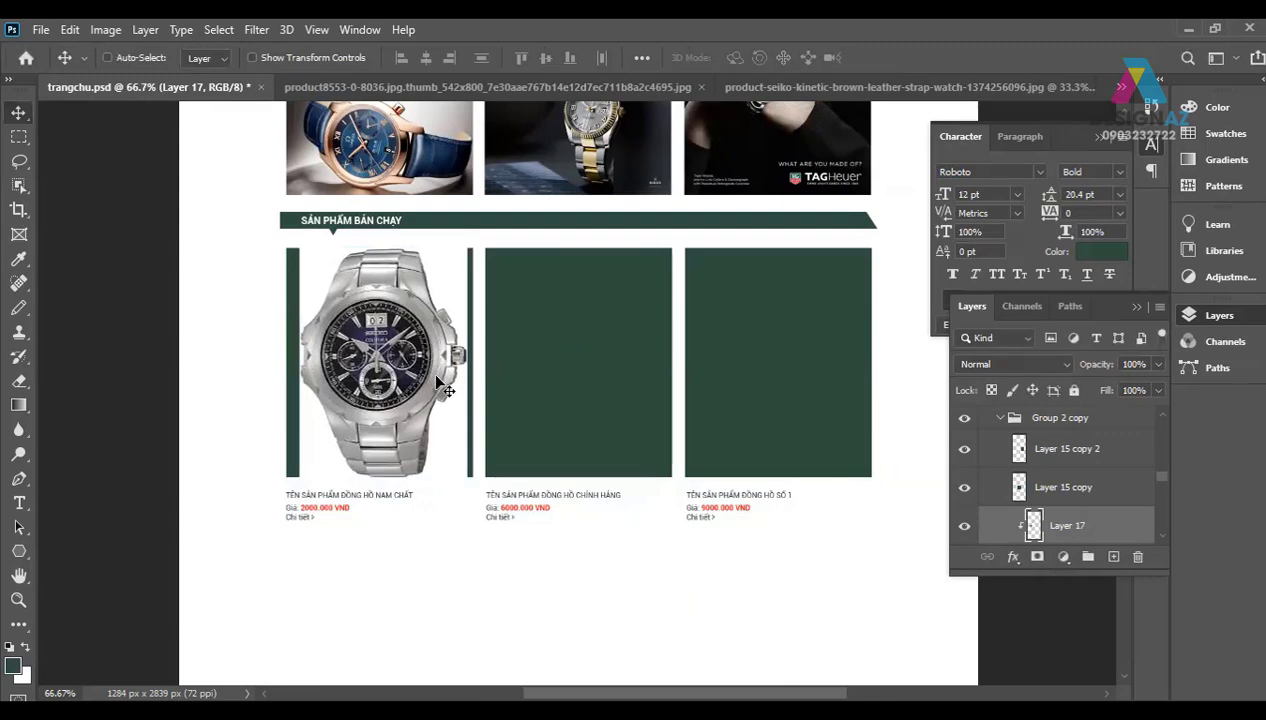
Step: Lock Layer 15's transparent pixels and fill the first product box with white
click(1161, 536)
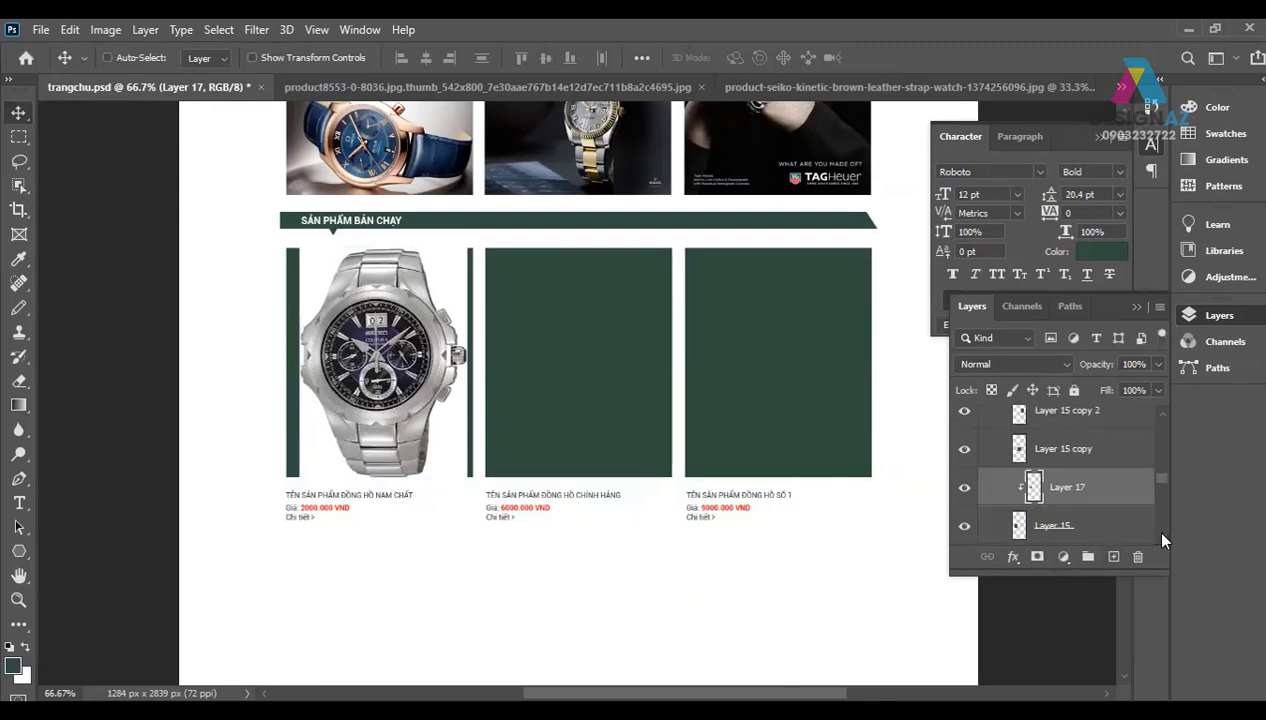
click(1051, 530)
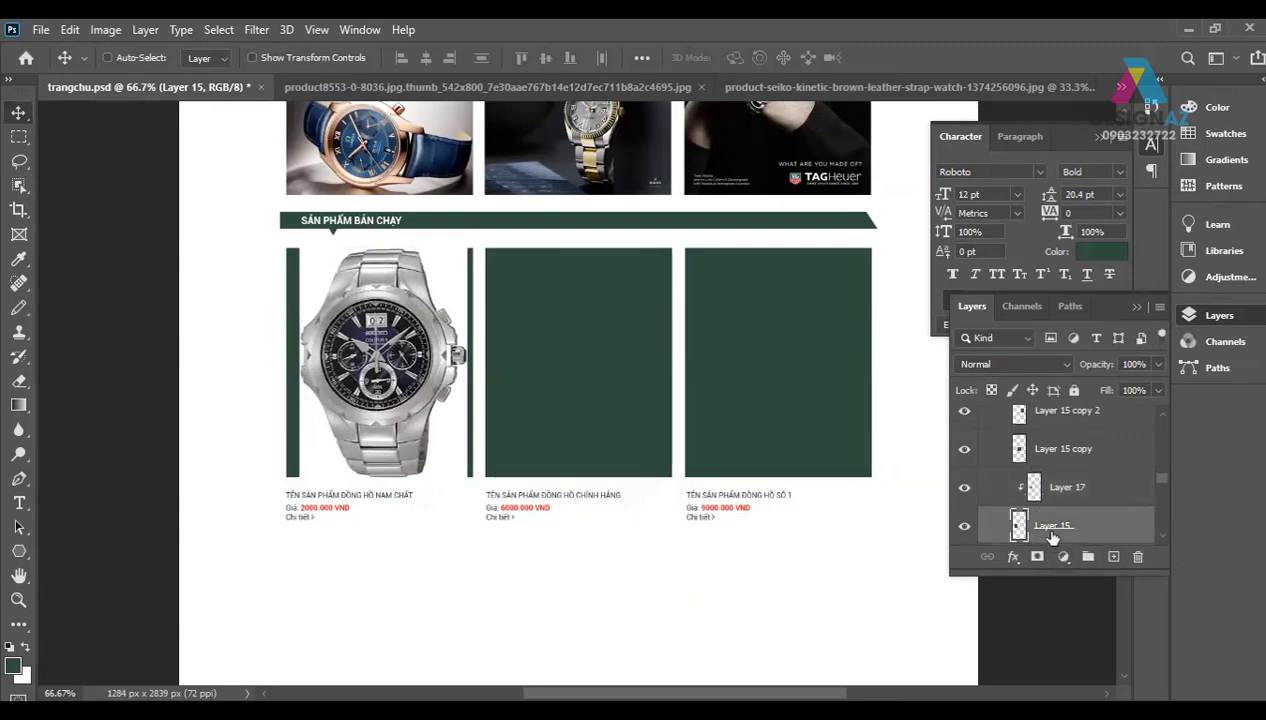
click(991, 390)
key(ctrl+BackSpace)
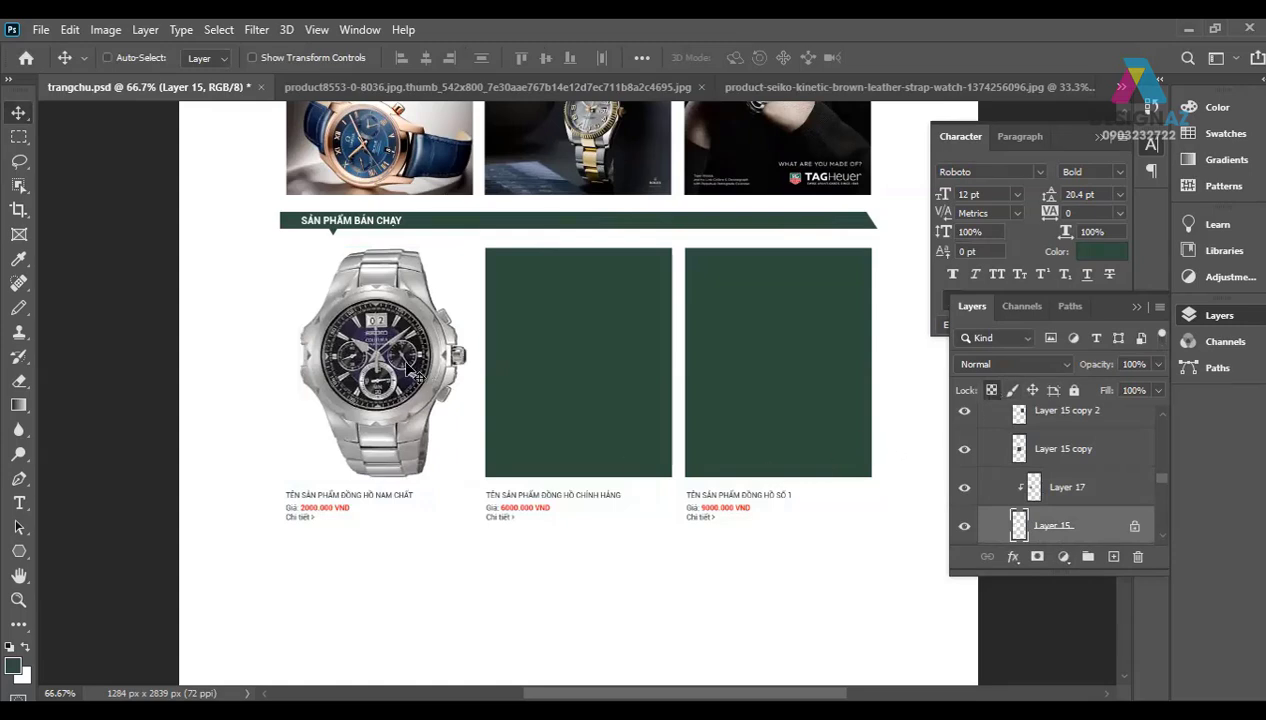
Step: Select the three product caption text layers and move them slightly down
right_click(418, 366)
click(455, 385)
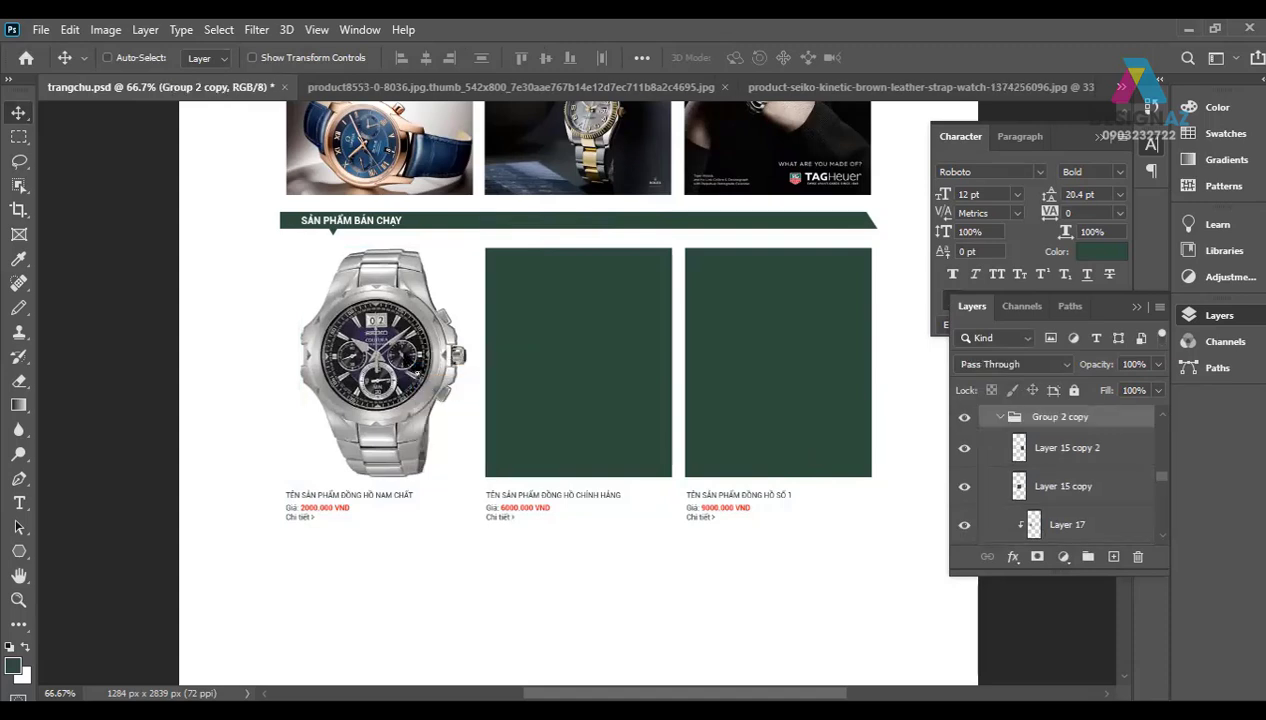
right_click(402, 352)
click(440, 375)
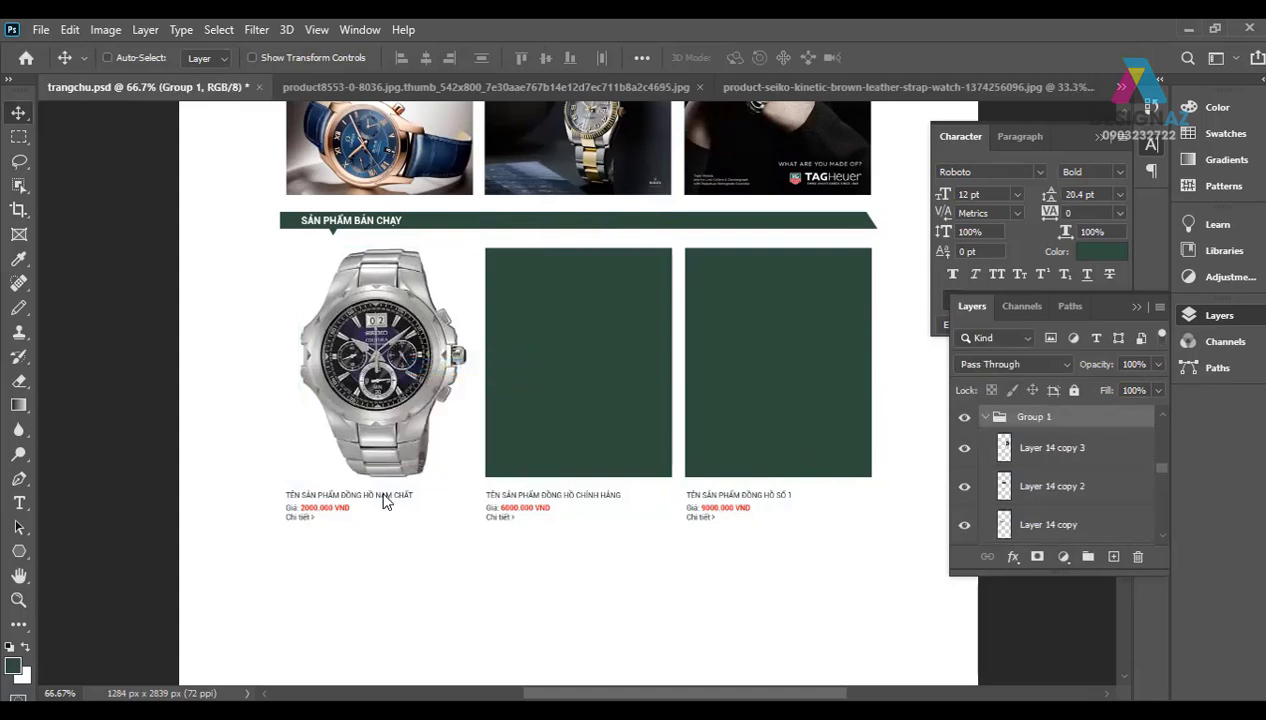
right_click(385, 498)
click(438, 524)
right_click(562, 500)
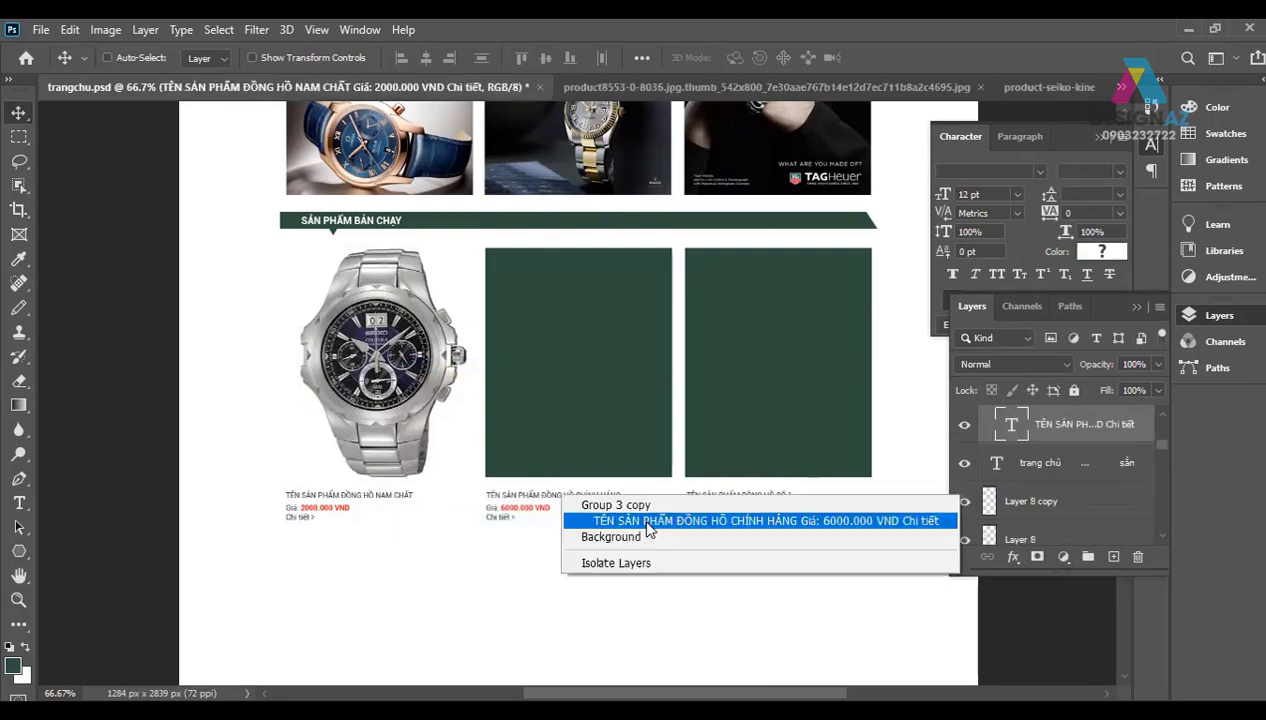
click(639, 515)
right_click(733, 500)
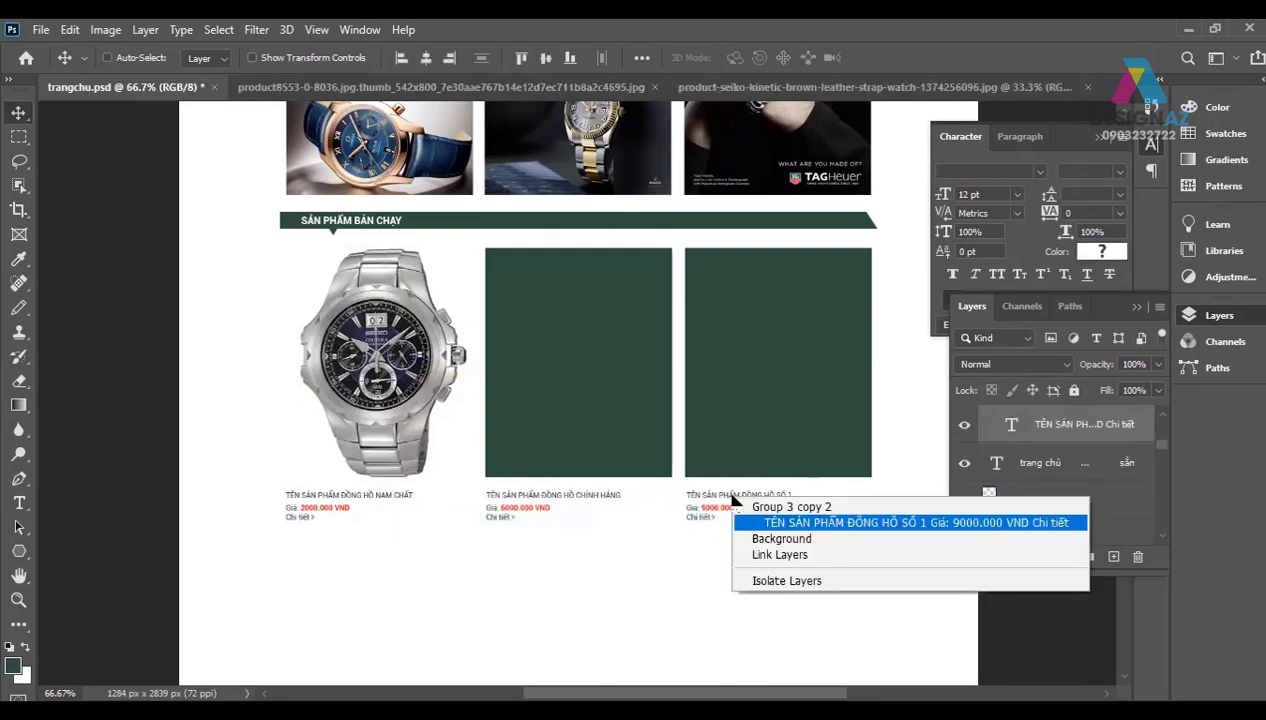
click(748, 519)
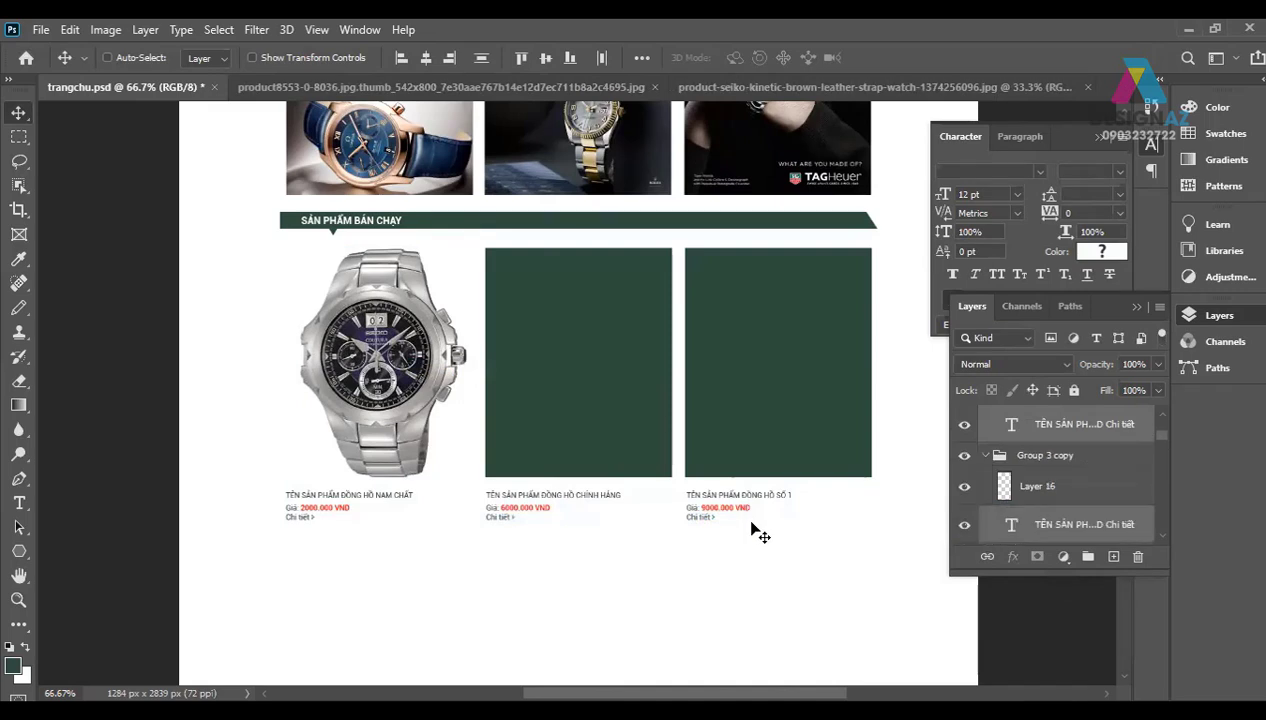
key(shift+Down)
key(shift+Down)
key(shift+Down)
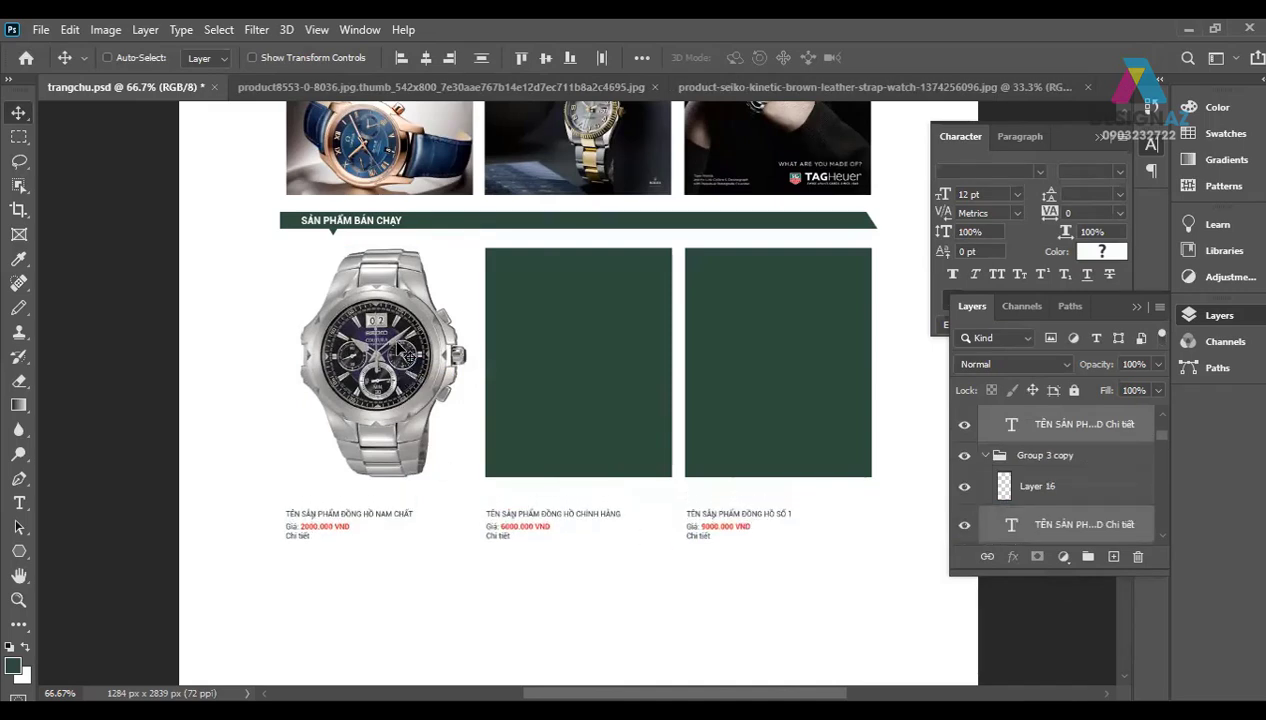
right_click(400, 346)
Step: Shift the watch slightly right, duplicate it, and flip the copy upside down beneath it
click(458, 386)
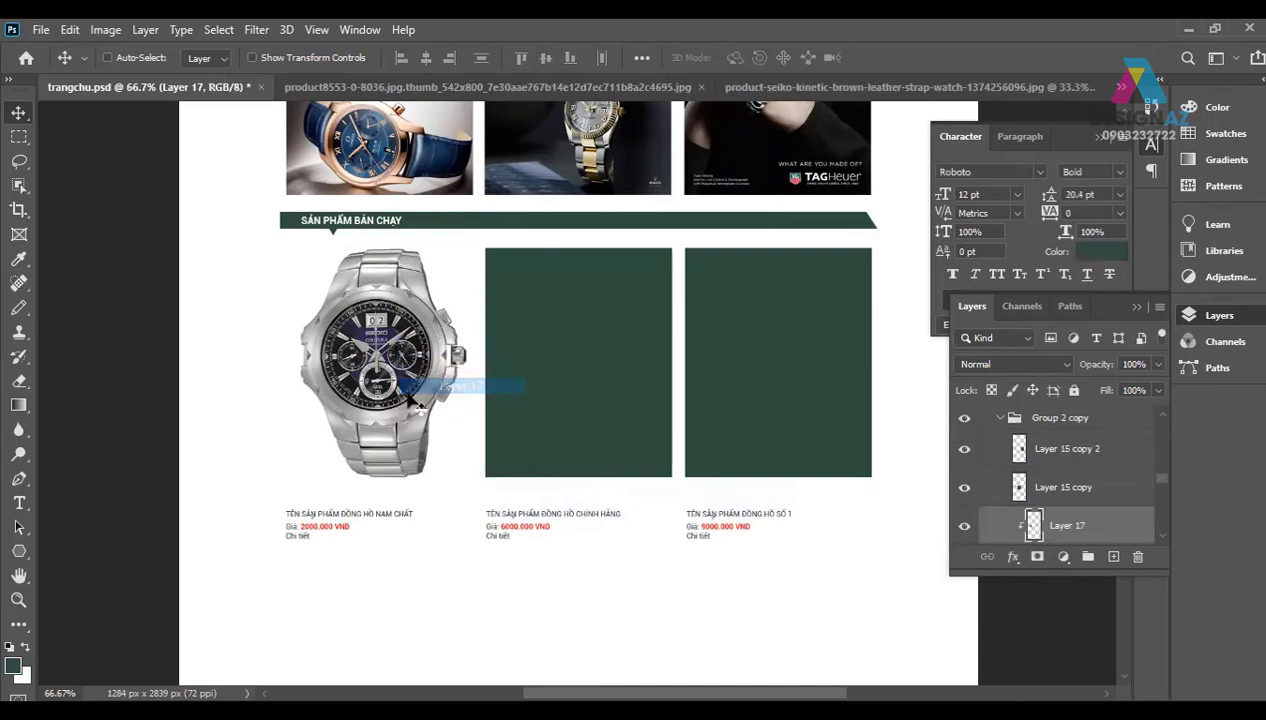
drag(405, 398, 420, 402)
key(ctrl+j)
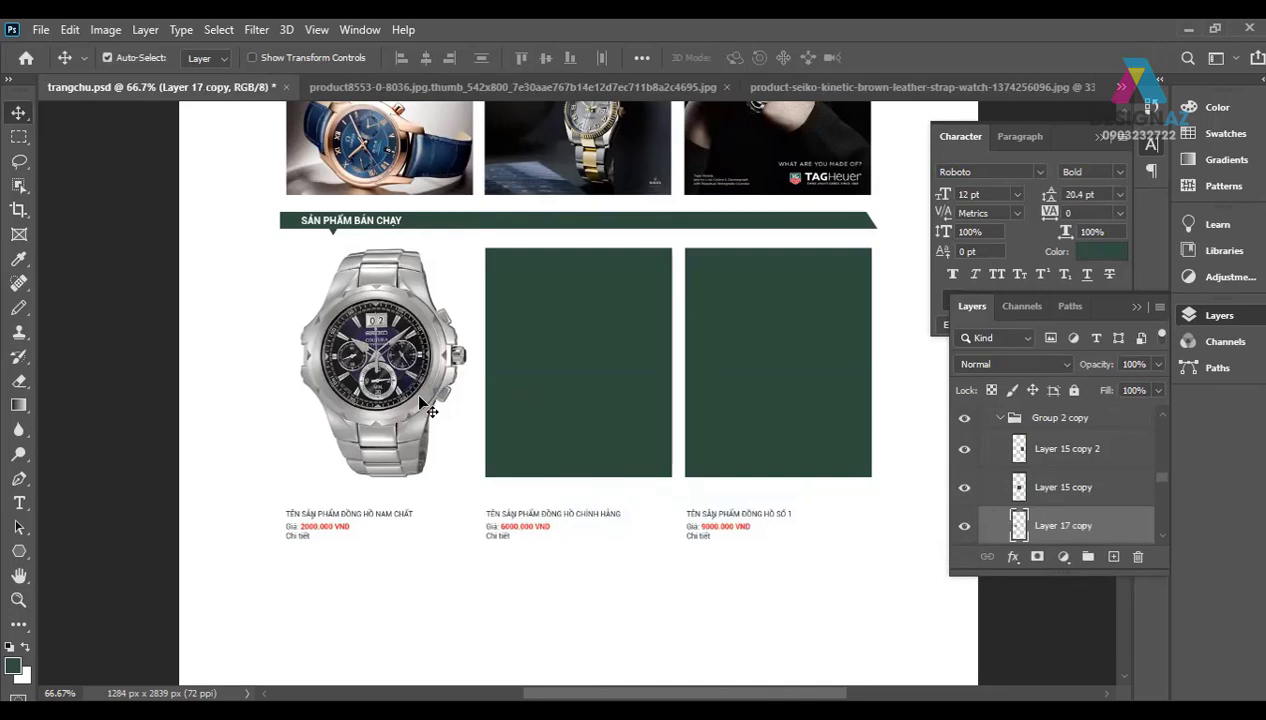
key(ctrl+t)
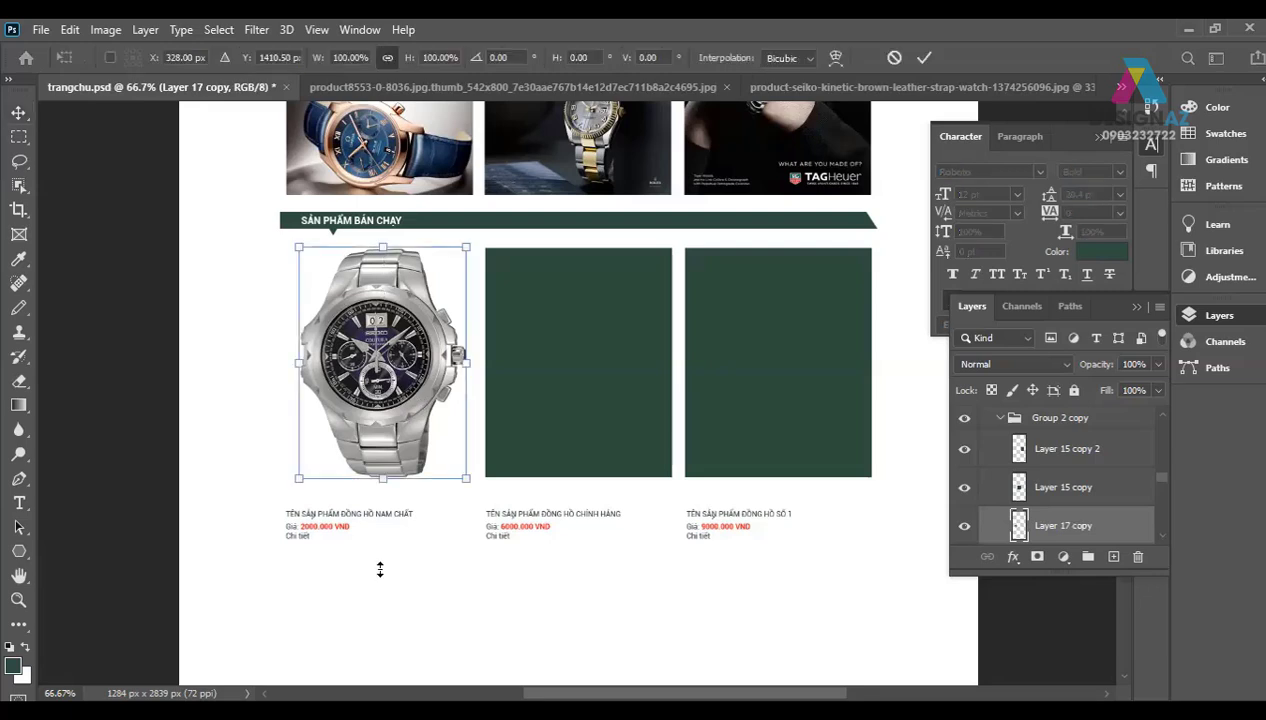
drag(380, 590, 383, 587)
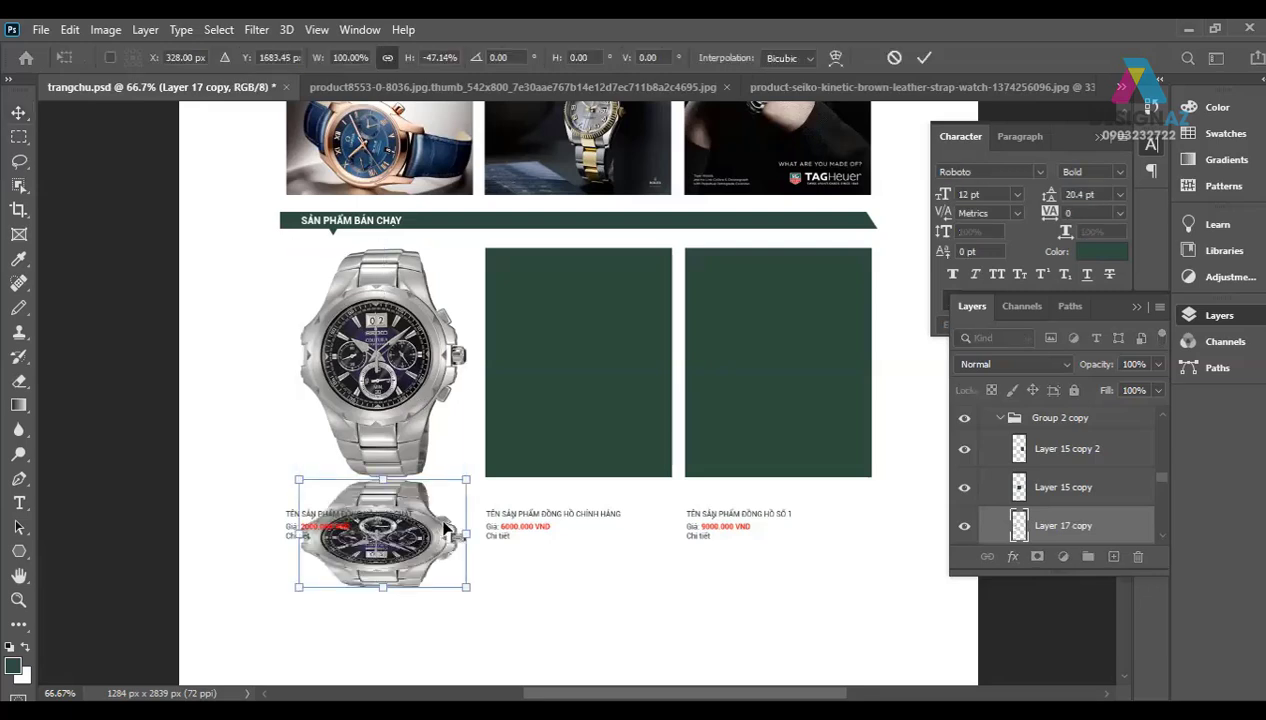
drag(447, 528, 447, 527)
key(Return)
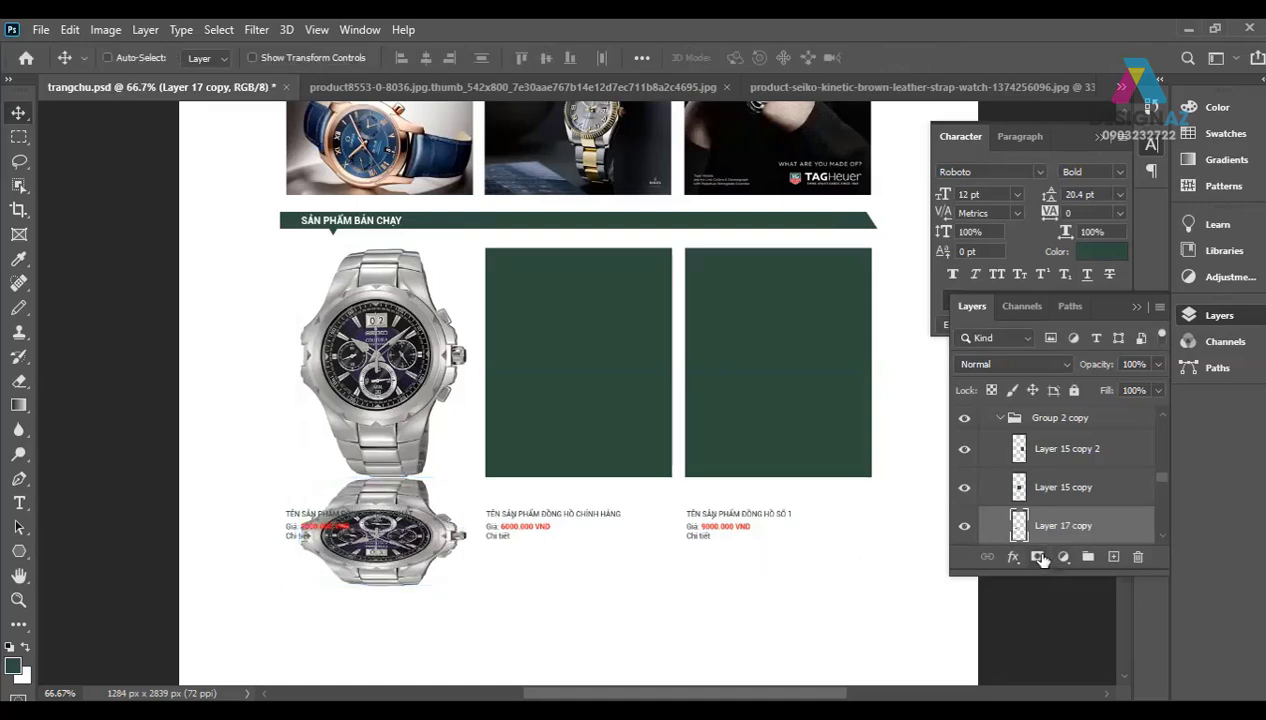
Step: Mask the flipped copy with a gradient so the reflection fades toward the bottom
click(1039, 557)
key(g)
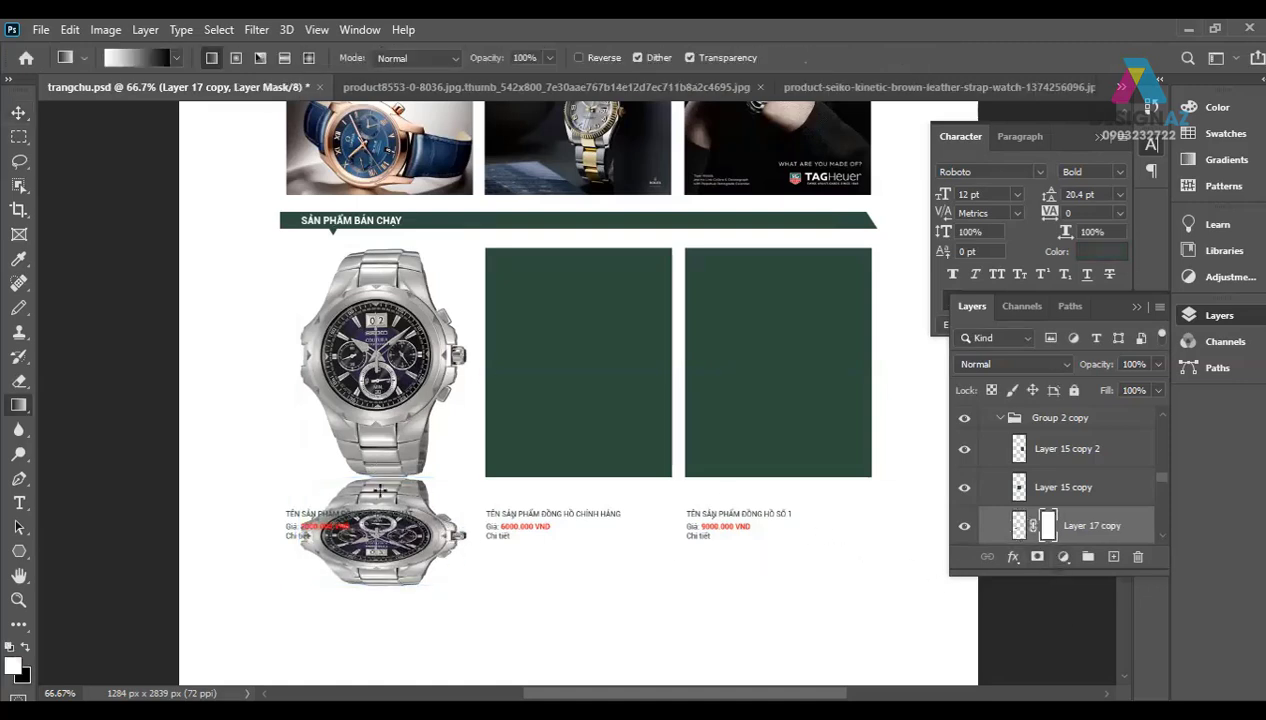
drag(372, 456, 376, 488)
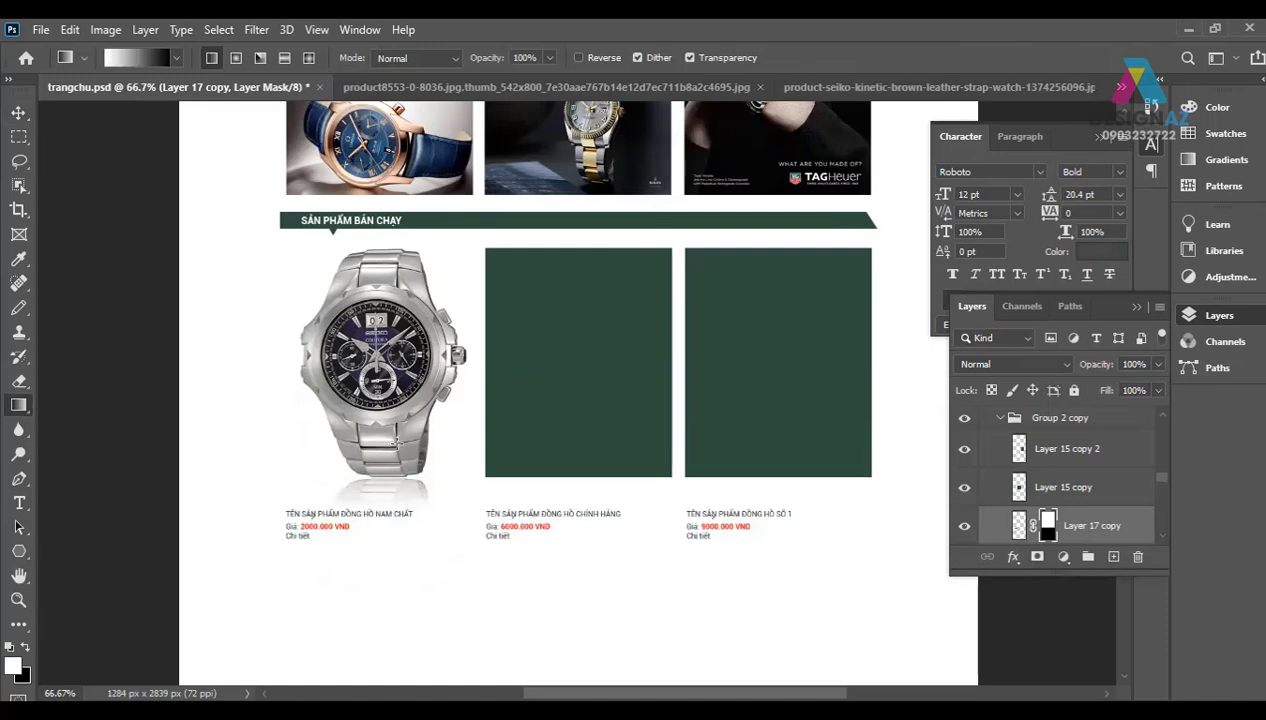
click(18, 112)
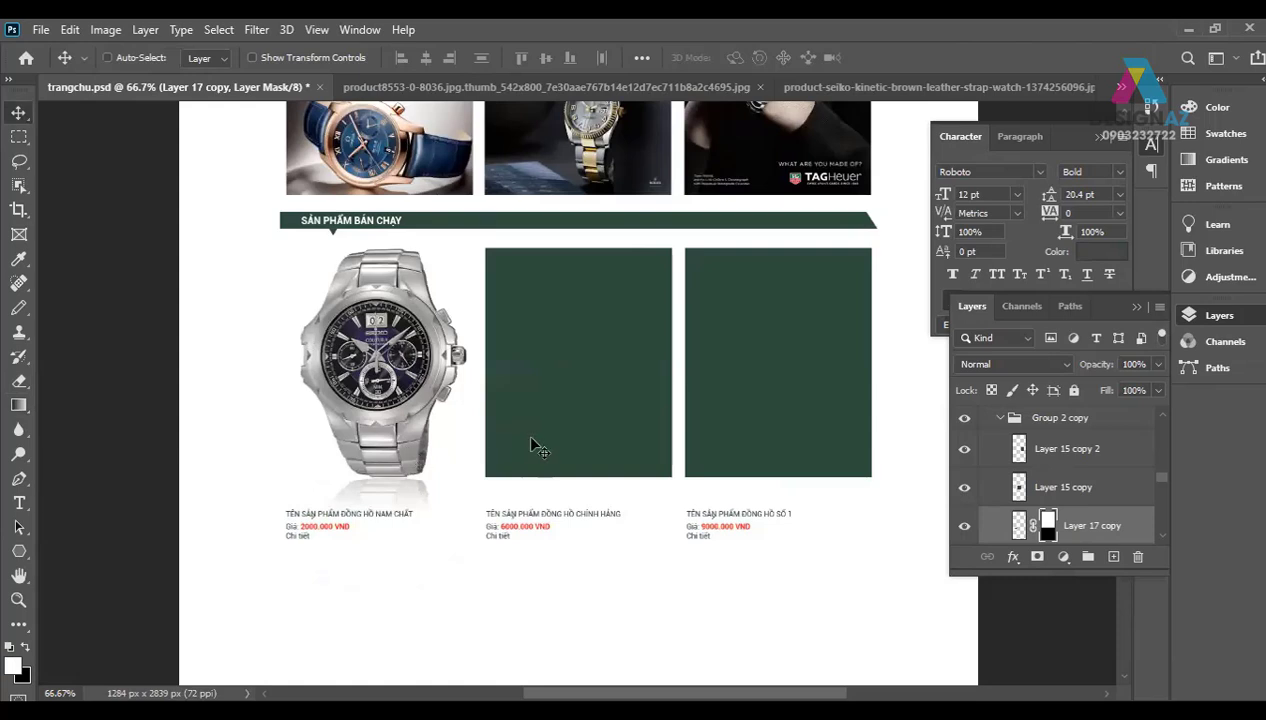
Step: Select the second product box, then select all of the Seiko leather-strap image and close it
right_click(598, 358)
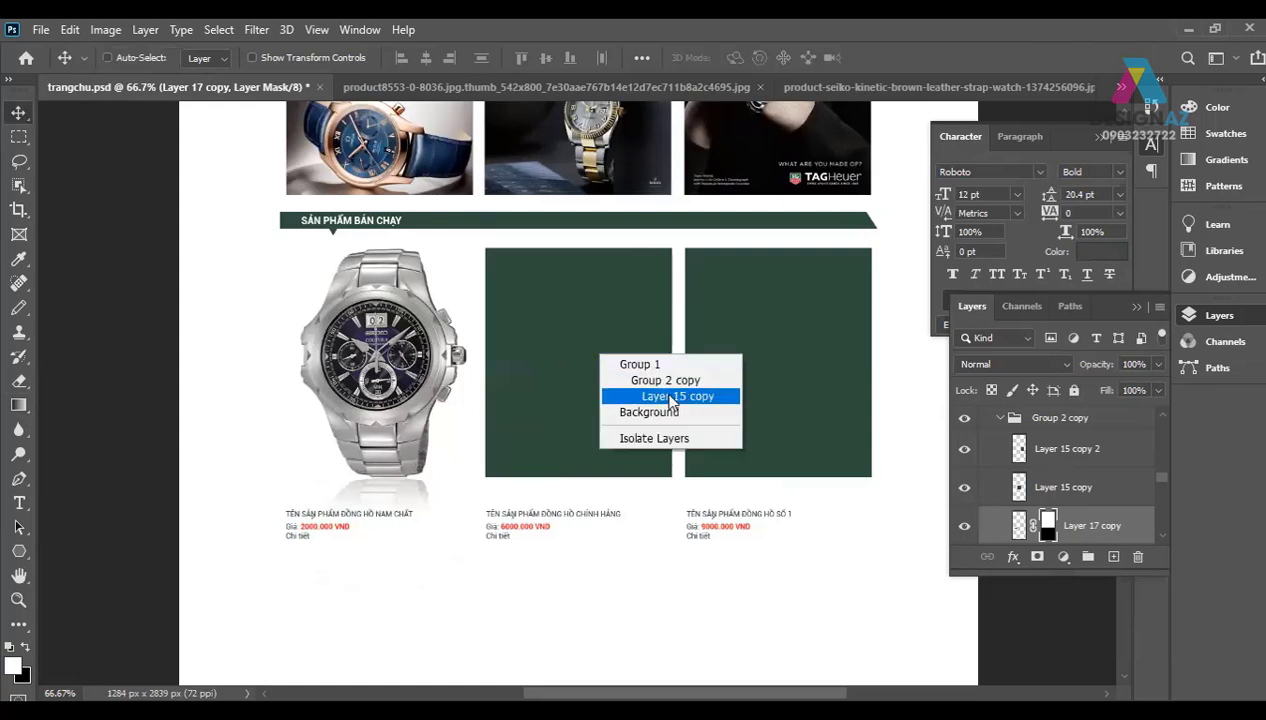
click(668, 397)
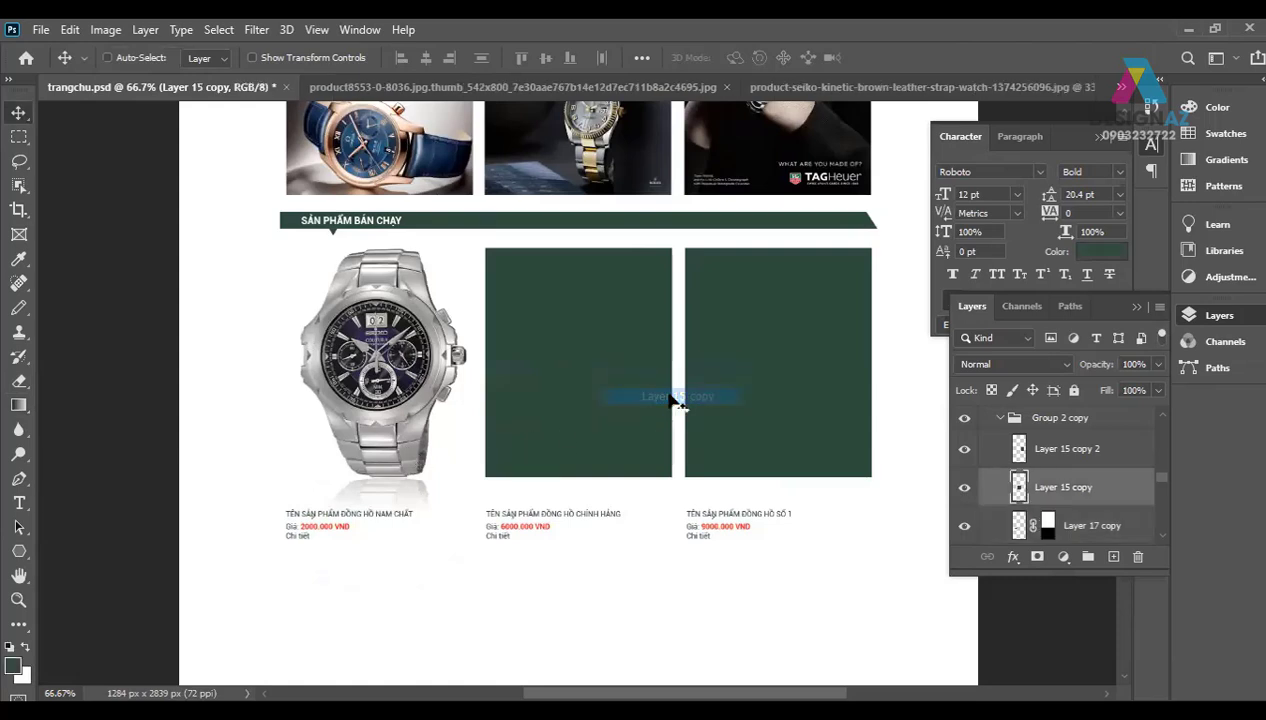
click(798, 88)
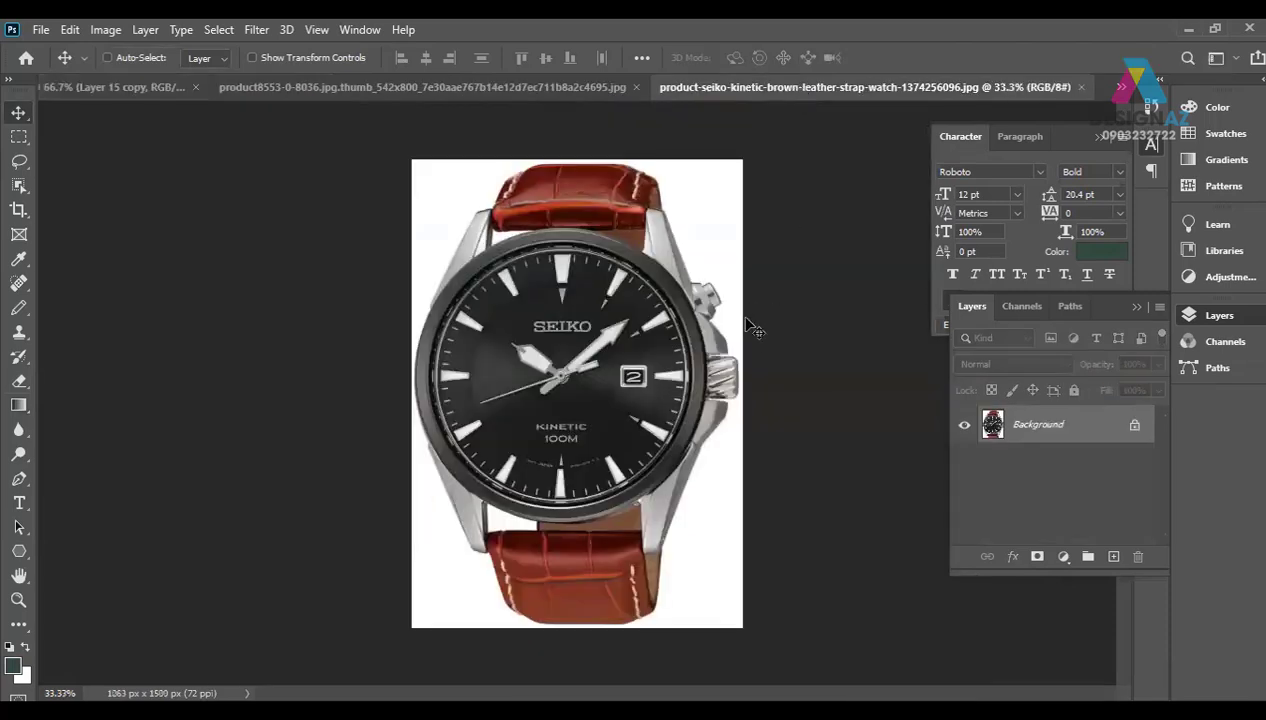
key(ctrl+a)
click(1083, 87)
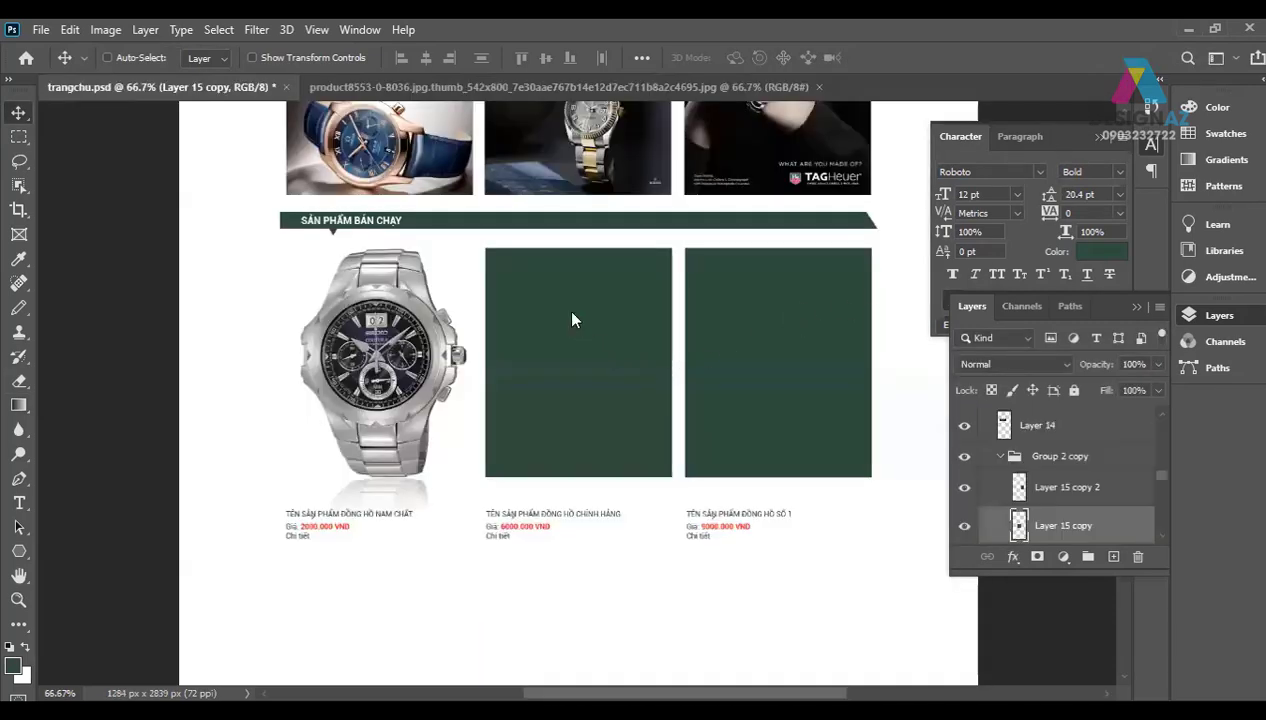
Step: Paste the Seiko watch into the homepage, clipped to the second product box
right_click(624, 346)
click(641, 358)
key(ctrl+v)
key(ctrl+alt+g)
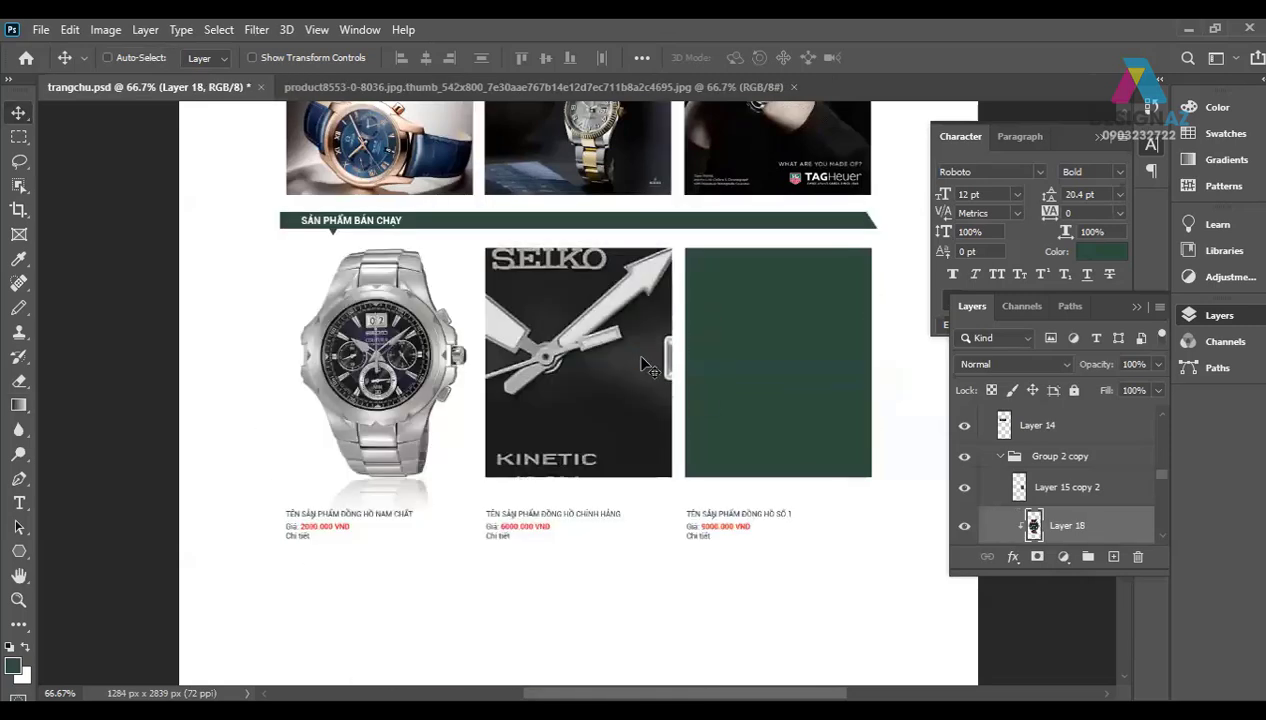
Step: Scale the red-strap watch to 24.06% and position it inside the middle product box
key(ctrl+t)
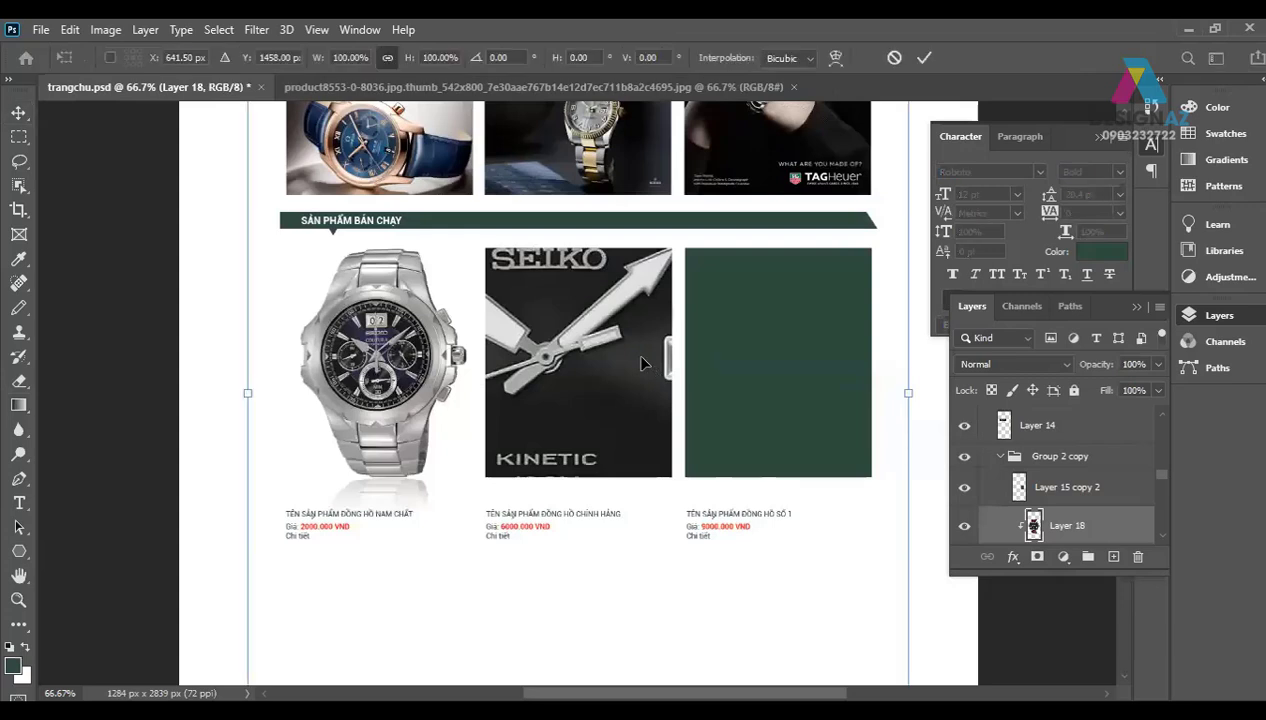
key(ctrl+minus)
key(ctrl+minus)
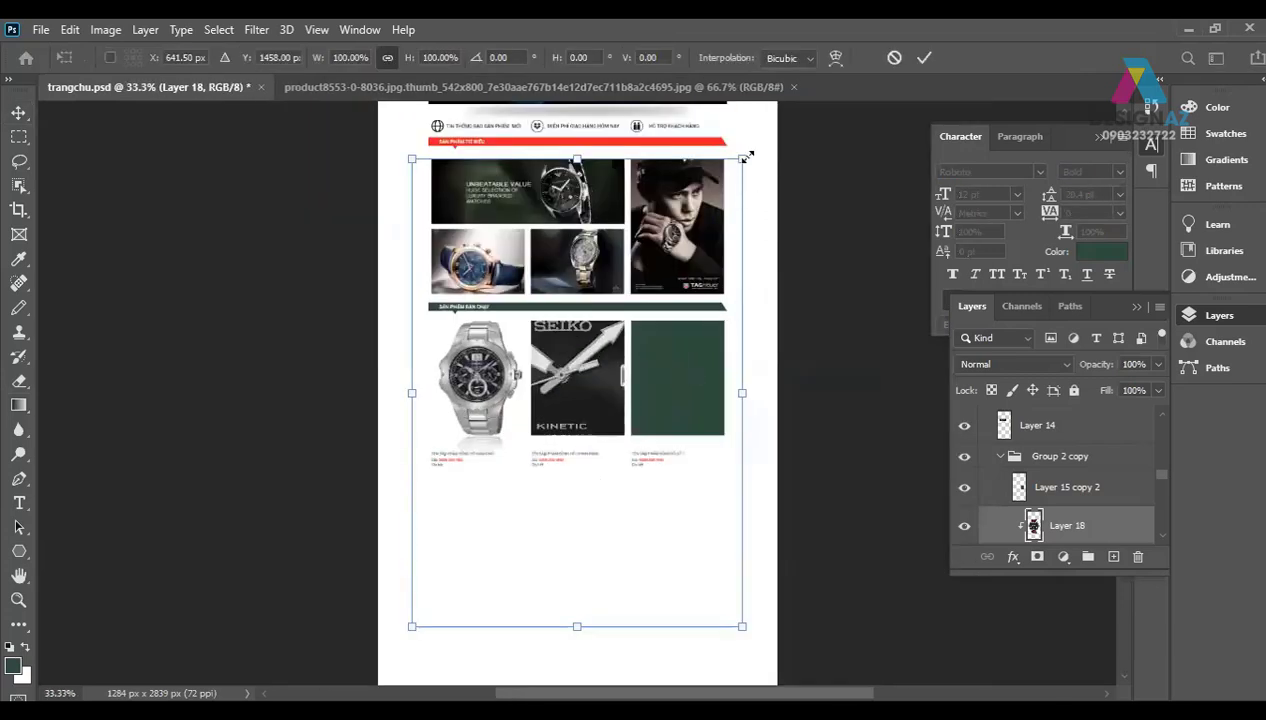
drag(744, 158, 715, 185)
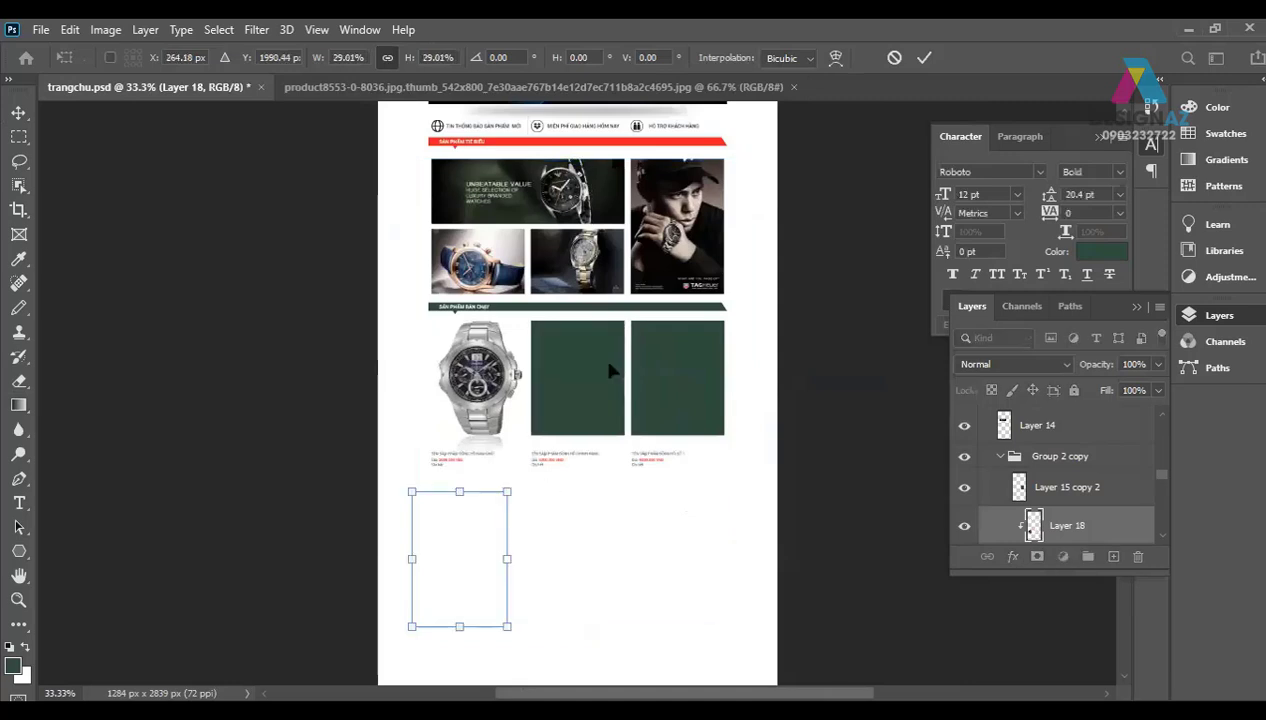
drag(486, 510, 617, 328)
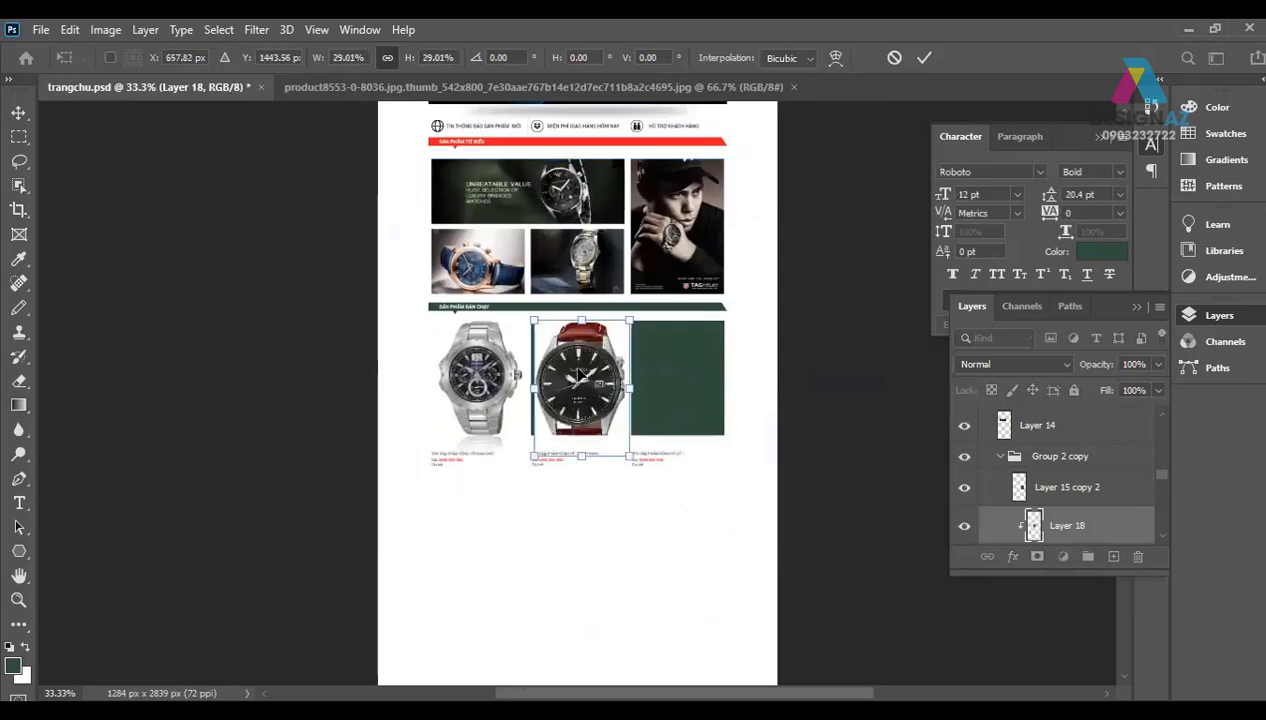
drag(629, 456, 620, 433)
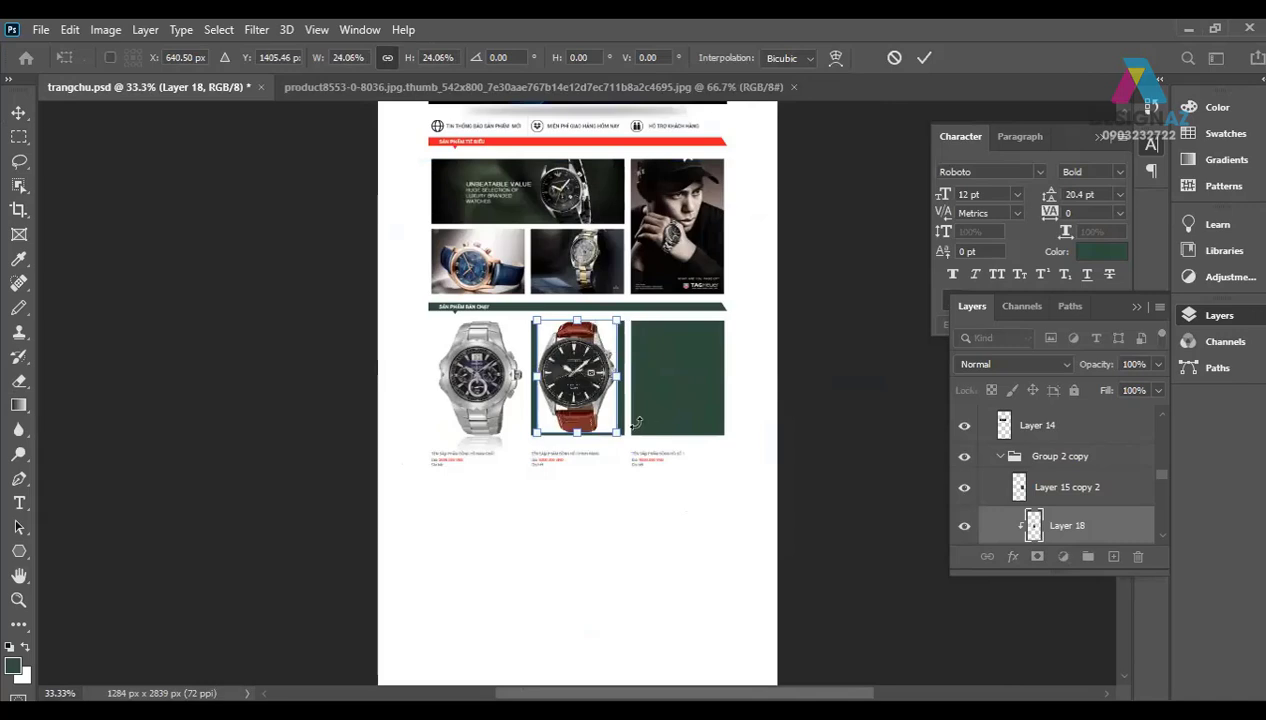
key(ctrl+plus)
key(ctrl+plus)
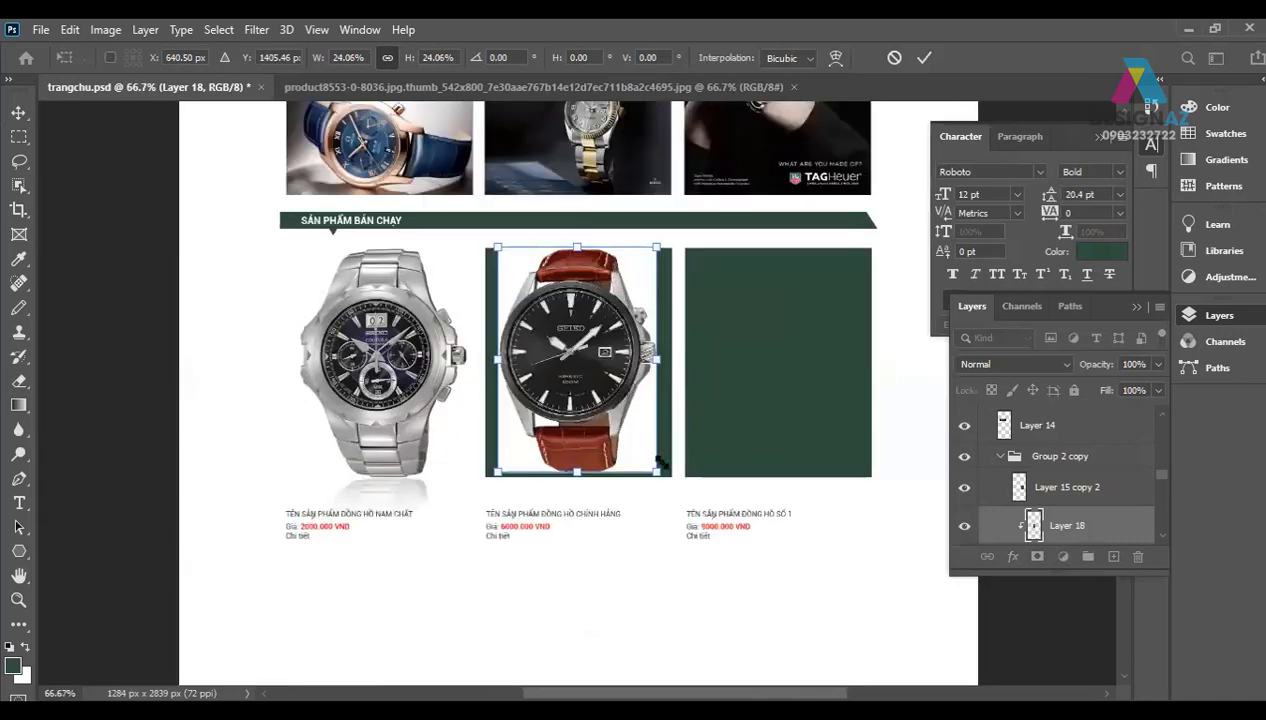
key(Down)
key(Down)
key(Down)
key(Down)
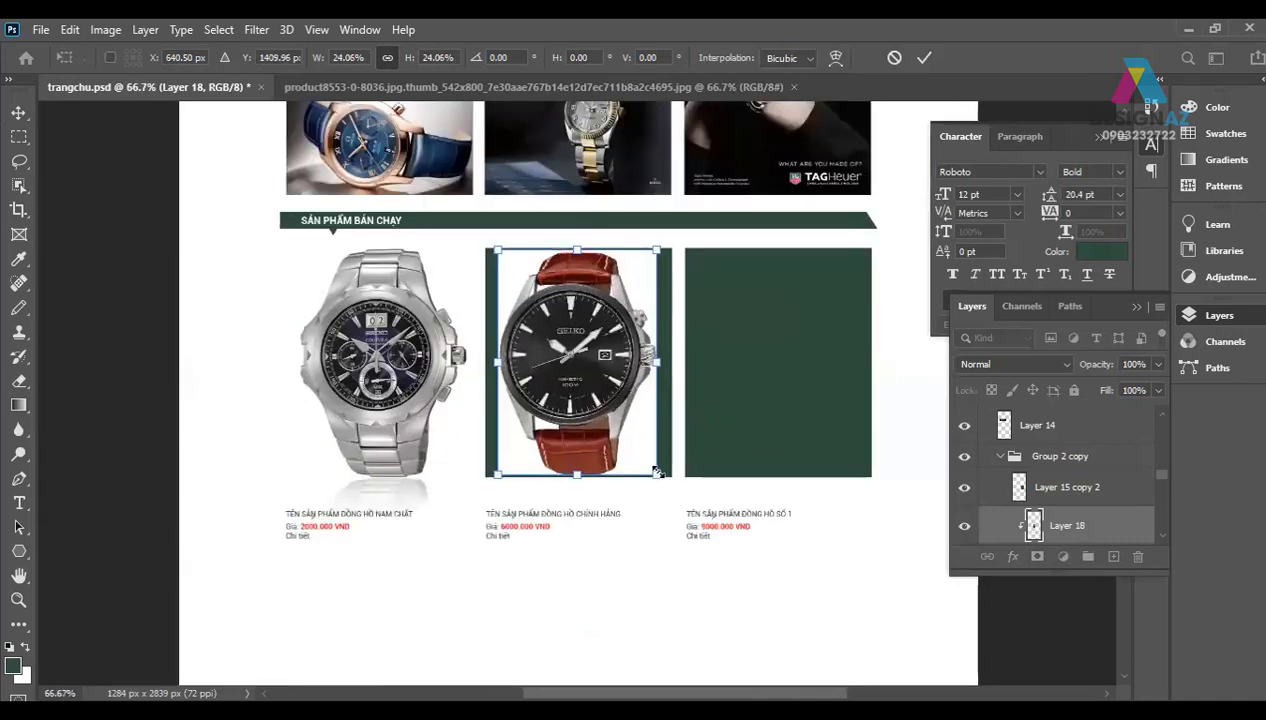
key(Down)
key(Down)
key(Return)
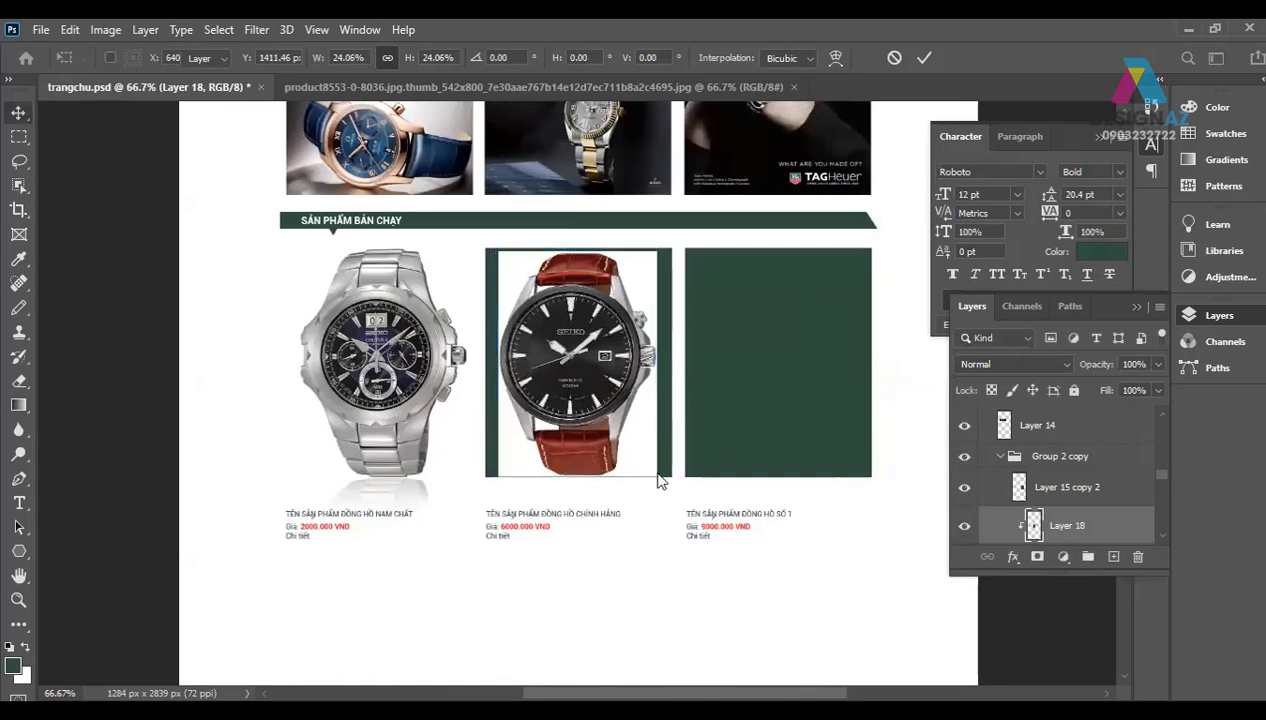
key(Right)
key(Right)
key(Right)
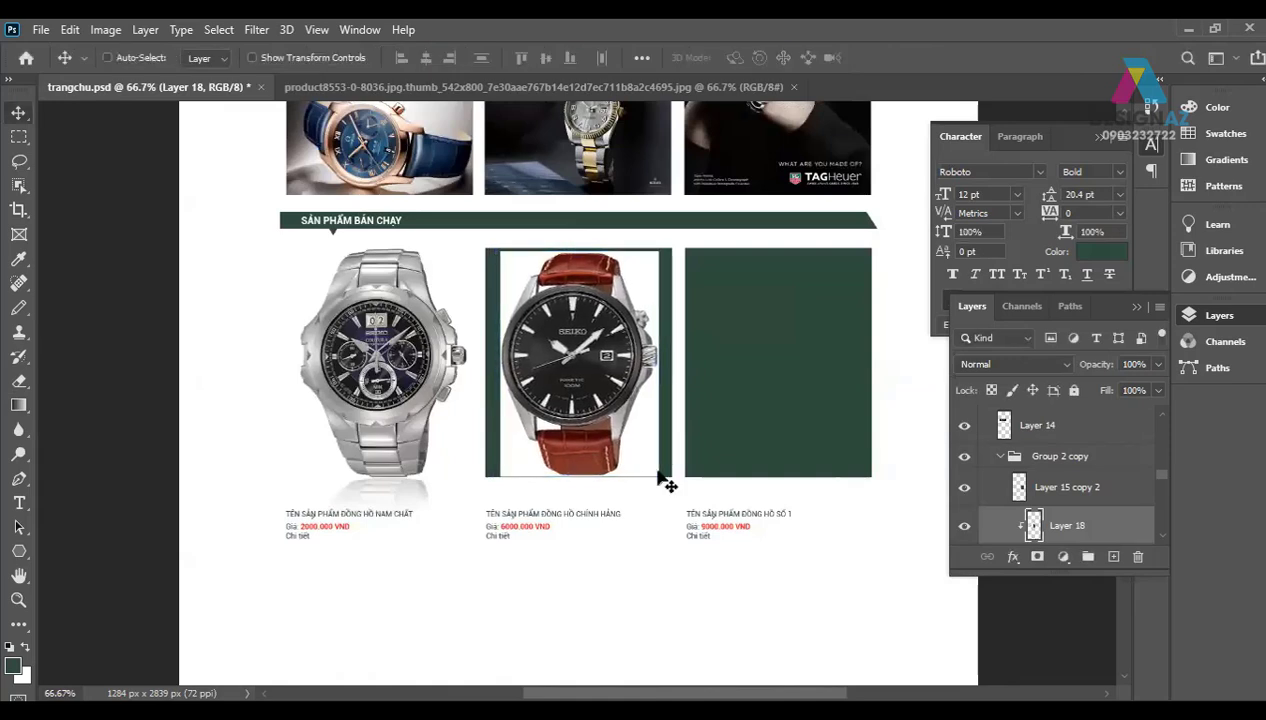
Step: Lock Layer 15 copy's transparency and merge it with the red-strap watch Layer 18
scroll(1148, 528, down, 1)
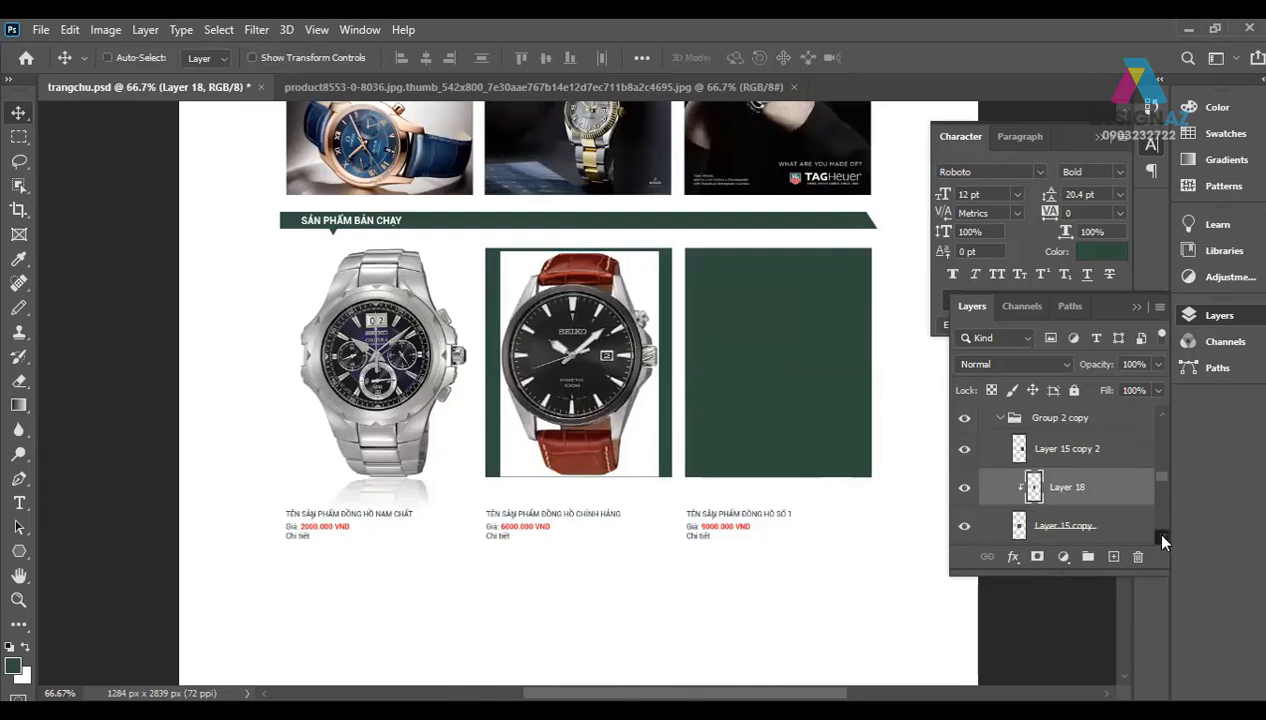
click(1058, 530)
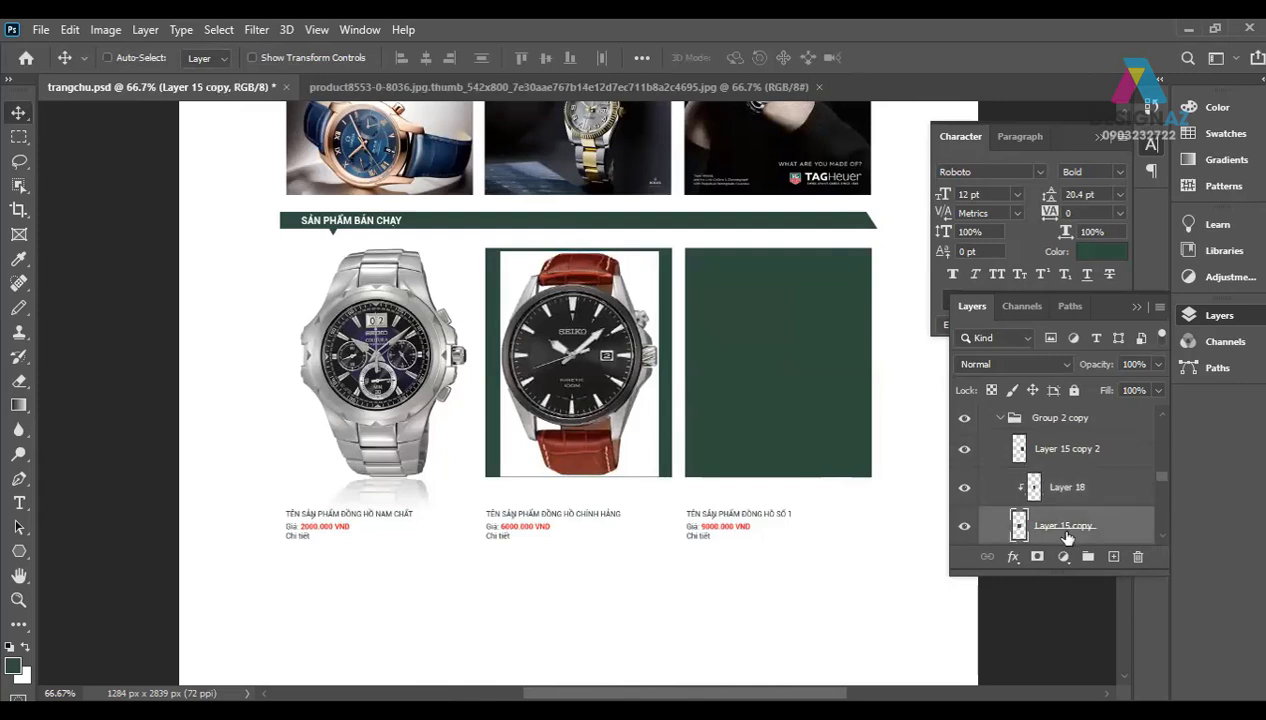
click(991, 390)
alt+click(1022, 468)
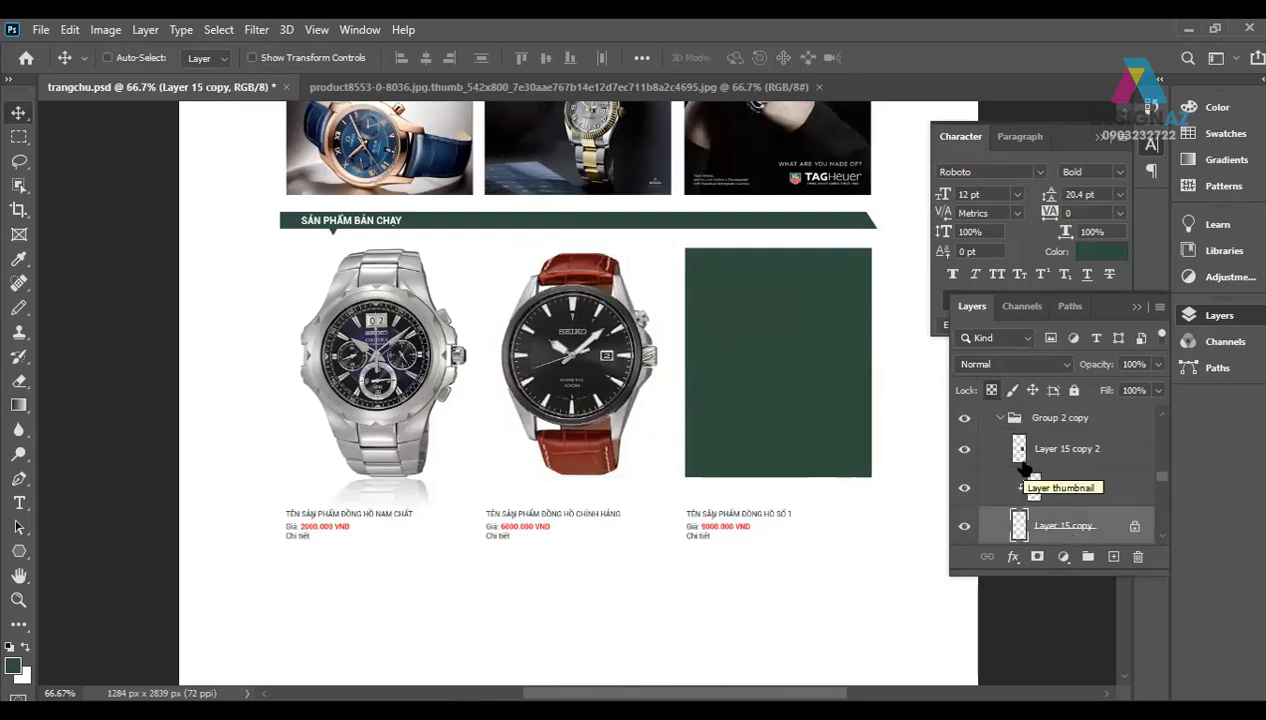
click(1085, 493)
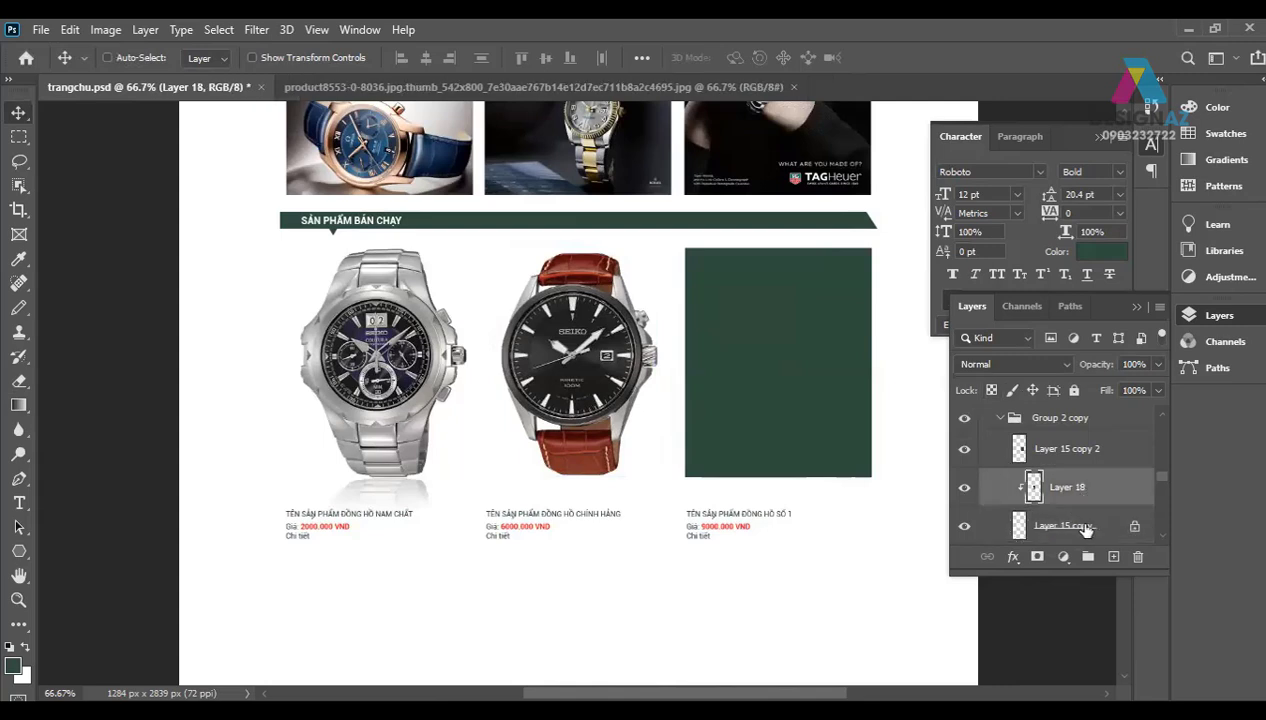
shift+click(1100, 526)
key(ctrl)
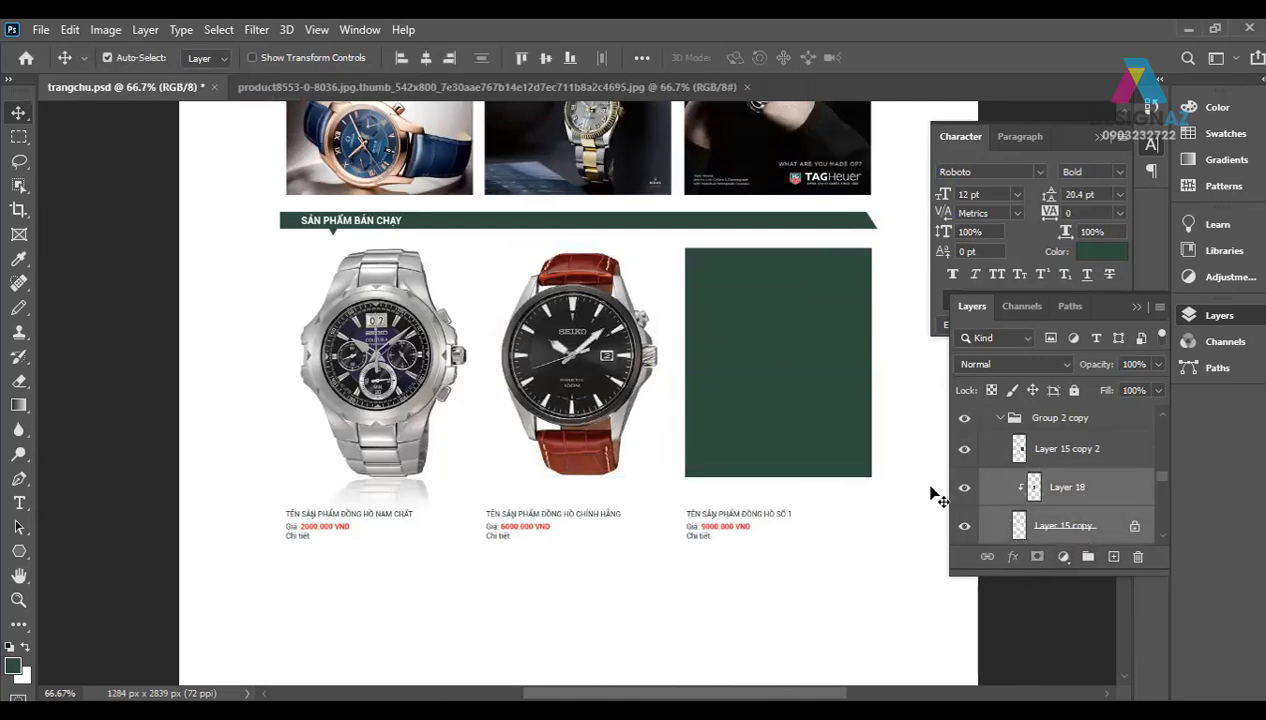
key(ctrl+e)
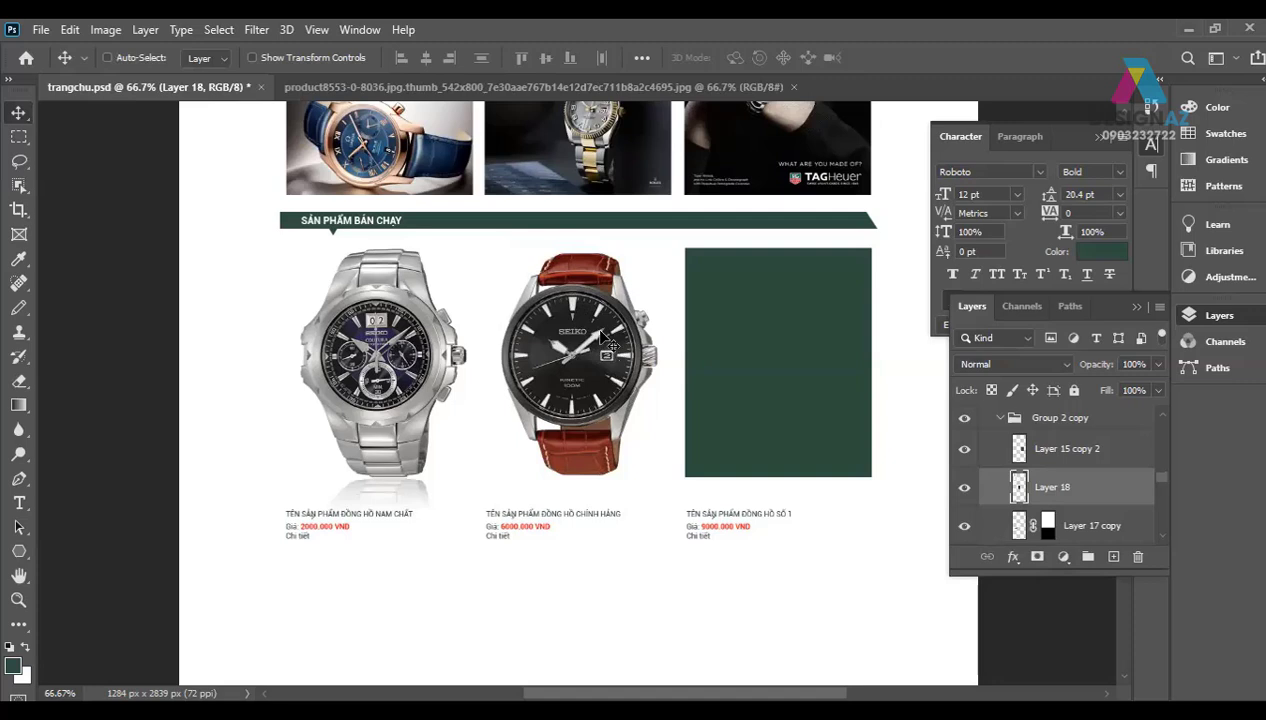
Step: Duplicate Layer 18 and flip the copy upside down below the watch
right_click(604, 343)
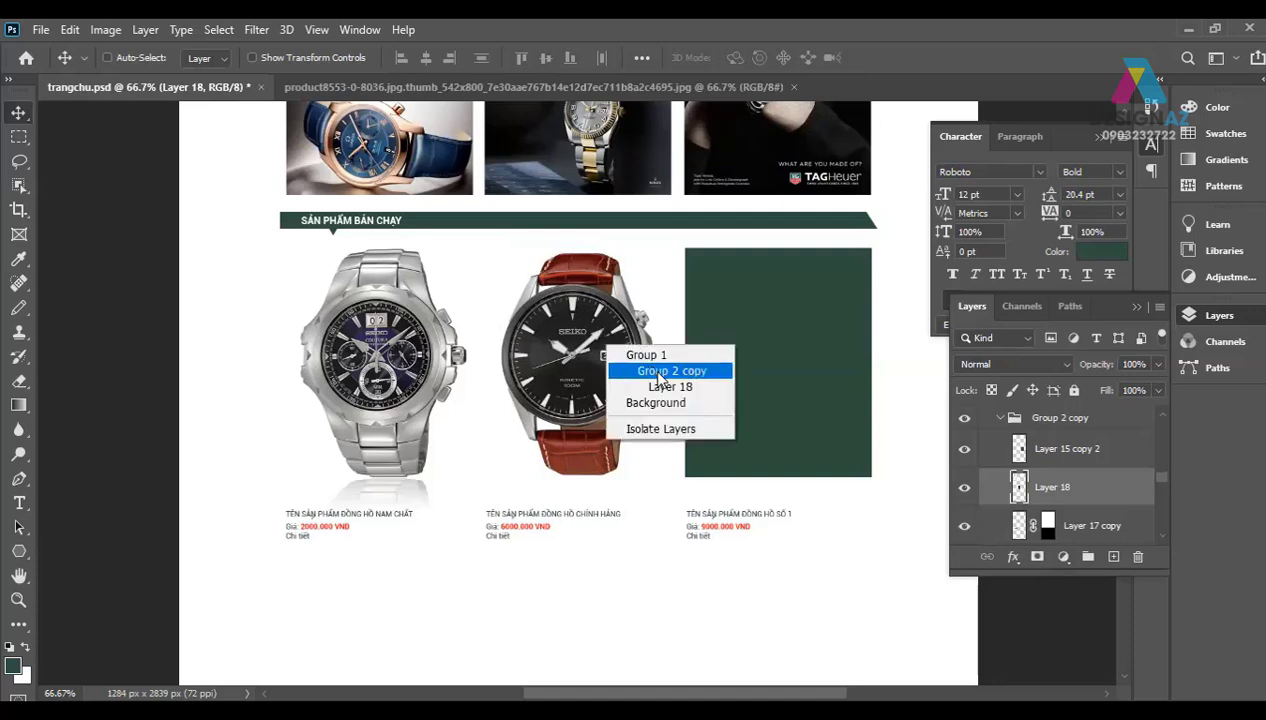
click(660, 388)
key(ctrl)
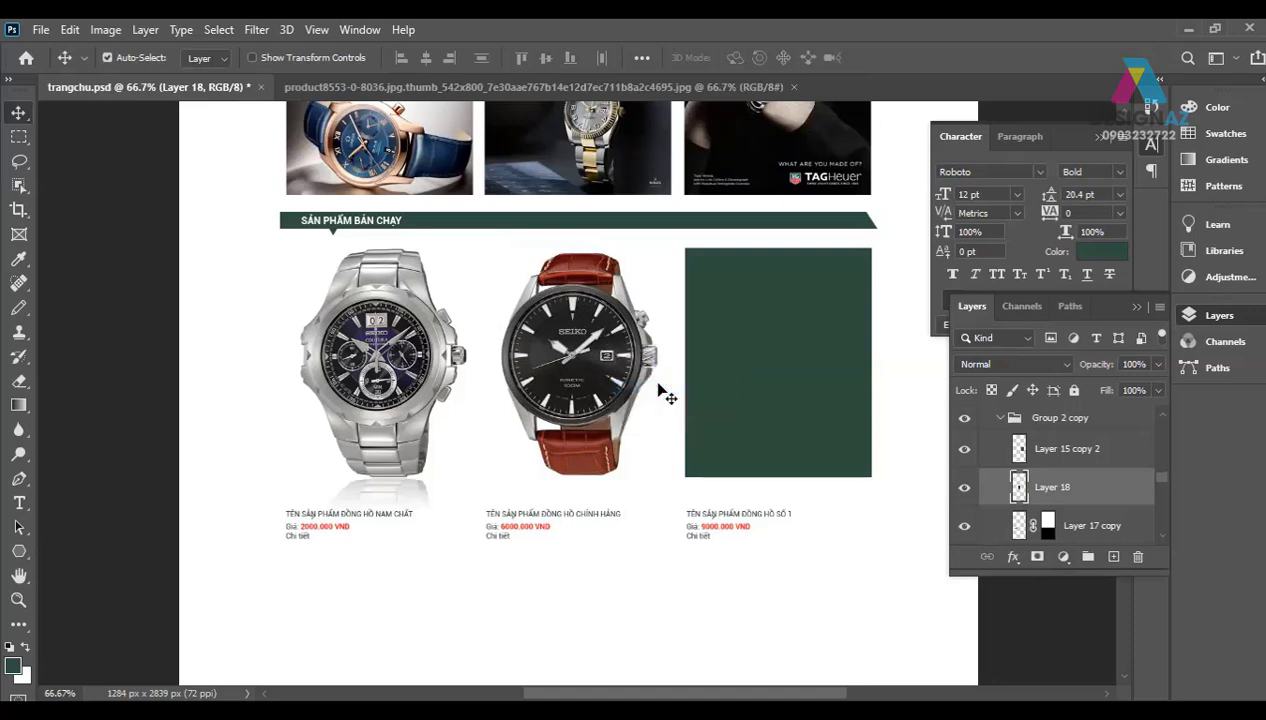
key(ctrl+j)
key(ctrl+t)
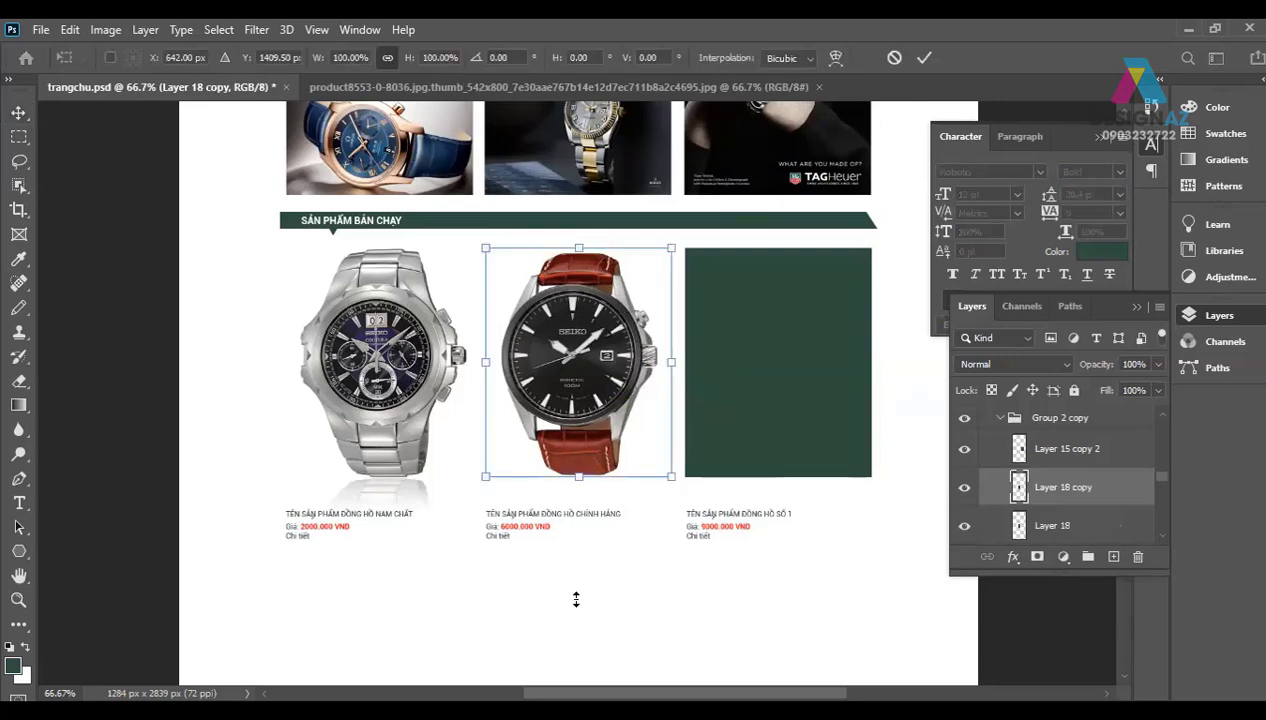
drag(578, 248, 578, 609)
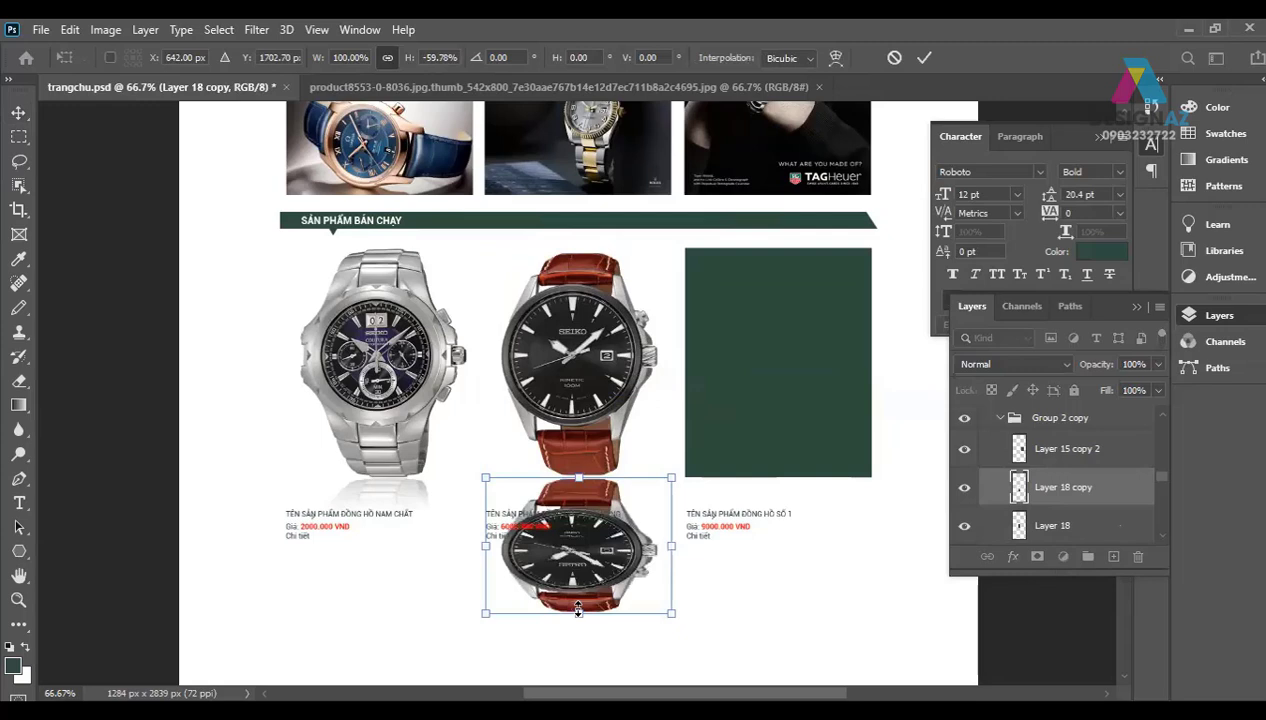
key(Return)
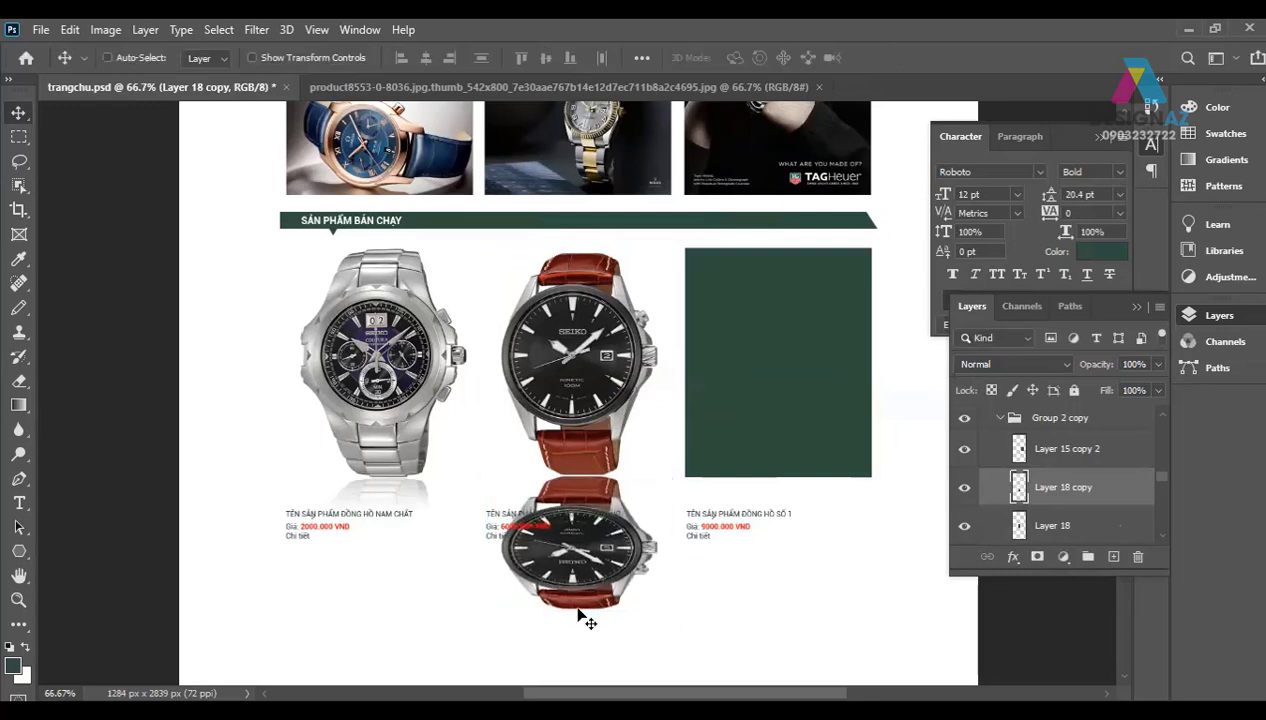
Step: Add a layer mask and gradient-fade the flipped copy into a light reflection
click(1036, 557)
key(g)
drag(593, 461, 589, 556)
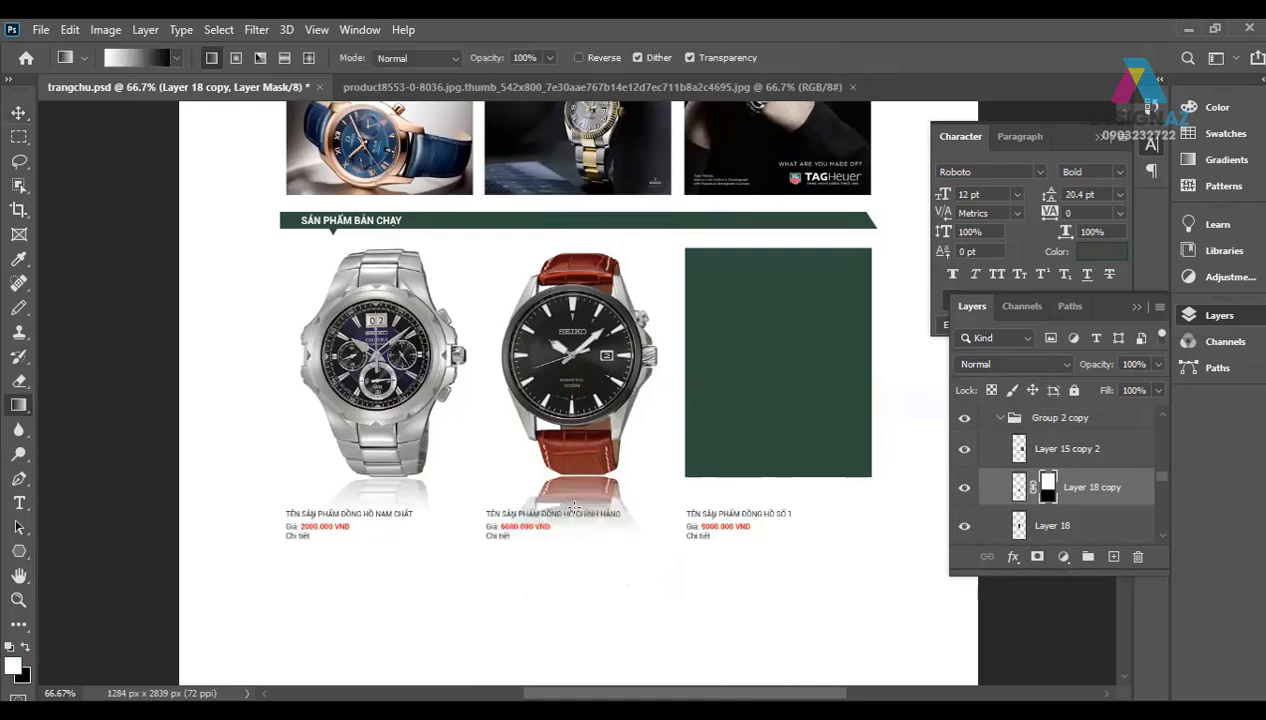
drag(575, 430, 578, 518)
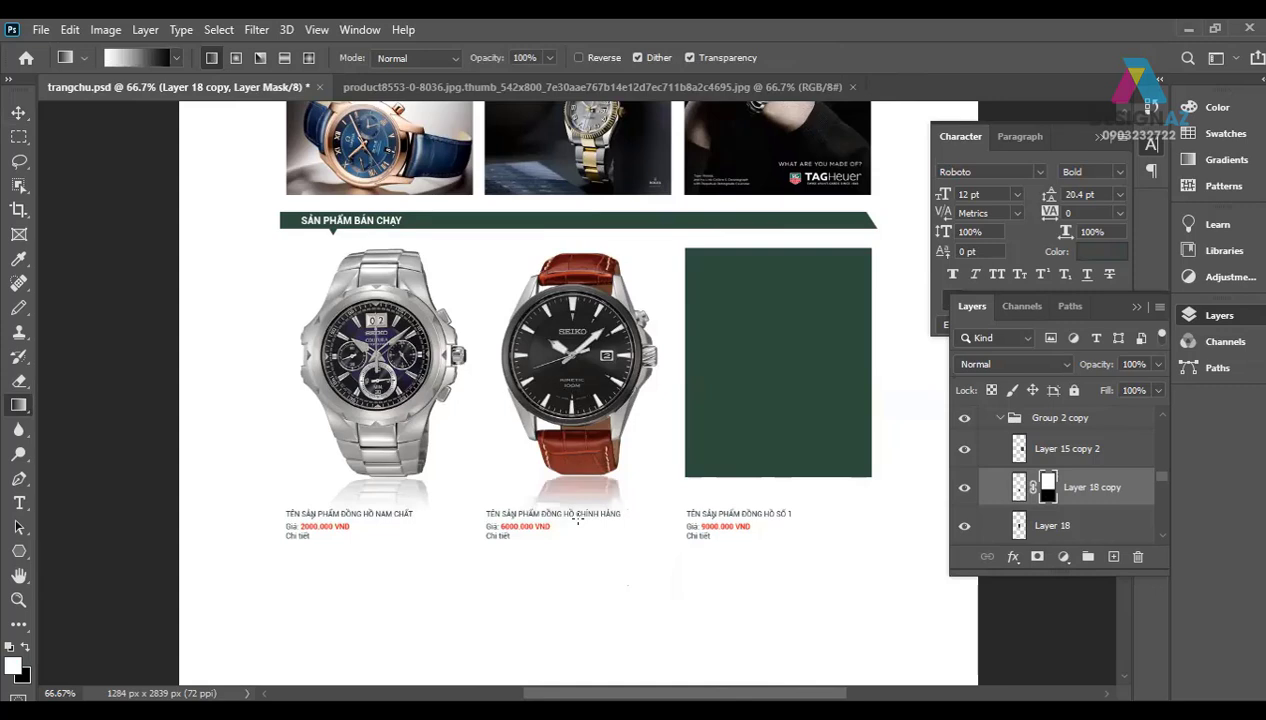
drag(578, 405, 576, 511)
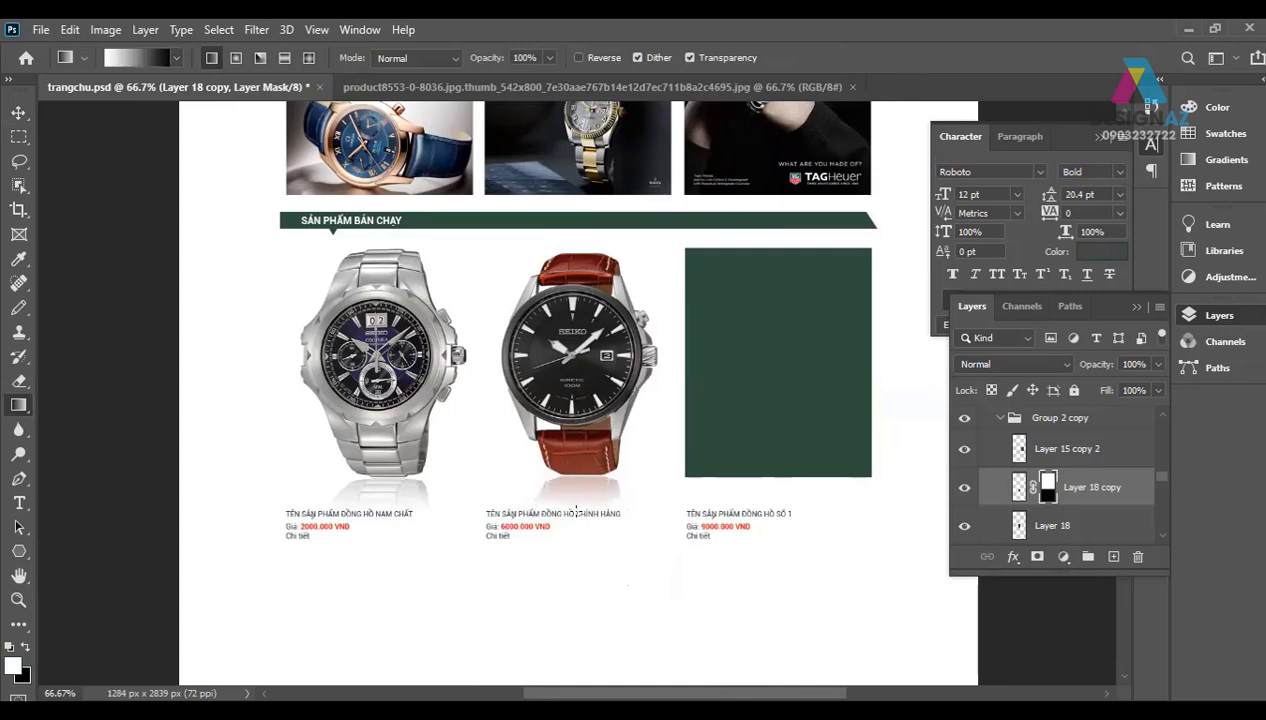
drag(575, 410, 579, 506)
click(18, 112)
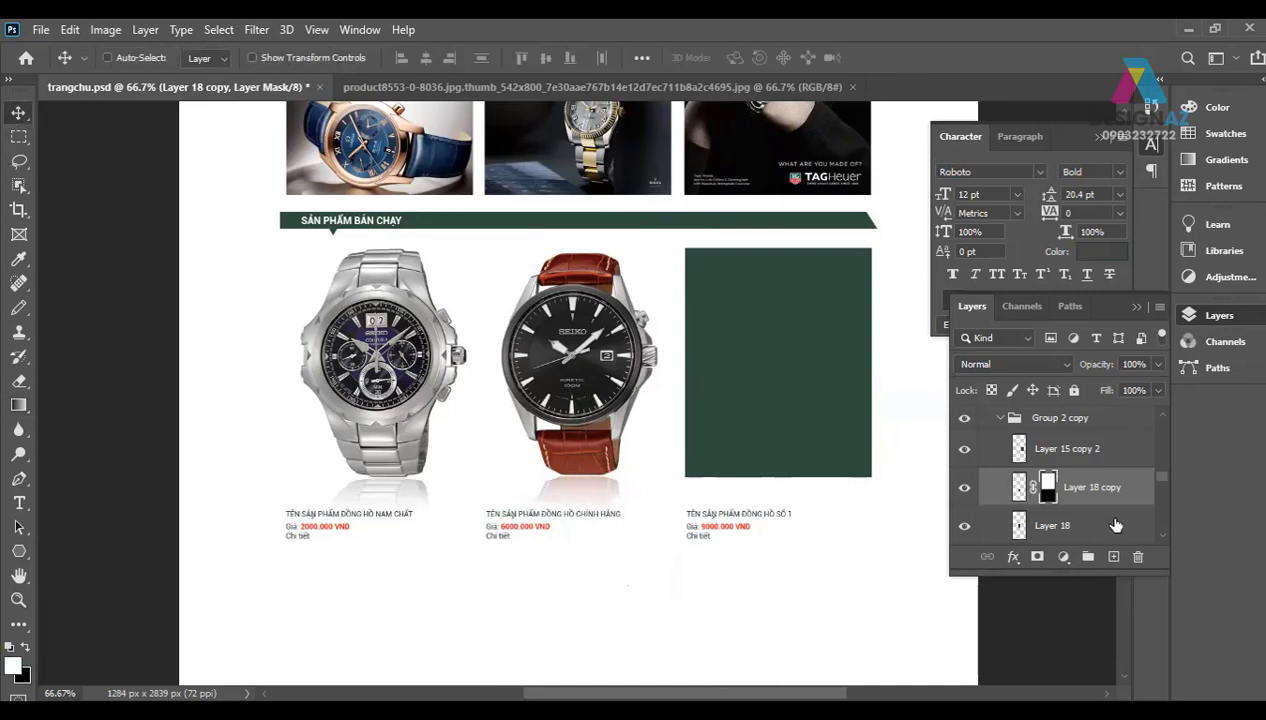
Step: Select Layer 18 copy, Layer 17 and Layer 17 copy, the watches and reflections
key(ctrl+2)
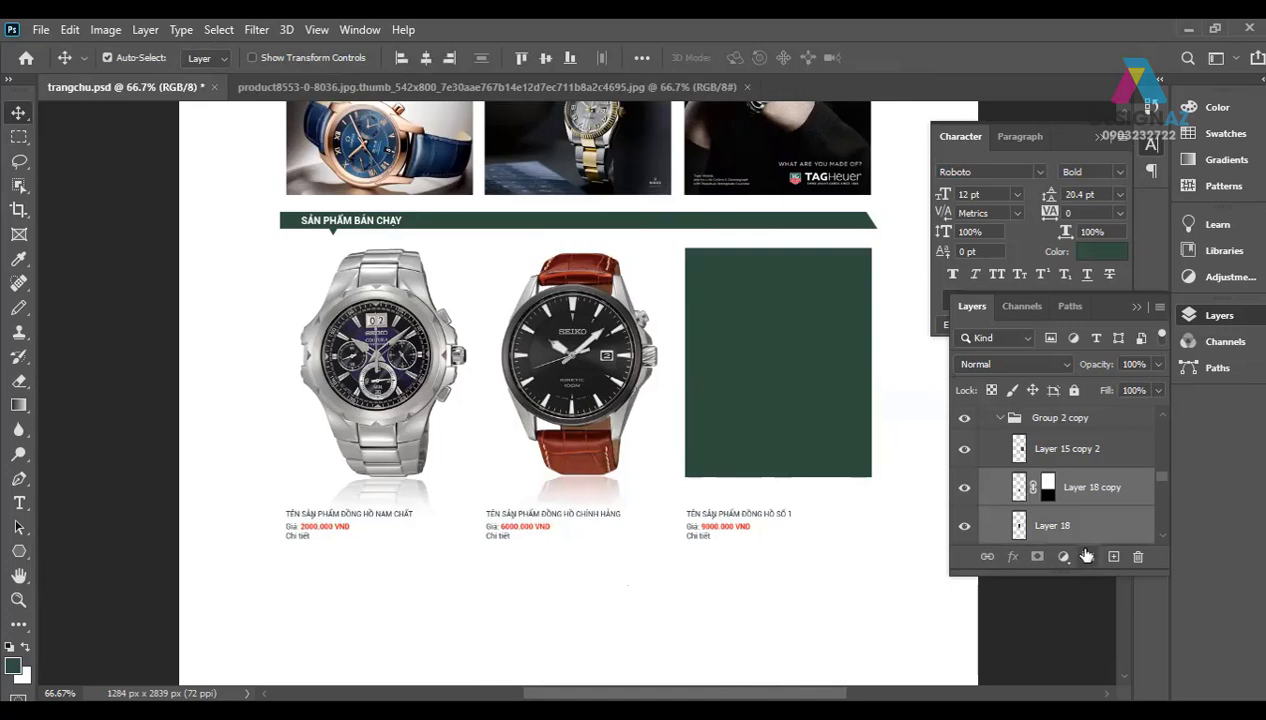
click(610, 478)
right_click(392, 413)
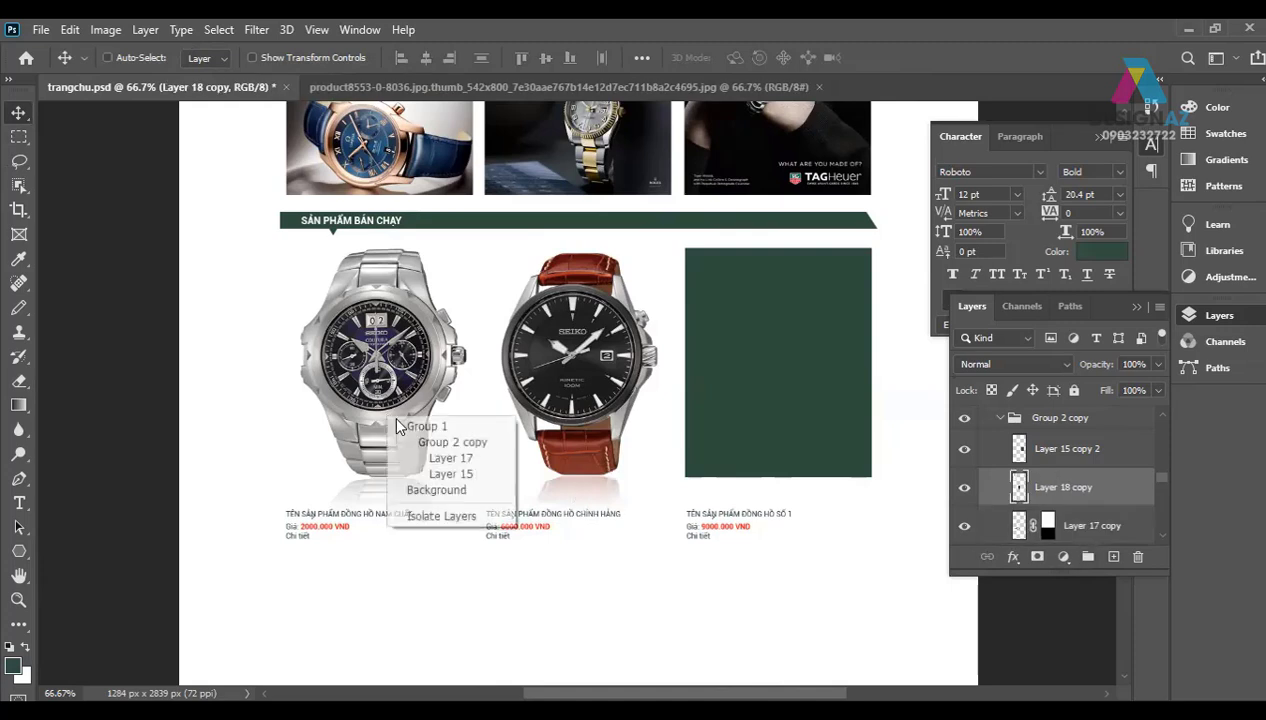
click(445, 469)
right_click(391, 497)
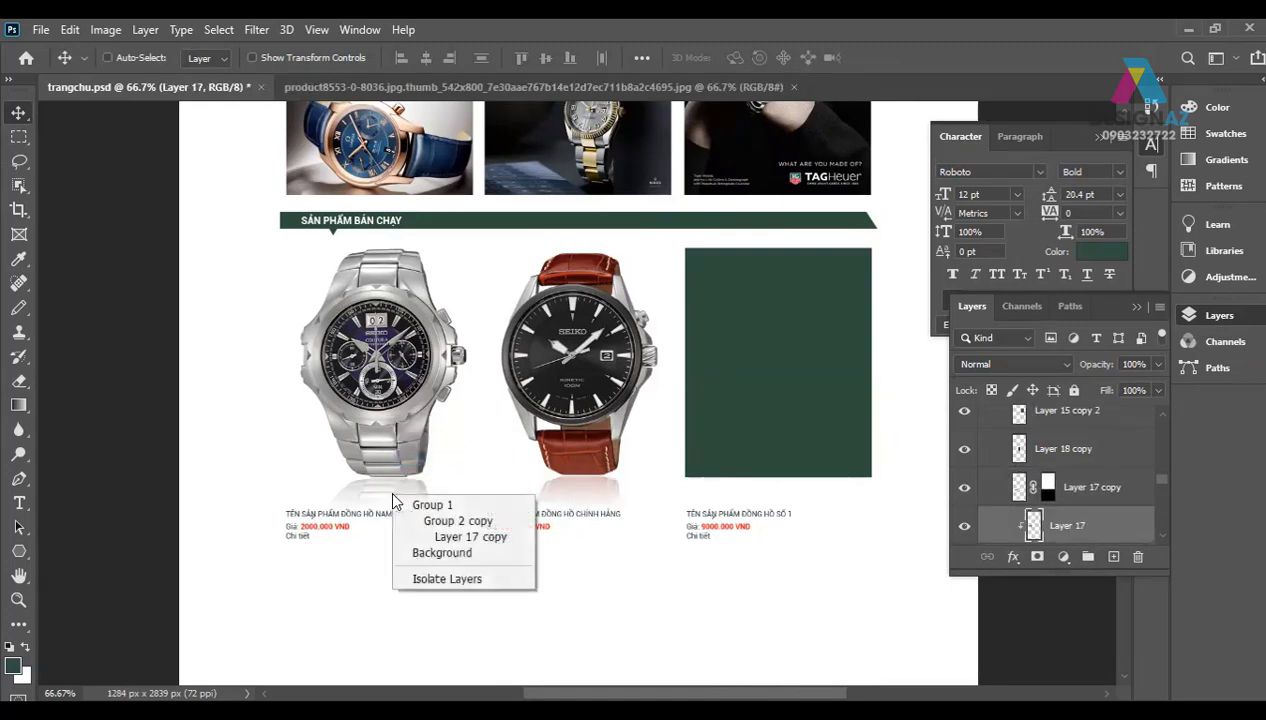
click(452, 537)
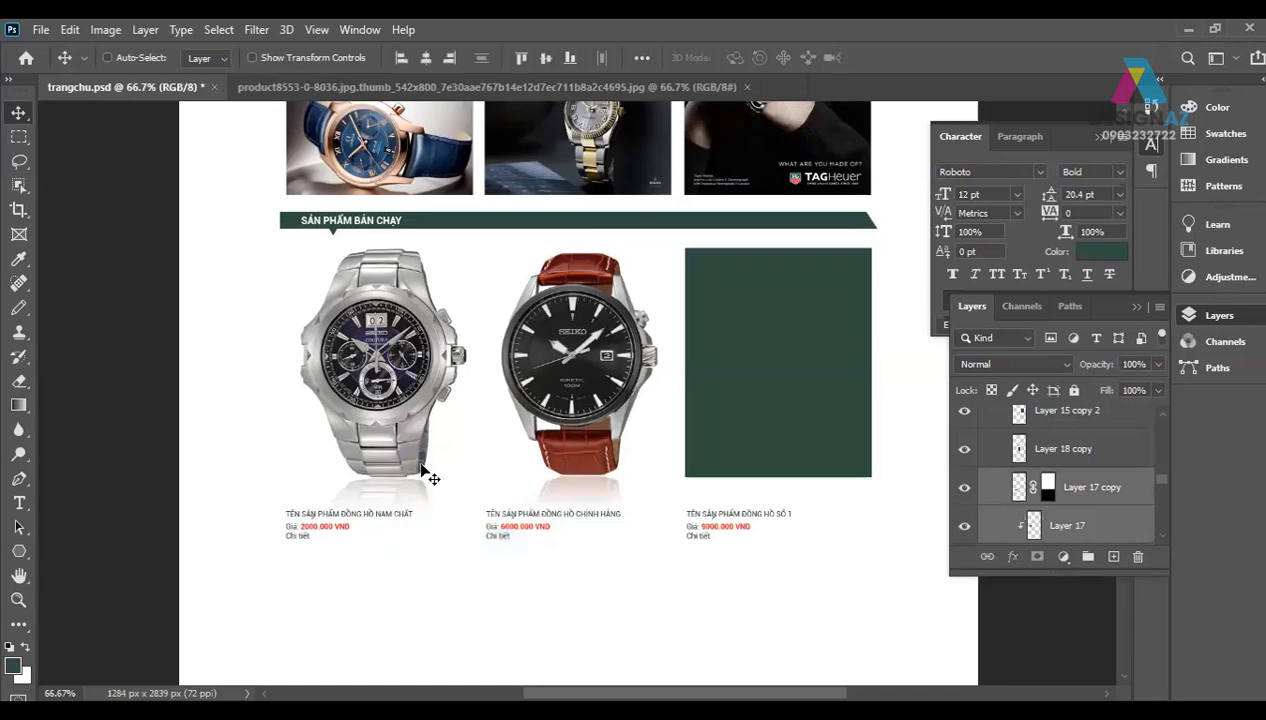
key(ctrl)
drag(684, 278, 665, 277)
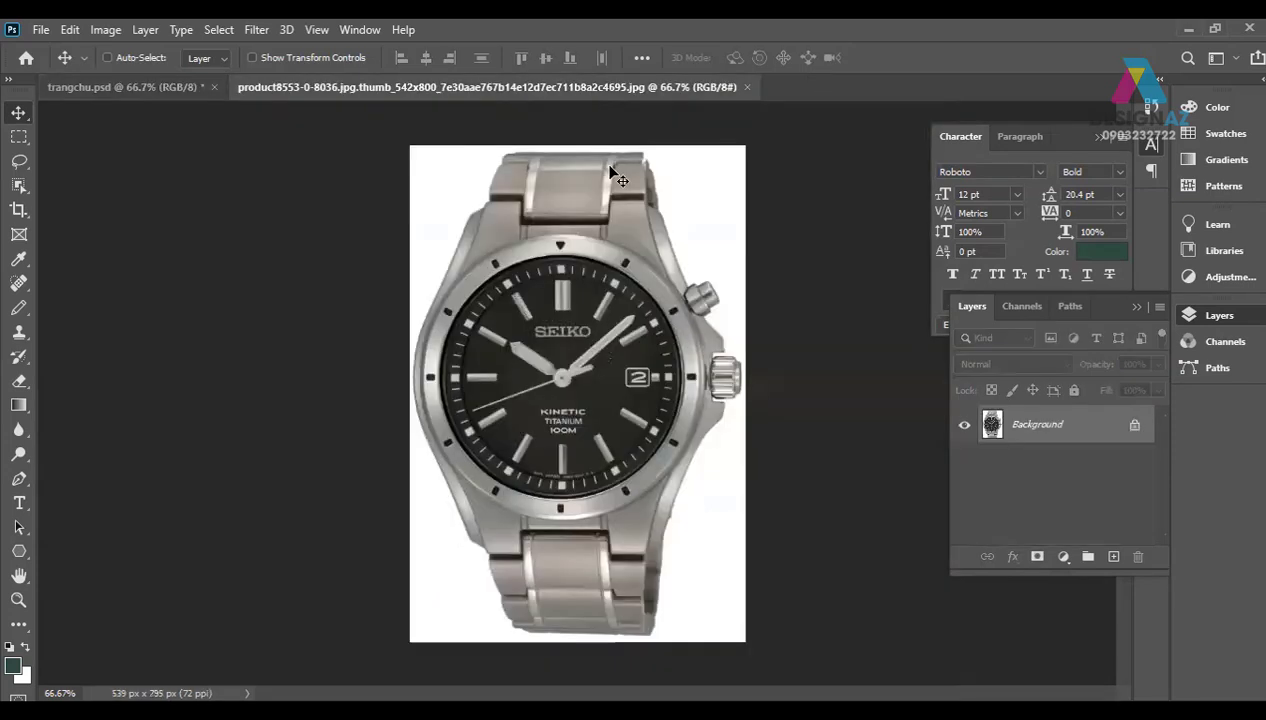
Step: Paste the steel Seiko watch photo into the mockup, clipped to the third product box
key(ctrl+a)
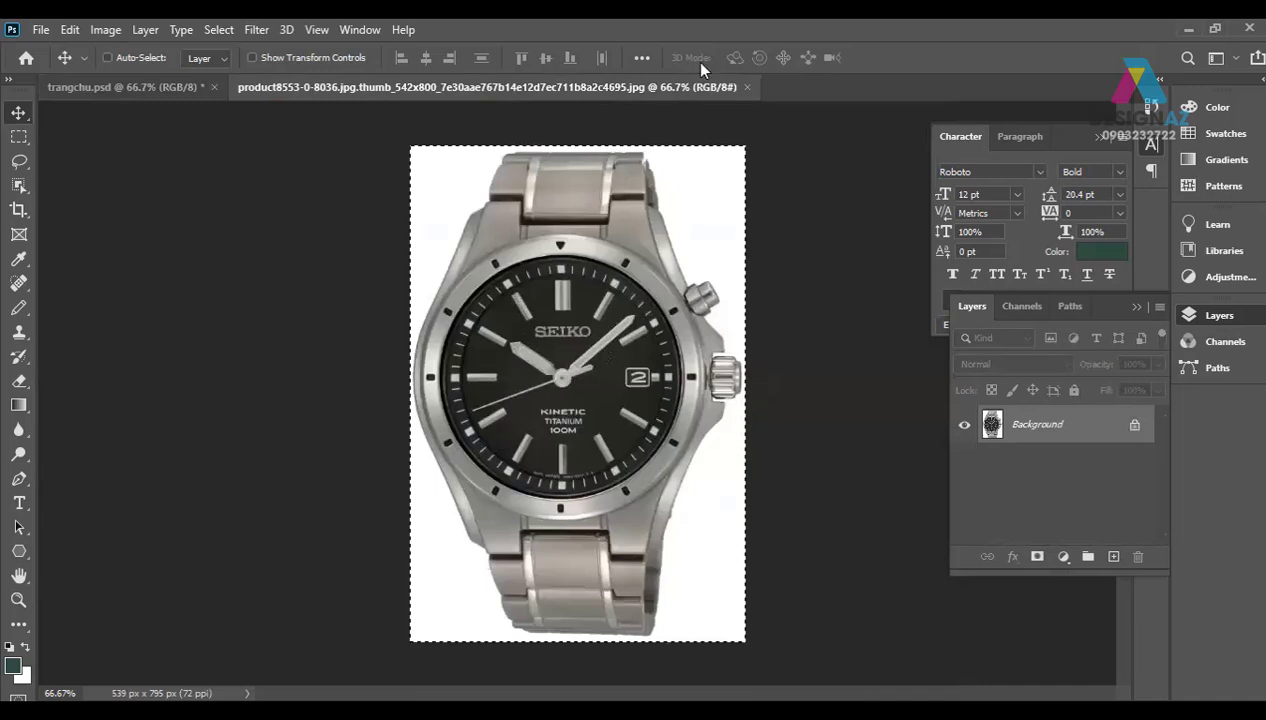
click(747, 87)
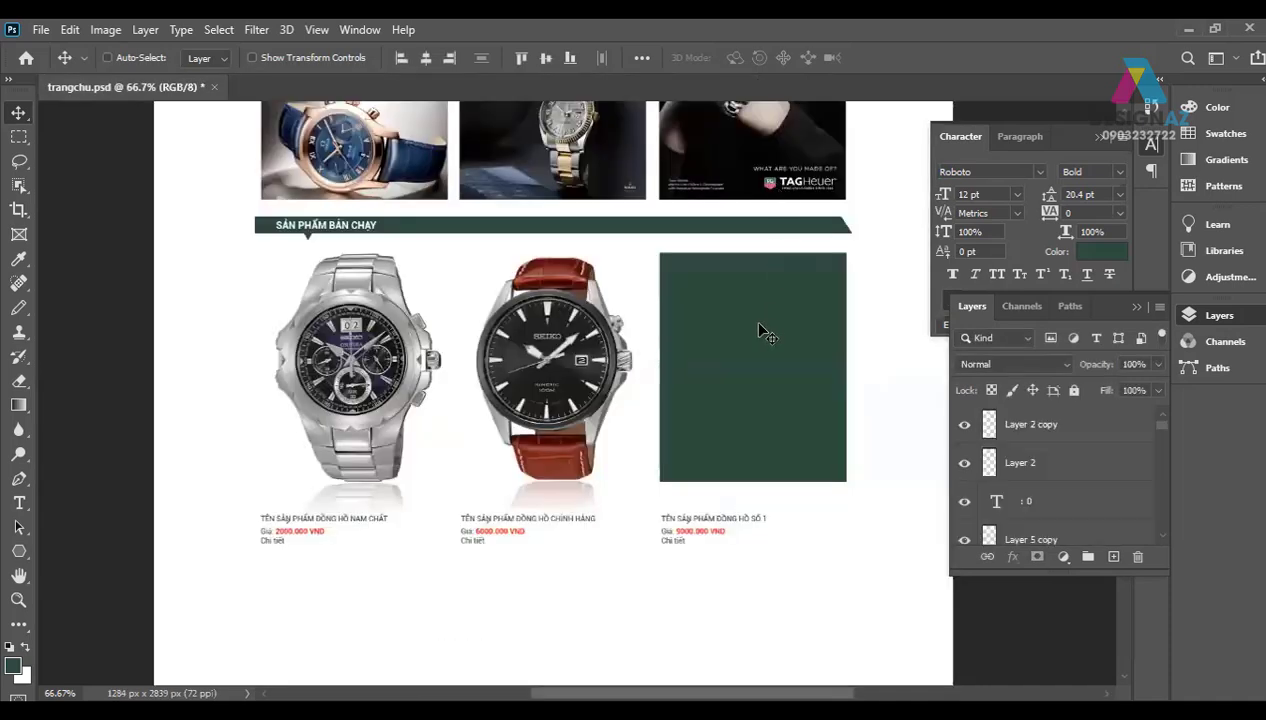
right_click(759, 325)
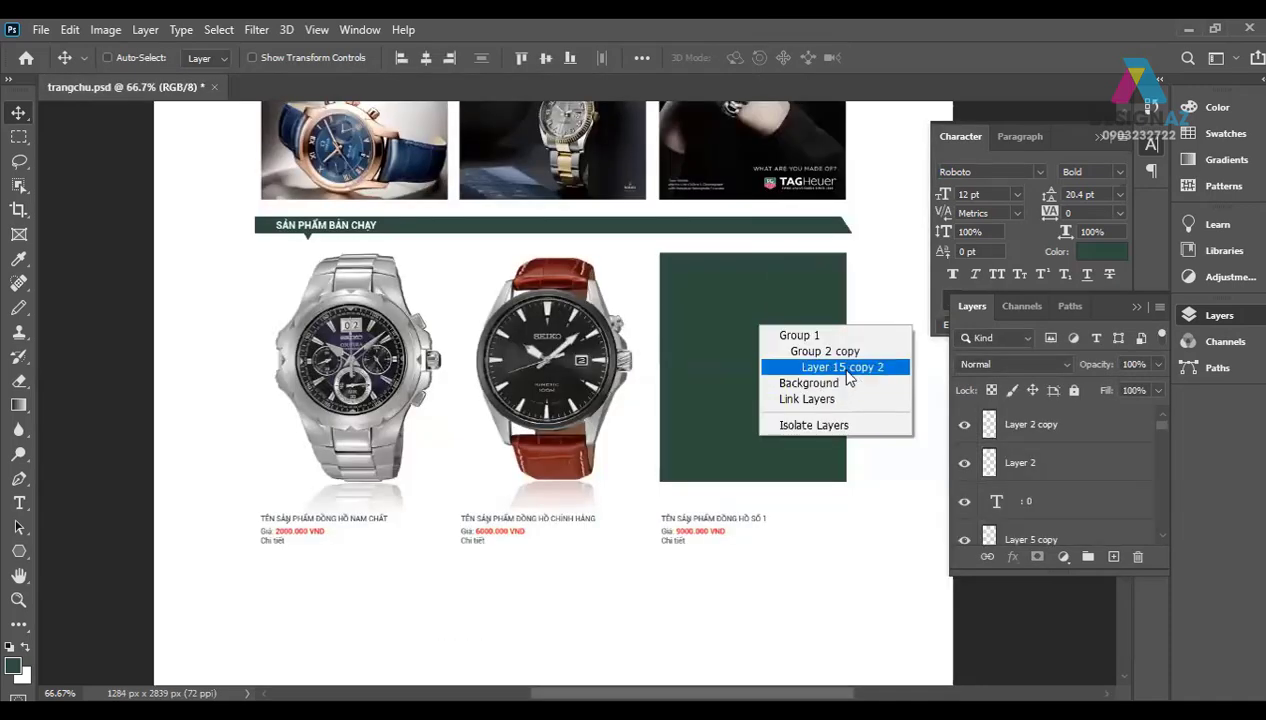
click(845, 367)
key(ctrl+v)
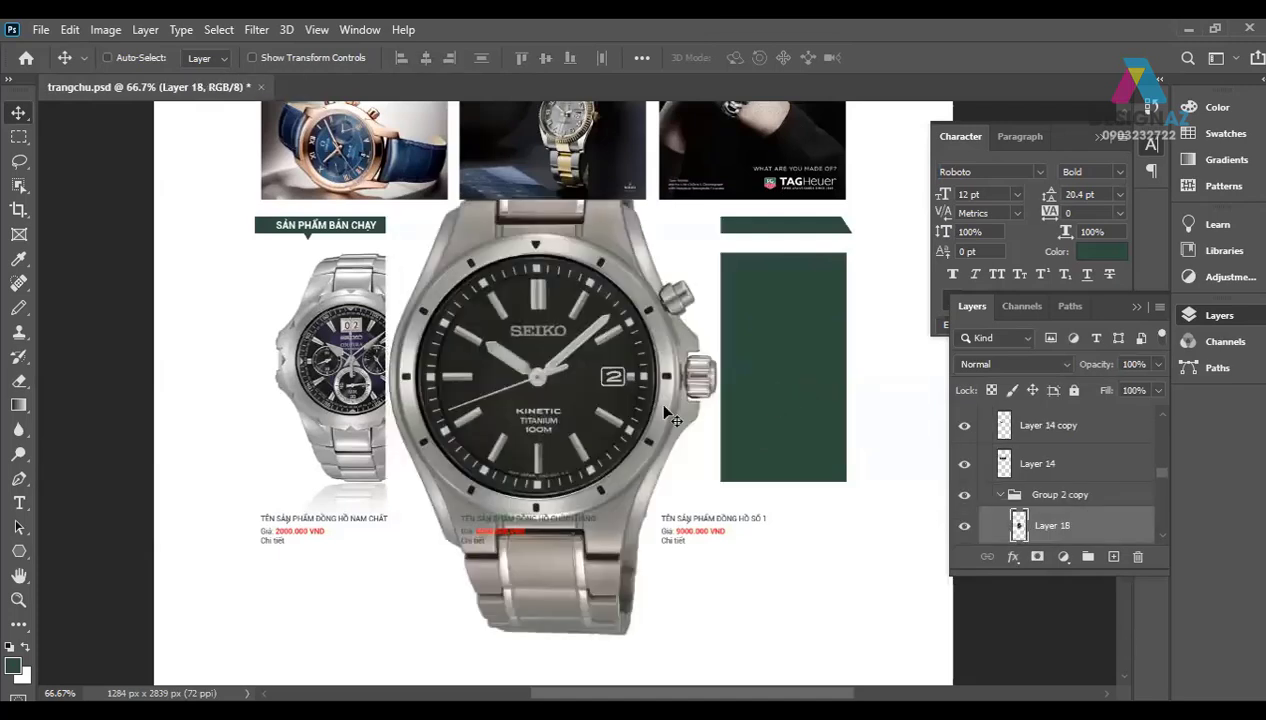
key(ctrl+alt+g)
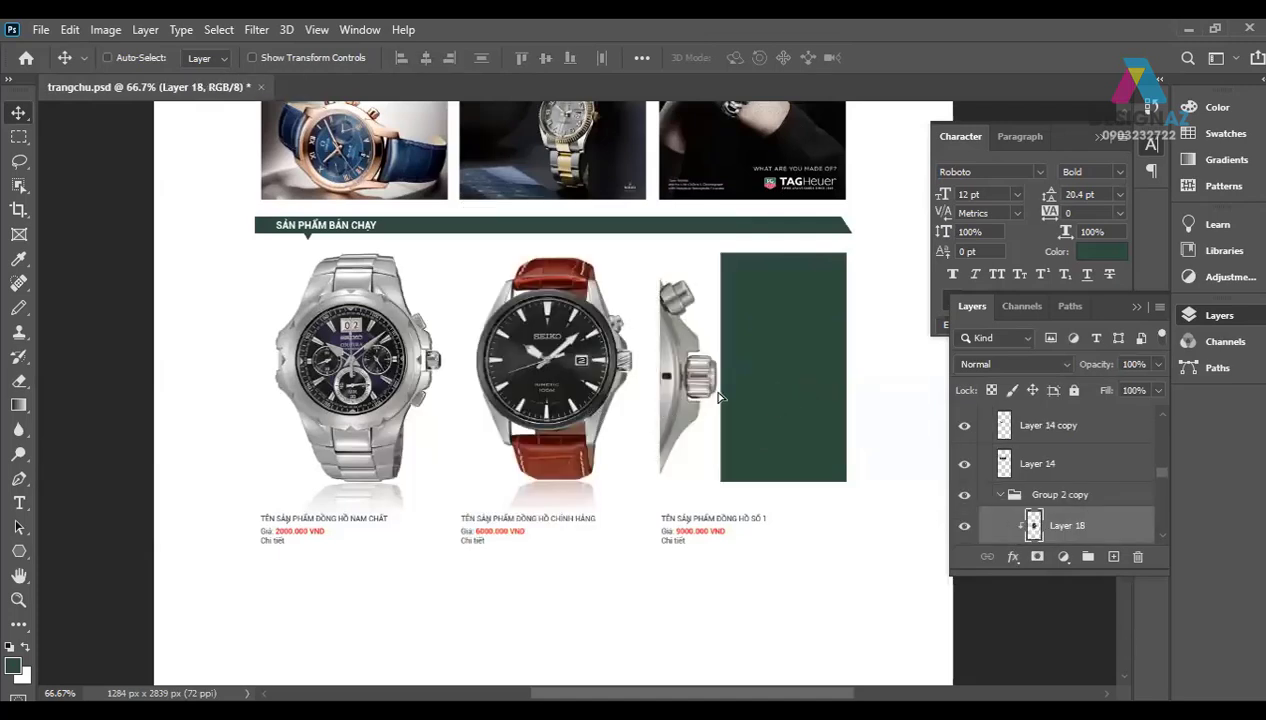
Step: Scale the pasted watch to about 45% and fit it inside the third green panel
key(ctrl+t)
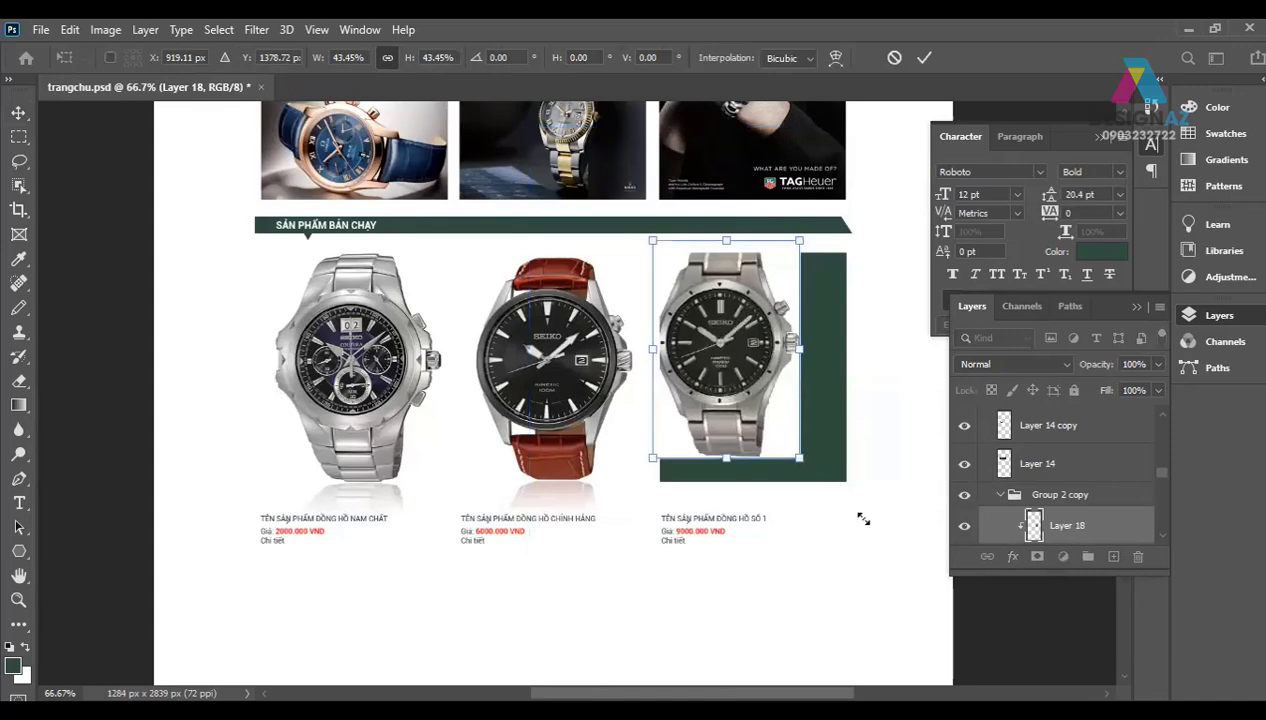
drag(825, 458, 834, 462)
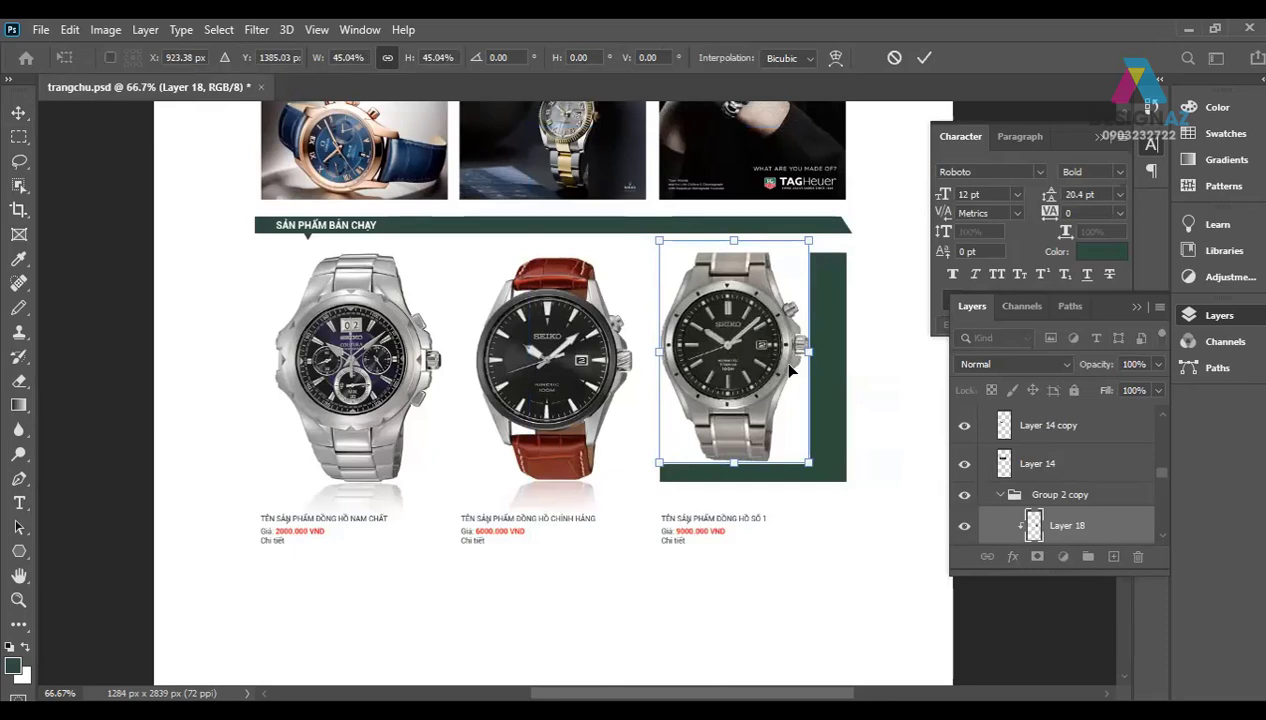
drag(769, 356, 791, 370)
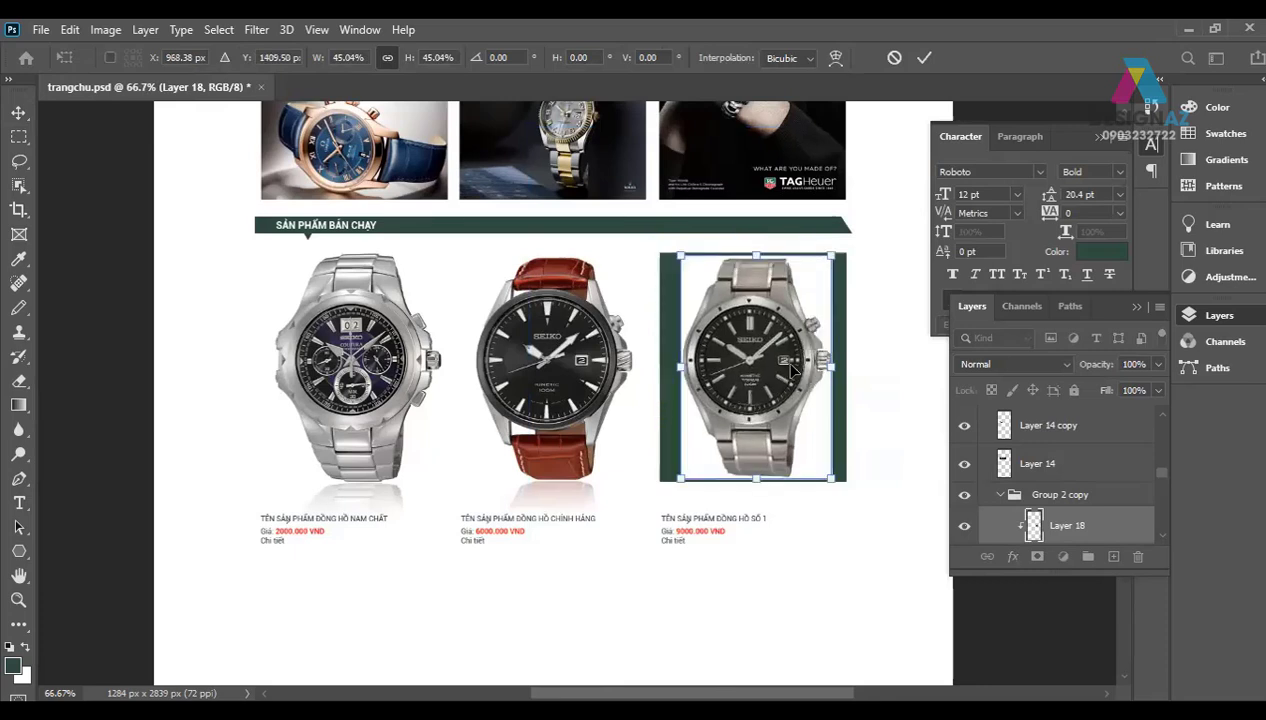
key(Return)
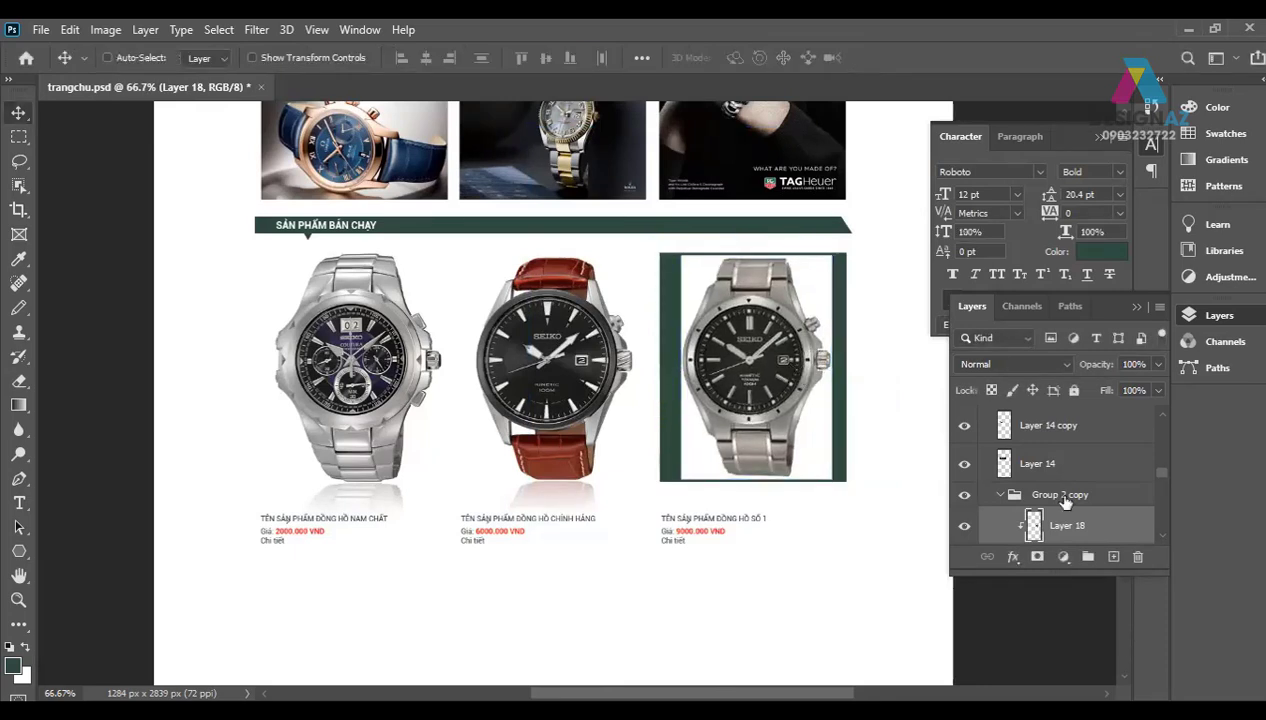
scroll(1154, 529, down, 1)
scroll(1154, 529, down, 1)
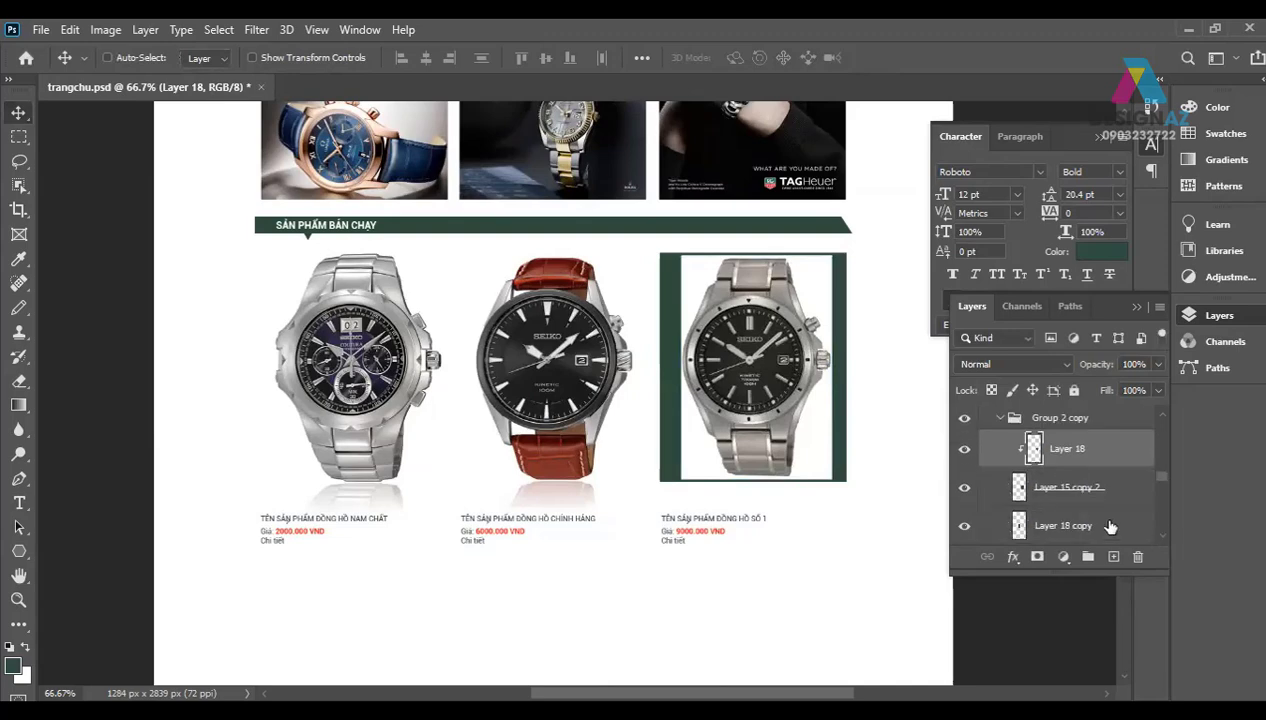
Step: Lock transparency on the third box's green backing and fill it with white
click(1085, 488)
click(991, 390)
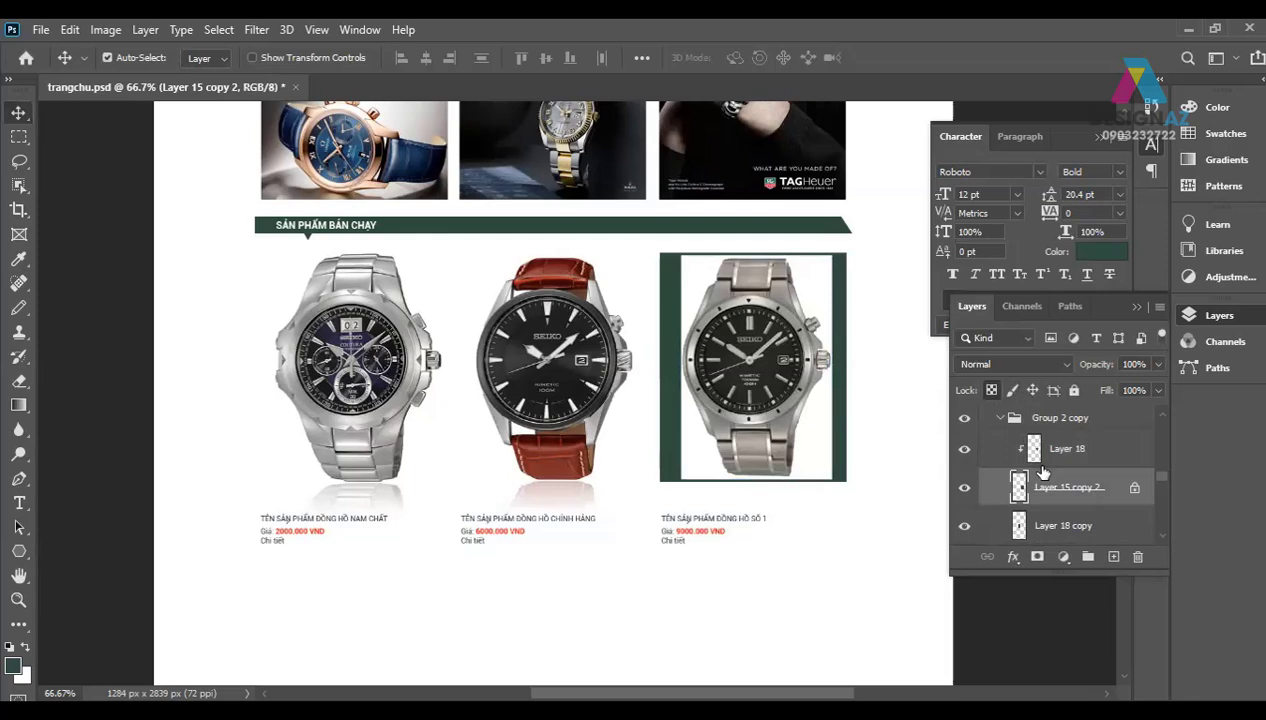
key(ctrl+BackSpace)
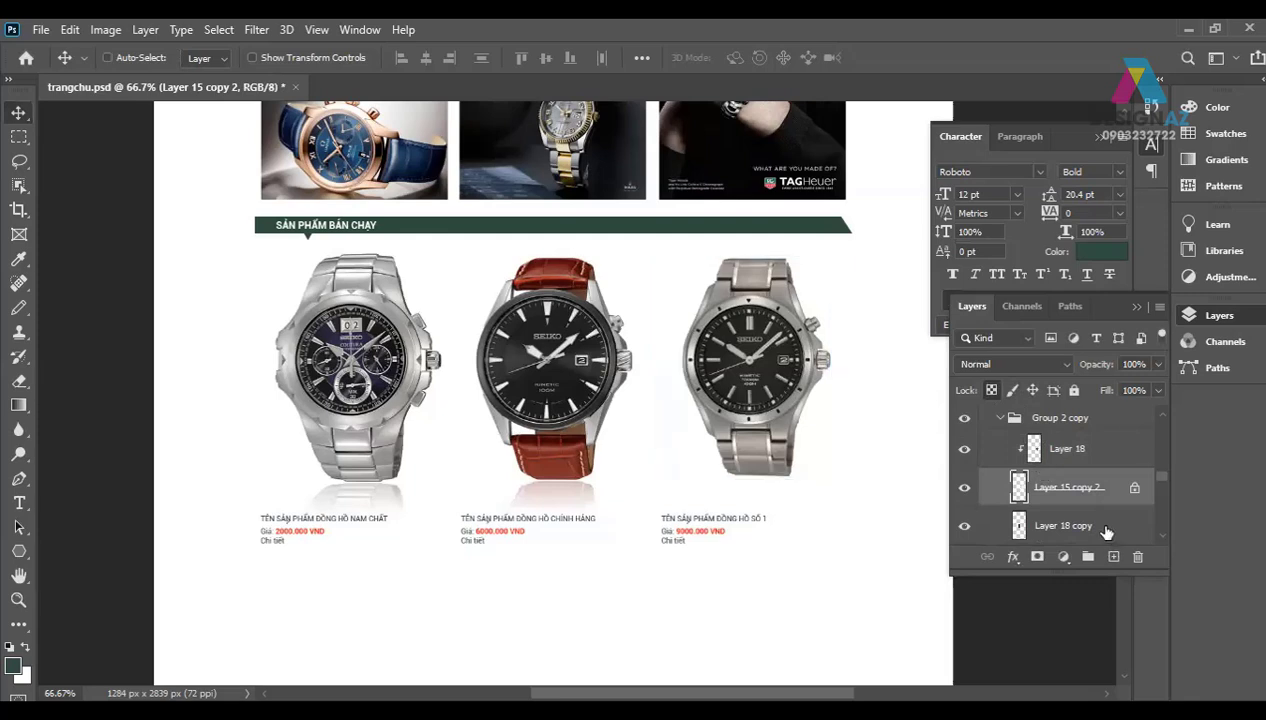
Step: Merge the white backing into Layer 18 and duplicate the merged watch layer
shift+click(1106, 531)
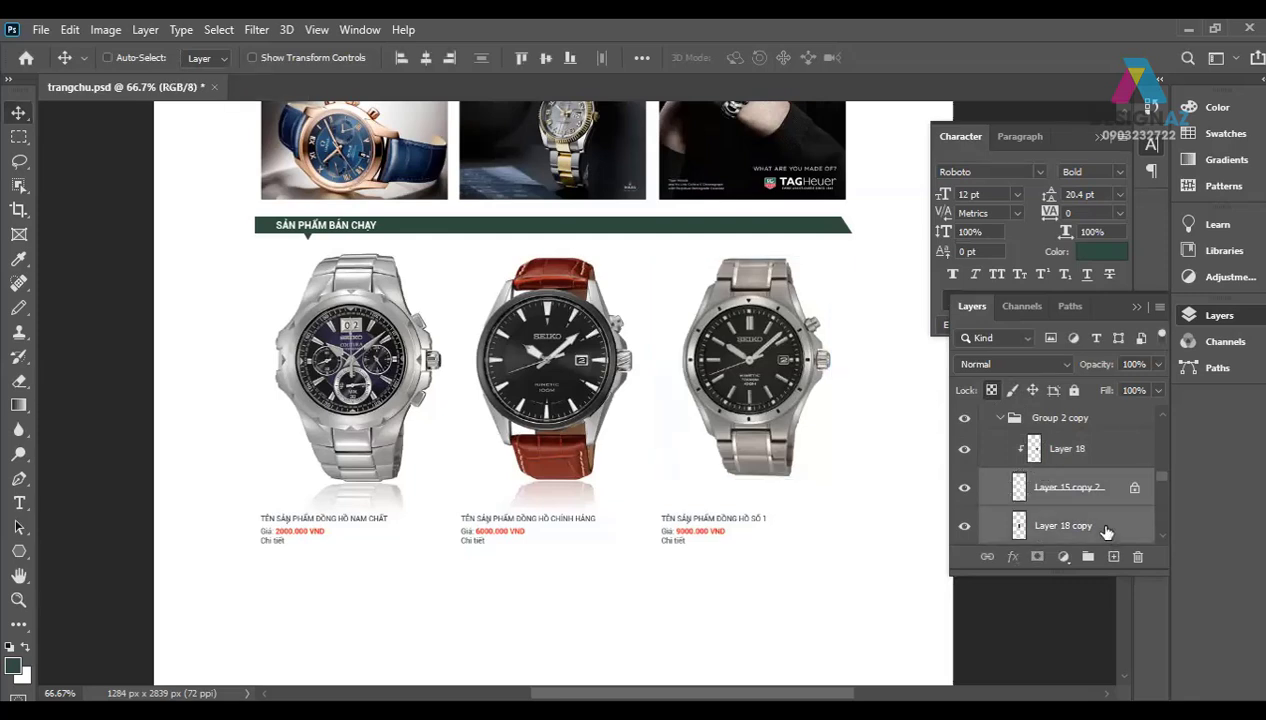
key(ctrl)
right_click(760, 380)
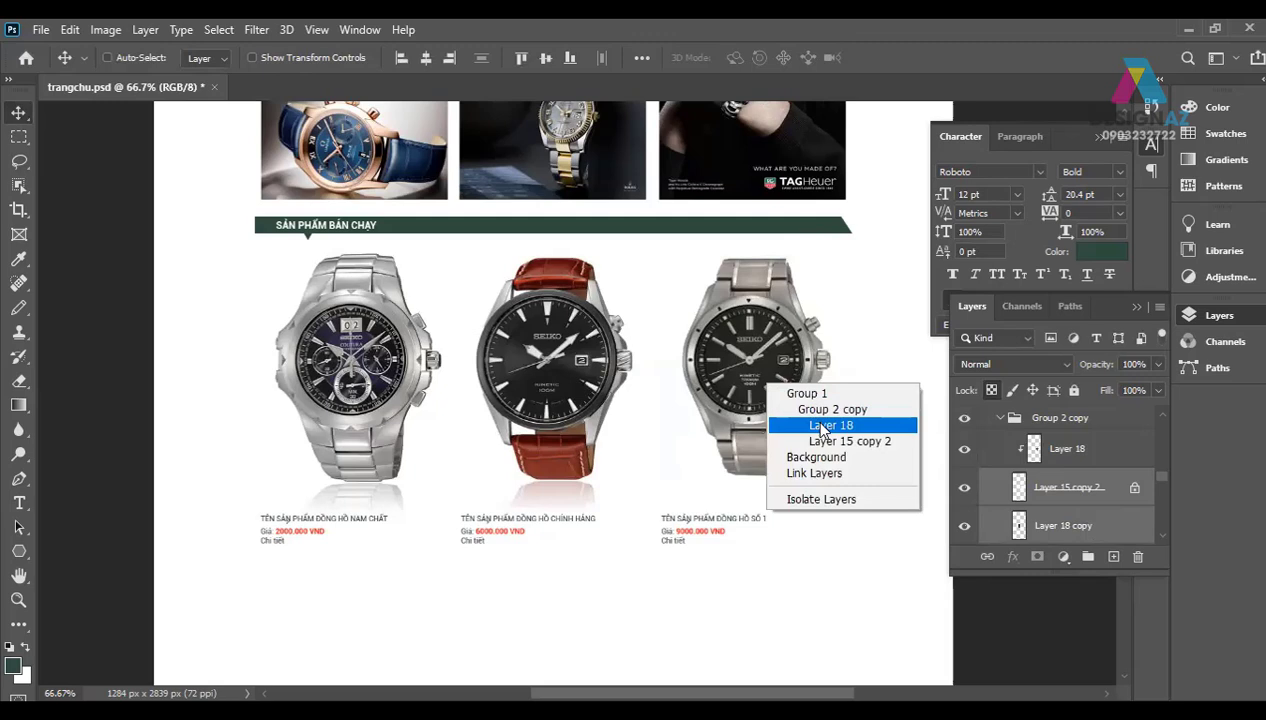
click(783, 424)
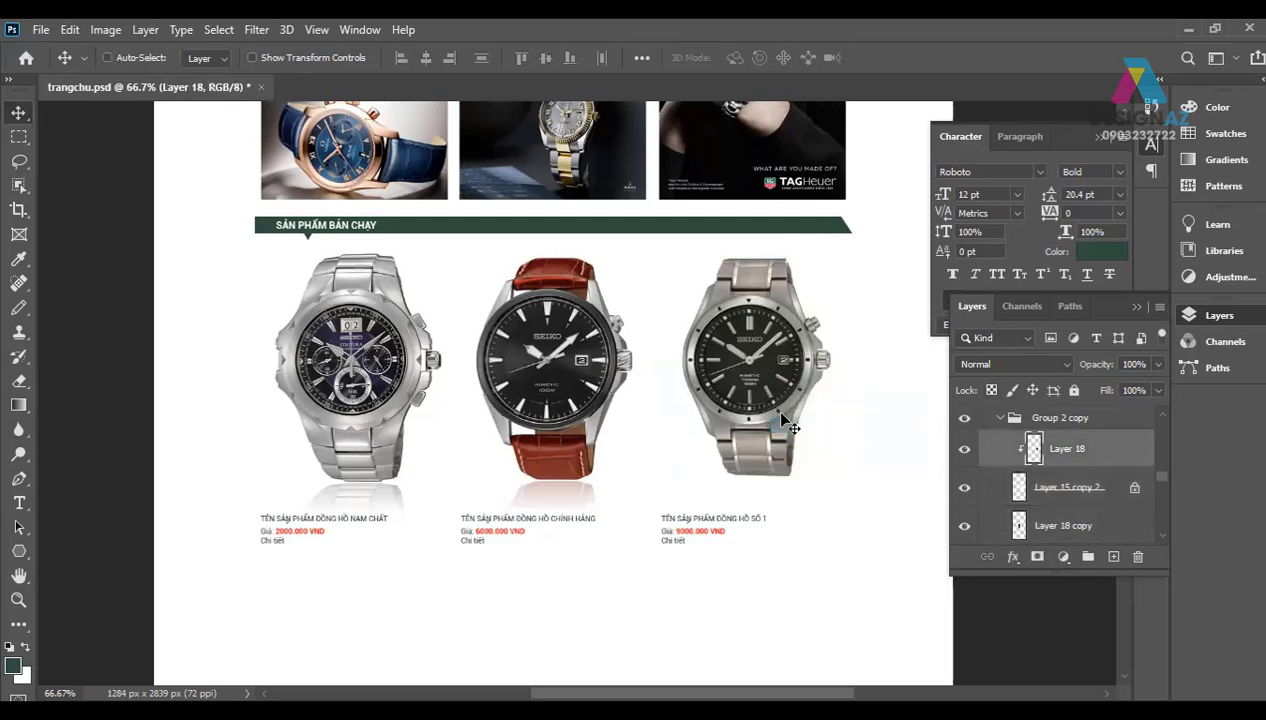
shift+click(1090, 487)
key(ctrl+e)
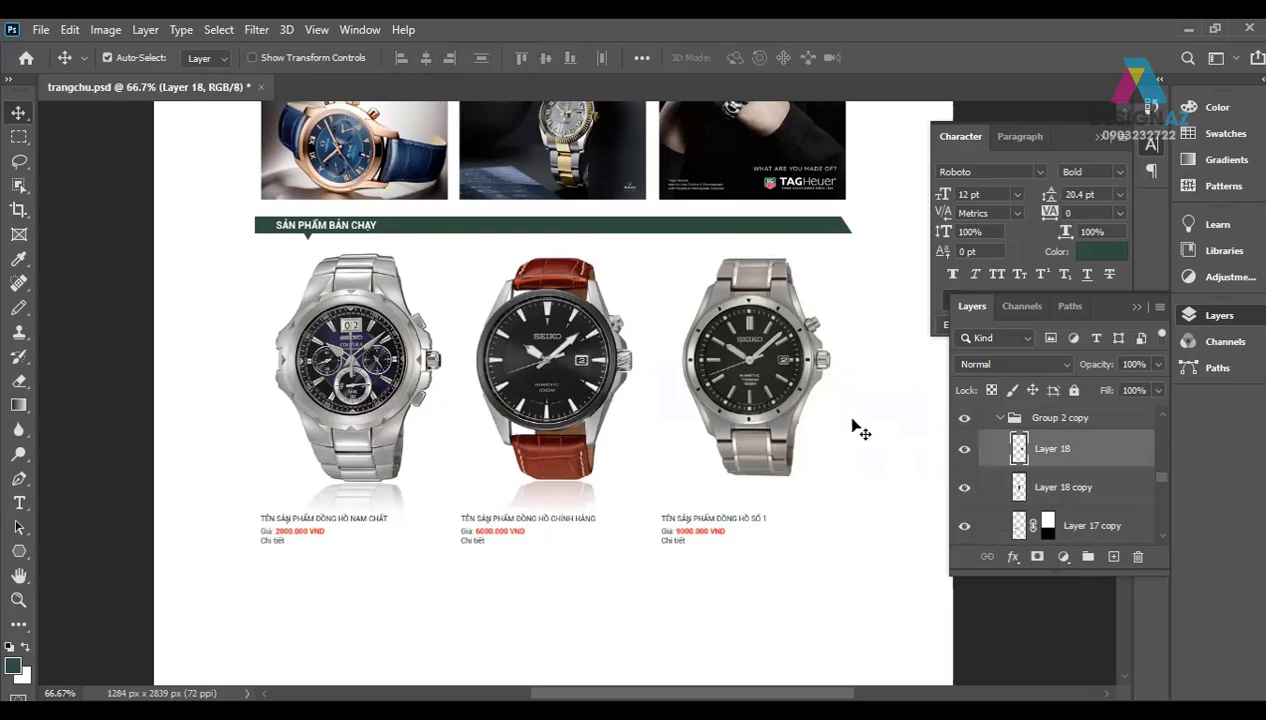
key(ctrl+j)
Step: Flip the watch copy vertically beneath the original and skew it into alignment
key(ctrl+t)
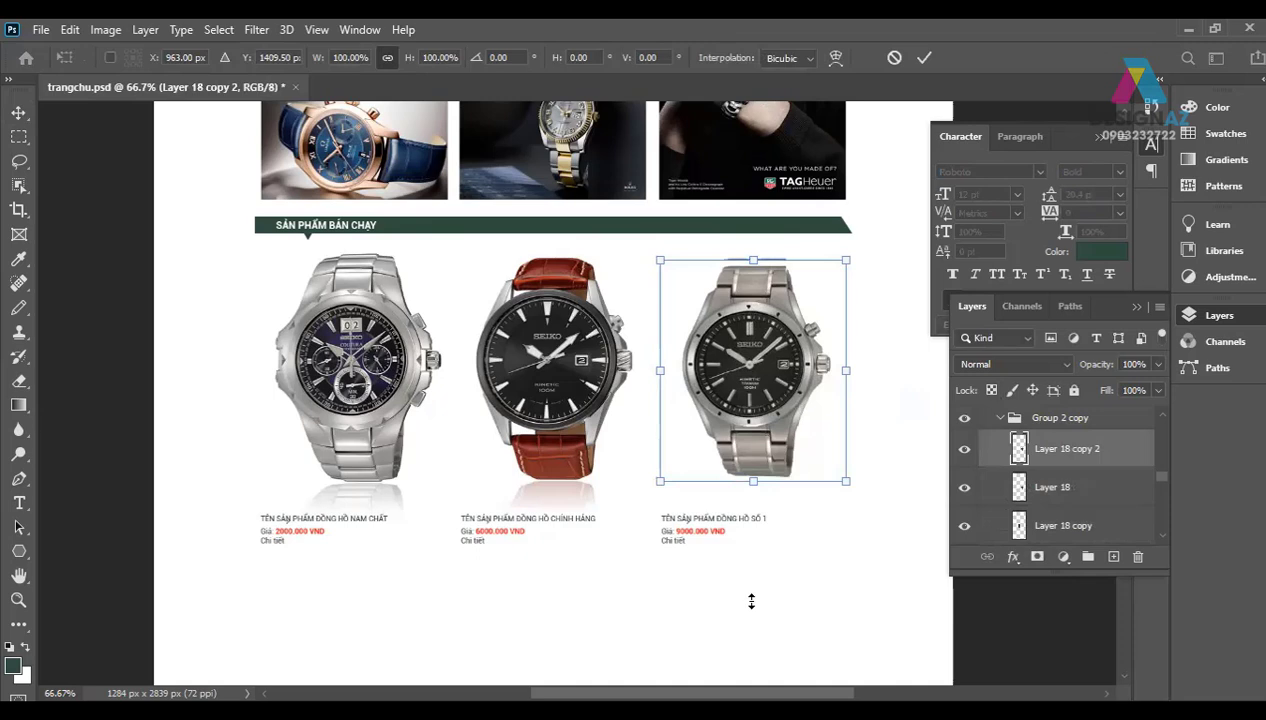
drag(753, 260, 753, 615)
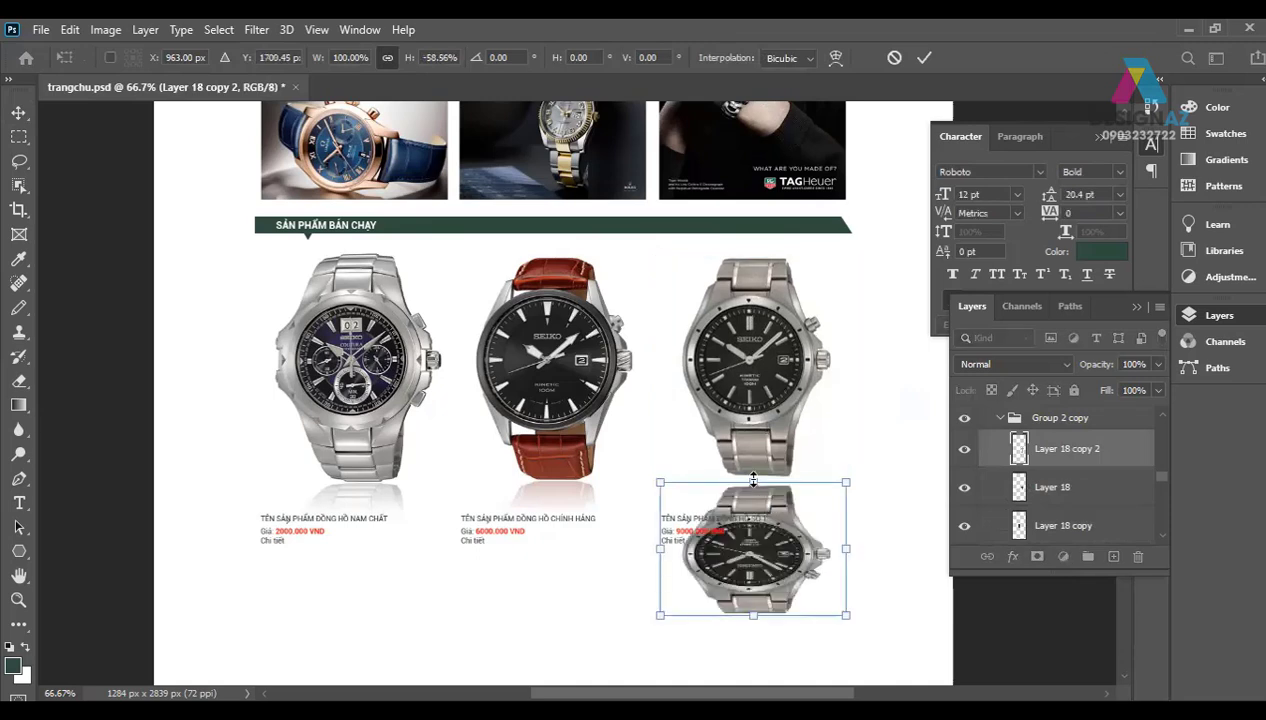
key(Up)
key(Up)
key(Up)
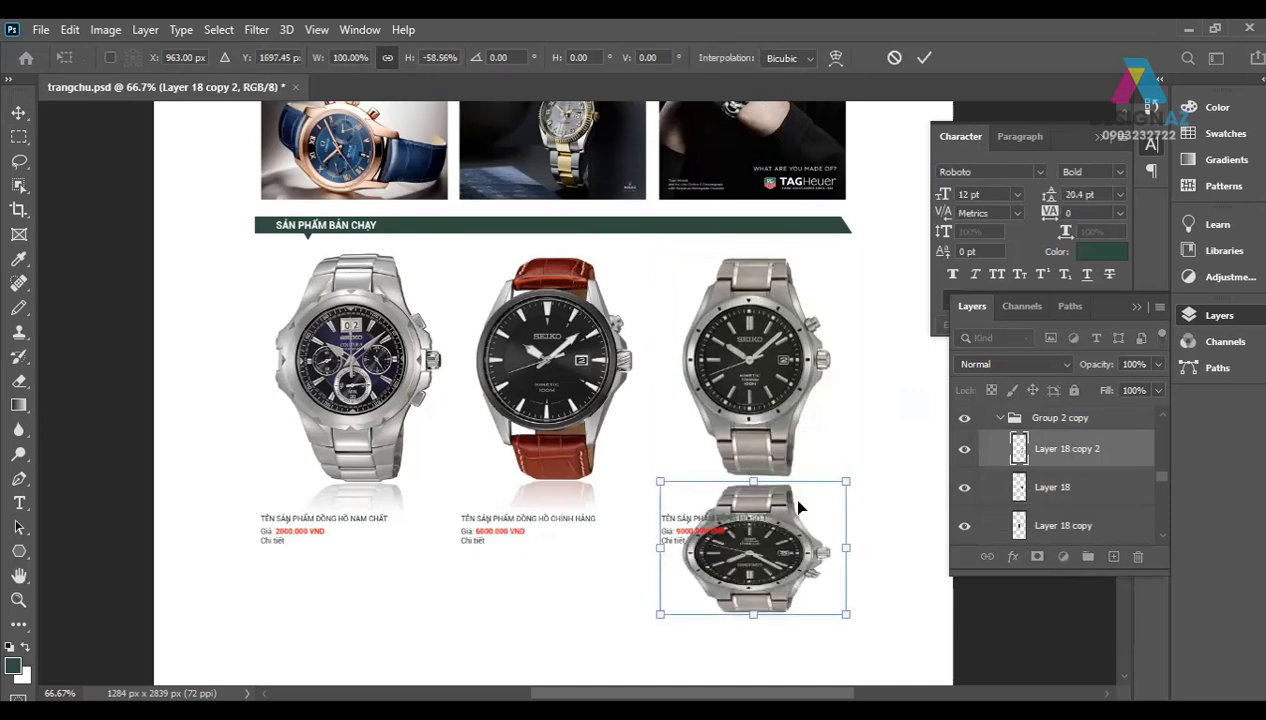
key(Up)
key(Up)
key(Up)
key(Up)
key(Up)
key(Up)
key(Up)
key(Up)
key(Up)
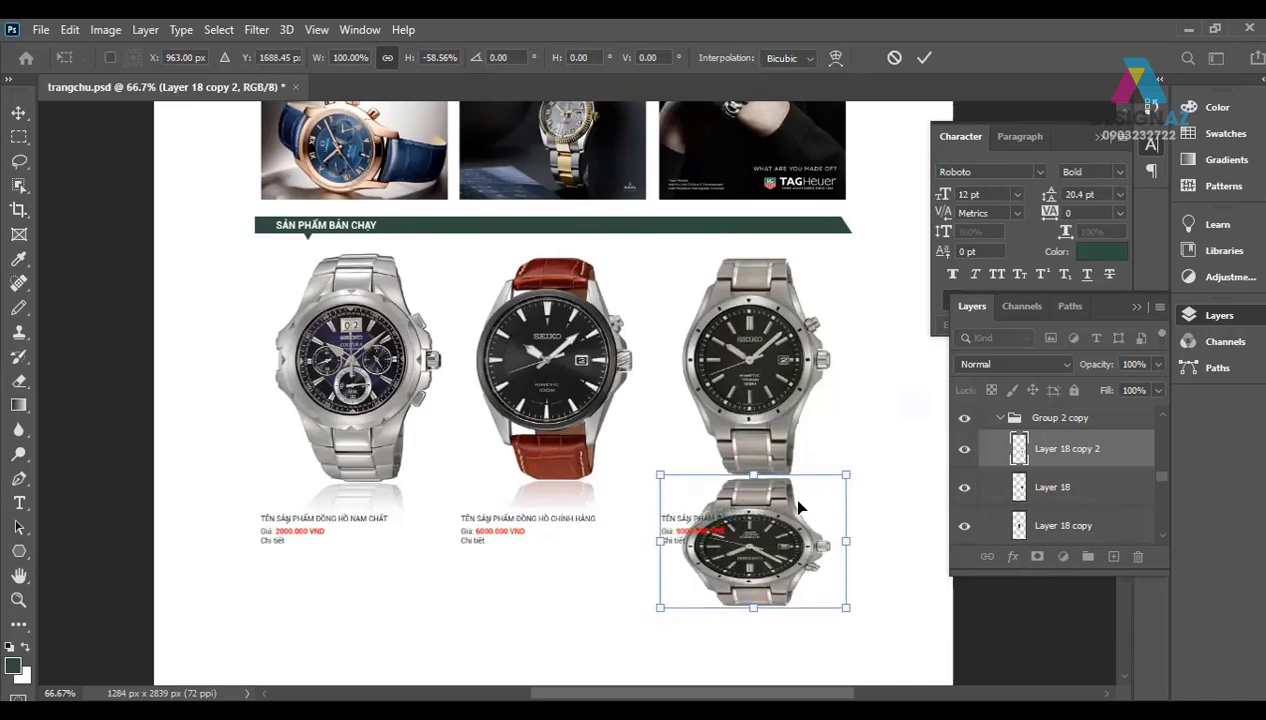
key(Down)
key(Down)
key(Down)
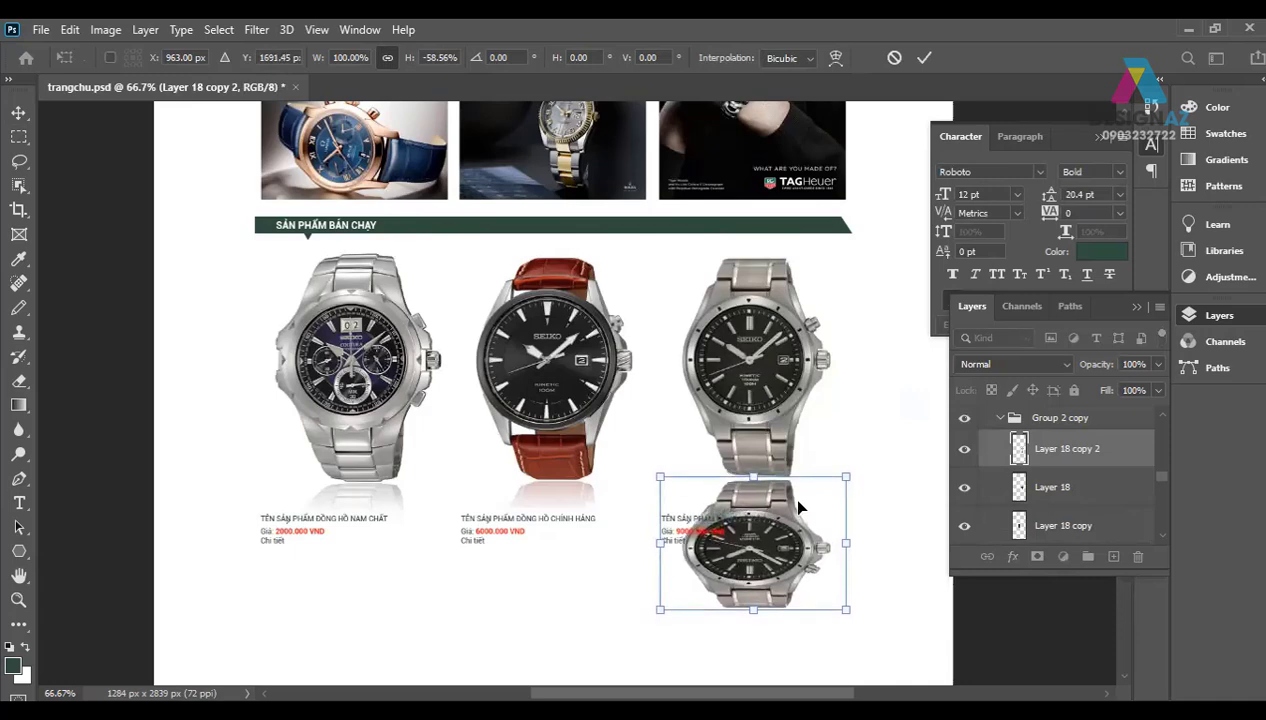
key(ctrl+plus)
drag(813, 441, 780, 379)
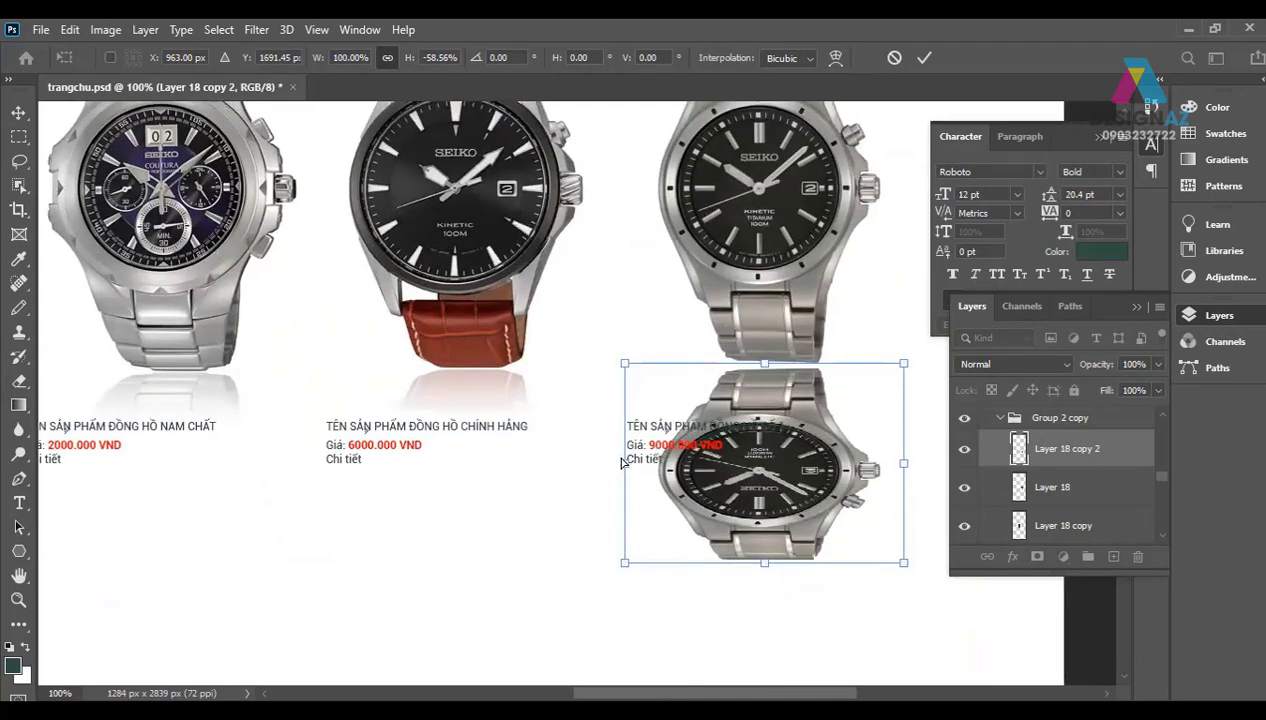
drag(621, 462, 621, 457)
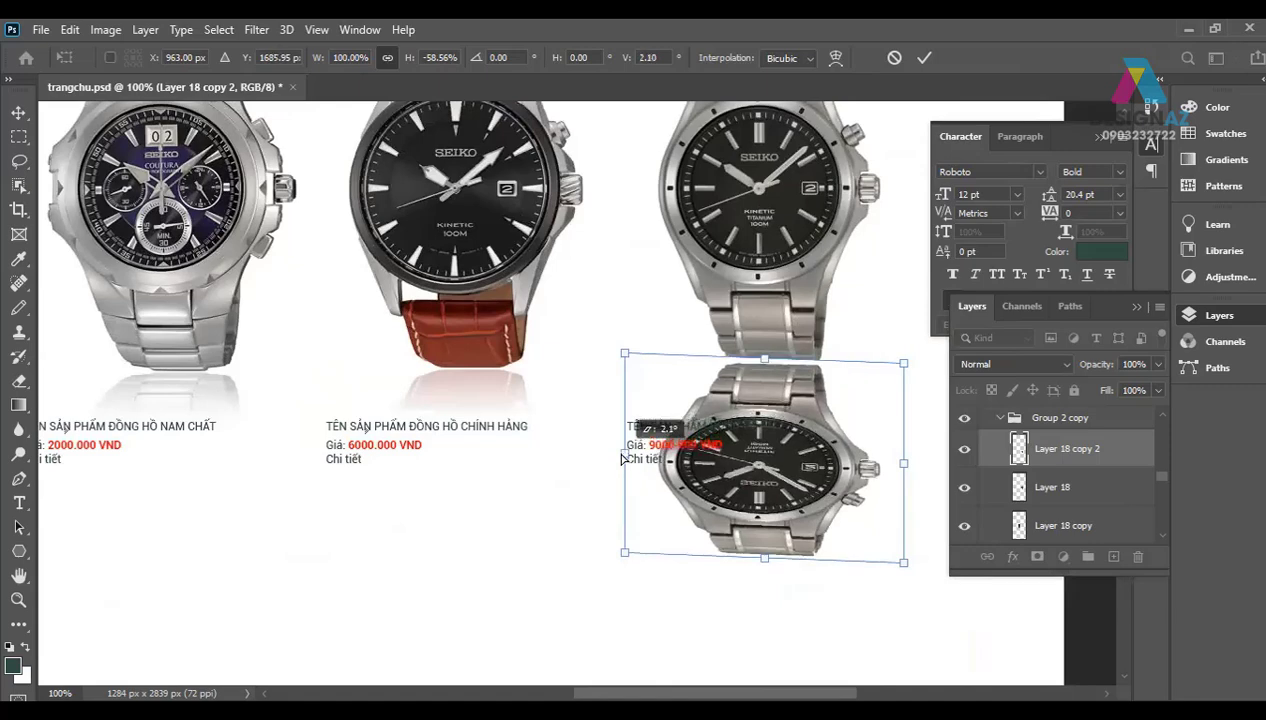
key(Return)
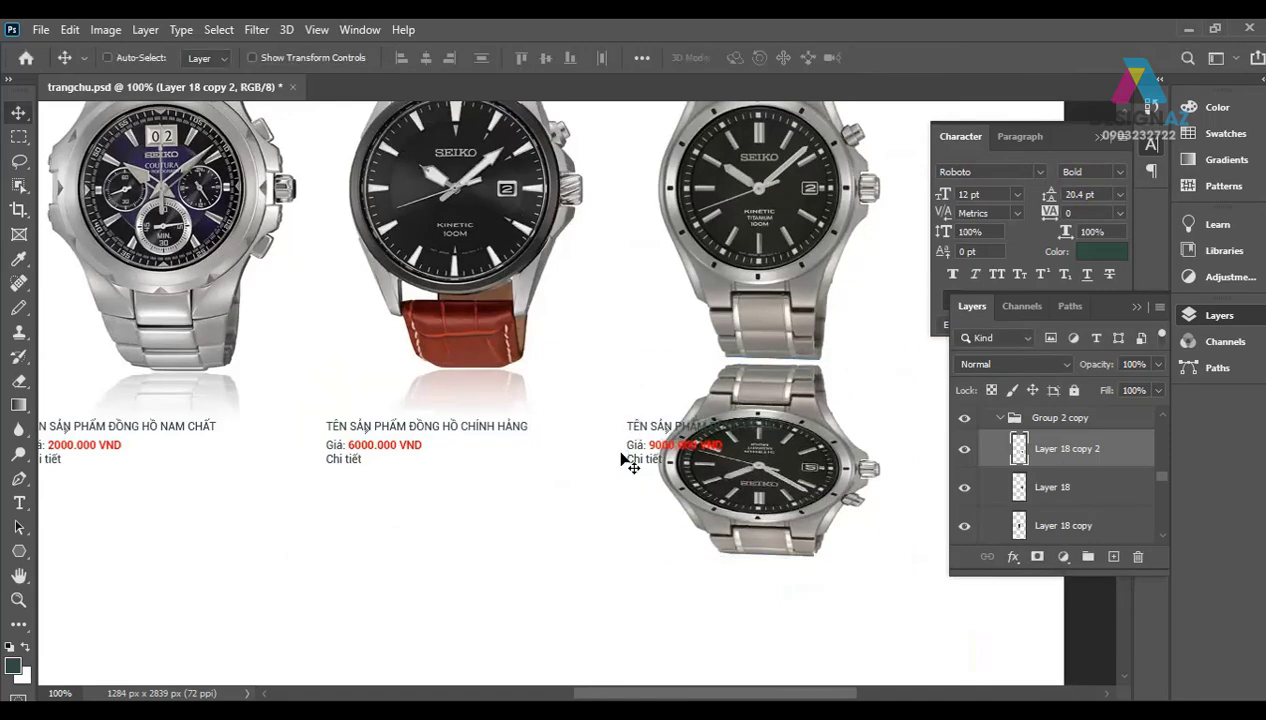
Step: Trace a pen path around the watch-reflection overlap and load it as a selection
key(l)
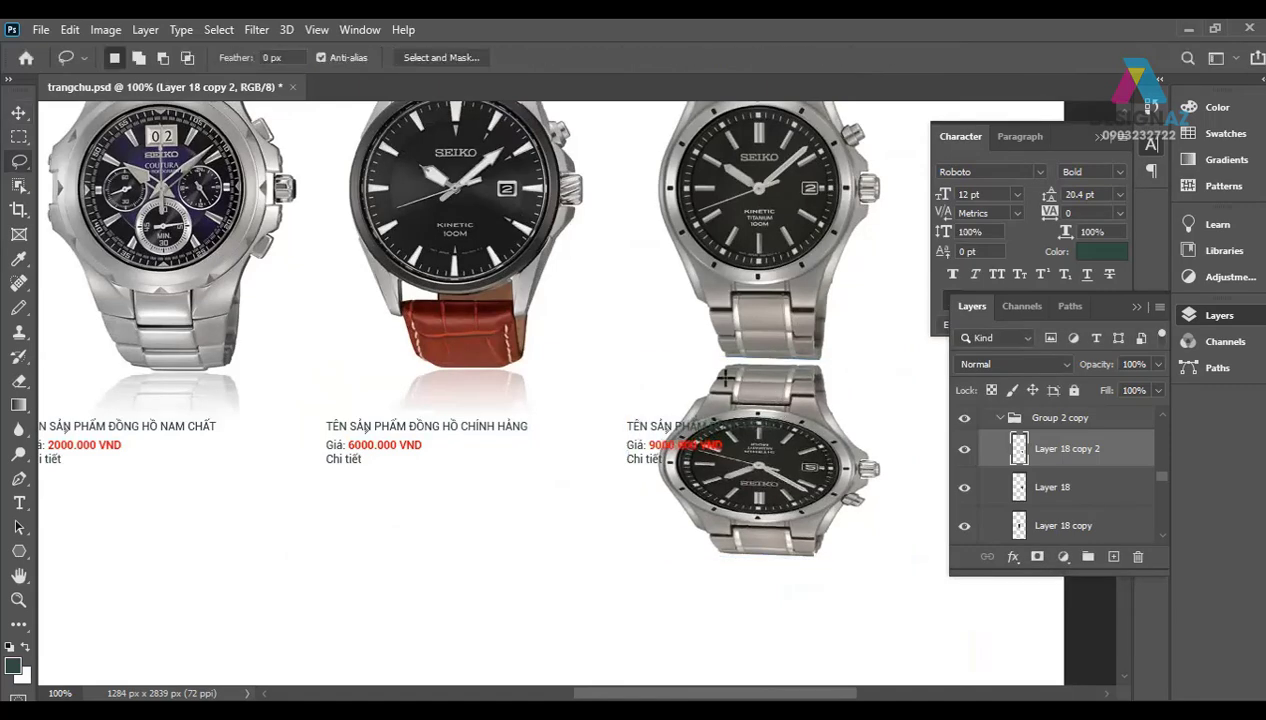
key(p)
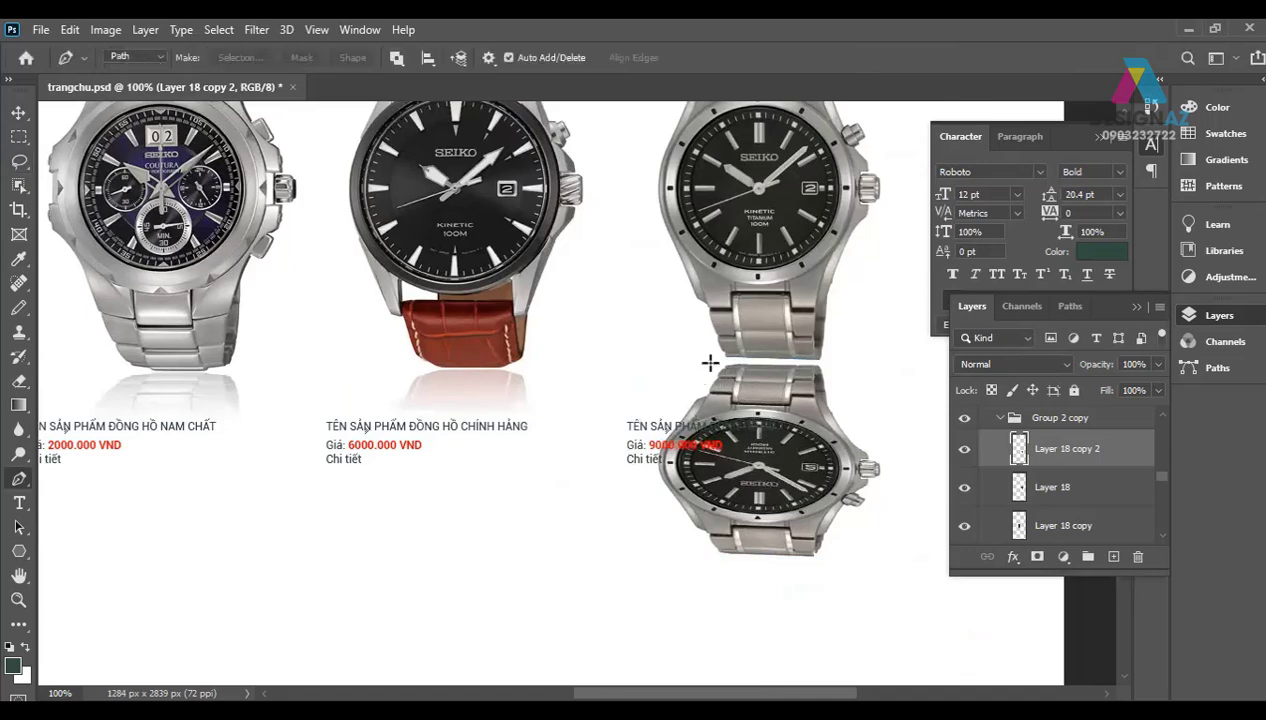
click(710, 363)
click(848, 364)
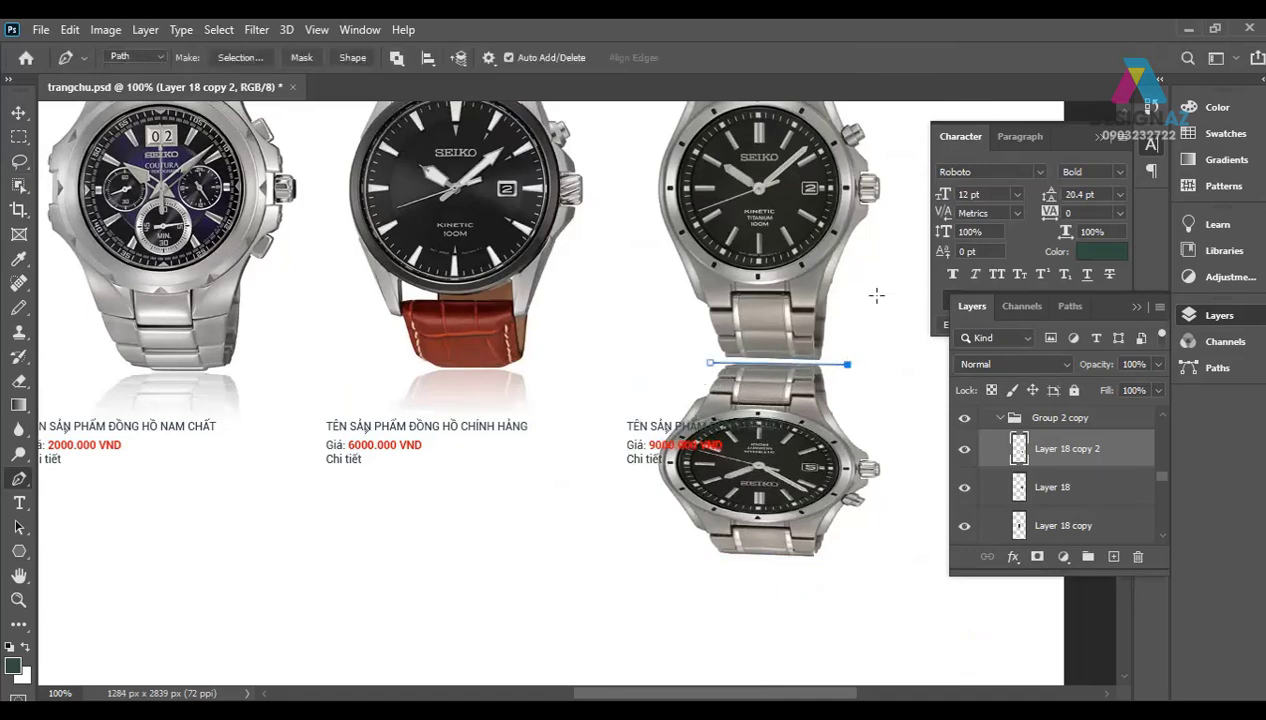
click(877, 296)
click(758, 277)
click(640, 293)
click(624, 324)
click(710, 363)
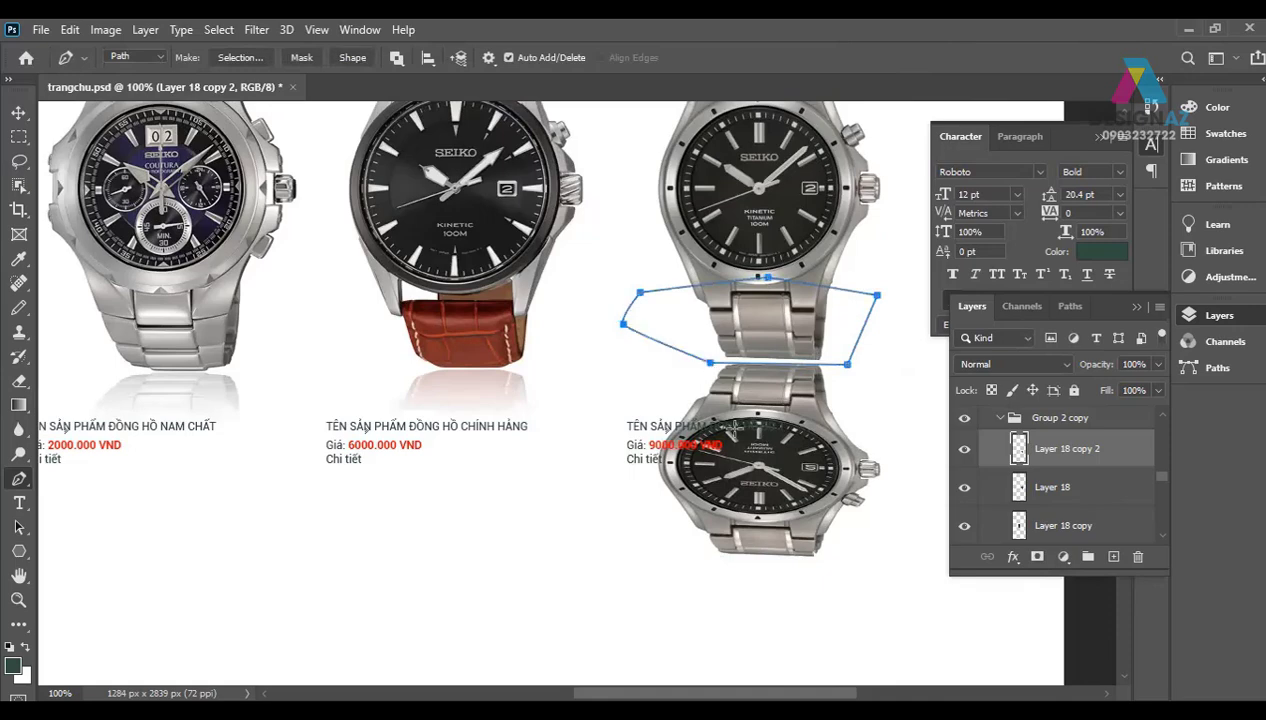
key(ctrl+Return)
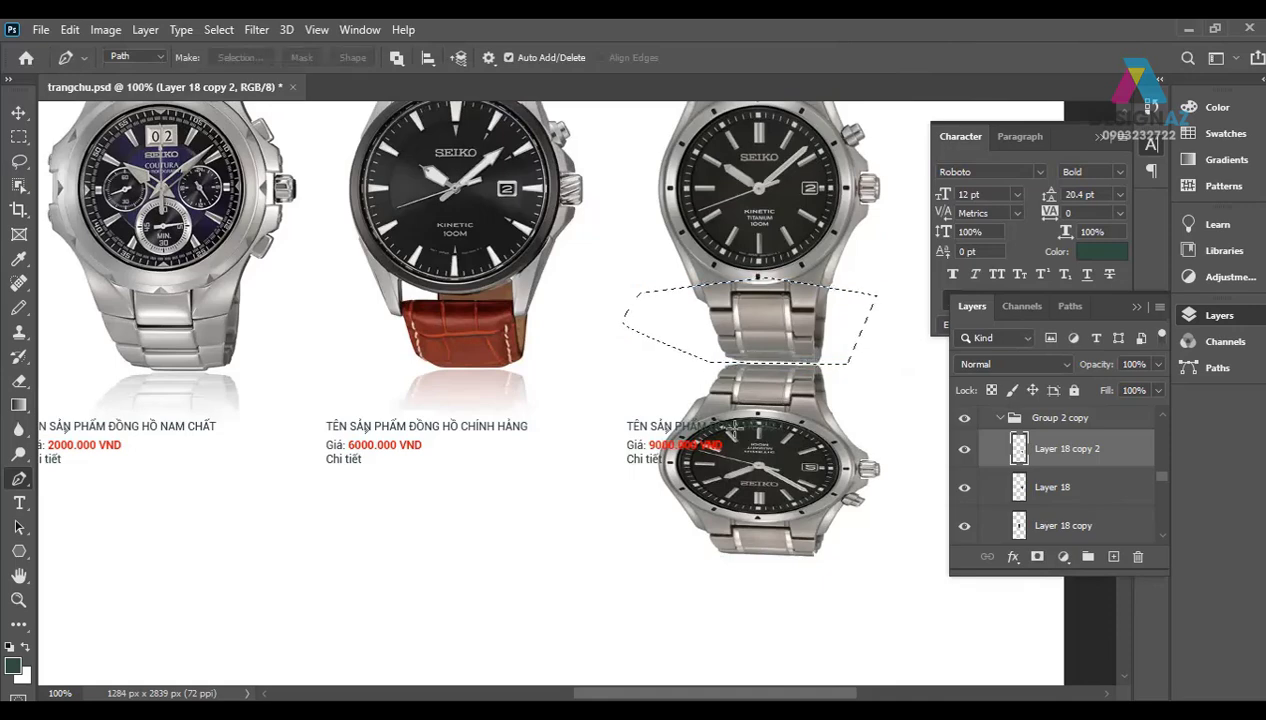
key(v)
key(ctrl+d)
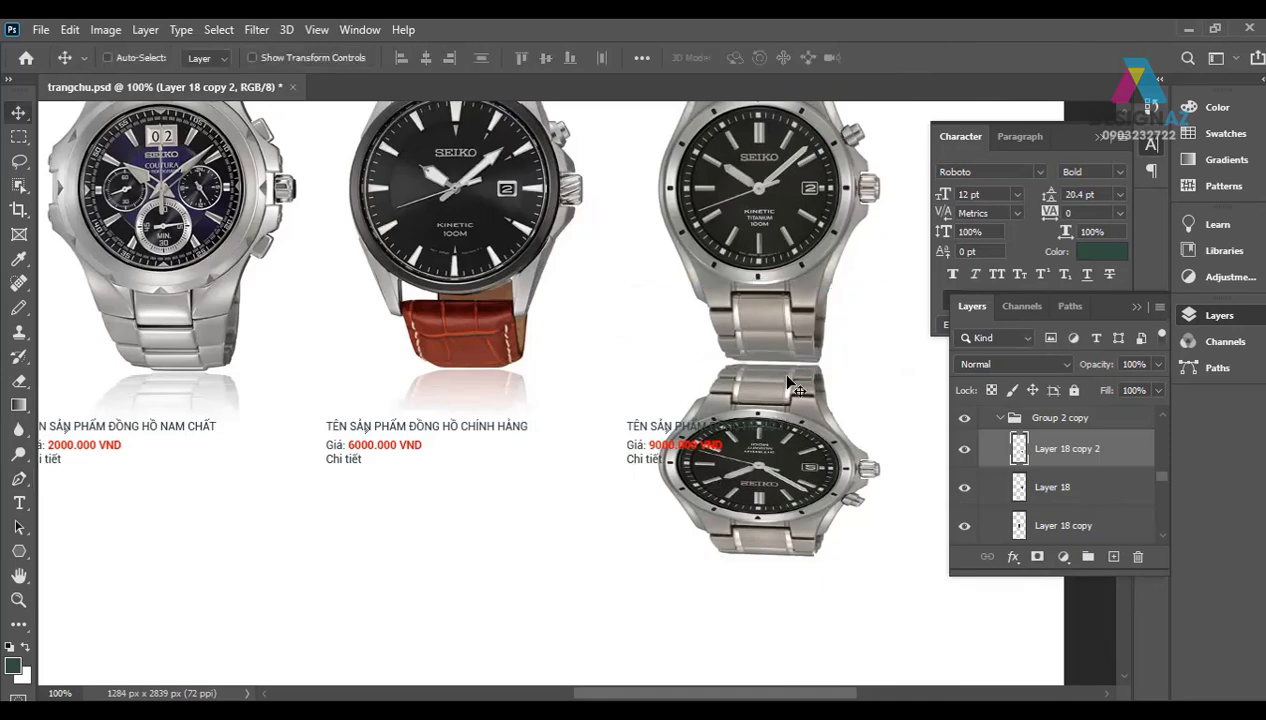
Step: Add a layer mask with gradients so the reflection fades out toward the bottom
click(1037, 556)
key(g)
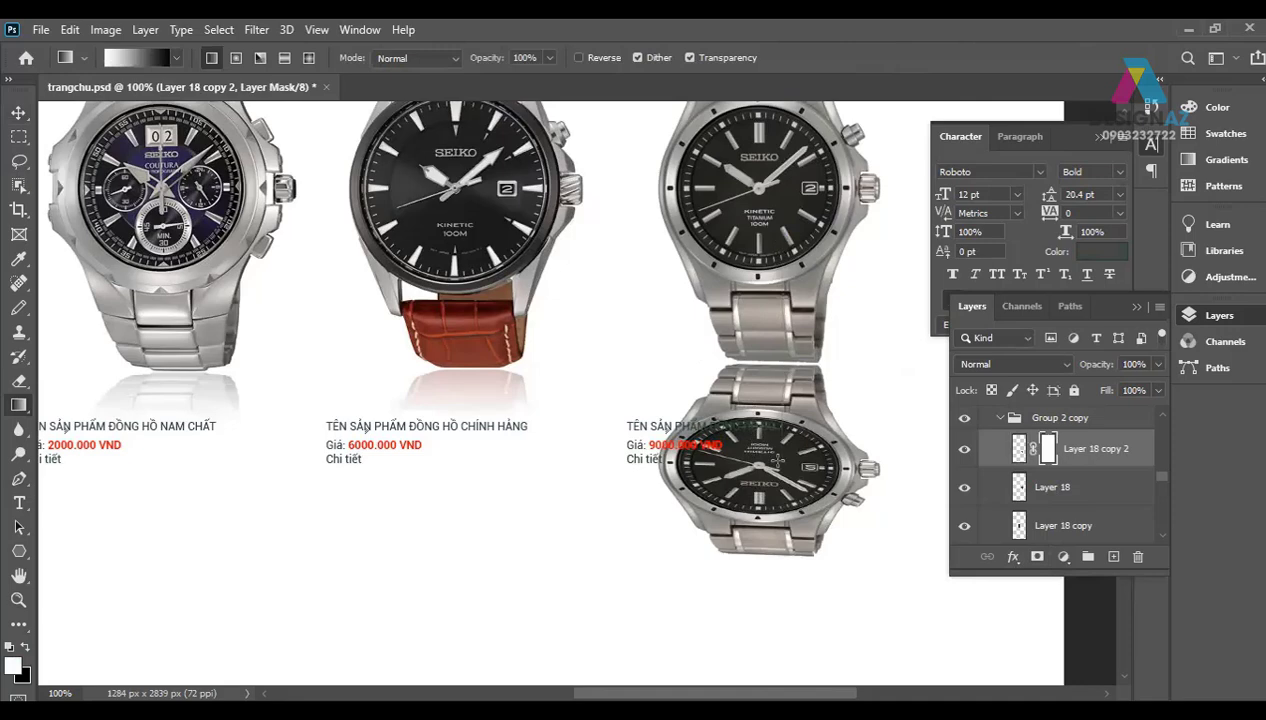
drag(762, 370, 776, 462)
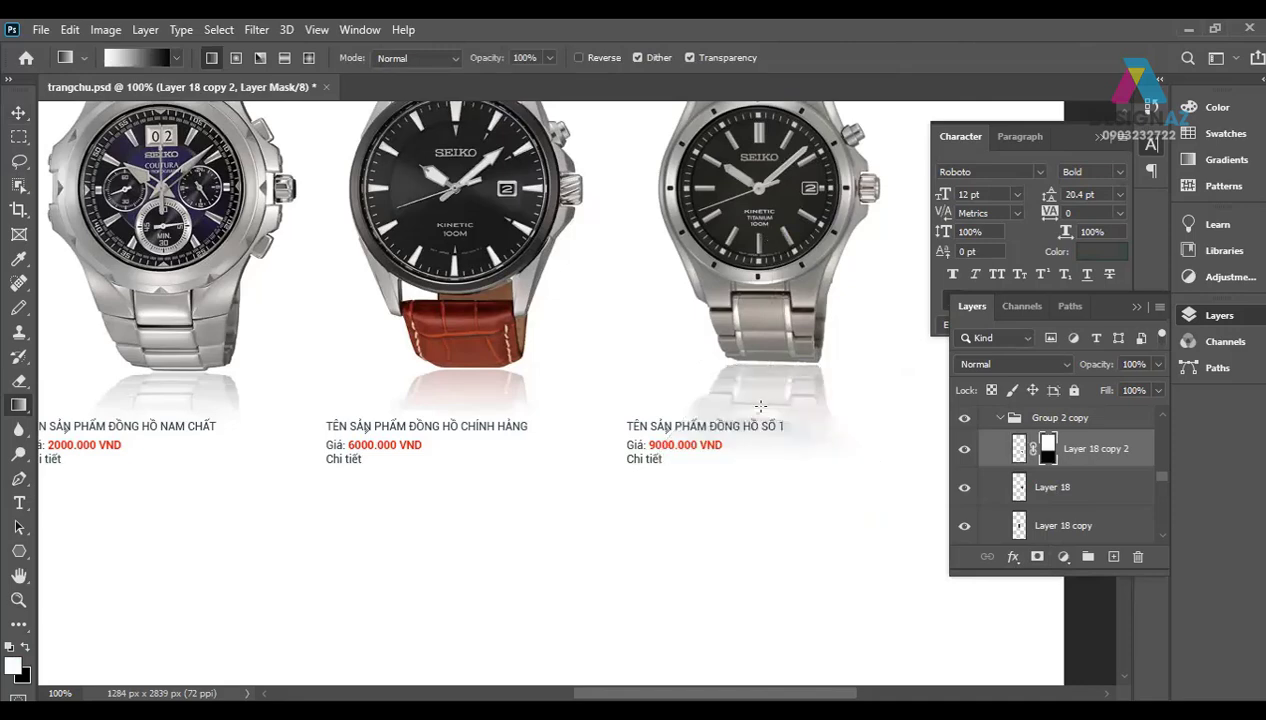
drag(785, 281, 780, 416)
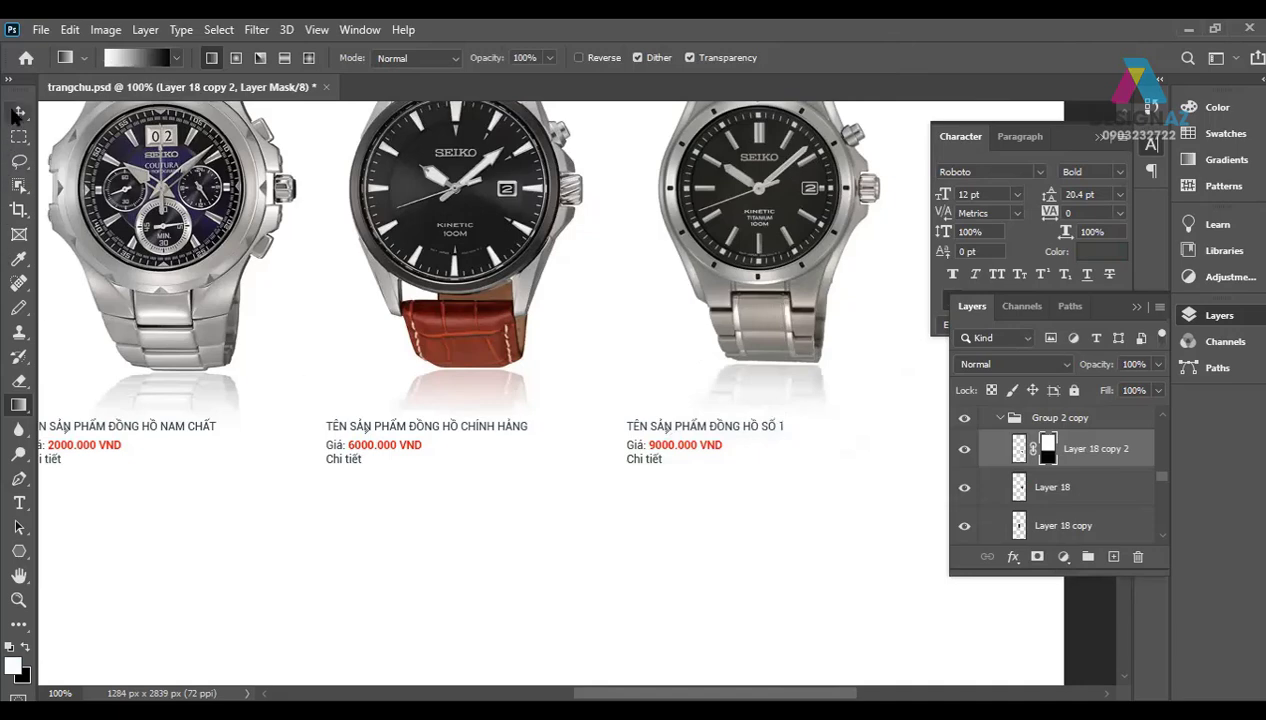
click(18, 112)
Step: Merge the third watch with its reflection into one layer
key(ctrl+minus)
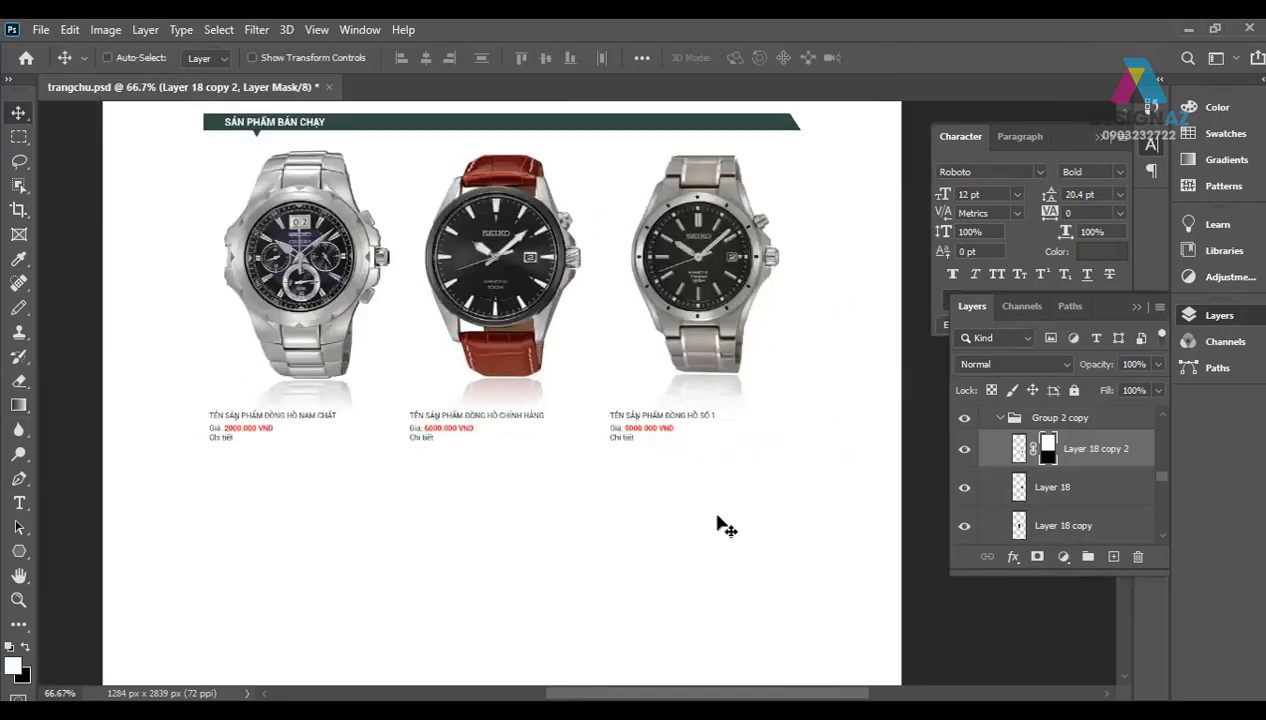
click(1065, 490)
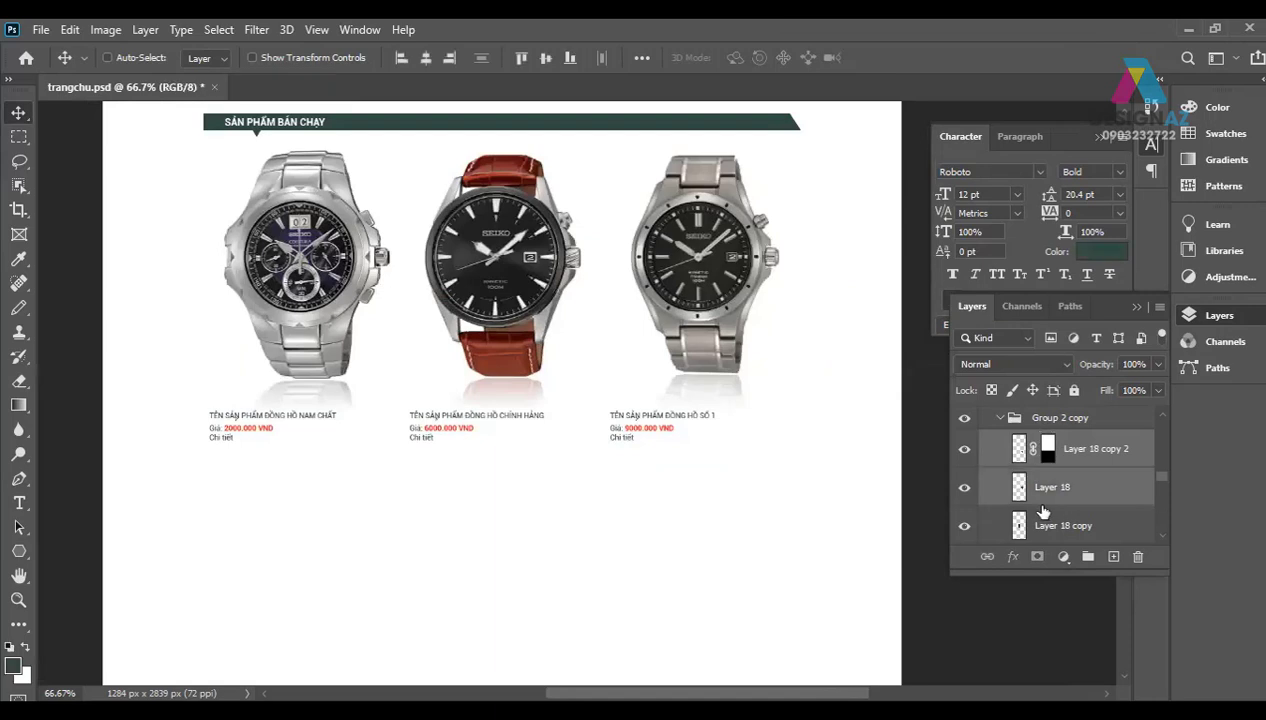
key(ctrl+e)
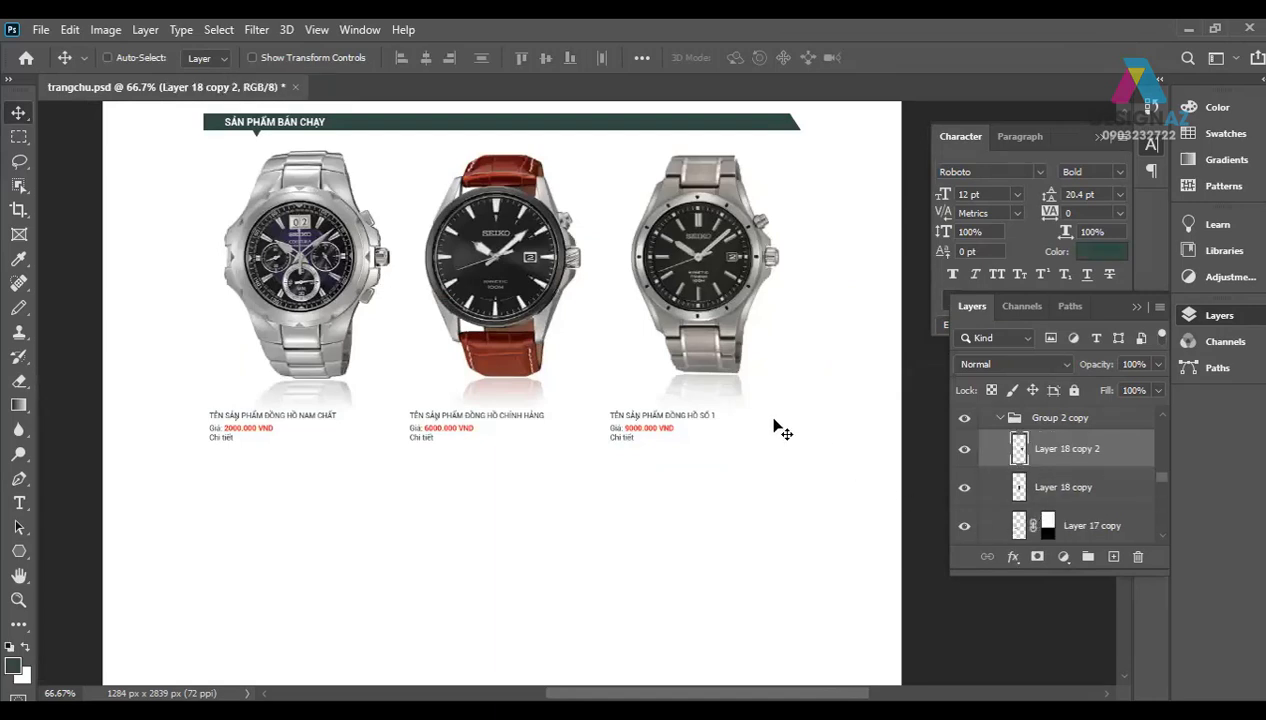
key(ctrl+minus)
key(ctrl+plus)
Step: Create a one-pixel vertical divider line on its own layer with the Single Column Marquee
key(ctrl+semicolon)
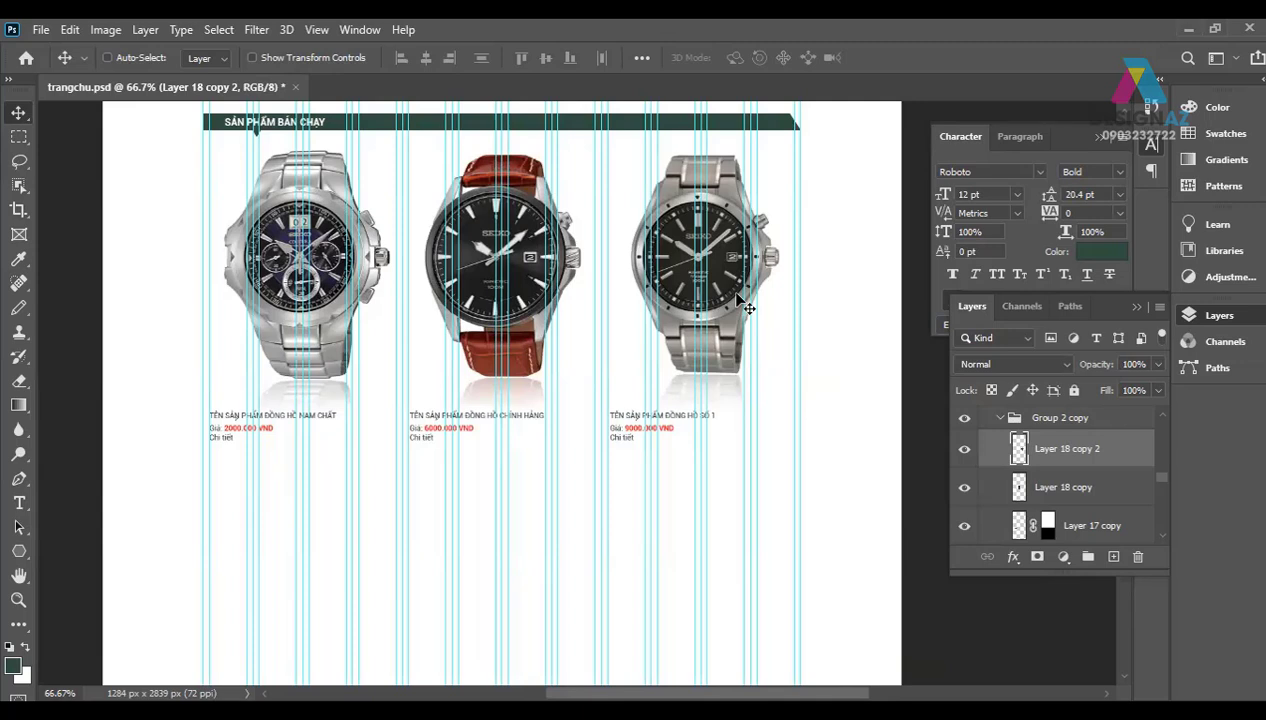
click(19, 137)
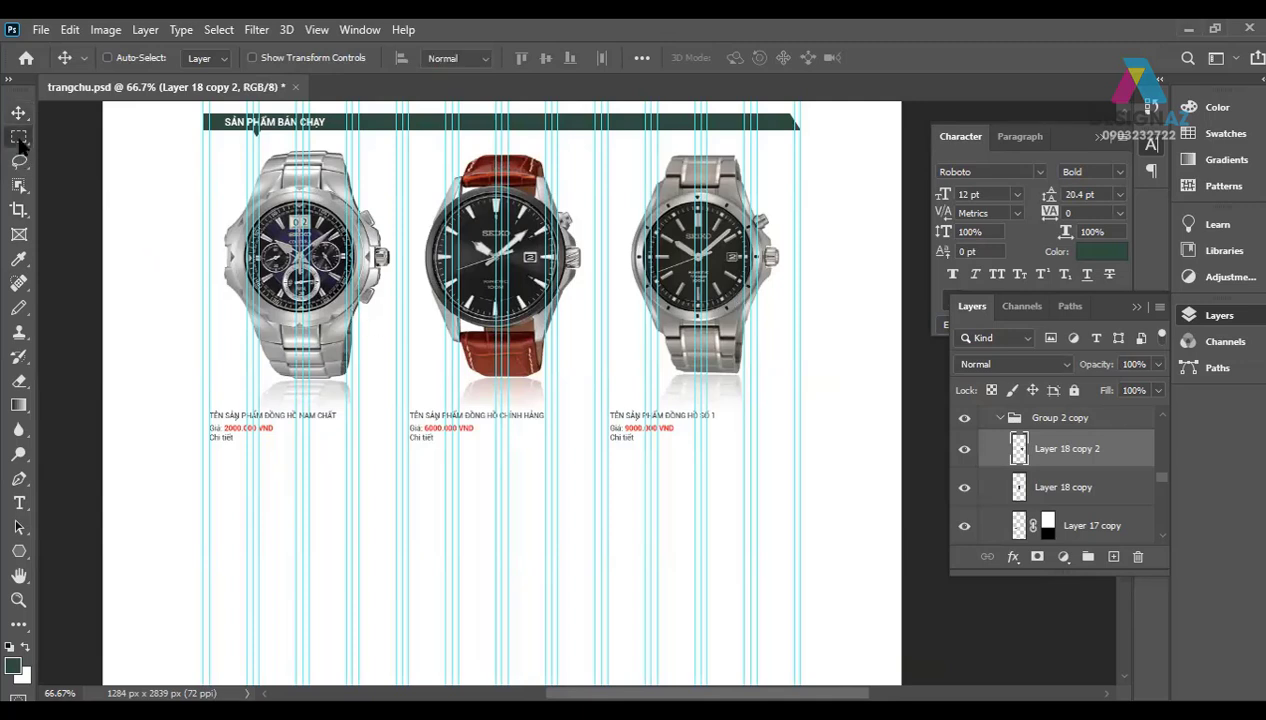
click(57, 172)
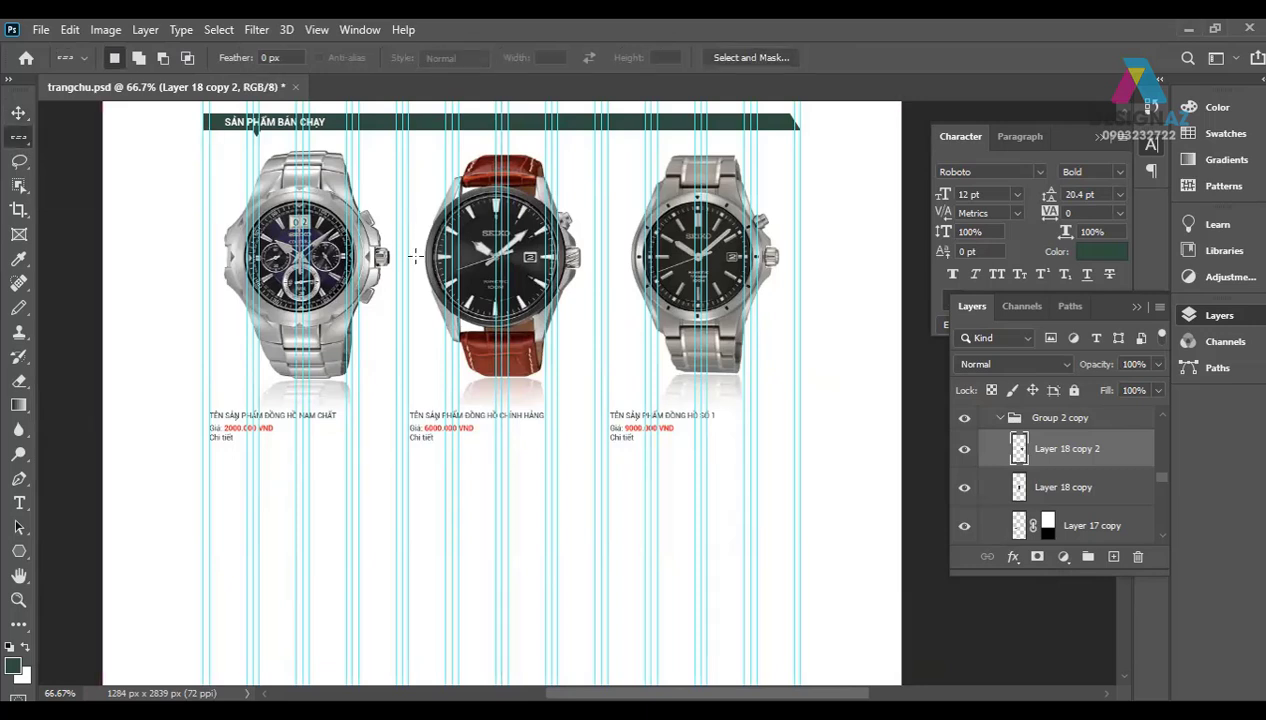
drag(22, 145, 95, 185)
click(96, 189)
click(401, 196)
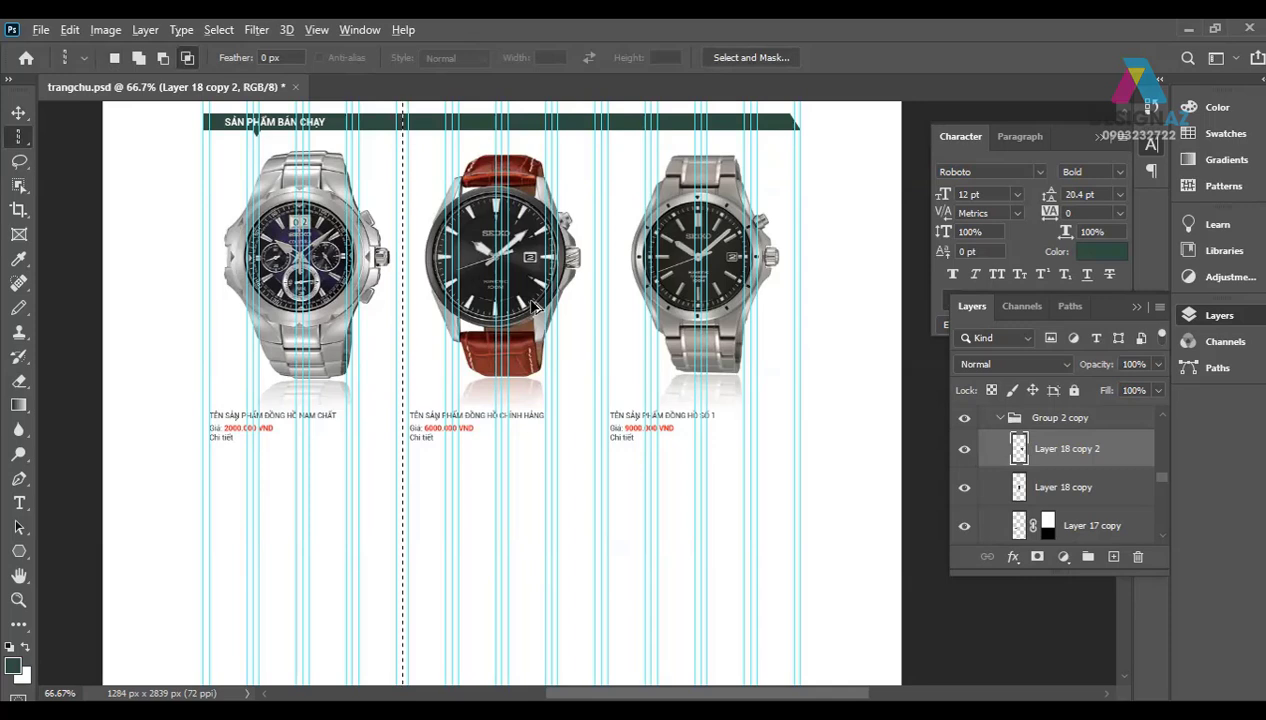
key(ctrl+j)
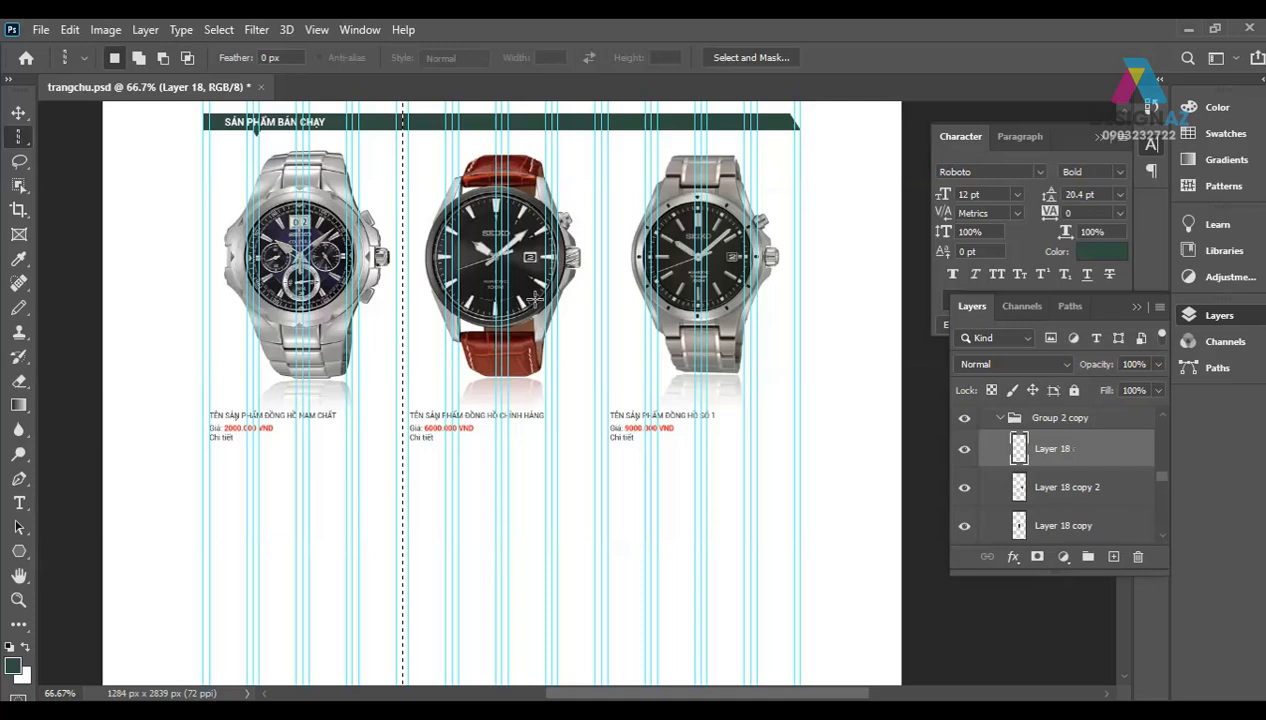
Step: Trim the divider line to the middle product's height
key(v)
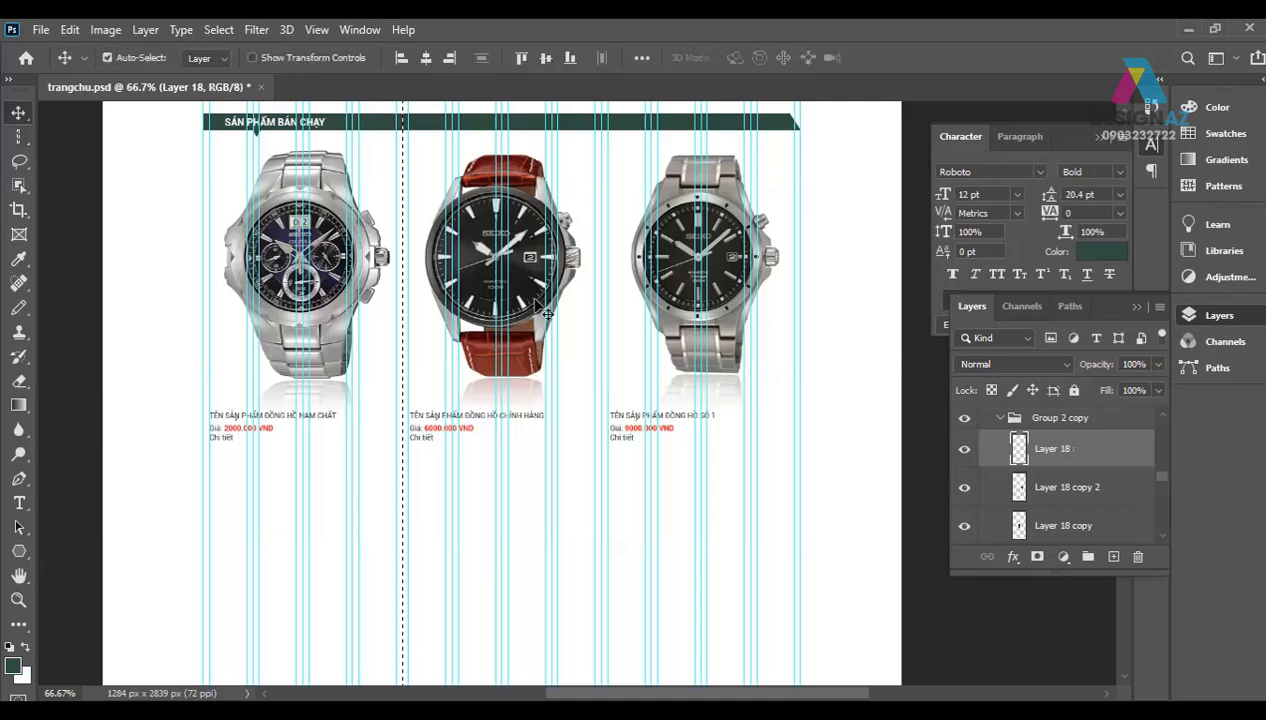
click(107, 57)
key(ctrl+h)
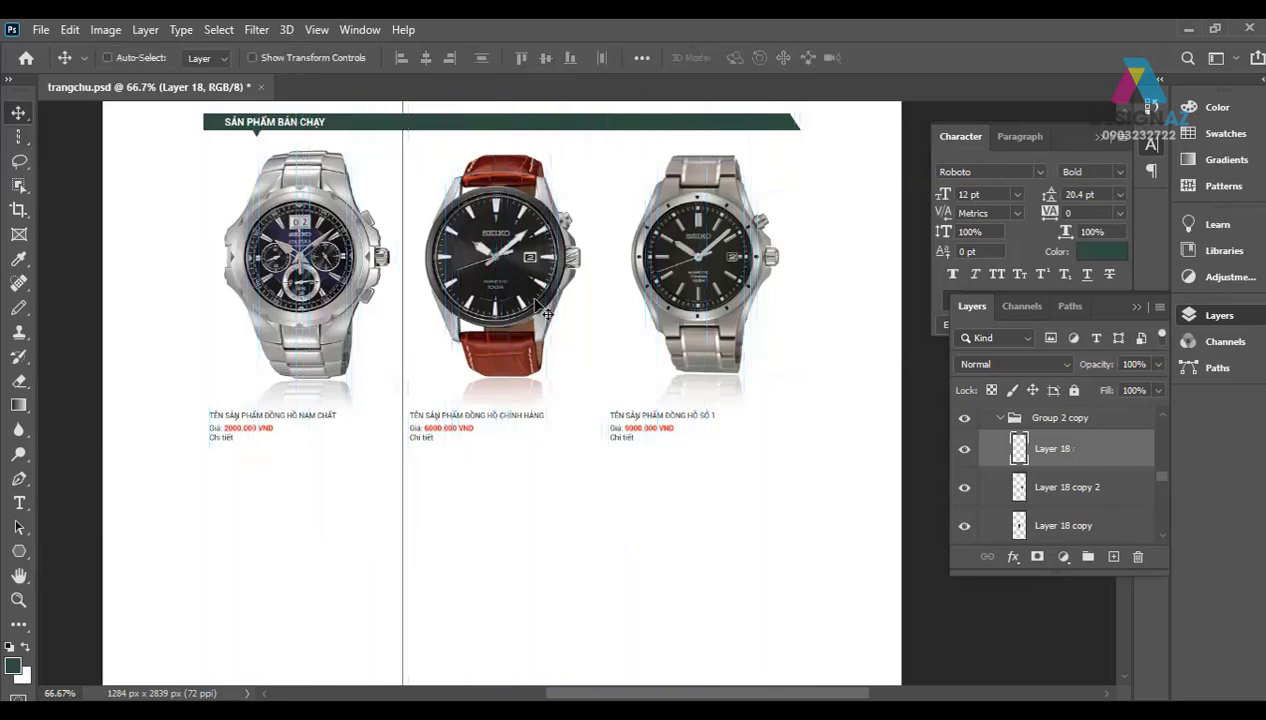
key(m)
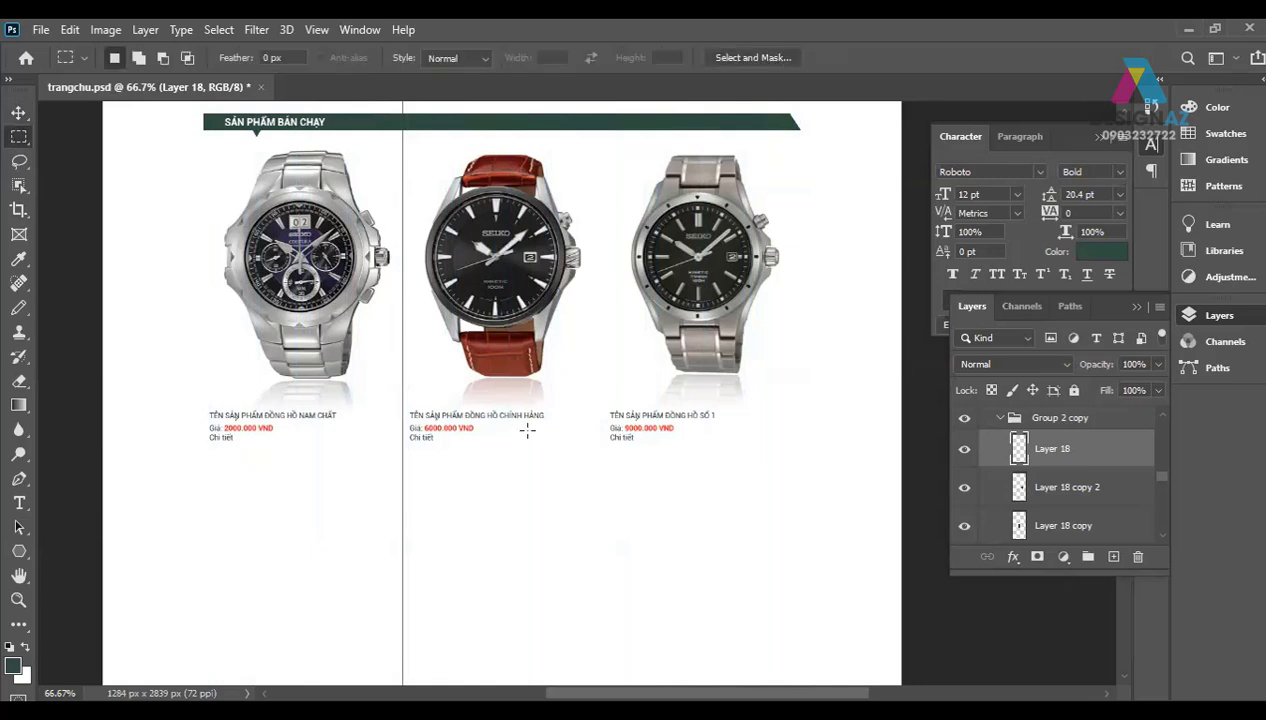
drag(382, 146, 532, 440)
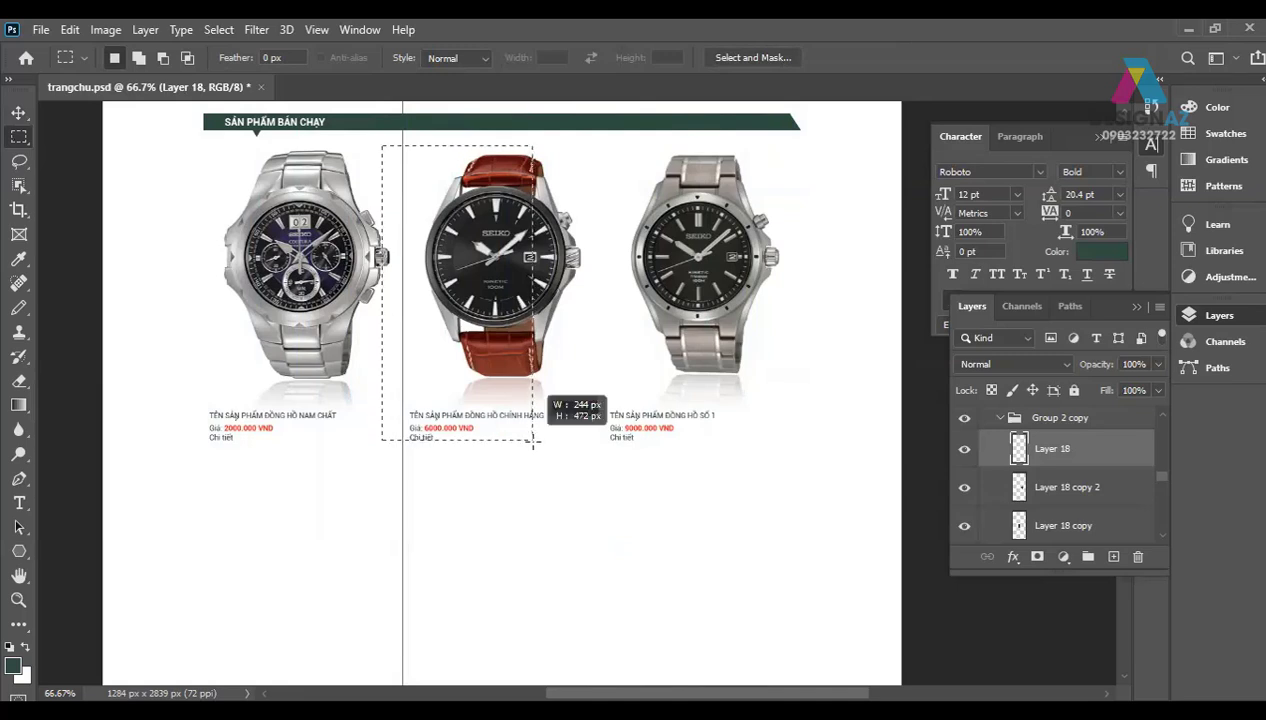
drag(533, 440, 534, 441)
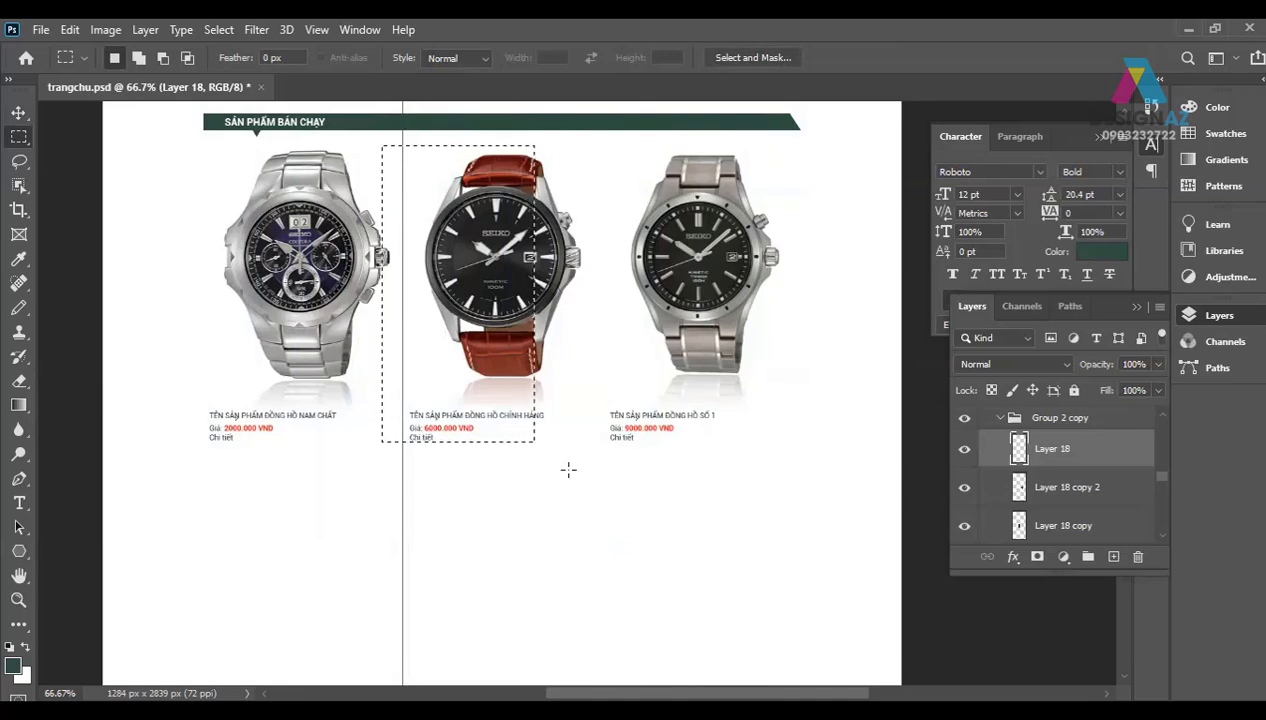
key(ctrl+shift+i)
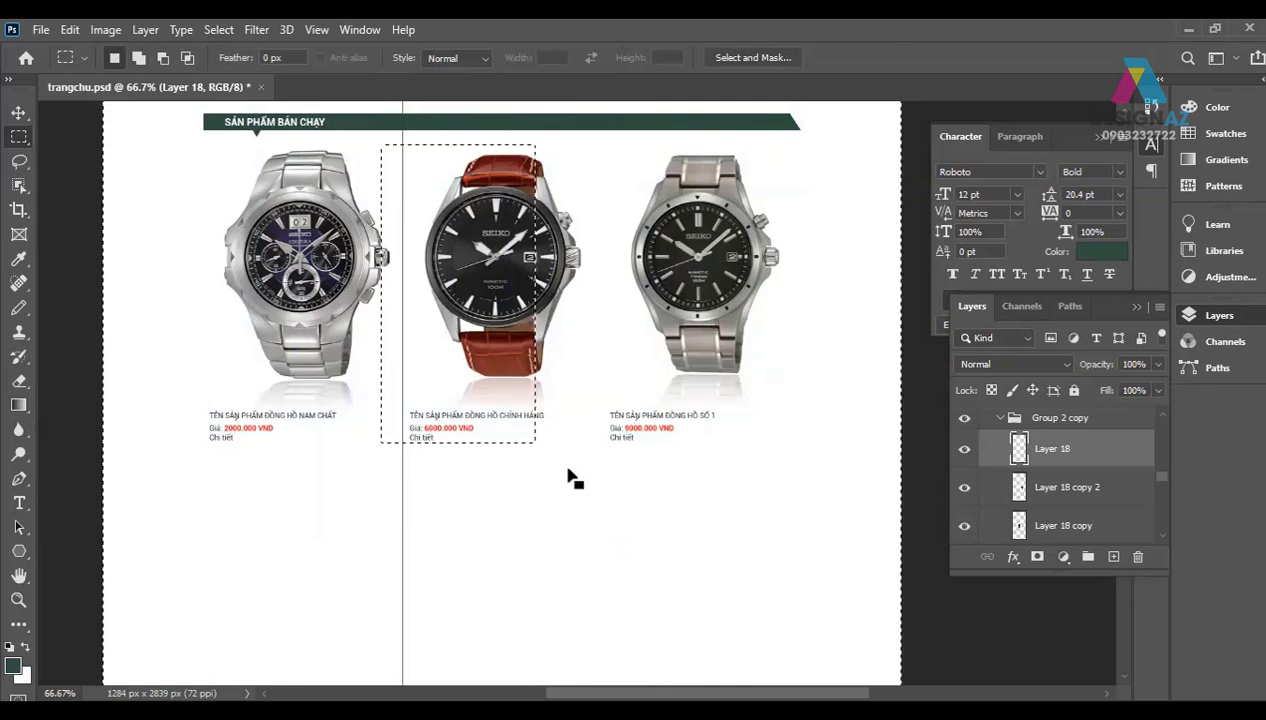
key(Delete)
key(v)
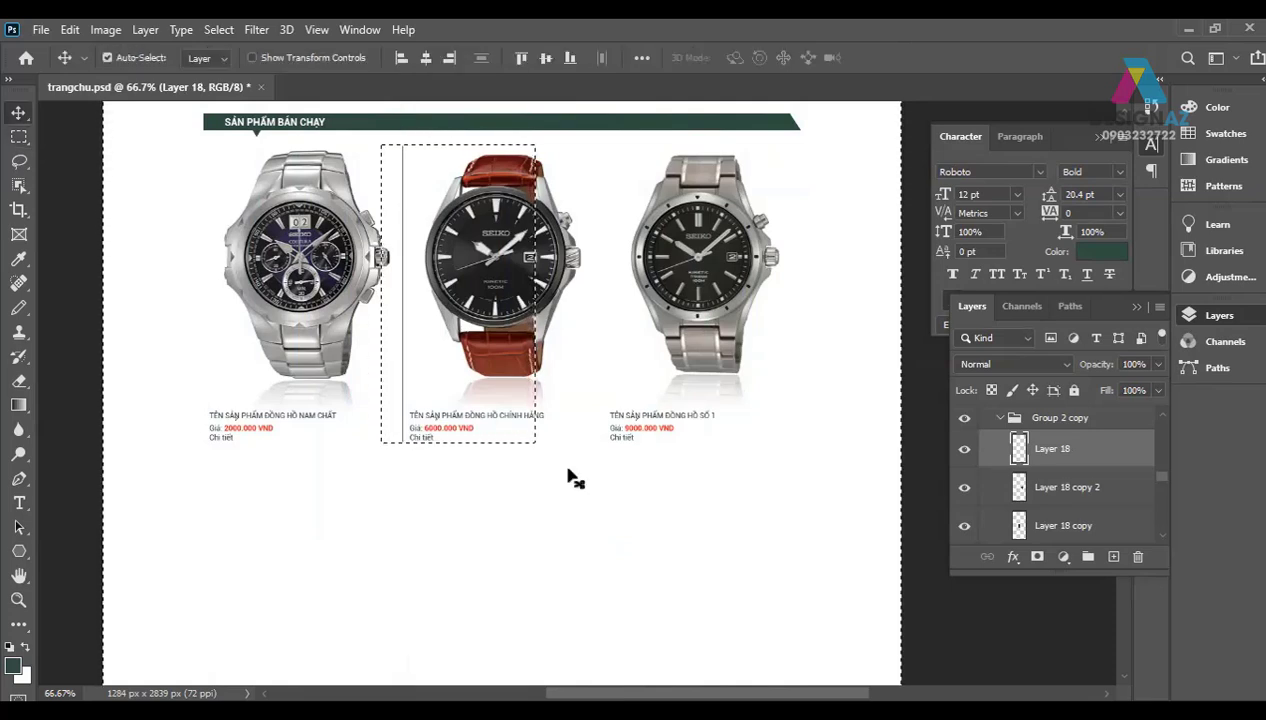
key(ctrl+d)
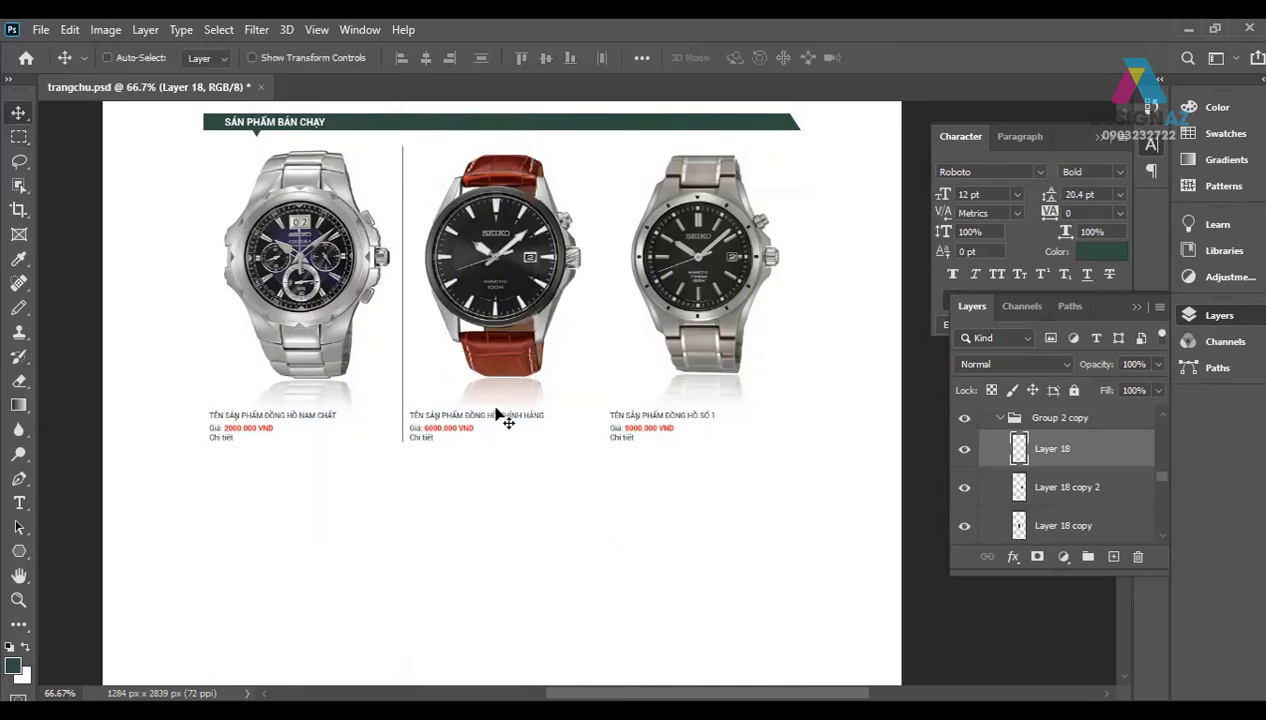
Step: Set the divider to 30% opacity, place a copy right of the middle watch, and save
key(3)
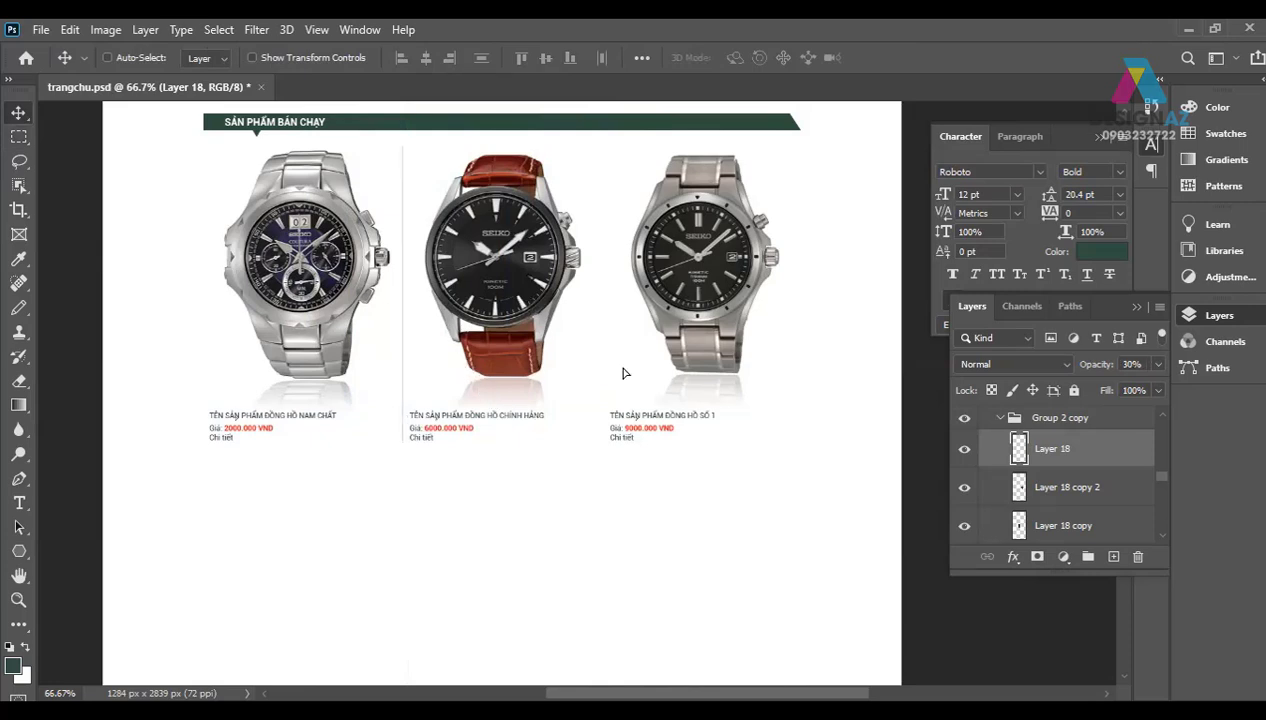
drag(622, 373, 630, 373)
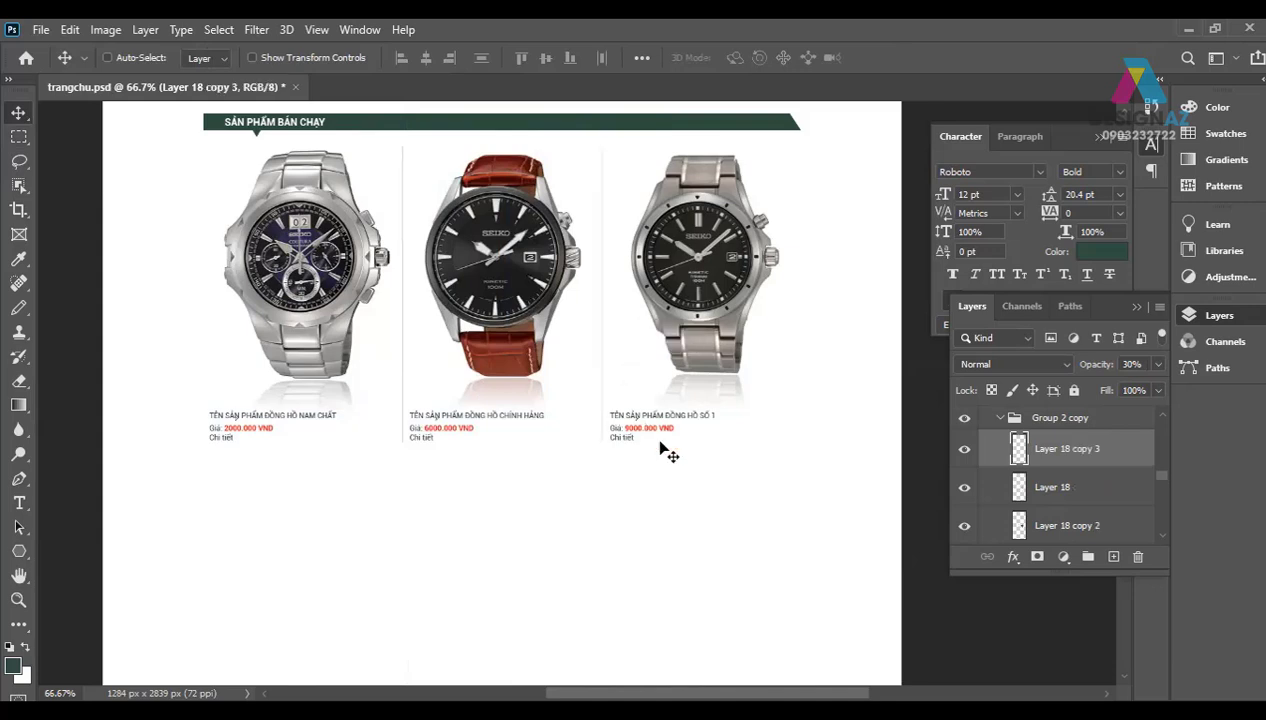
drag(616, 308, 611, 388)
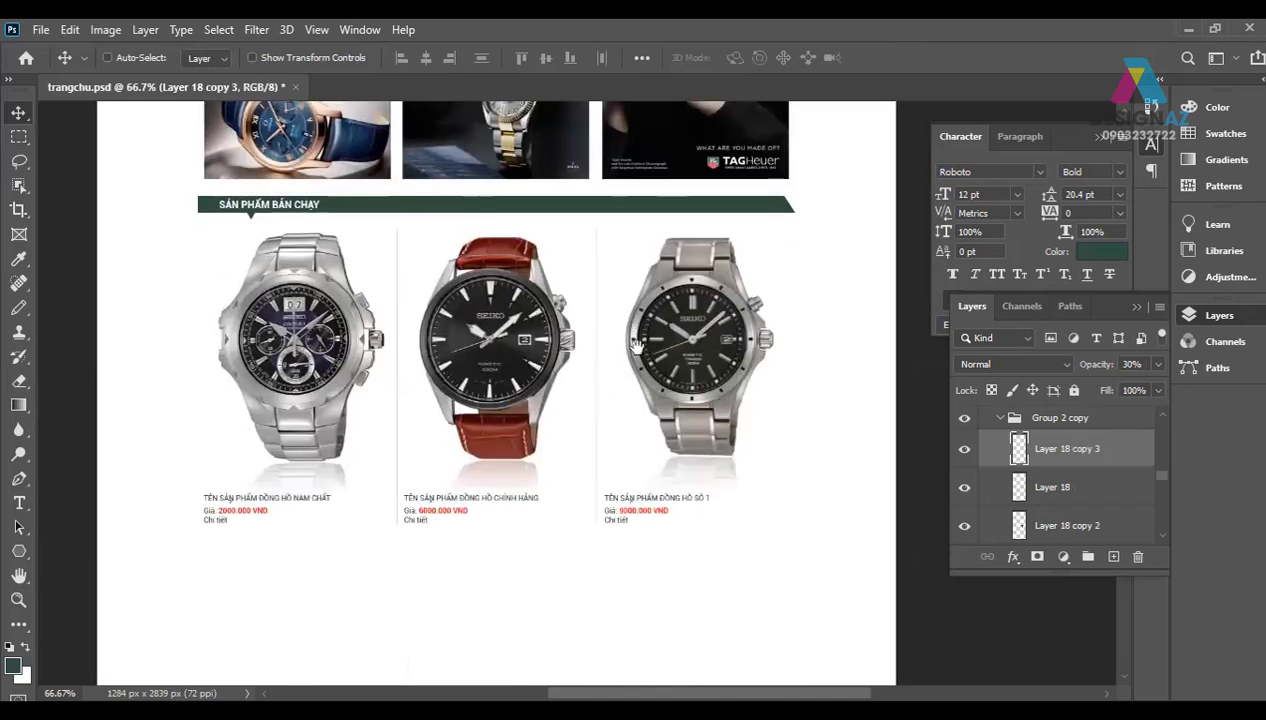
mouse_move(629, 343)
mouse_down()
mouse_move(627, 395)
mouse_move(651, 302)
mouse_up()
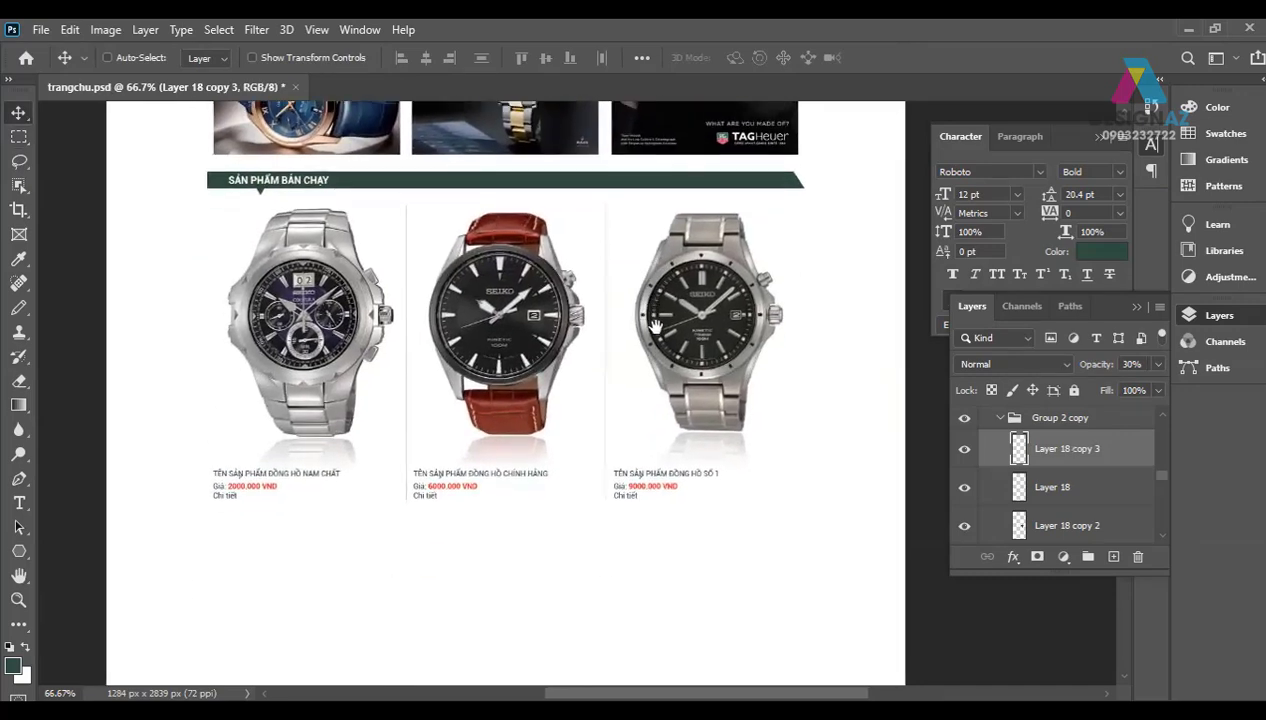
key(ctrl+s)
Step: Zoom in on the first watch's 'Chi tiết' text and add an empty layer for the arrow
scroll(555, 485, up, 2)
scroll(555, 485, up, 2)
drag(489, 481, 702, 175)
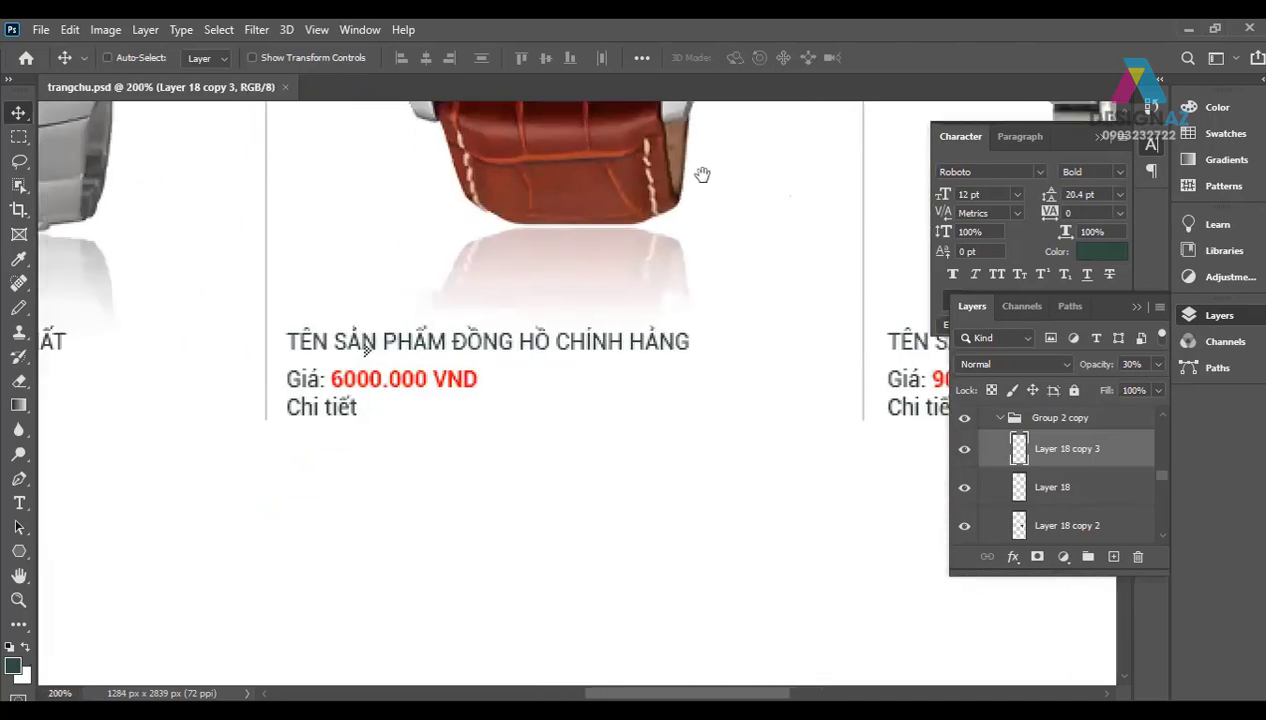
drag(494, 283, 731, 236)
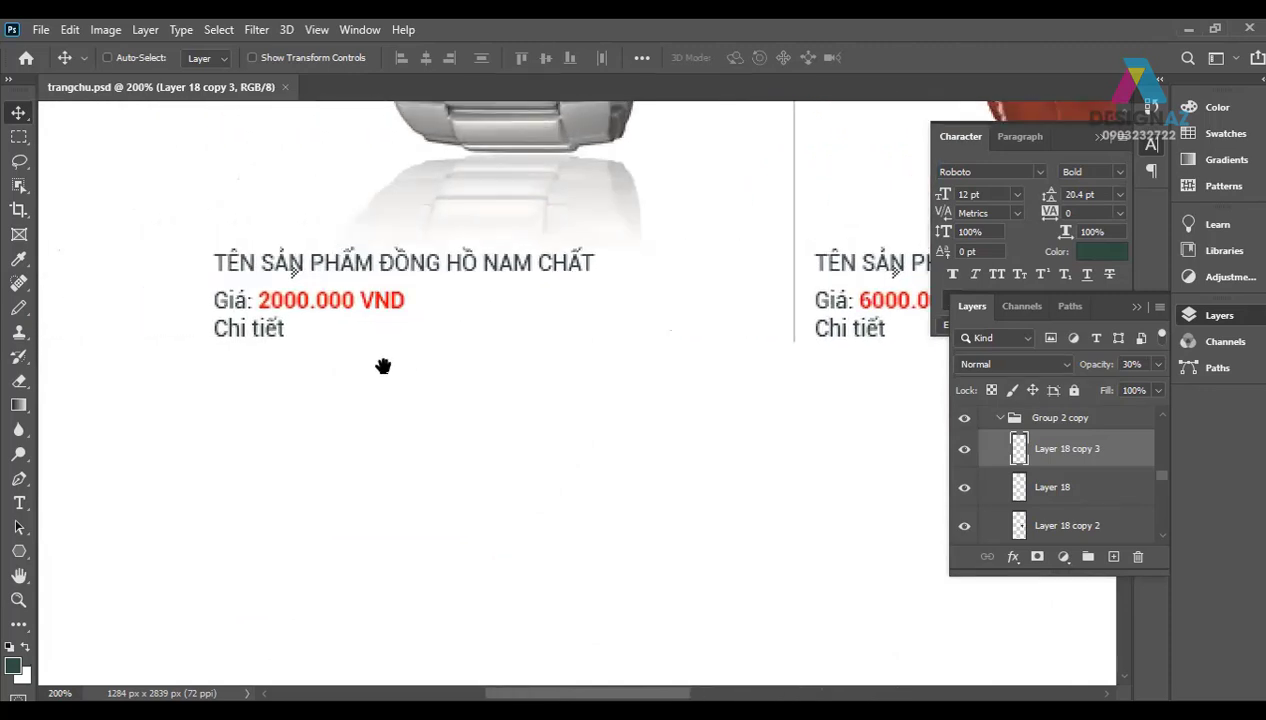
key(ctrl+plus)
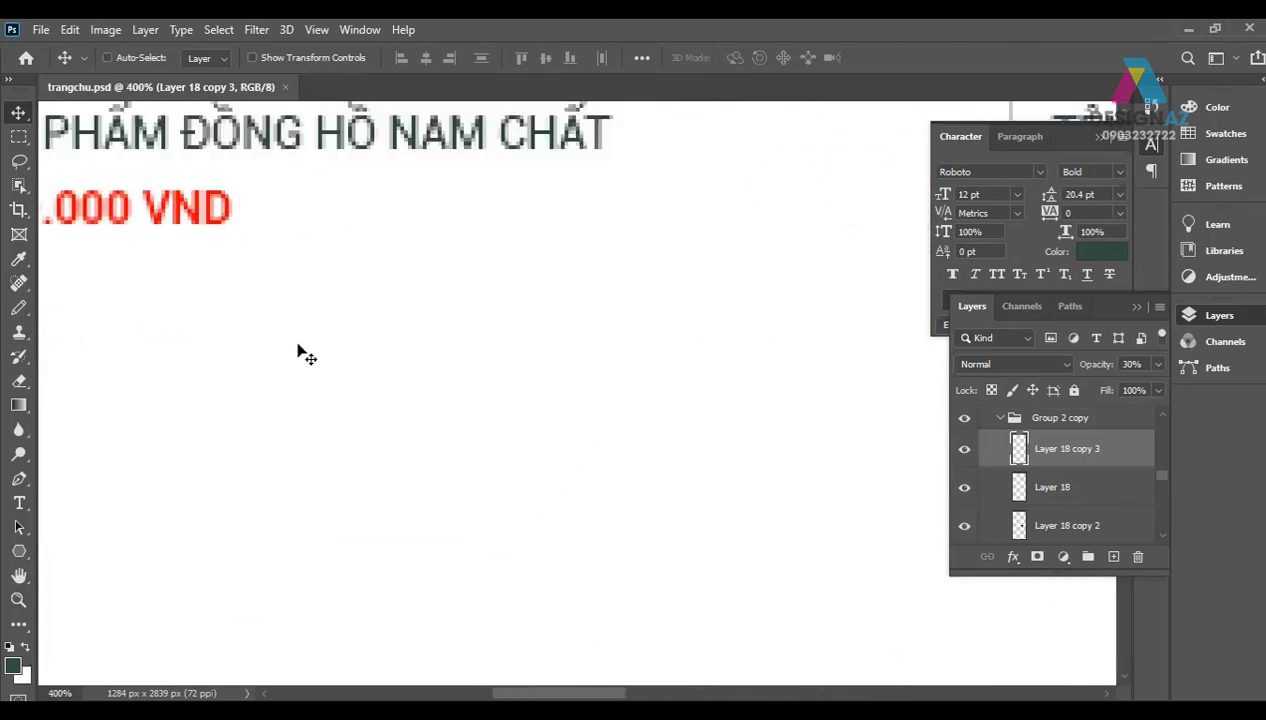
drag(416, 314, 733, 383)
key(ctrl+plus)
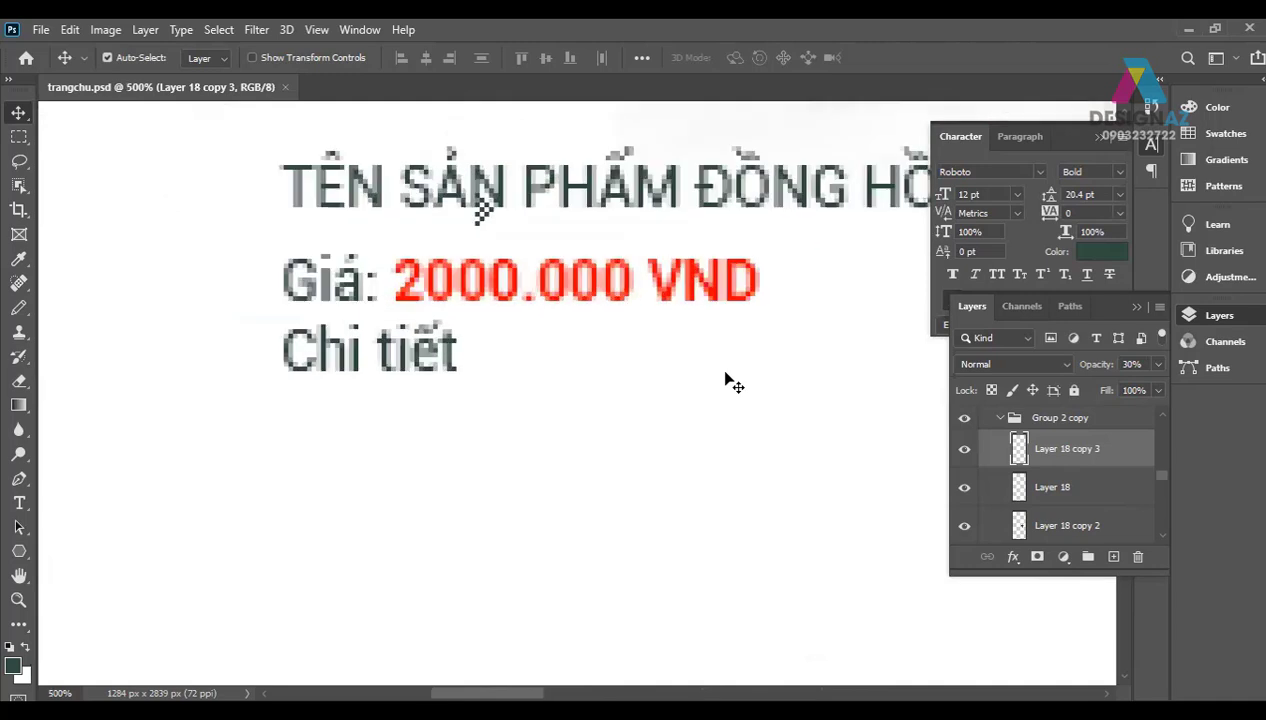
key(ctrl+plus)
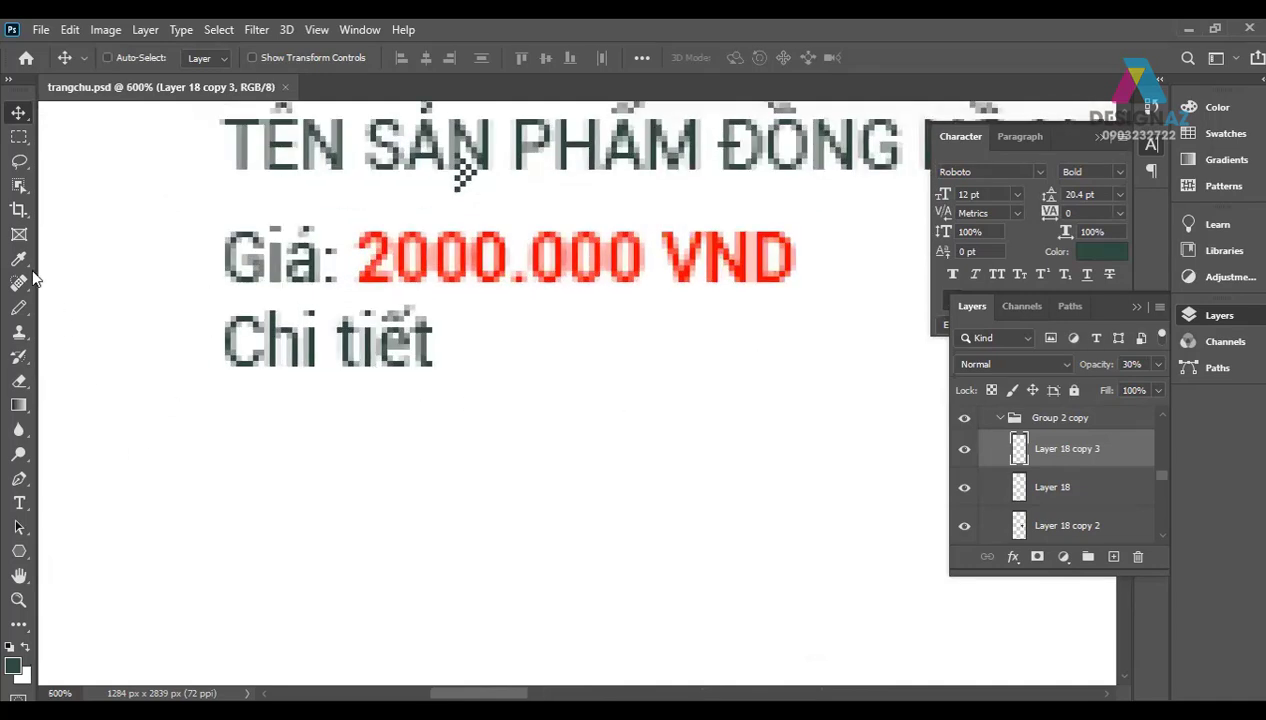
click(9, 82)
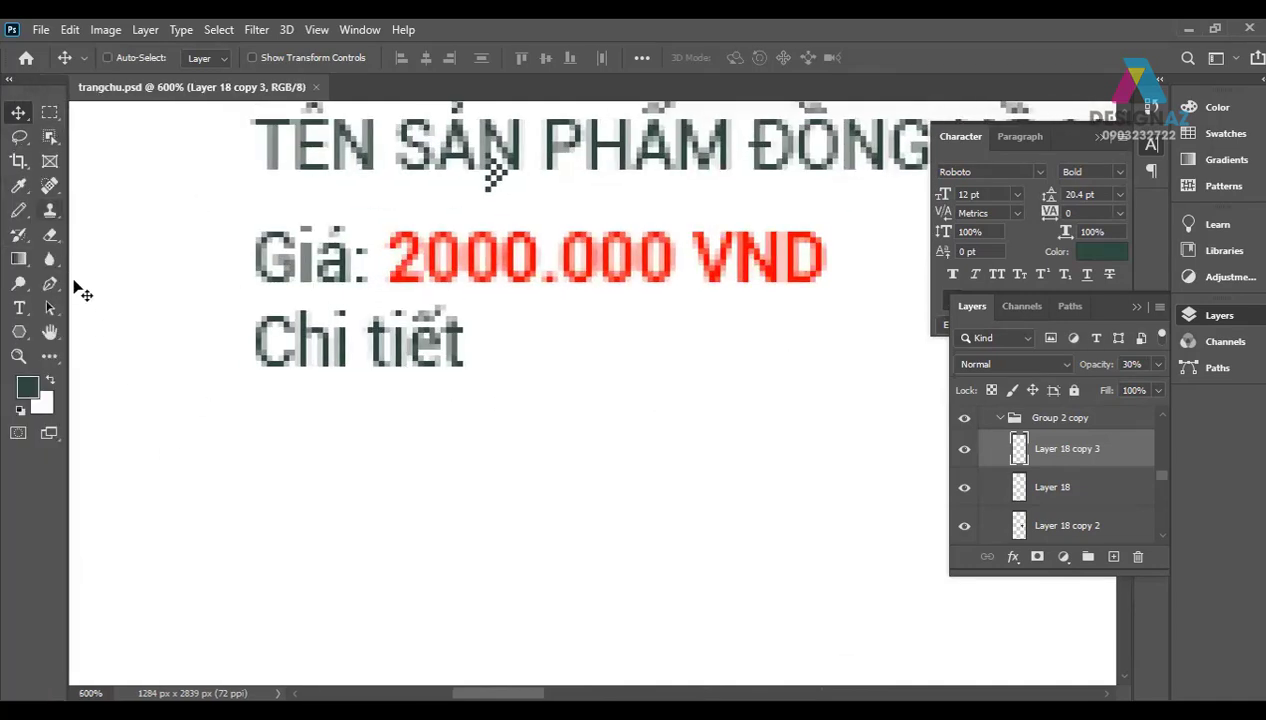
click(18, 210)
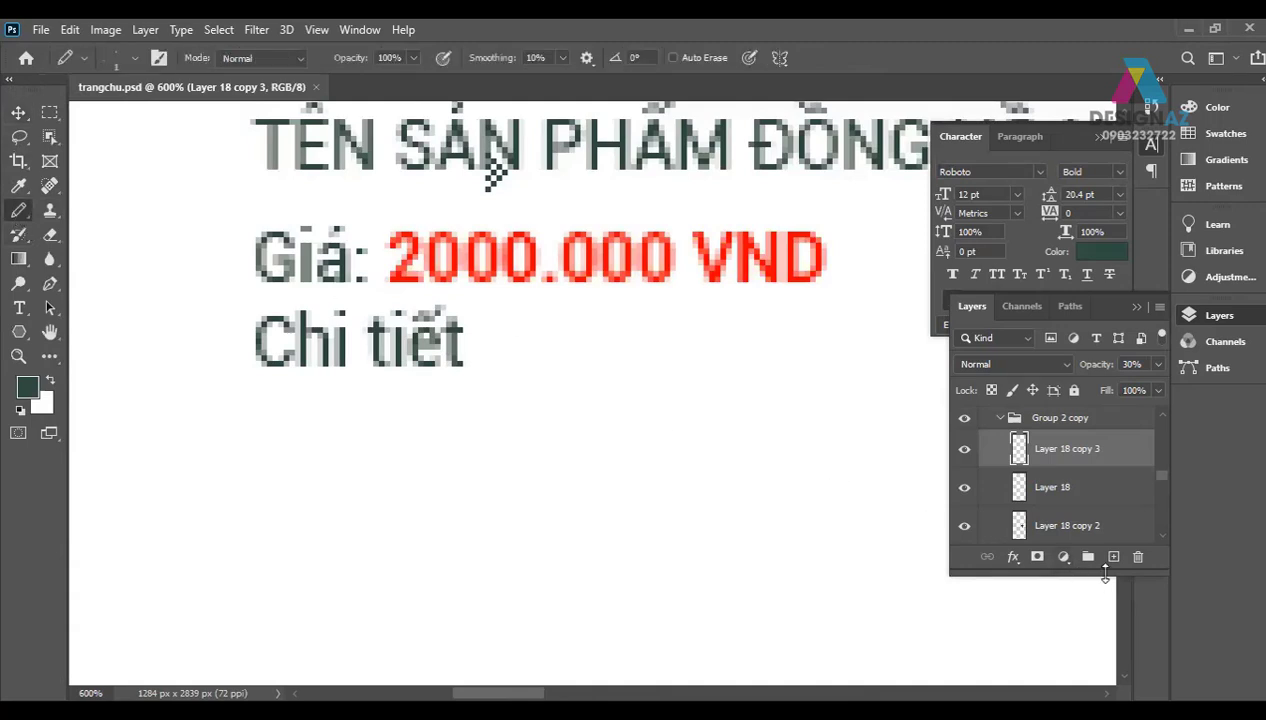
click(1113, 557)
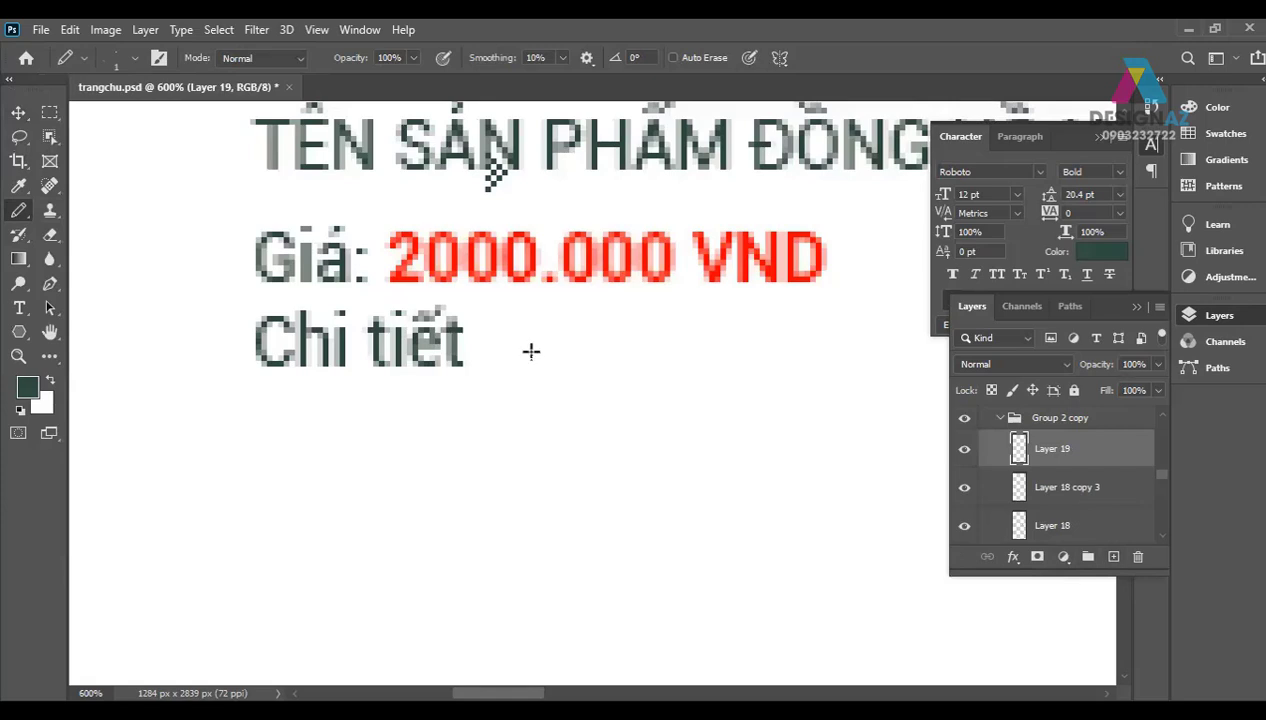
Step: Draw a small » arrow with the Pencil after the first 'Chi tiết'
click(510, 328)
drag(520, 338, 516, 360)
key(ctrl+z)
drag(513, 344, 506, 350)
click(18, 112)
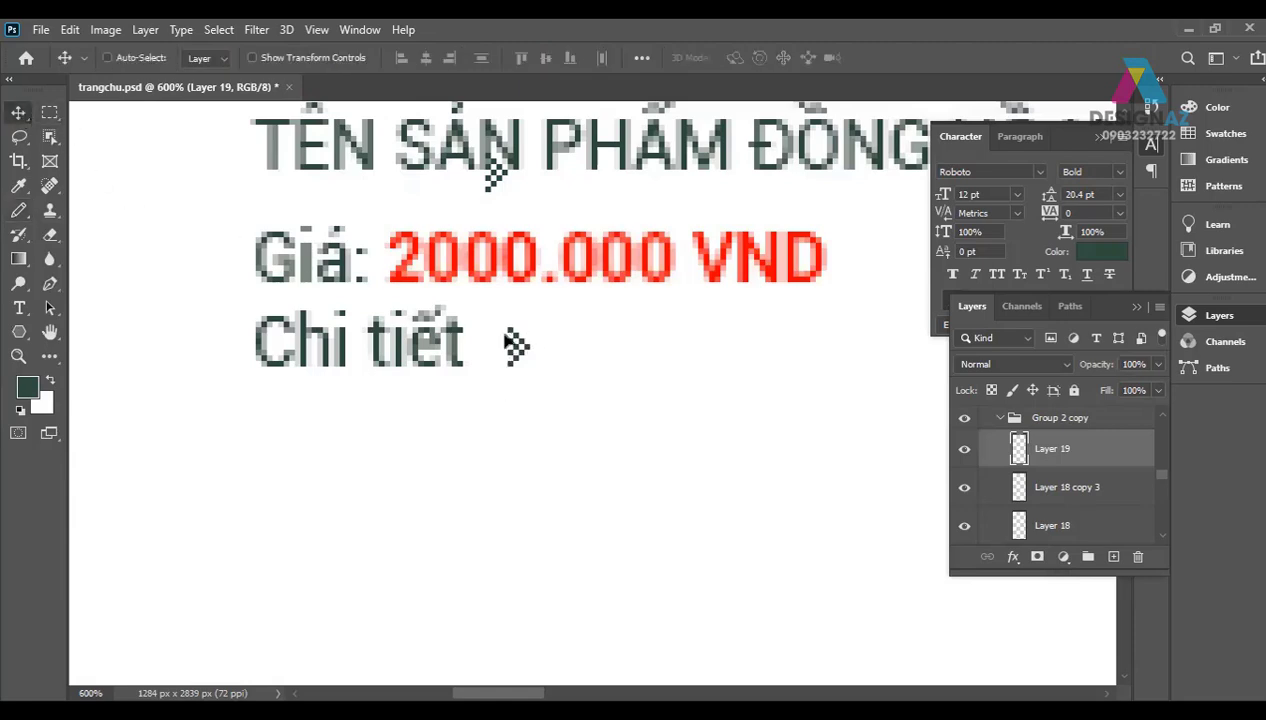
Step: Duplicate the arrow and place copies after the other products' 'Chi tiết' links
key(ctrl+minus)
key(ctrl+minus)
key(ctrl+minus)
key(ctrl+minus)
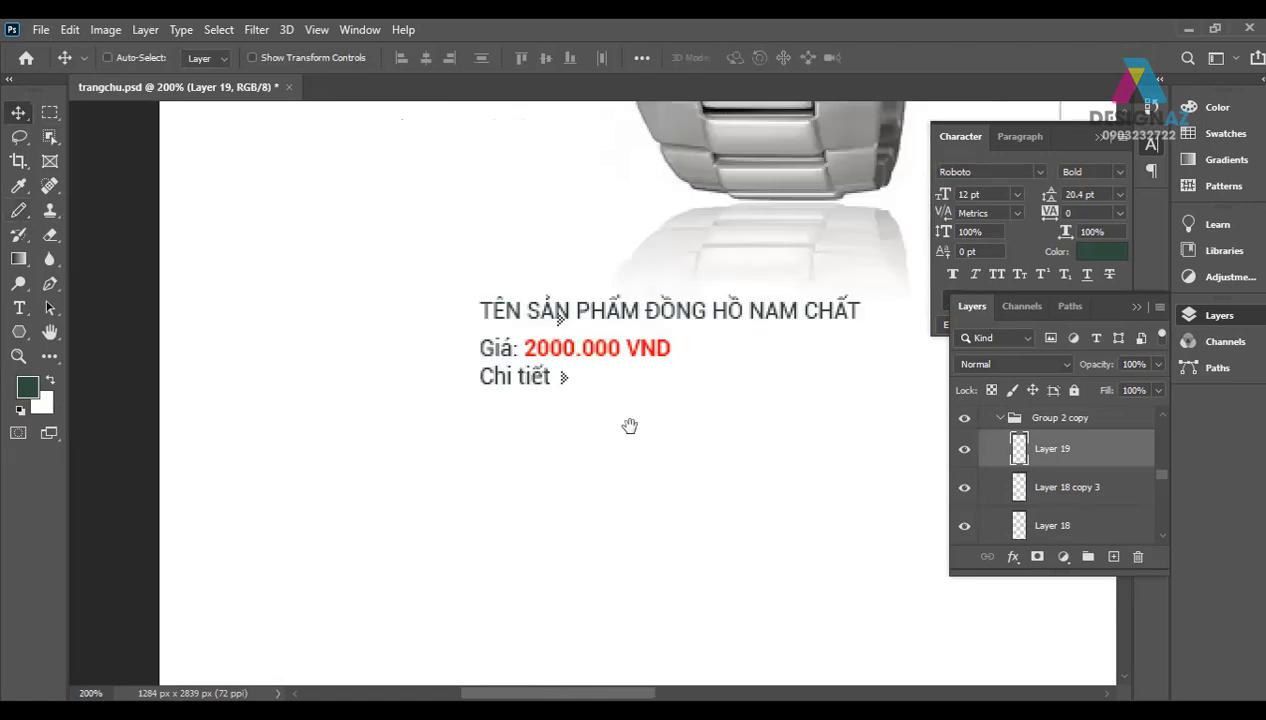
drag(630, 427, 390, 430)
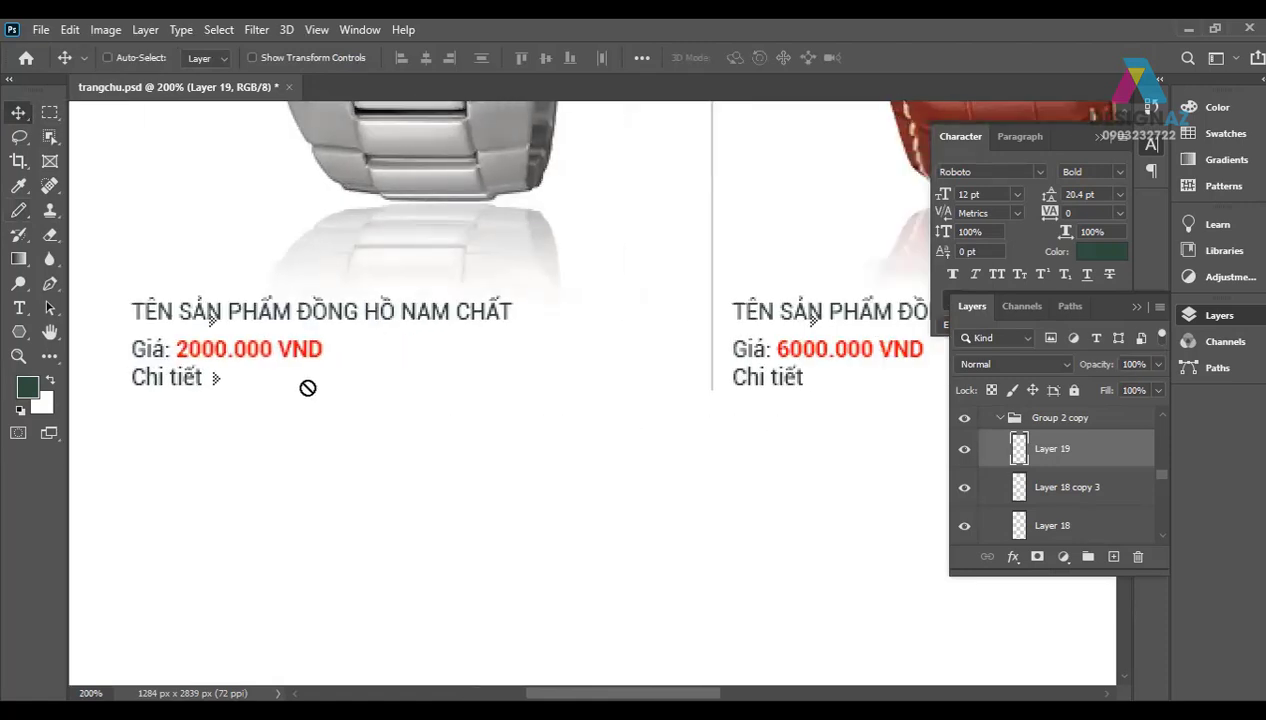
key(ctrl+j)
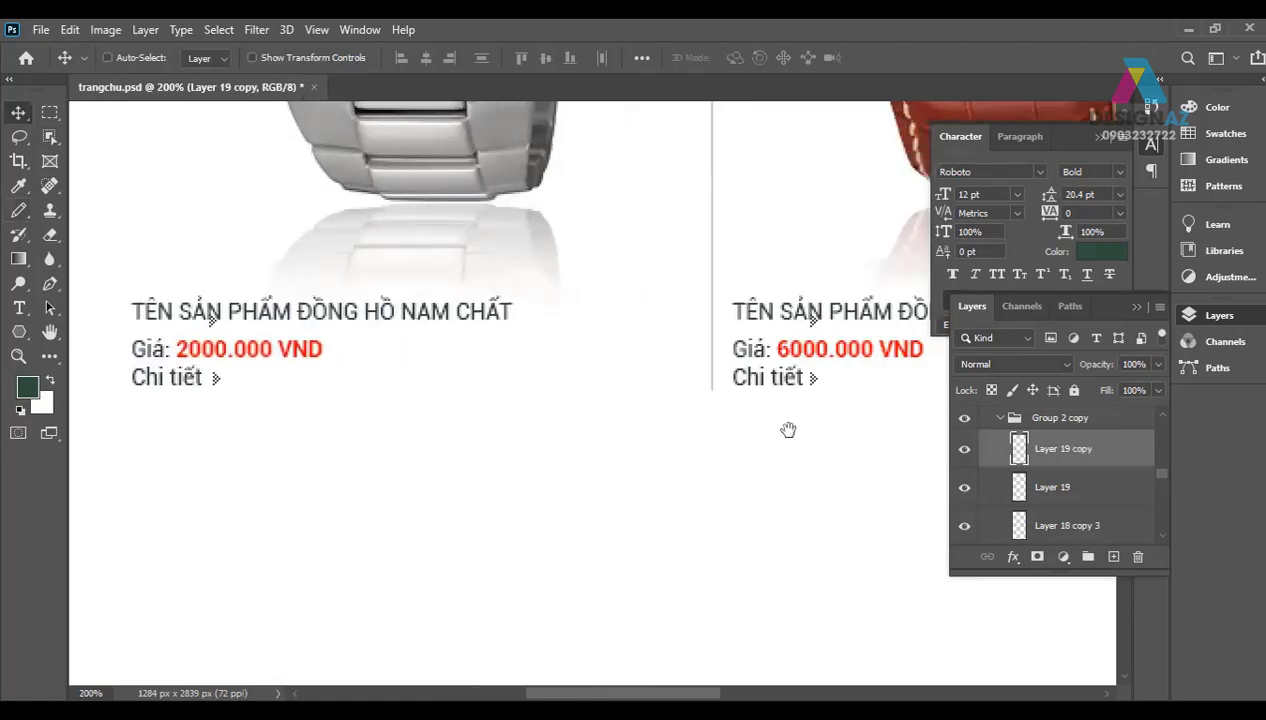
drag(788, 430, 300, 407)
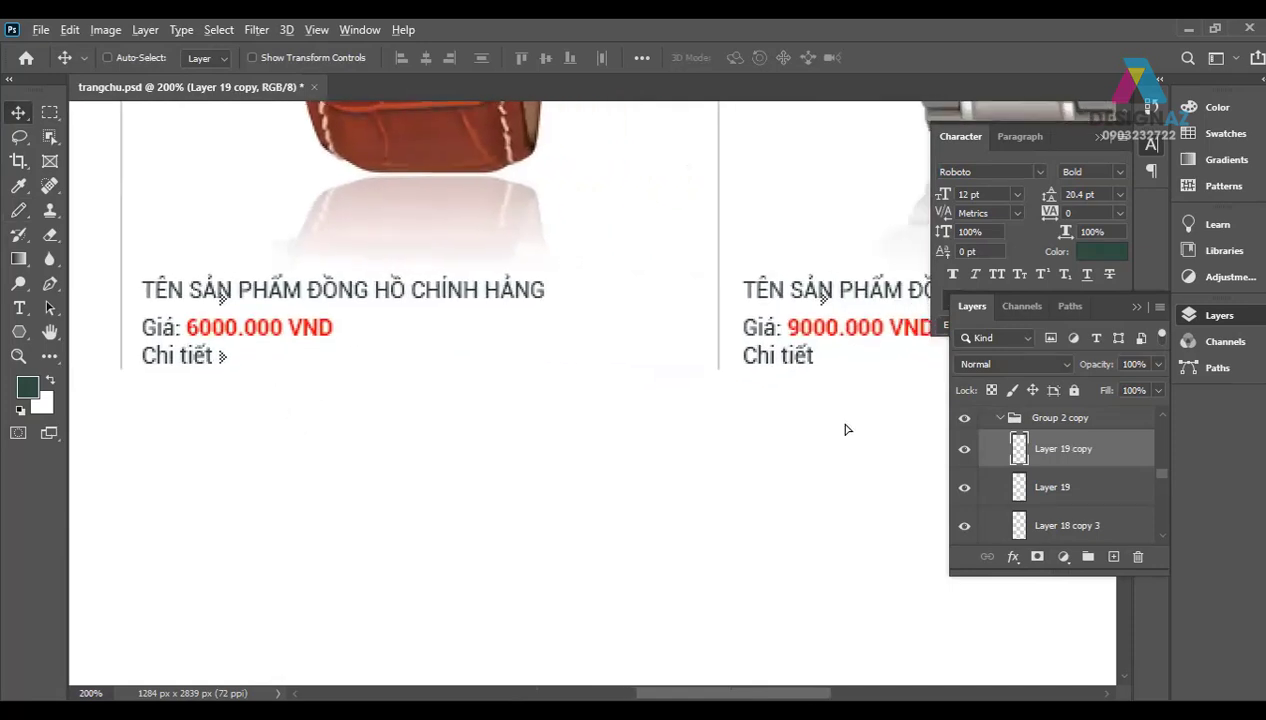
key(ctrl+j)
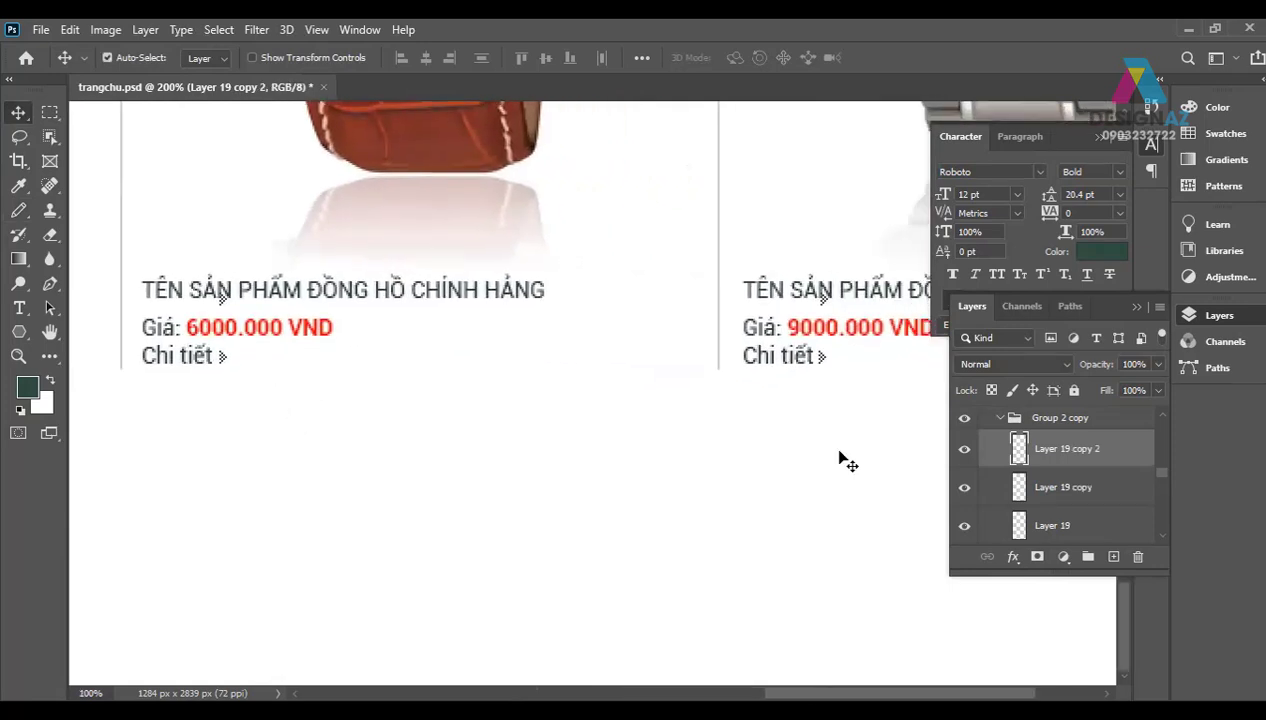
key(ctrl+minus)
key(ctrl+minus)
ctrl+click(848, 462)
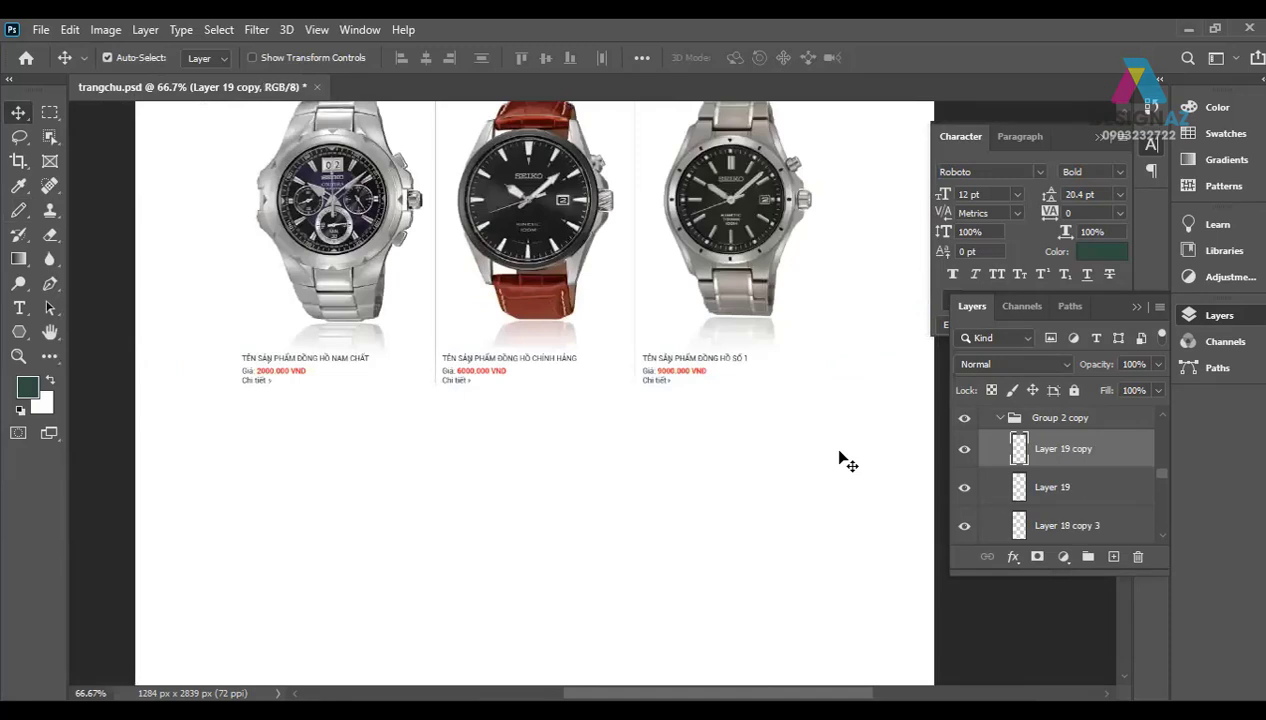
drag(762, 375, 764, 497)
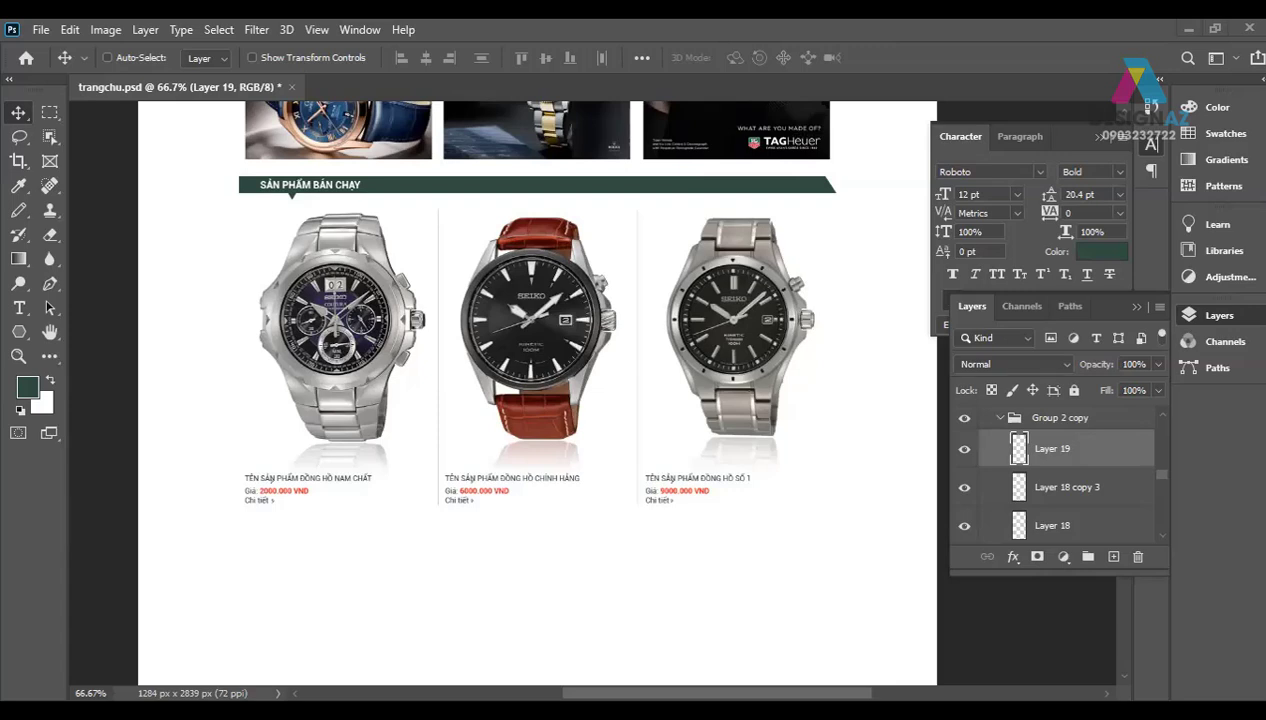
key(ctrl+minus)
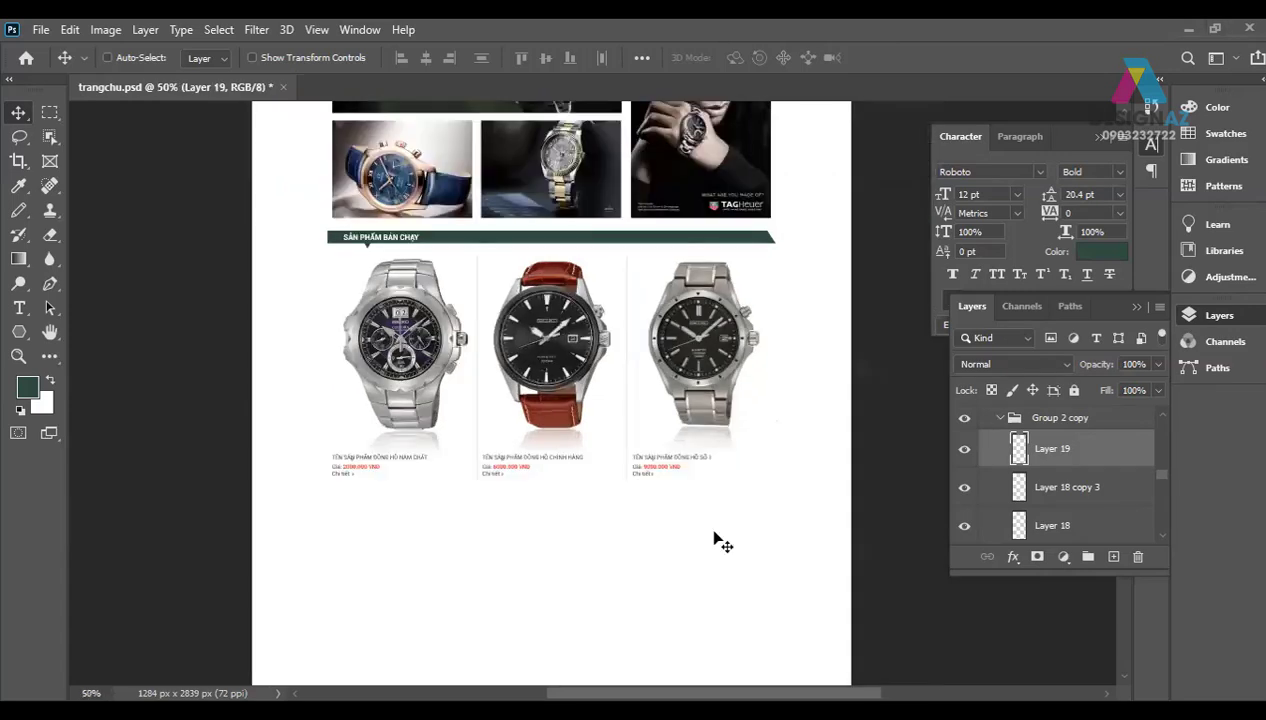
drag(625, 472, 631, 398)
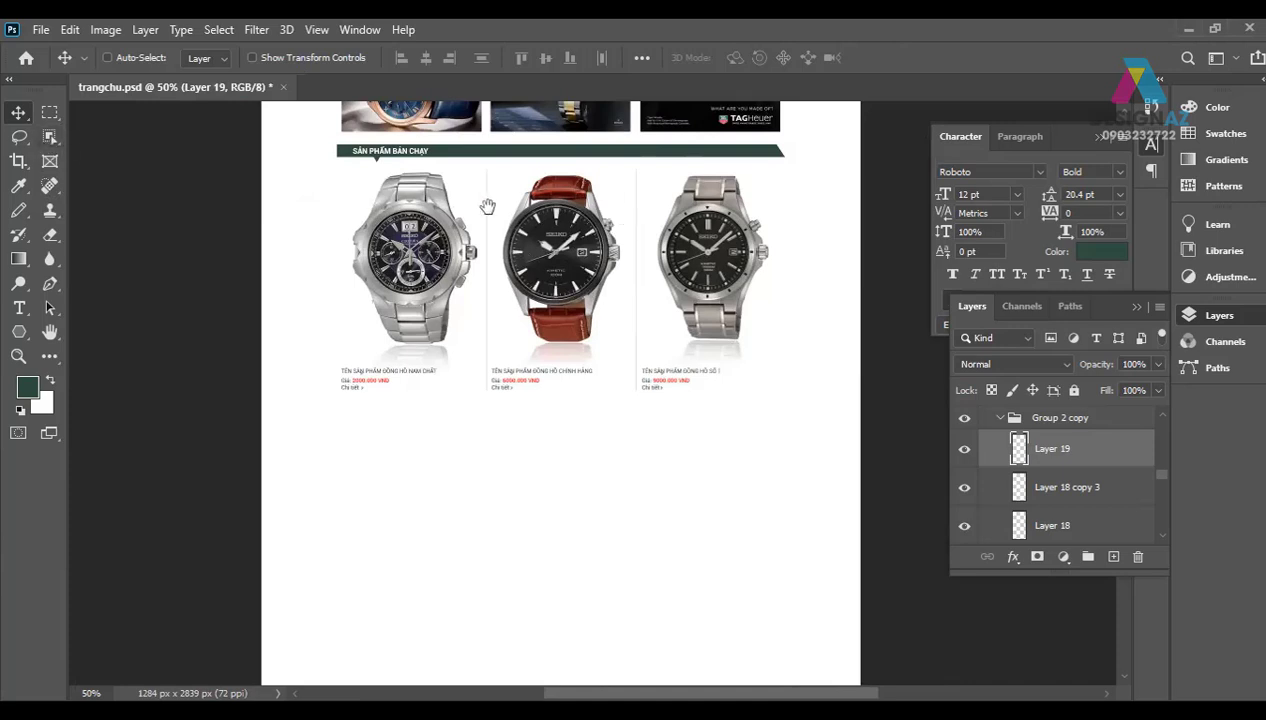
Step: Create a new layer and fill a one-pixel row below the products to form a line
click(50, 112)
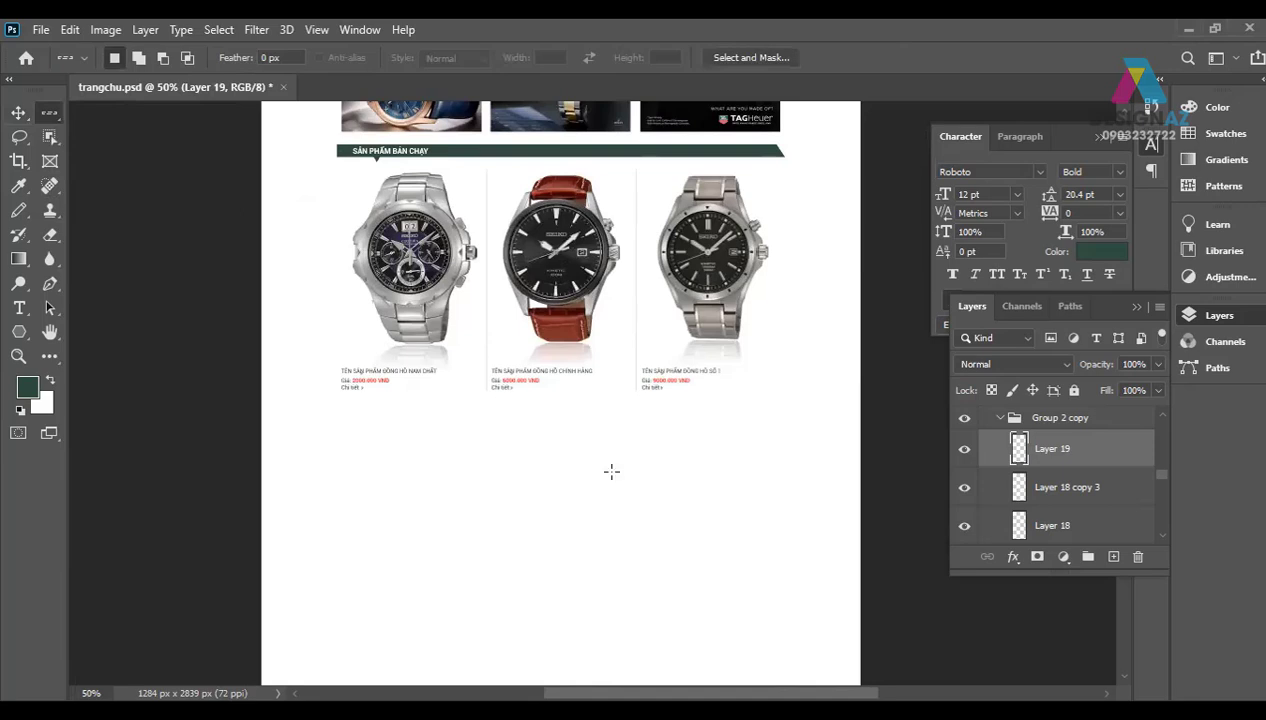
key(ctrl+plus)
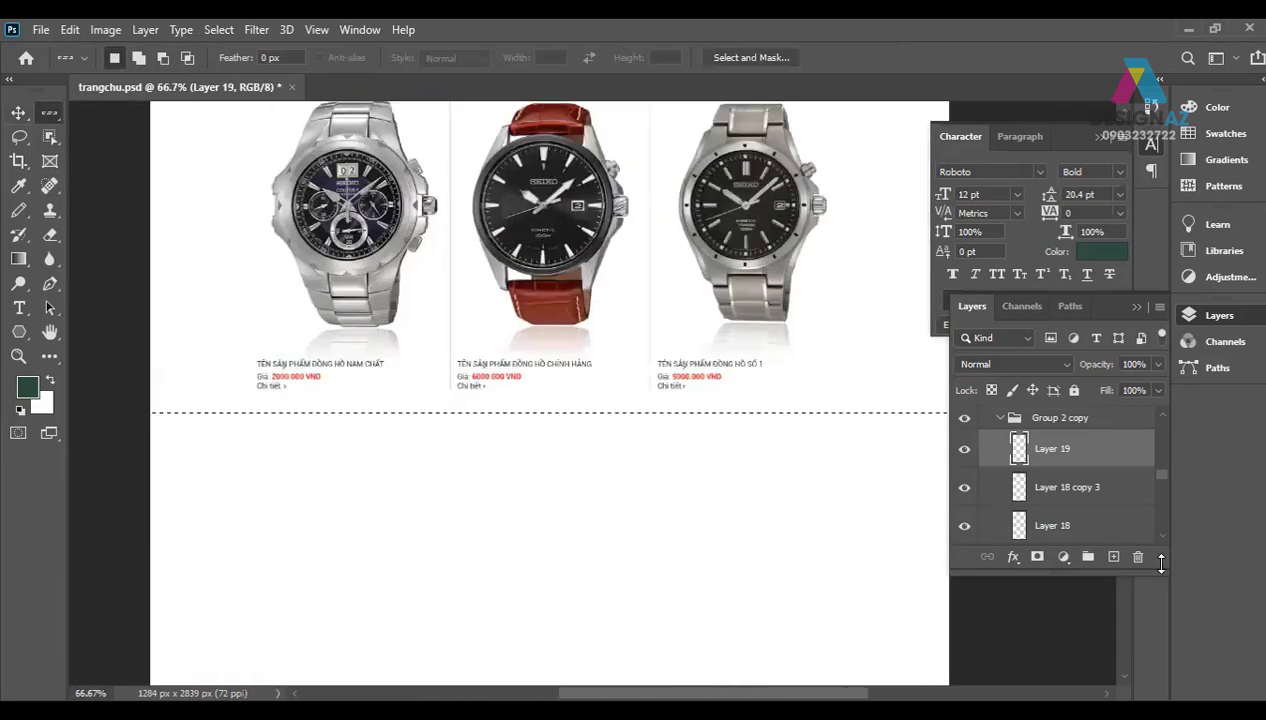
click(1113, 556)
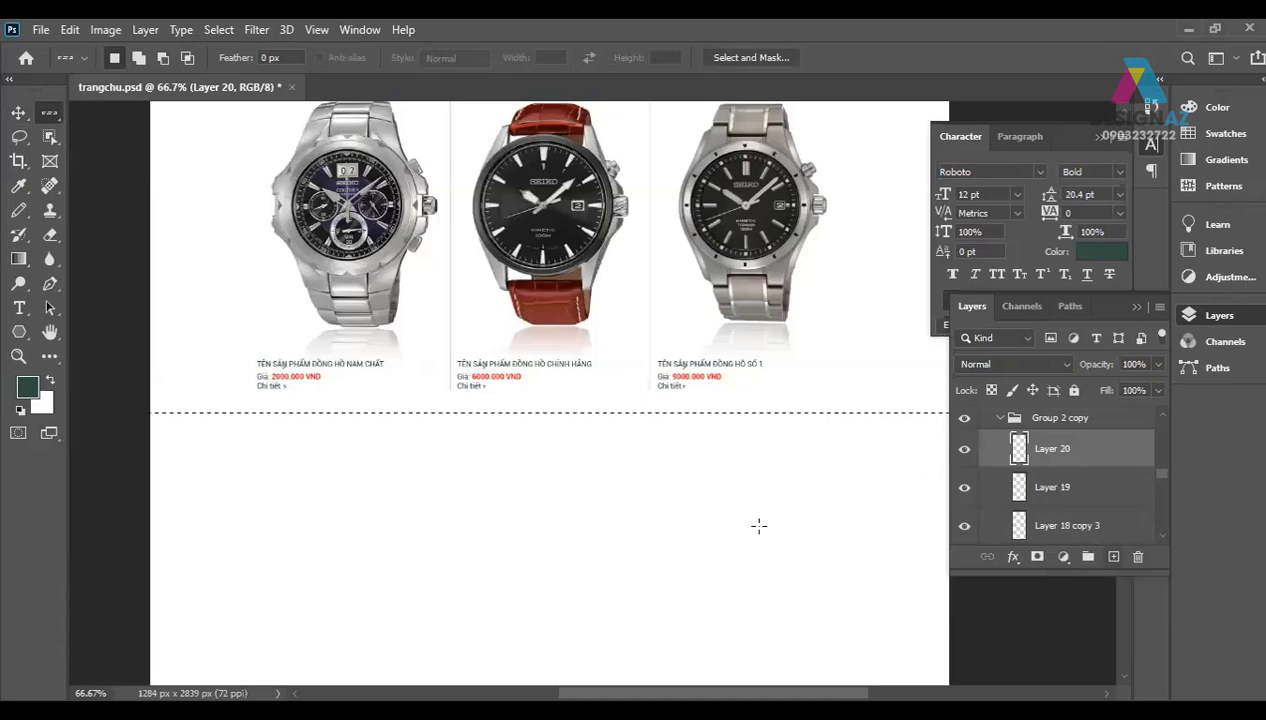
key(v)
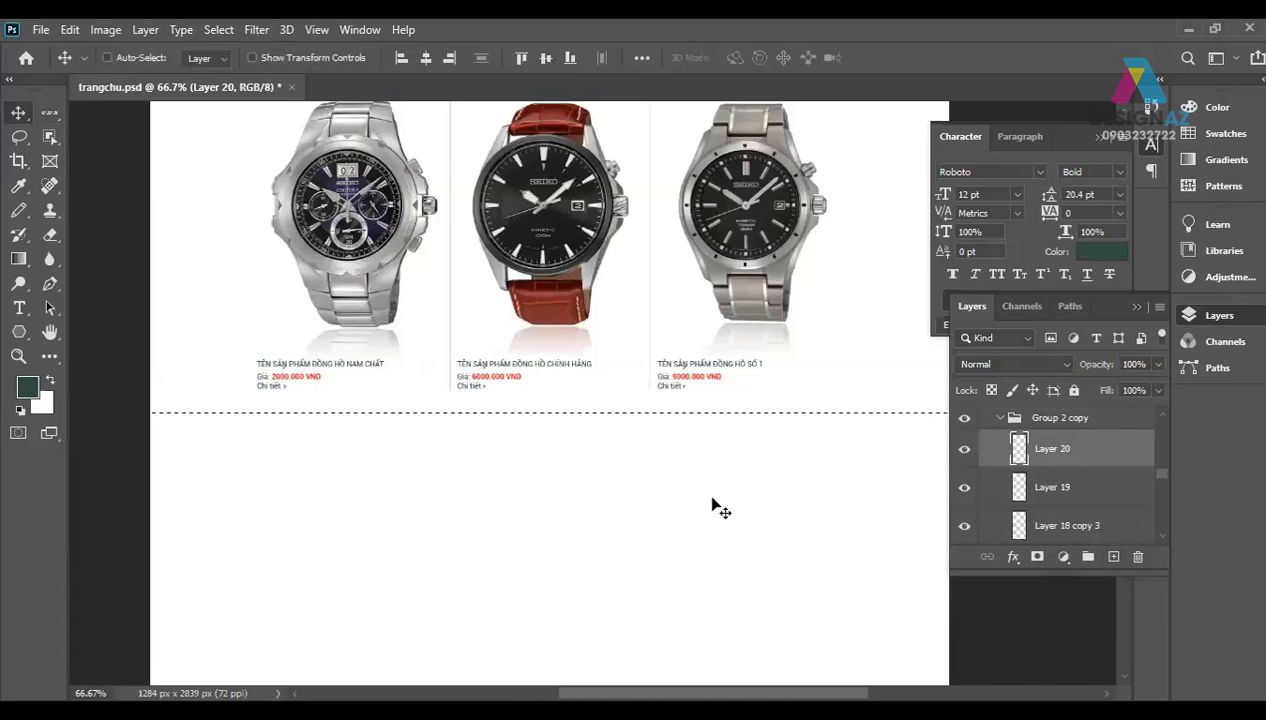
key(ctrl)
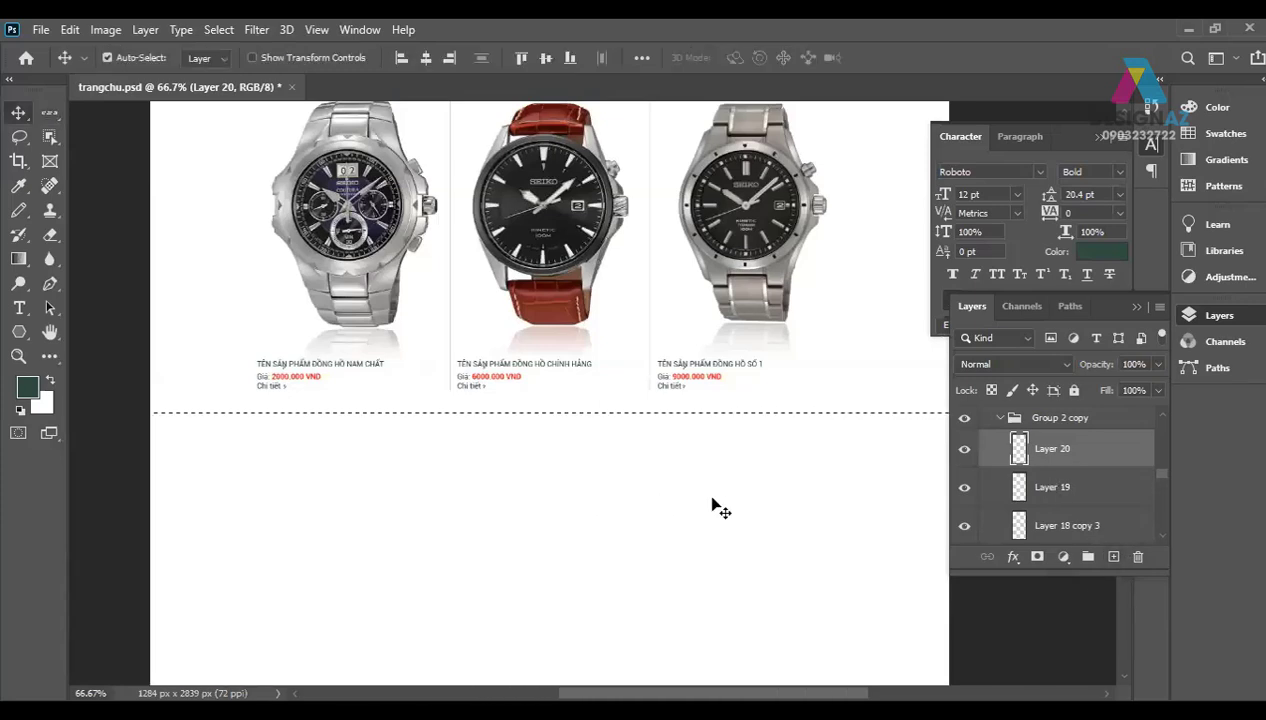
key(ctrl+d)
Step: Trim the divider line to the width of the three product columns using the guides
key(ctrl+semicolon)
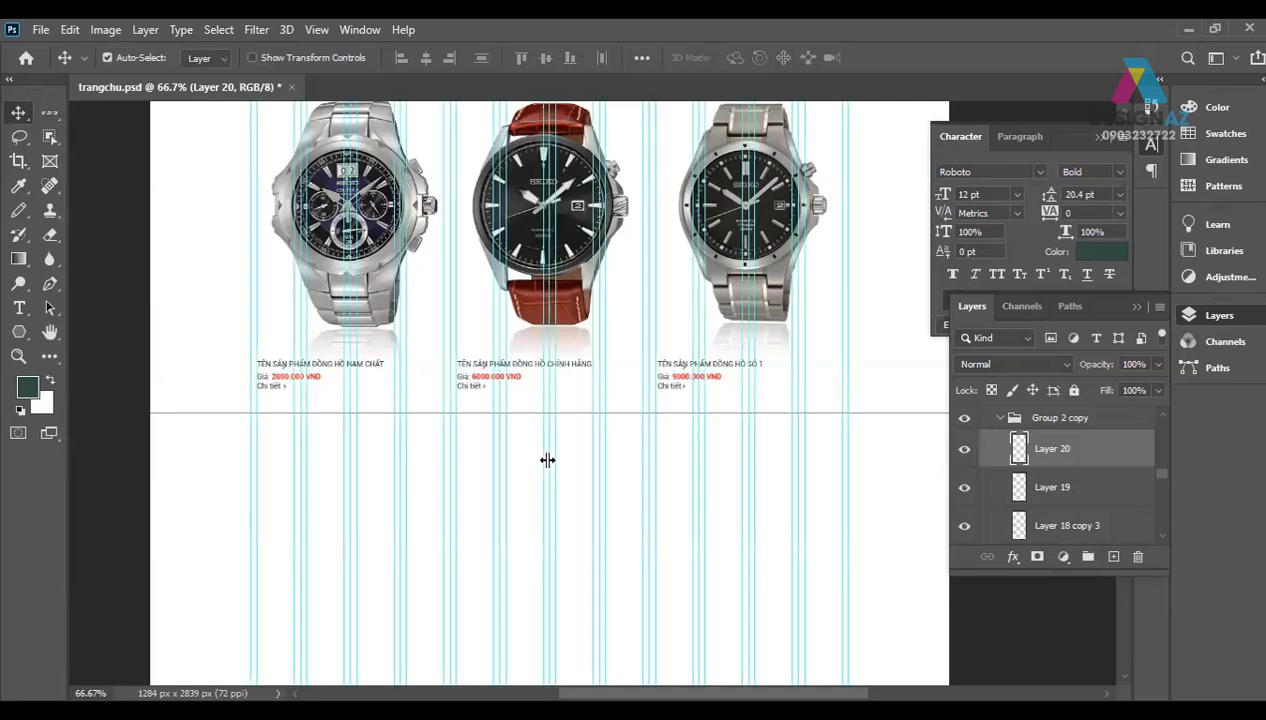
click(101, 112)
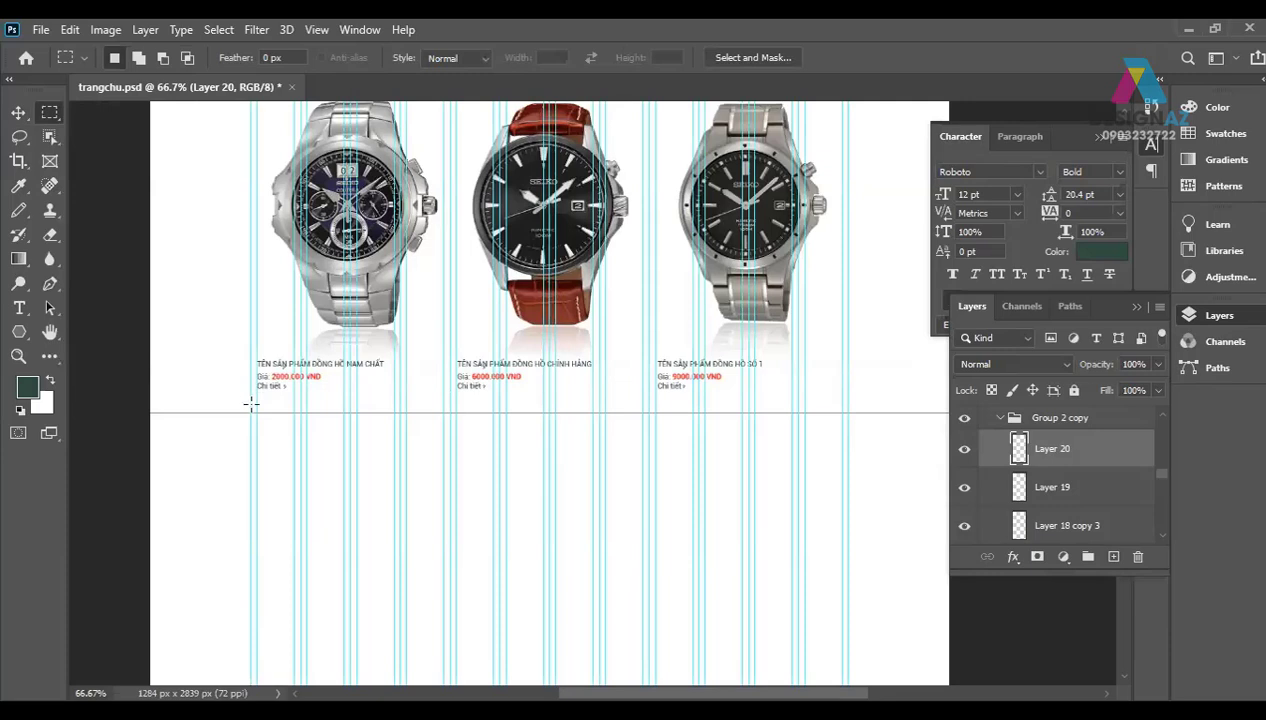
drag(251, 399, 848, 490)
key(v)
key(ctrl+d)
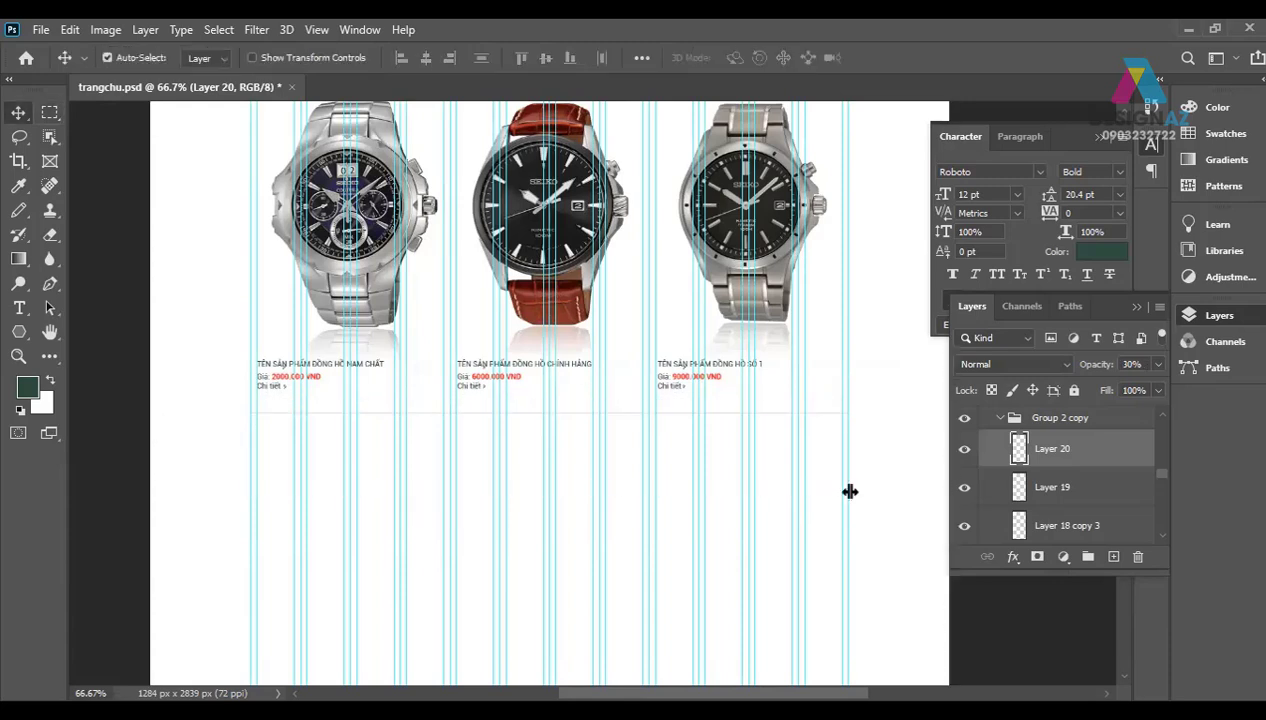
key(ctrl+semicolon)
key(ctrl+minus)
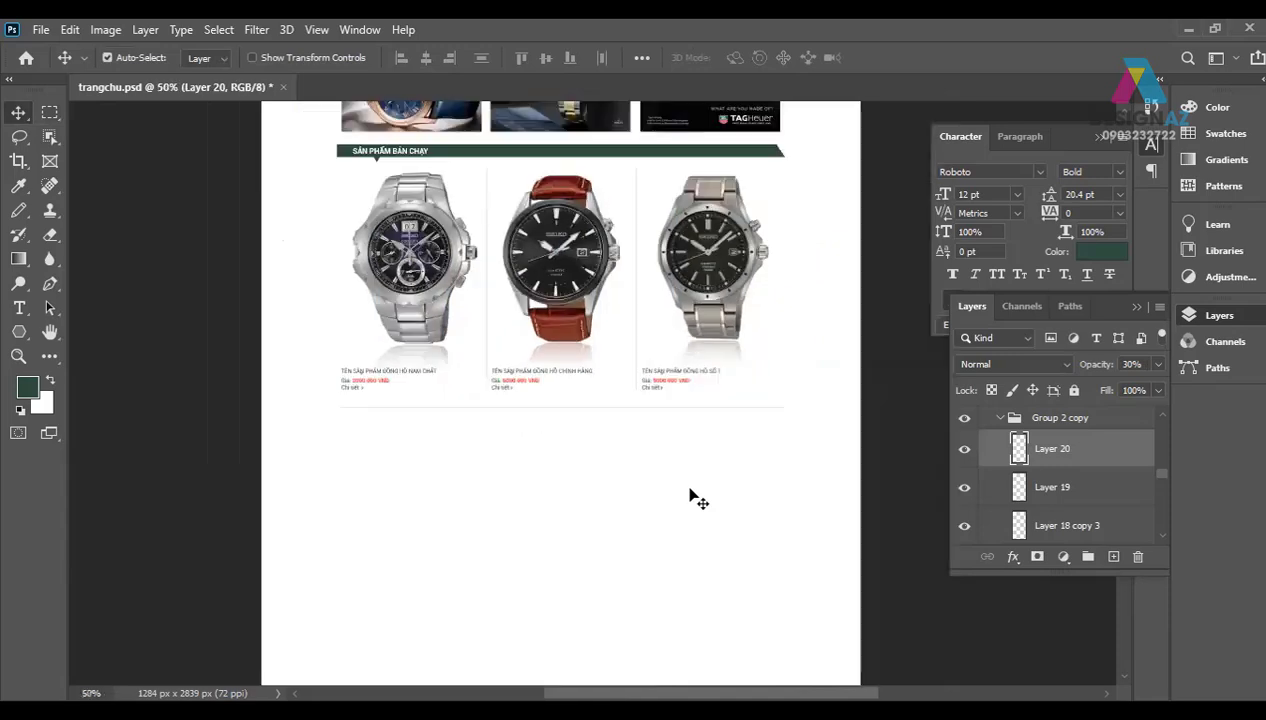
scroll(686, 380, up, 2)
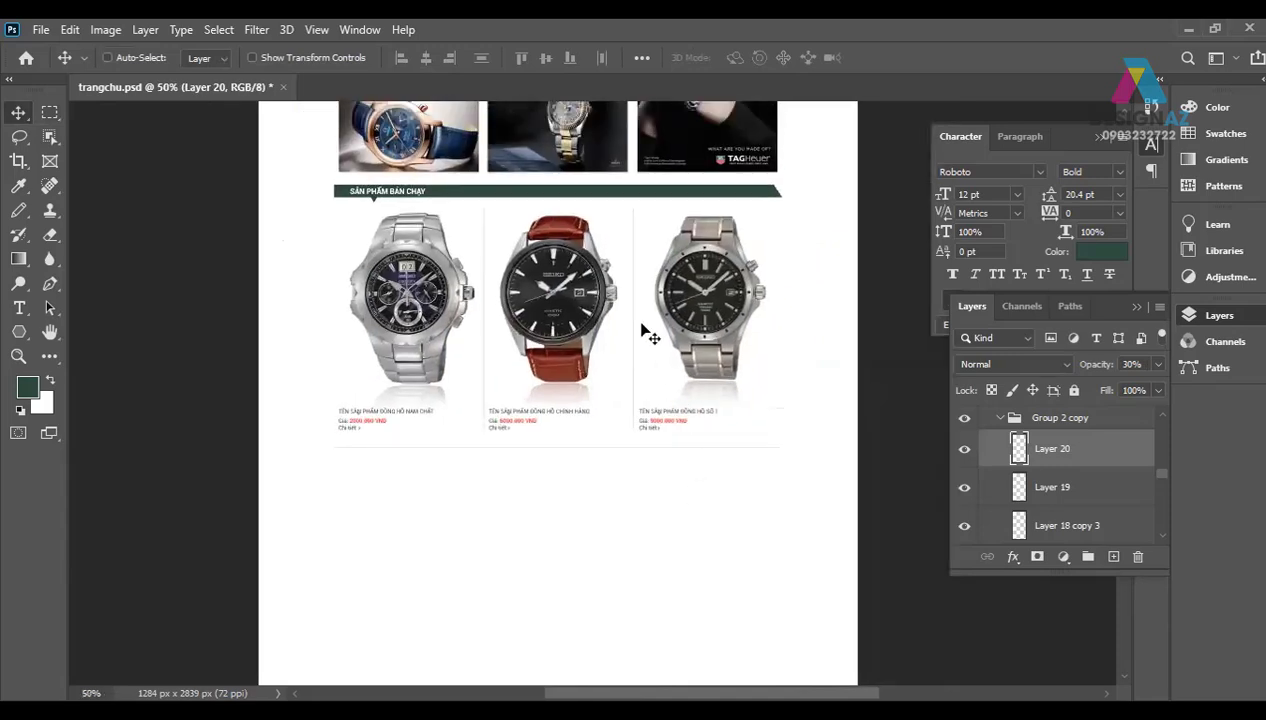
Step: Copy the banner's 'Xem chi tiết' button shape and text just below the divider line
mouse_move(599, 314)
mouse_down()
mouse_move(608, 341)
mouse_move(641, 345)
mouse_move(548, 420)
mouse_move(572, 432)
mouse_up()
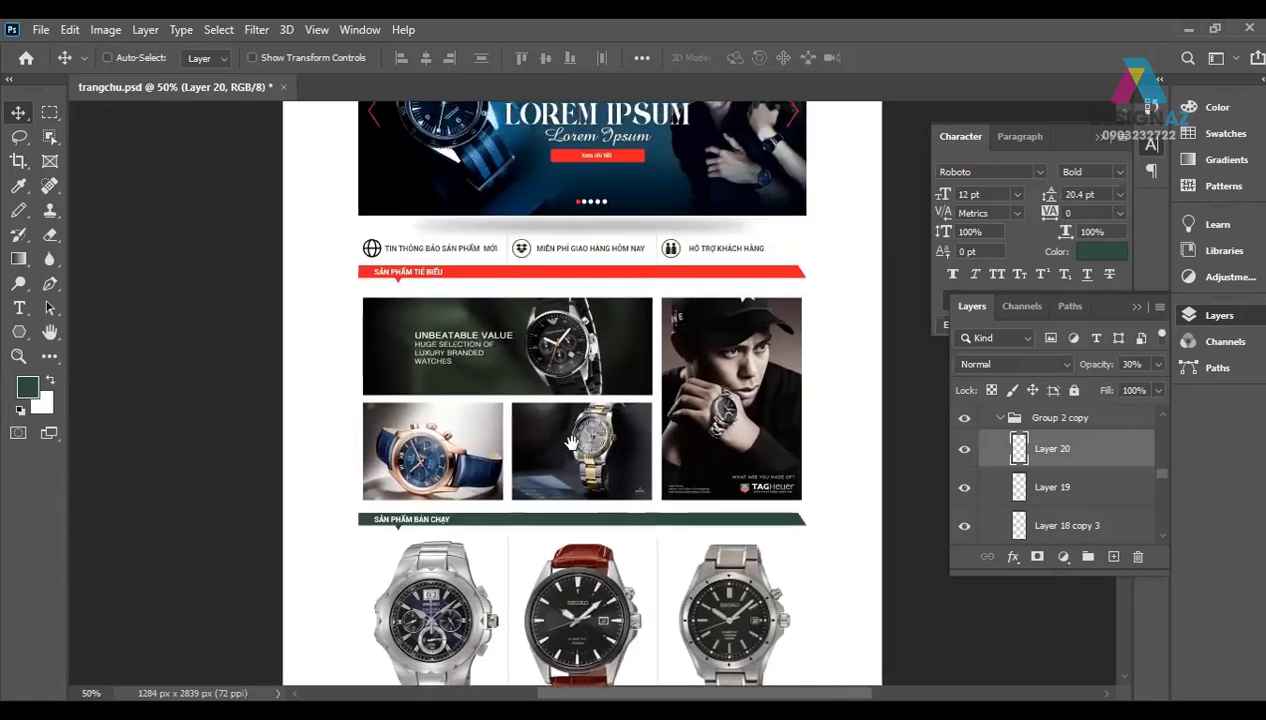
right_click(620, 155)
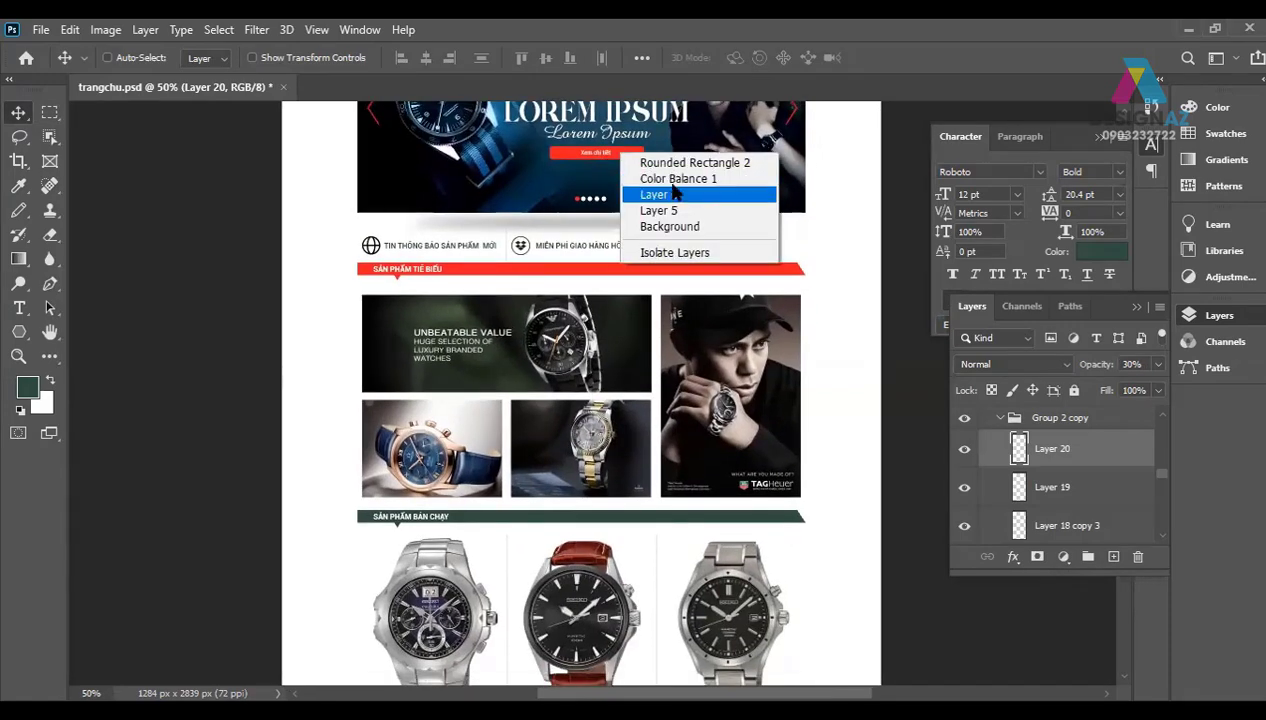
click(683, 163)
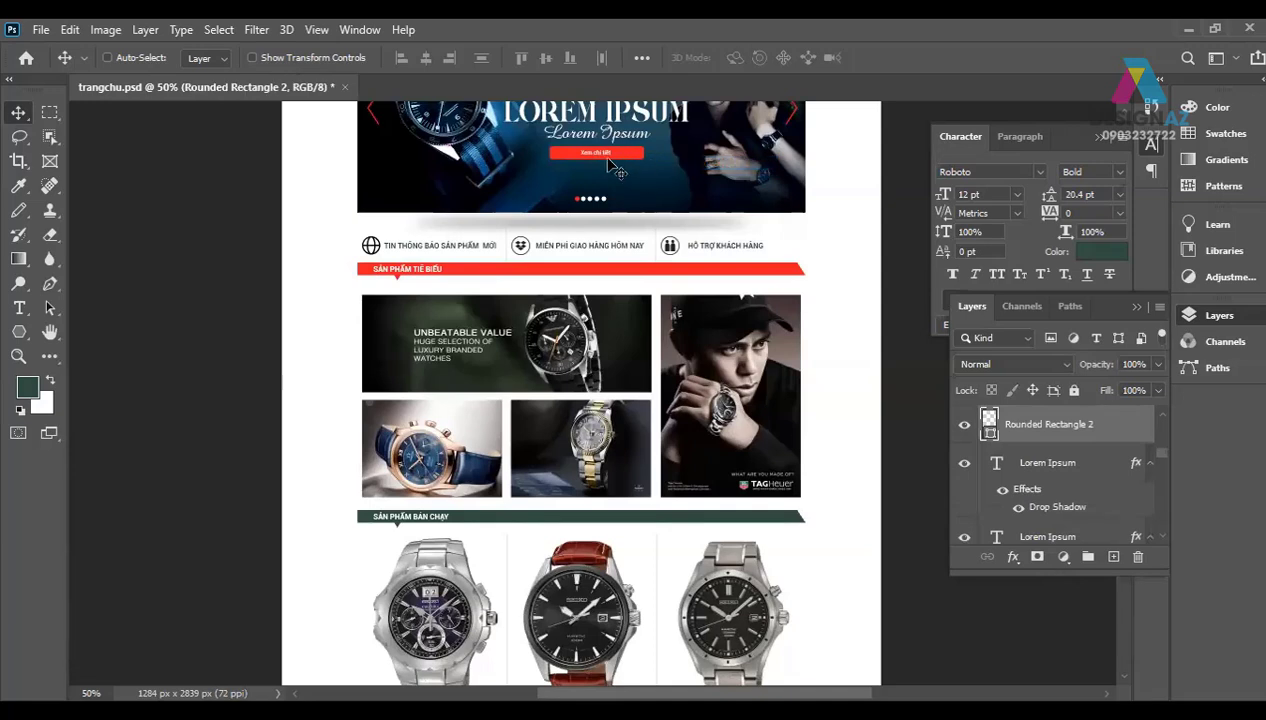
right_click(602, 155)
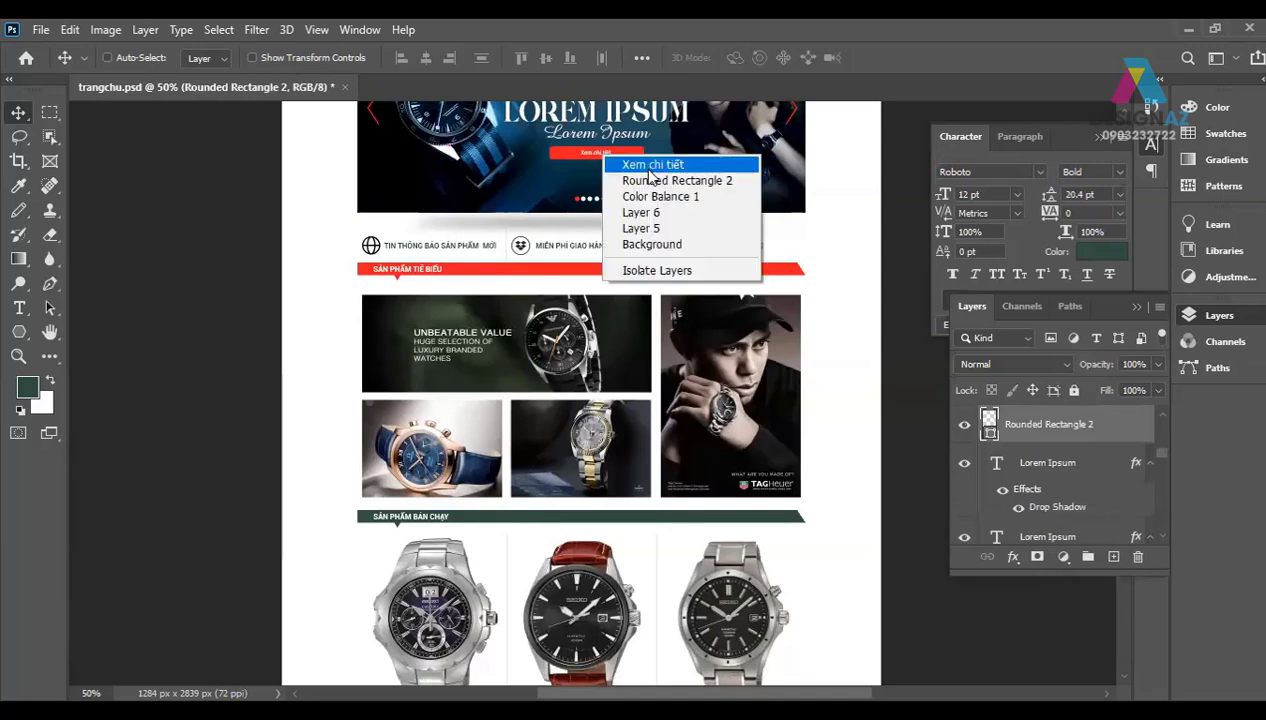
click(648, 166)
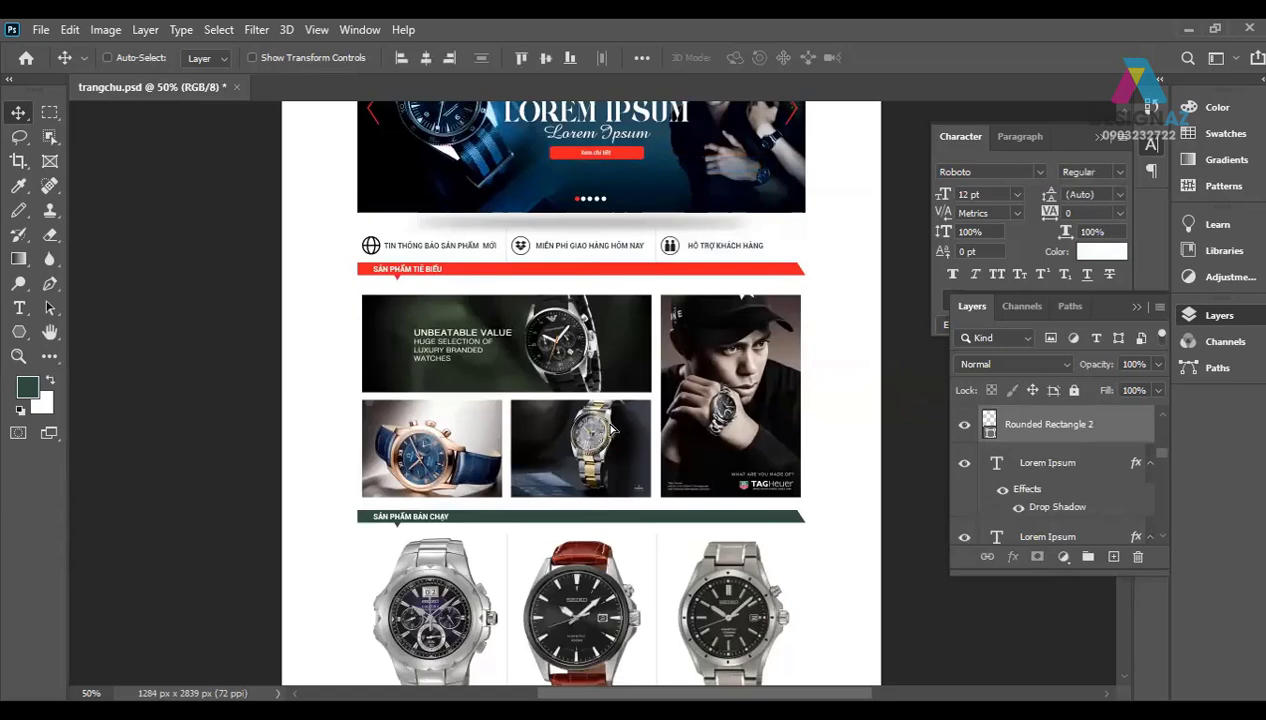
scroll(642, 225, down, 1)
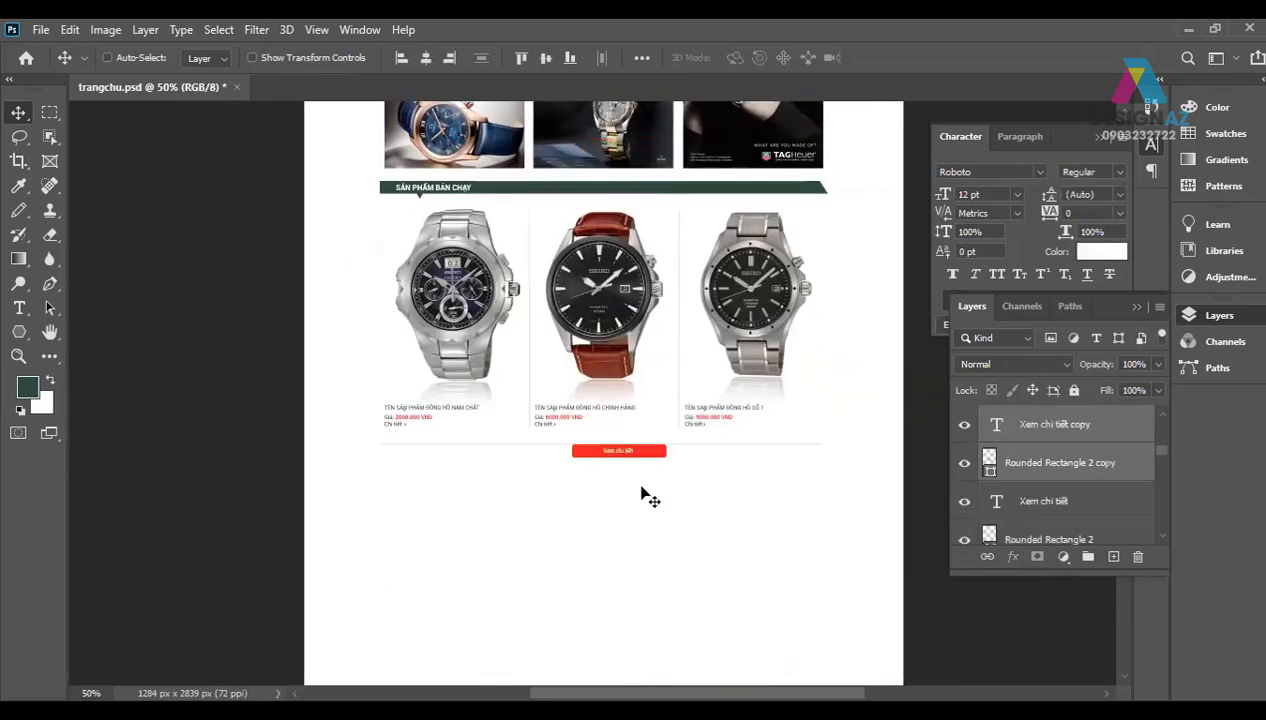
key(Up)
key(Up)
key(Up)
key(Up)
key(Up)
key(Up)
key(ctrl+plus)
key(ctrl+plus)
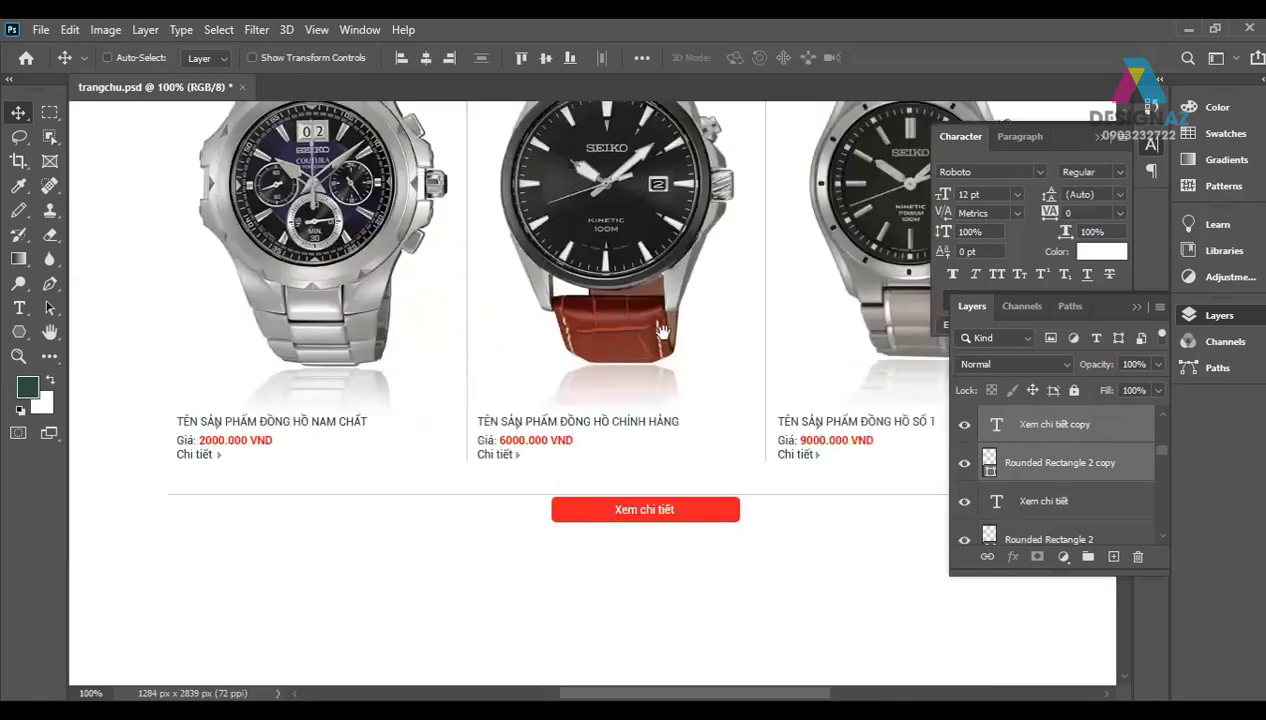
drag(721, 537, 651, 311)
key(Up)
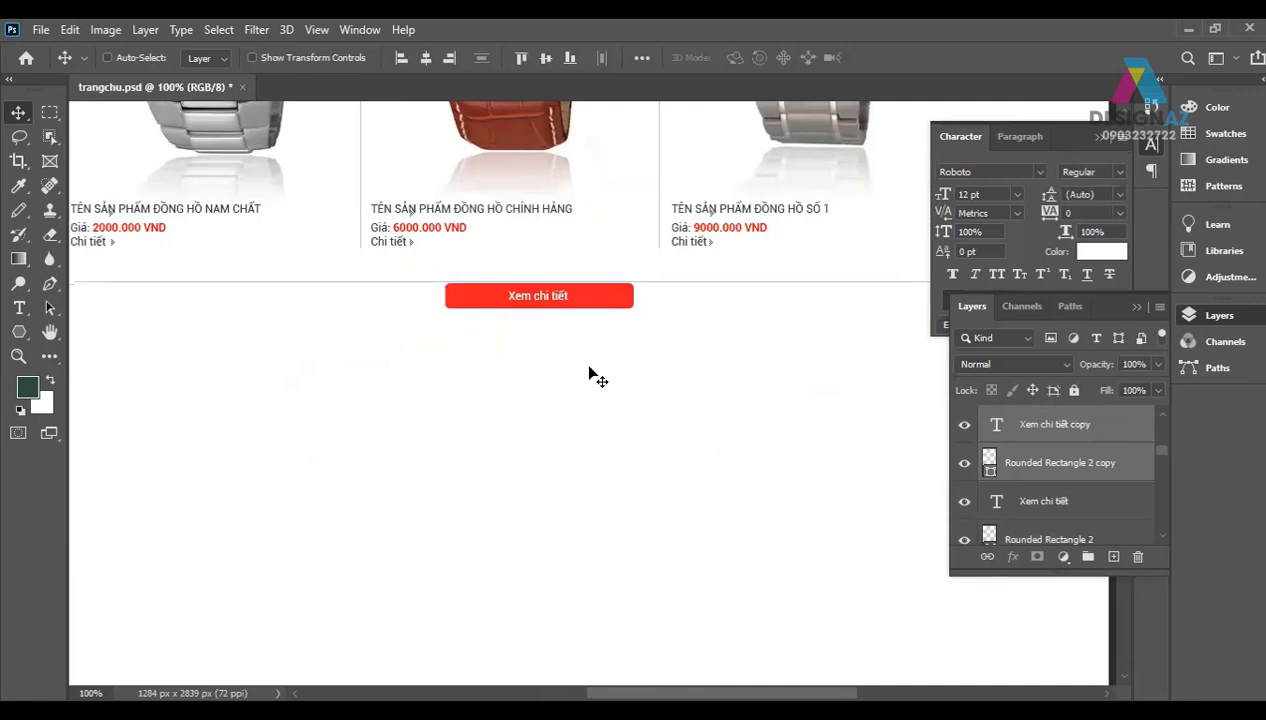
Step: Merge the copied button's rounded rectangle into a new empty layer as plain pixels
right_click(607, 297)
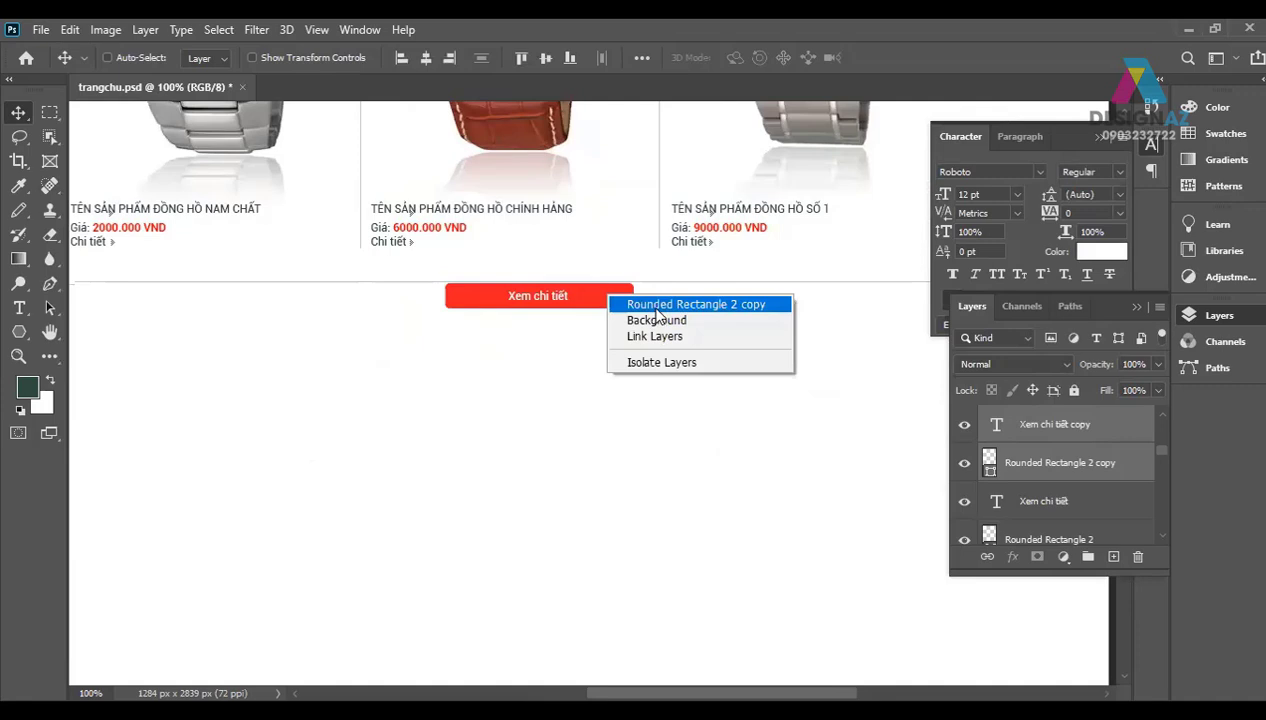
click(657, 306)
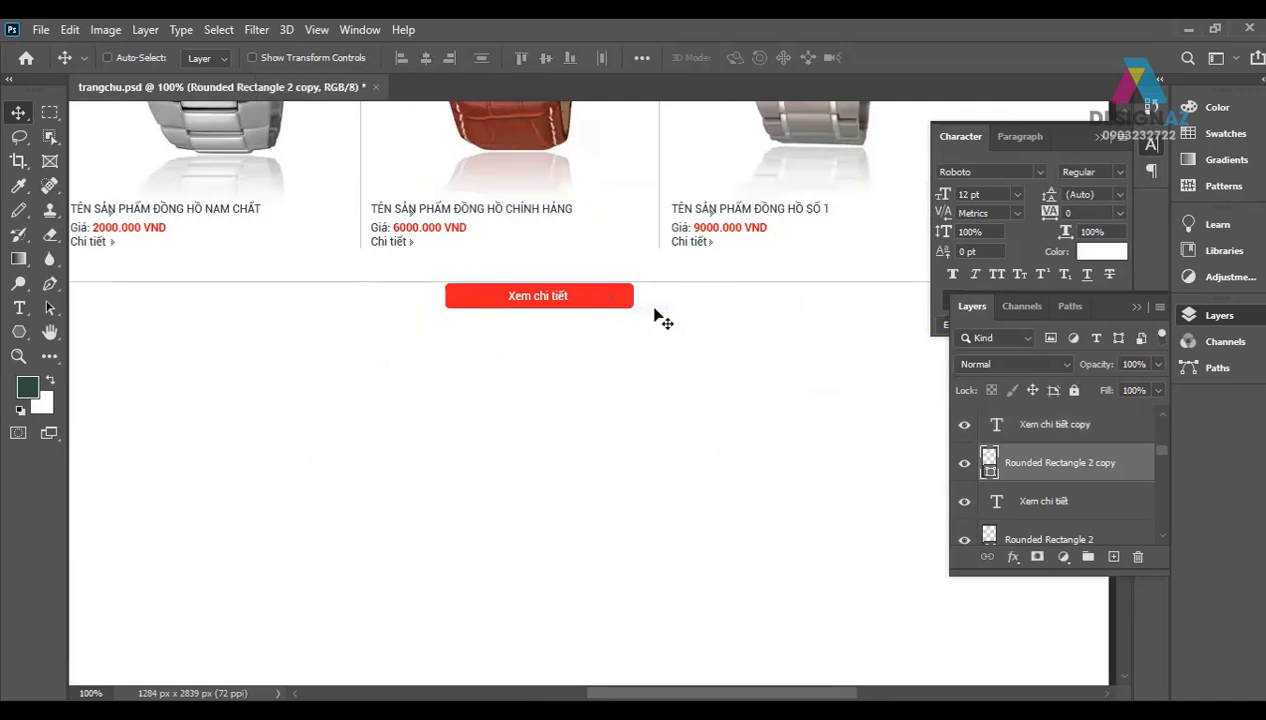
click(1113, 556)
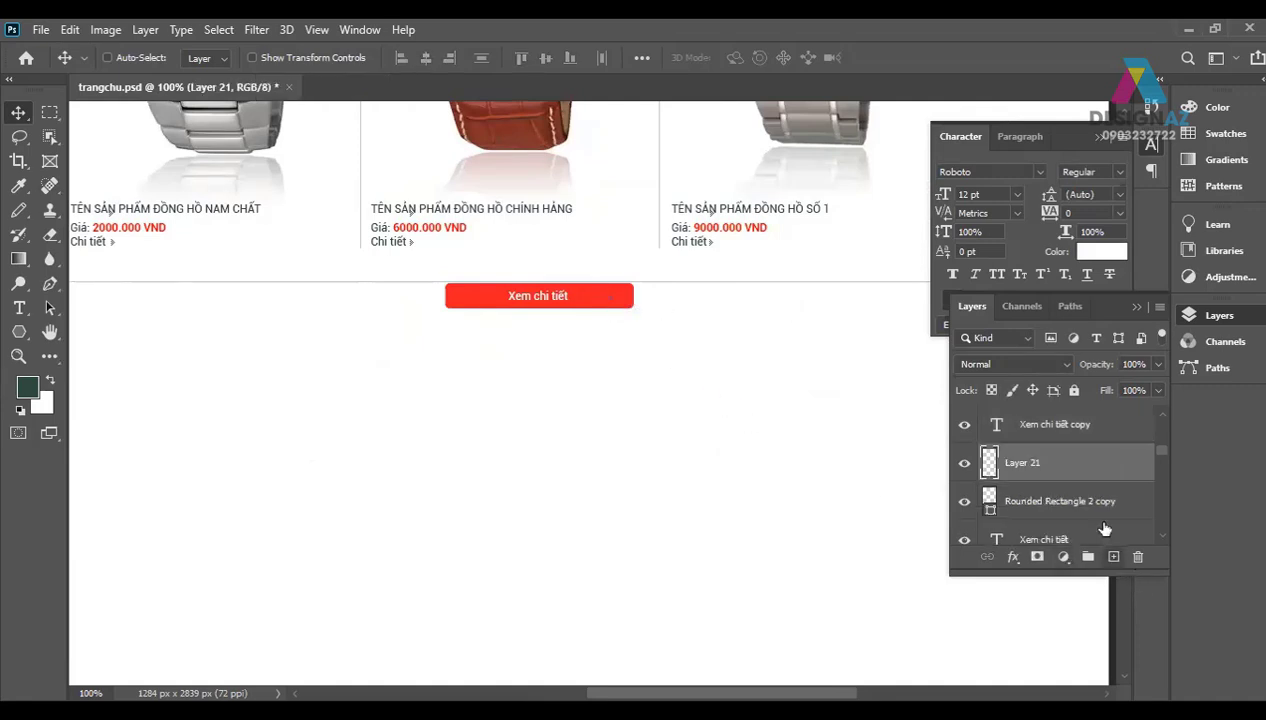
shift+click(1058, 512)
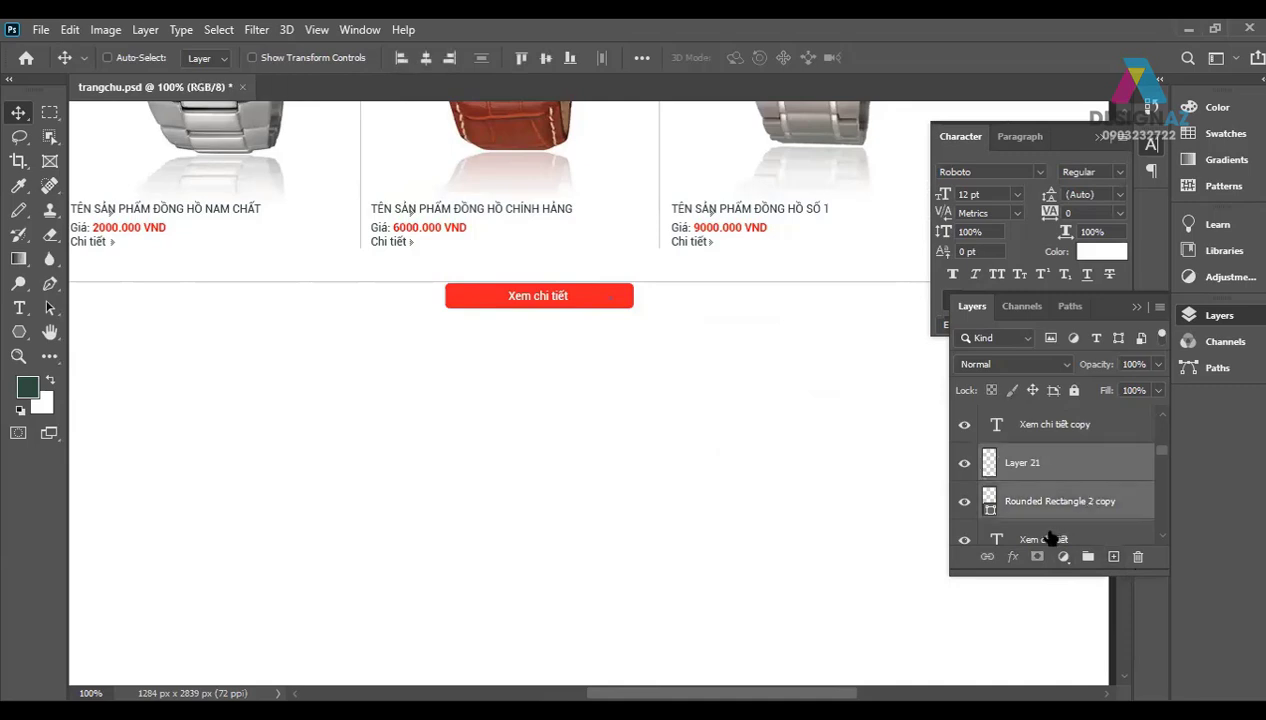
key(ctrl+e)
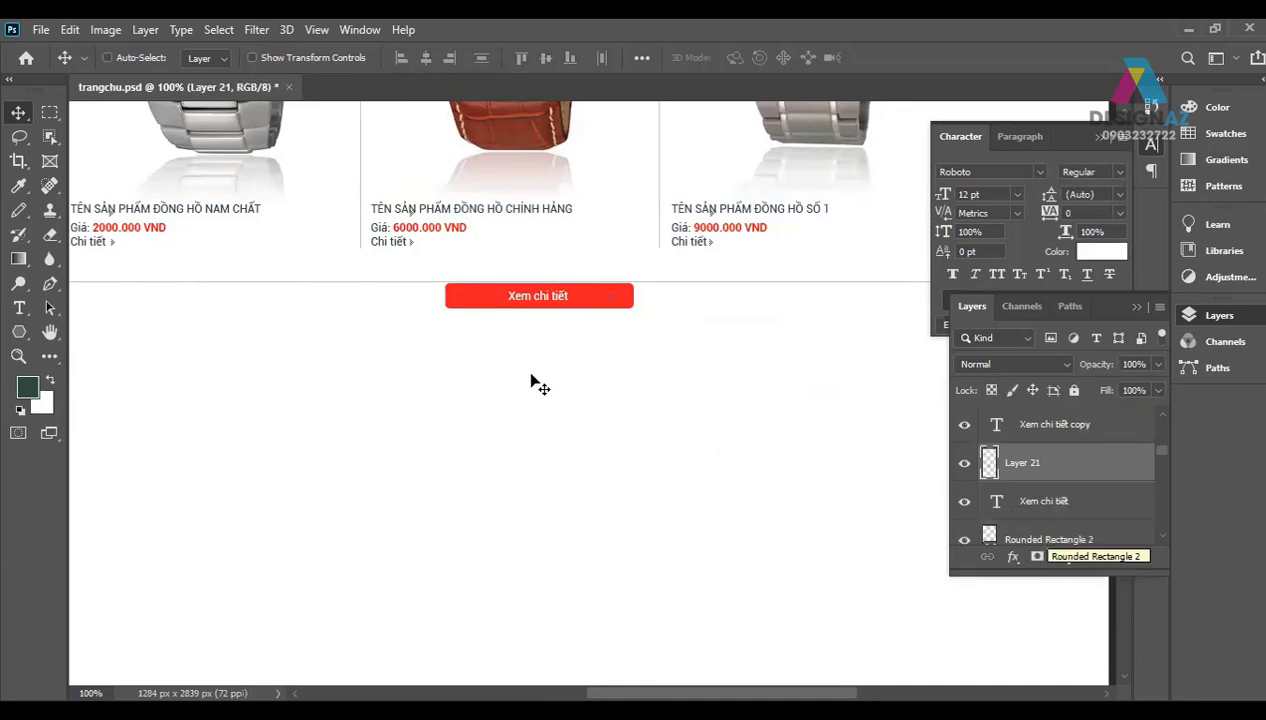
Step: Slant the red button's left end by cutting off a triangular pen-path selection
key(p)
click(450, 276)
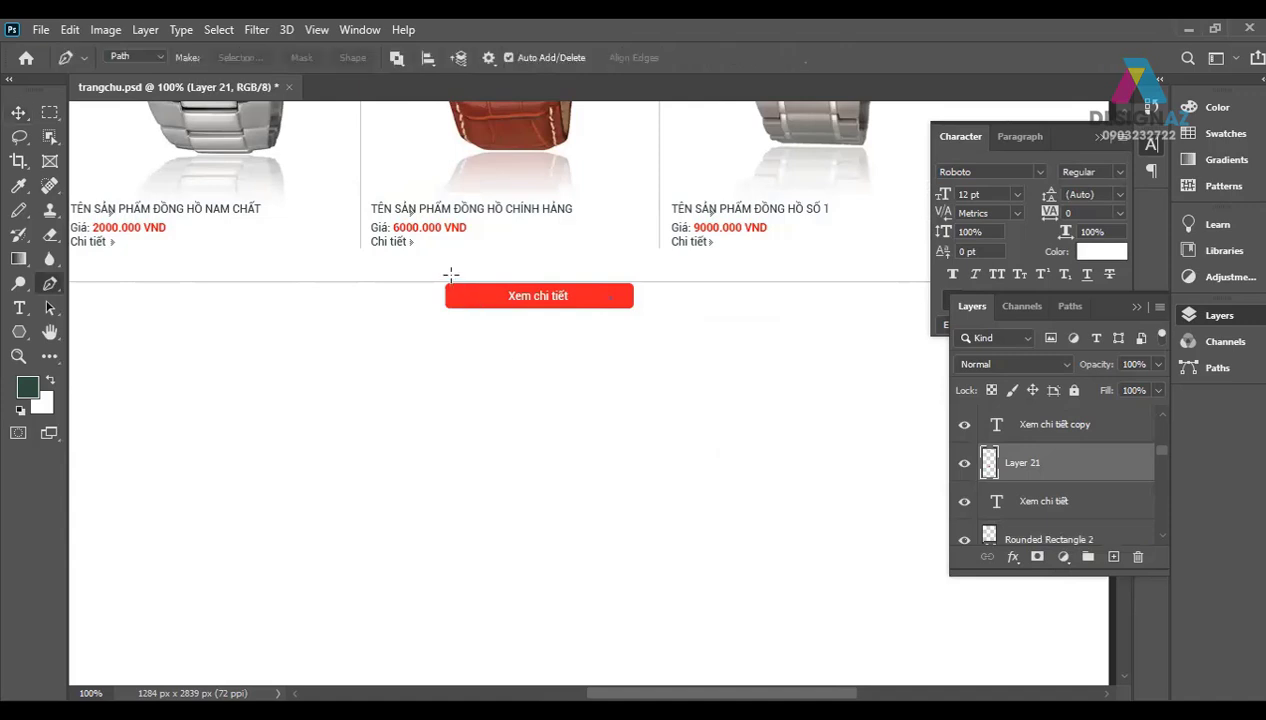
click(483, 329)
click(407, 326)
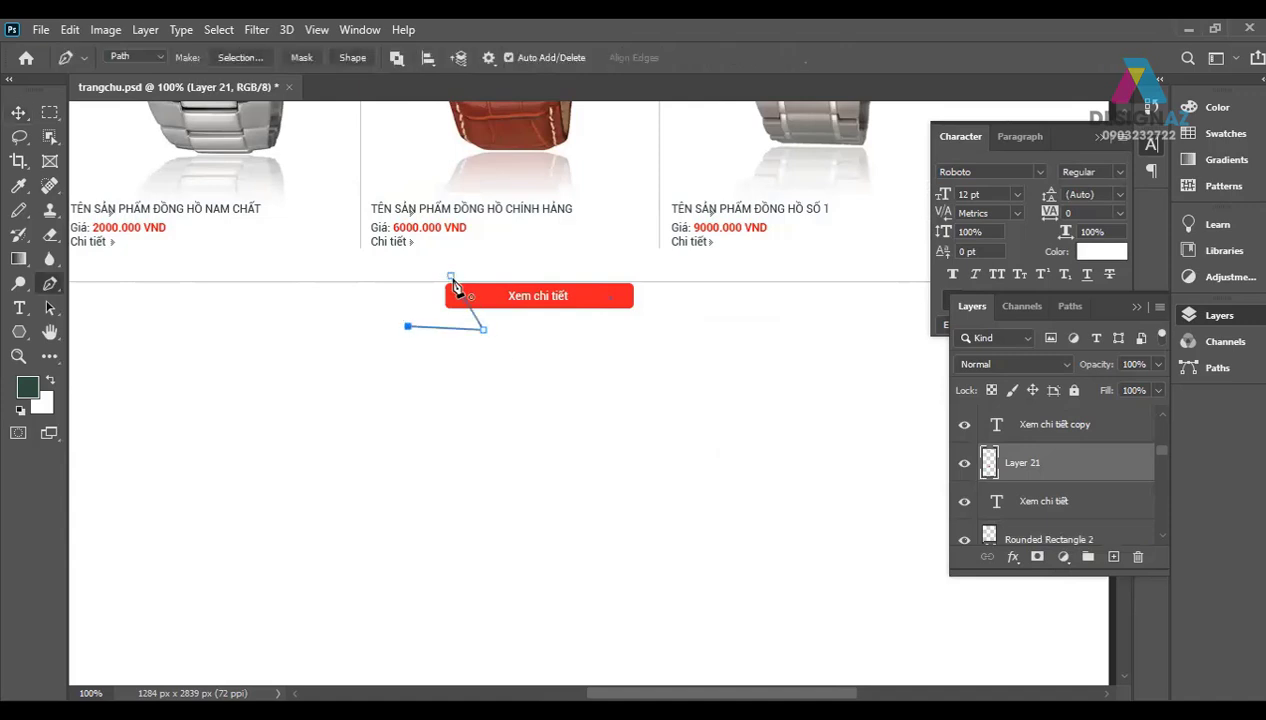
click(450, 276)
key(ctrl+Return)
key(Delete)
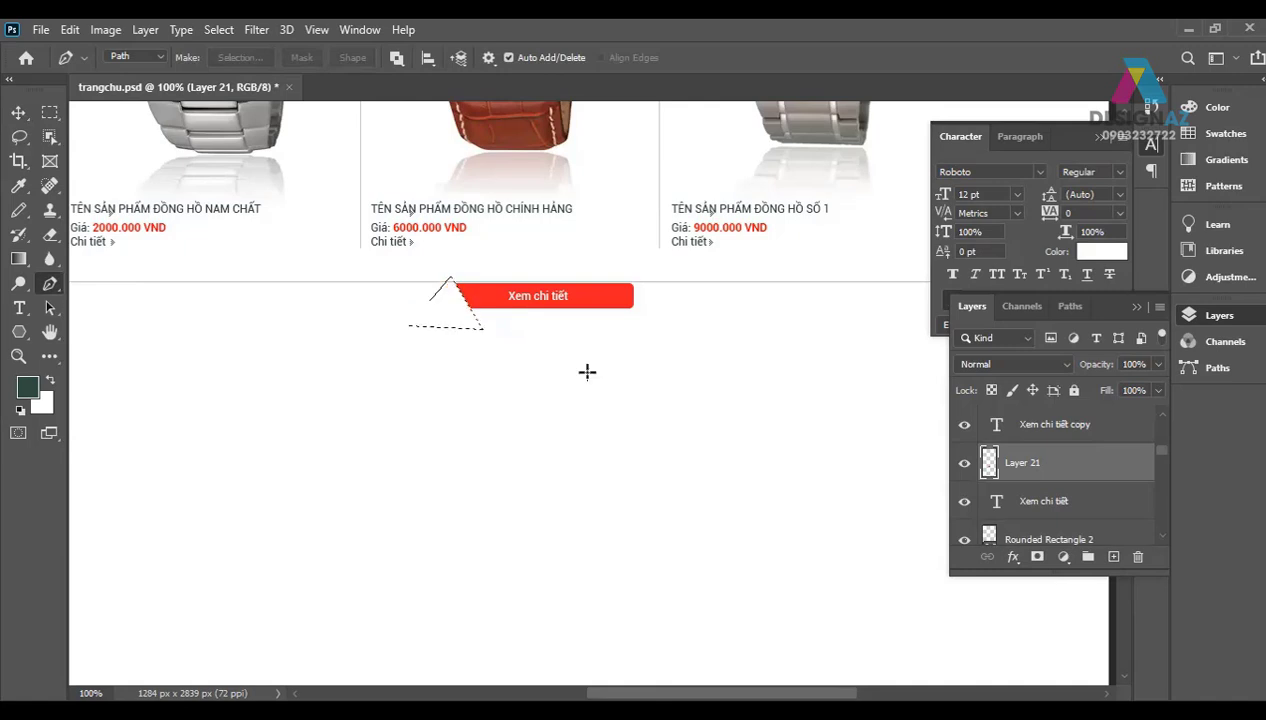
key(ctrl+d)
key(v)
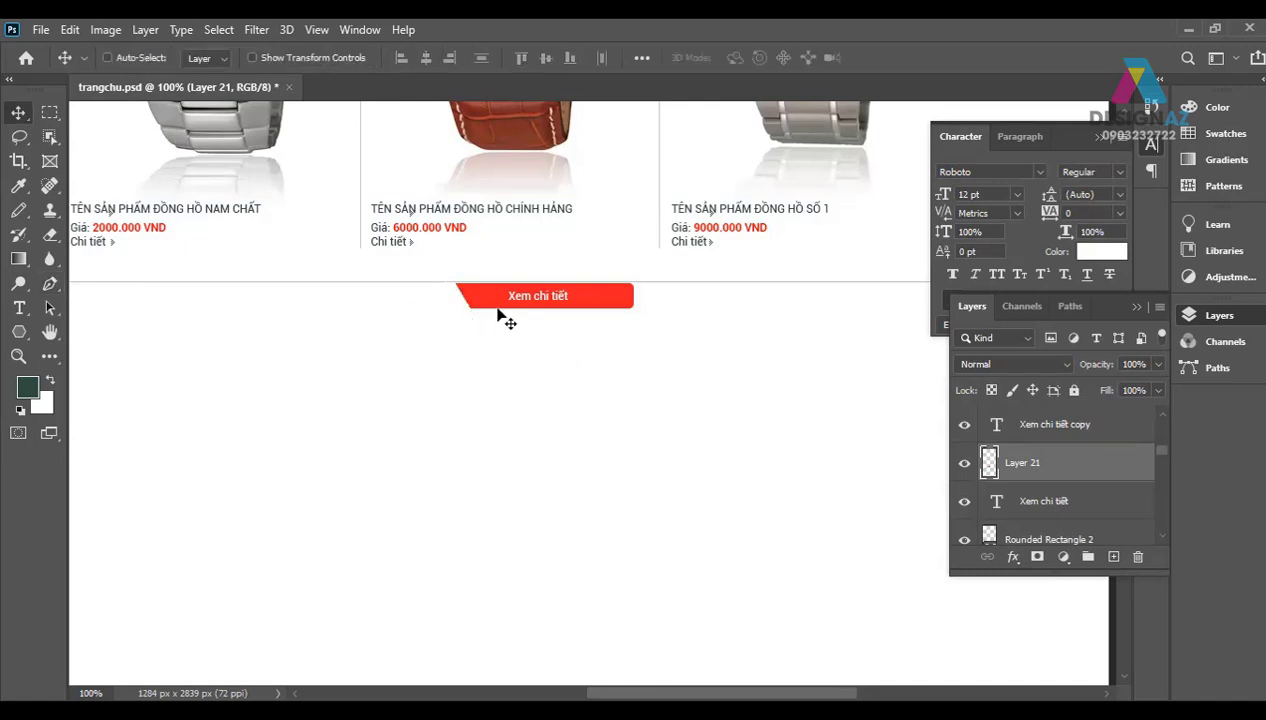
Step: Delete the right end of the red button with a rectangular selection
key(m)
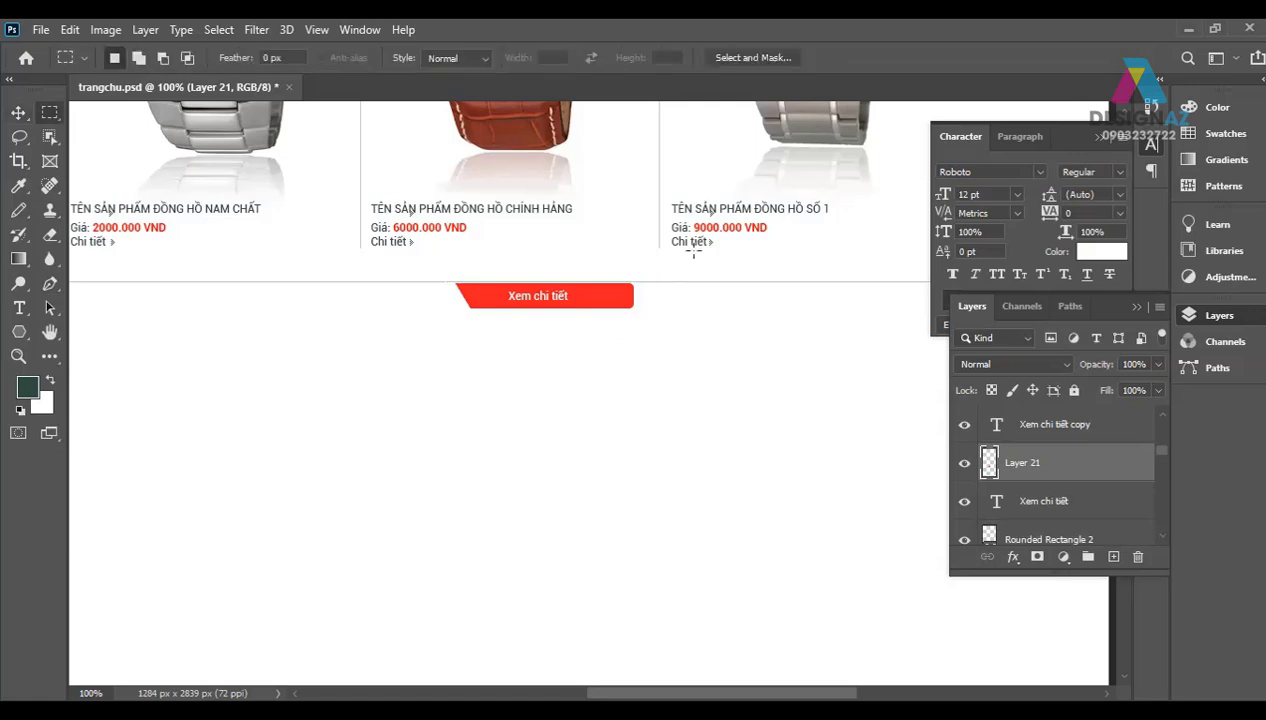
drag(683, 279, 585, 367)
key(v)
key(Delete)
key(ctrl+d)
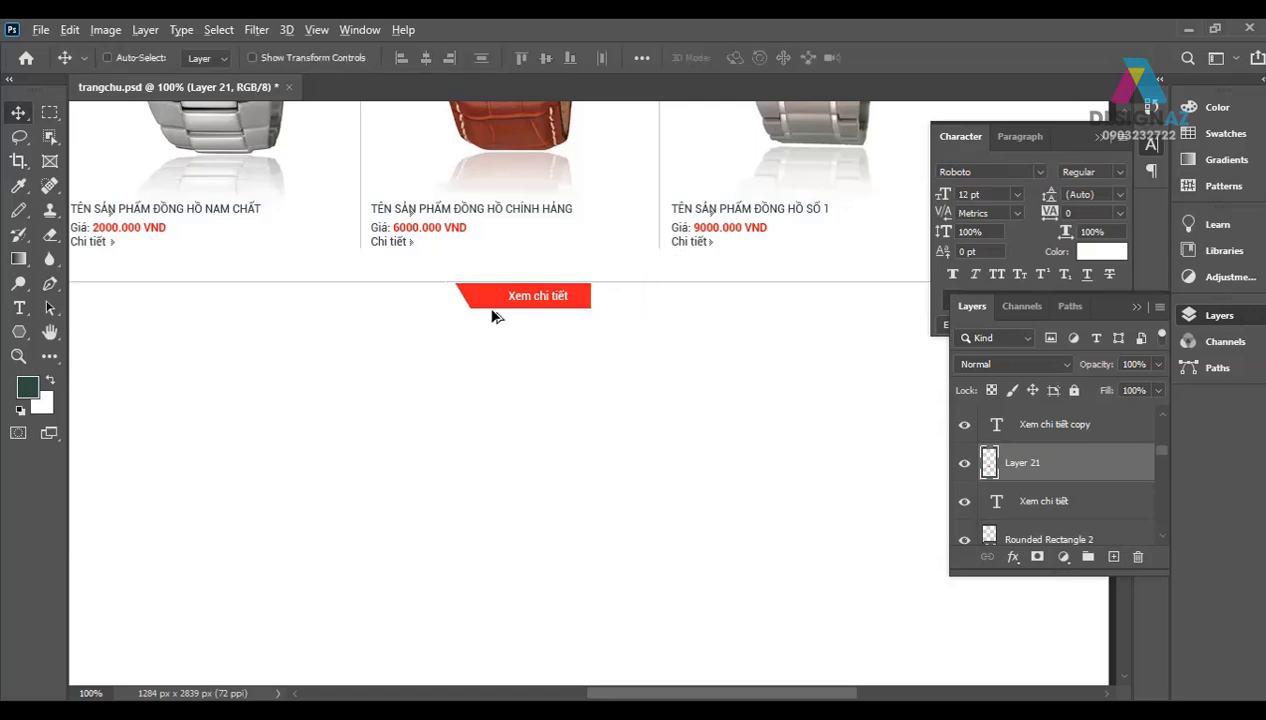
Step: Duplicate the slanted piece, flip it horizontally as the right end, and merge into Layer 21
drag(492, 322, 637, 322)
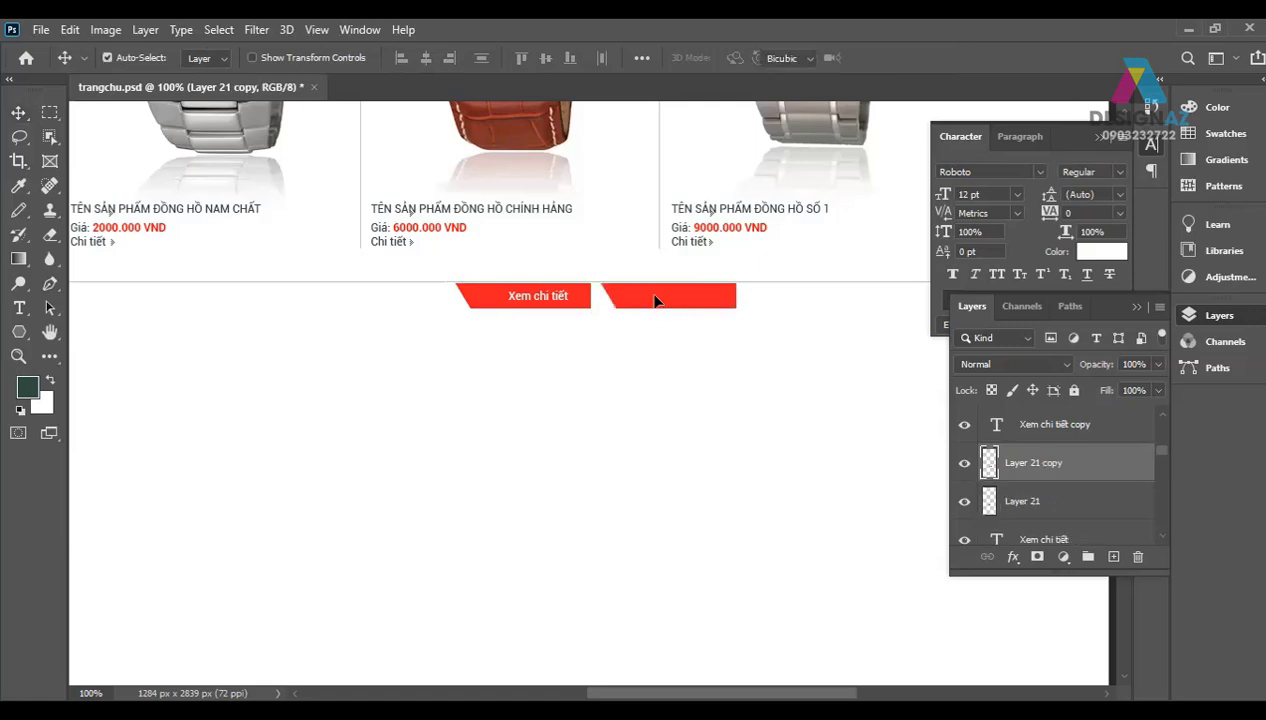
key(ctrl+t)
right_click(657, 298)
click(731, 615)
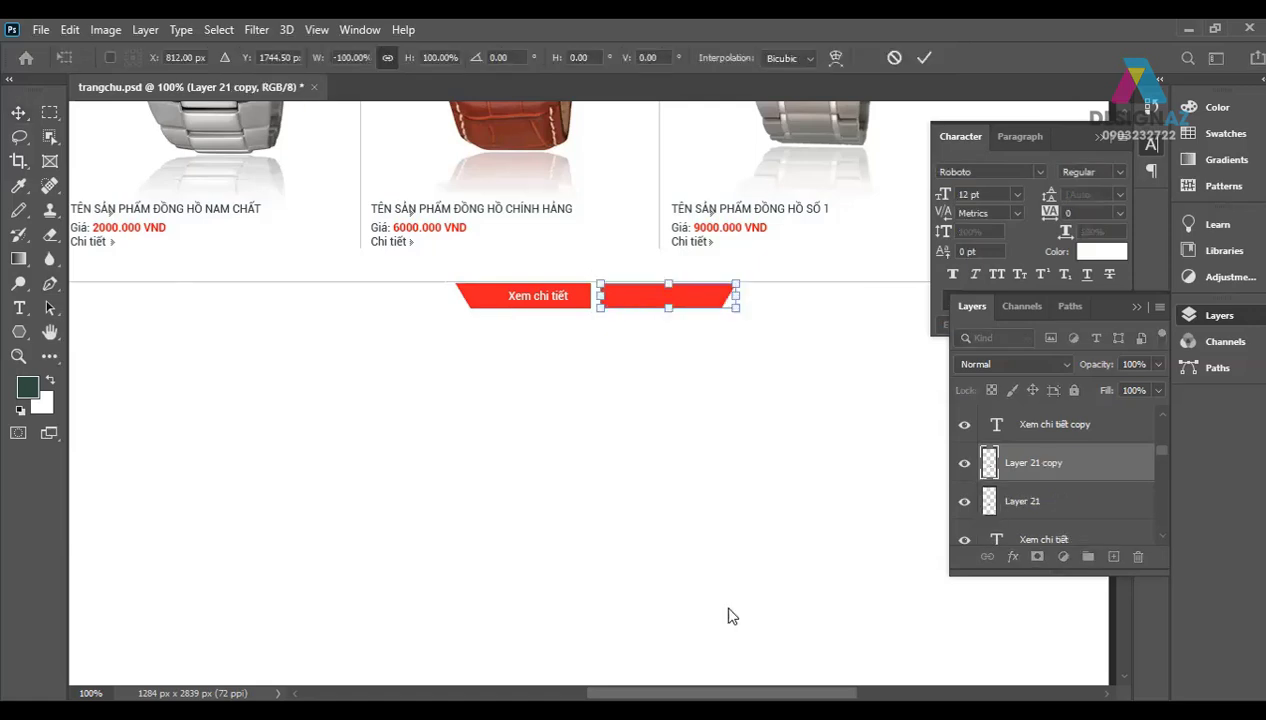
key(Return)
key(shift+Left)
key(shift+Left)
key(shift+Left)
key(shift+Left)
key(shift+Left)
key(shift+Left)
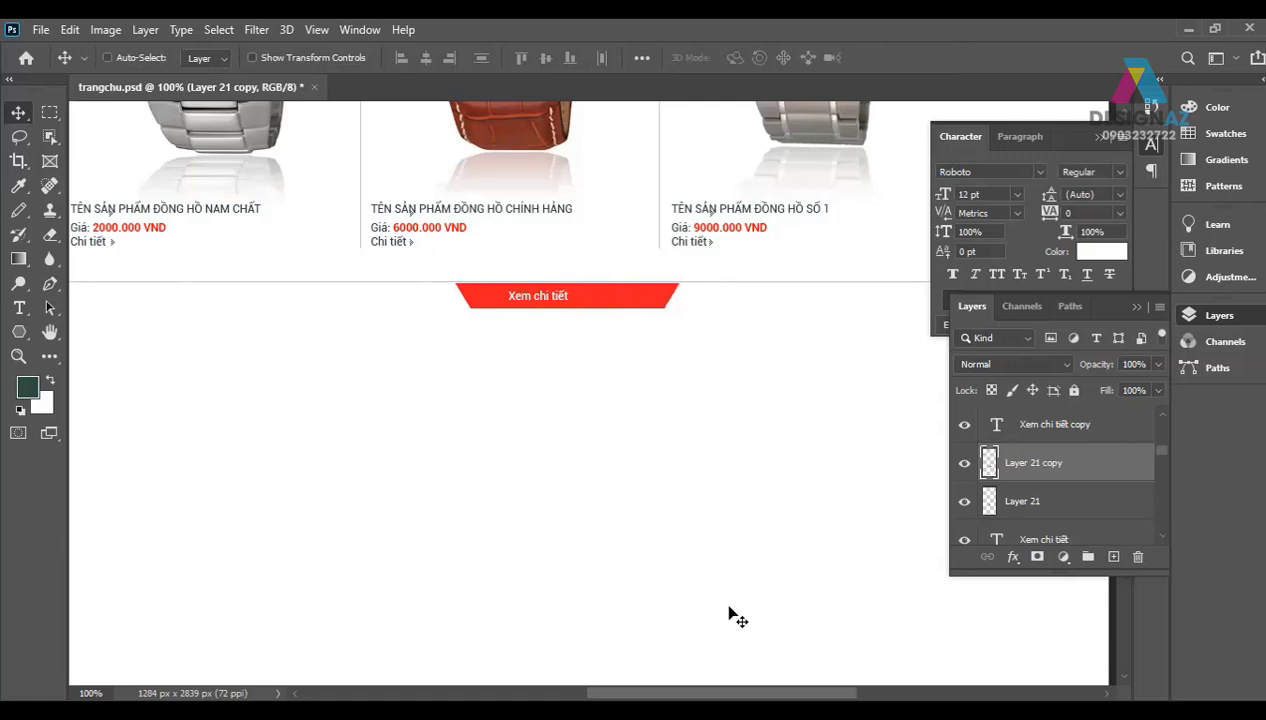
key(shift+Left)
key(shift+Left)
key(shift+Left)
key(shift+Left)
key(shift+Left)
key(shift+Left)
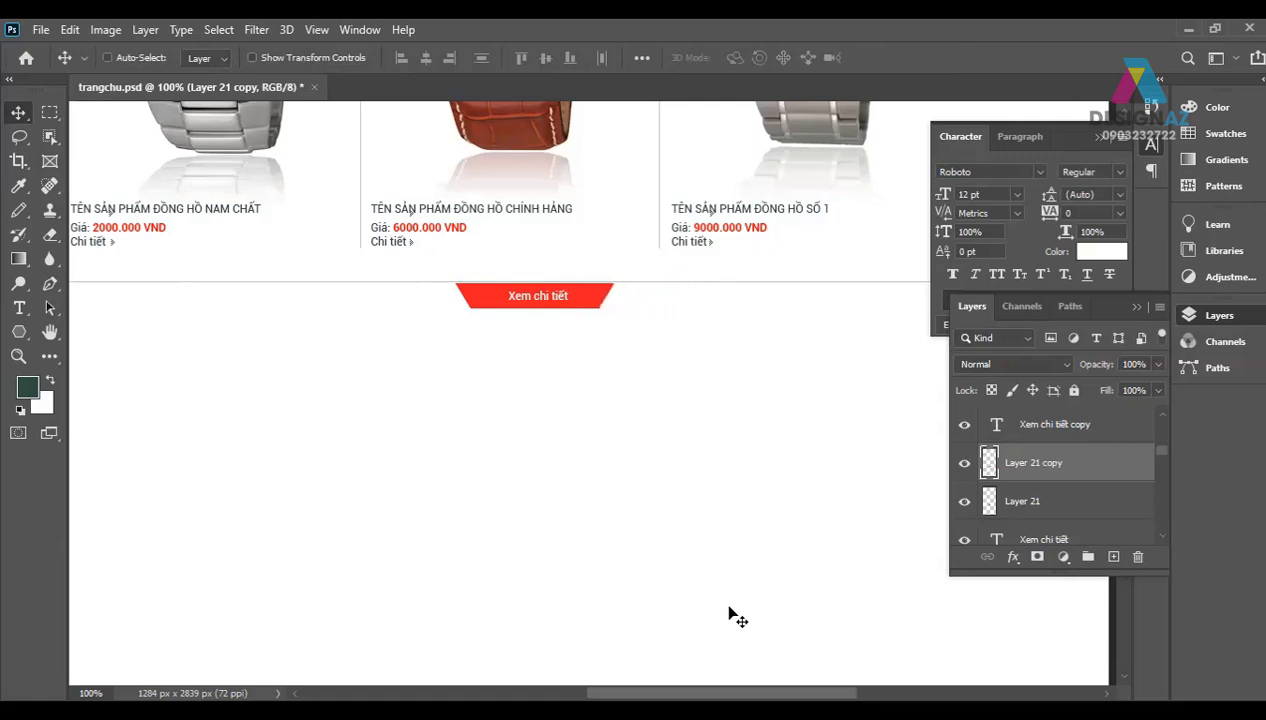
key(shift+Right)
key(ctrl+e)
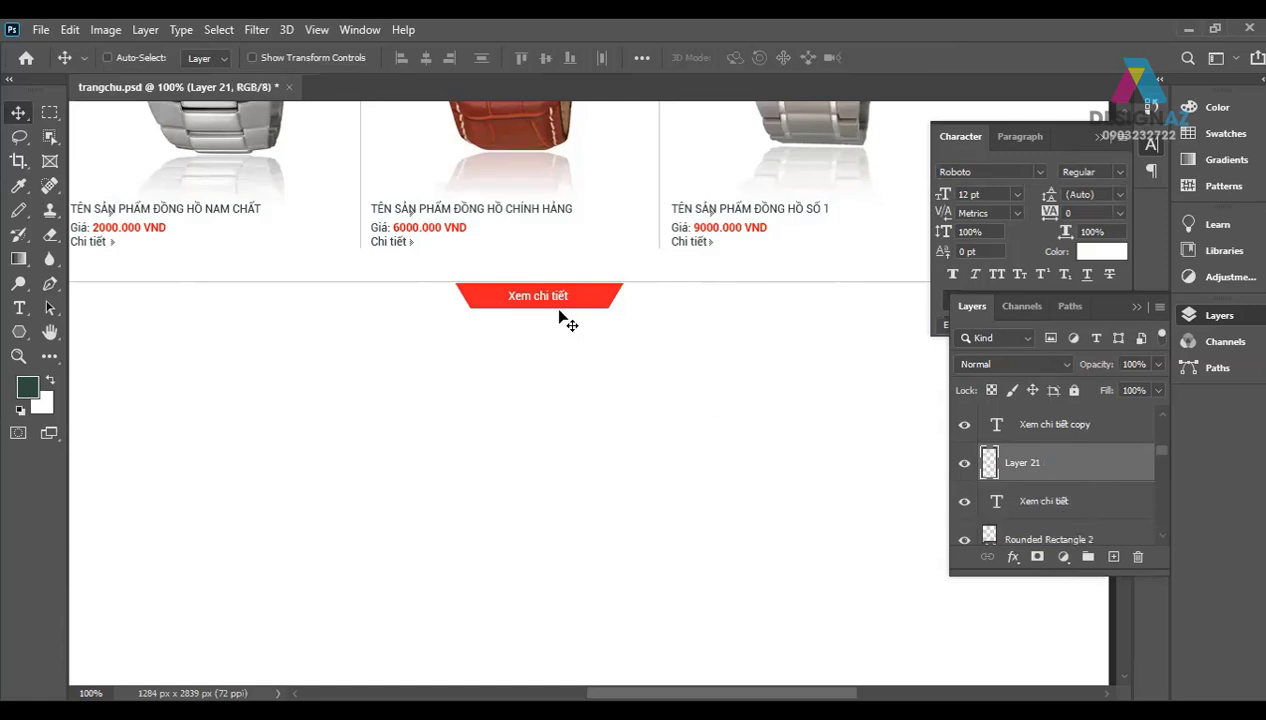
Step: Replace the tab's label with 'XEM TOÀN BỘ SẢN PHẨM' and centre it on the tab
key(t)
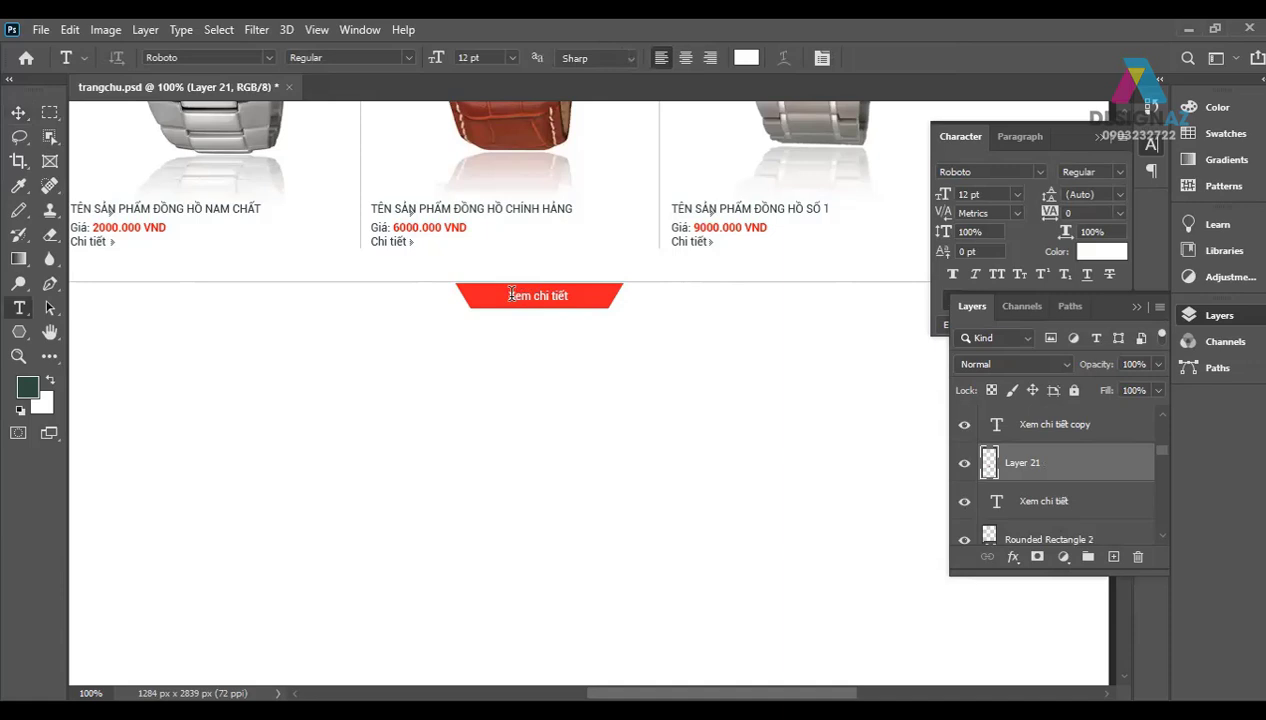
click(511, 294)
key(ctrl+a)
key(BackSpace)
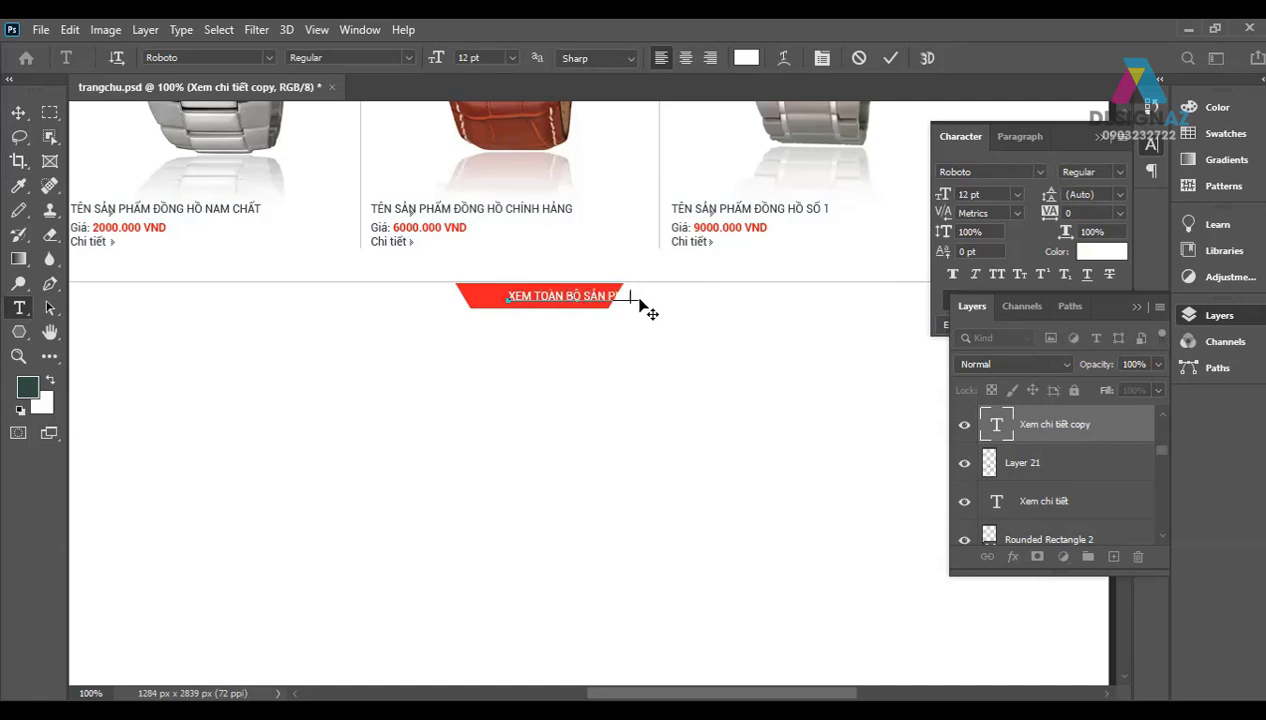
key(ctrl+Return)
key(v)
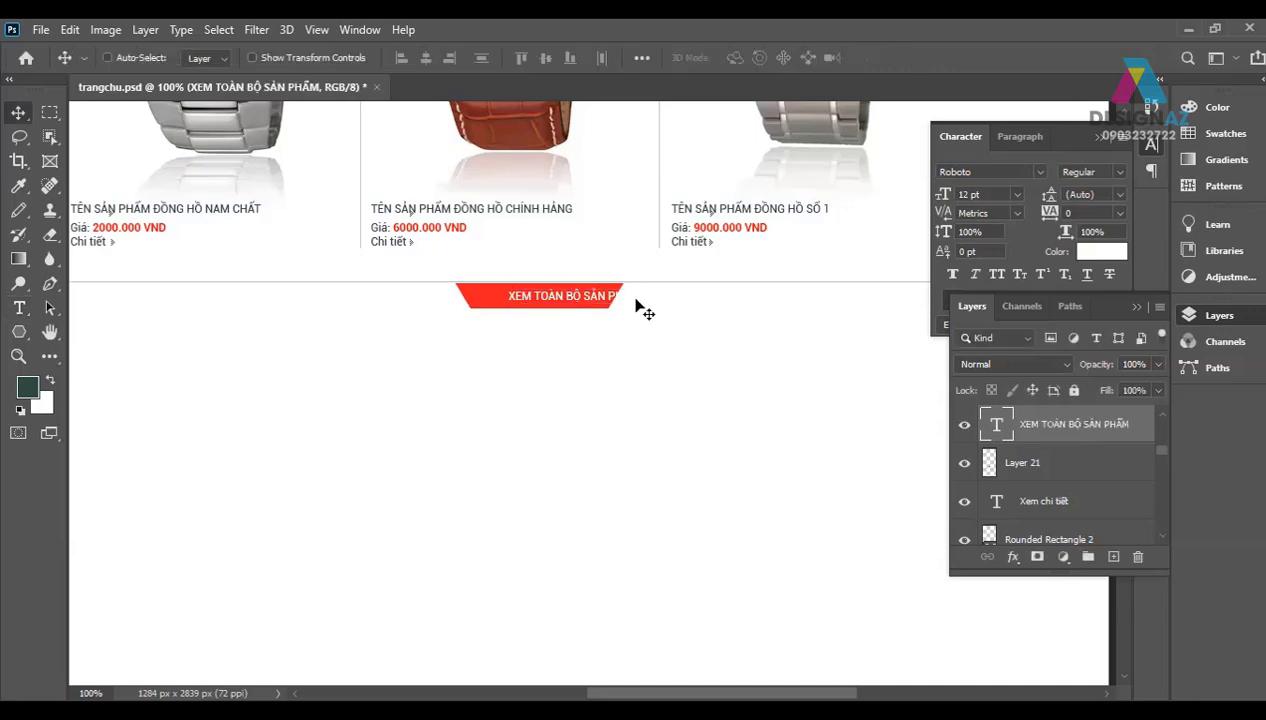
drag(600, 313, 567, 313)
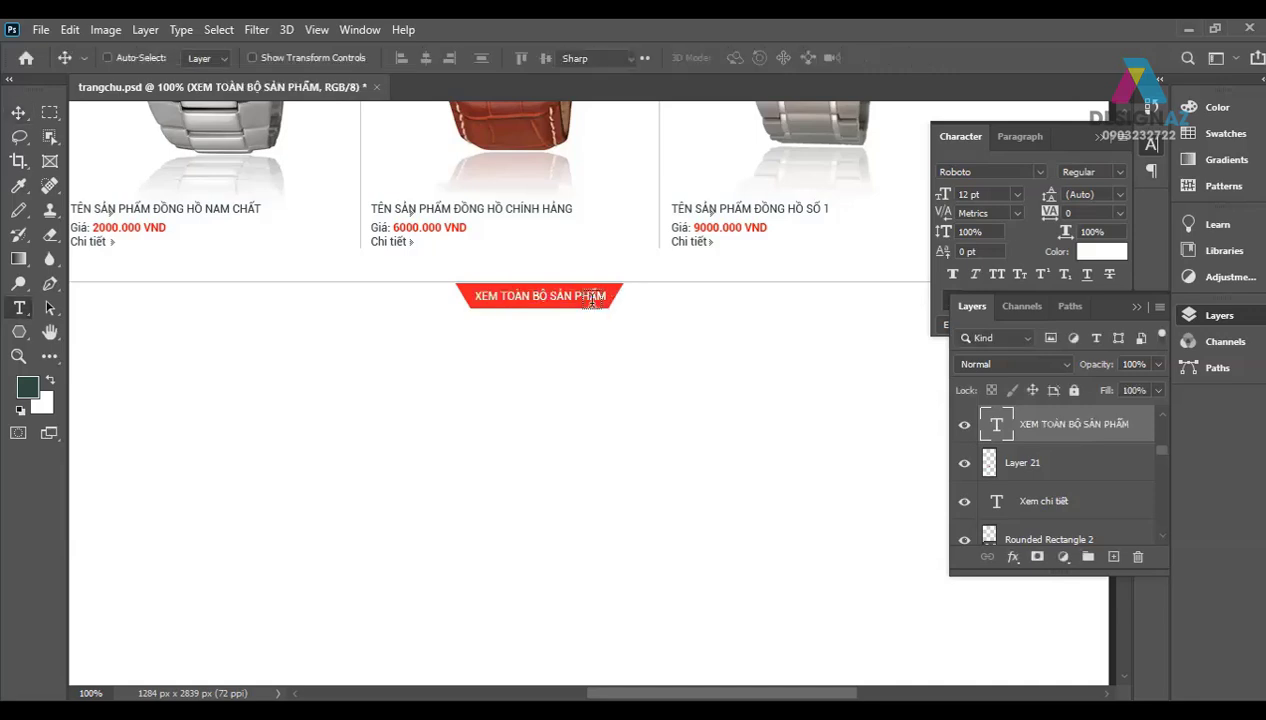
Step: Make the label Bold, nudge it 1 px right, and select Layer 21
key(t)
click(407, 58)
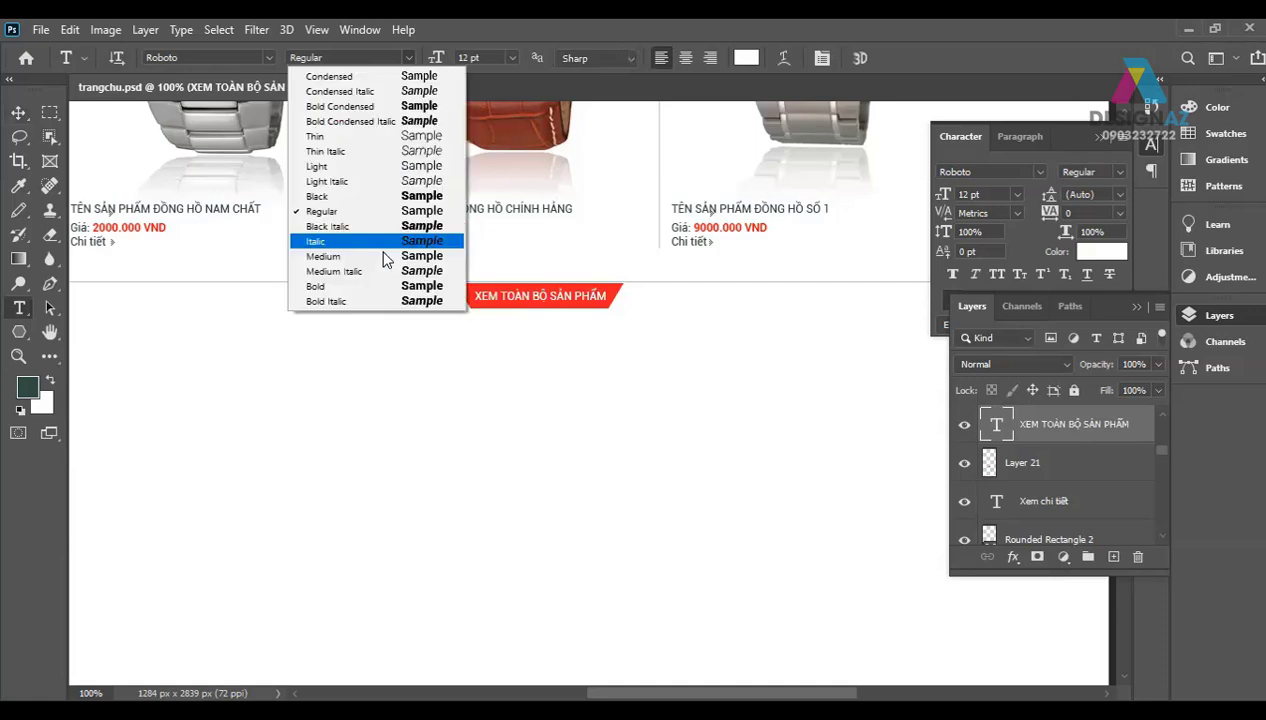
click(380, 287)
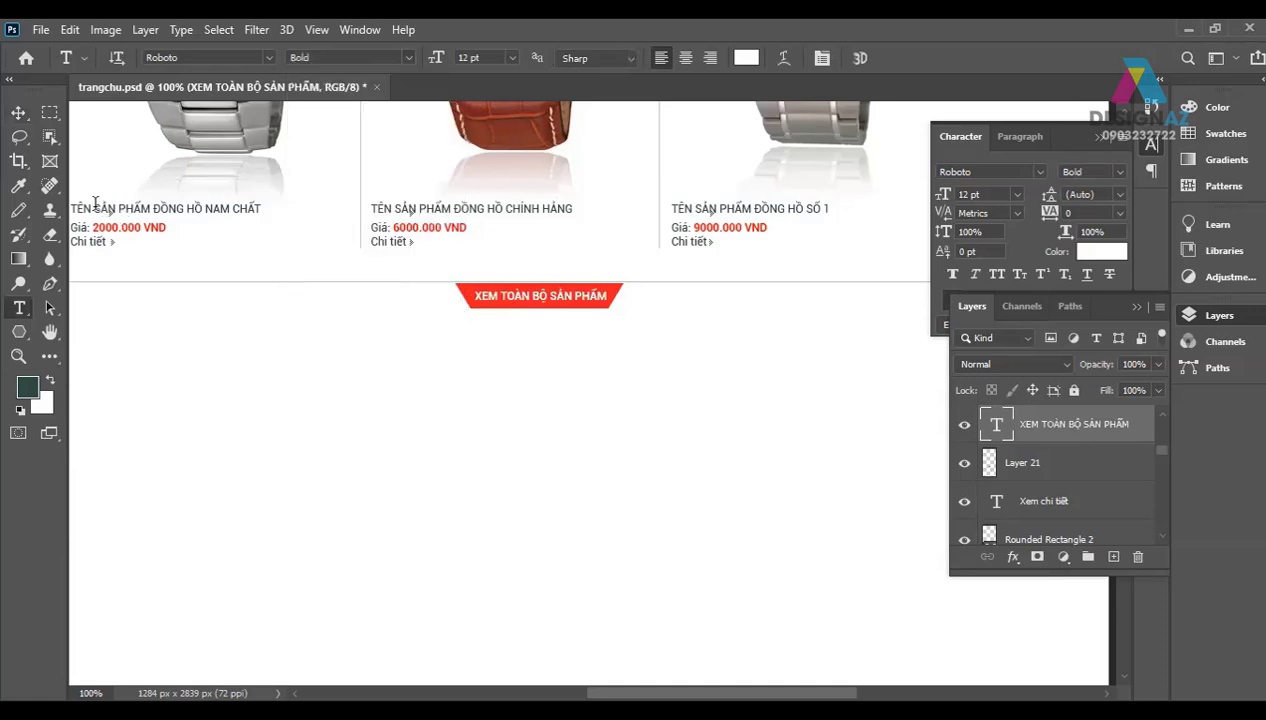
click(18, 112)
drag(640, 374, 569, 381)
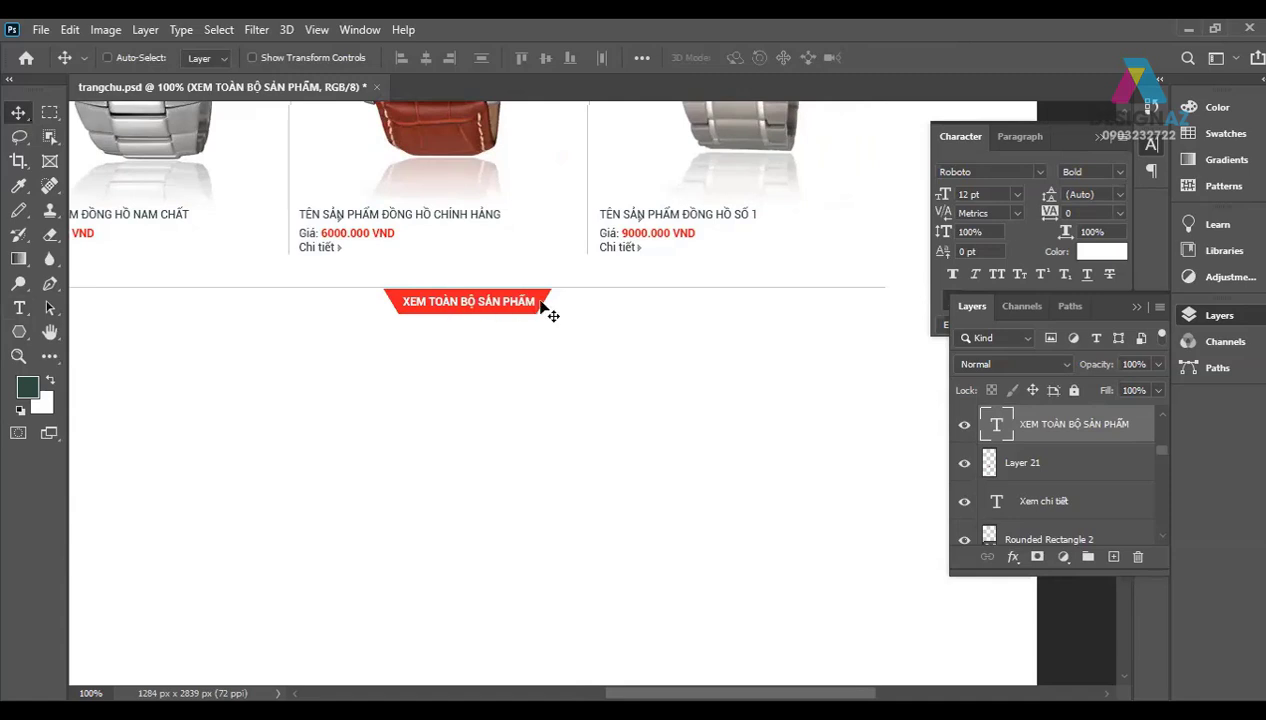
key(Right)
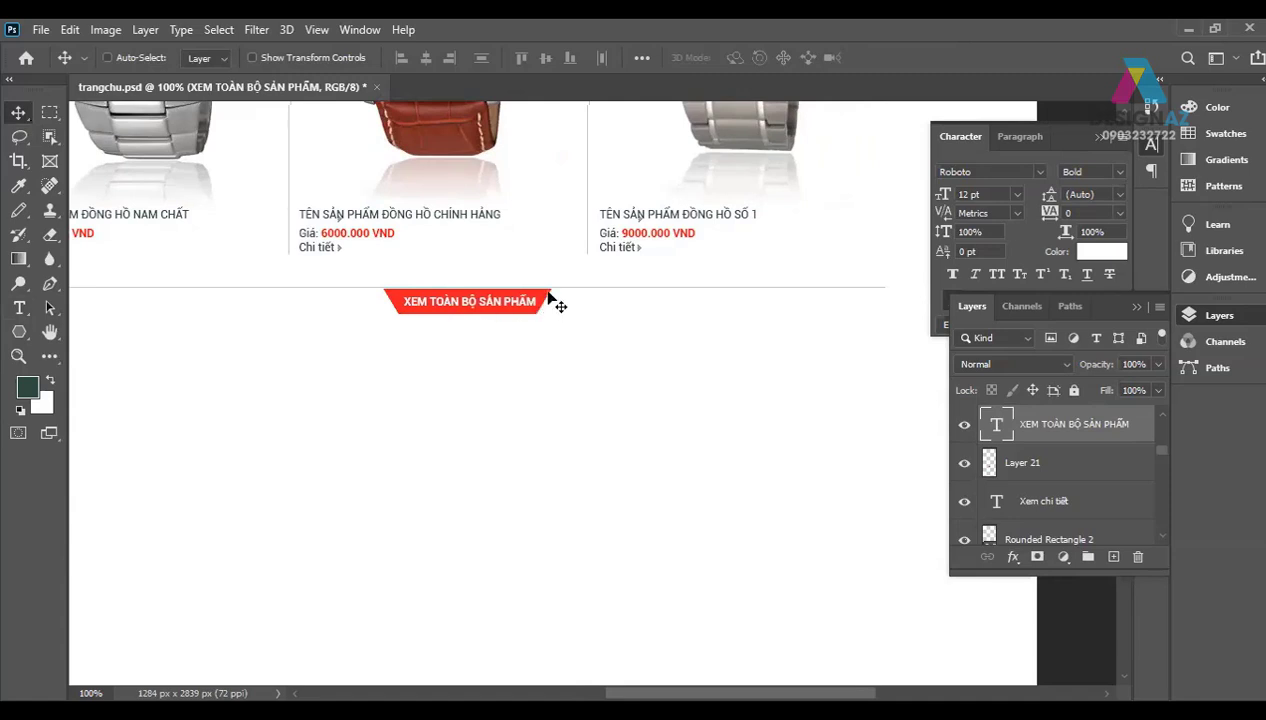
right_click(549, 294)
click(570, 305)
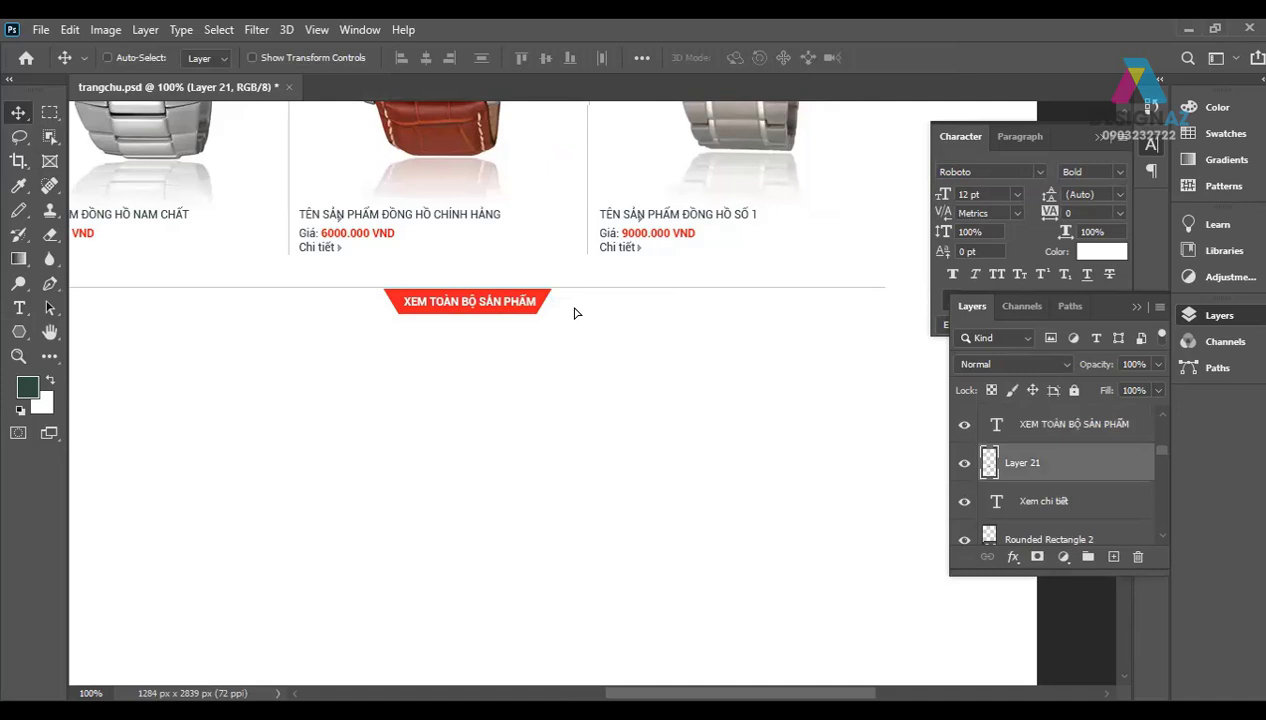
Step: Shift the tab's right half right and stretch a thin slice to fill the gap
key(m)
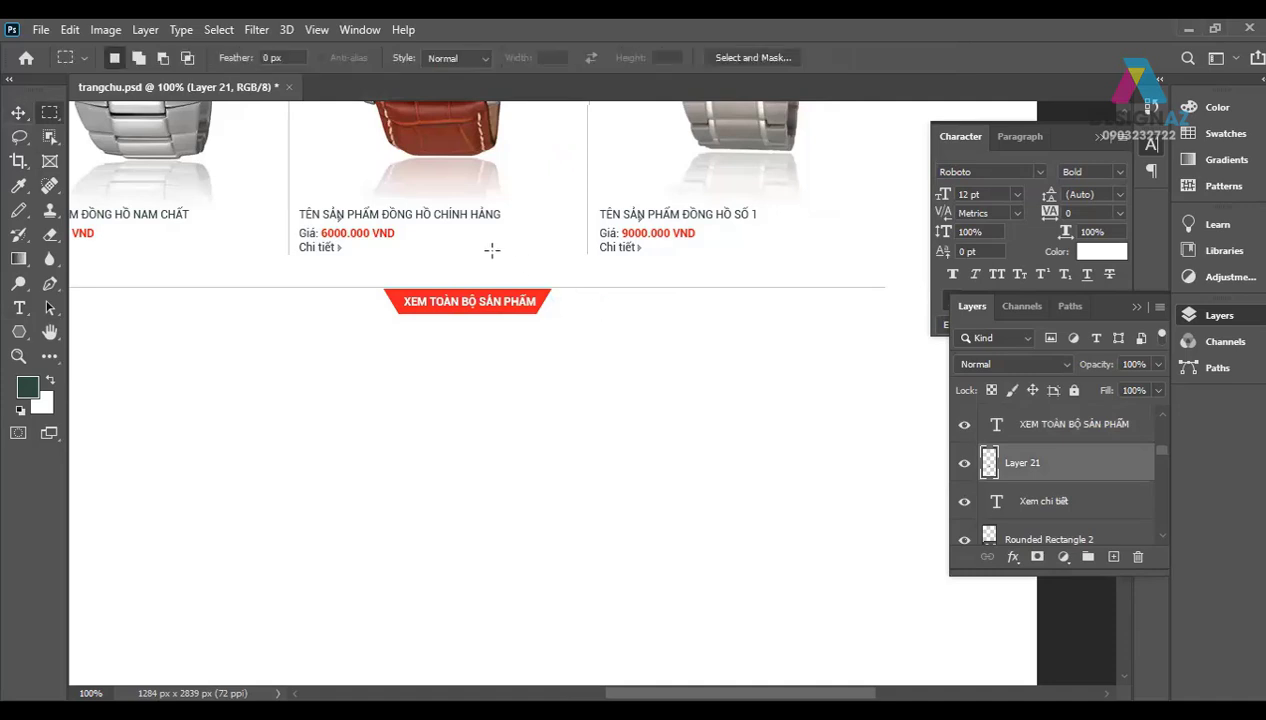
drag(587, 363, 478, 244)
key(v)
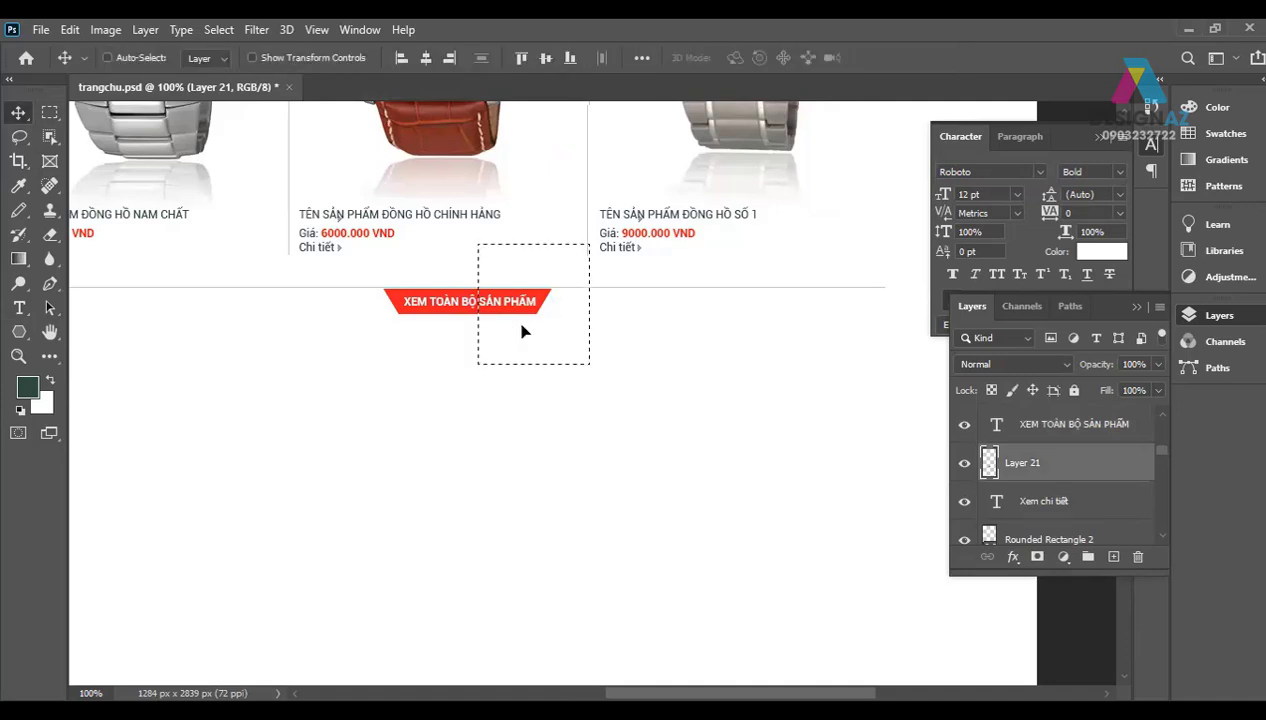
key(shift+Right)
key(shift+Right)
key(shift+Right)
key(ctrl+d)
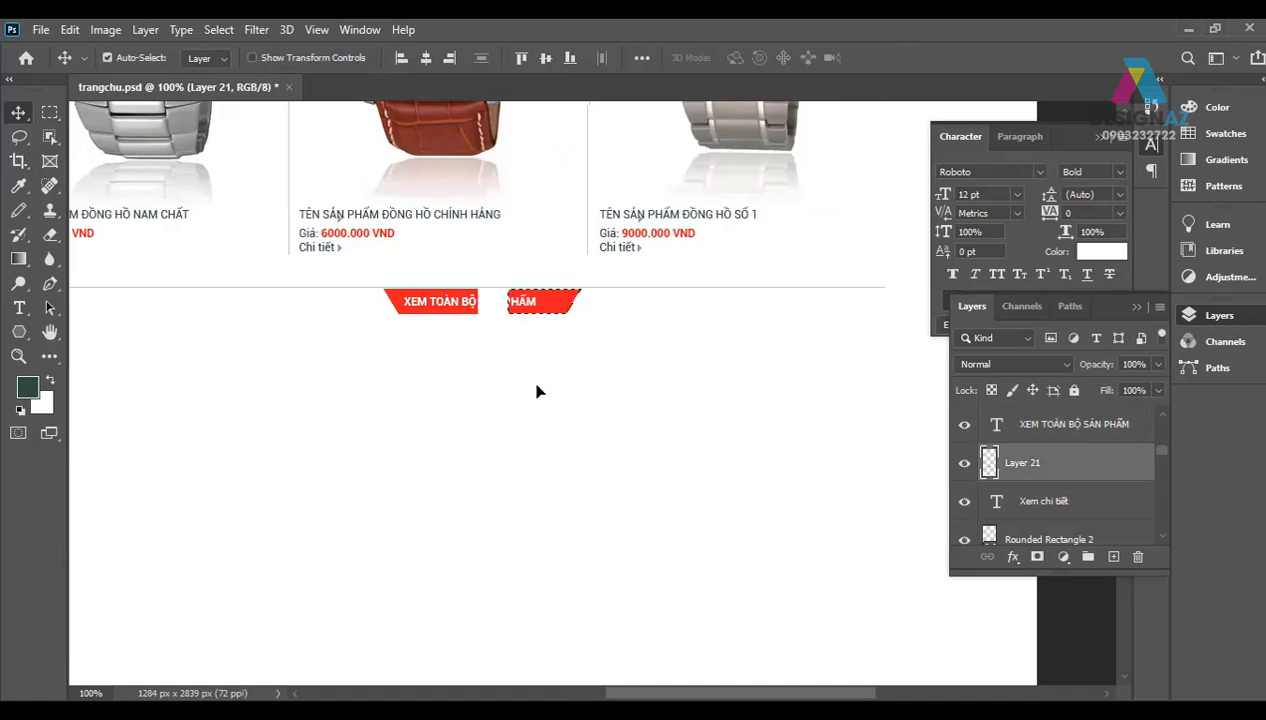
key(m)
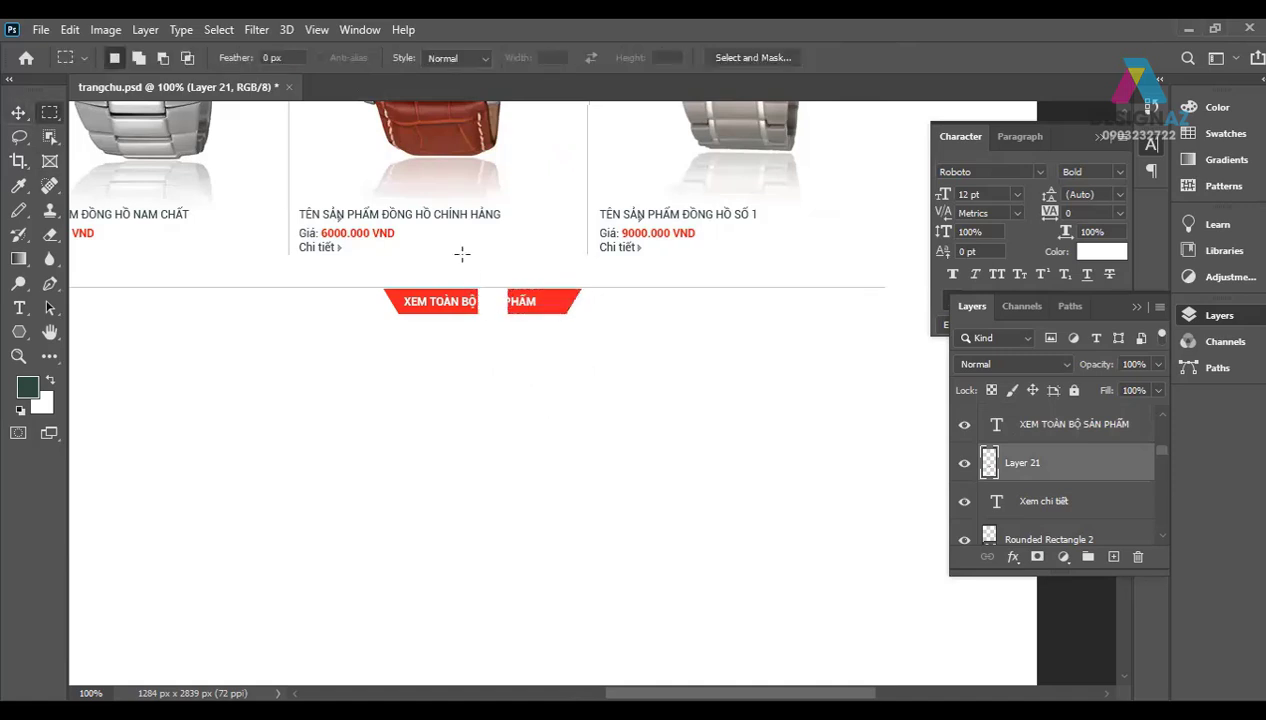
drag(467, 355, 461, 256)
key(ctrl+t)
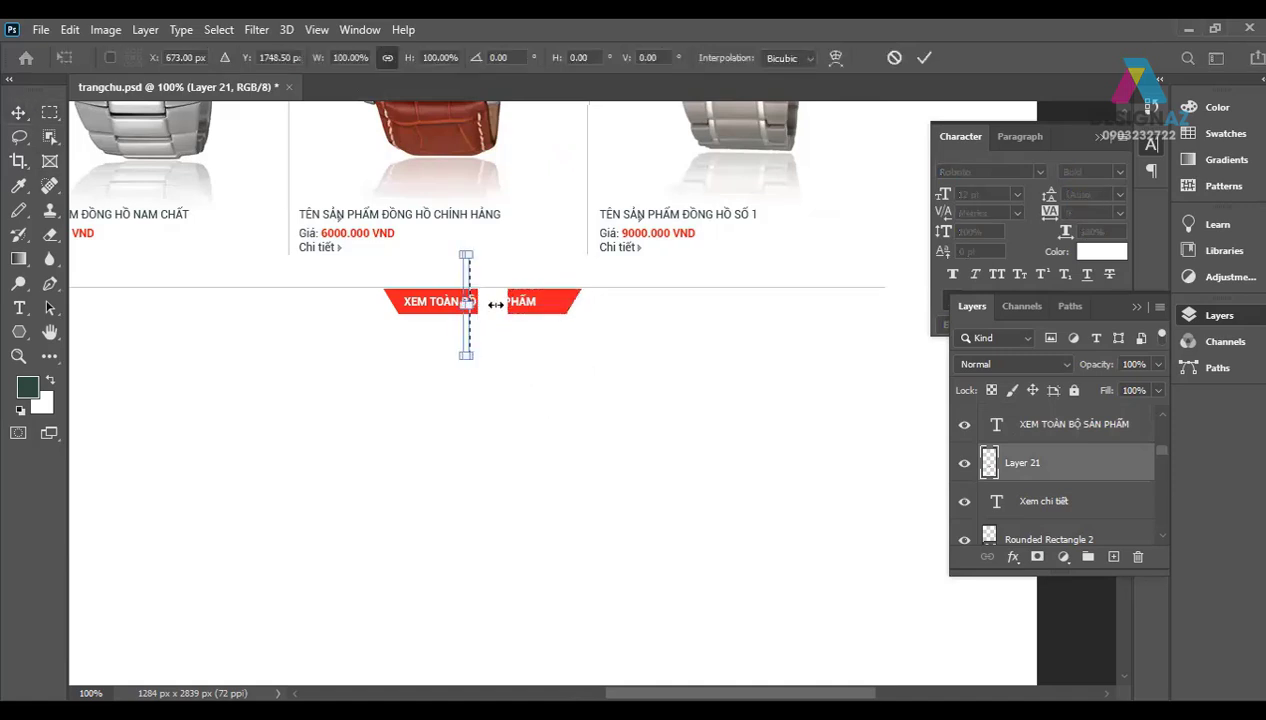
drag(525, 306, 530, 310)
key(Return)
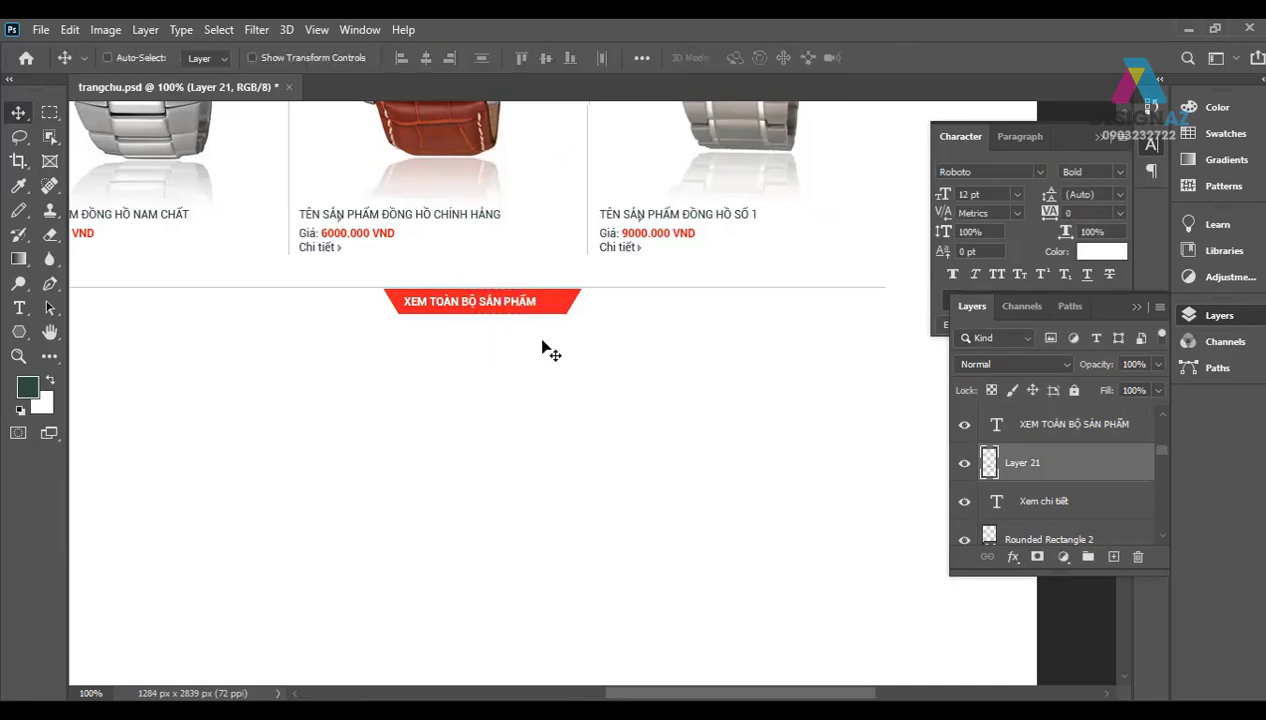
Step: Select the 'XEM TOÀN BỘ SẢN PHẨM' text layer and nudge it 2 px right to recentre
right_click(520, 294)
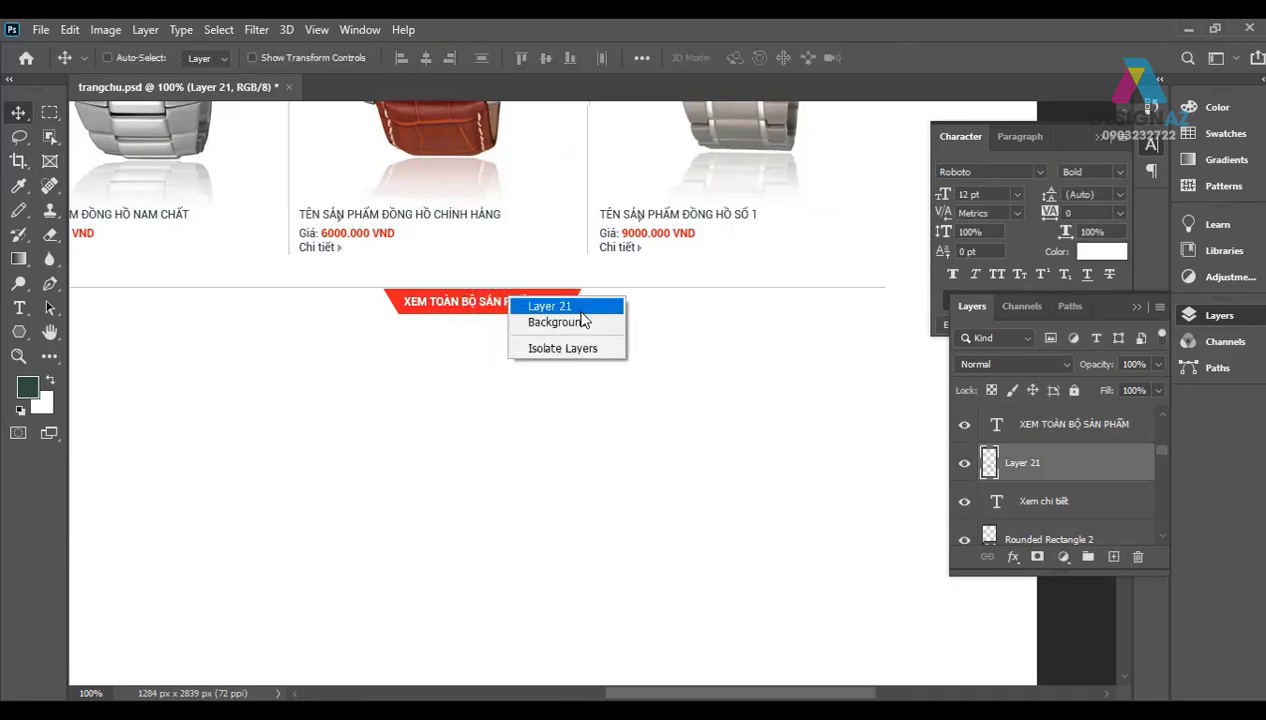
click(463, 306)
right_click(463, 308)
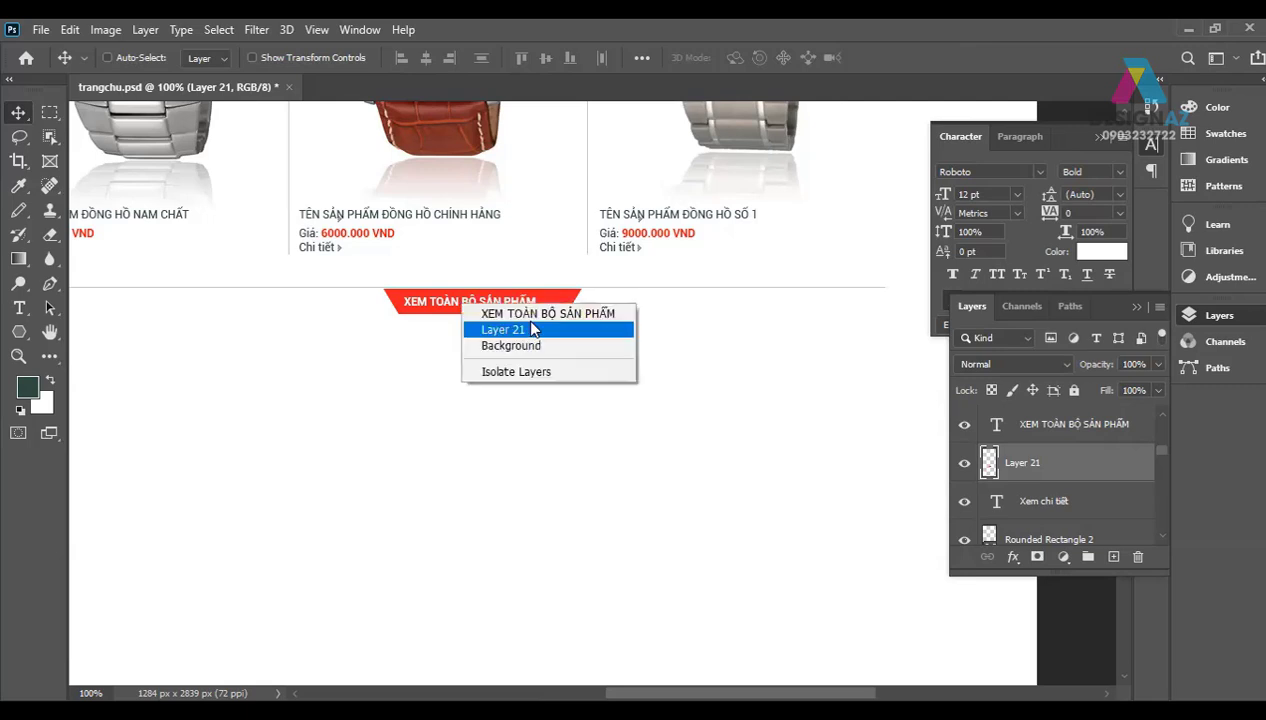
click(525, 313)
key(Right)
key(Right)
key(Right)
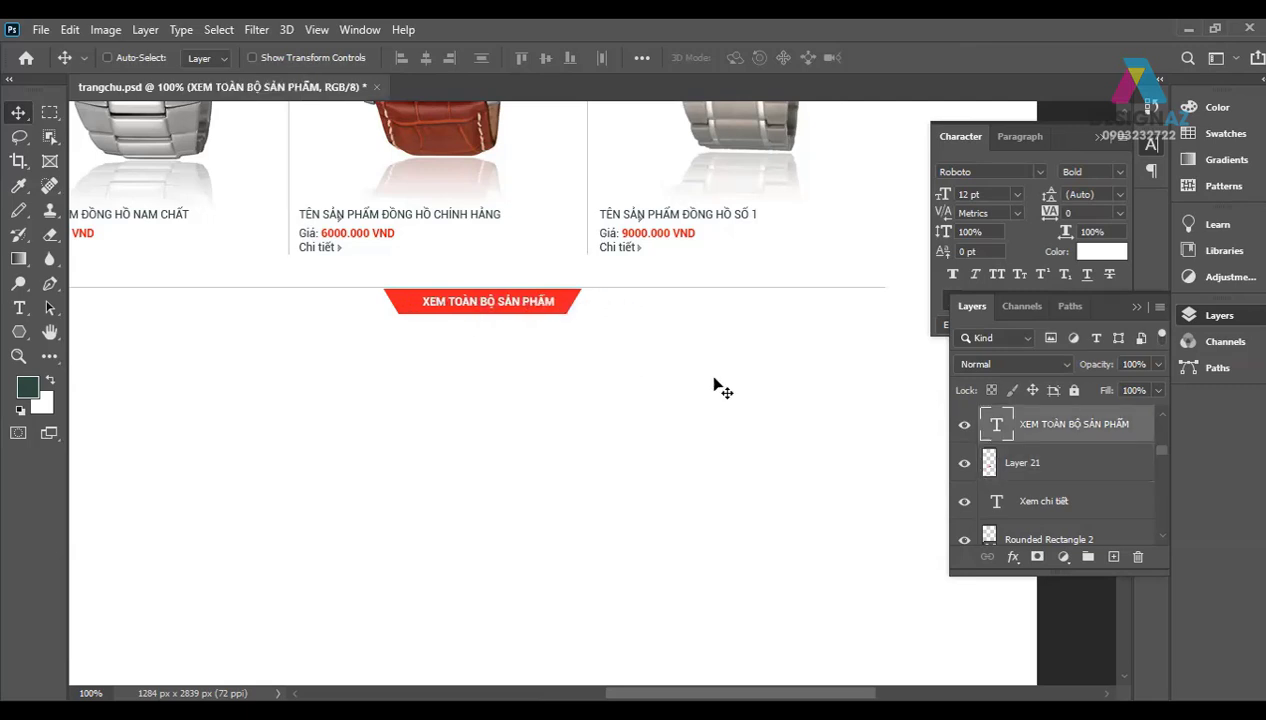
key(Right)
key(Right)
key(Right)
key(Right)
key(Right)
key(Right)
key(Right)
key(Right)
Step: Nudge the label 1 px left, zoom out, and save the document
key(Left)
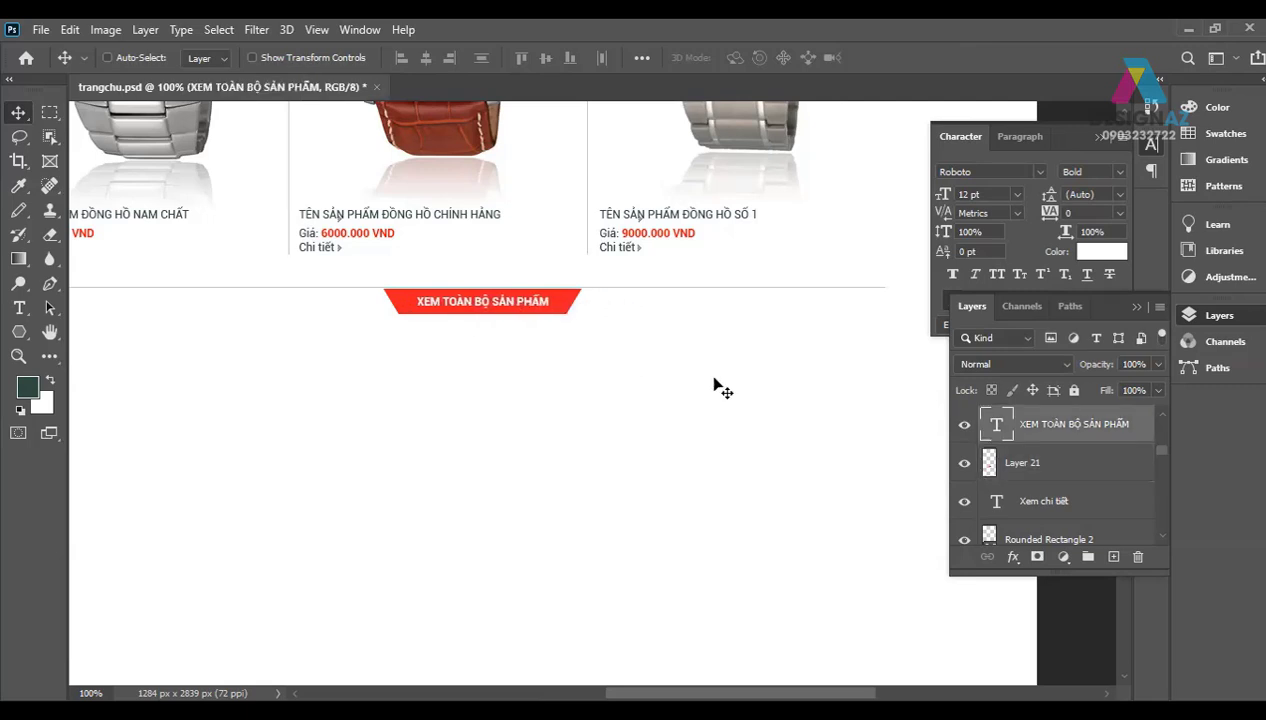
key(ctrl+minus)
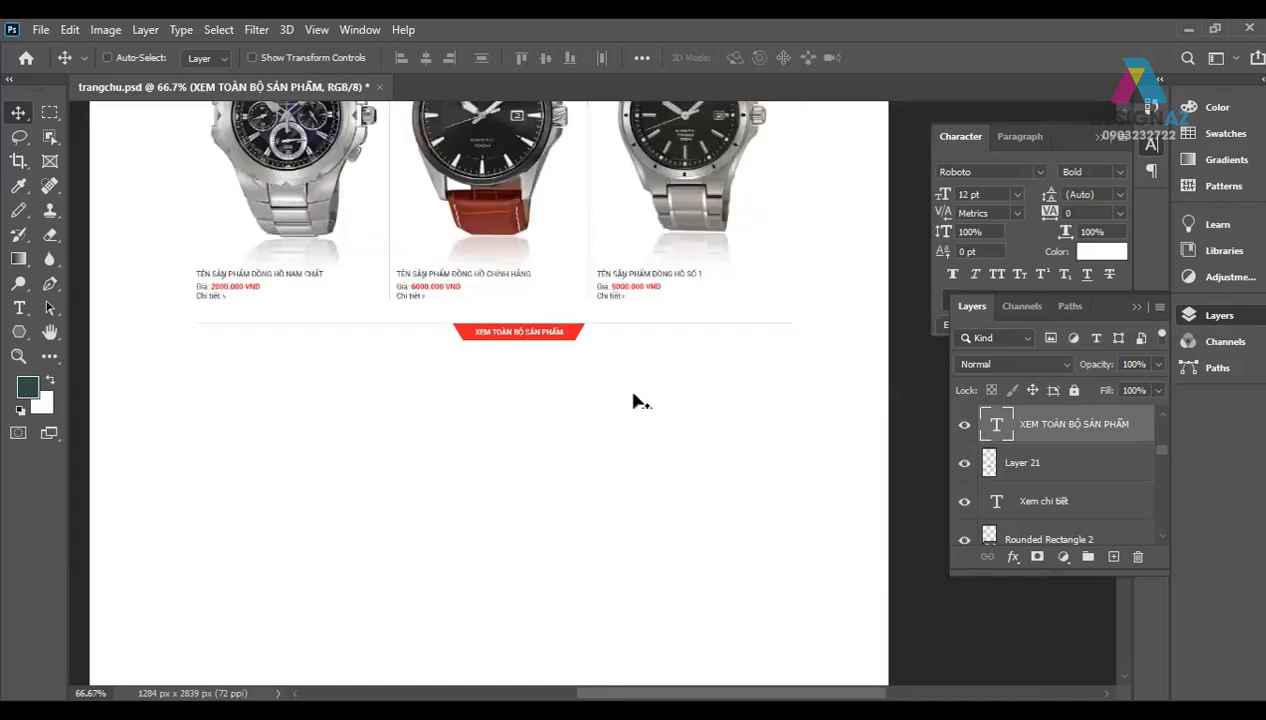
ctrl+click(587, 341)
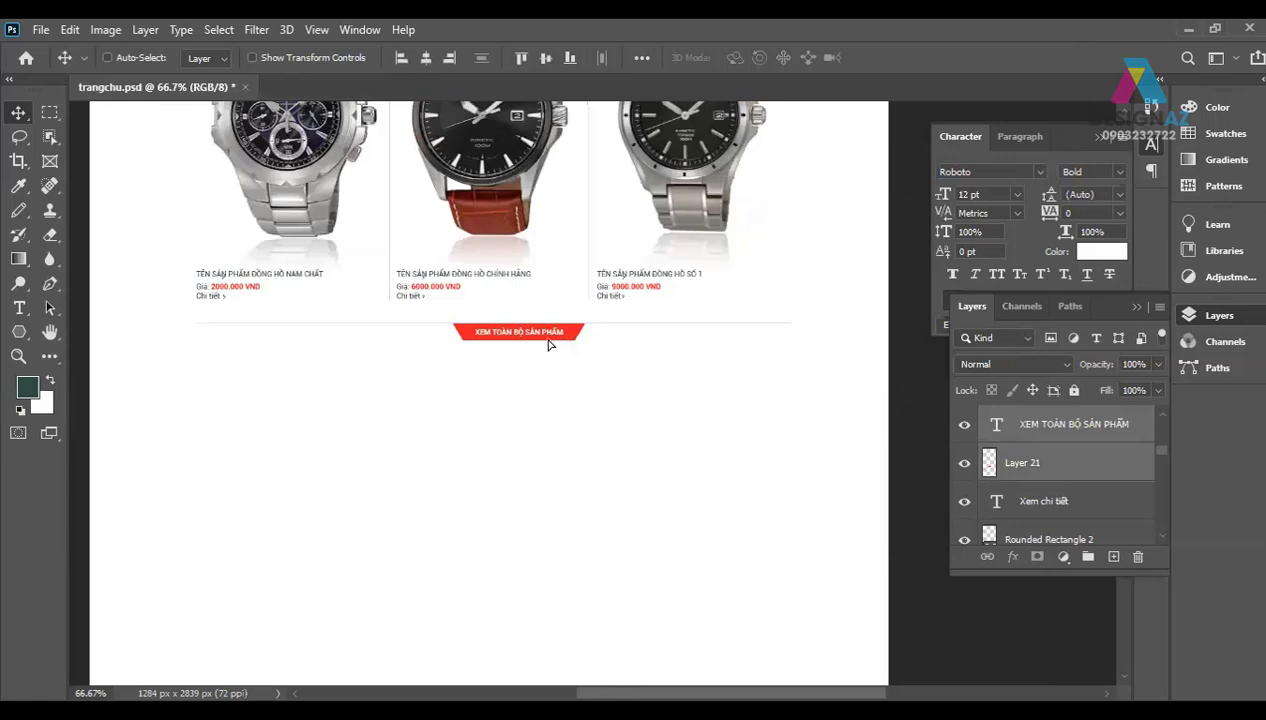
mouse_move(630, 430)
mouse_down()
mouse_move(574, 401)
mouse_move(647, 425)
mouse_up()
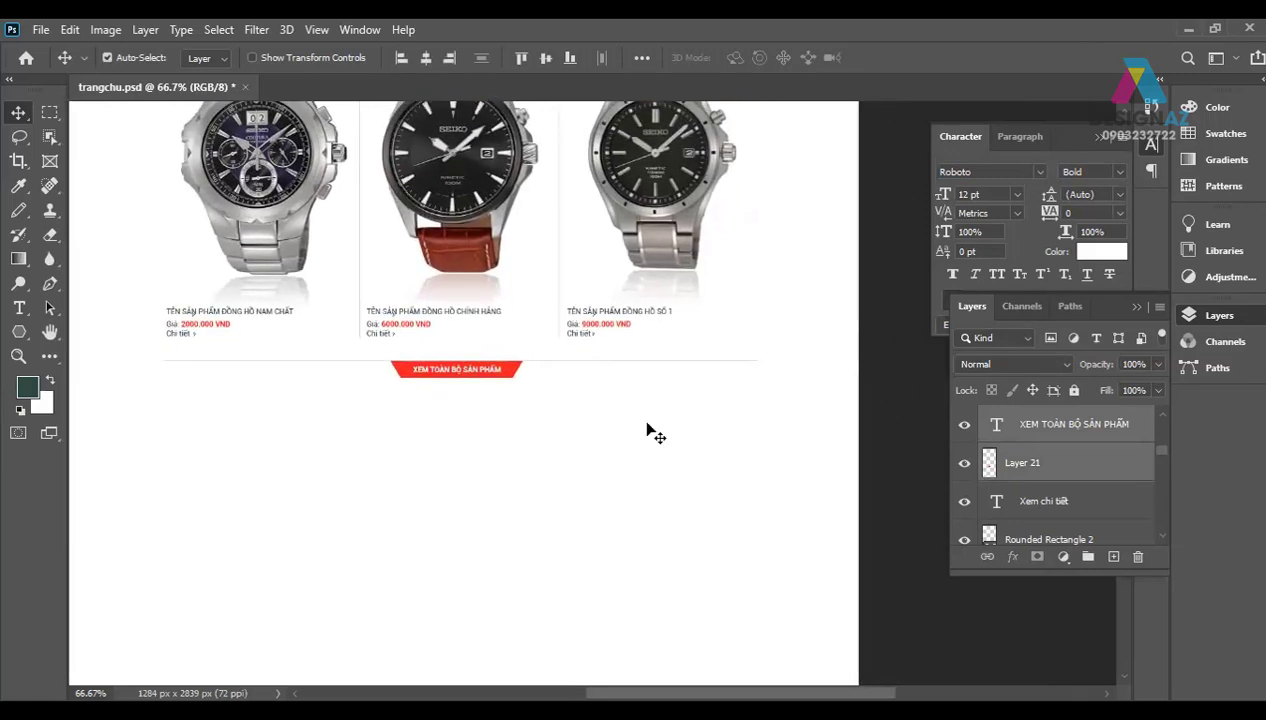
key(ctrl+s)
Step: Show the layout guides and select a 950 × 283 px area below the button
drag(585, 440, 603, 344)
key(ctrl+semicolon)
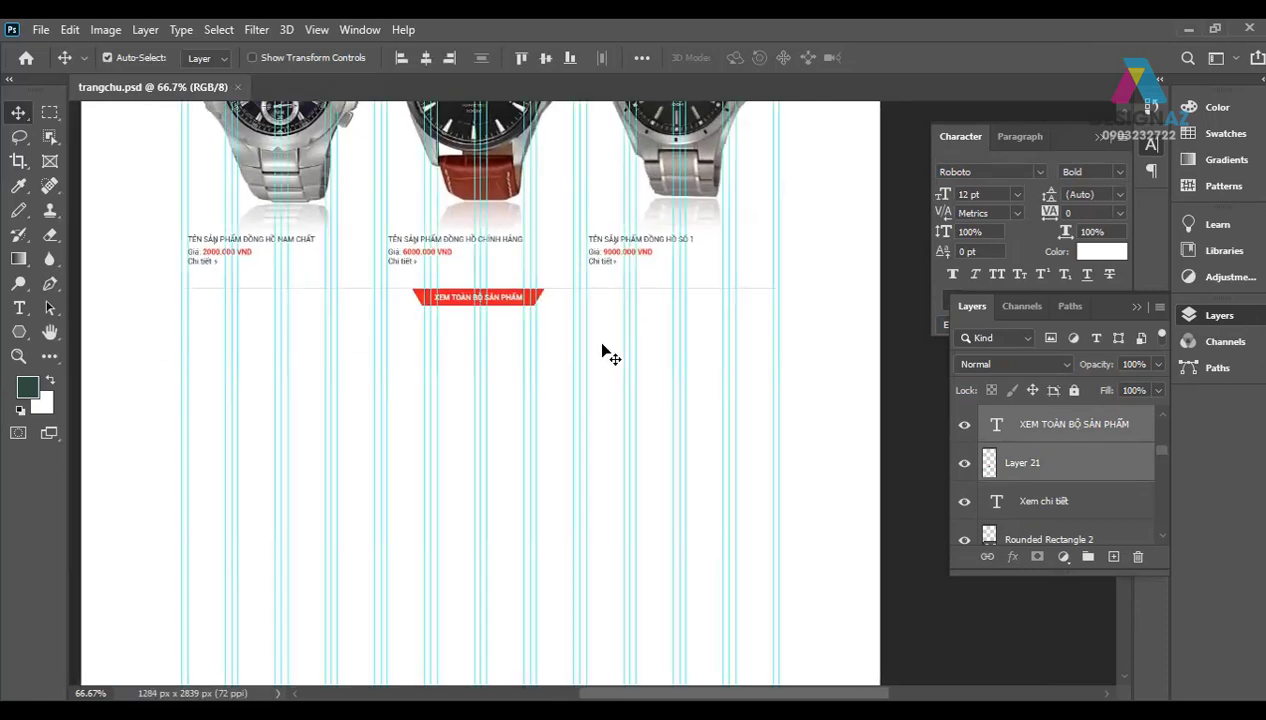
click(50, 112)
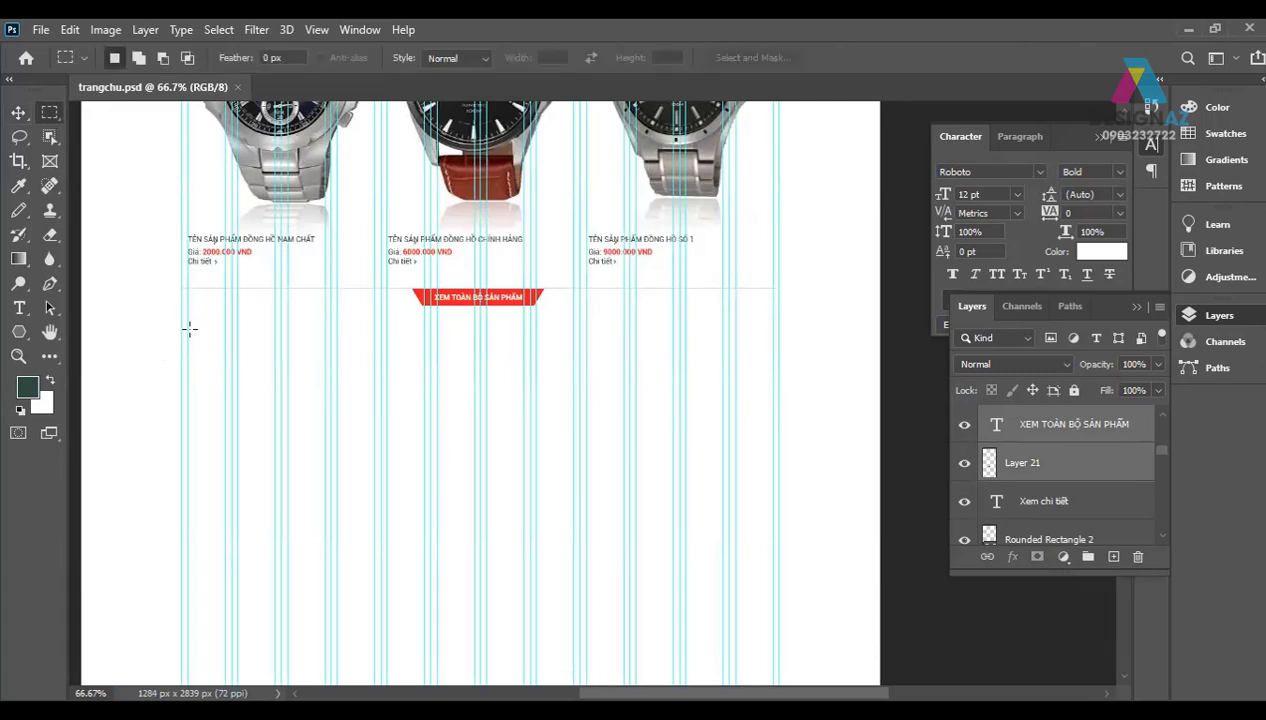
mouse_move(182, 318)
mouse_down()
mouse_move(772, 492)
mouse_move(778, 524)
mouse_up()
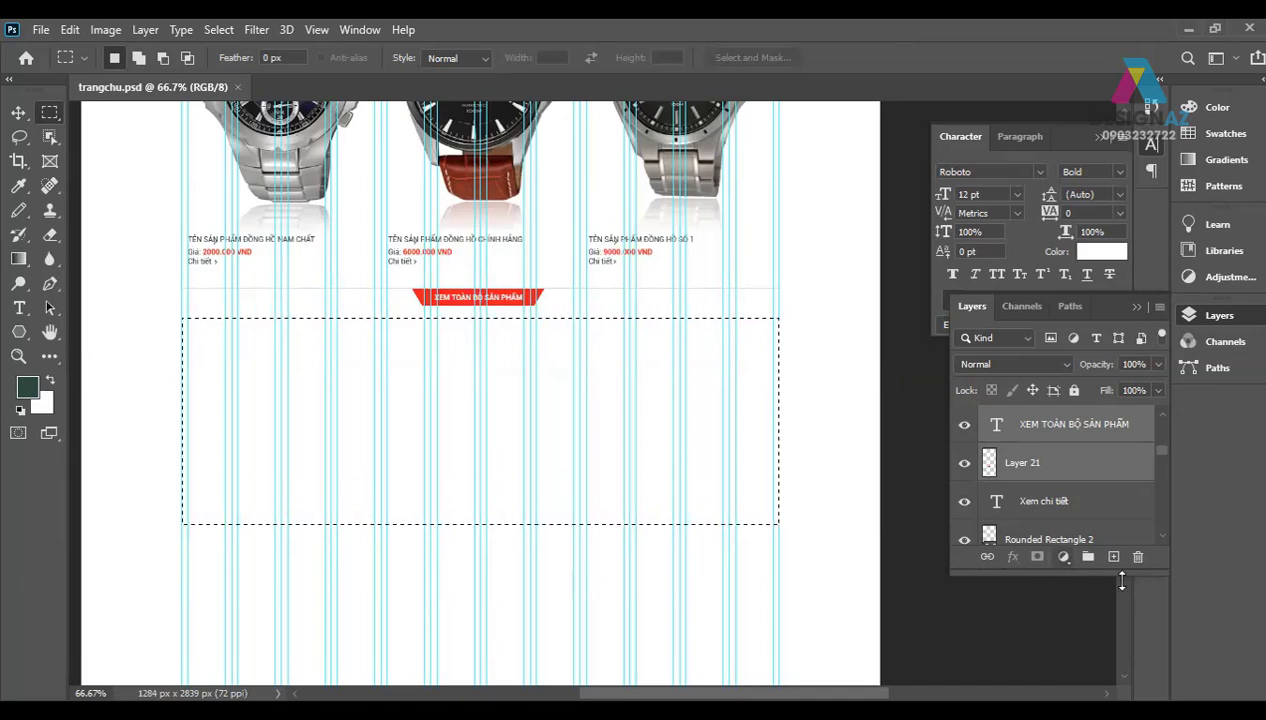
Step: Fill the marked rectangle on a new layer with dark green below the product grid
click(1113, 556)
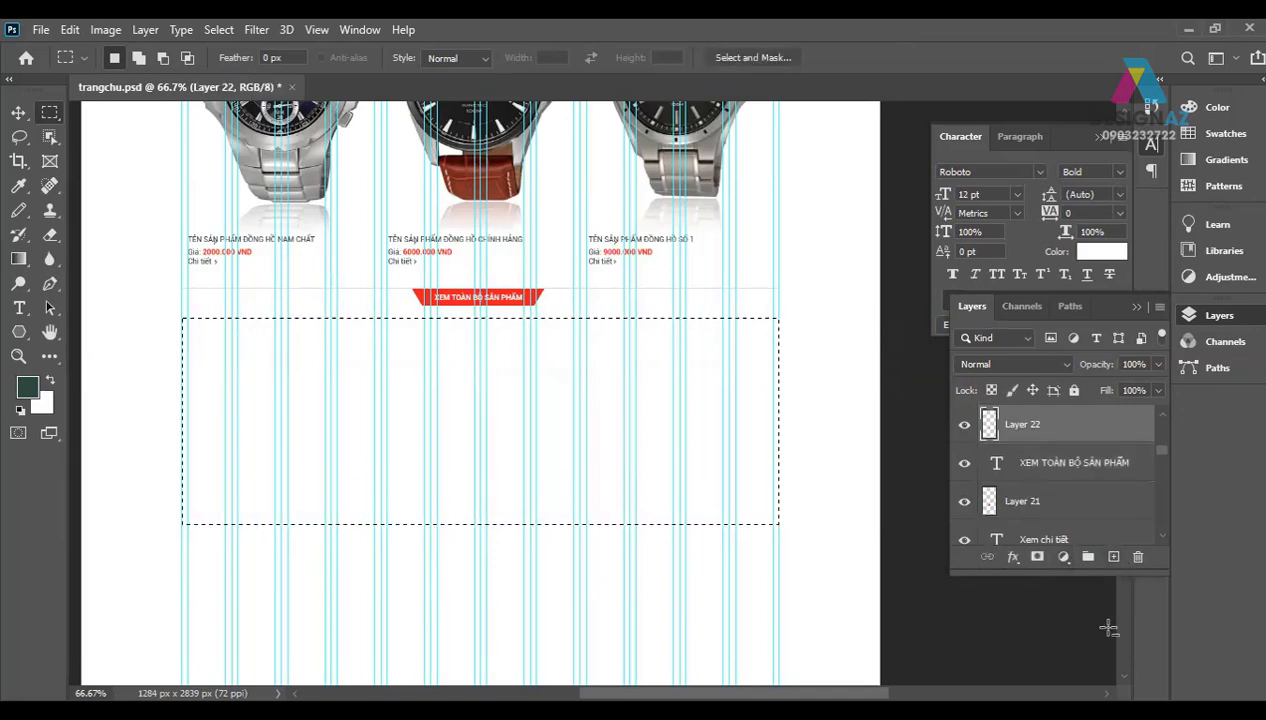
key(alt+BackSpace)
key(v)
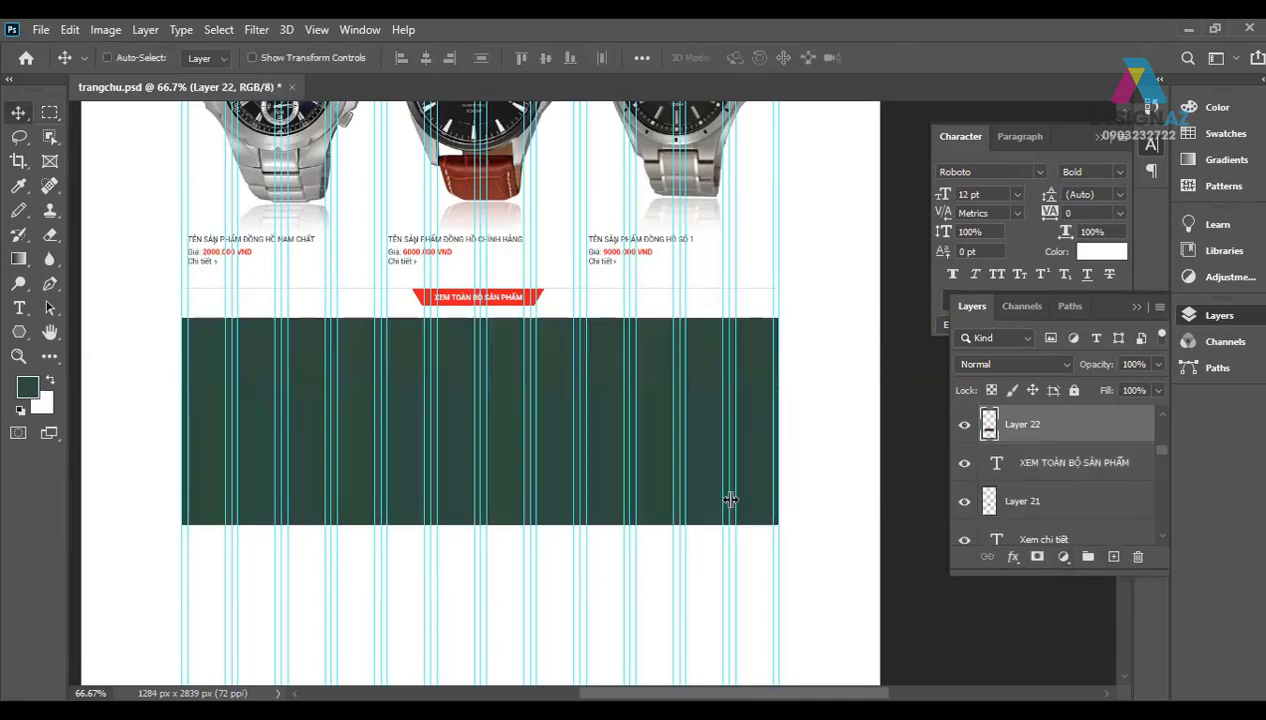
key(ctrl+h)
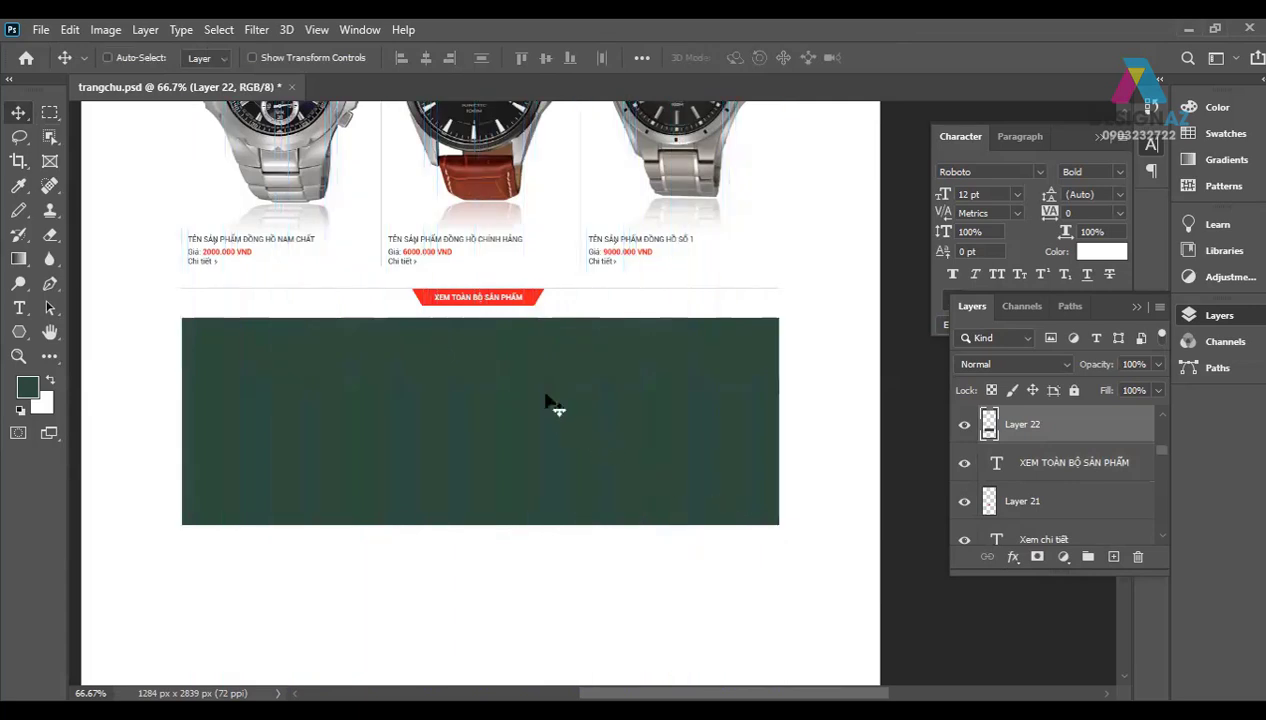
Step: Stretch the green block slightly taller by pulling its bottom edge down
right_click(545, 392)
click(584, 397)
key(ctrl)
key(ctrl+t)
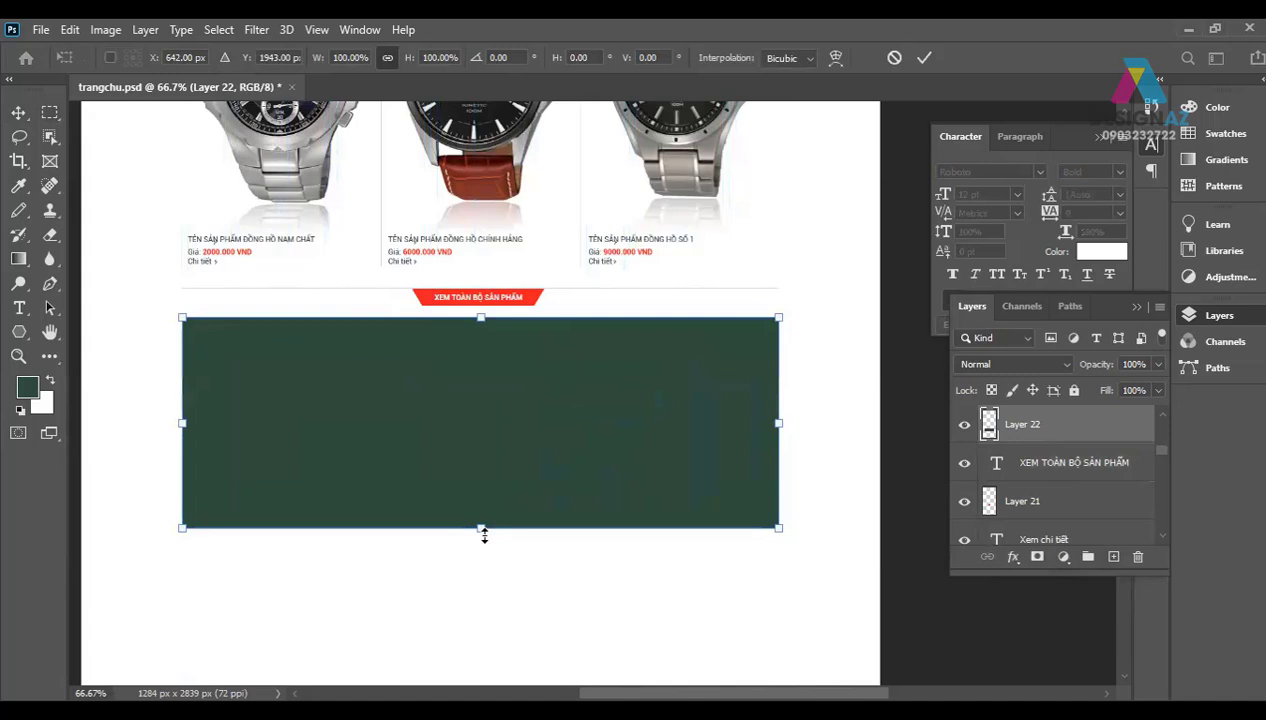
drag(481, 528, 485, 537)
key(Return)
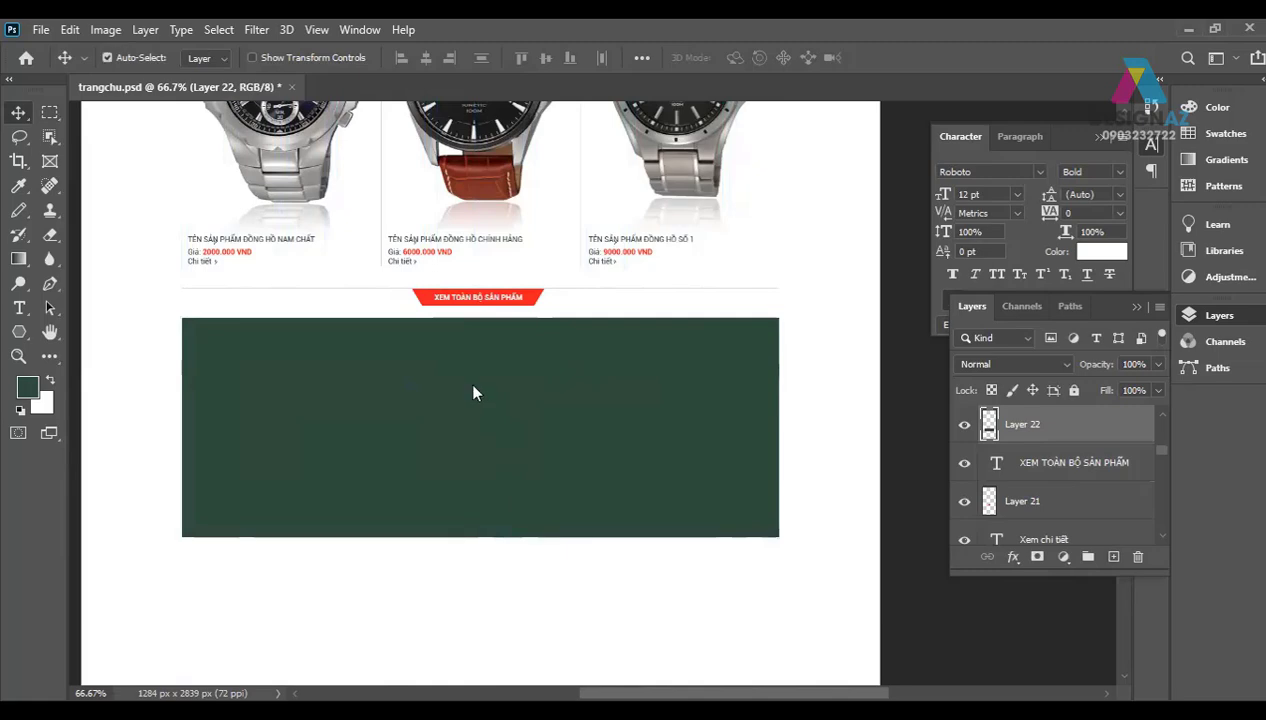
key(ctrl+o)
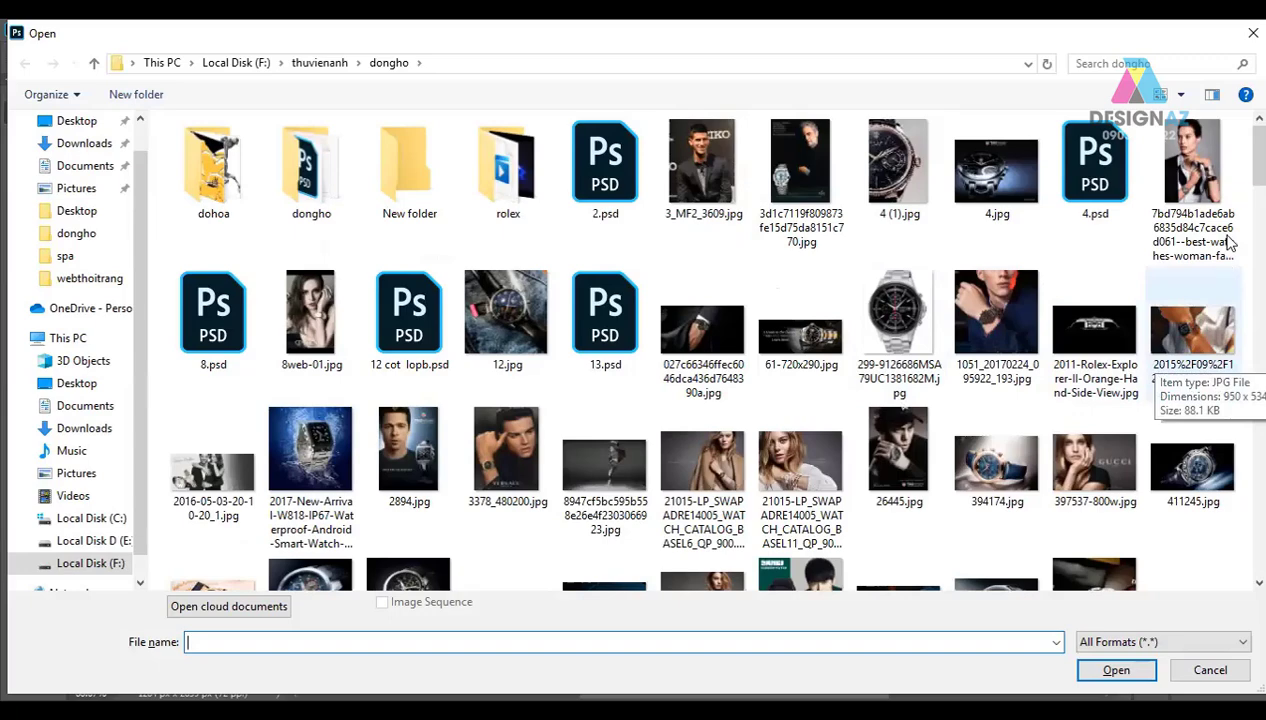
Step: Browse the thuvienanh > dongho folder and open the SEIKO banner Picture1.jpg
scroll(1070, 165, down, 2)
scroll(1070, 165, down, 1)
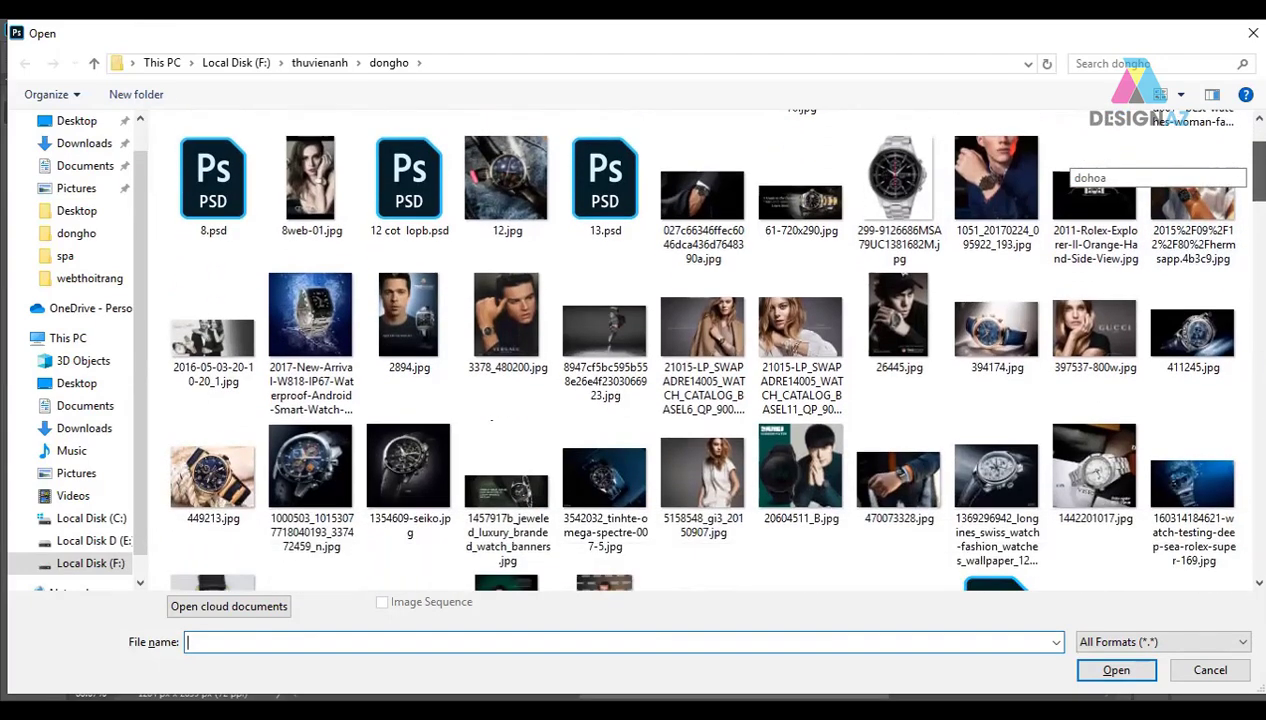
scroll(1068, 165, down, 2)
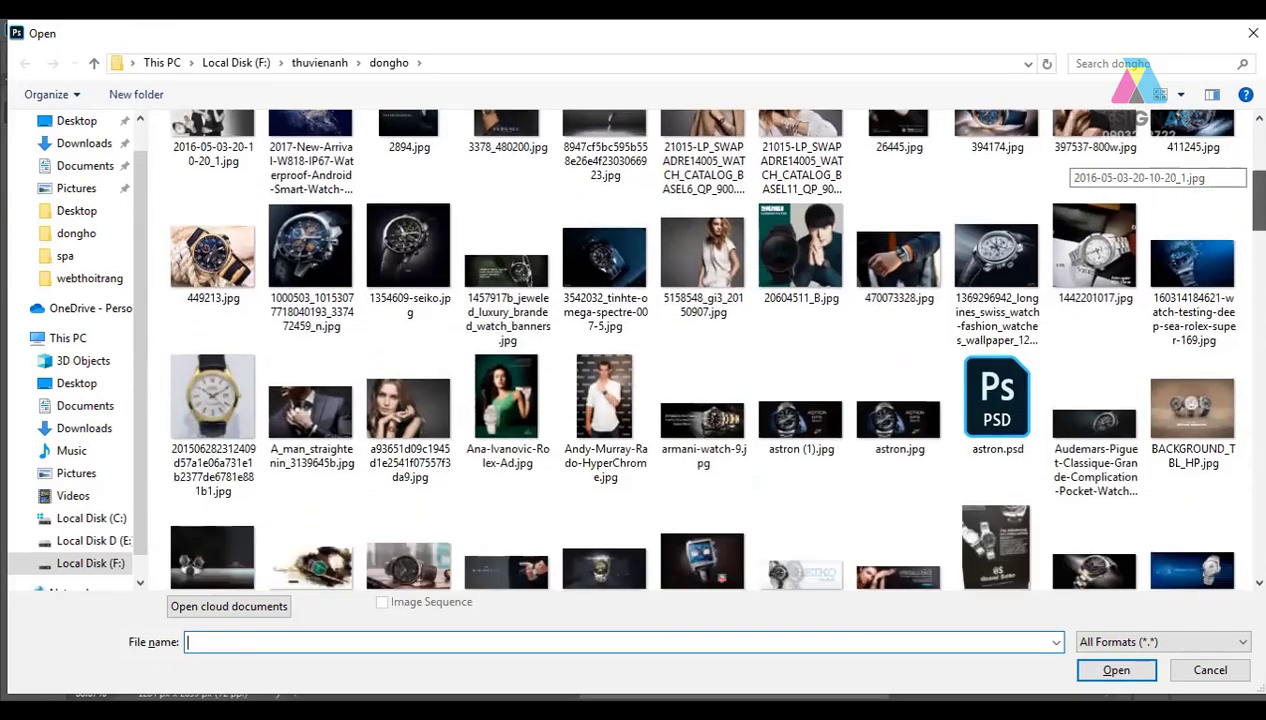
scroll(1068, 165, down, 1)
scroll(1068, 165, down, 1)
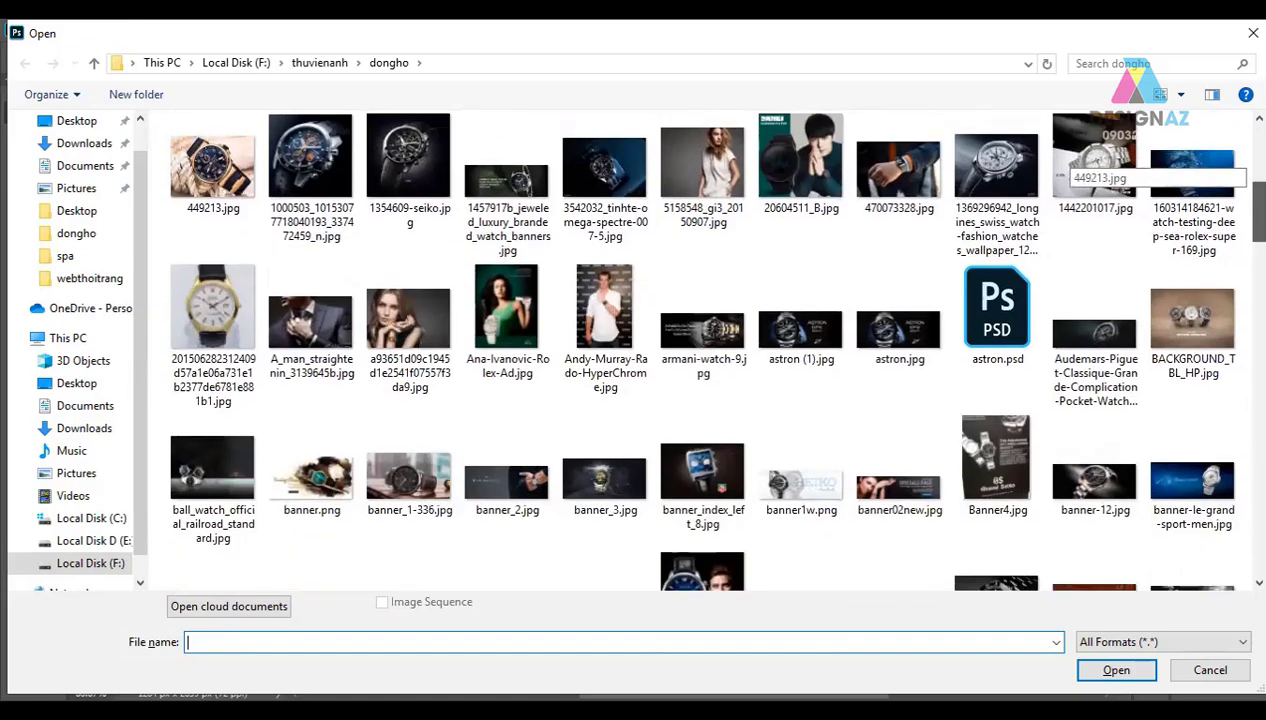
scroll(1068, 165, down, 1)
scroll(1068, 165, down, 1)
scroll(1068, 165, down, 1)
scroll(1068, 165, down, 1)
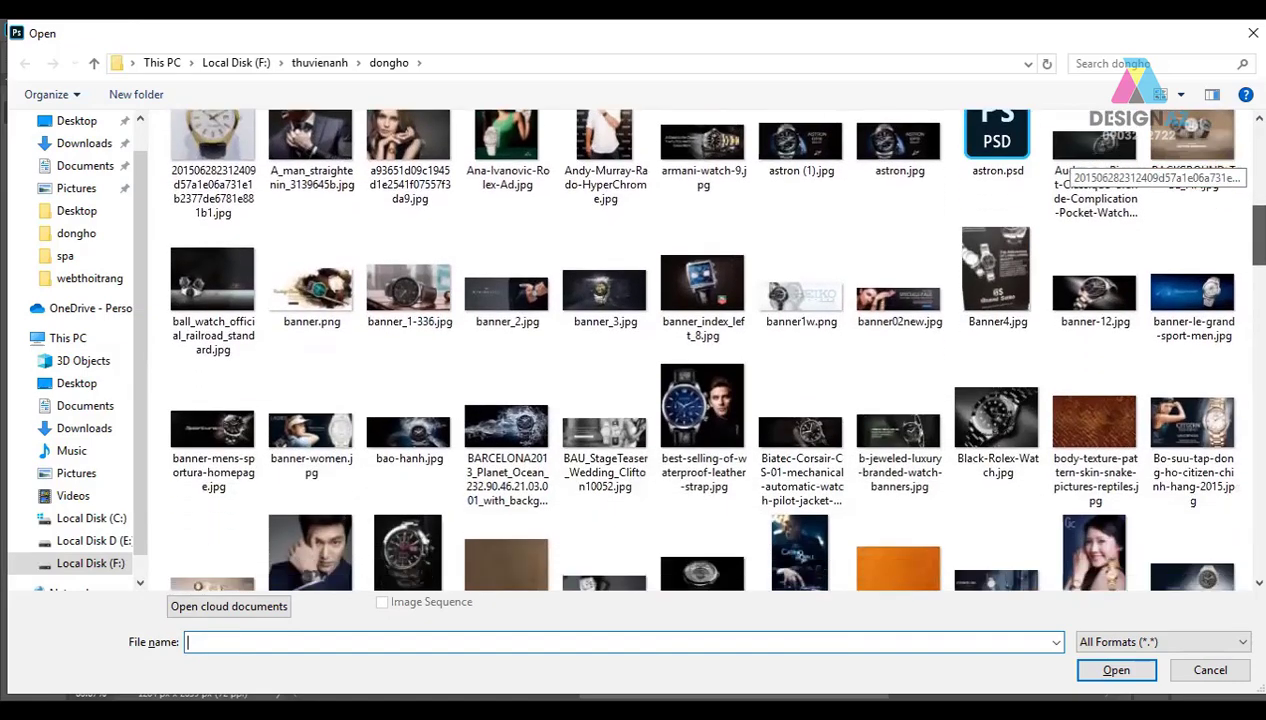
scroll(1068, 165, down, 1)
scroll(1068, 165, down, 1)
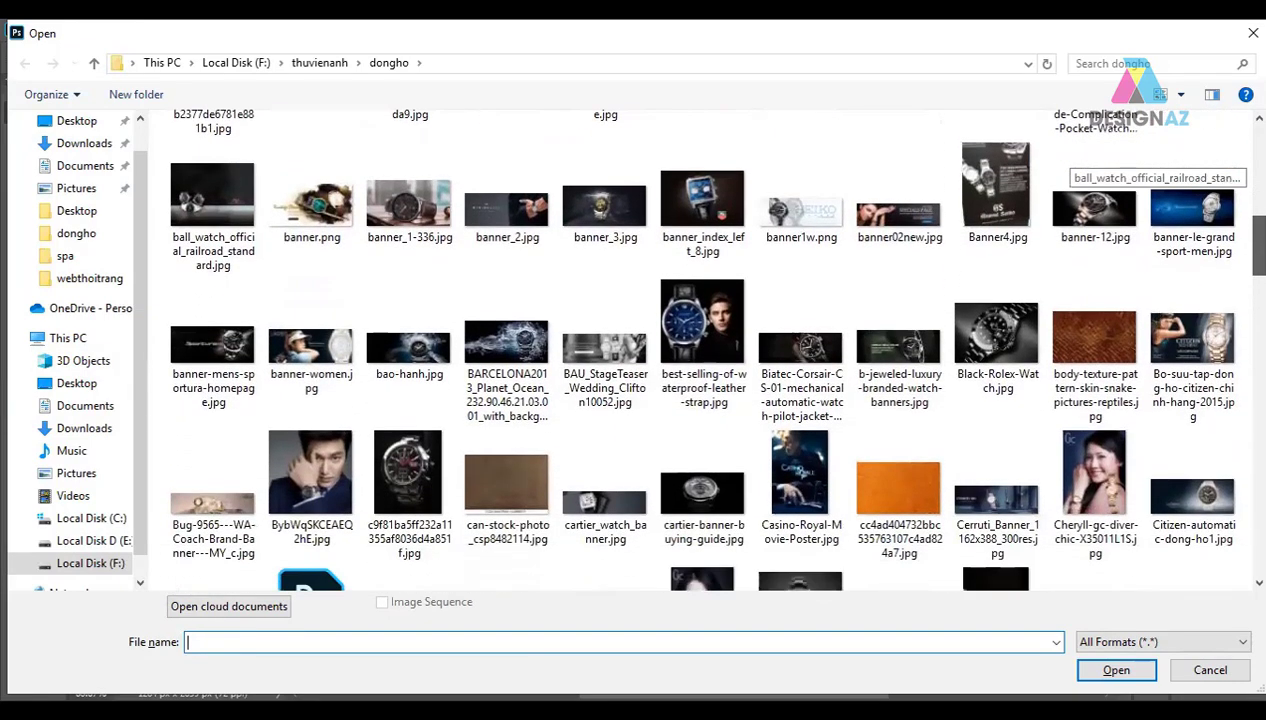
scroll(1068, 165, down, 1)
scroll(1068, 165, down, 1)
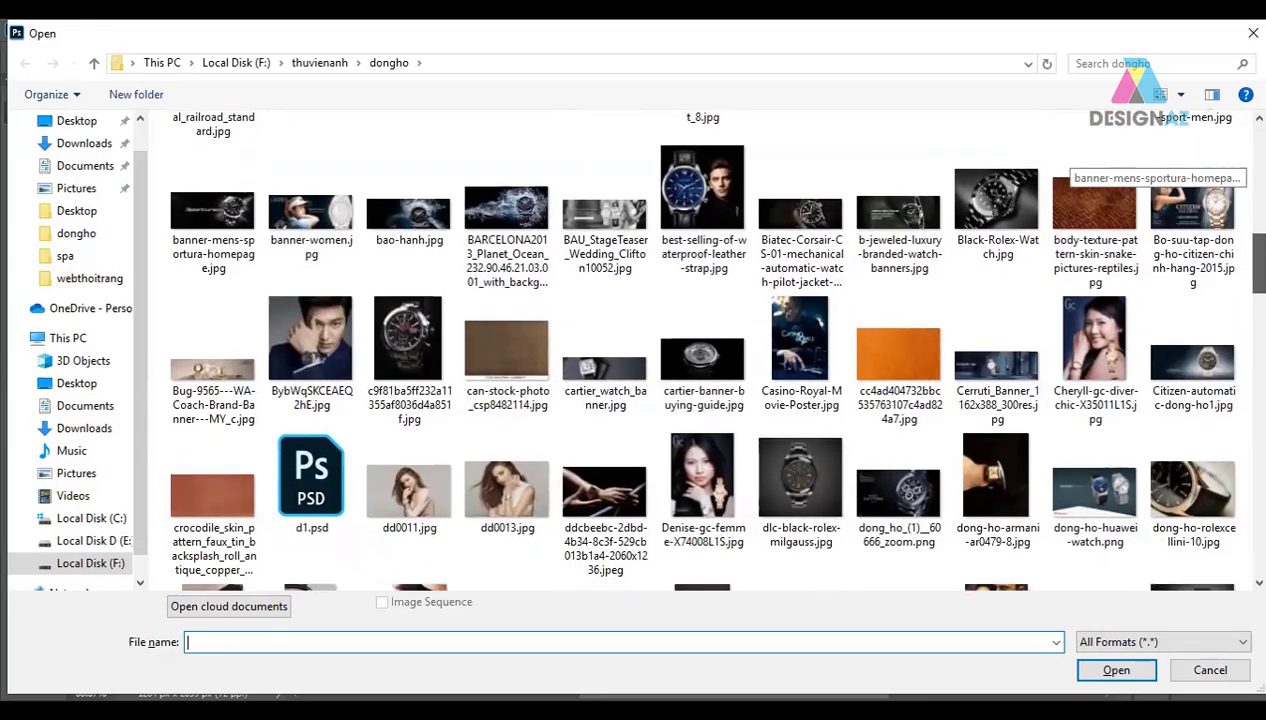
click(997, 365)
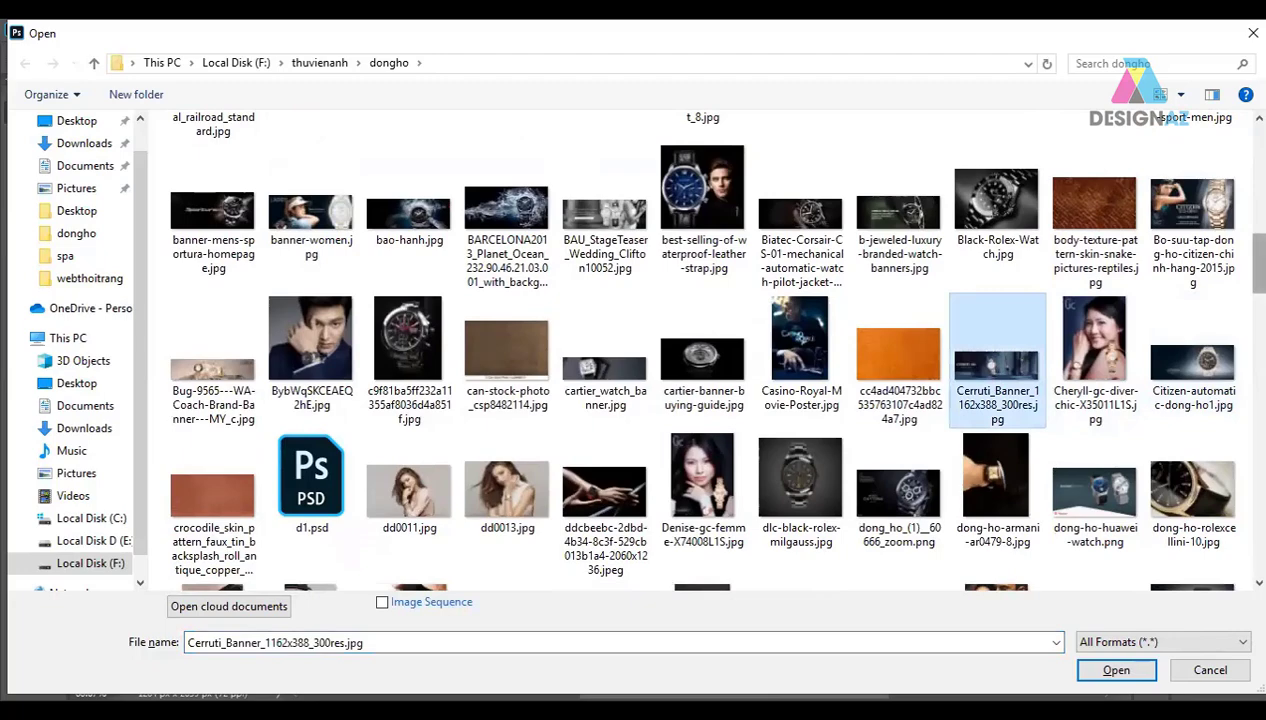
scroll(1066, 250, down, 2)
scroll(1066, 250, down, 2)
scroll(1066, 255, down, 1)
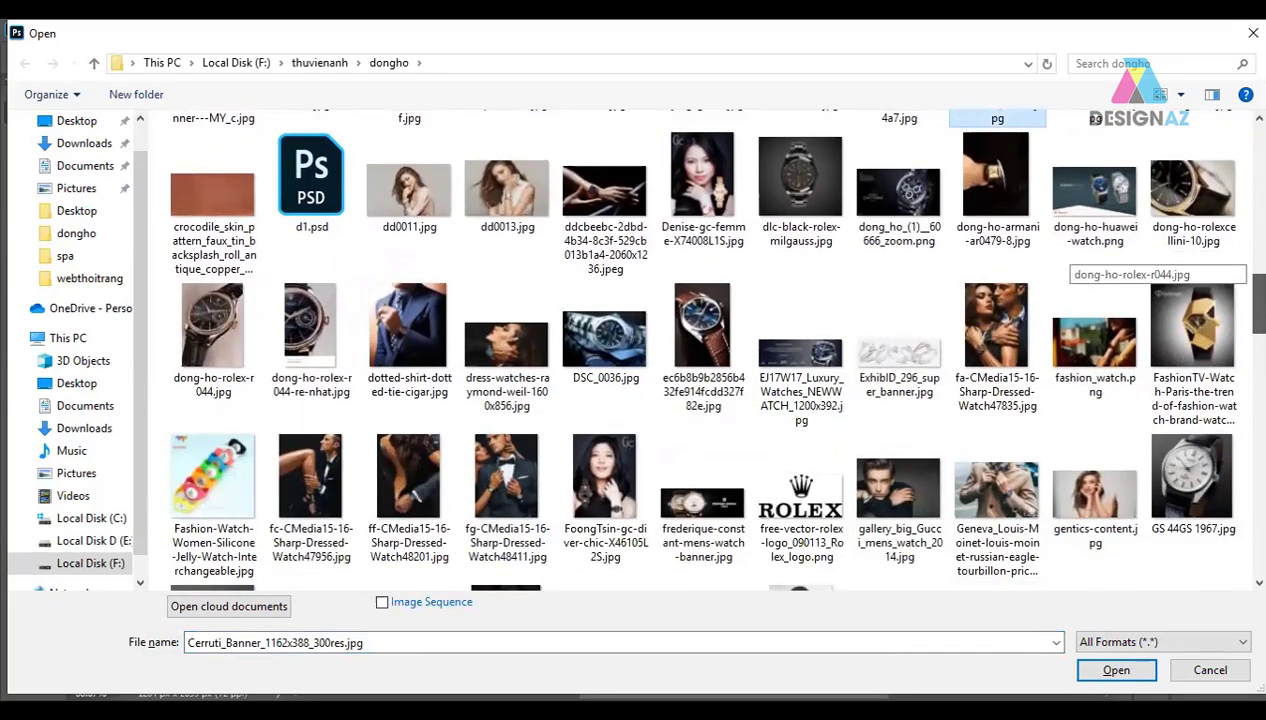
scroll(1066, 255, down, 1)
scroll(1066, 255, down, 1)
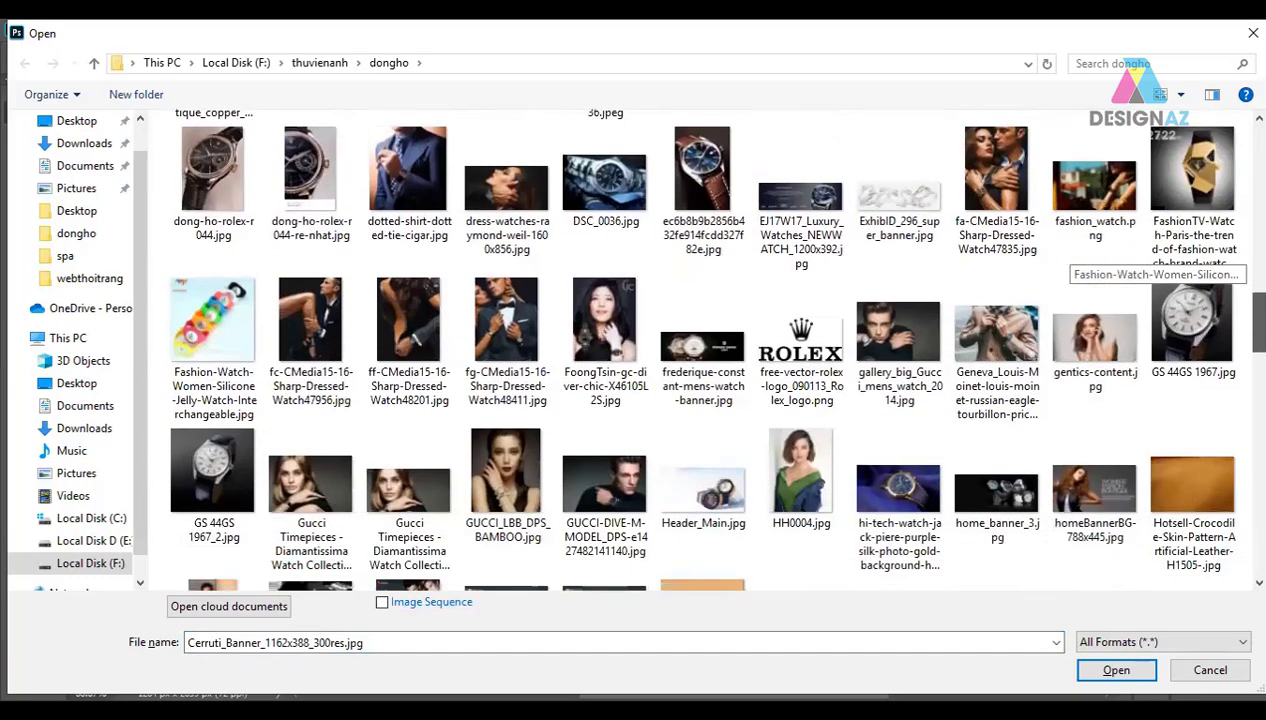
scroll(1066, 255, down, 1)
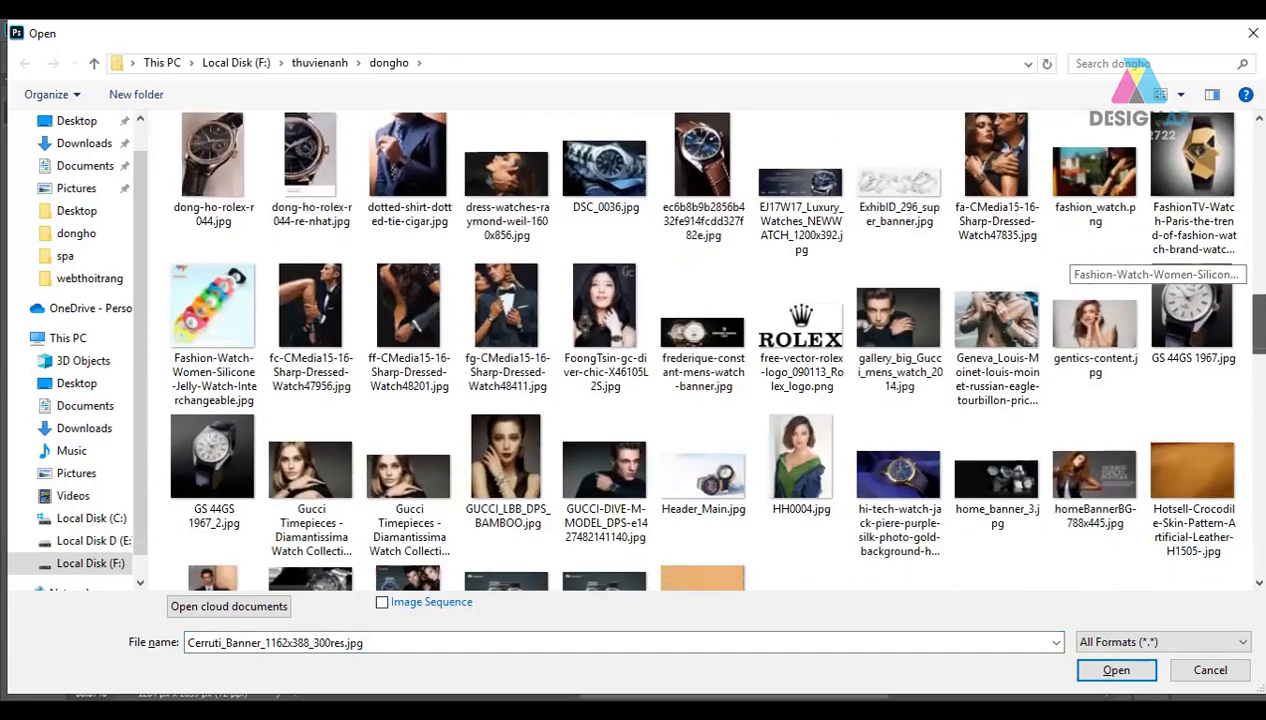
scroll(1066, 255, down, 1)
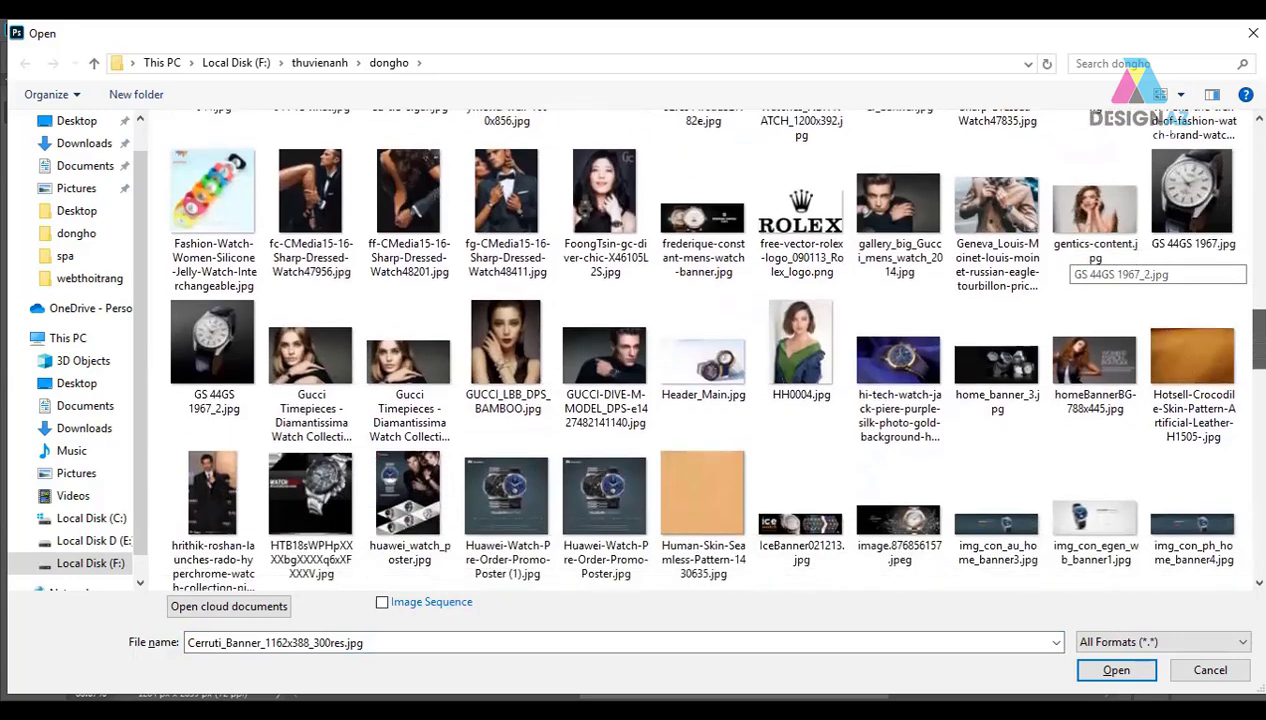
scroll(1066, 255, down, 1)
scroll(1066, 255, down, 1)
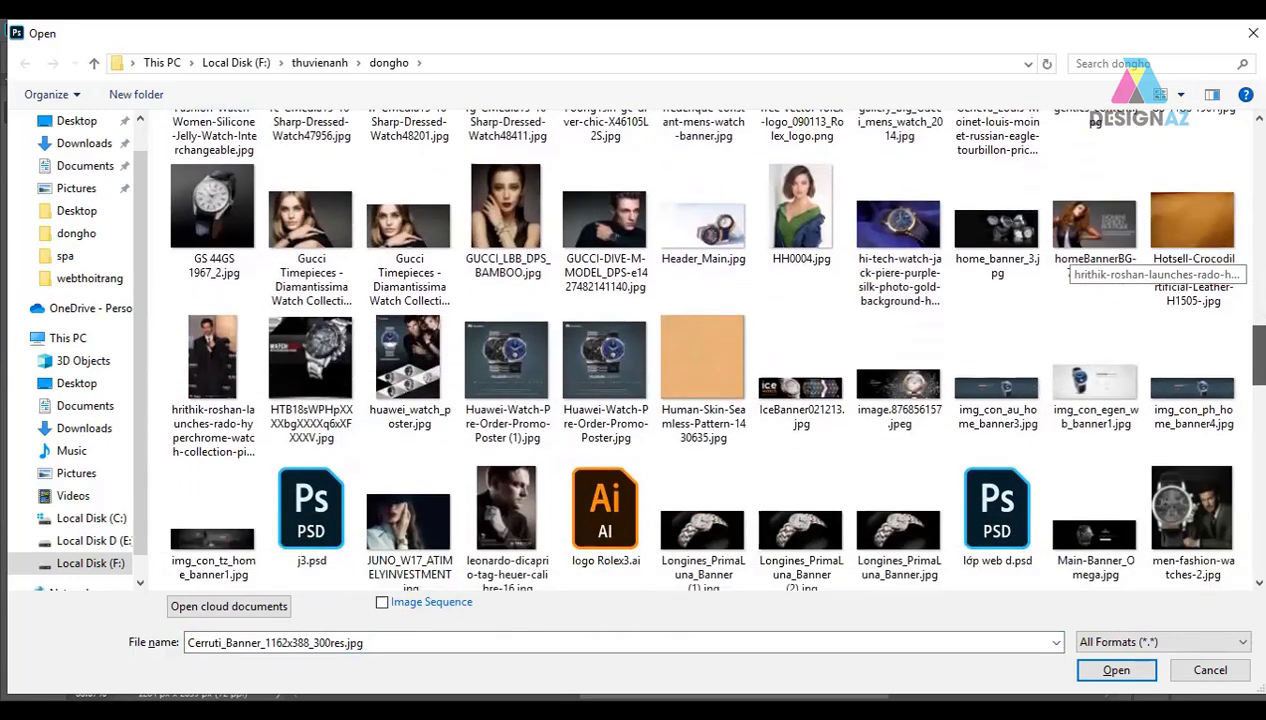
scroll(1066, 255, down, 1)
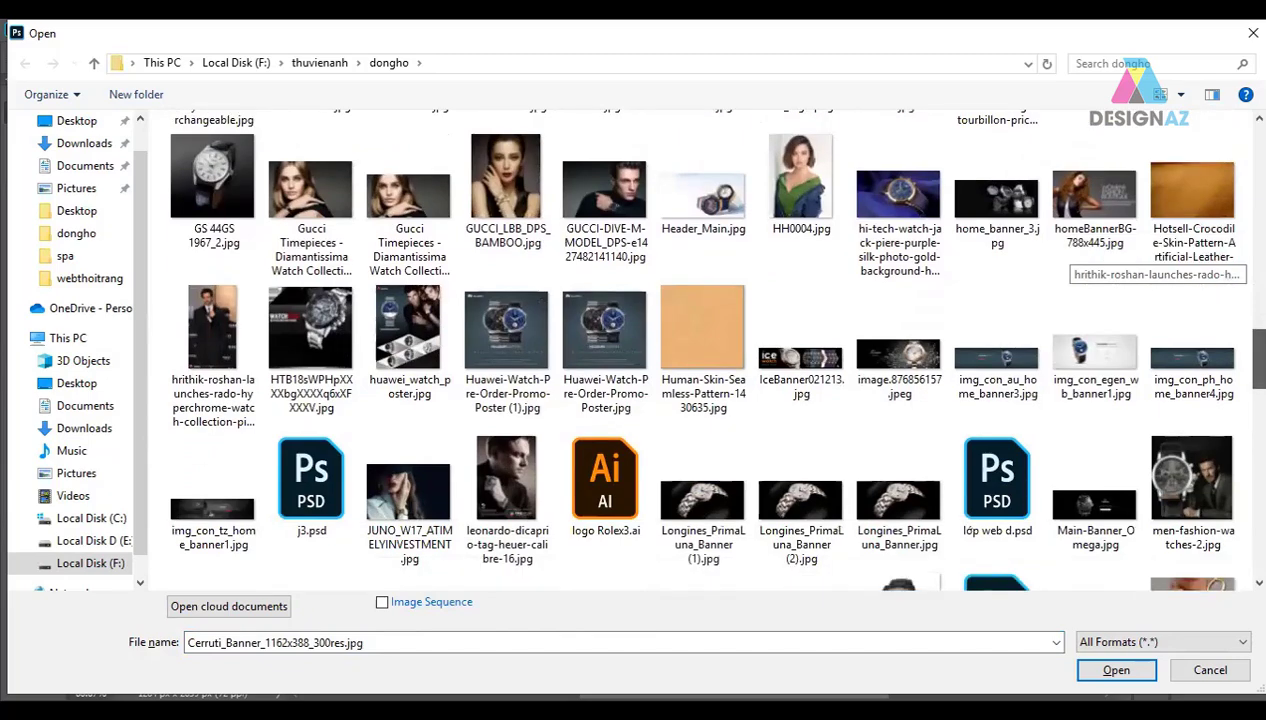
scroll(1066, 255, down, 1)
scroll(1066, 255, down, 1)
scroll(1066, 255, down, 1)
scroll(1066, 255, down, 1)
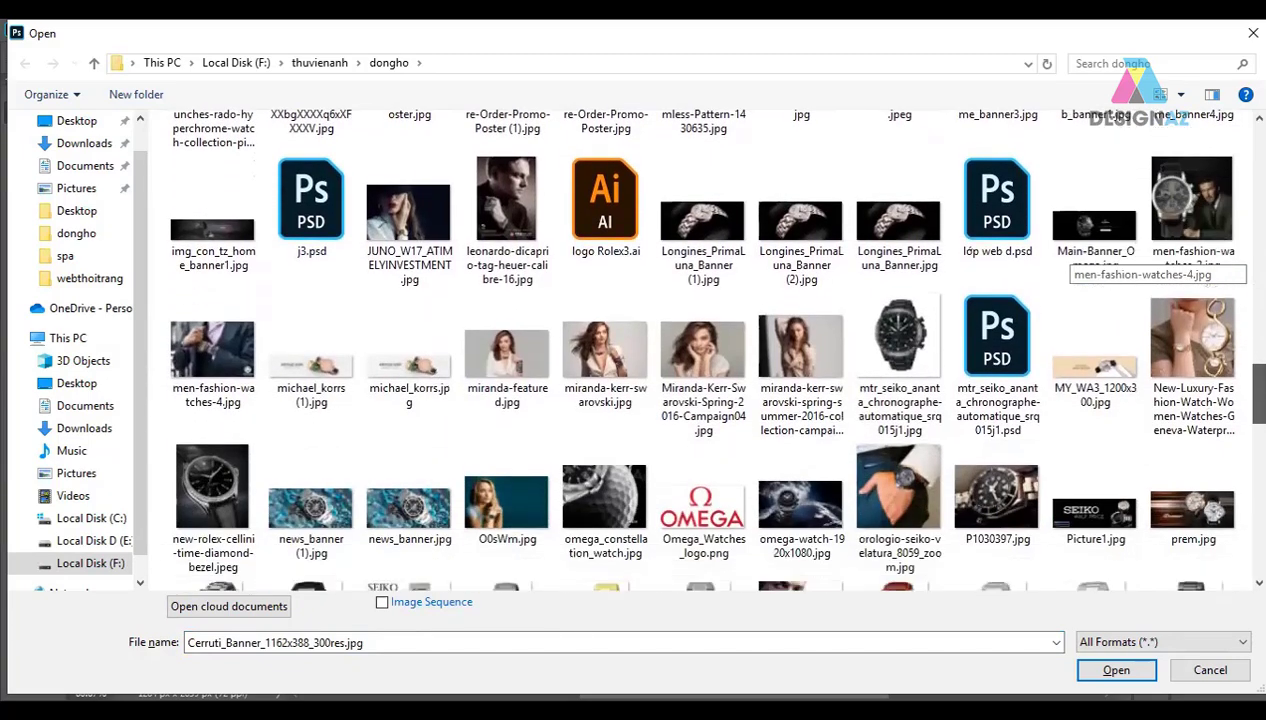
scroll(1066, 255, down, 1)
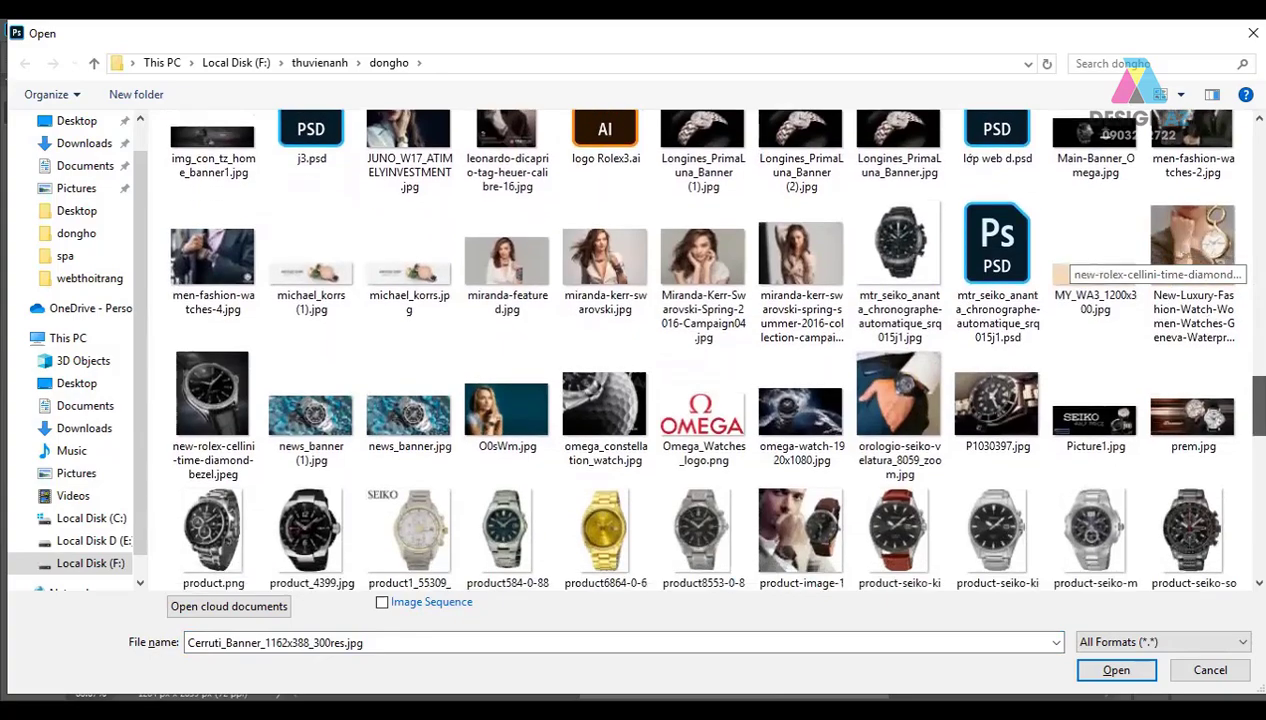
scroll(1066, 255, down, 1)
scroll(1066, 255, down, 1)
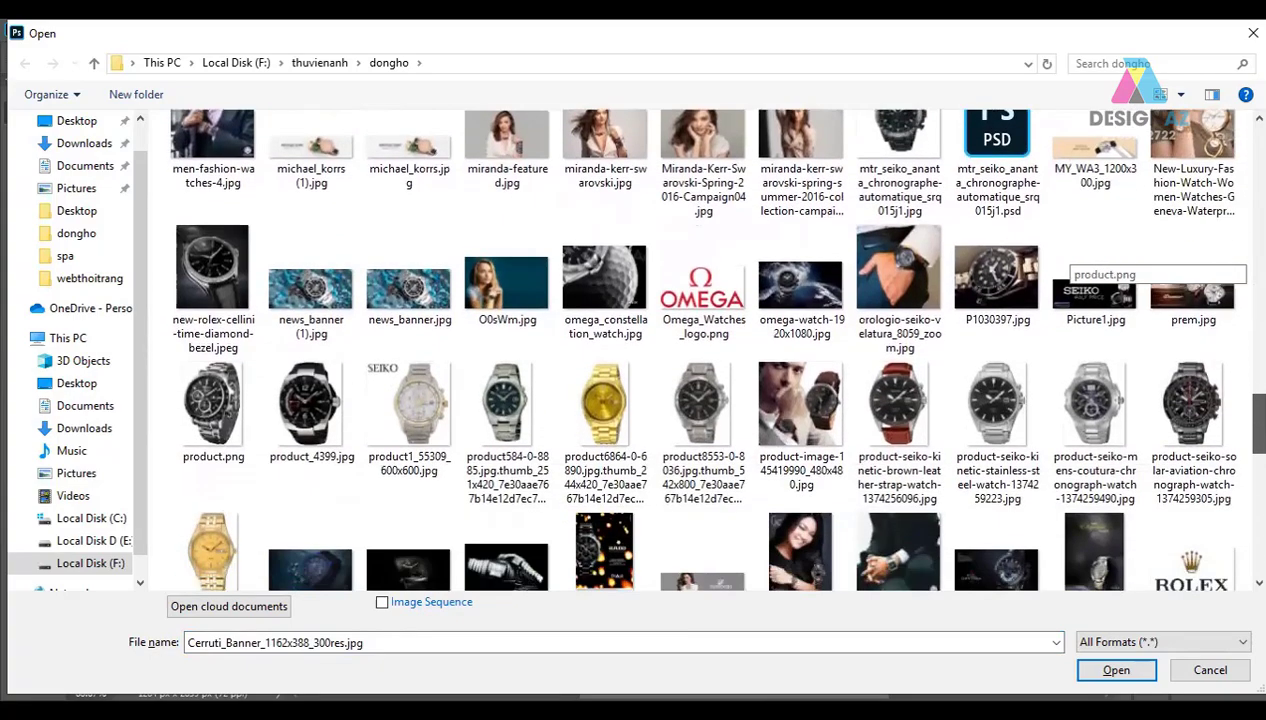
scroll(1066, 255, down, 1)
scroll(1066, 255, down, 1)
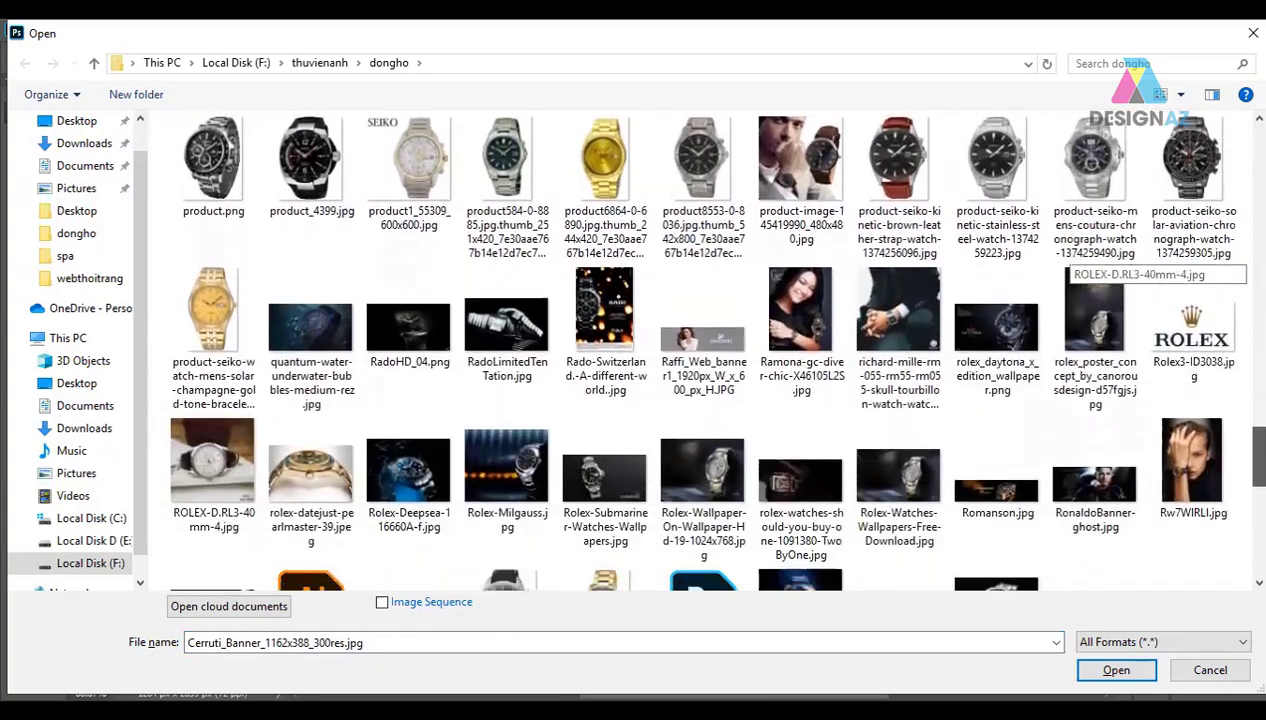
scroll(1066, 255, down, 1)
scroll(1066, 255, down, 2)
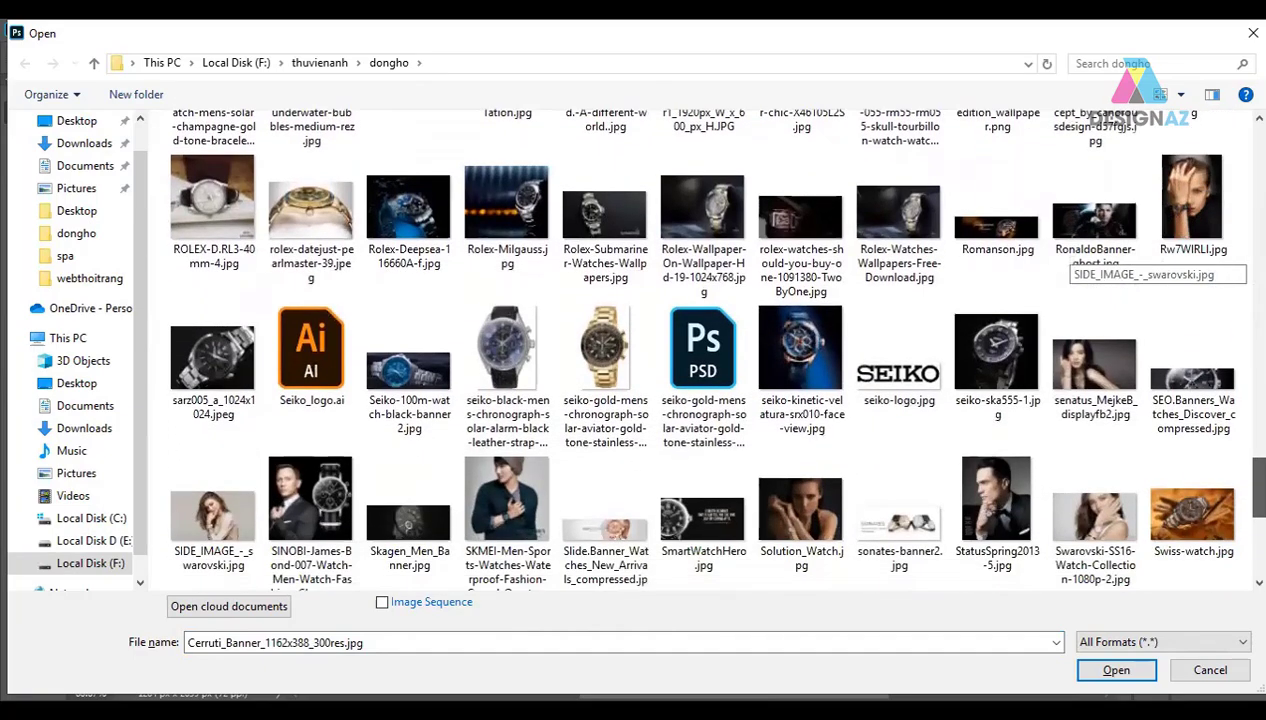
scroll(1066, 255, up, 2)
scroll(1066, 255, up, 1)
scroll(1066, 255, up, 1)
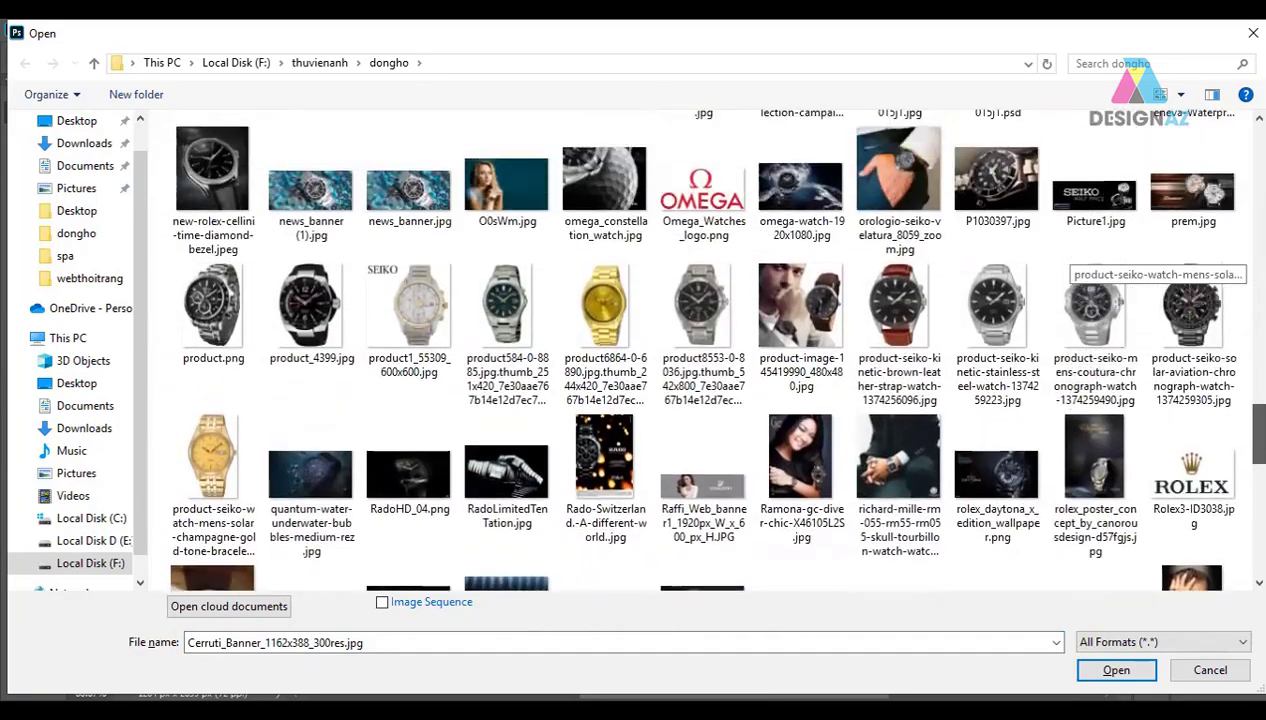
scroll(1066, 255, up, 1)
scroll(1066, 255, up, 1)
scroll(1066, 255, up, 1)
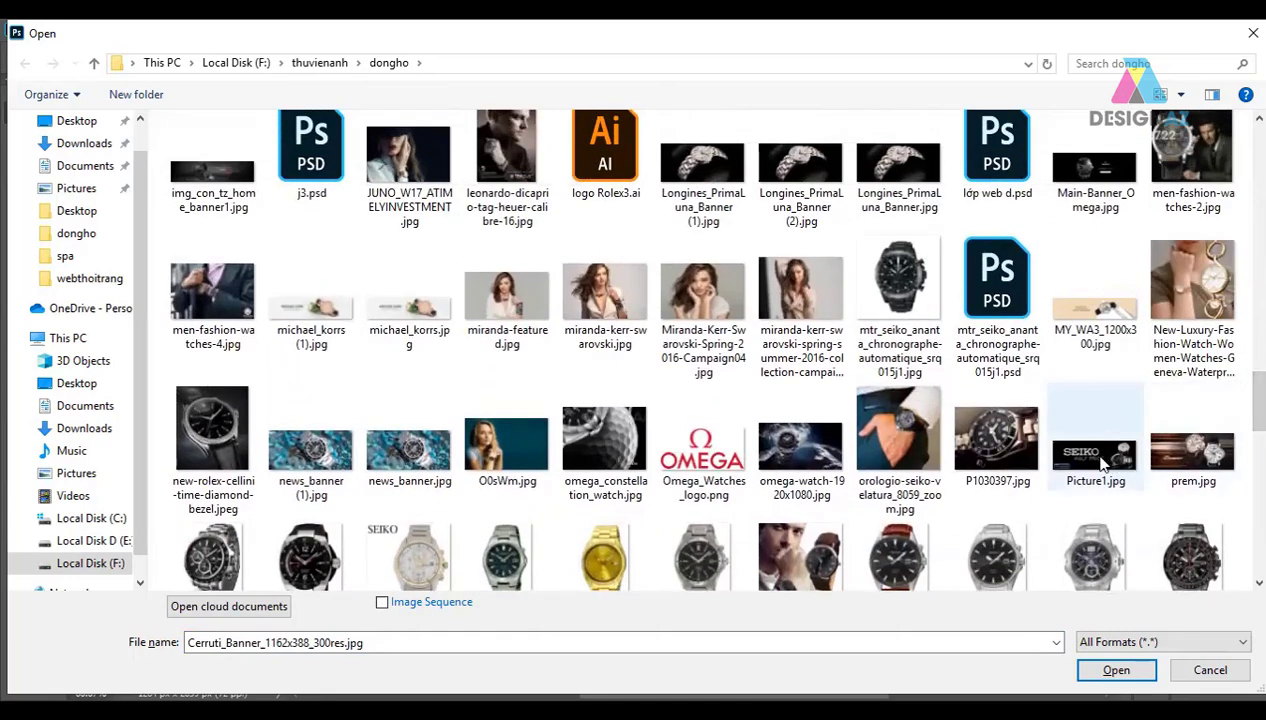
click(1182, 460)
click(1050, 458)
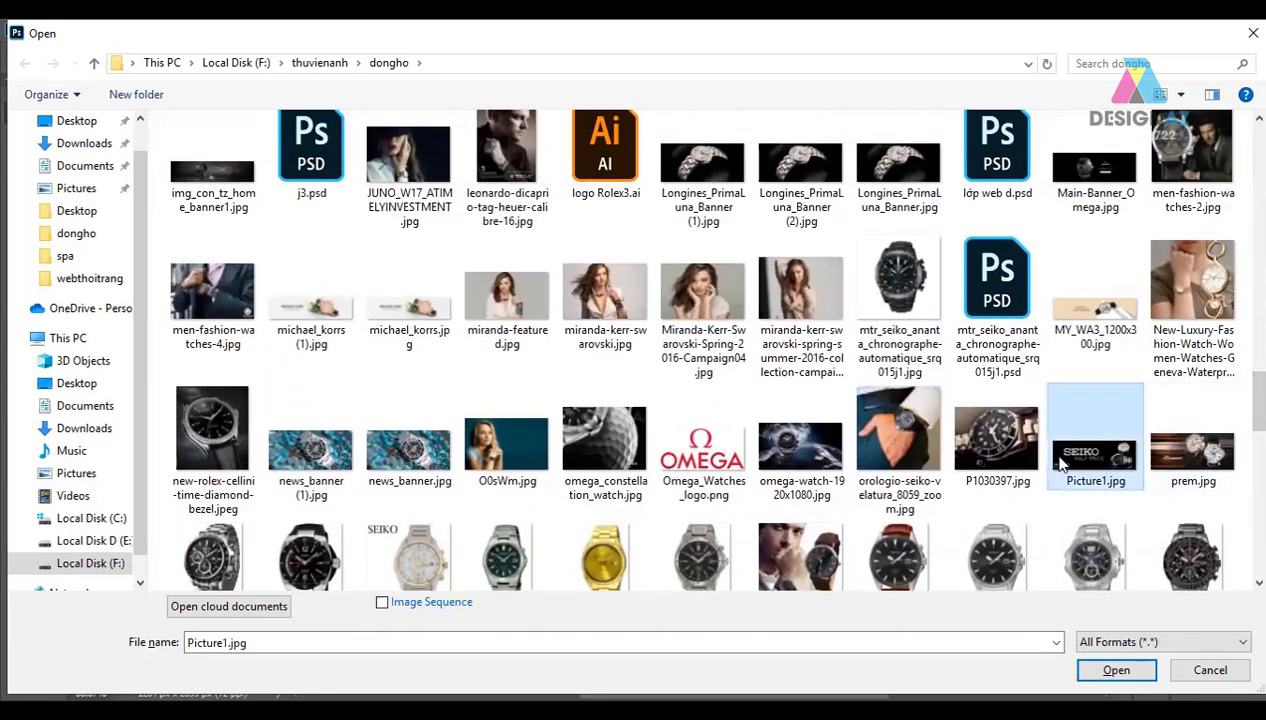
click(1125, 675)
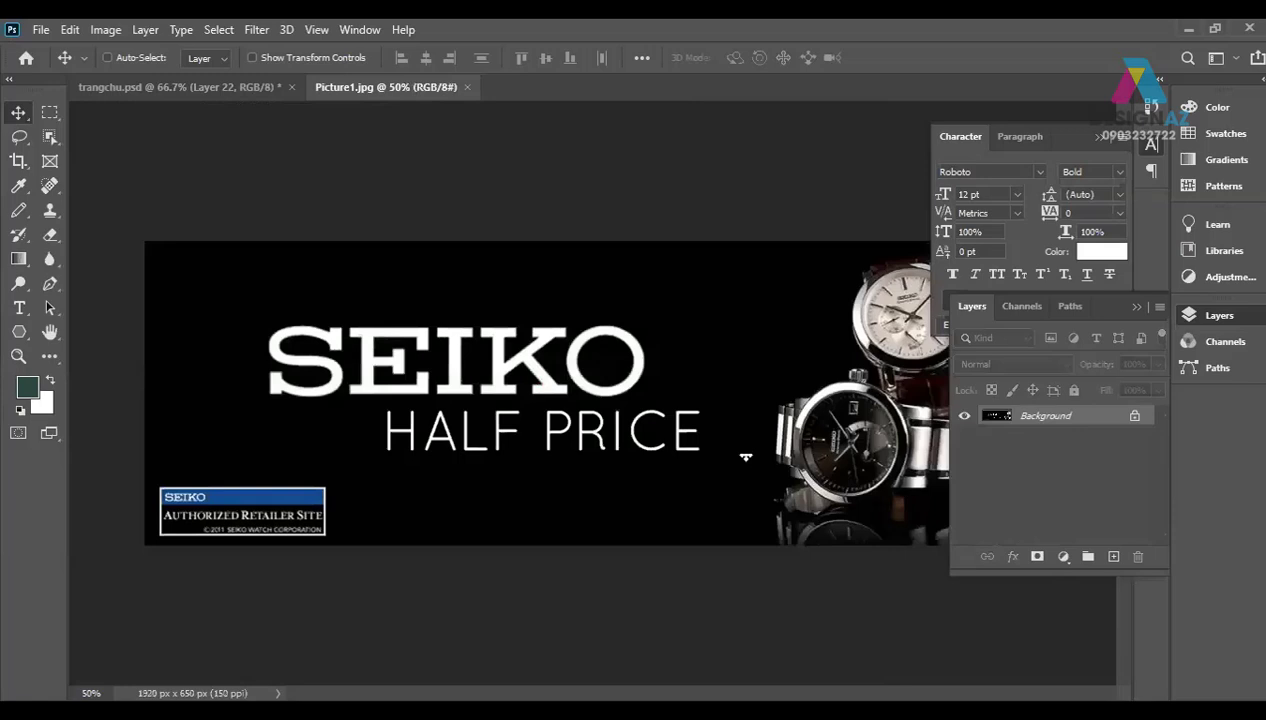
Step: Close Picture1.jpg and open Cerruti_Banner_1162x388_300res.jpg from the dongho folder
click(468, 87)
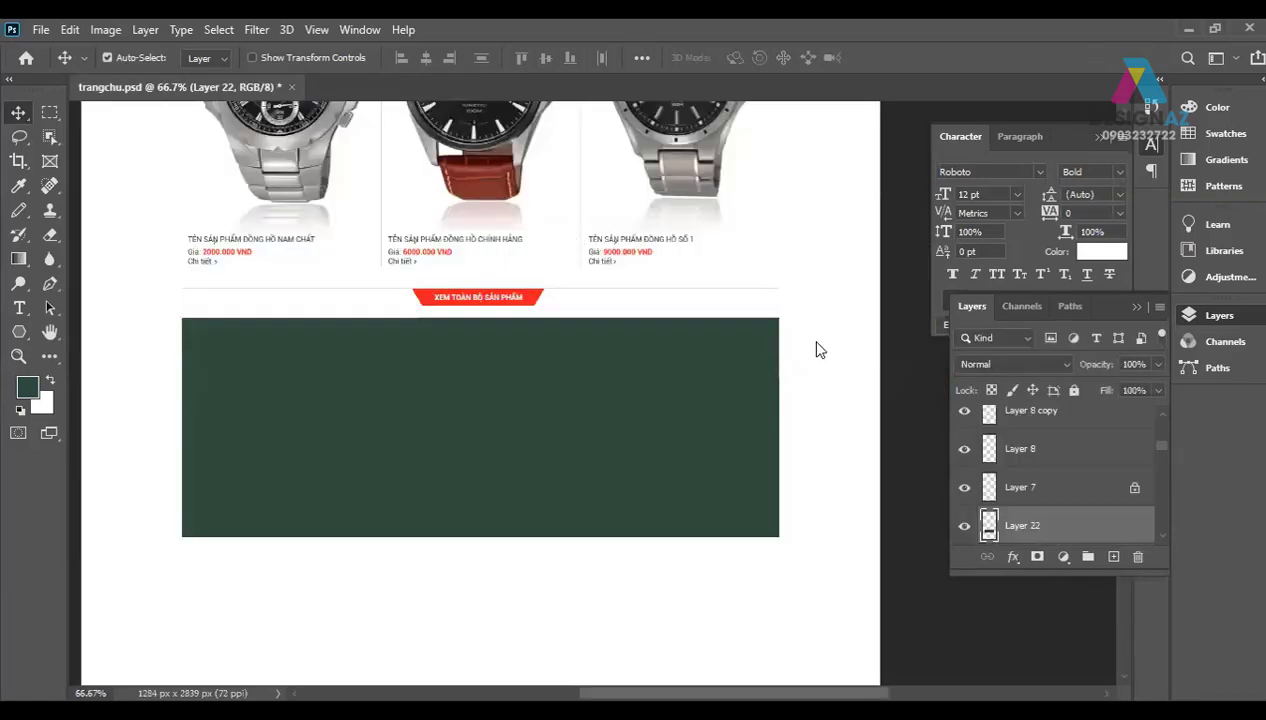
key(ctrl+o)
scroll(1080, 160, down, 1)
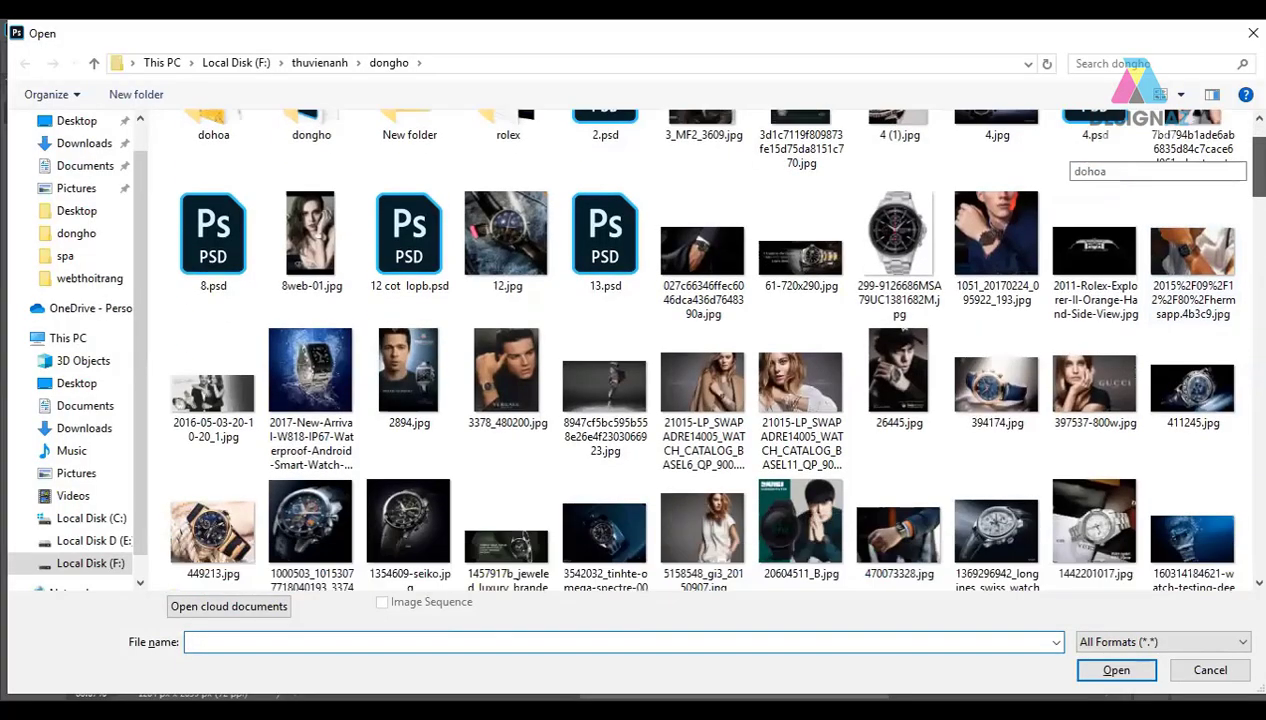
scroll(1080, 160, down, 1)
scroll(1080, 160, down, 1)
scroll(1080, 160, down, 1)
scroll(1078, 160, down, 1)
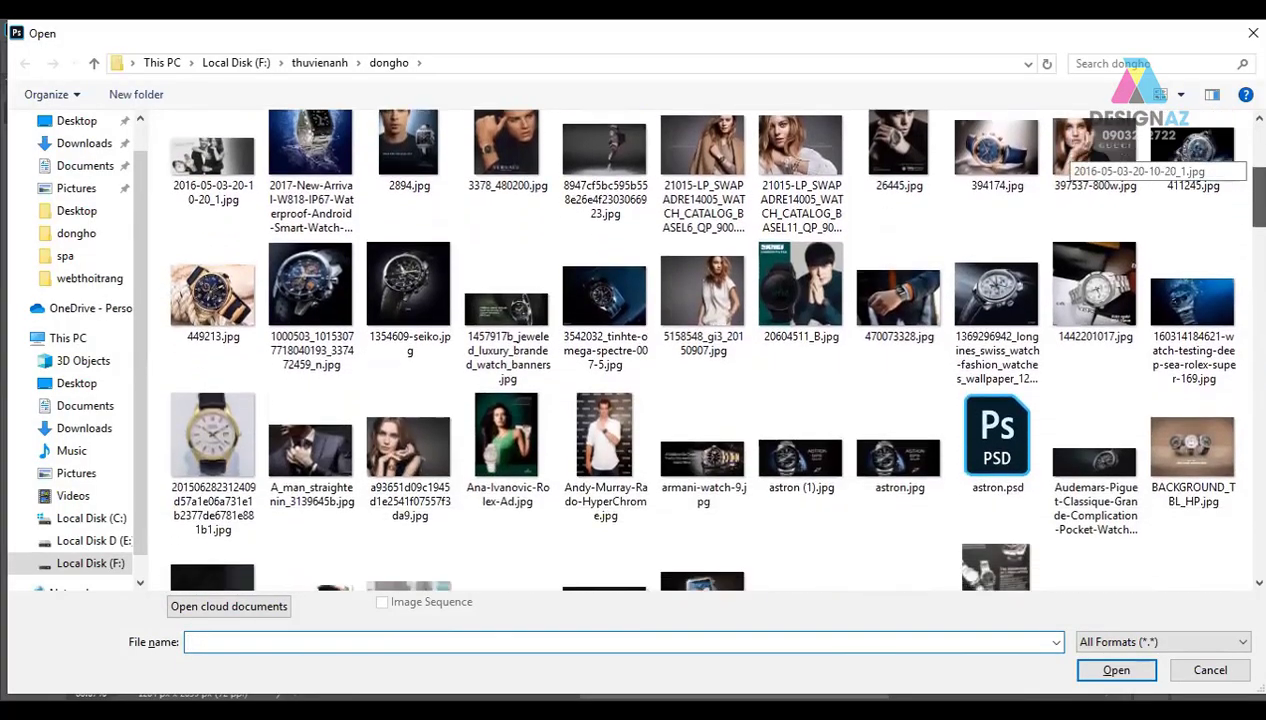
scroll(1080, 160, down, 1)
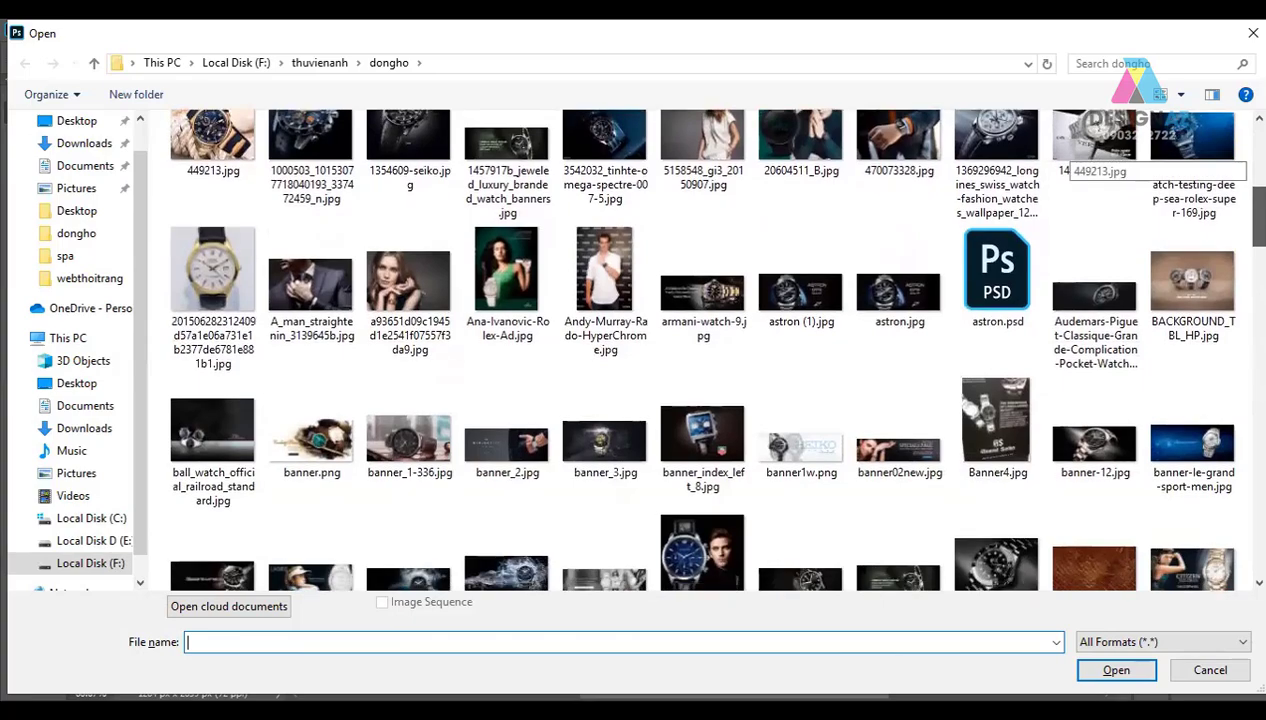
scroll(1080, 160, down, 2)
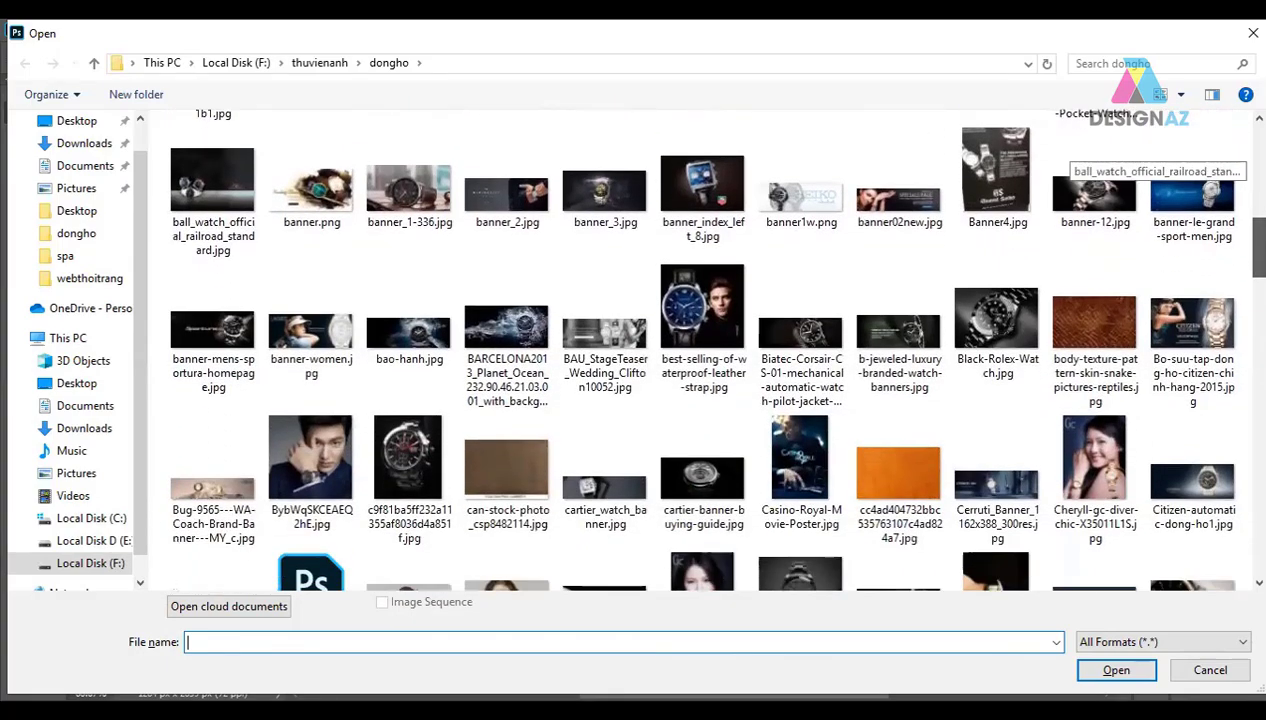
scroll(1080, 160, down, 2)
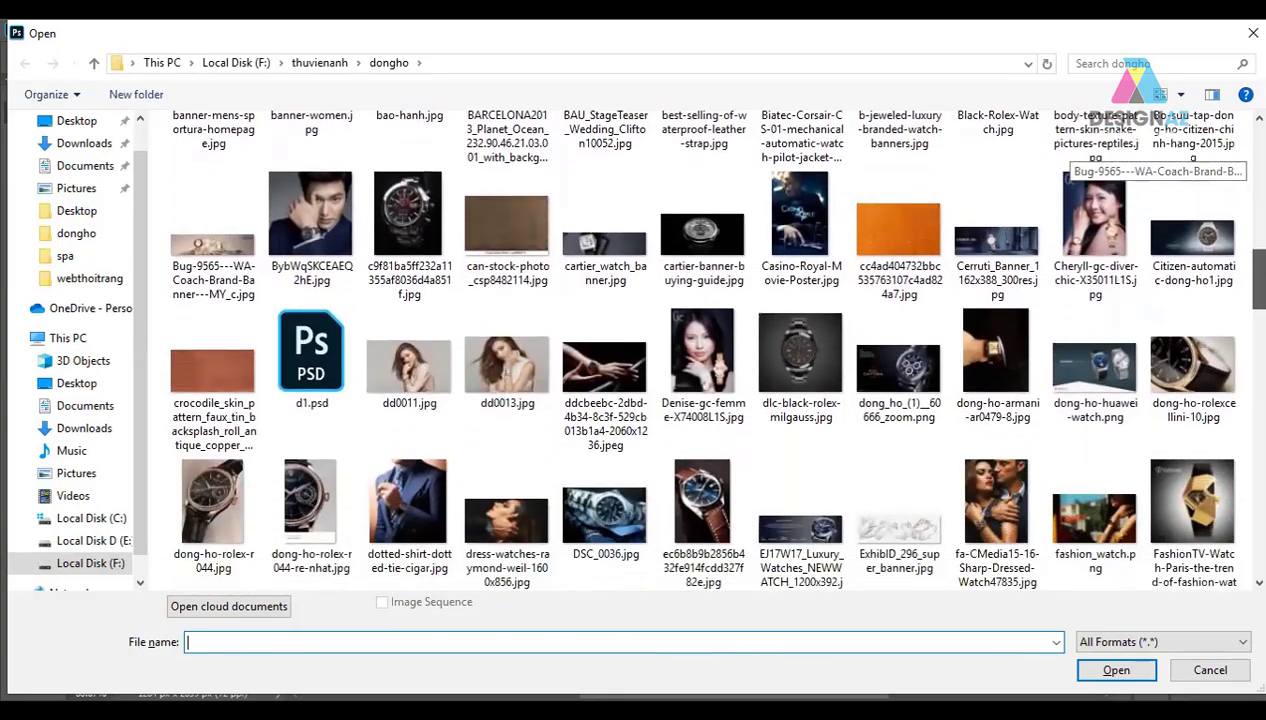
scroll(1080, 160, down, 1)
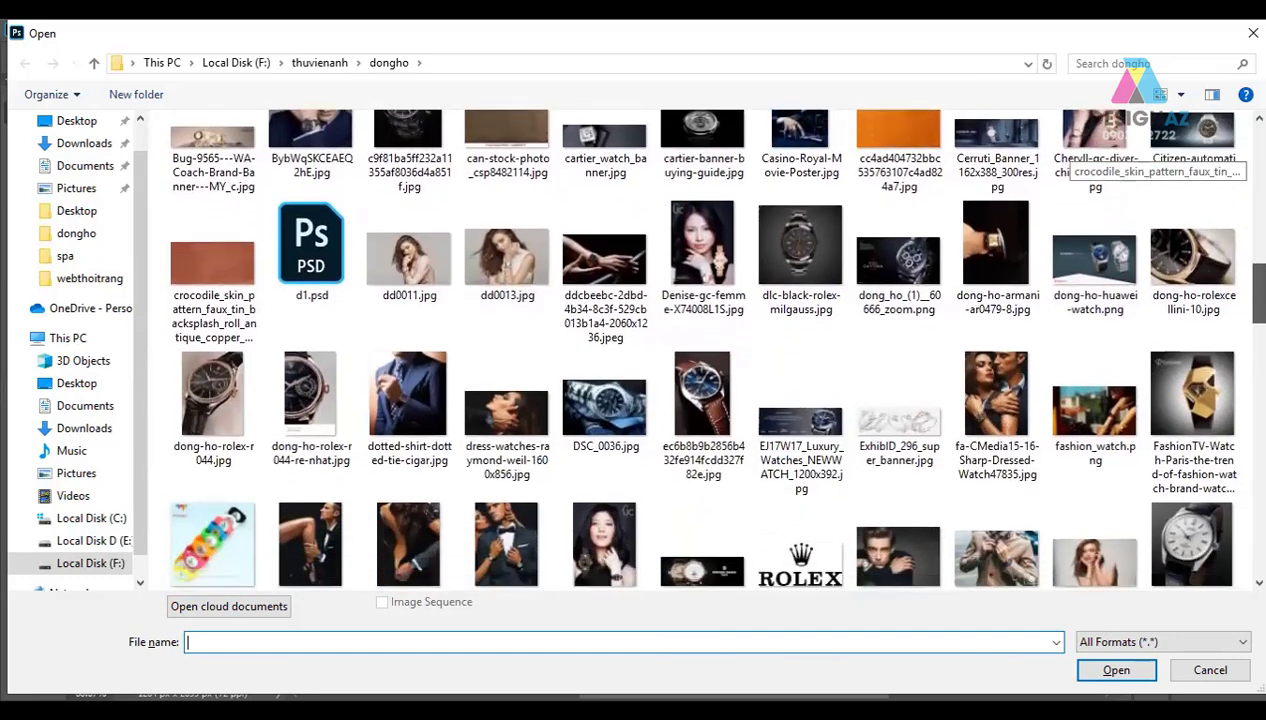
scroll(1080, 160, up, 1)
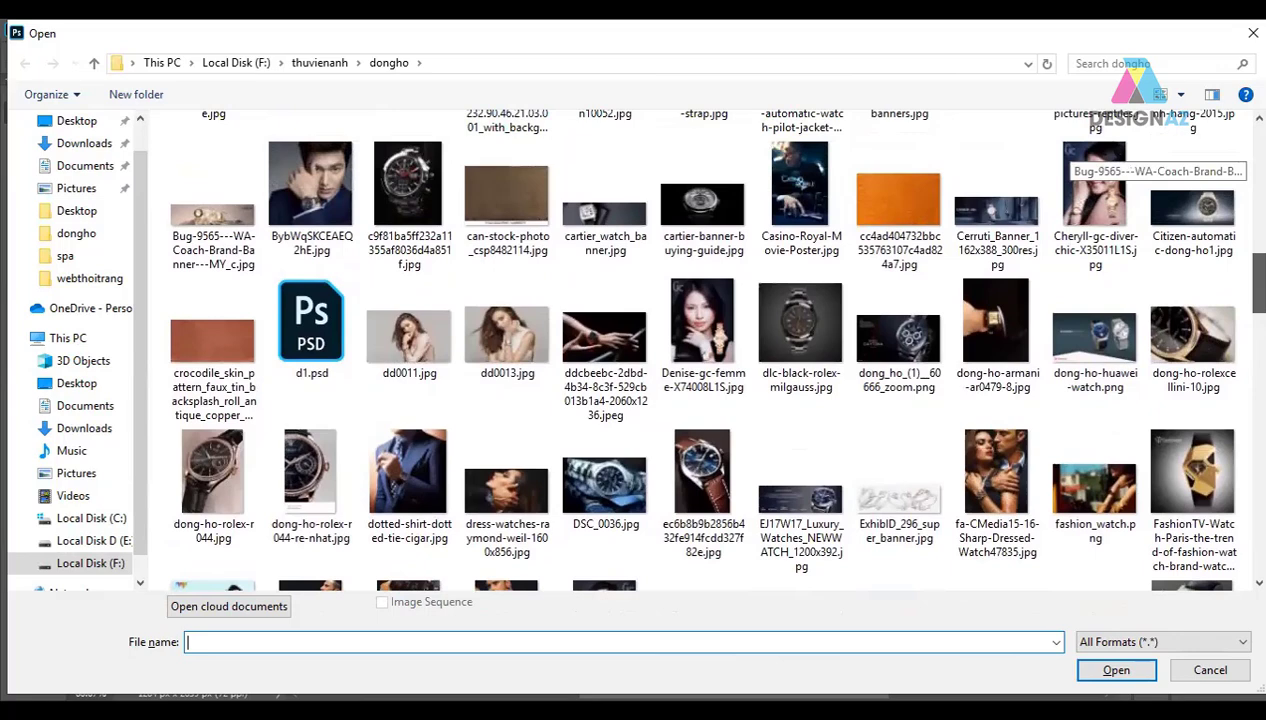
scroll(1080, 160, up, 1)
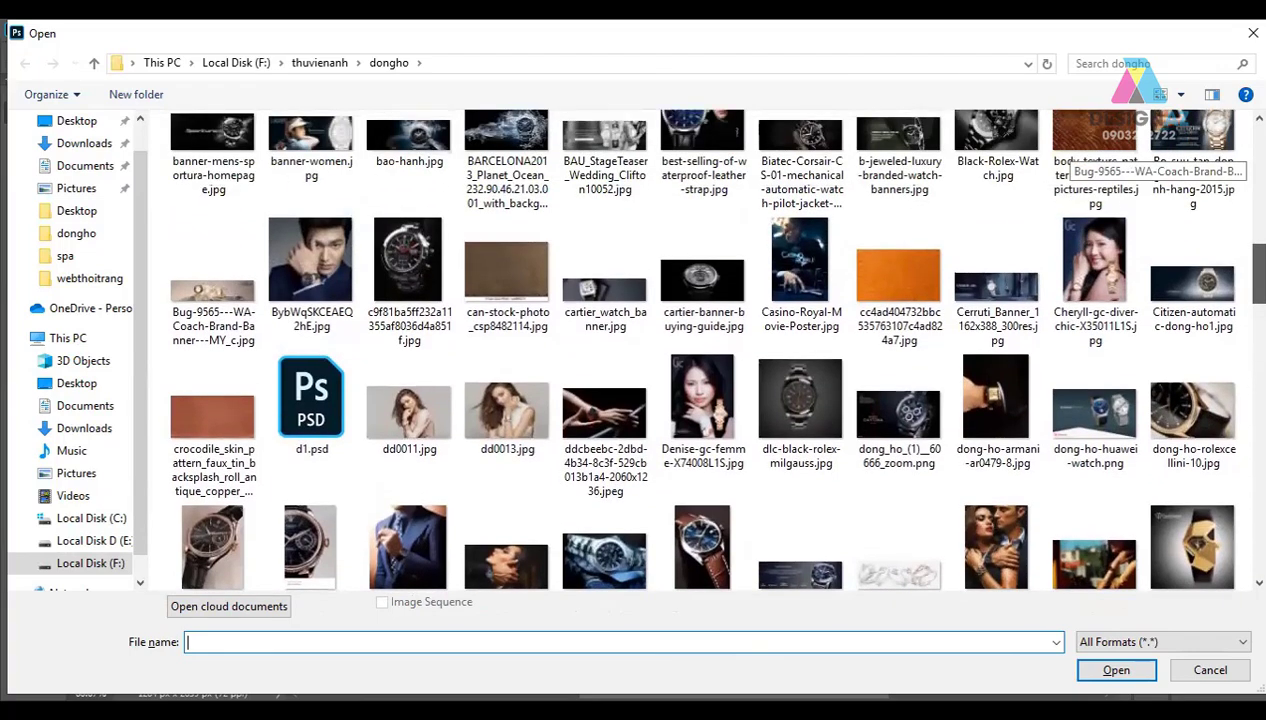
click(1116, 670)
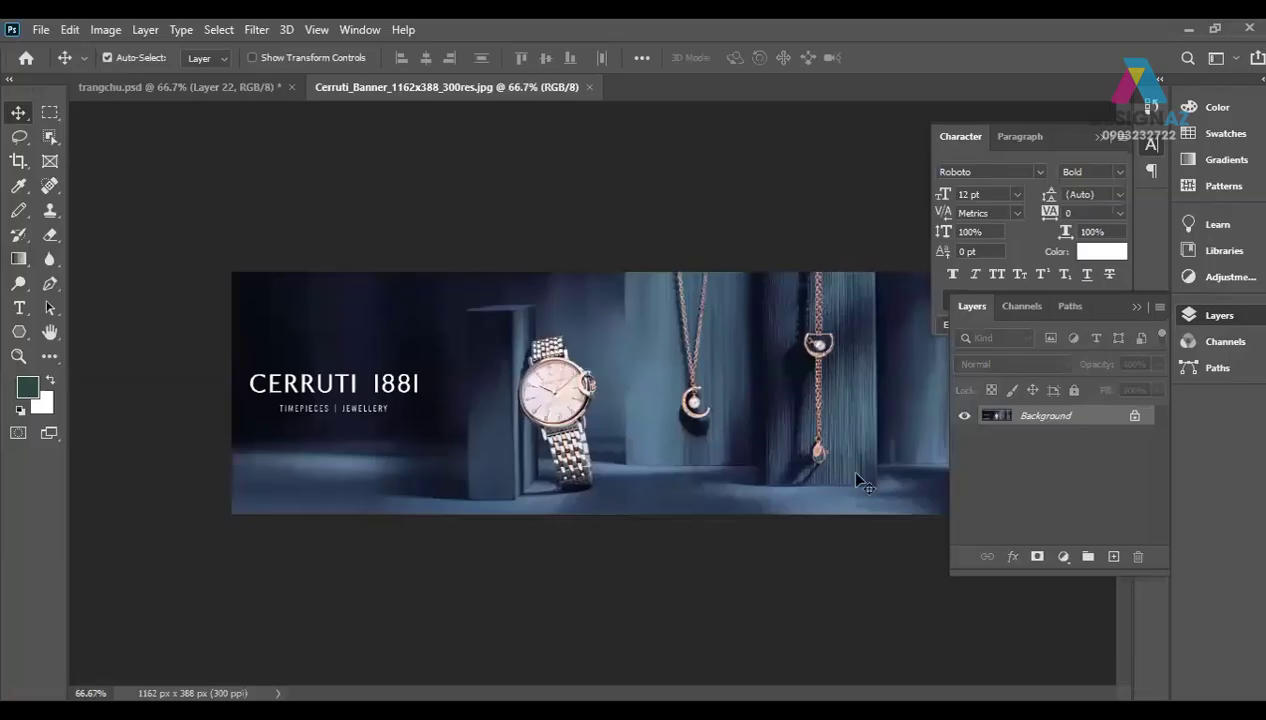
Step: Copy the whole Cerruti banner and paste it into trangchu.psd as a new layer
key(ctrl+a)
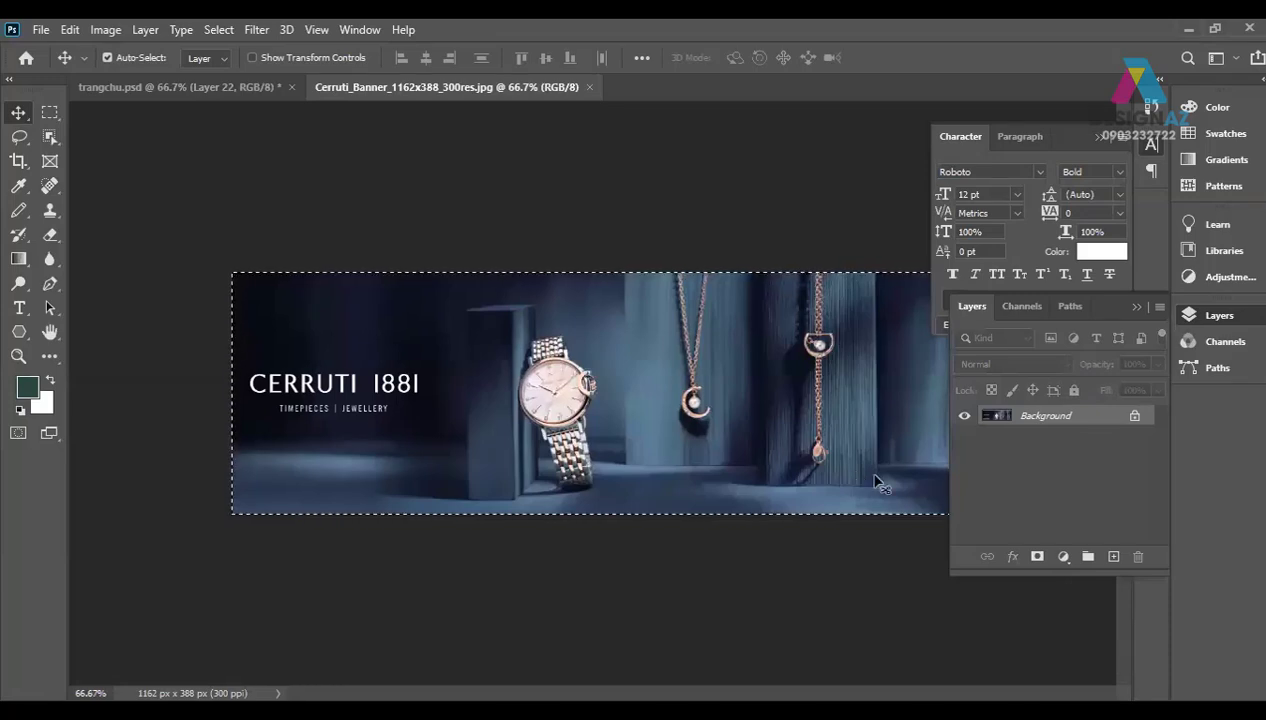
click(224, 89)
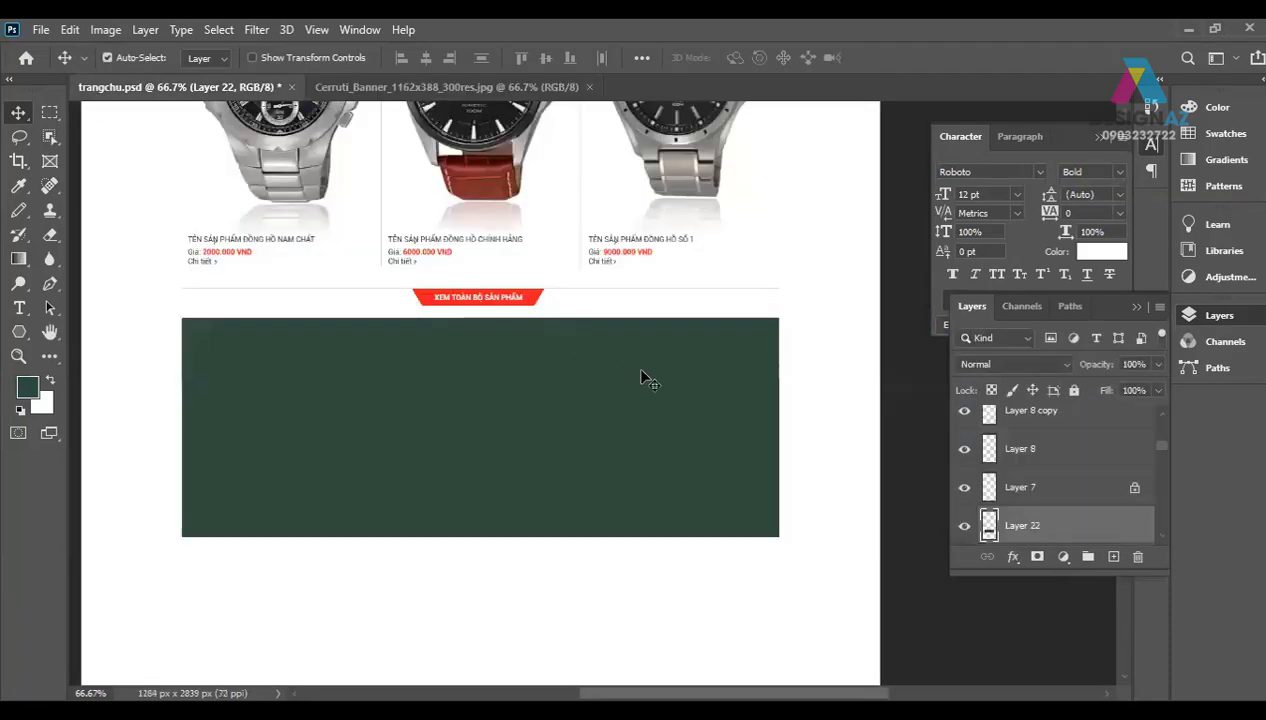
key(ctrl+v)
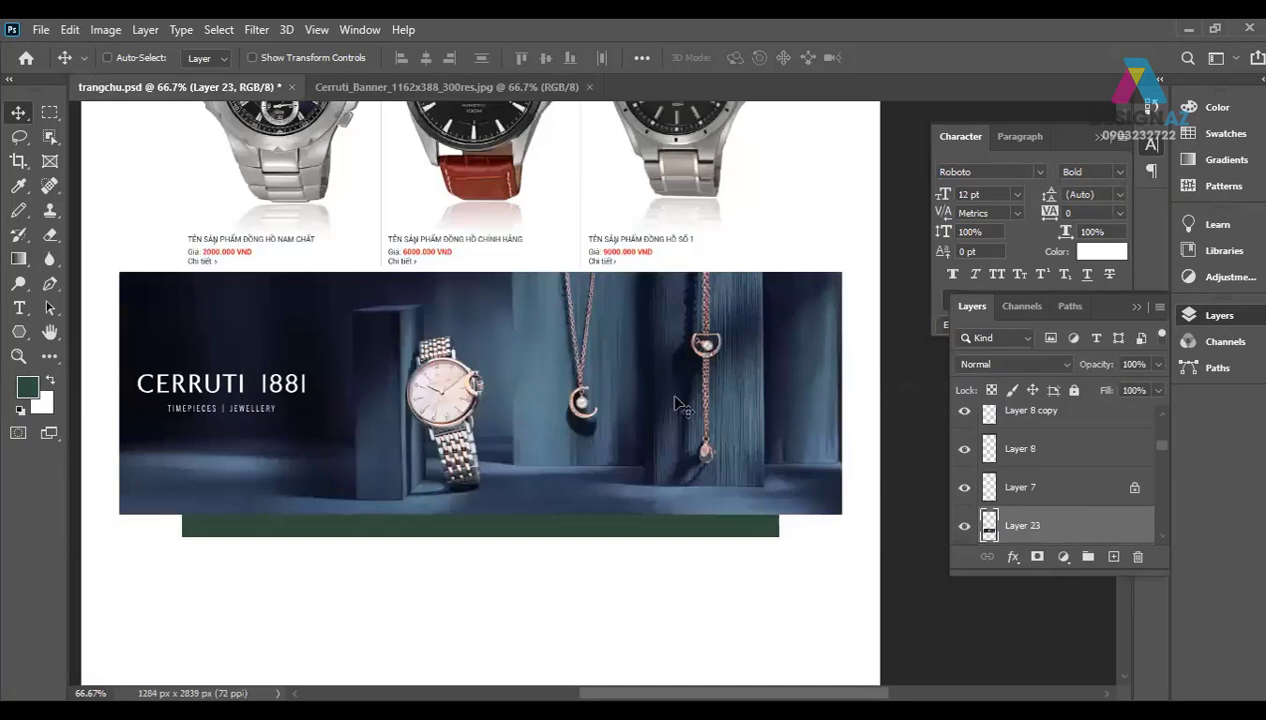
Step: Scale the pasted banner to about 963 x 321 px over the green block
key(ctrl+t)
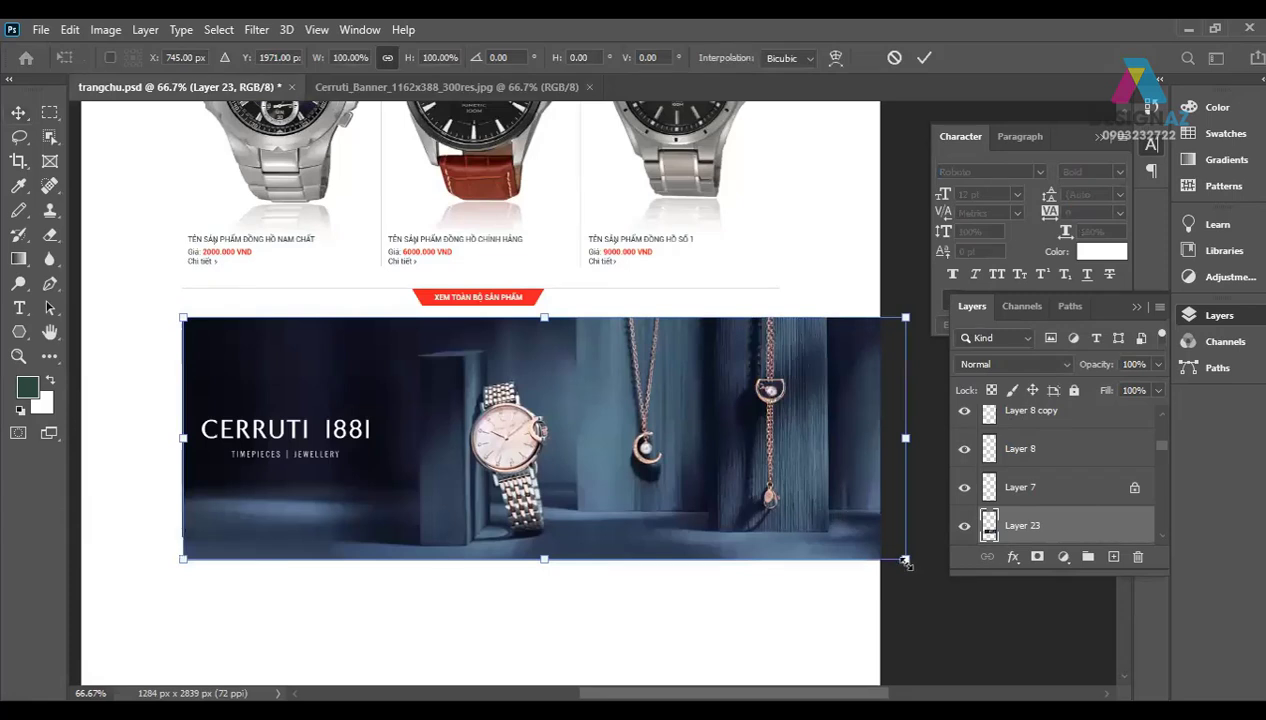
drag(905, 563, 901, 559)
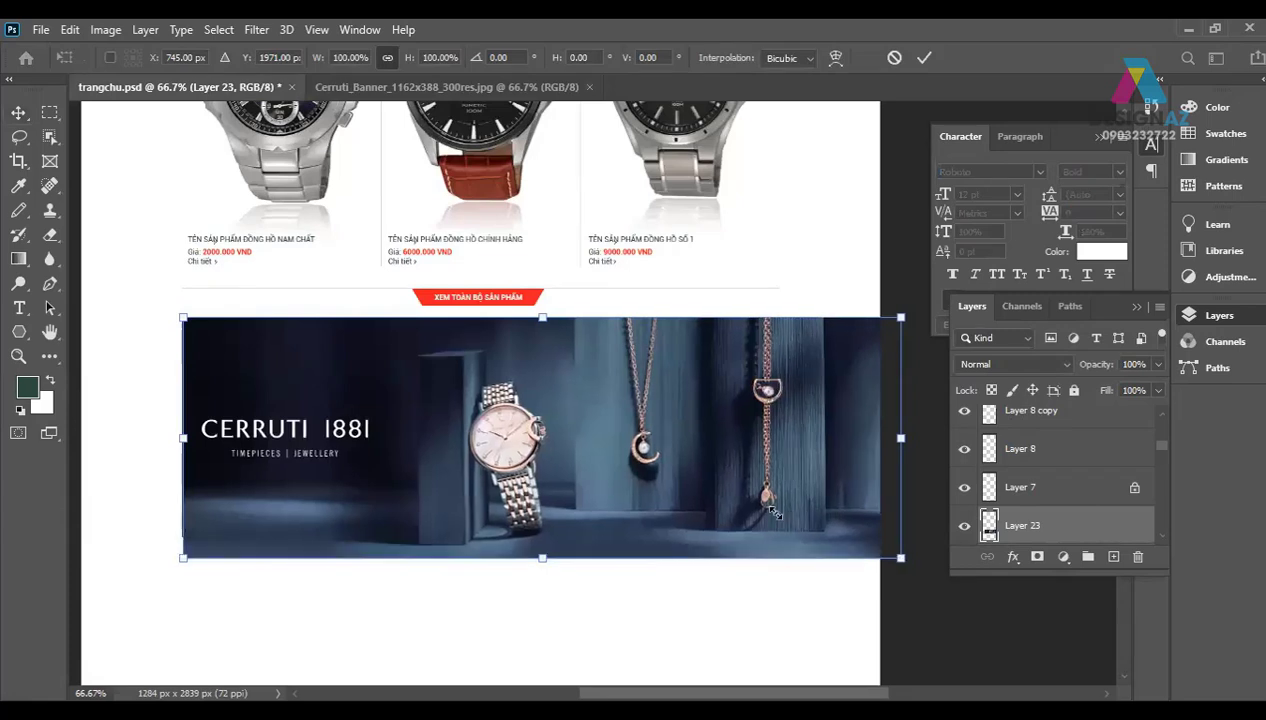
drag(775, 512, 782, 519)
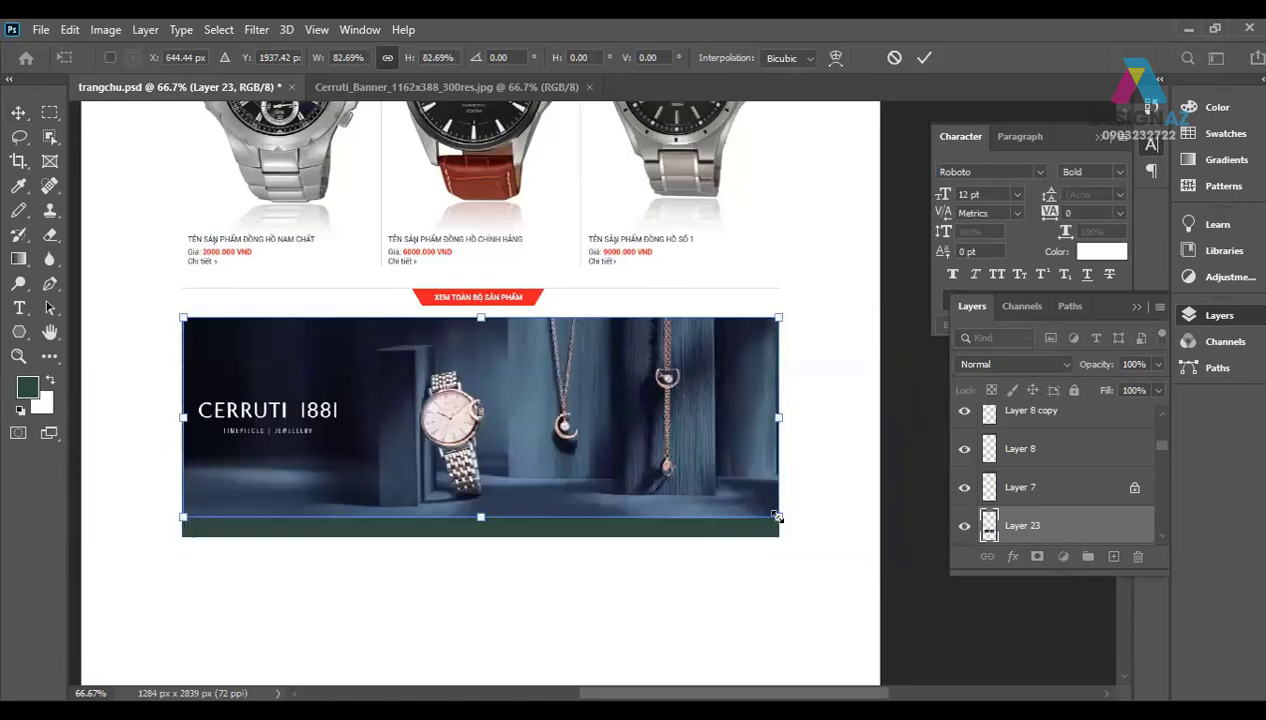
drag(782, 519, 780, 518)
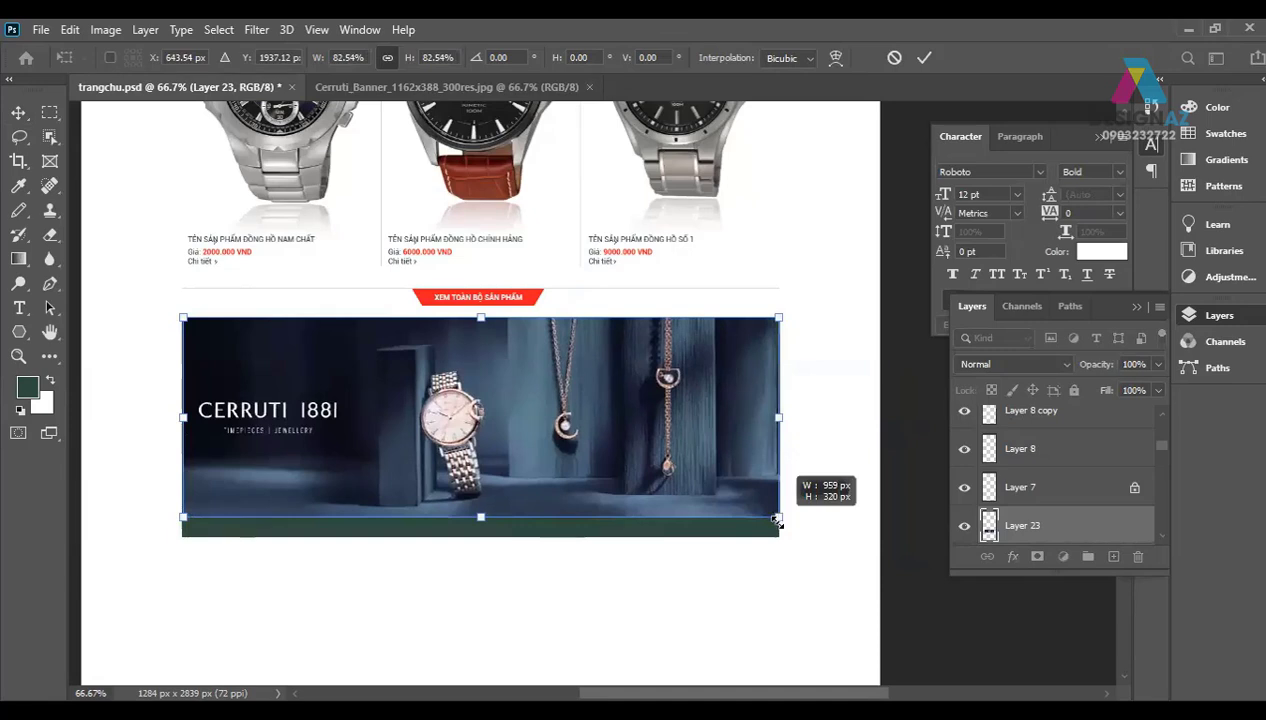
drag(777, 520, 778, 522)
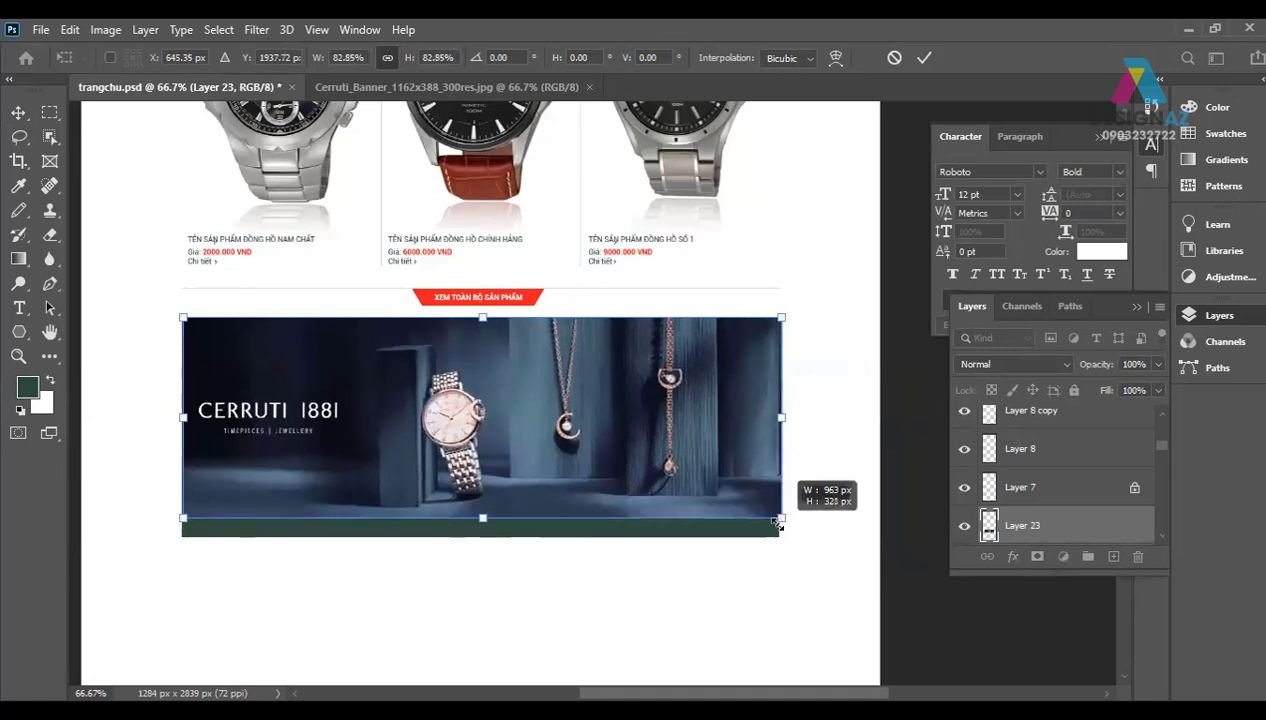
key(Return)
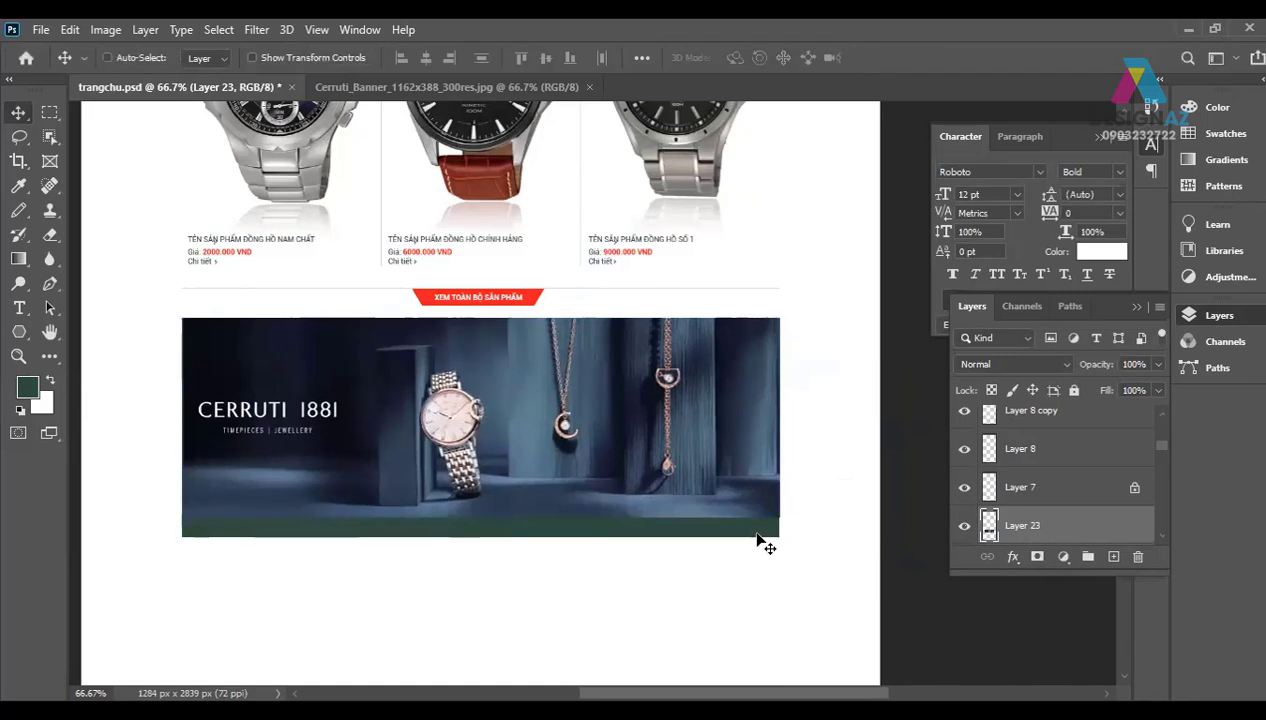
Step: Select the XEM TOÀN BỘ SẢN PHẨM label and check its alignment against the guides
right_click(758, 537)
click(788, 558)
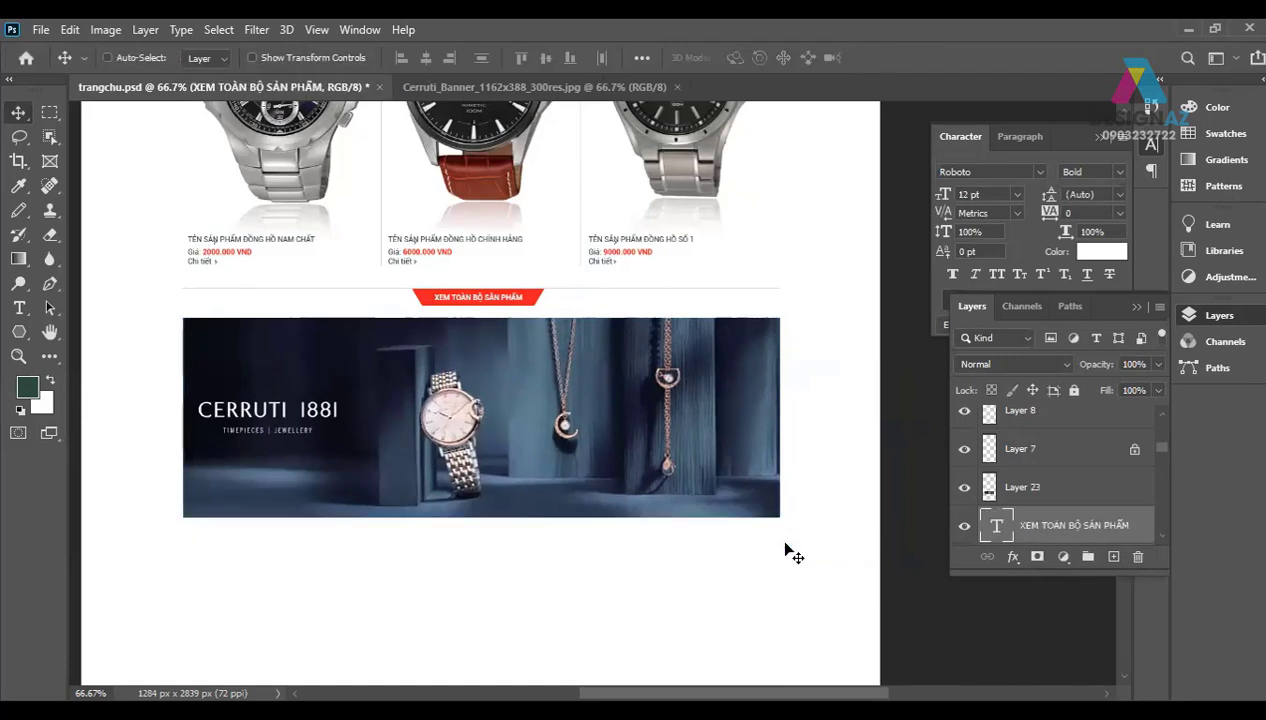
key(ctrl+t)
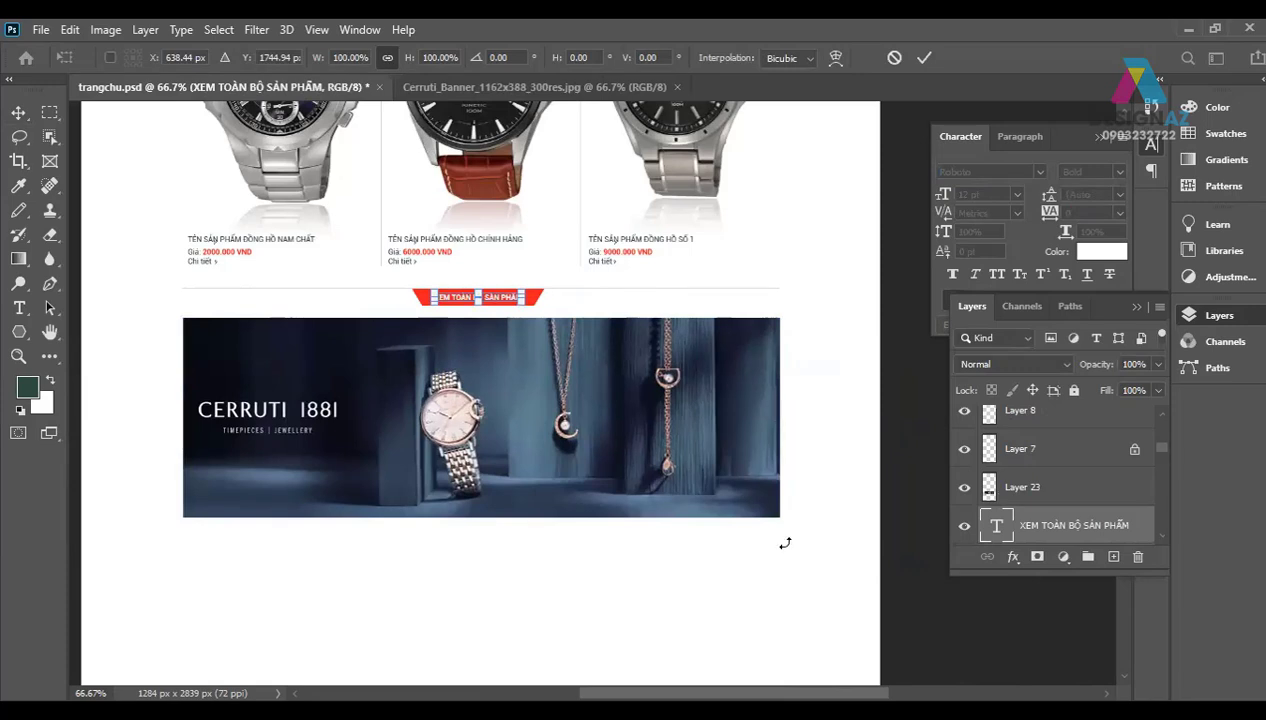
key(ctrl+semicolon)
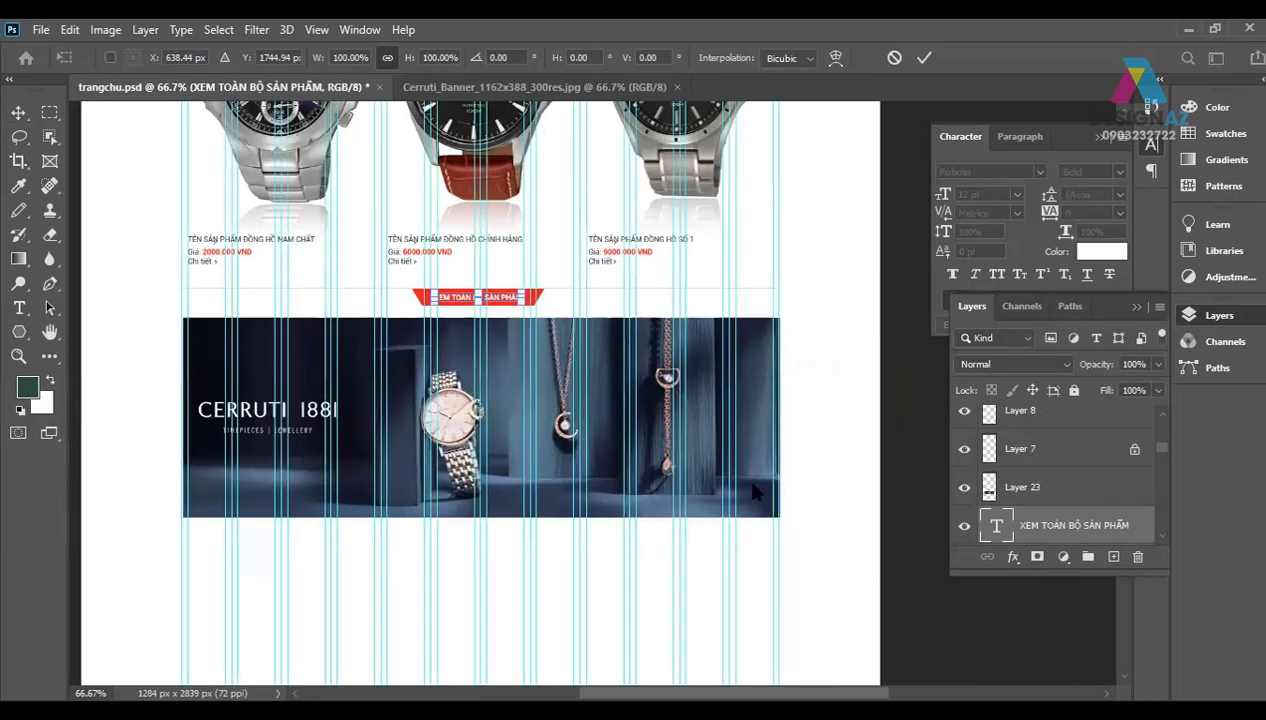
key(Left)
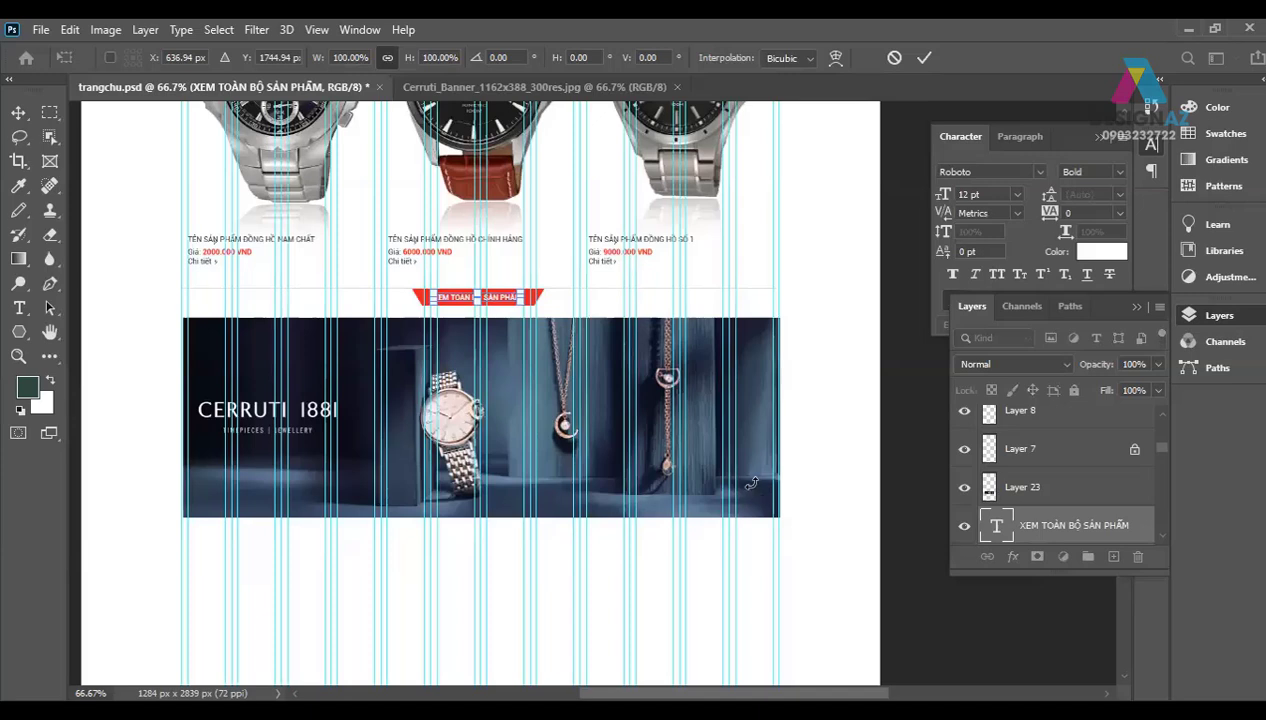
key(Right)
key(Return)
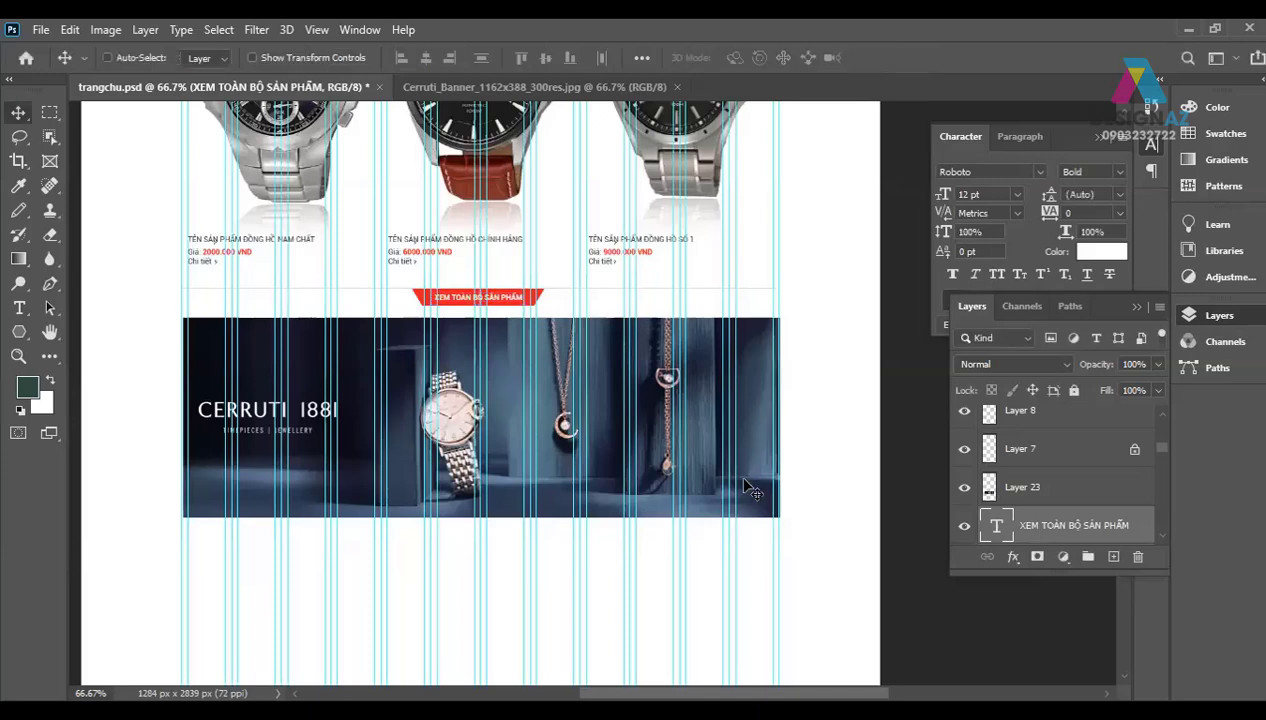
Step: Nudge the Cerruti banner (Layer 23) one pixel left and hide the guides
right_click(747, 484)
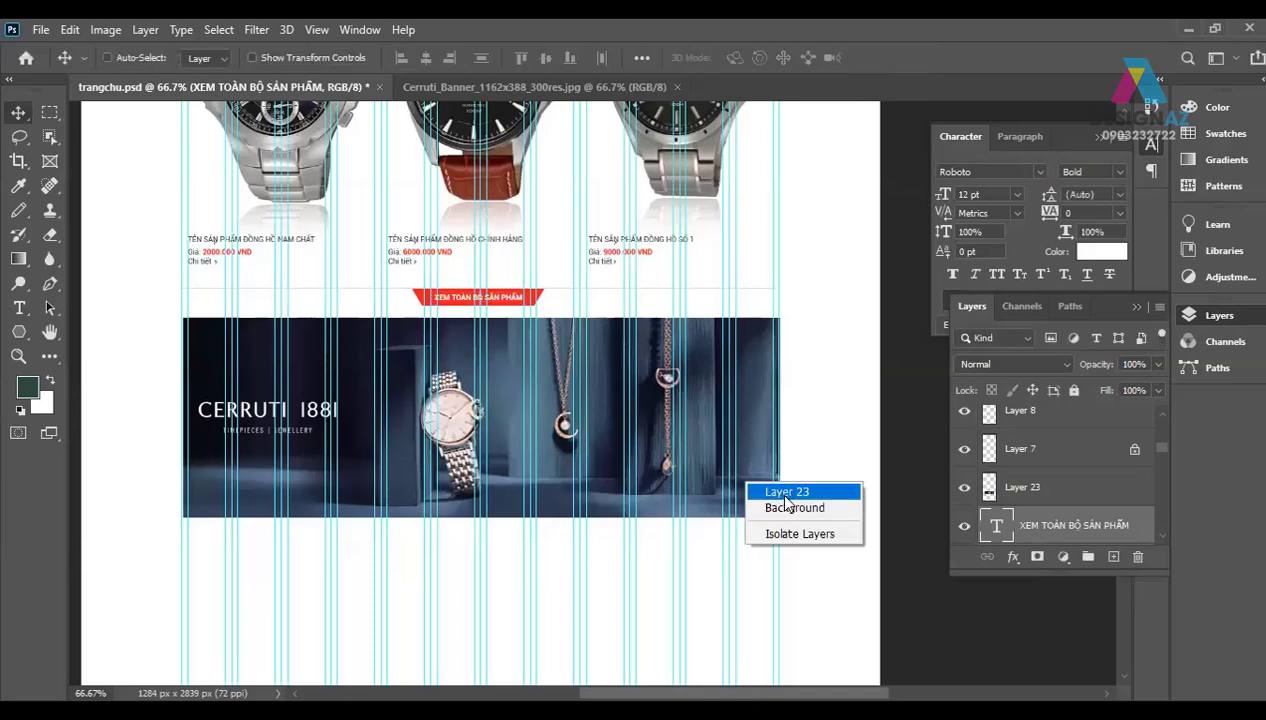
click(785, 495)
key(Left)
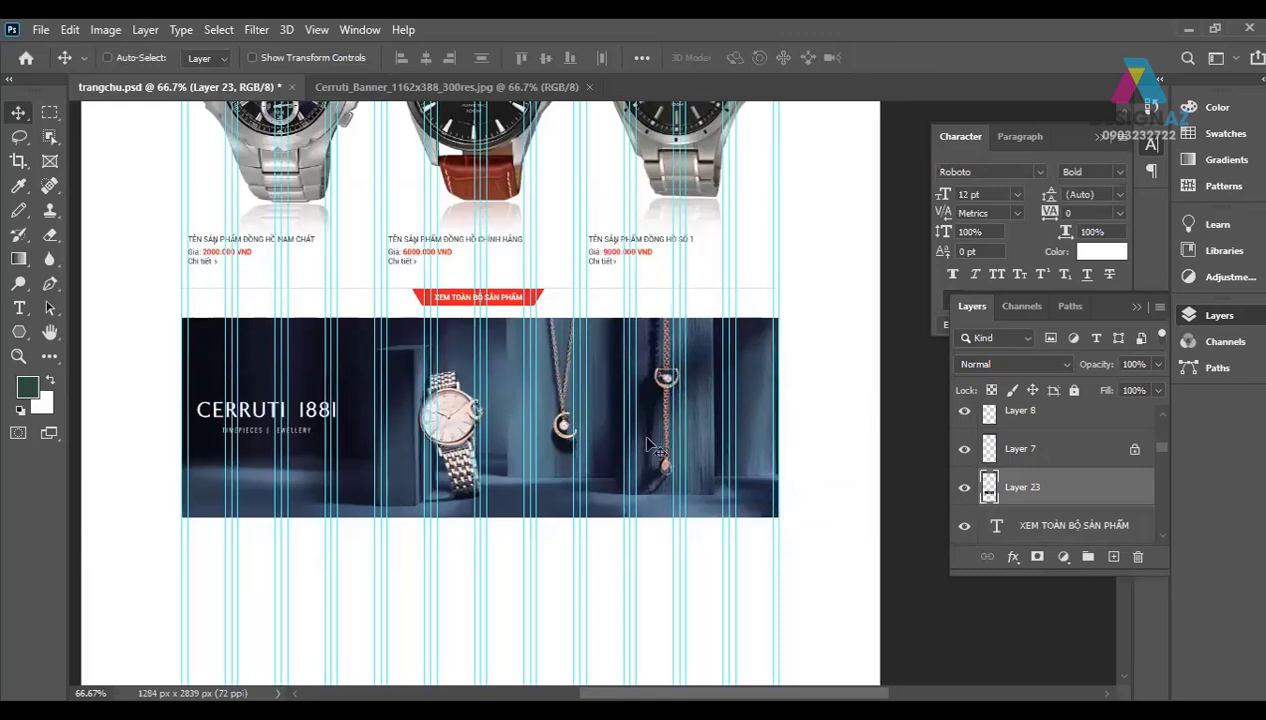
key(ctrl+semicolon)
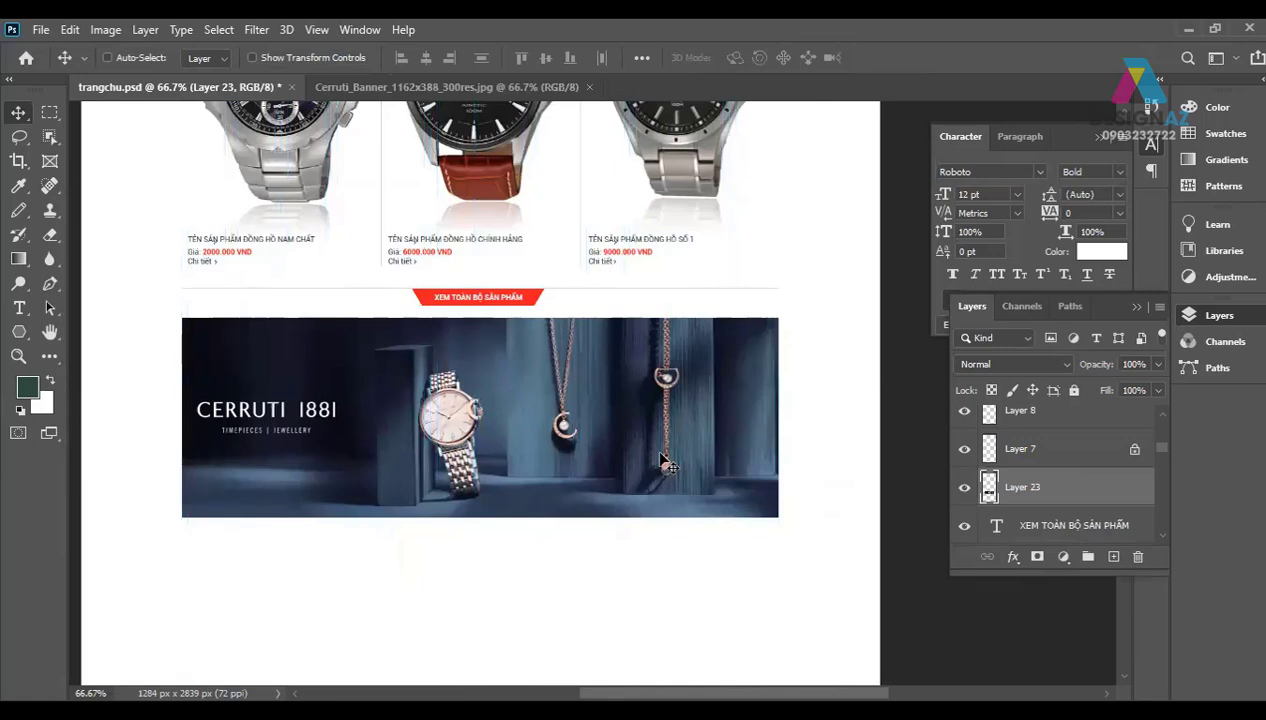
key(ctrl+minus)
key(ctrl+minus)
key(ctrl+minus)
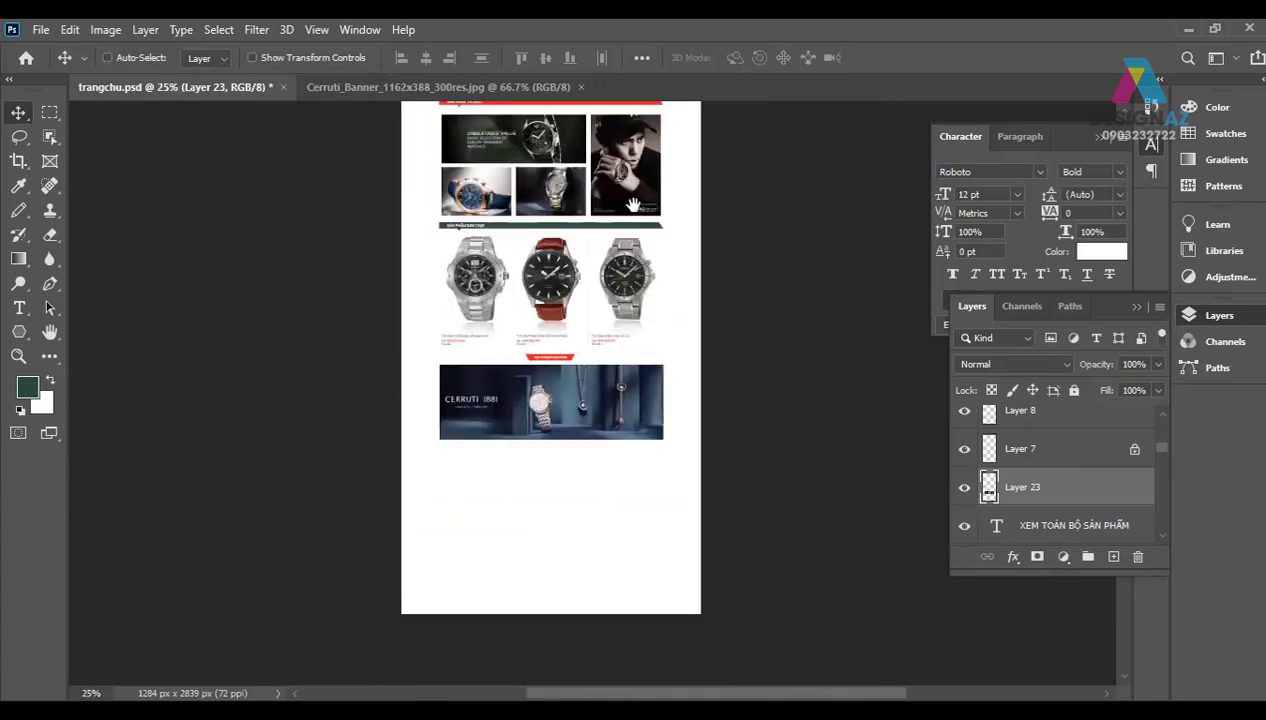
Step: Duplicate the hero slider's soft shadow layer, Layer 9
scroll(620, 300, up, 3)
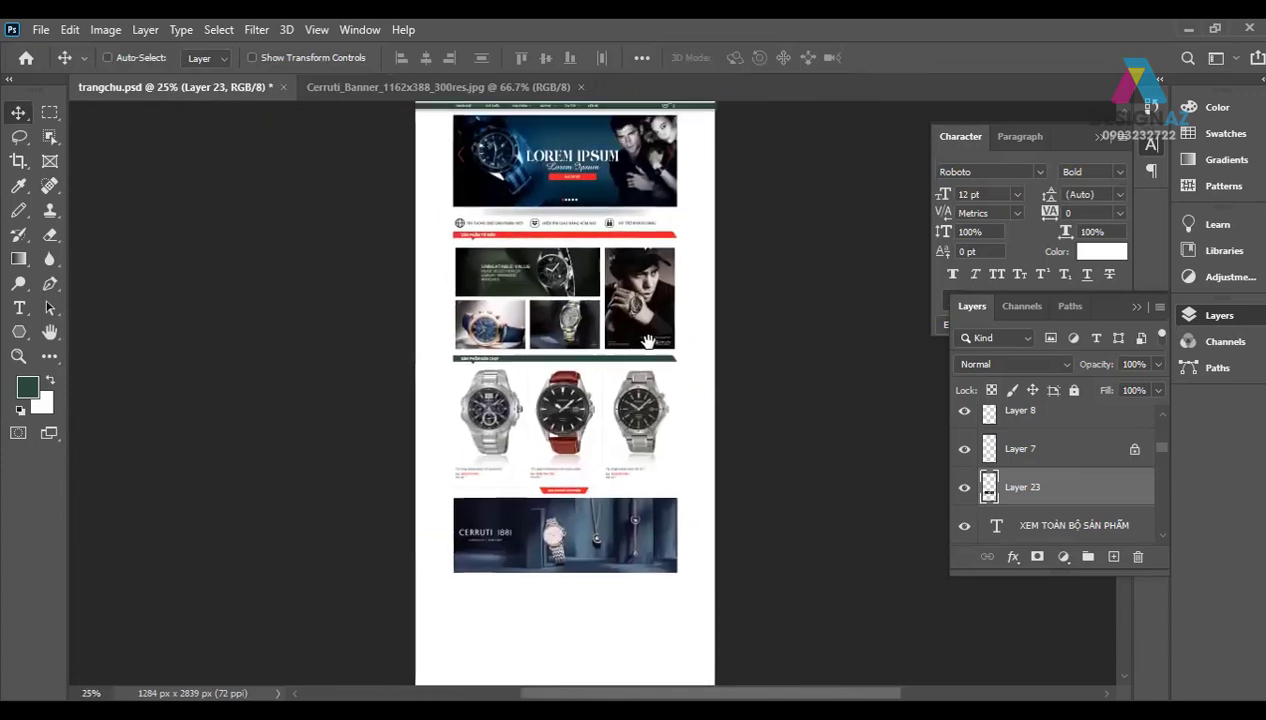
right_click(602, 210)
key(Escape)
right_click(615, 224)
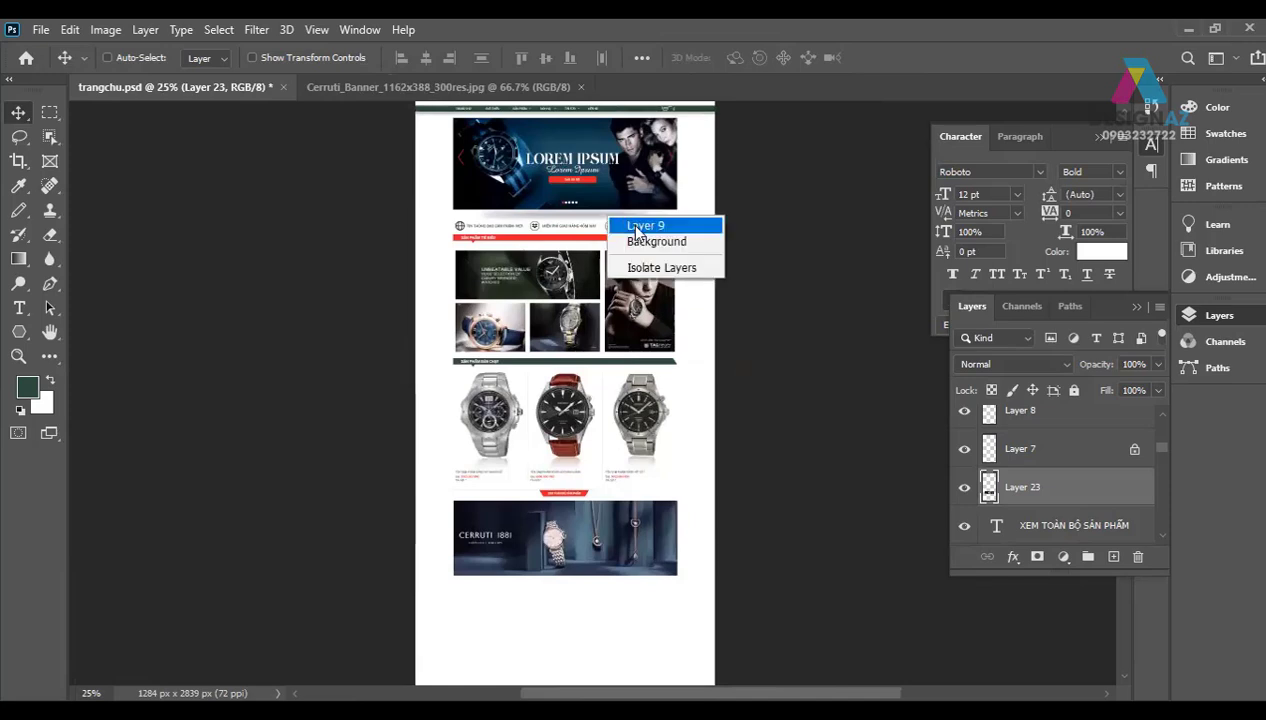
click(625, 221)
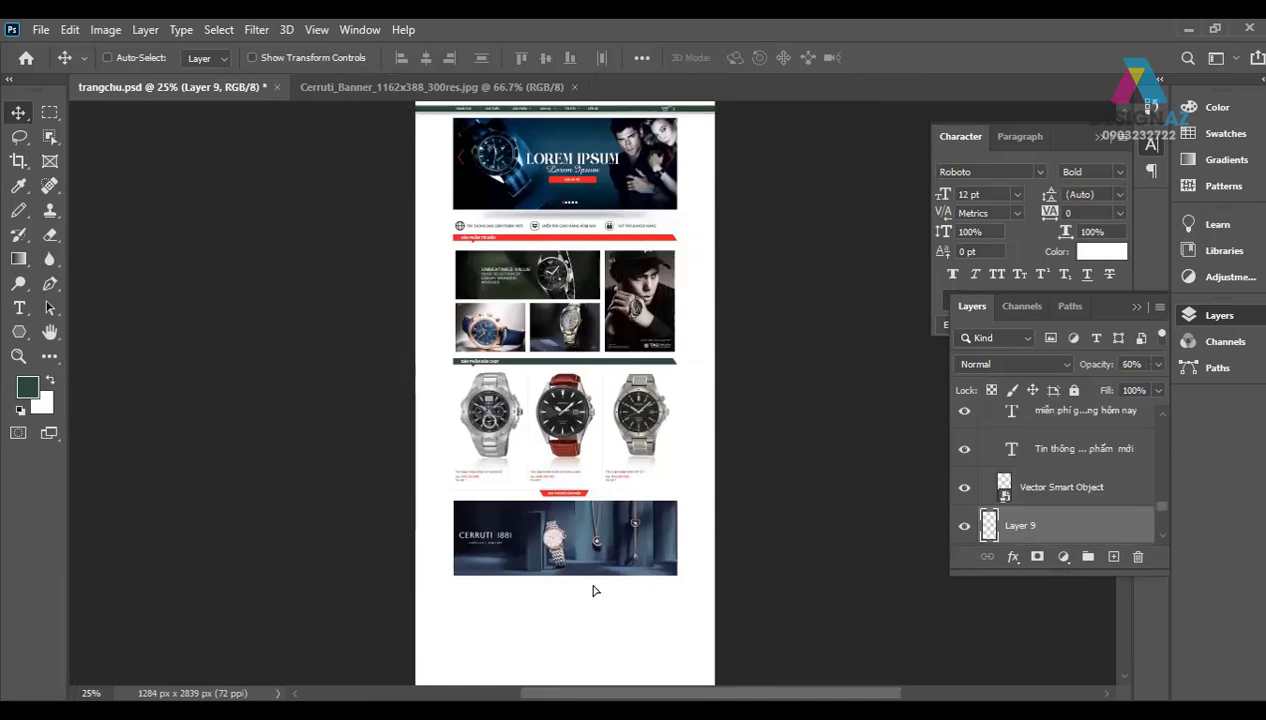
key(ctrl+j)
Step: Move the shadow copy under the Cerruti banner and nudge it up to sit snugly
key(ctrl+plus)
key(ctrl+plus)
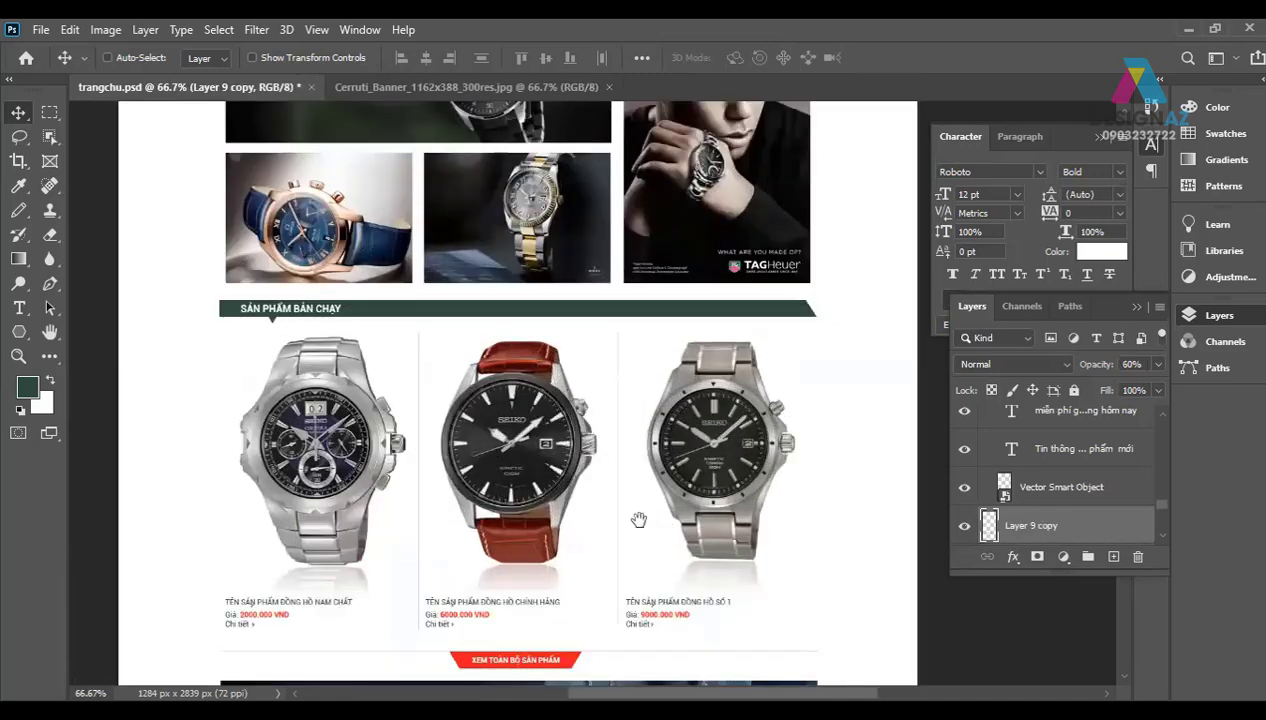
scroll(636, 517, down, 5)
scroll(610, 161, down, 2)
scroll(565, 308, down, 2)
key(m)
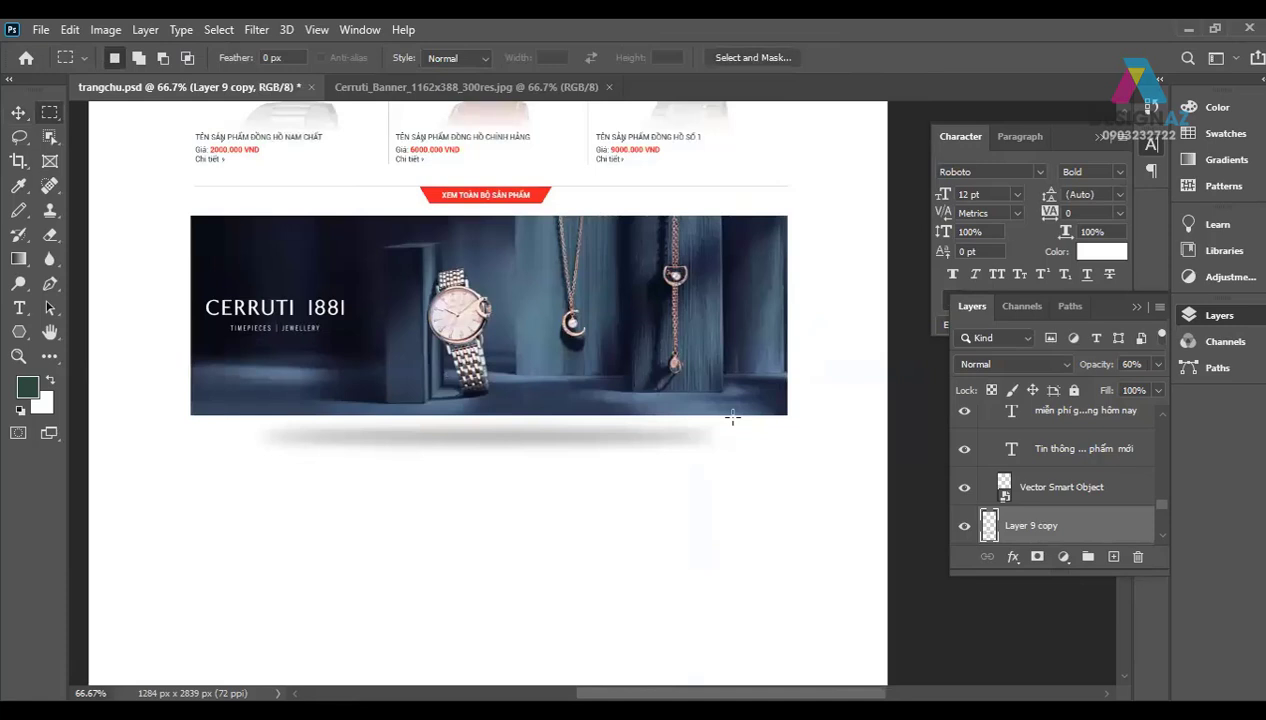
drag(178, 326, 789, 440)
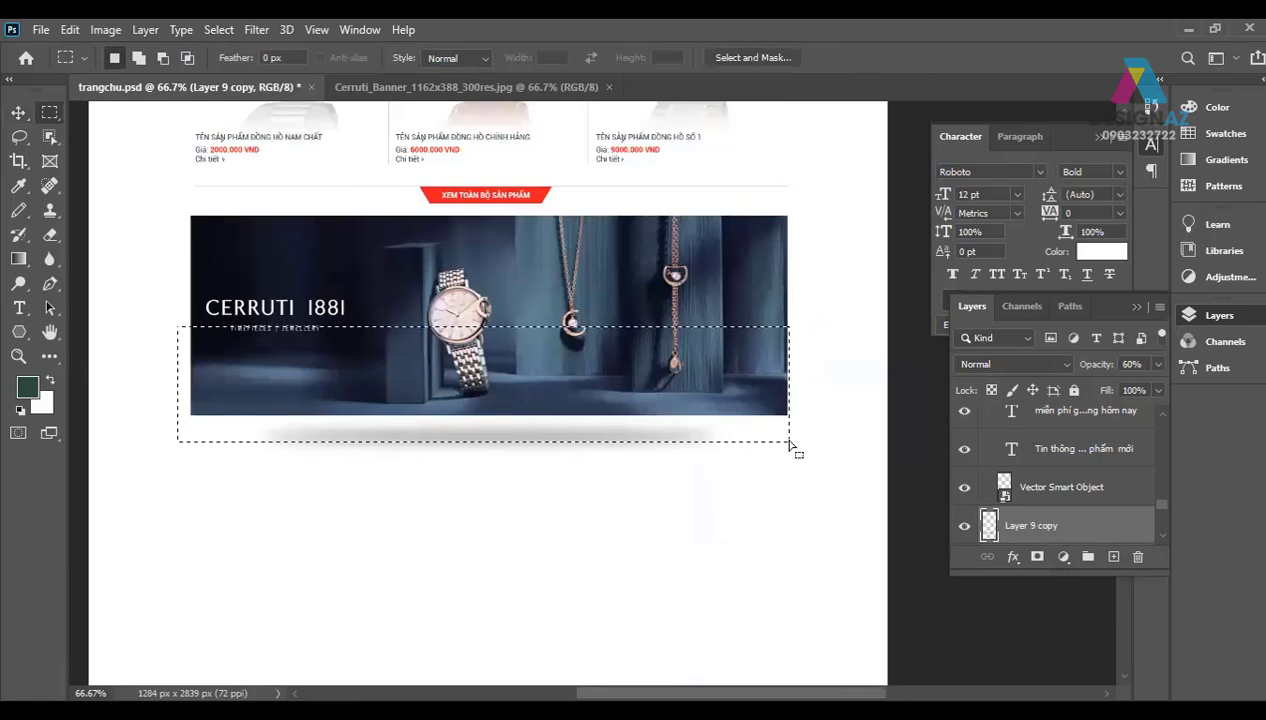
key(v)
key(ctrl+d)
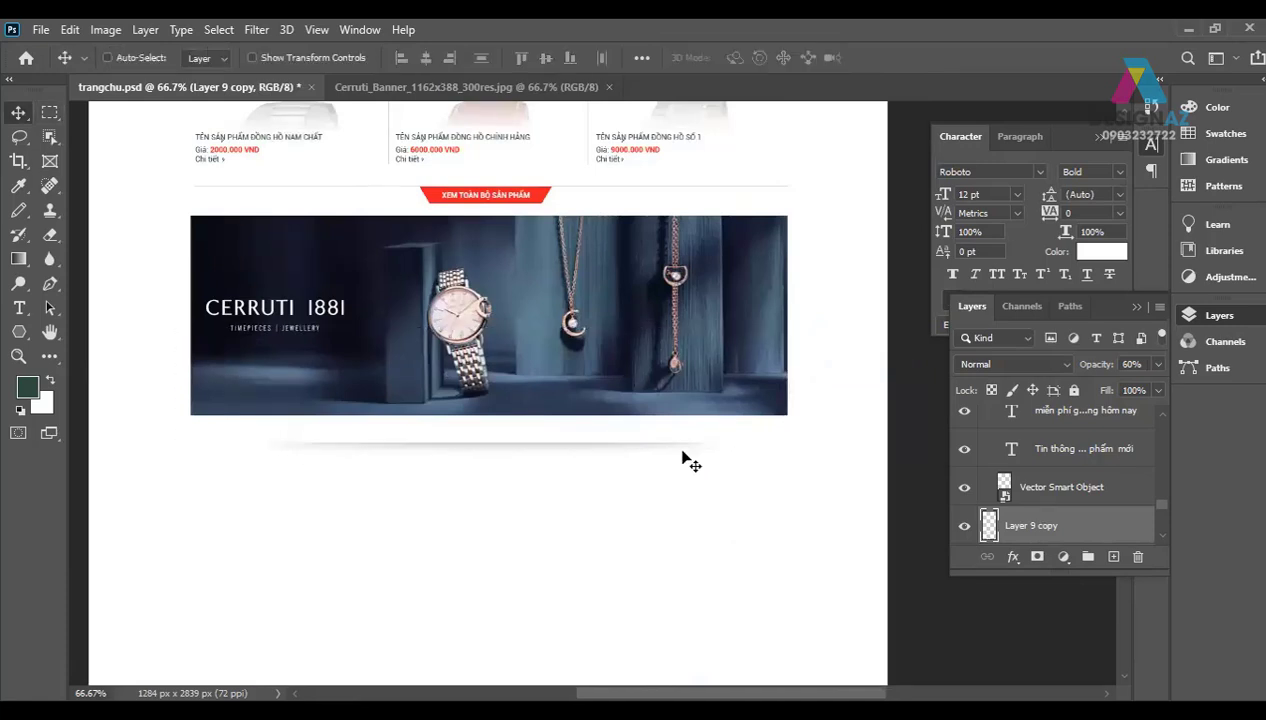
key(shift+Up)
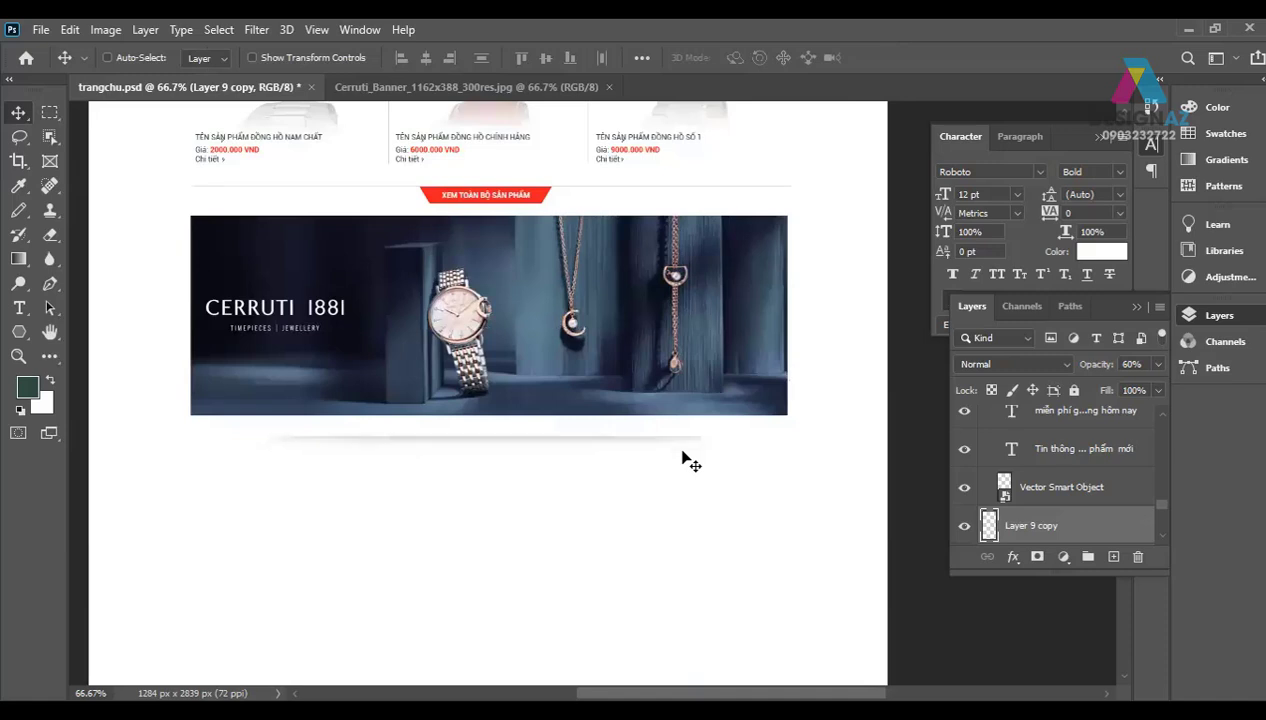
key(shift+Up)
key(shift+Up)
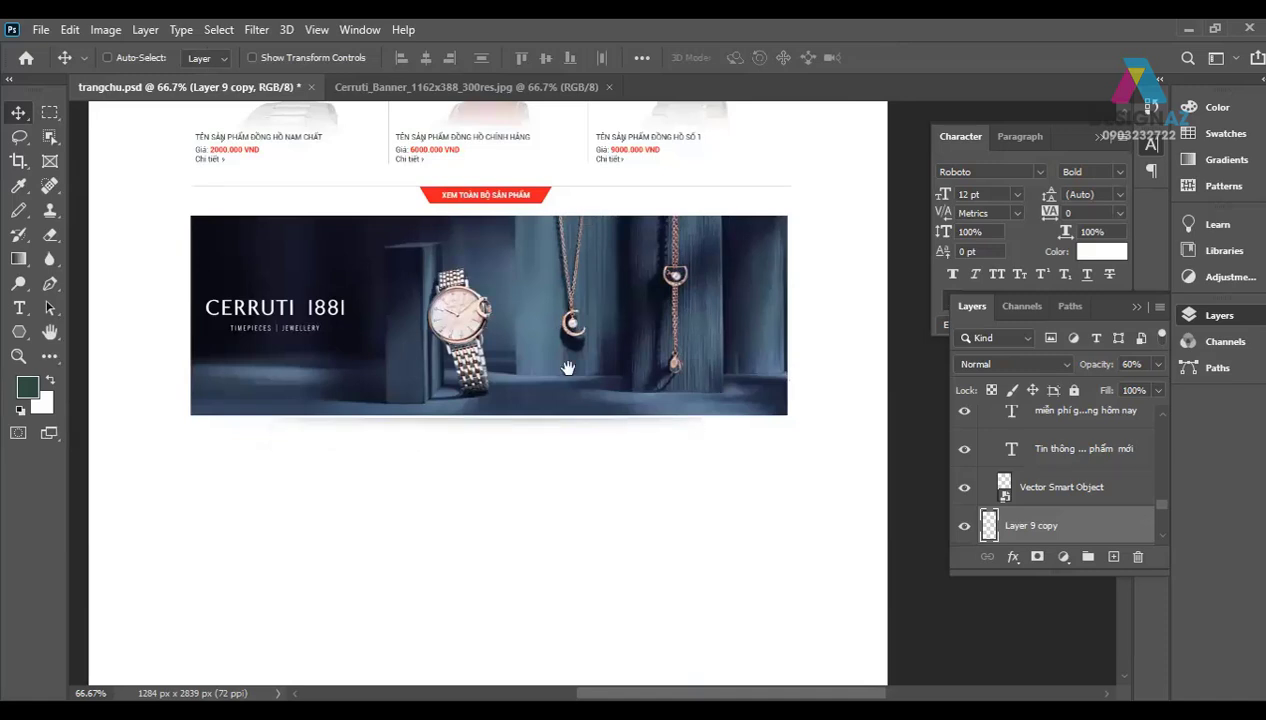
scroll(556, 300, up, 5)
scroll(540, 350, up, 4)
scroll(524, 428, up, 3)
Step: Narrow the hero slider's shadow (Layer 9) slightly with a free transform
scroll(524, 428, up, 2)
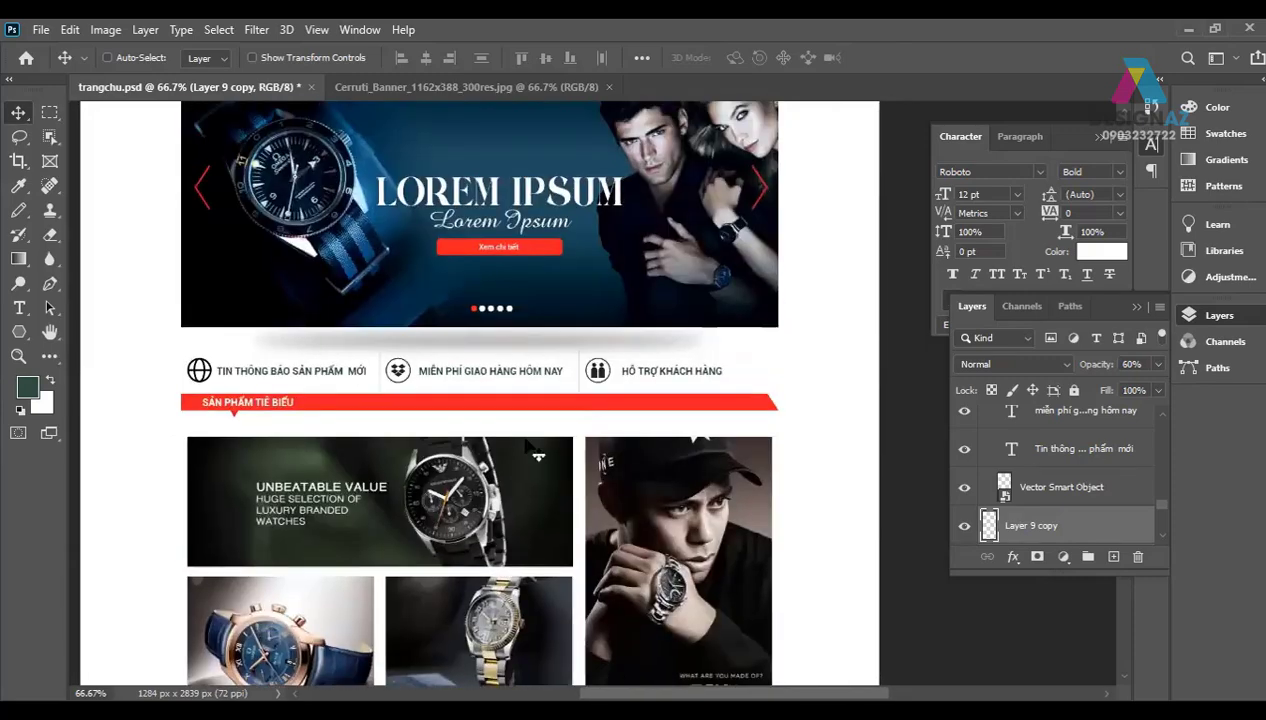
right_click(580, 340)
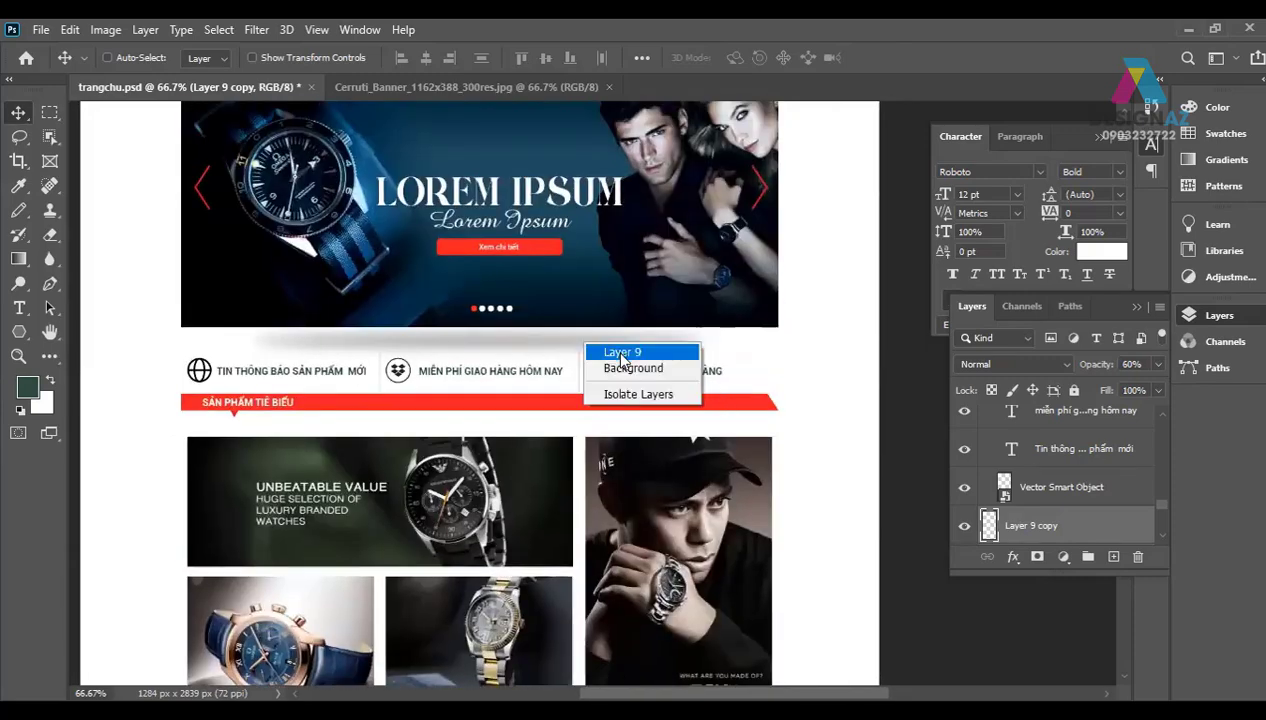
click(615, 349)
key(ctrl+t)
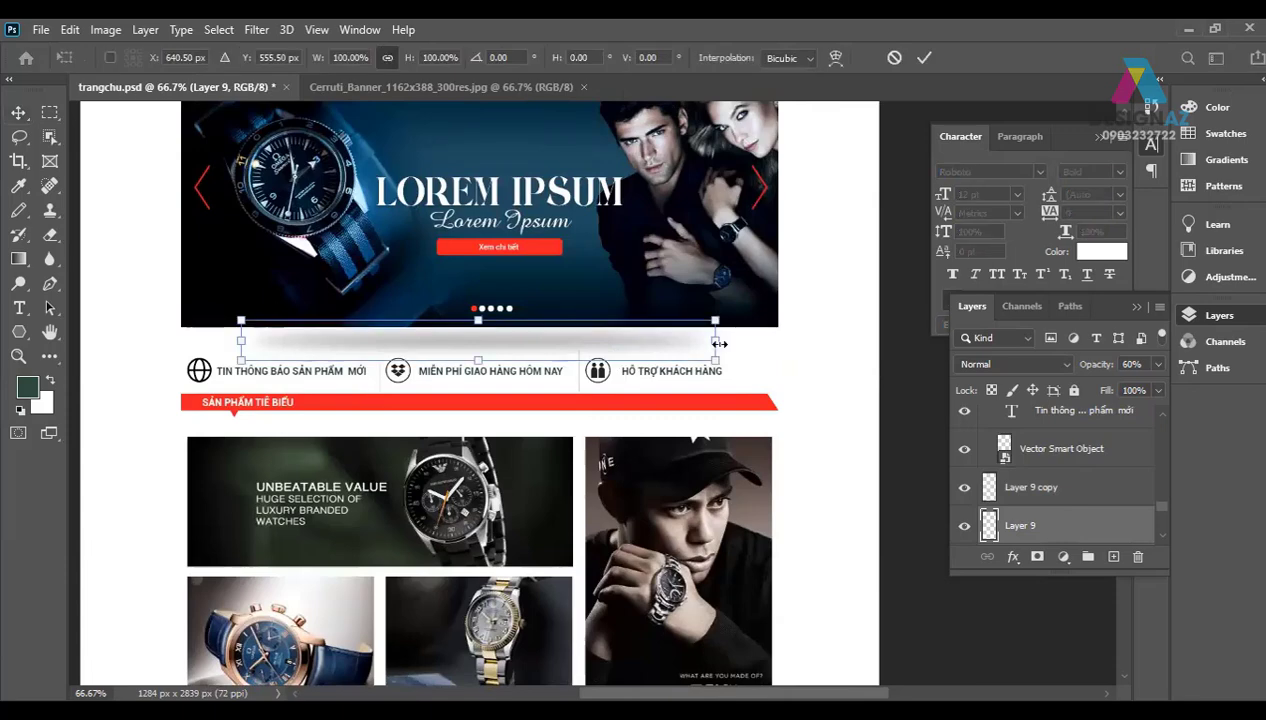
drag(715, 340, 671, 346)
key(Return)
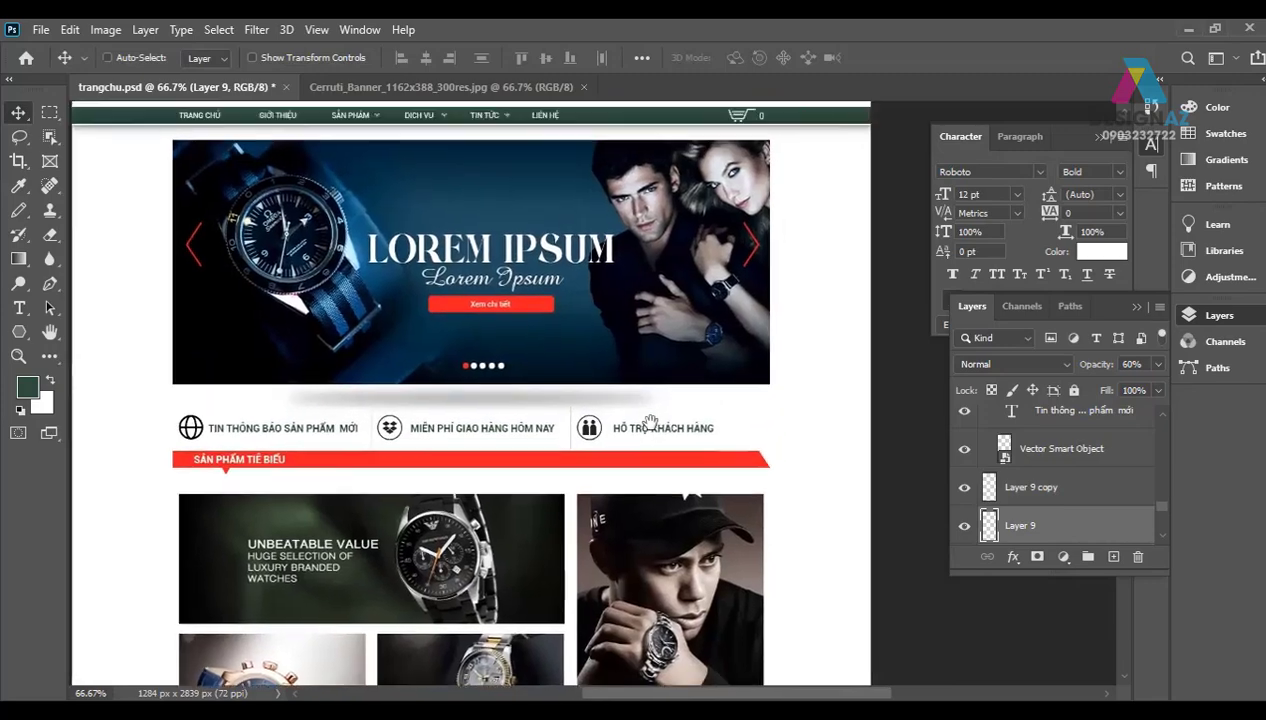
Step: Review the homepage at 100% zoom and switch to full-screen view
drag(656, 342, 651, 396)
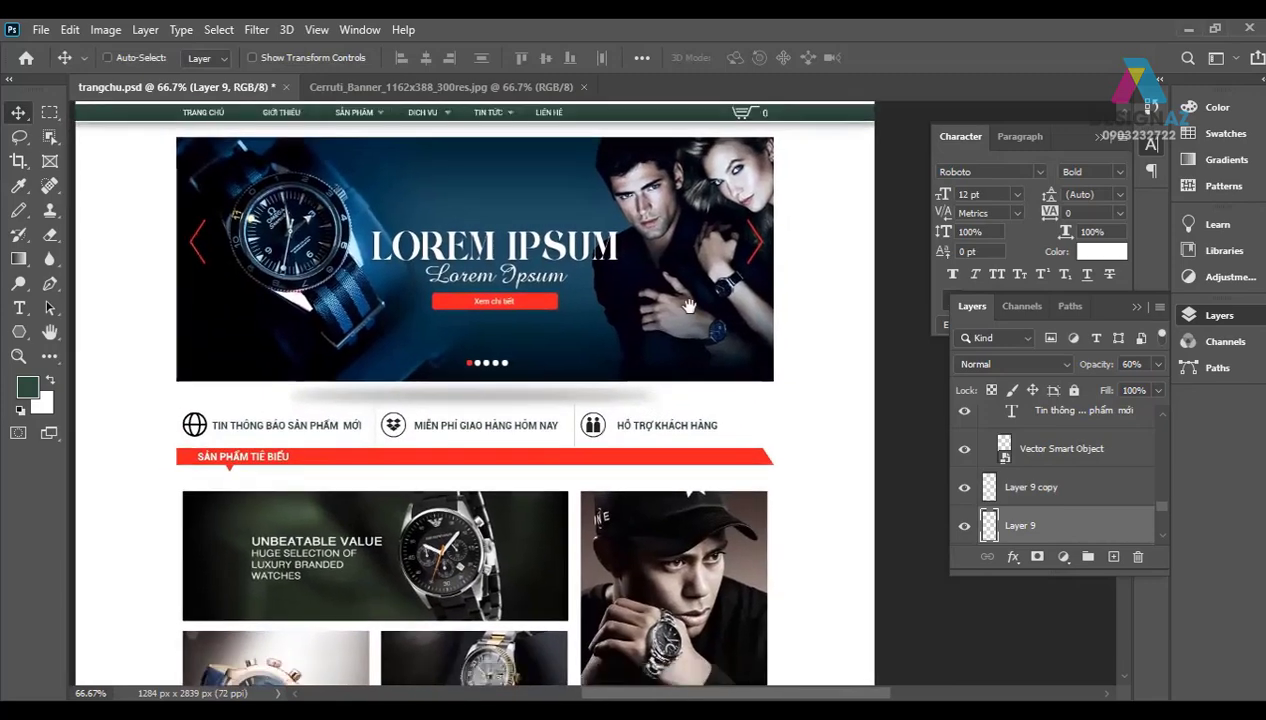
scroll(688, 305, down, 5)
scroll(695, 308, down, 5)
scroll(702, 311, down, 4)
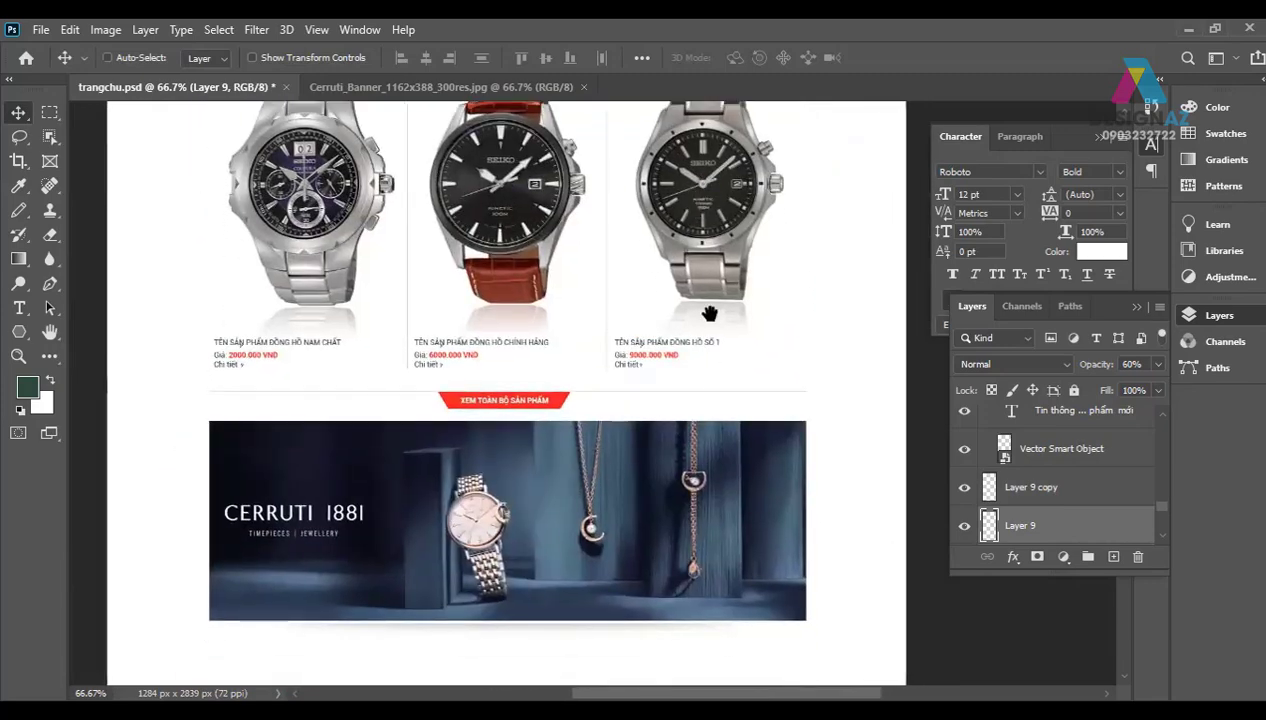
scroll(709, 314, down, 3)
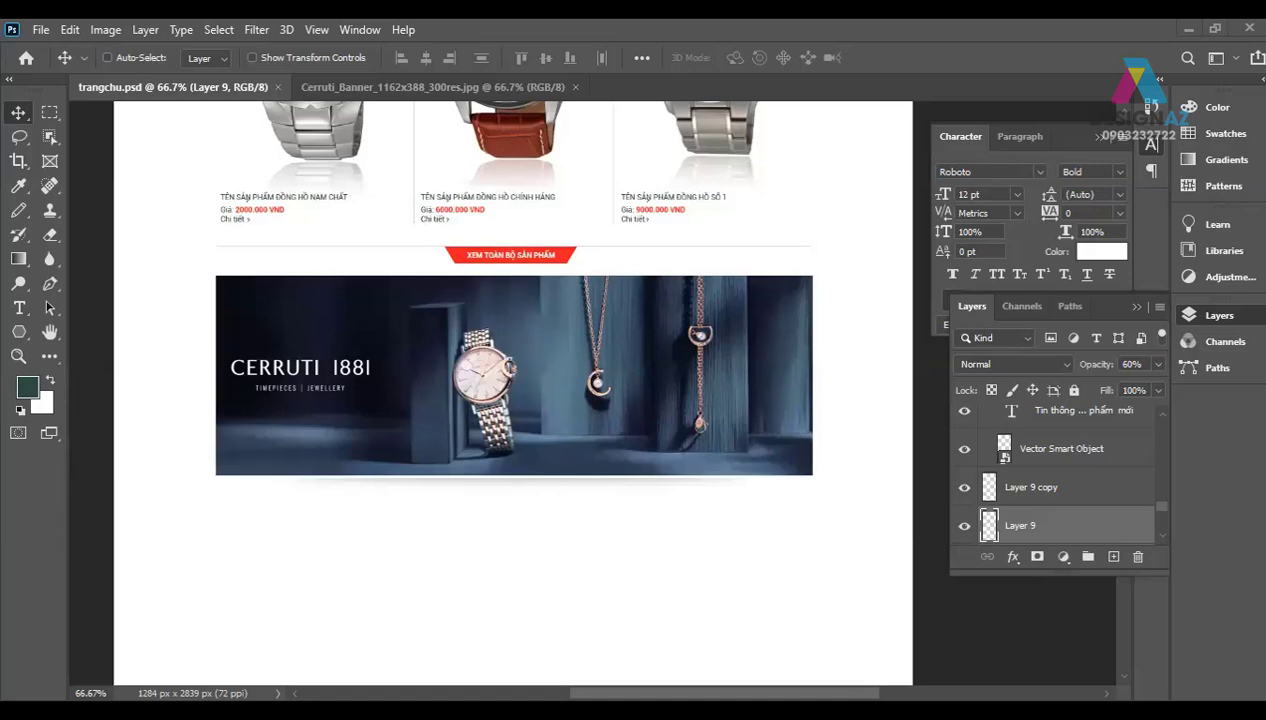
key(ctrl+minus)
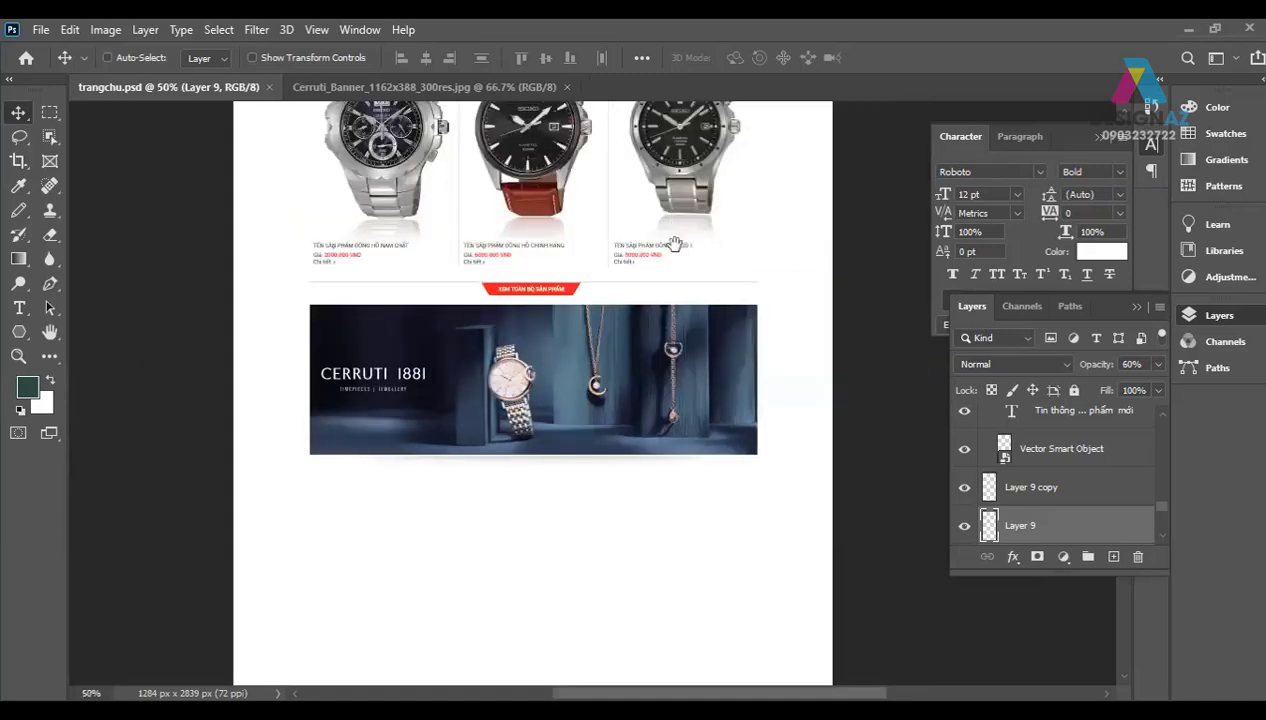
scroll(672, 243, up, 3)
scroll(672, 400, up, 2)
scroll(672, 400, up, 3)
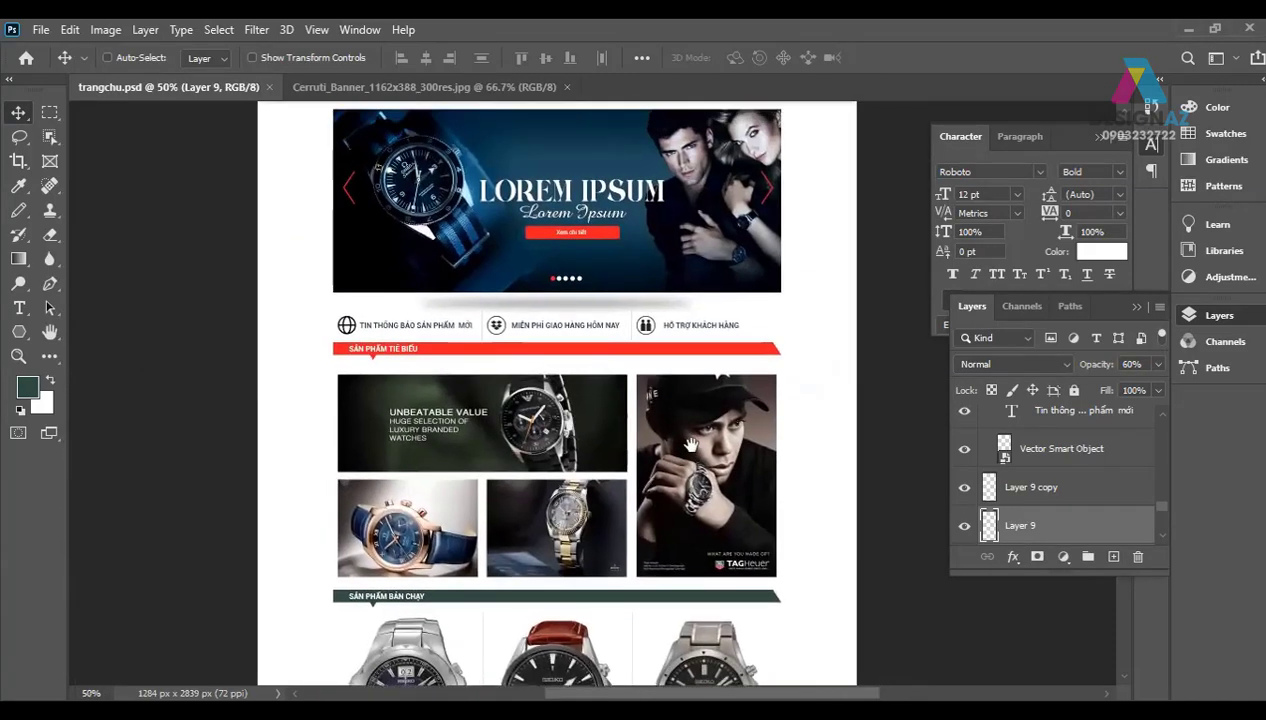
key(ctrl+plus)
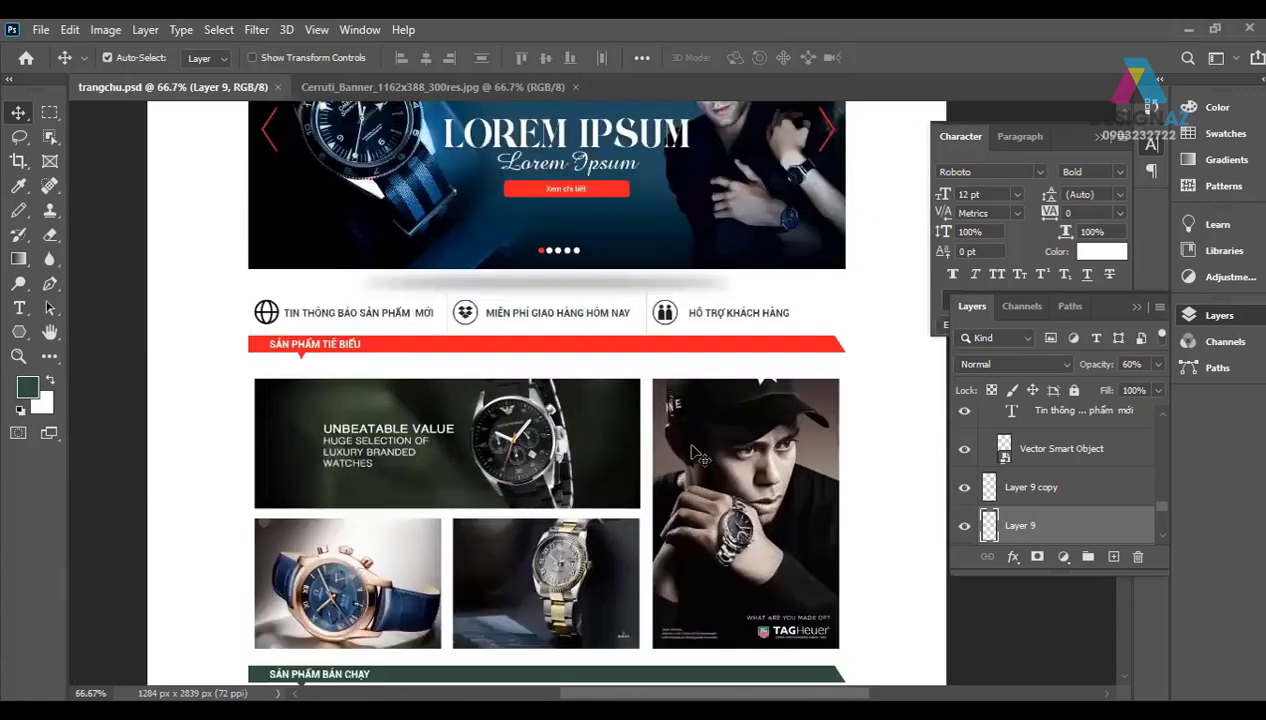
key(ctrl+plus)
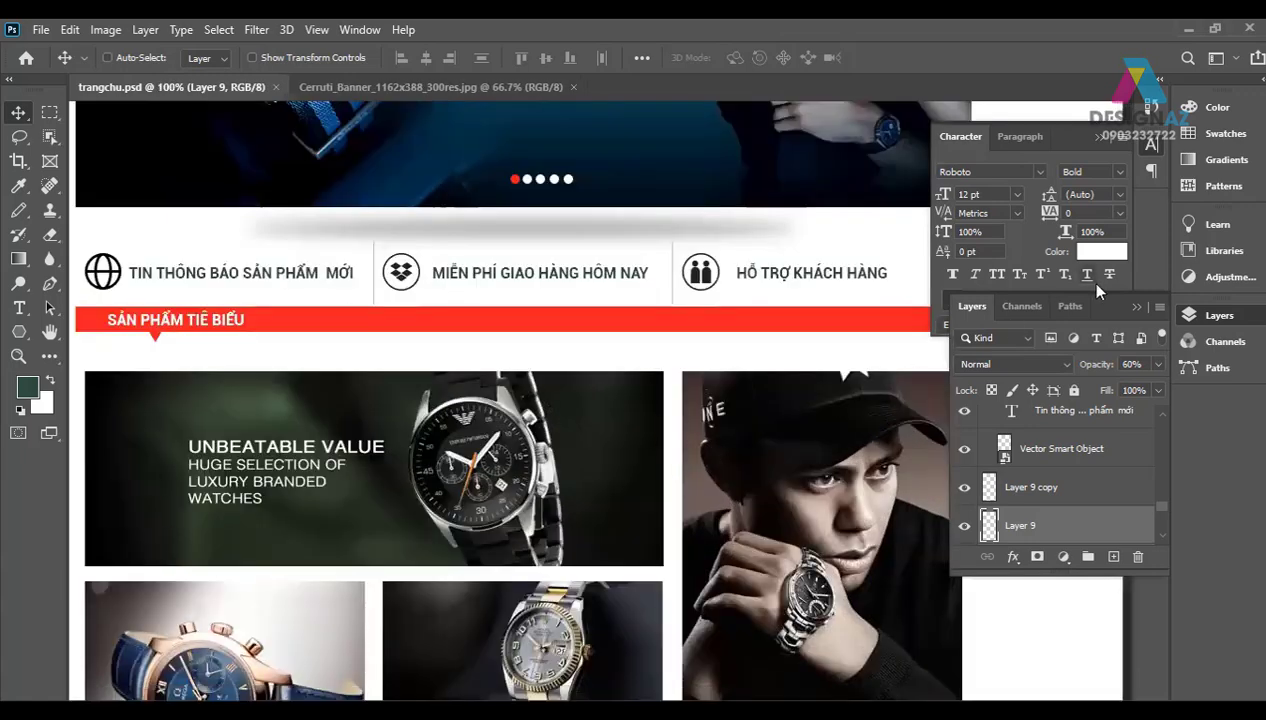
key(f)
key(f)
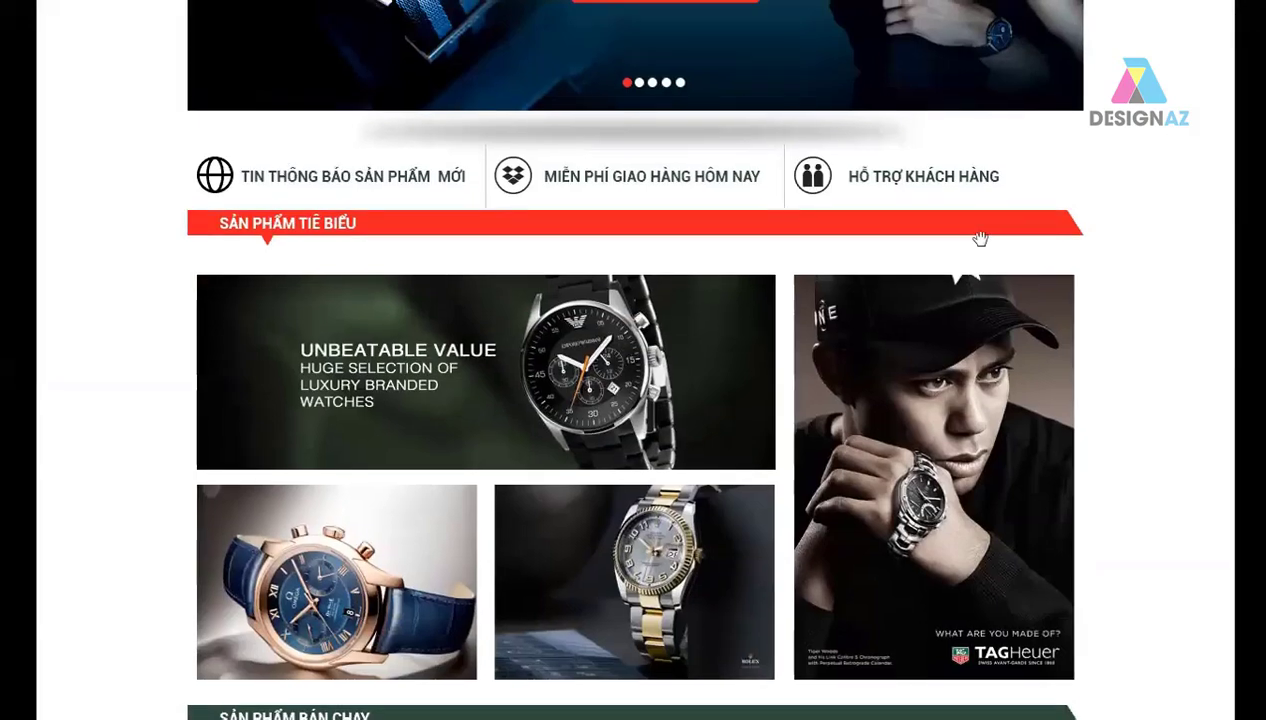
scroll(978, 237, up, 4)
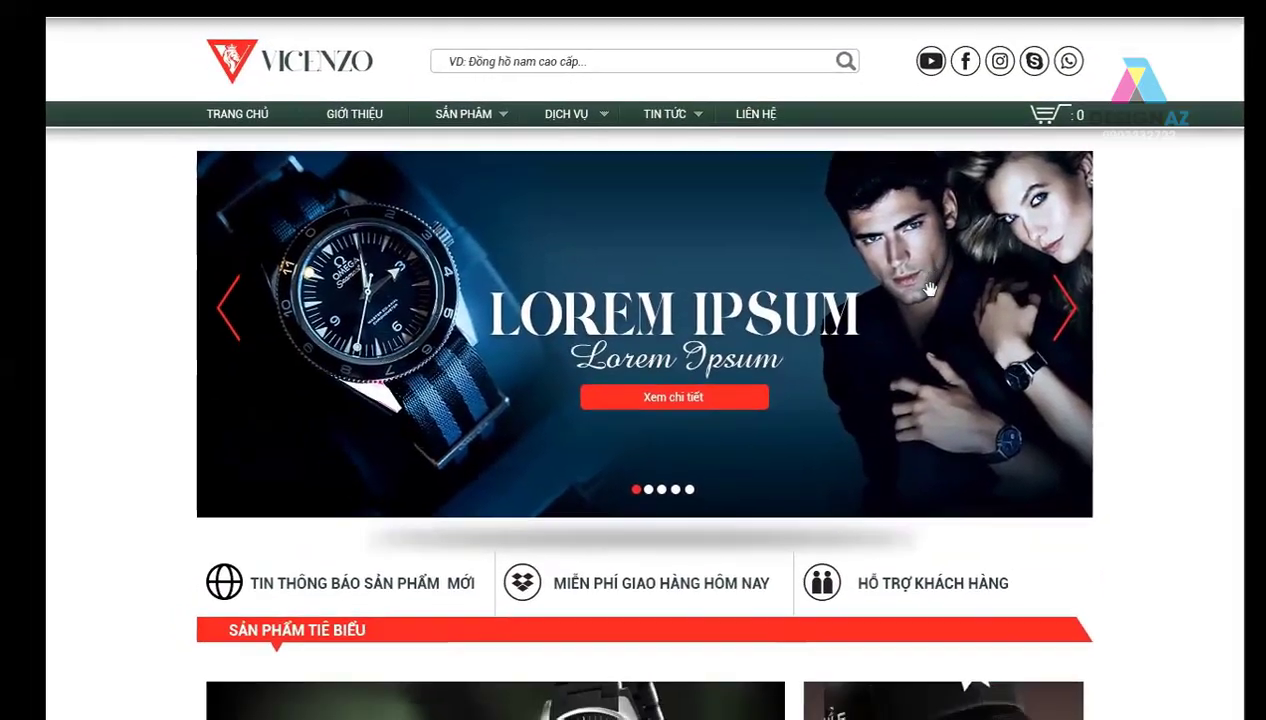
drag(930, 289, 911, 270)
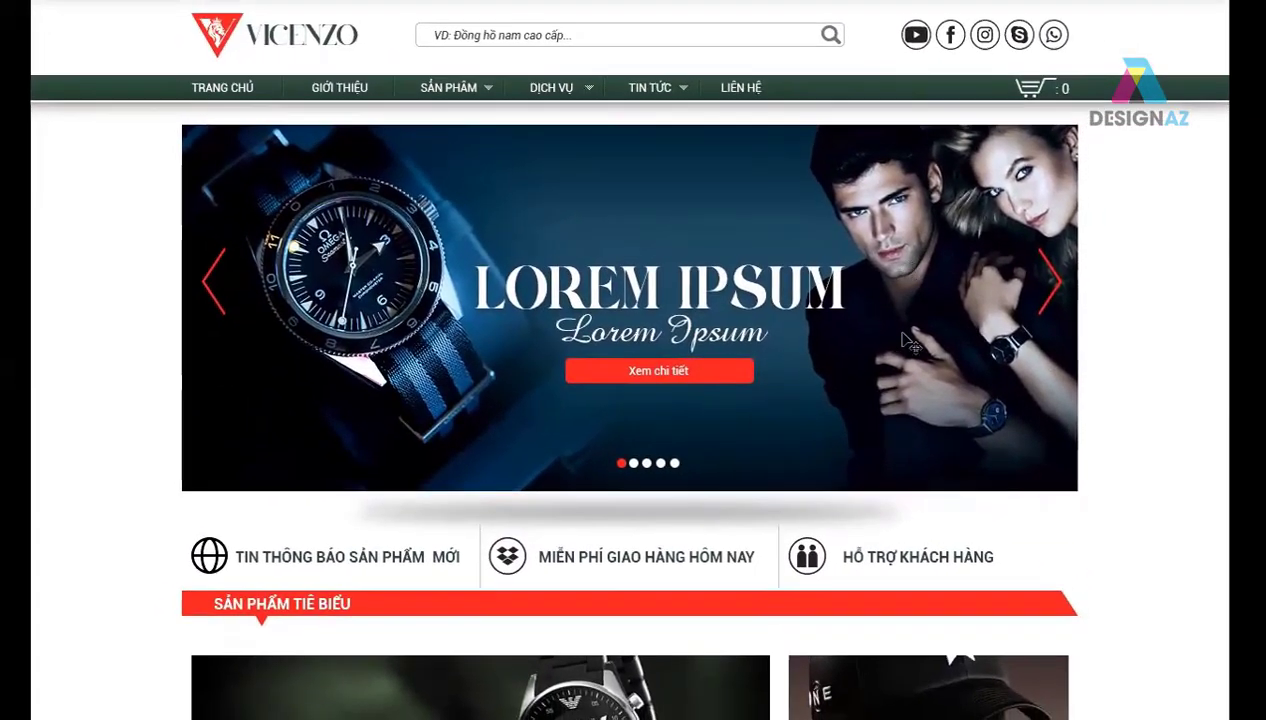
drag(857, 434, 880, 257)
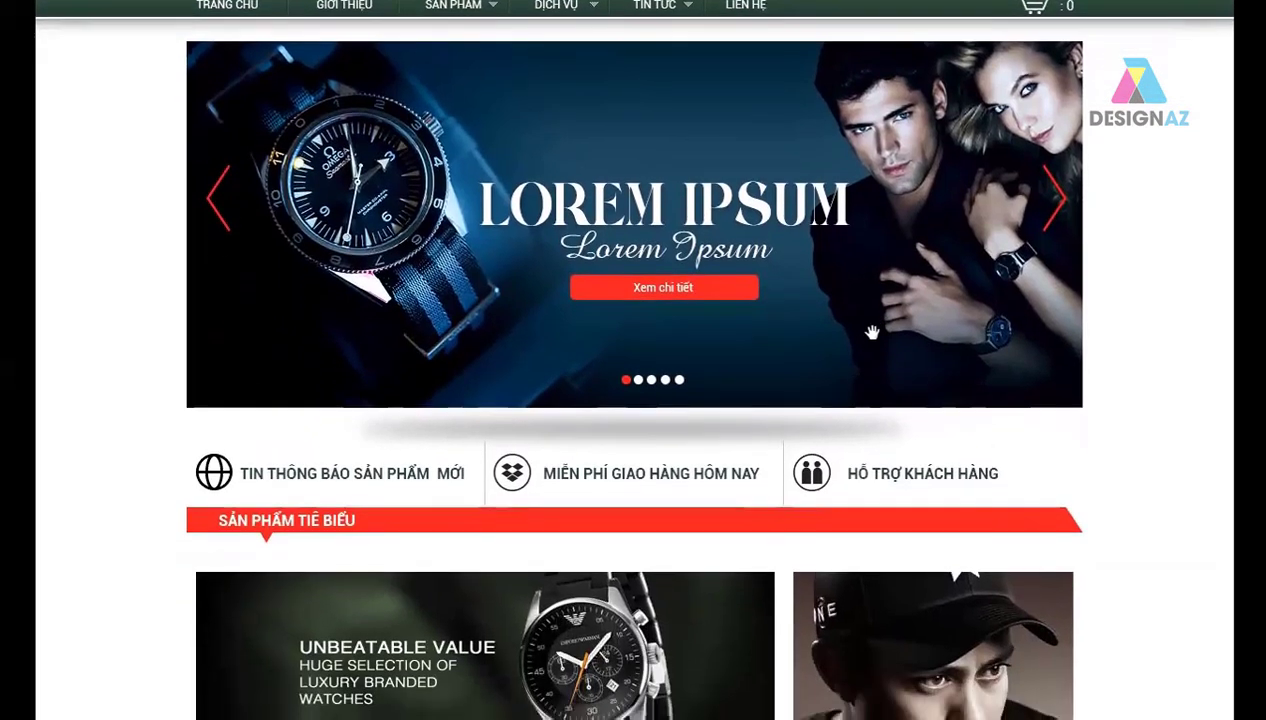
drag(876, 480, 866, 232)
drag(862, 459, 865, 330)
drag(885, 481, 887, 362)
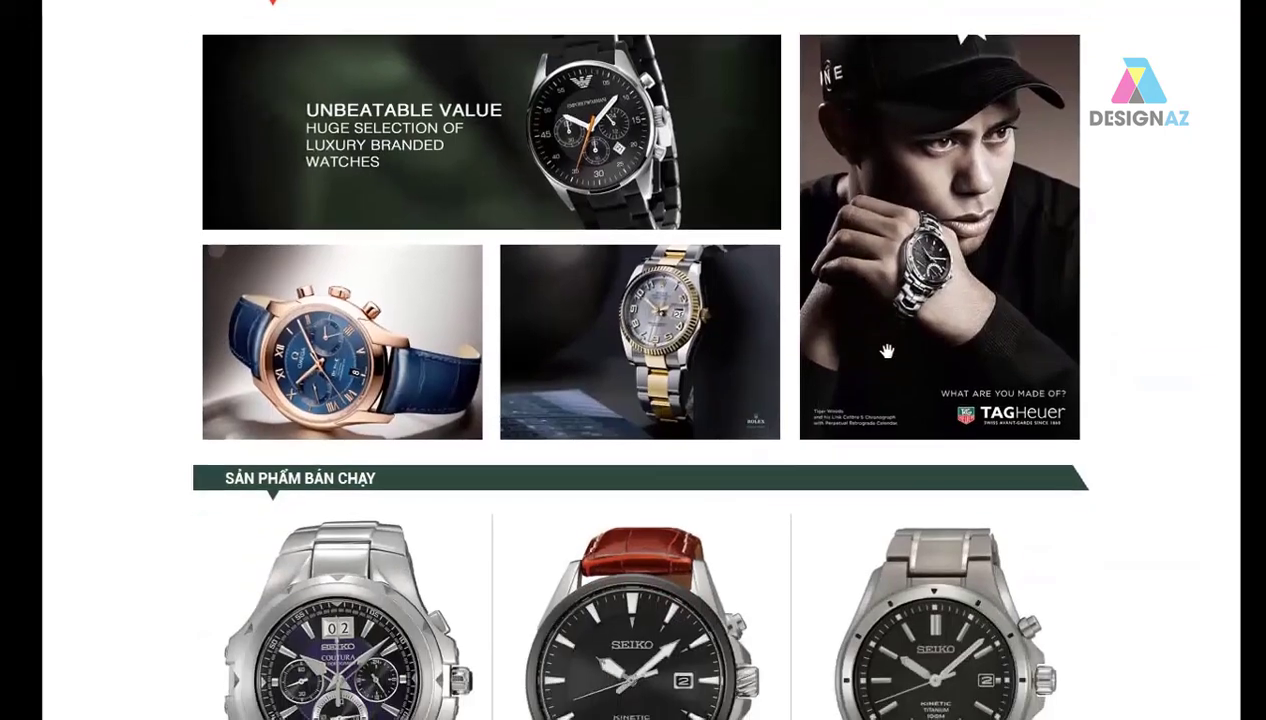
drag(899, 483, 900, 279)
drag(900, 437, 904, 411)
drag(904, 567, 904, 418)
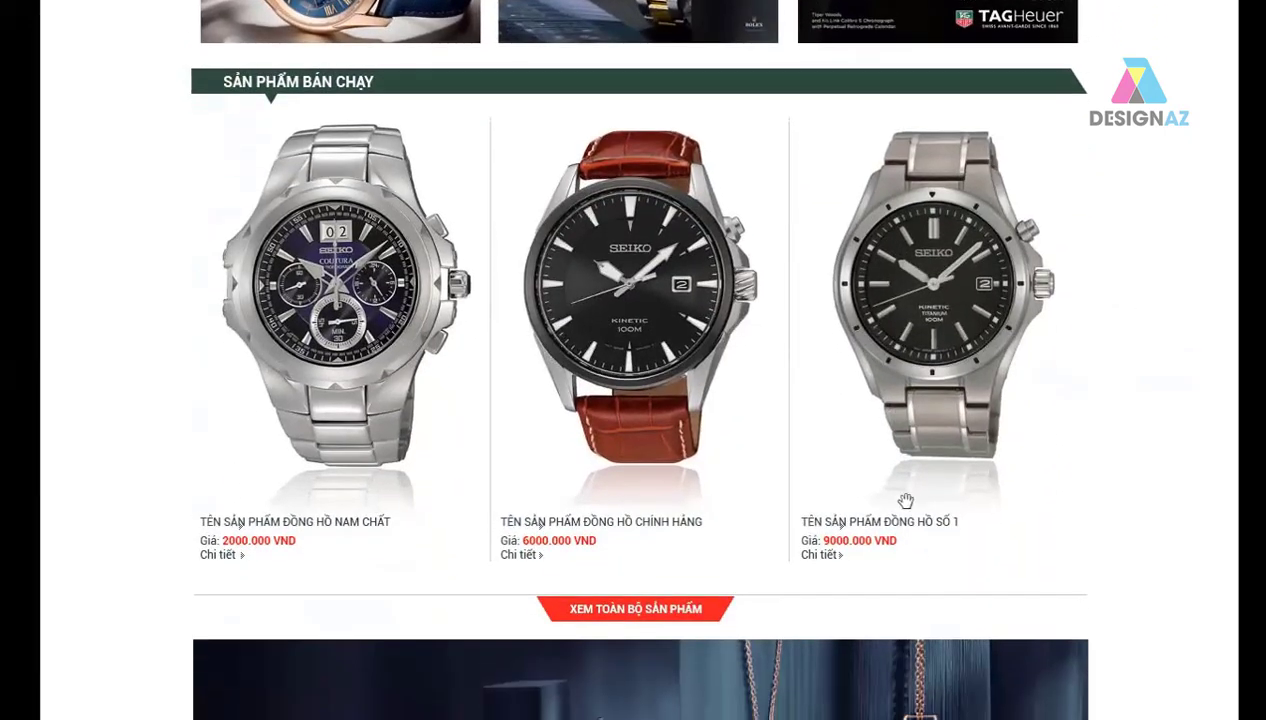
drag(913, 546, 913, 475)
drag(913, 426, 913, 401)
drag(917, 618, 917, 392)
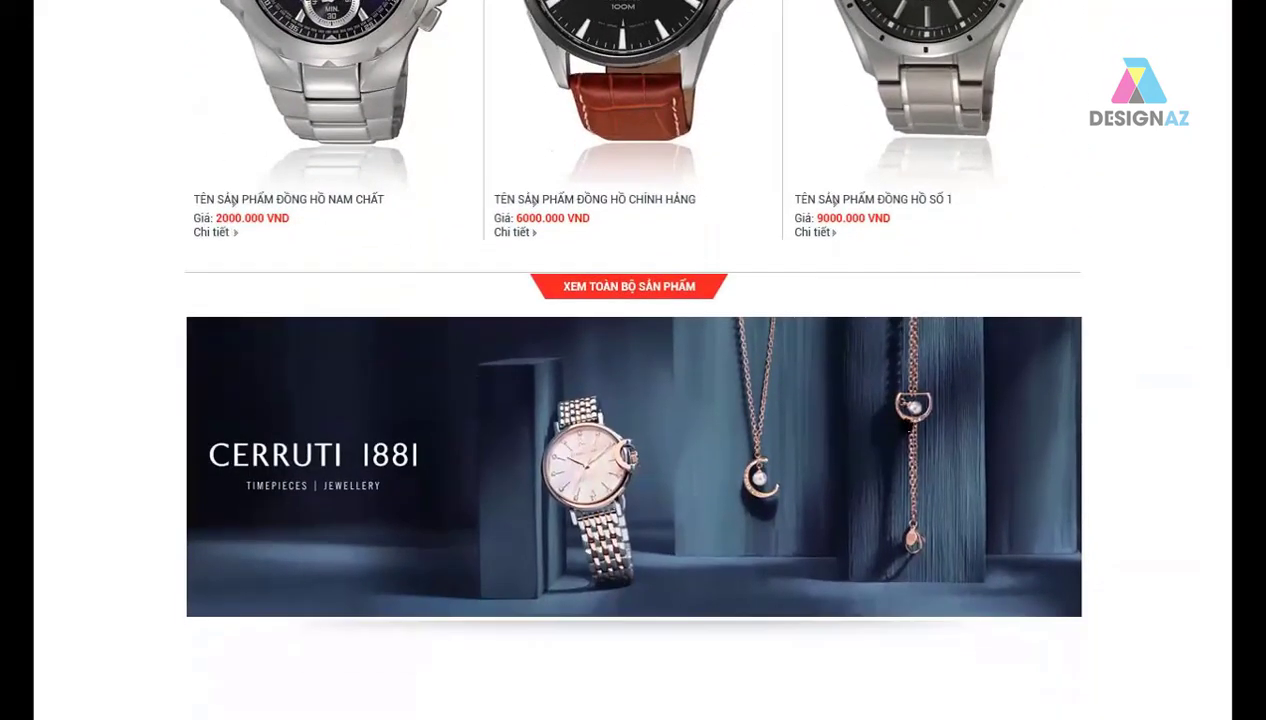
drag(884, 466, 884, 415)
mouse_move(797, 356)
mouse_down()
mouse_move(797, 280)
mouse_move(800, 462)
mouse_up()
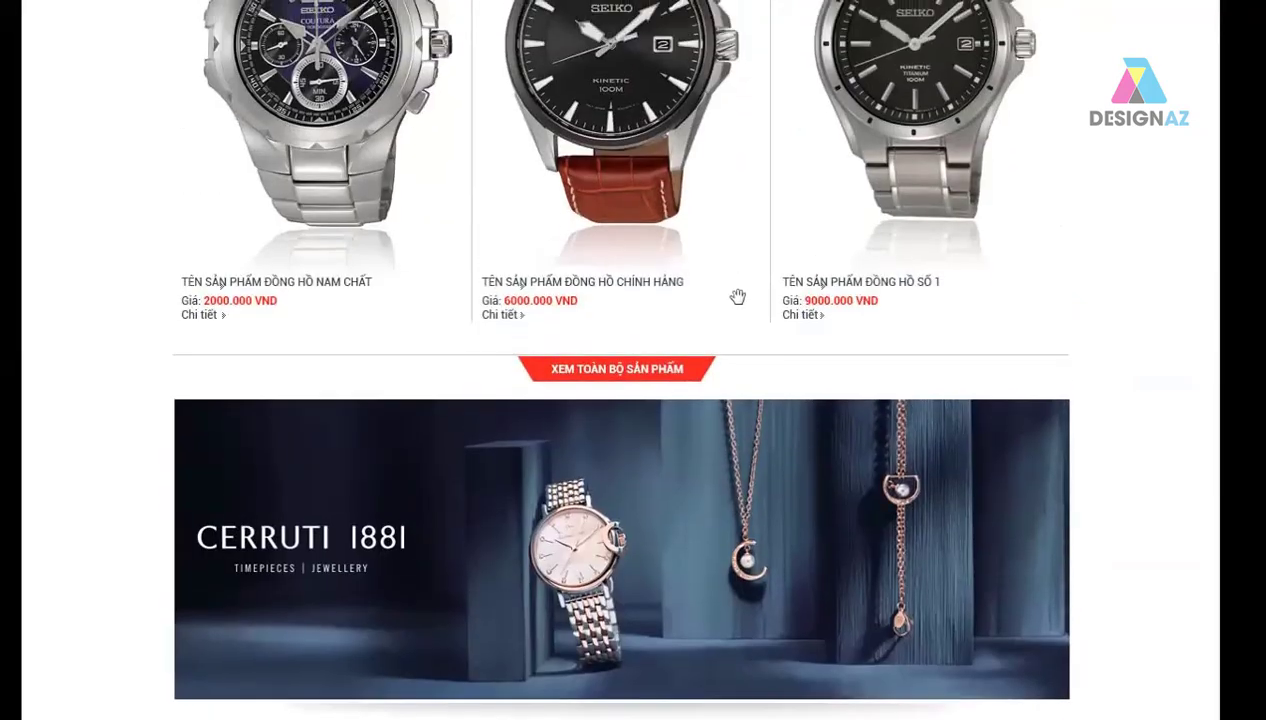
drag(735, 294, 743, 365)
drag(840, 358, 842, 302)
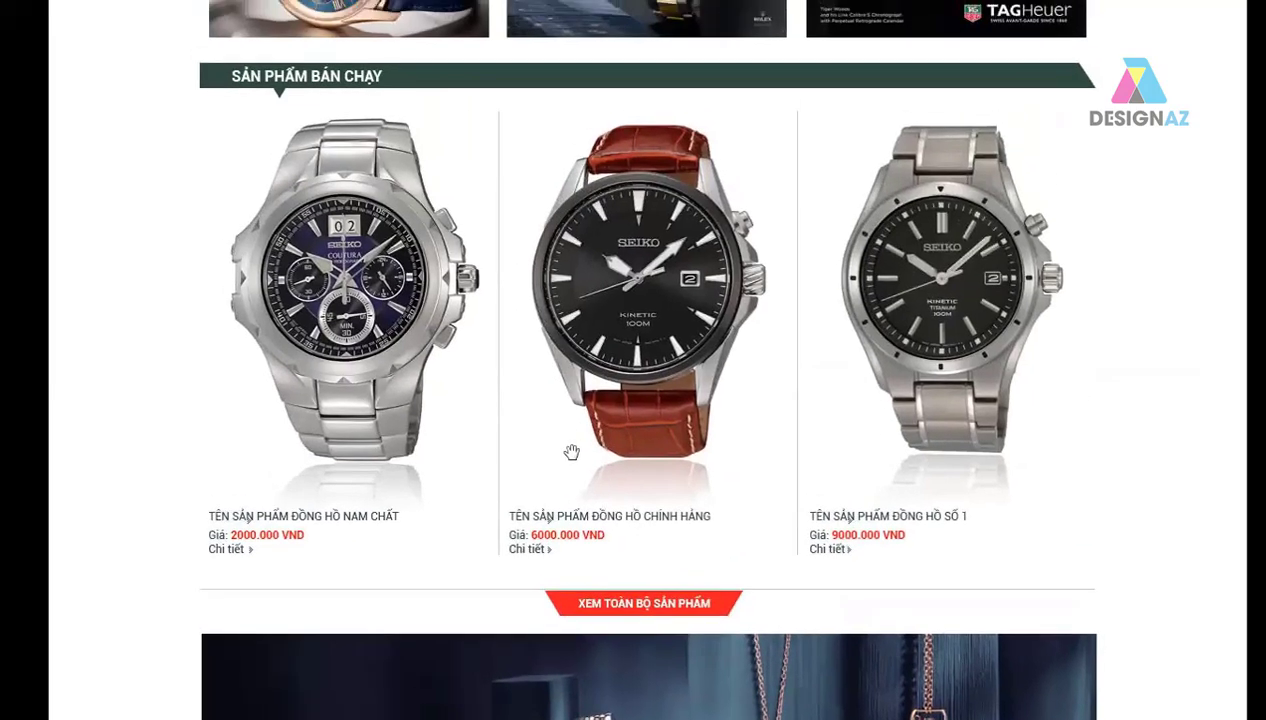
scroll(568, 452, up, 3)
scroll(626, 328, up, 1)
scroll(480, 300, up, 2)
scroll(297, 248, up, 2)
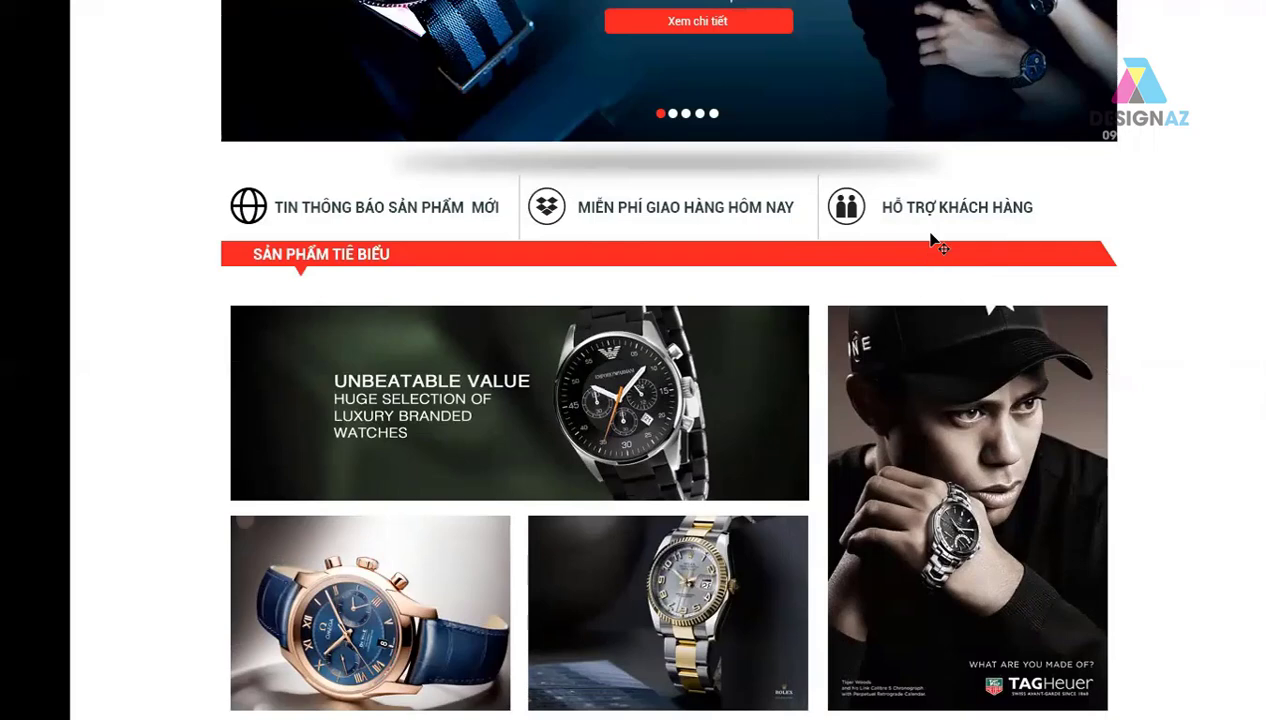
scroll(660, 400, down, 3)
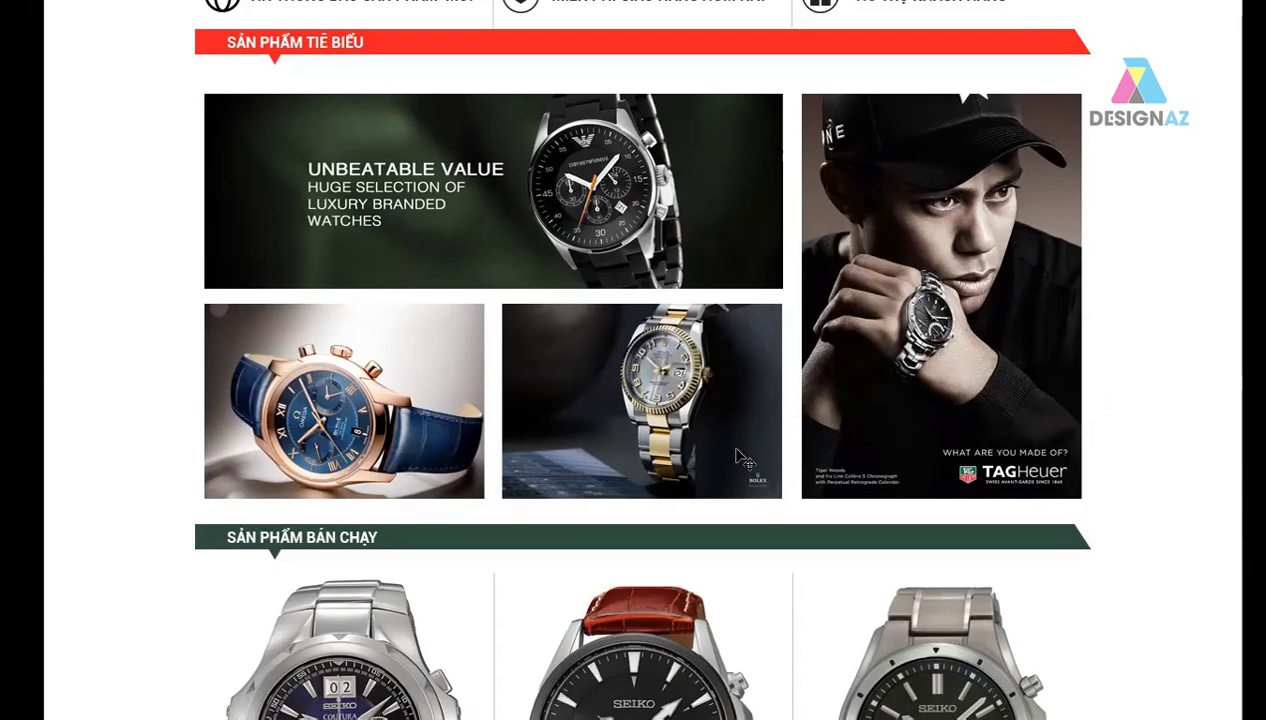
drag(770, 490, 728, 414)
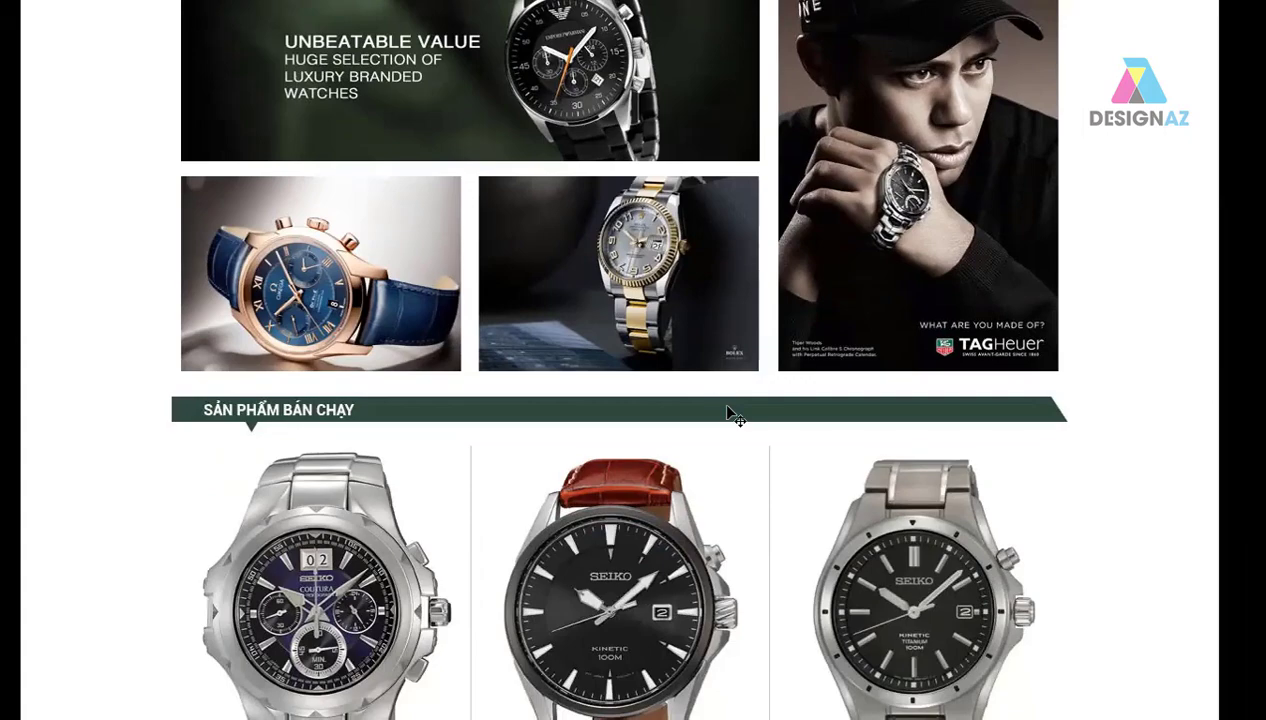
drag(771, 480, 730, 317)
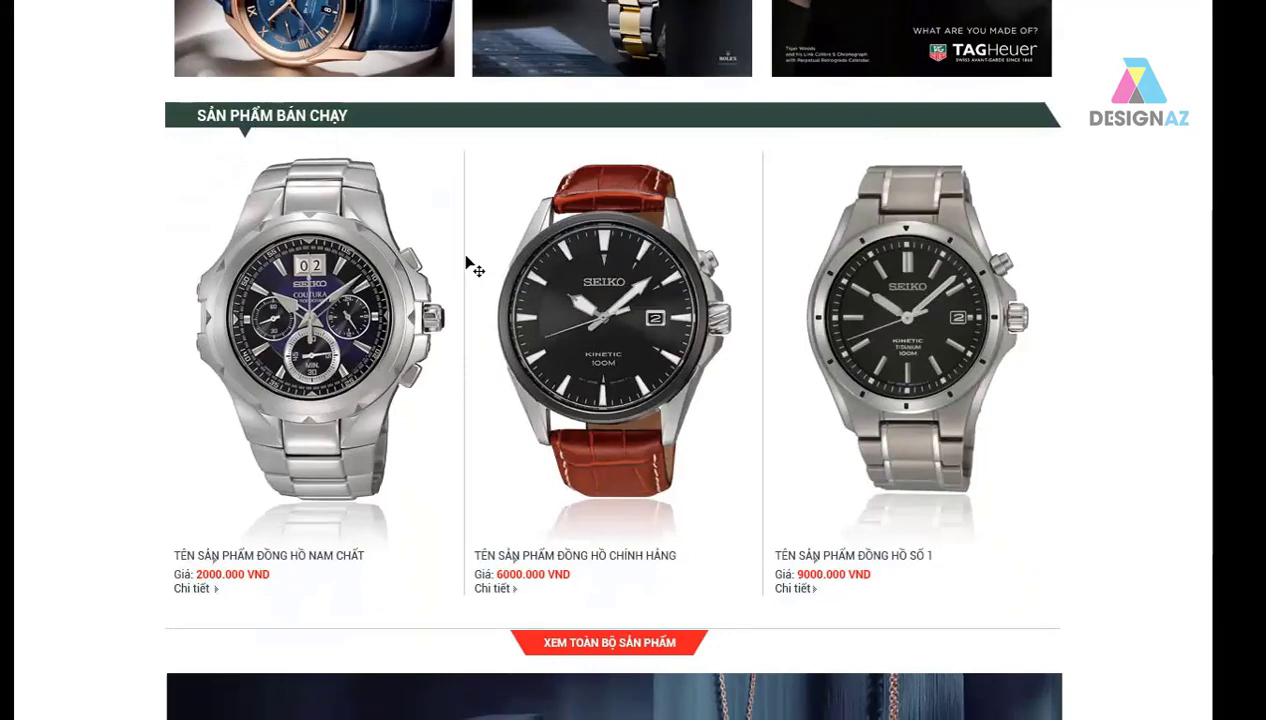
drag(583, 380, 683, 360)
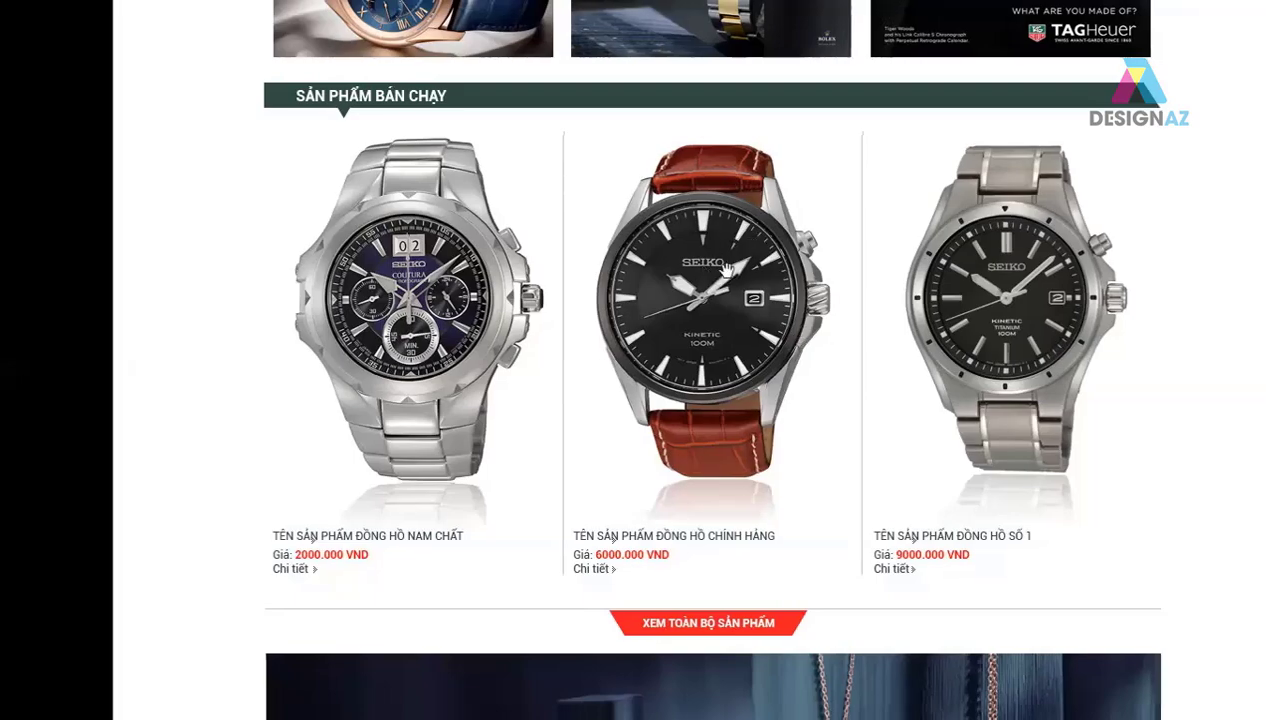
scroll(757, 282, up, 1)
scroll(765, 265, up, 2)
scroll(775, 245, up, 2)
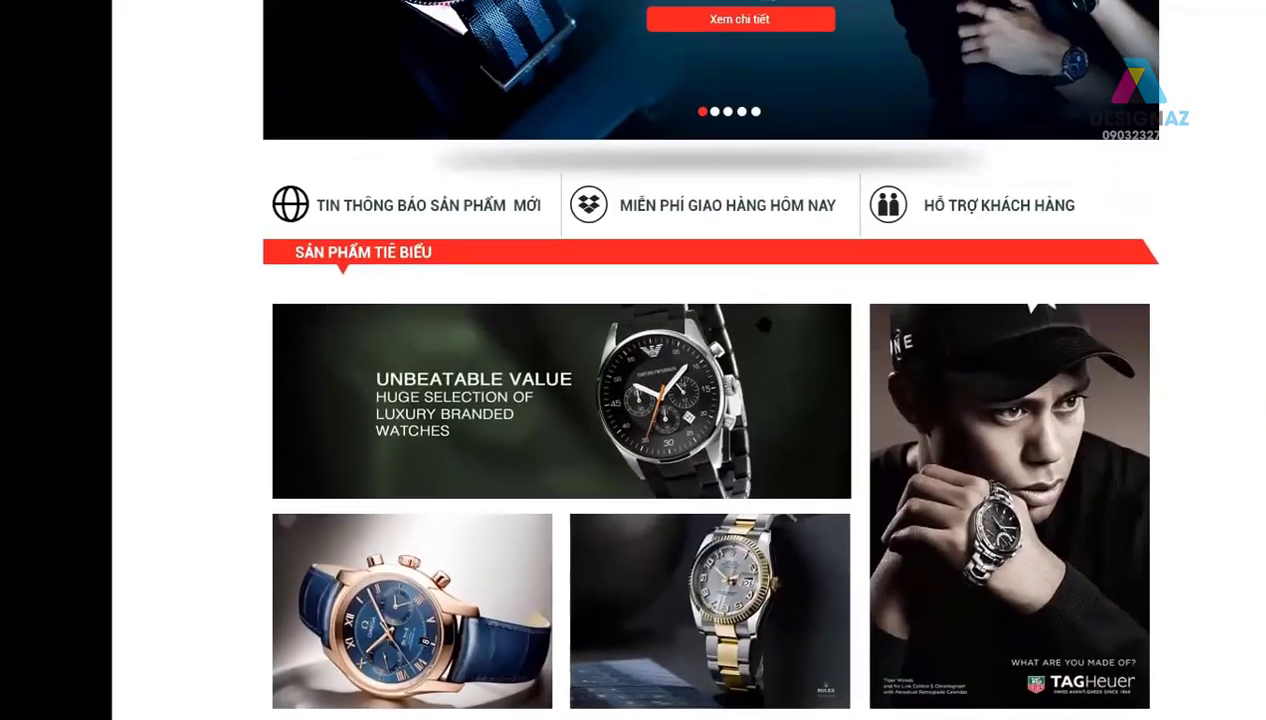
scroll(777, 242, up, 3)
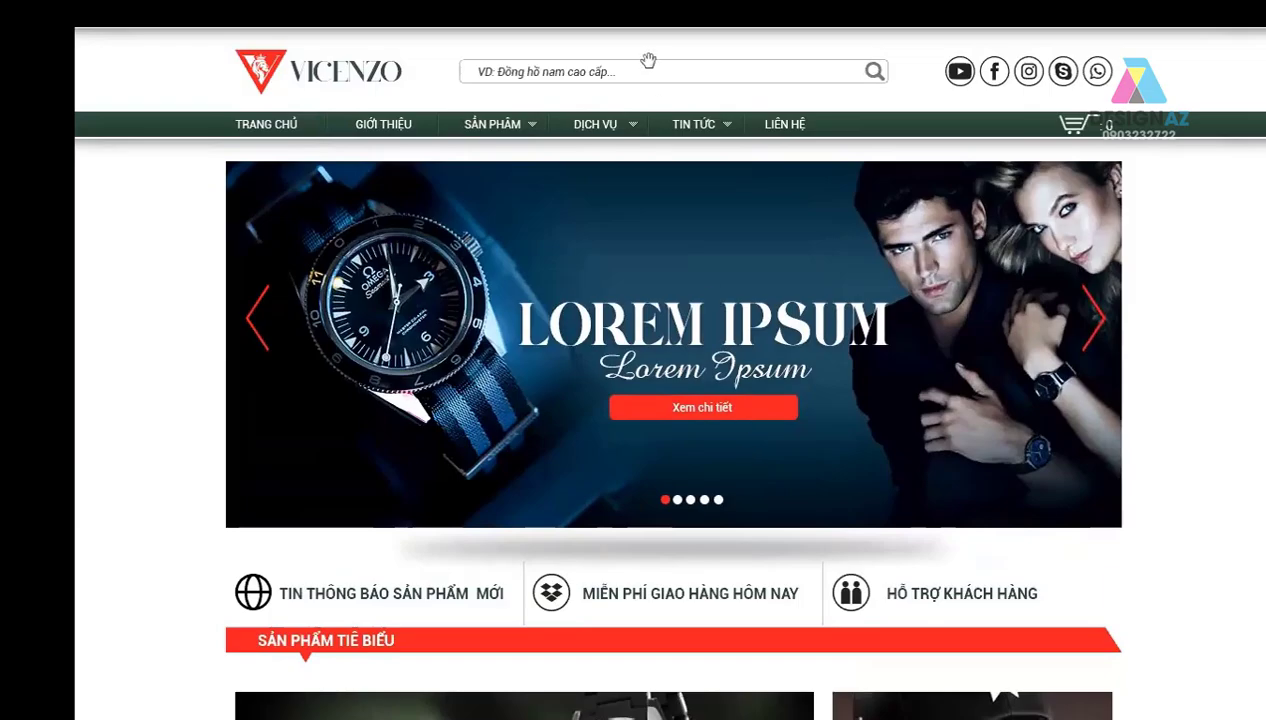
scroll(734, 242, down, 1)
scroll(900, 300, down, 1)
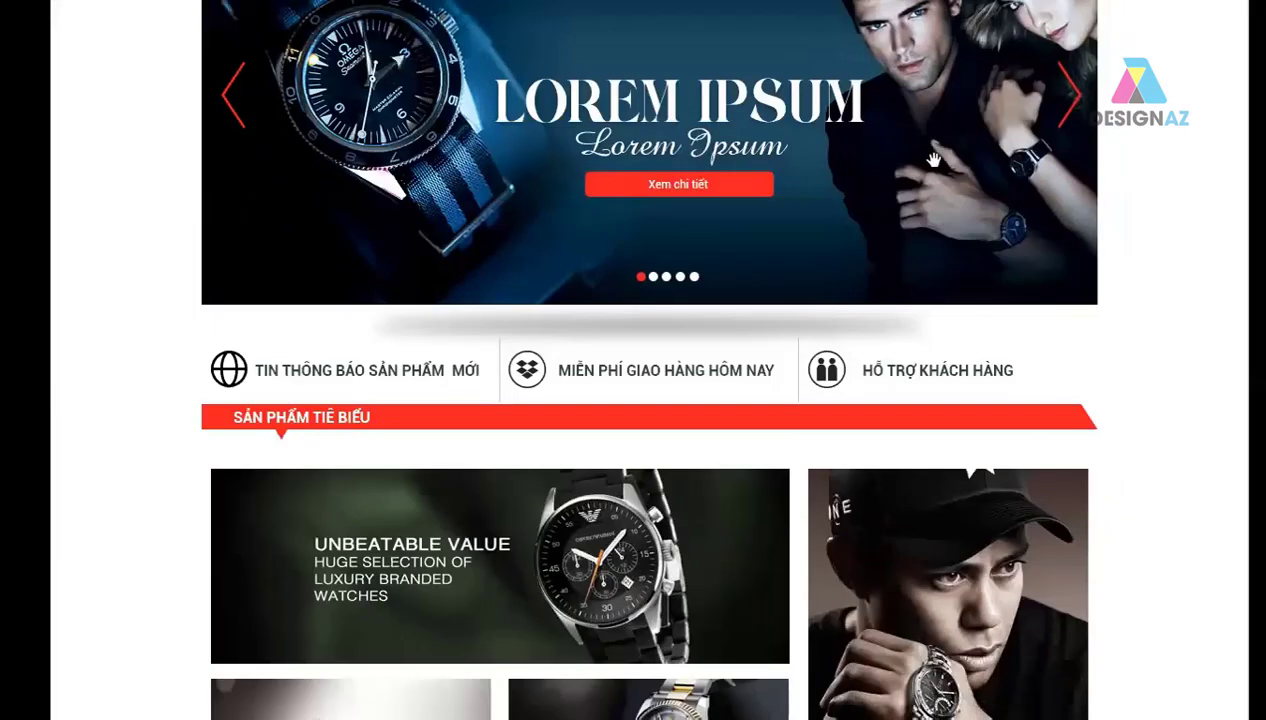
scroll(887, 319, down, 1)
scroll(887, 319, down, 1)
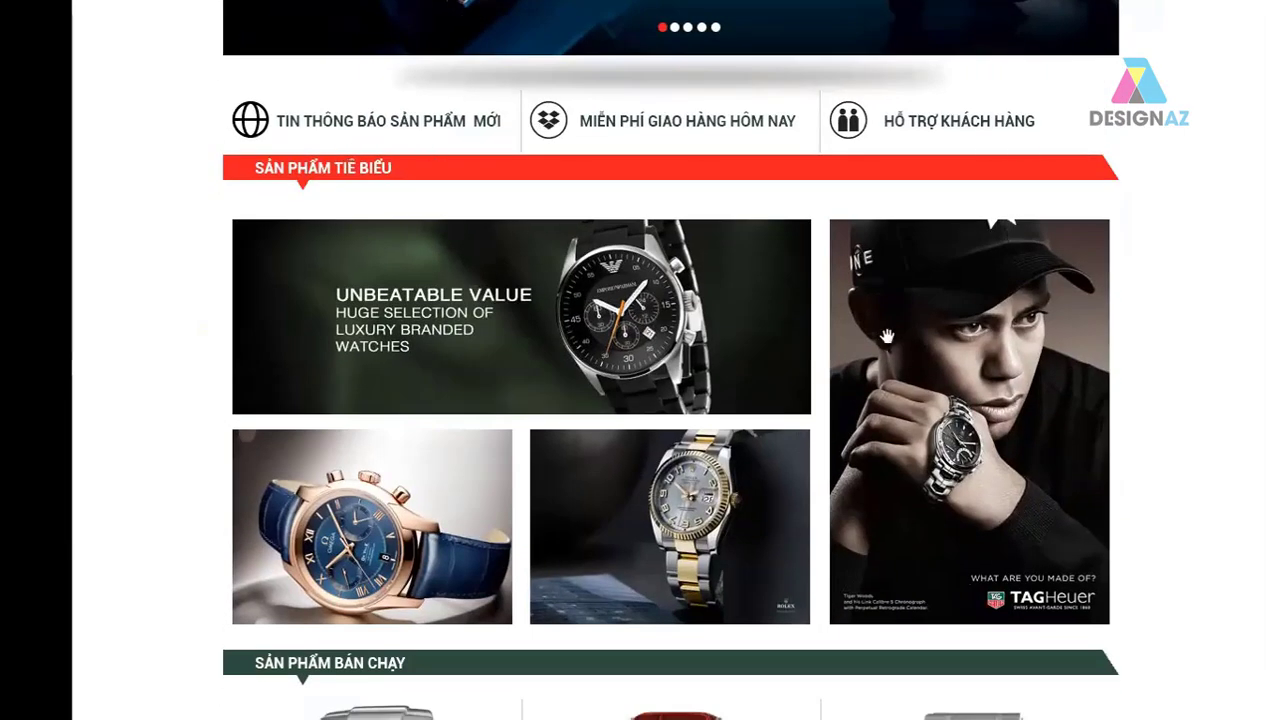
scroll(886, 268, down, 1)
scroll(886, 268, down, 1)
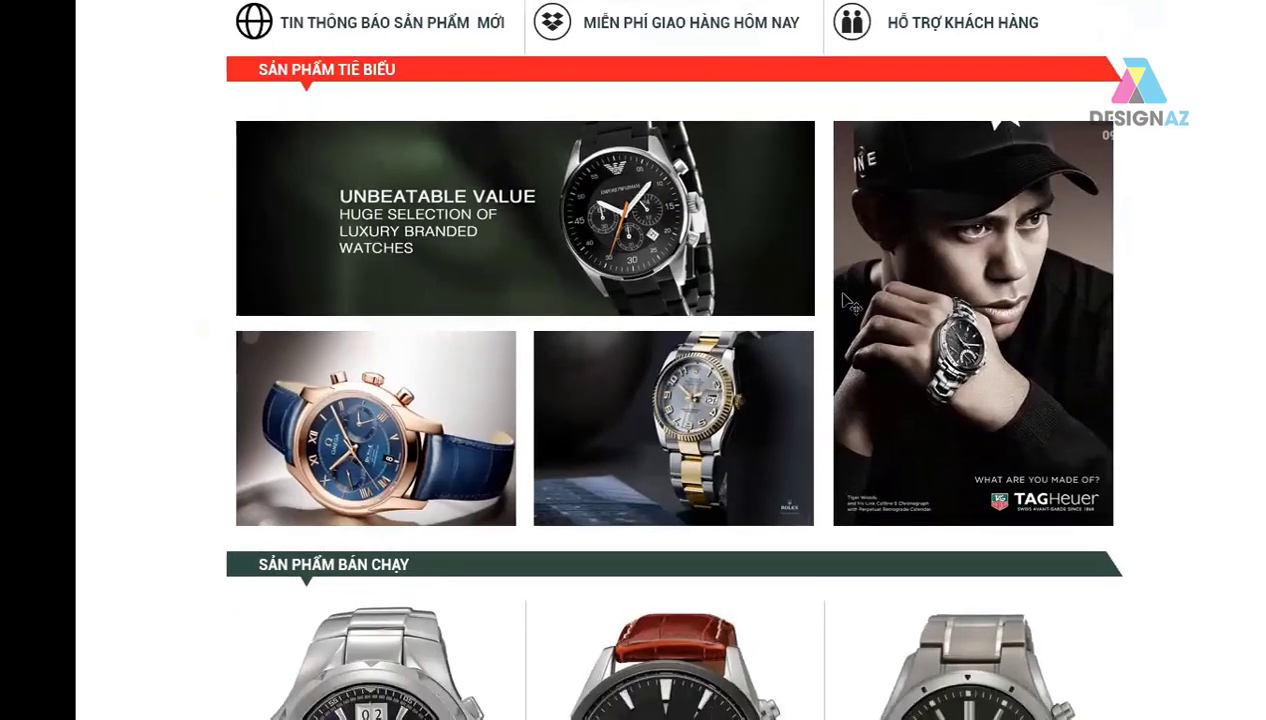
scroll(889, 391, down, 2)
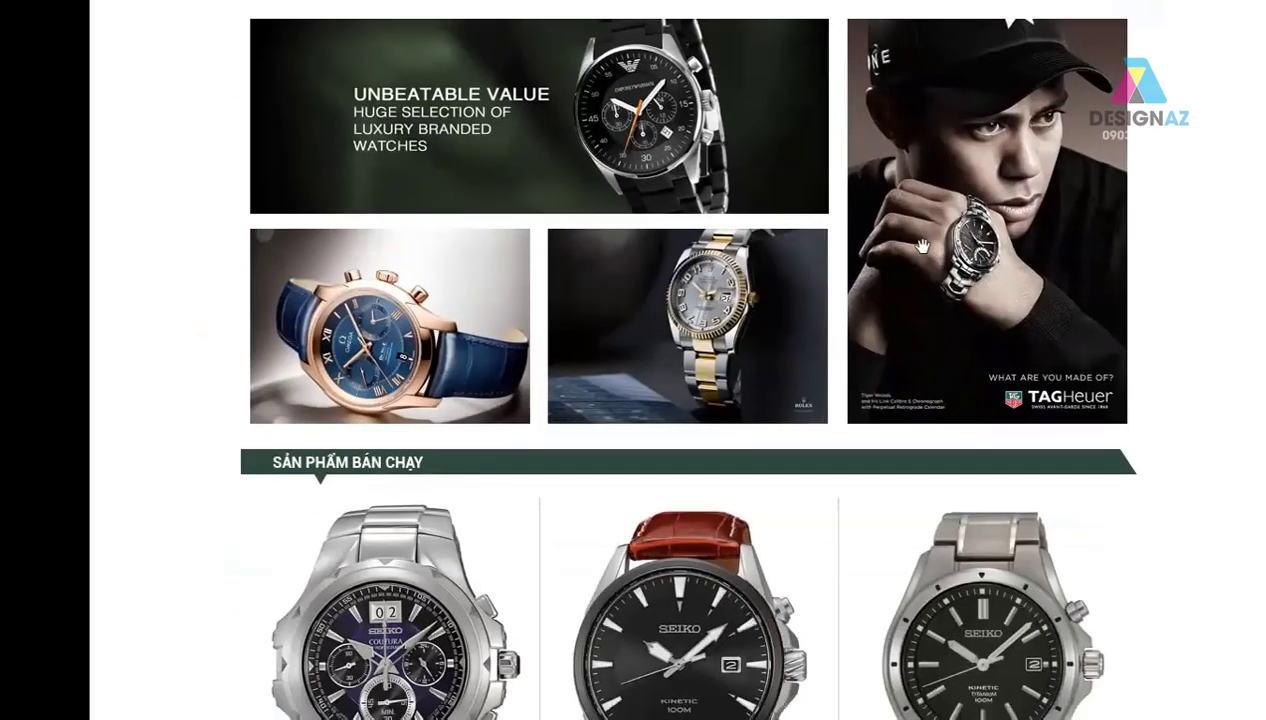
scroll(890, 360, down, 2)
scroll(885, 373, down, 2)
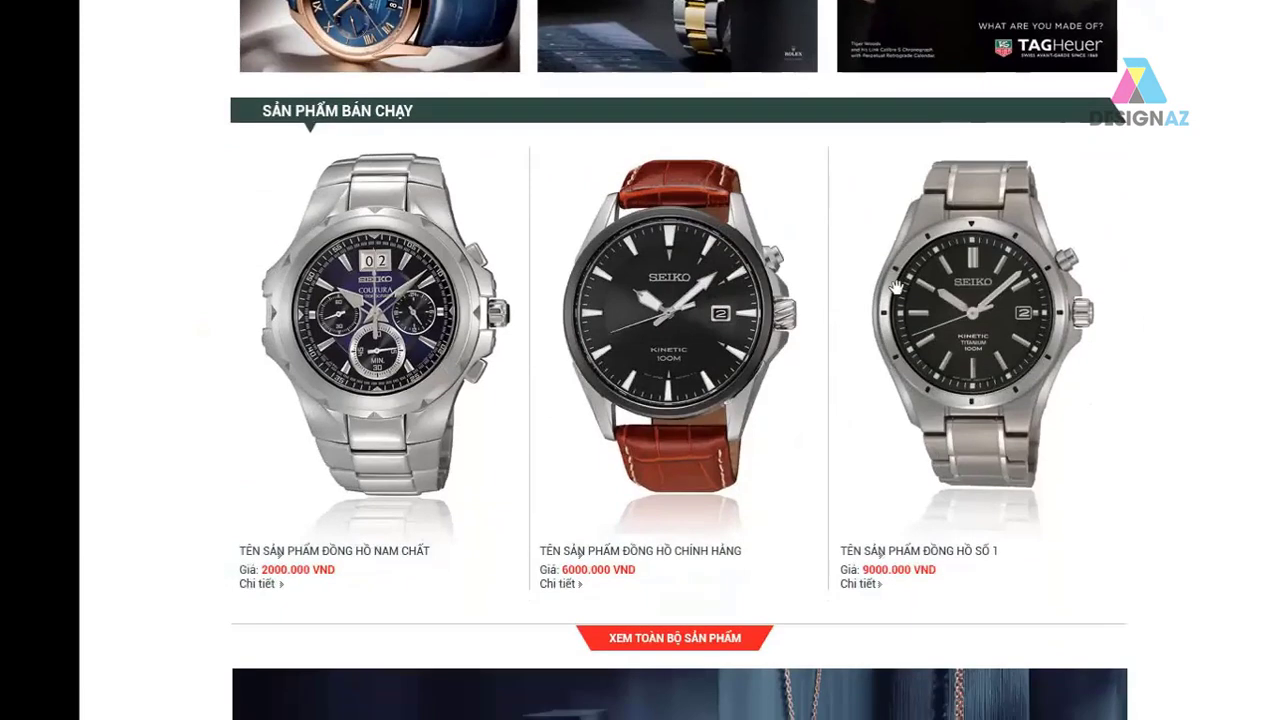
scroll(898, 443, down, 2)
scroll(898, 443, down, 2)
scroll(893, 415, down, 1)
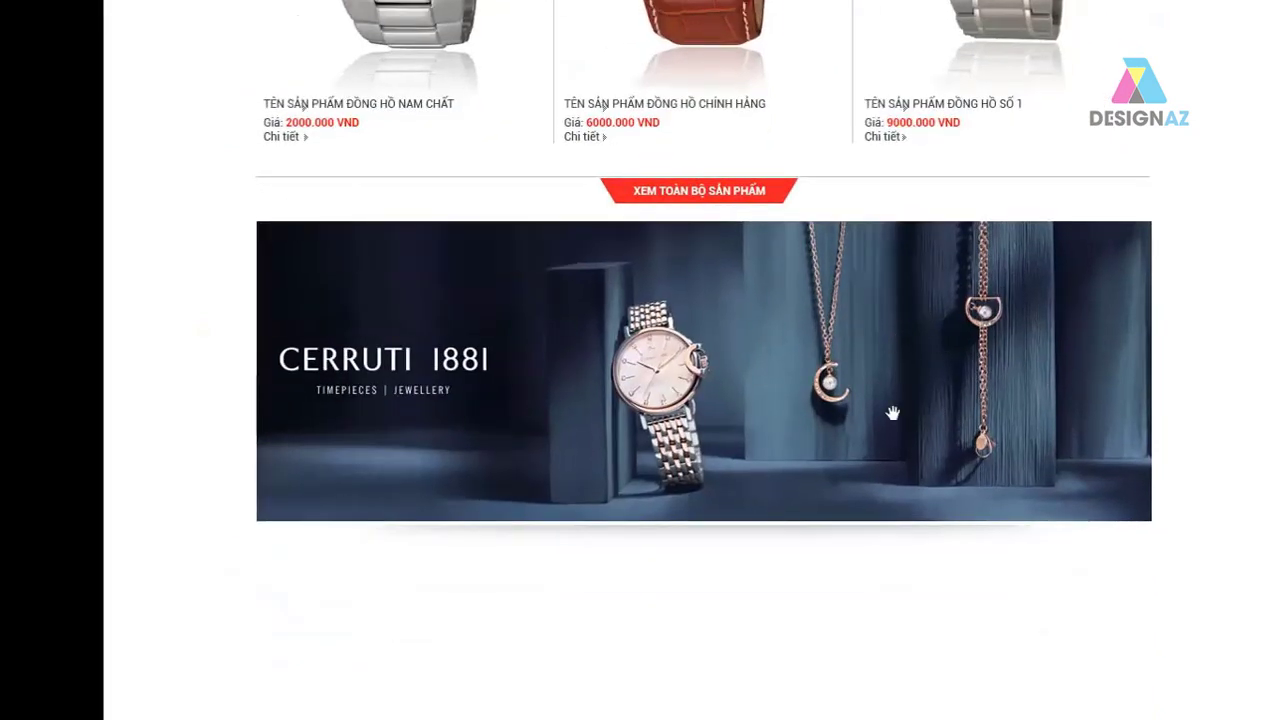
scroll(888, 385, down, 1)
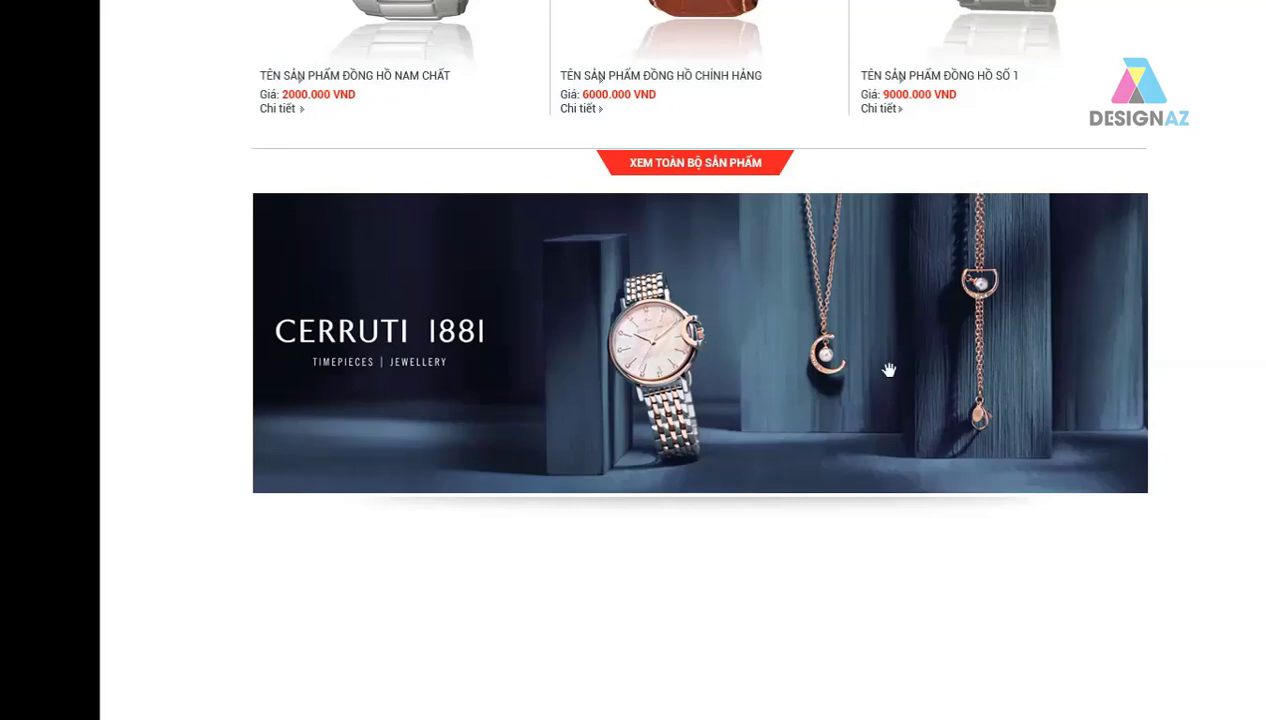
Step: Scroll back to the top of trangchu.psd and exit full-screen mode to the standard workspace
scroll(834, 350, up, 4)
scroll(829, 368, up, 2)
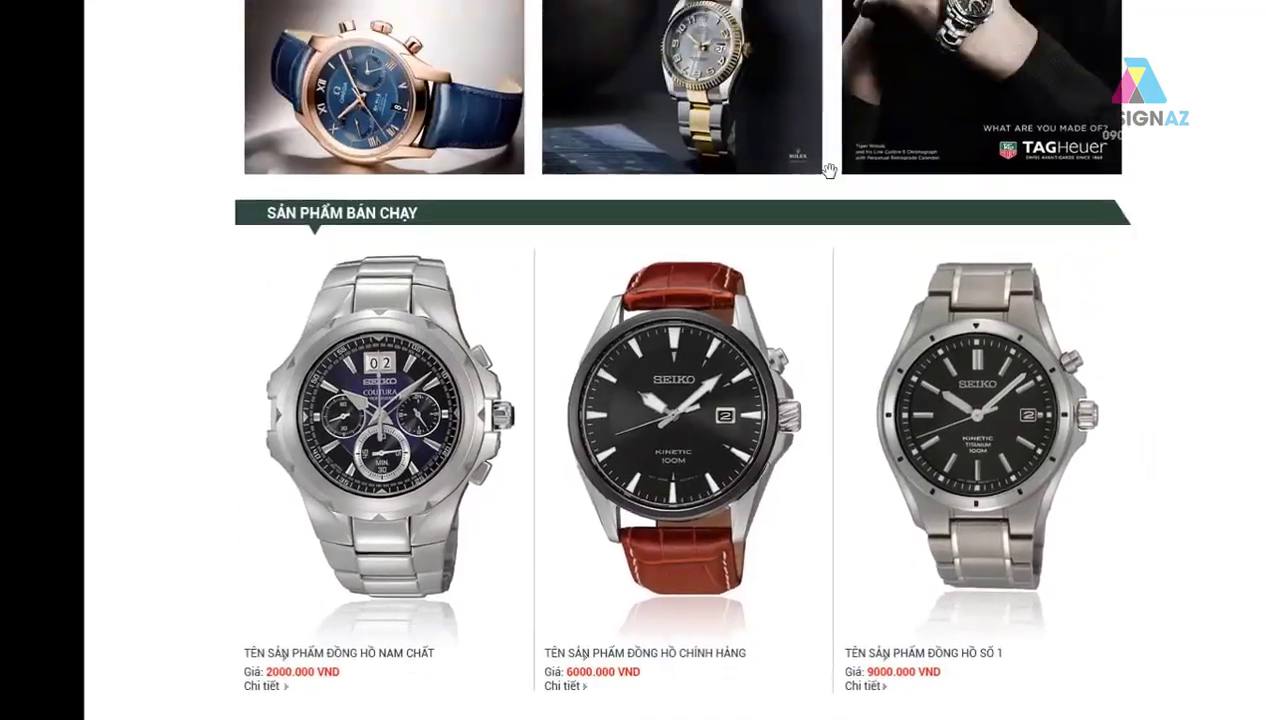
scroll(825, 320, up, 2)
scroll(815, 300, up, 2)
scroll(810, 210, up, 2)
scroll(810, 210, up, 1)
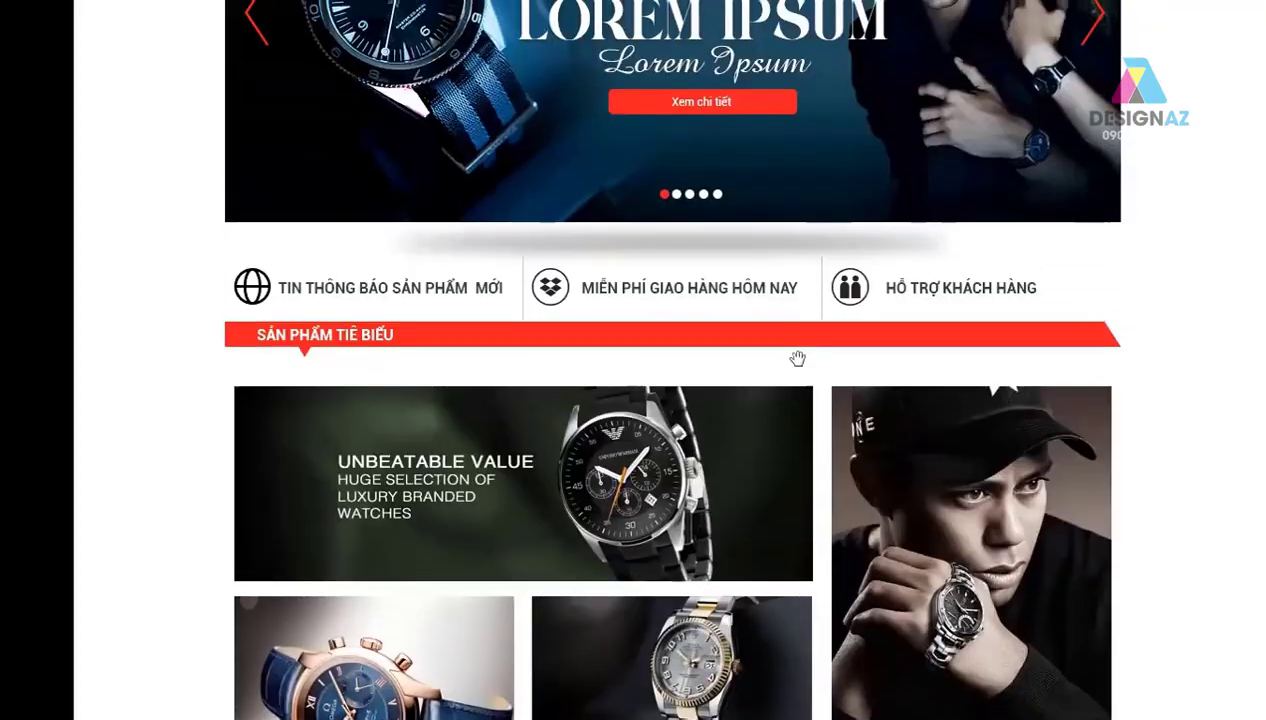
scroll(797, 359, up, 1)
scroll(788, 206, up, 2)
scroll(795, 243, up, 1)
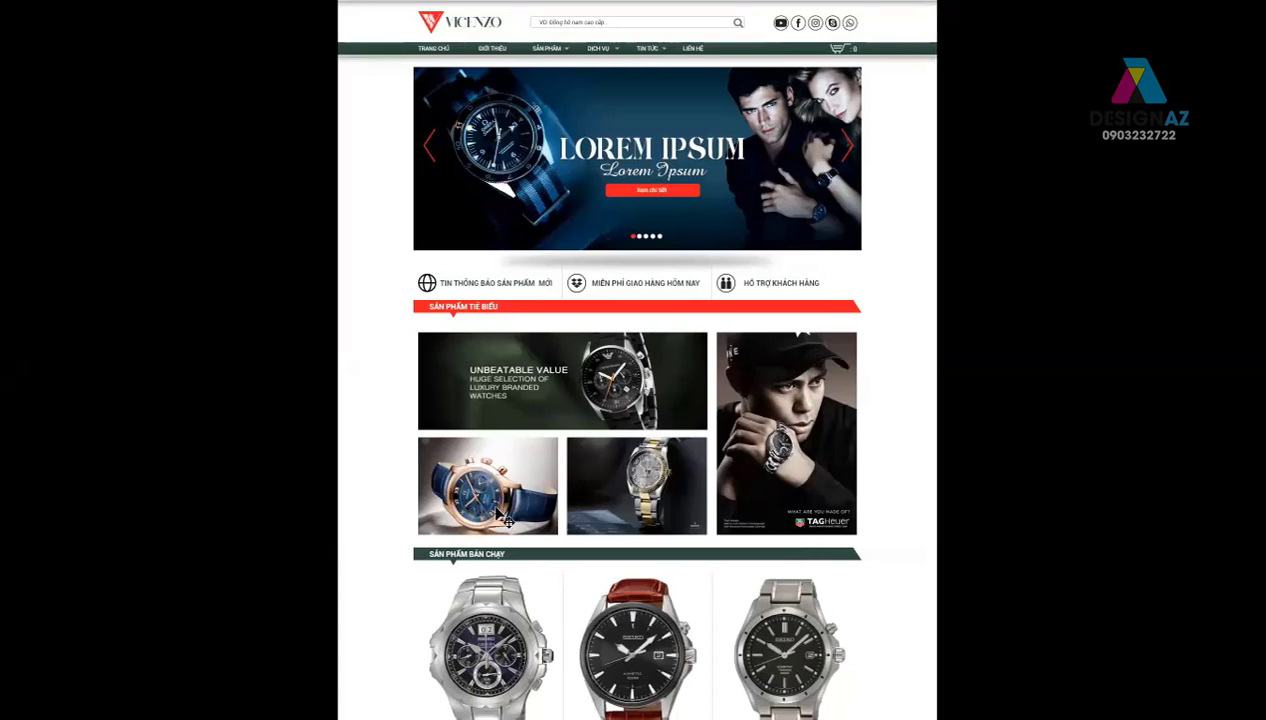
key(f)
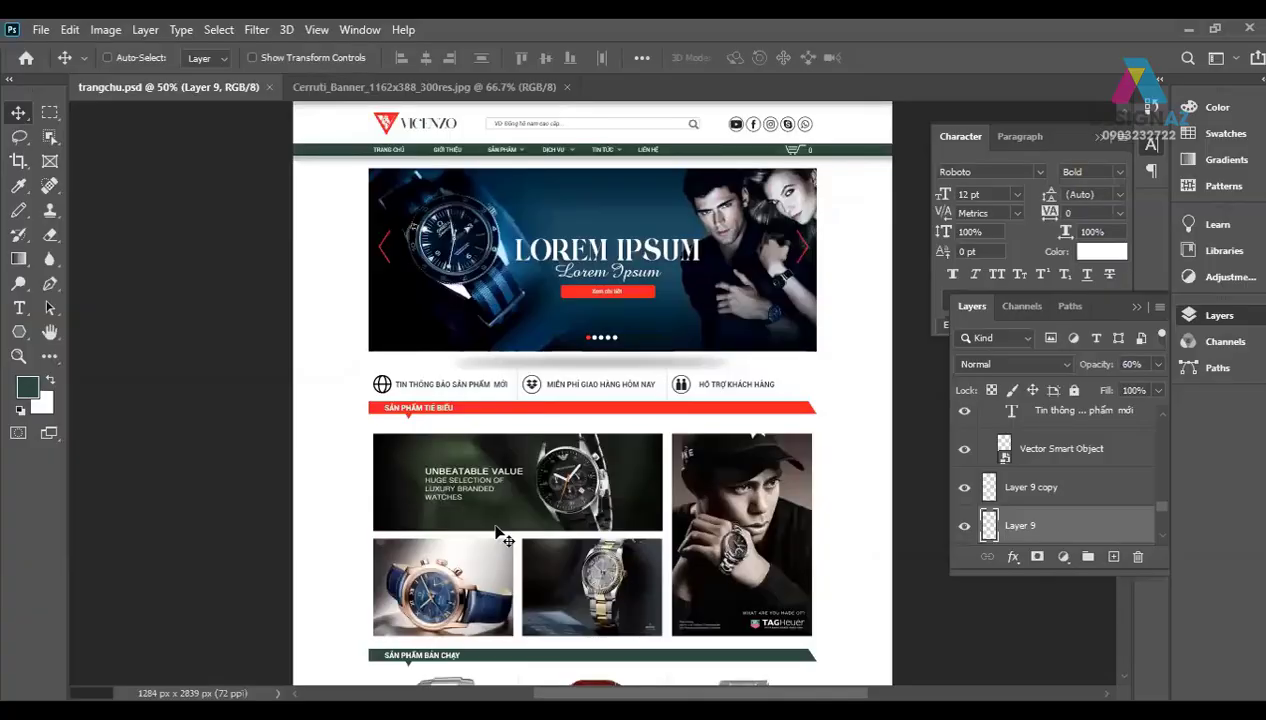